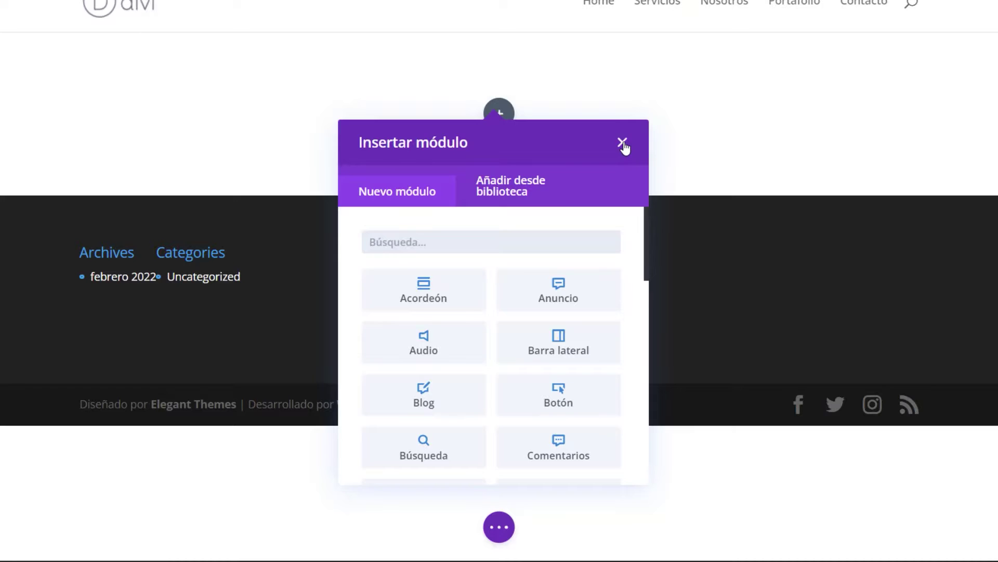
Upload business-coach4-49.jpeg to the media library and save it as the section's background image
left_click(622, 144)
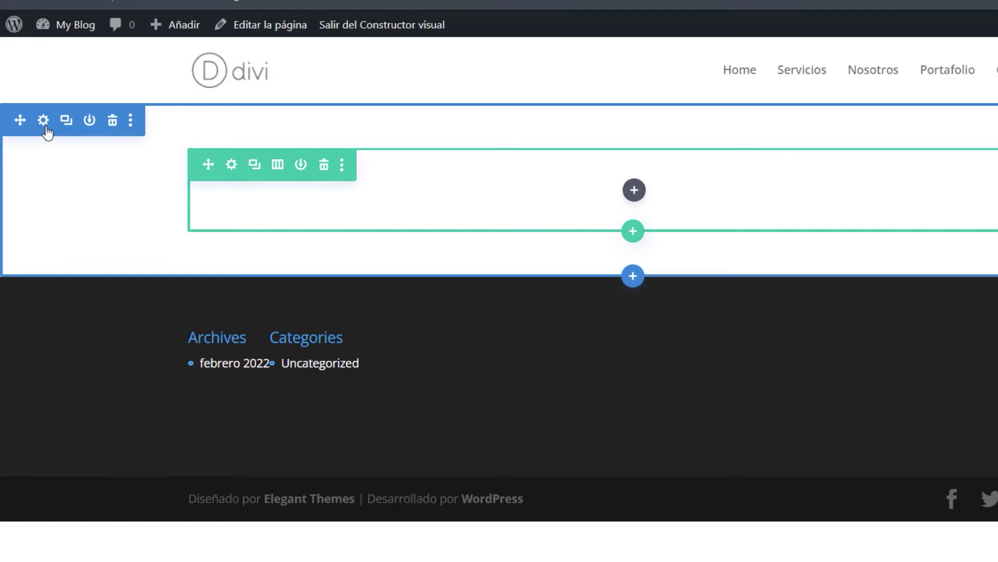
left_click(45, 125)
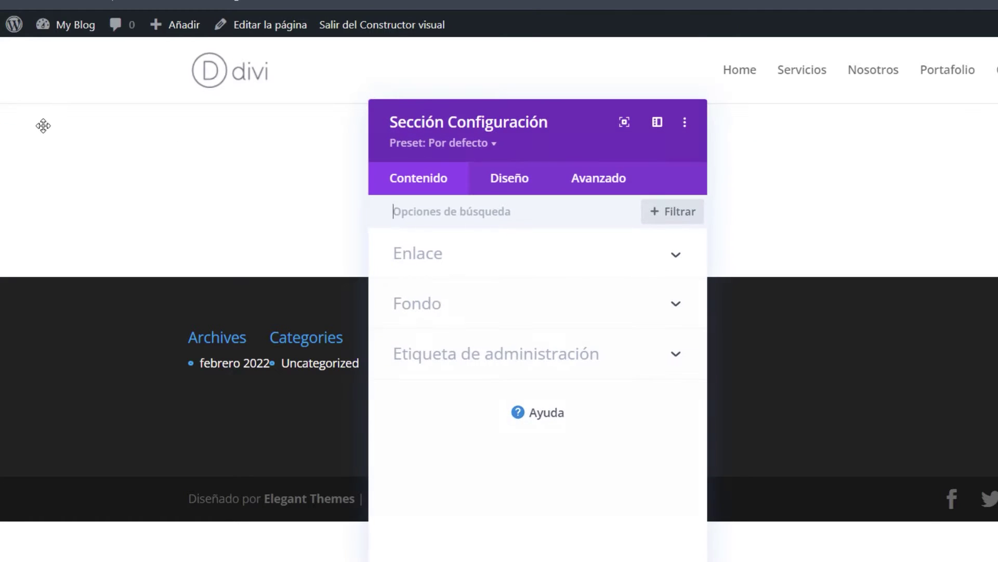
left_click(472, 314)
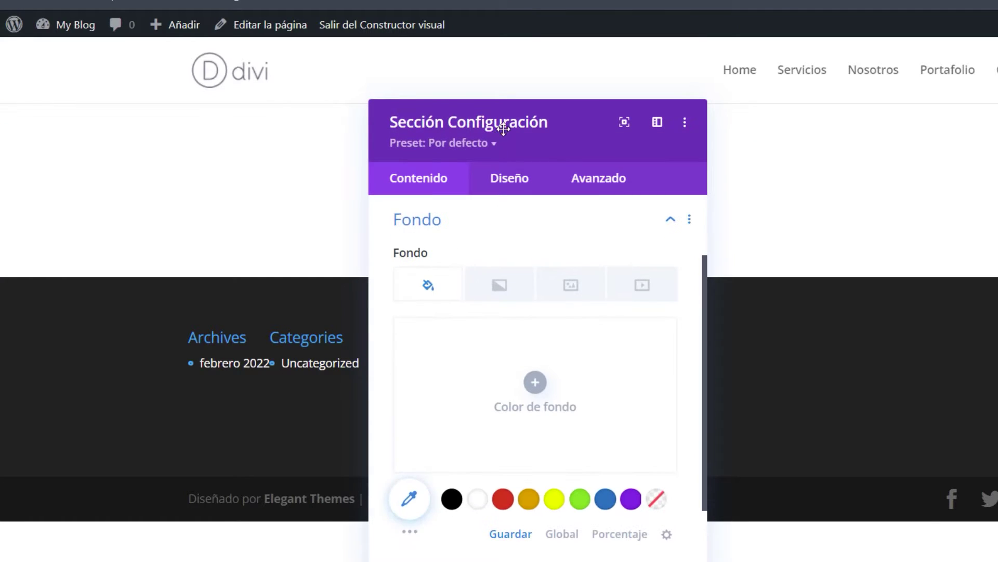
left_click_drag(504, 127, 636, 120)
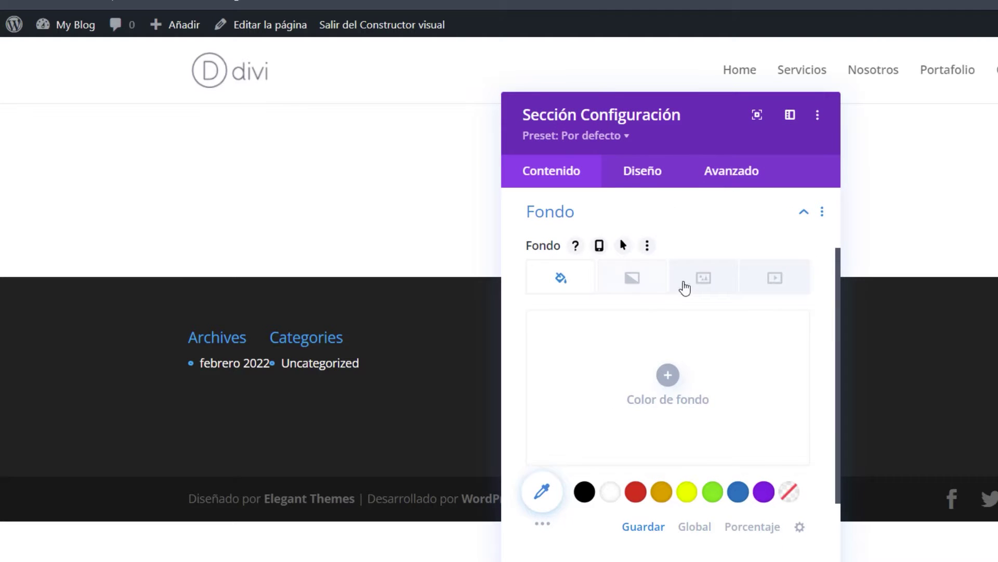
left_click(697, 285)
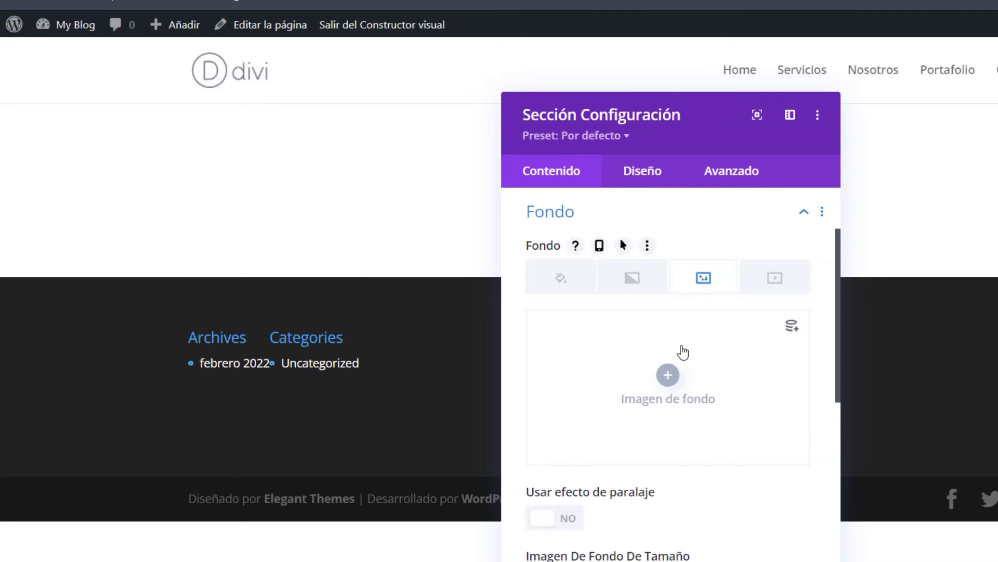
left_click(668, 375)
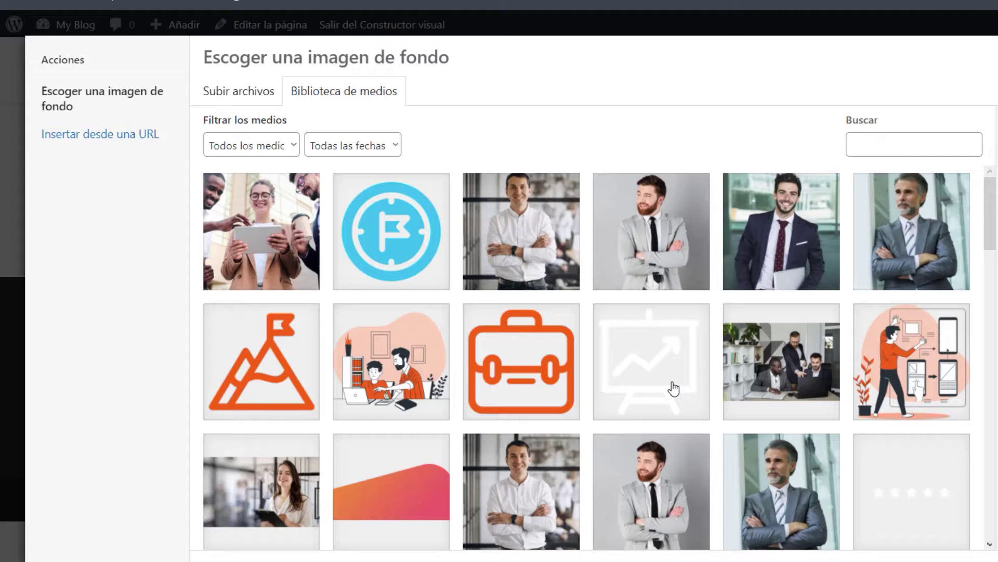
left_click(245, 104)
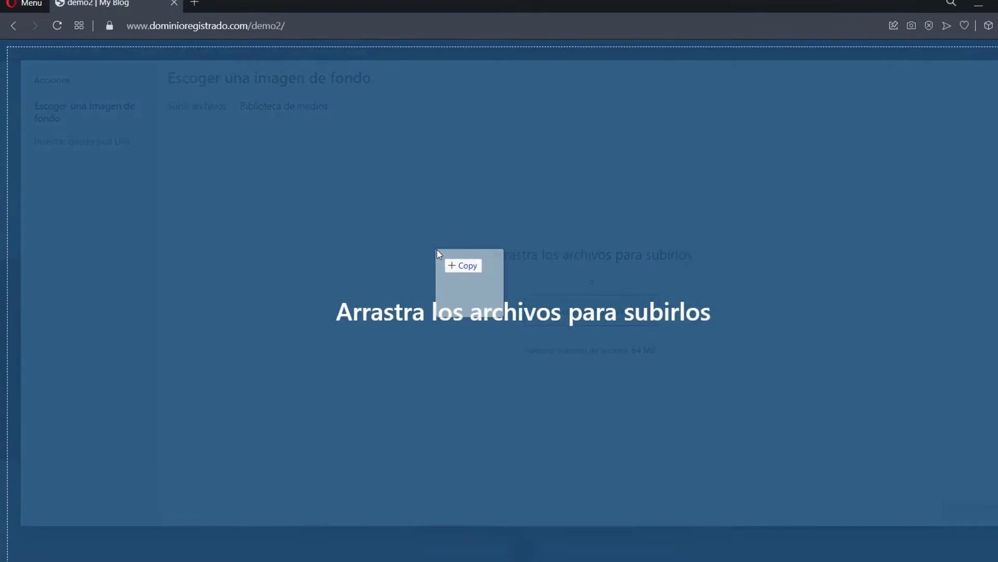
left_click_drag(553, 271, 527, 266)
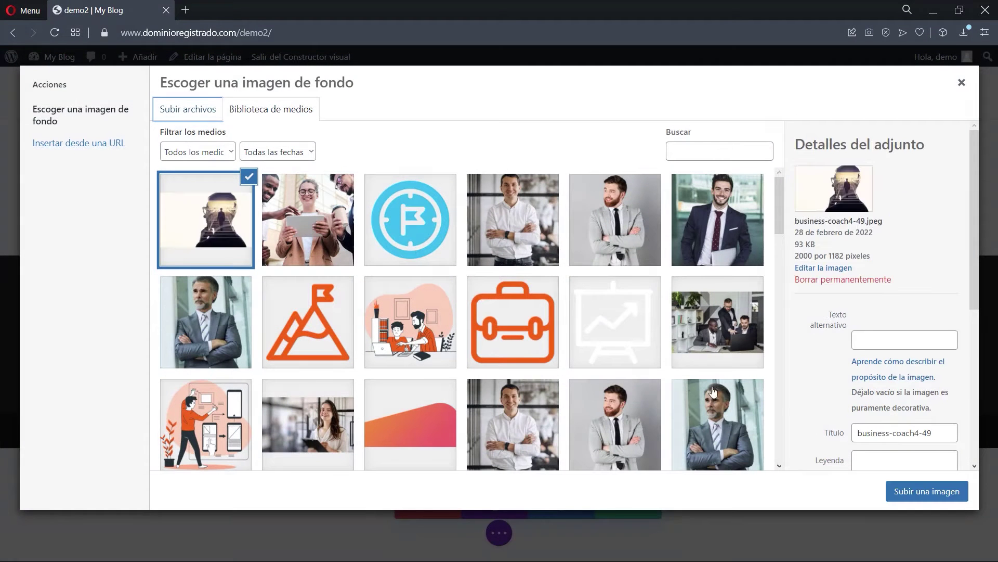
left_click(922, 495)
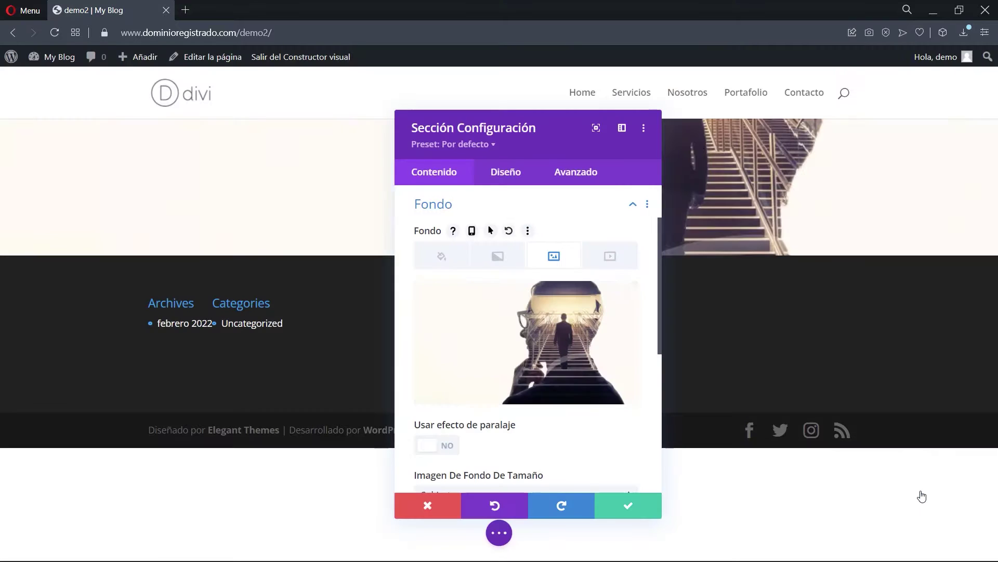
left_click_drag(525, 129, 483, 169)
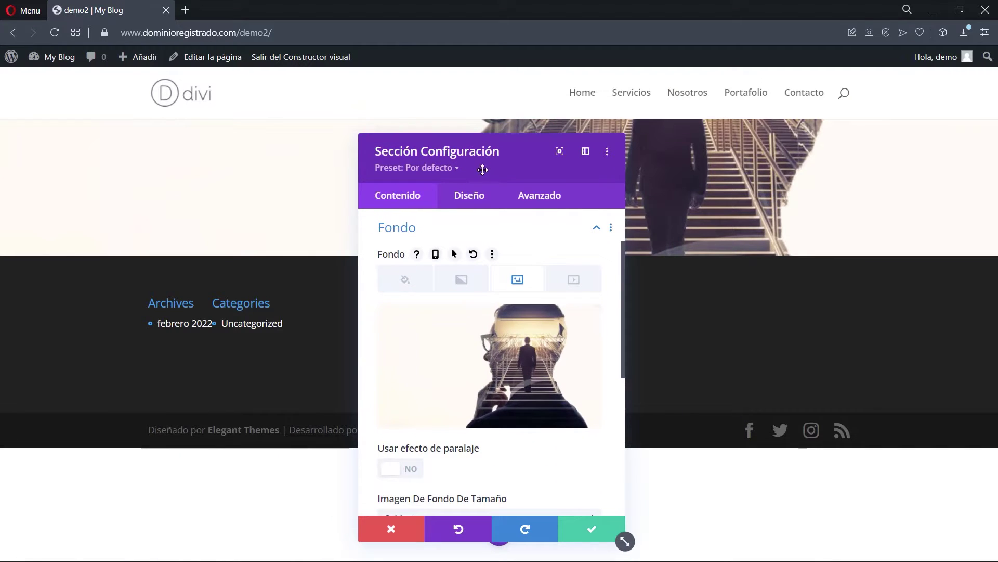
left_click(581, 537)
Make the section taller by setting its bottom padding to about 130 px and enlarging its top padding
left_click_drag(140, 152, 140, 182)
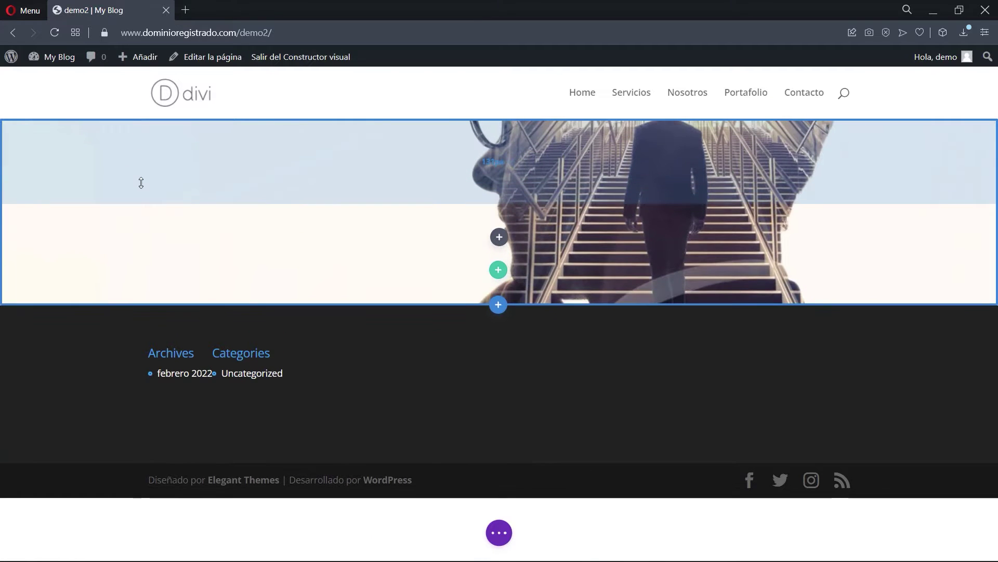
left_click_drag(136, 287, 134, 342)
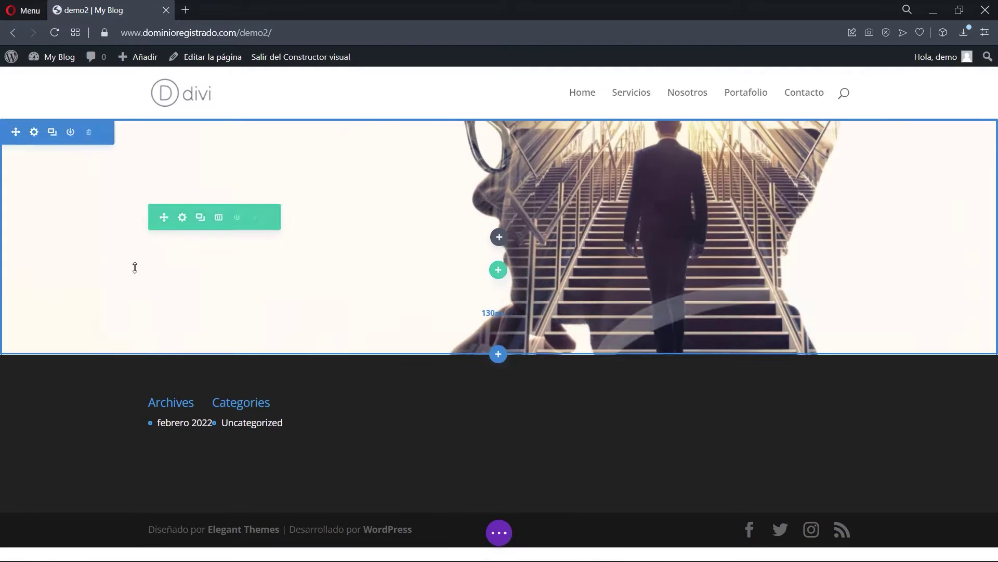
left_click_drag(138, 140, 136, 240)
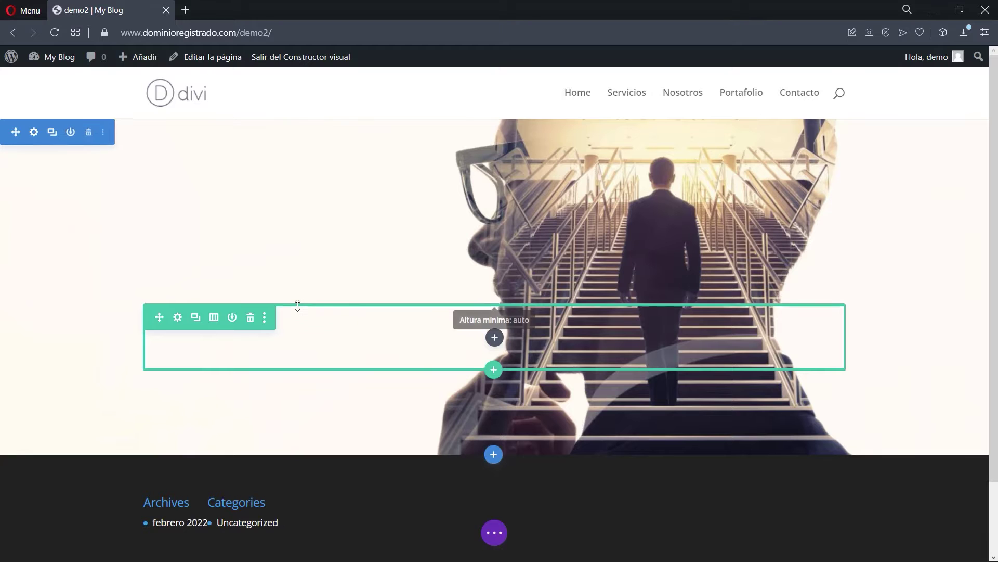
left_click_drag(306, 205, 305, 148)
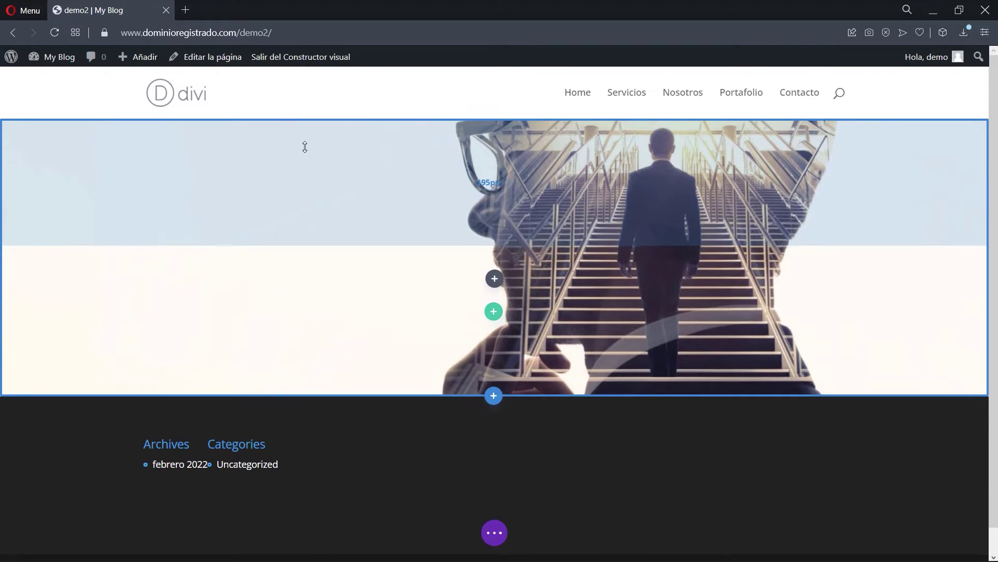
left_click_drag(278, 189, 278, 171)
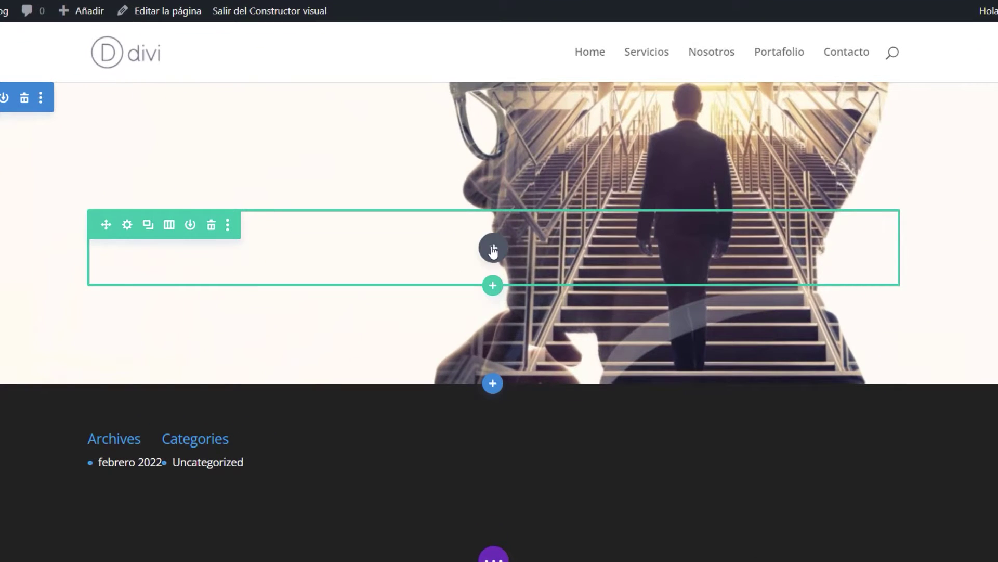
Insert a Text module in the row and replace its placeholder body with "CREADOR DE CONTENIDO"
left_click(493, 250)
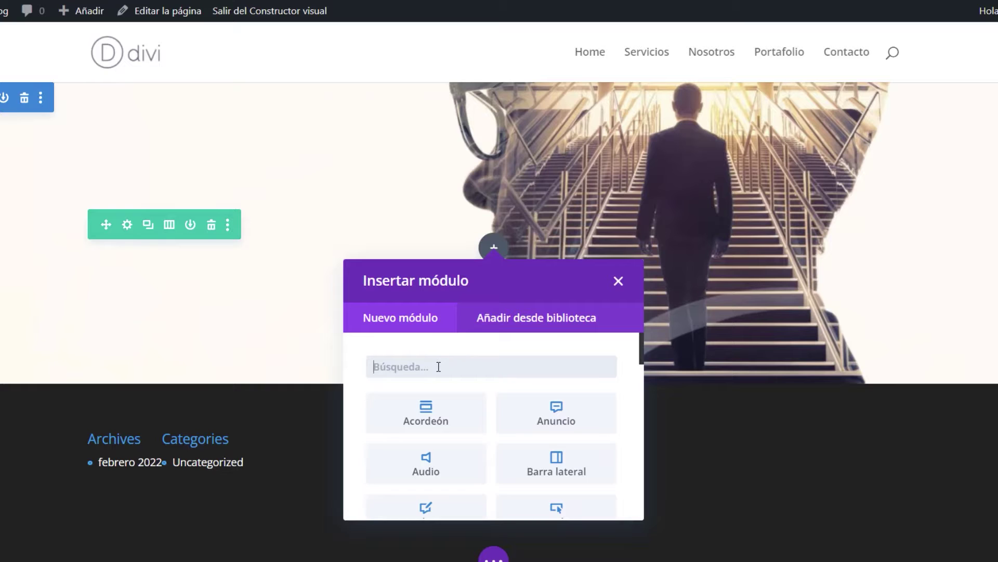
type("TEX")
left_click(439, 427)
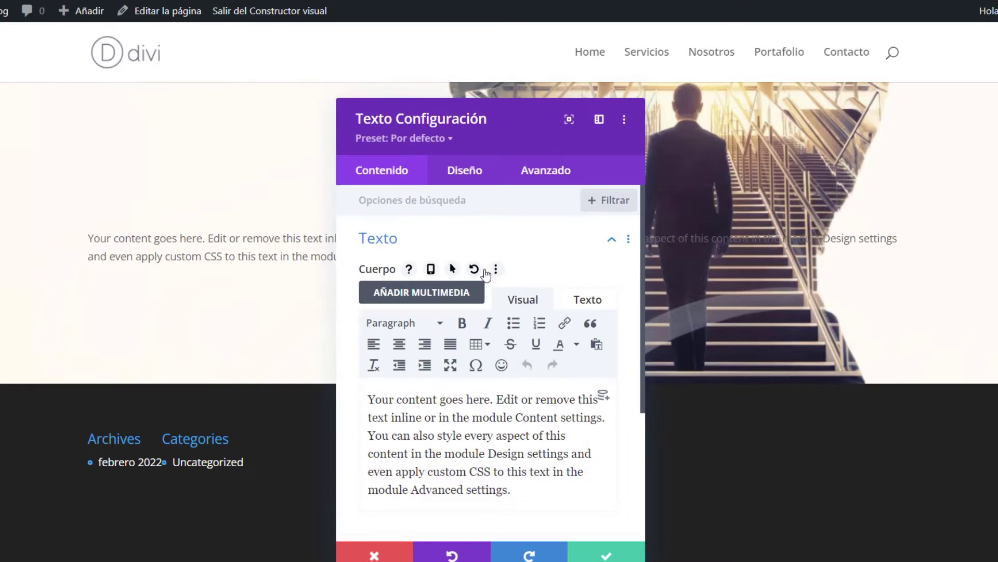
left_click_drag(463, 137, 568, 124)
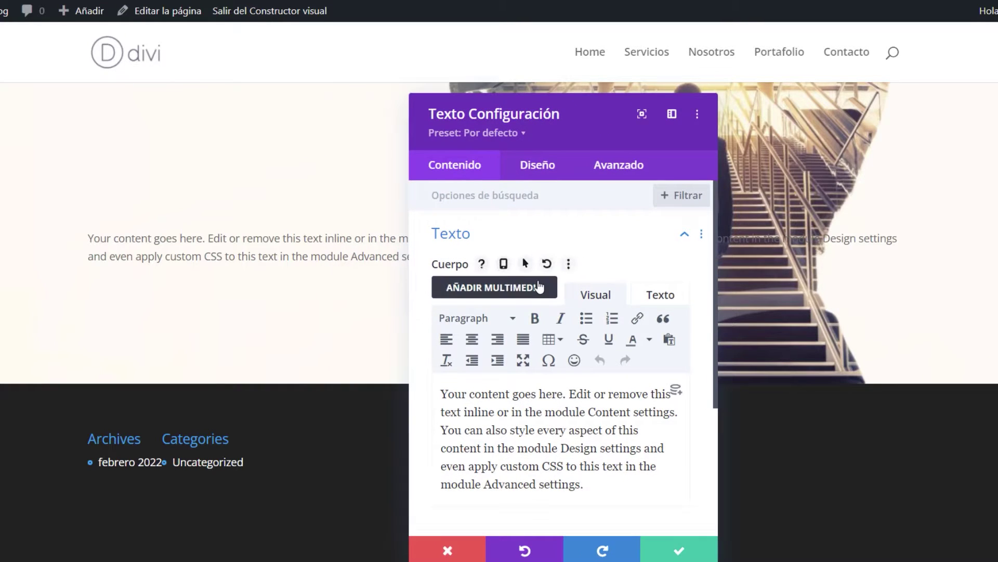
left_click_drag(585, 484, 394, 380)
type("CREADOR DE")
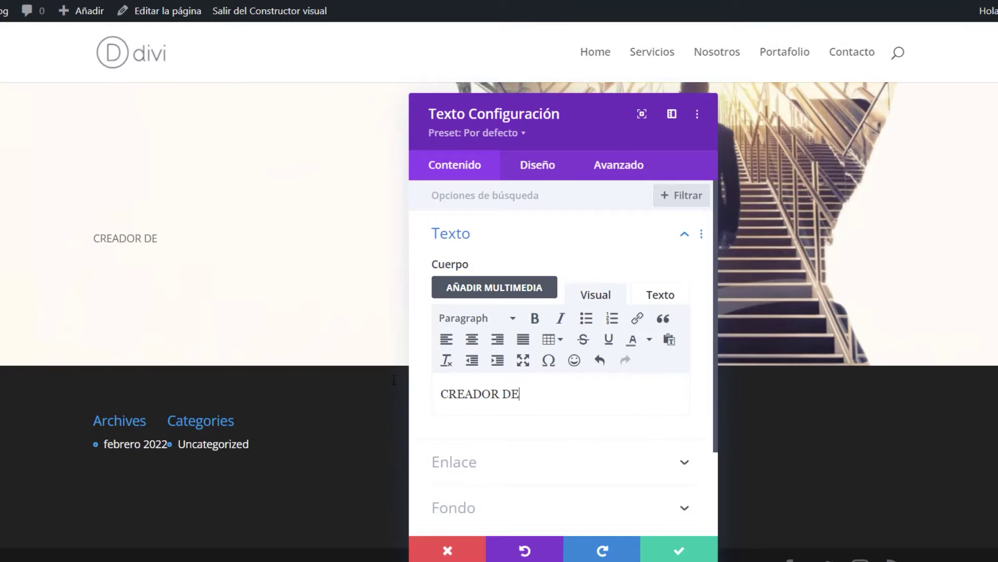
type(" CONTENIDO")
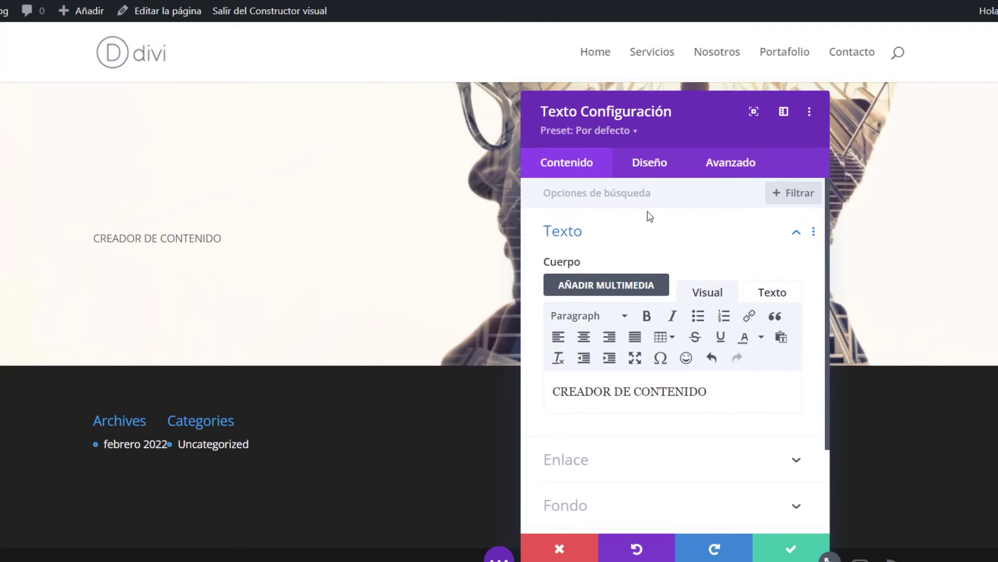
Set the text size of the Text module to 43px in its design settings
left_click(648, 168)
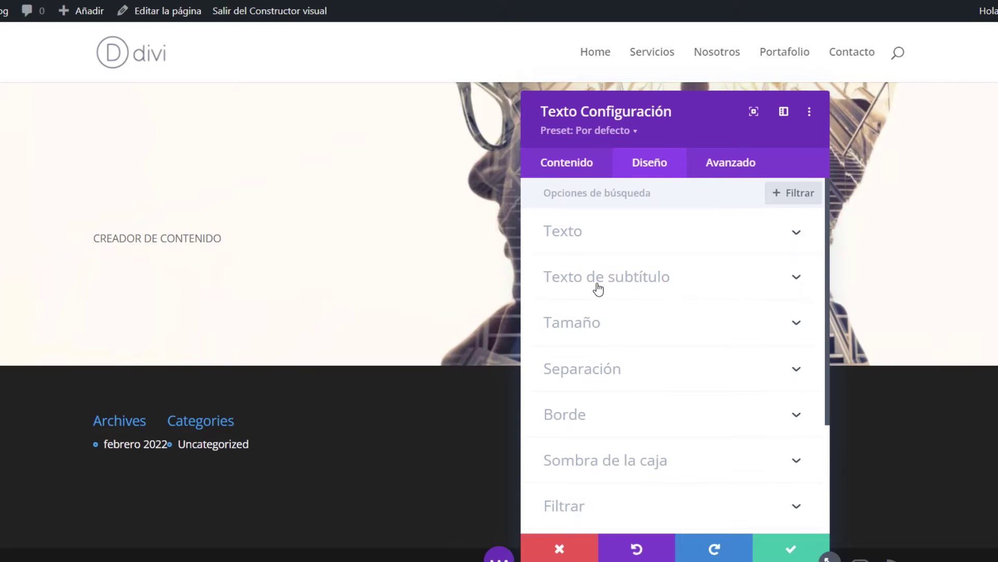
left_click(604, 234)
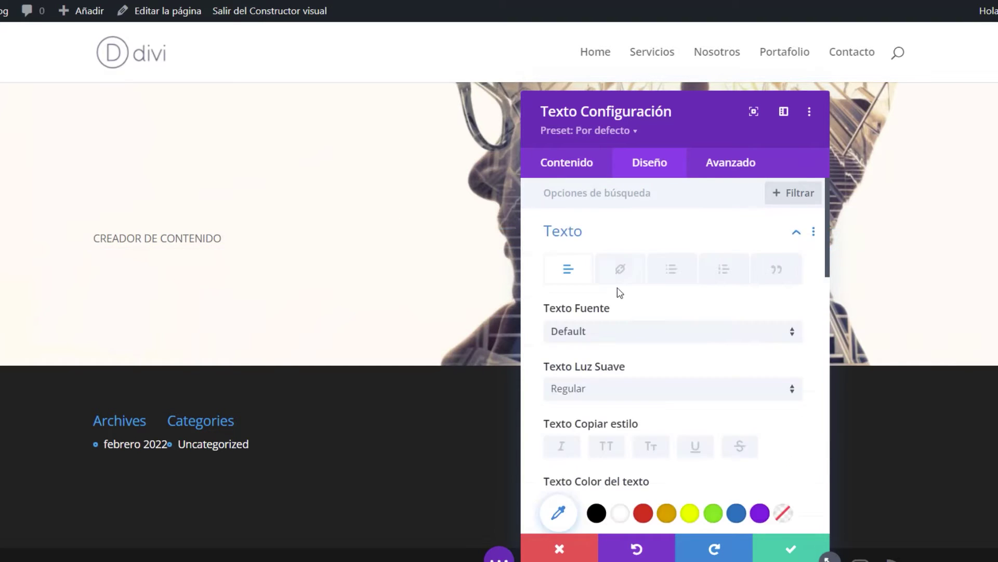
scroll(624, 296, "down", 5)
scroll(634, 304, "down", 1)
left_click_drag(577, 298, 614, 301)
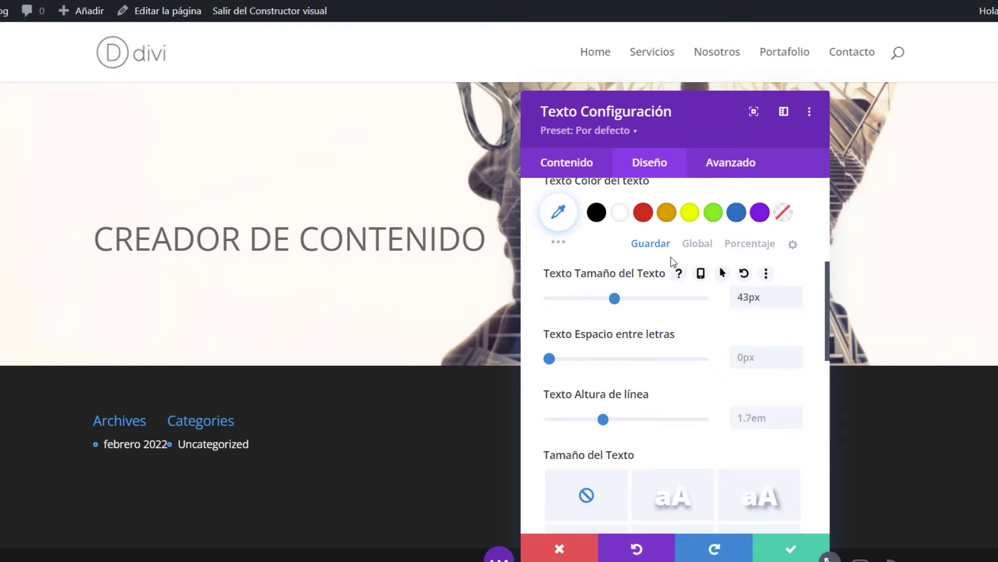
Change the module's text color to dark blue #03376b, starting from the blue swatch
left_click(736, 212)
left_click(565, 216)
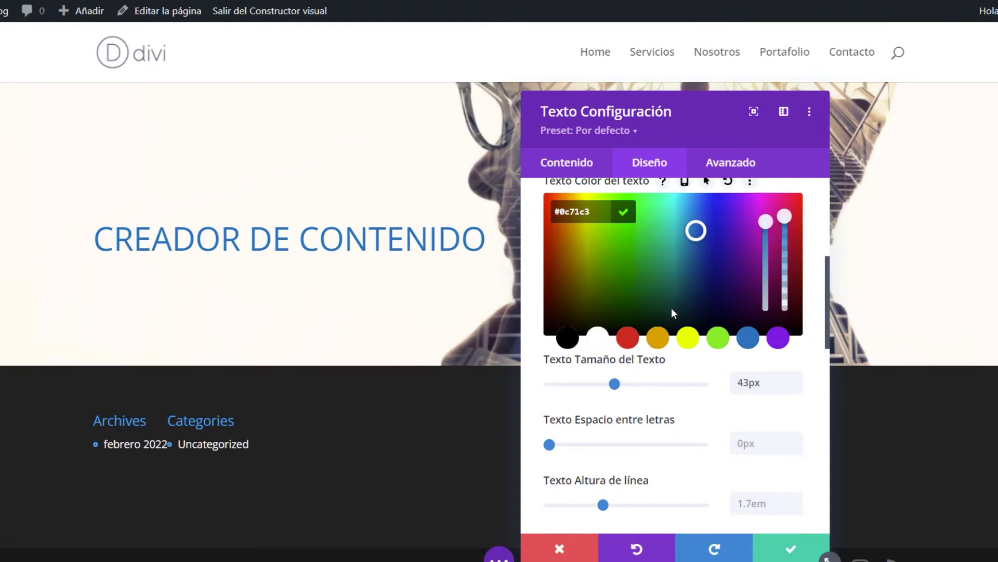
left_click_drag(697, 234, 698, 279)
Set the font of the module's text to Roboto
scroll(664, 243, "up", 5)
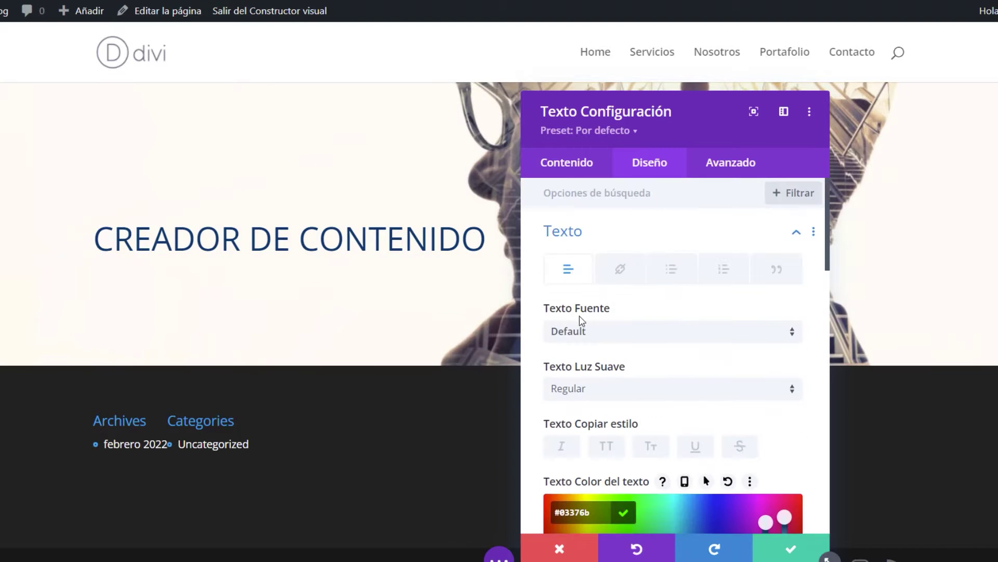
scroll(582, 335, "down", 3)
left_click(593, 262)
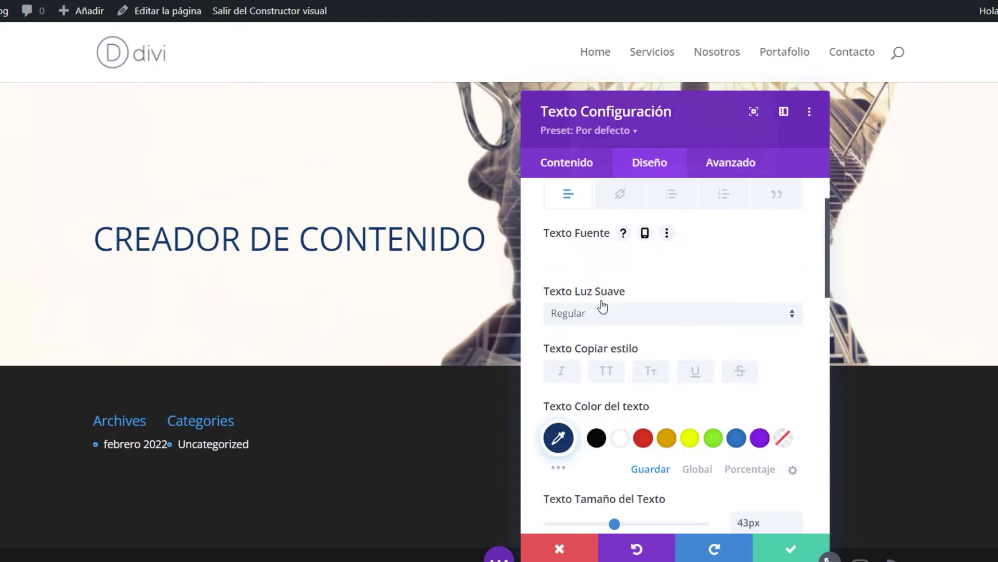
type("ROBO")
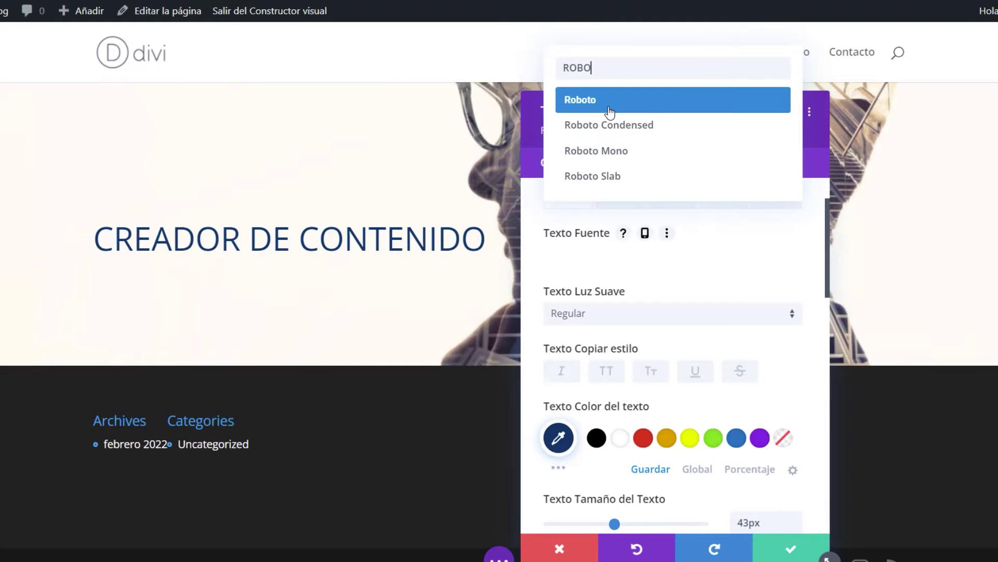
left_click(609, 104)
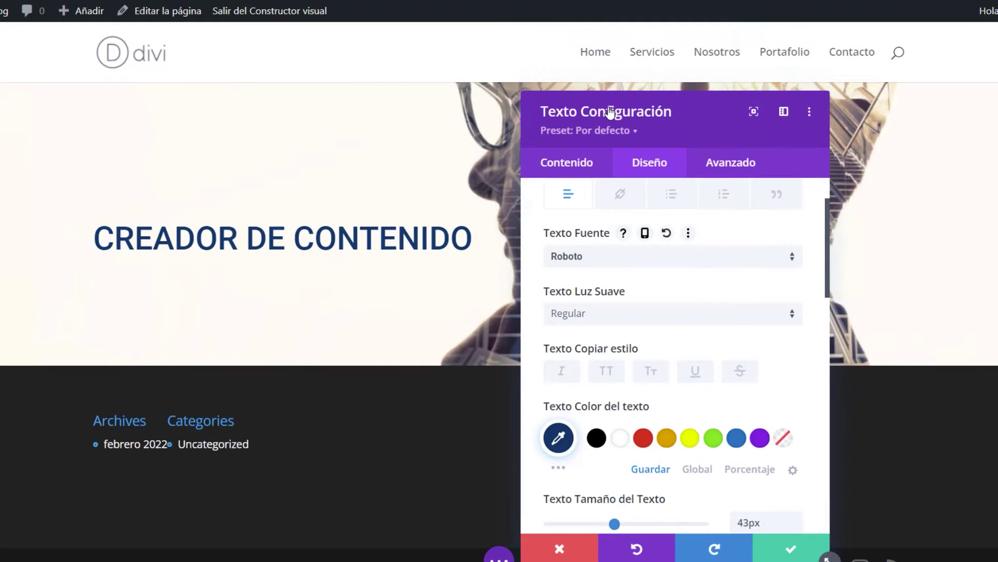
Compare the Negrita and Pesado weights on the heading text and set its weight to Pesado
left_click(614, 315)
left_click(593, 429)
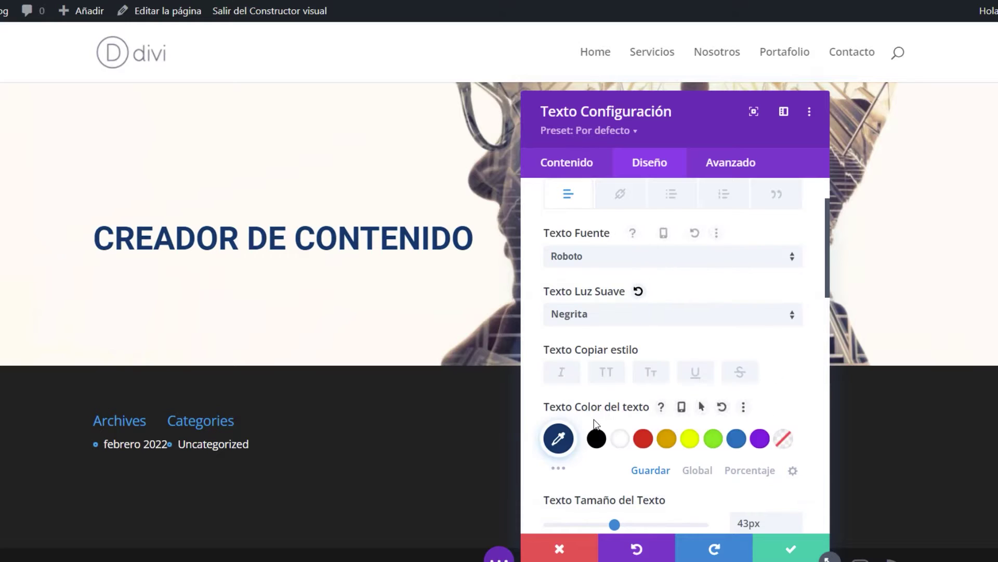
left_click(645, 327)
left_click(598, 463)
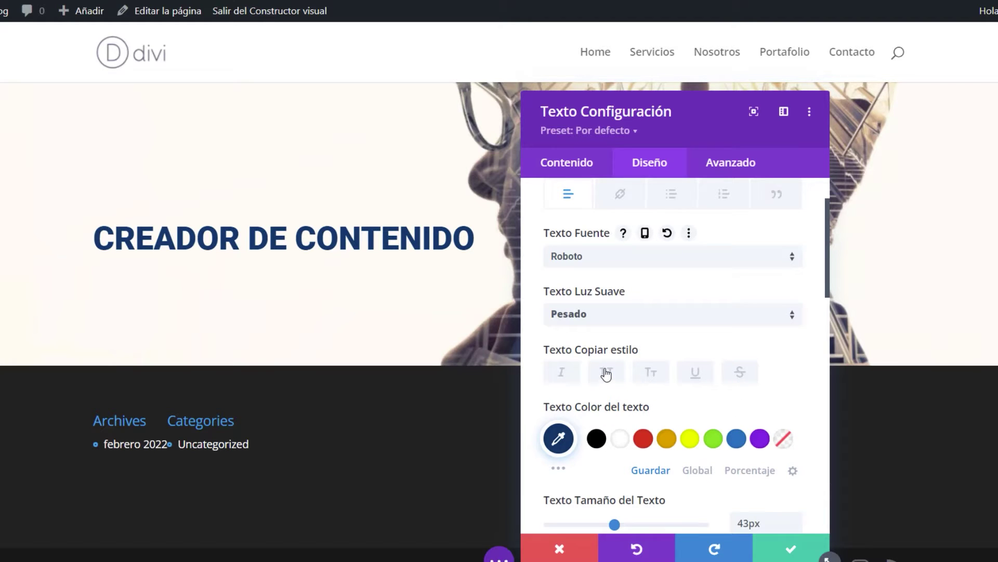
left_click(597, 322)
left_click(593, 430)
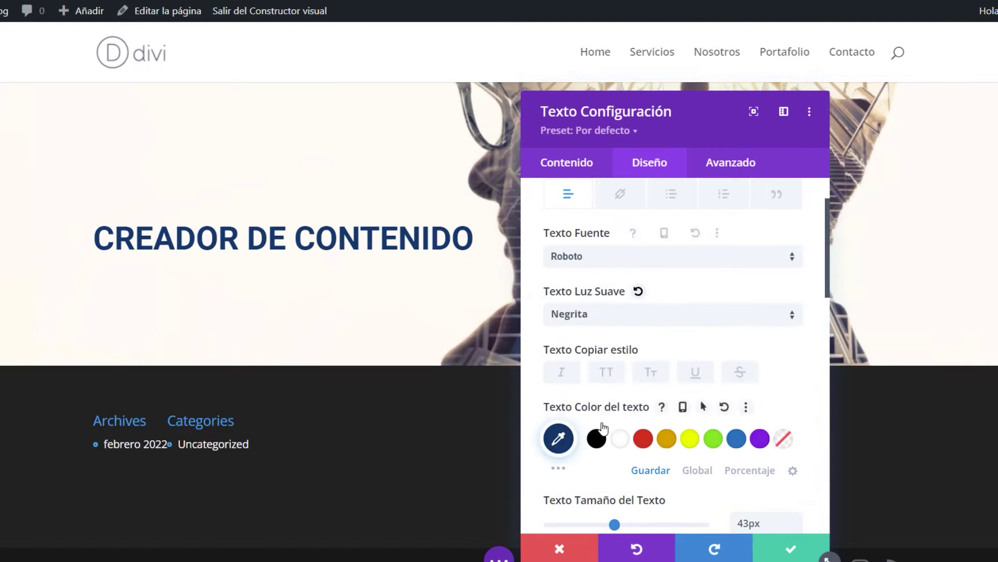
left_click(597, 315)
left_click(603, 455)
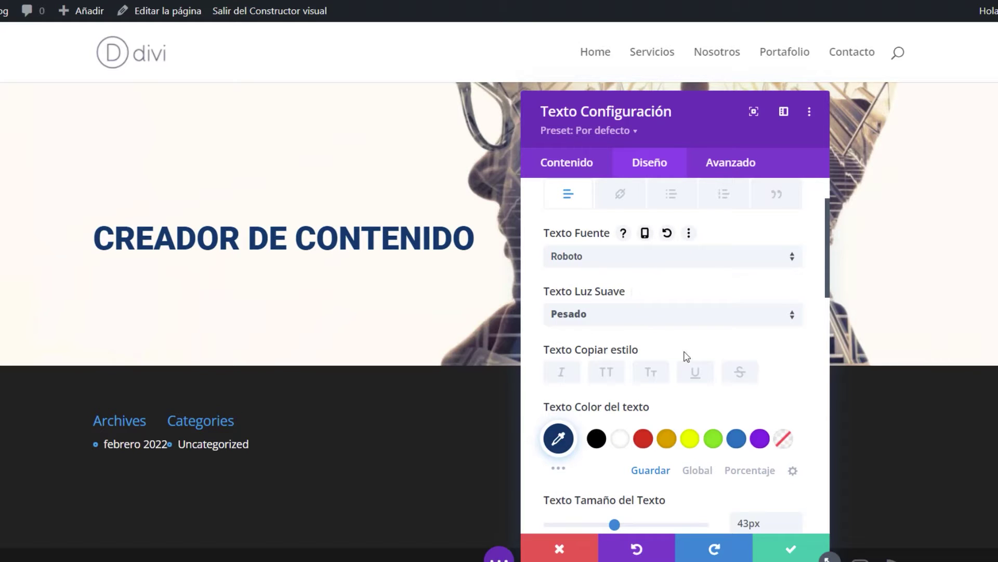
Remove "CREADOR DE" from the Text module's body, leaving only the word "CONTENIDO"
left_click(553, 167)
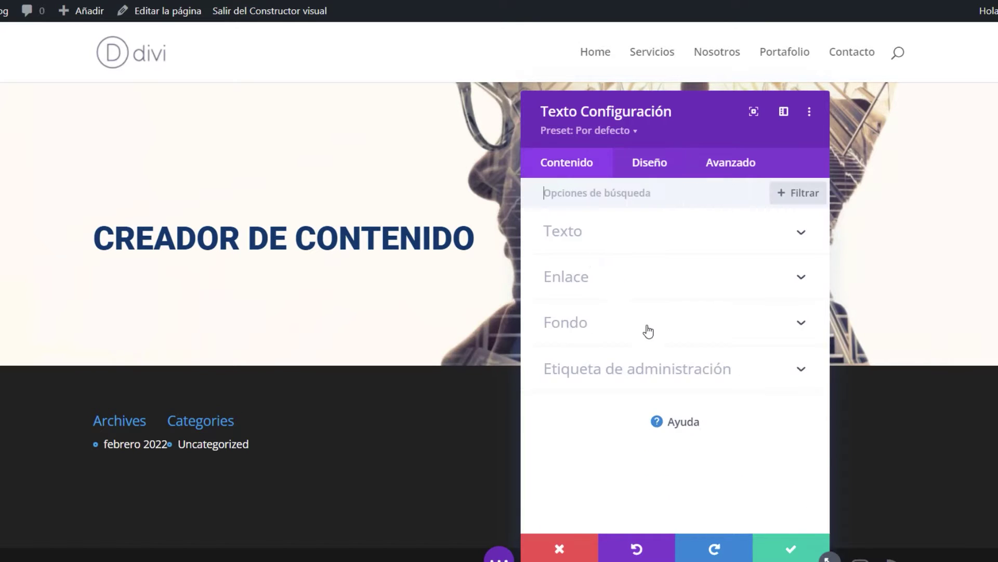
left_click(586, 230)
left_click_drag(632, 391, 507, 394)
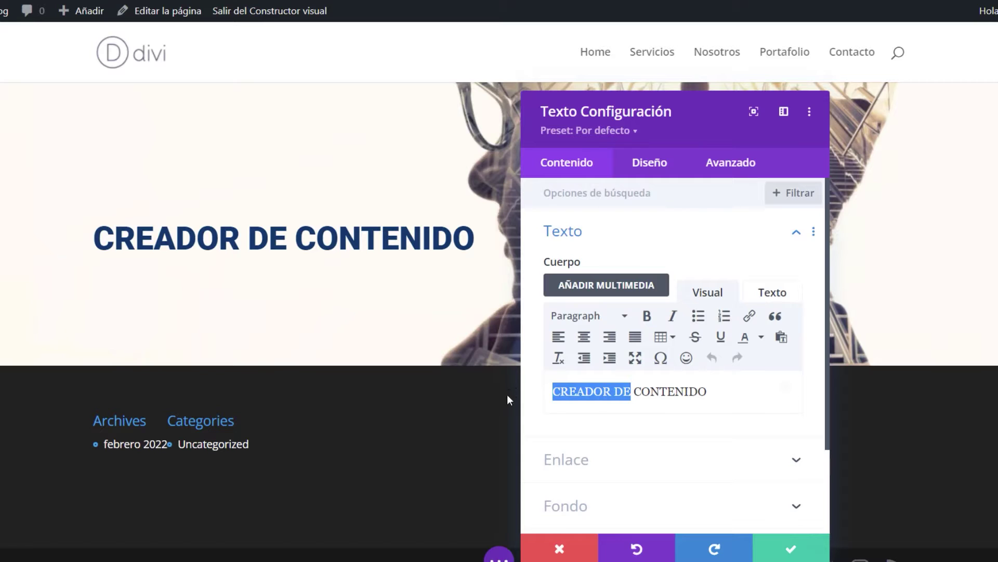
key("BackSpace")
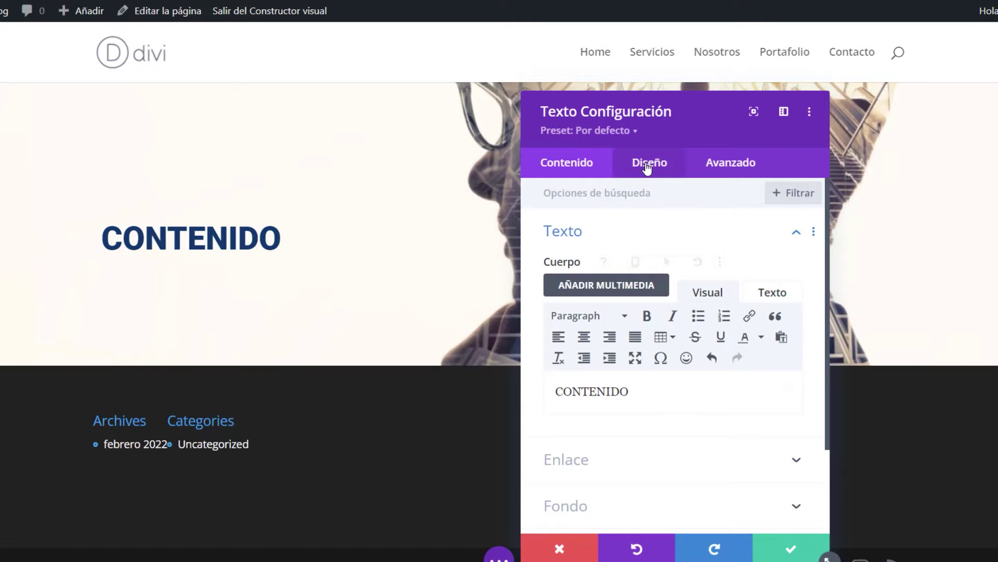
Set the text size of the CONTENIDO module to 64px and save the module settings
left_click(647, 163)
left_click(572, 232)
scroll(633, 363, "down", 5)
scroll(633, 363, "down", 1)
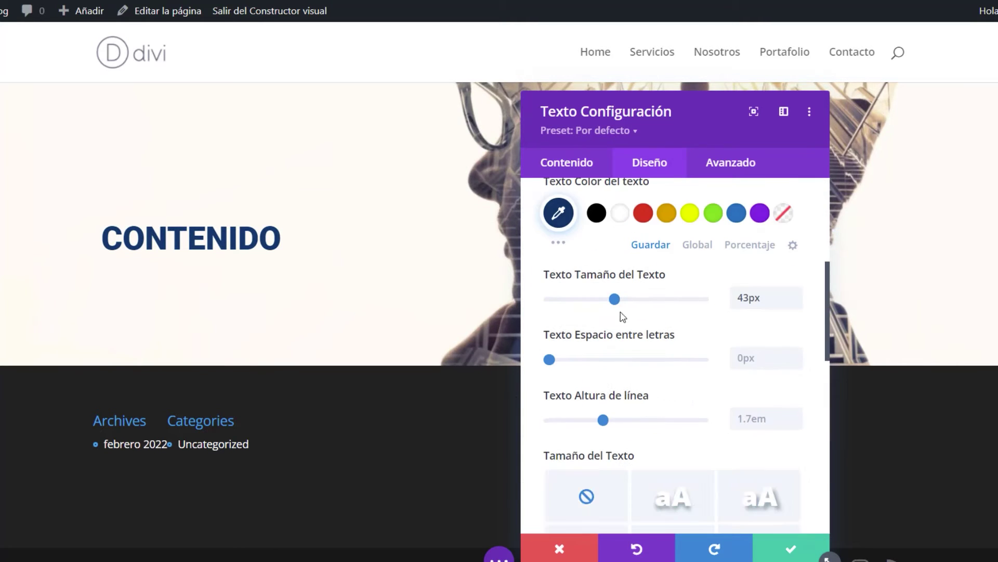
left_click_drag(618, 302, 650, 305)
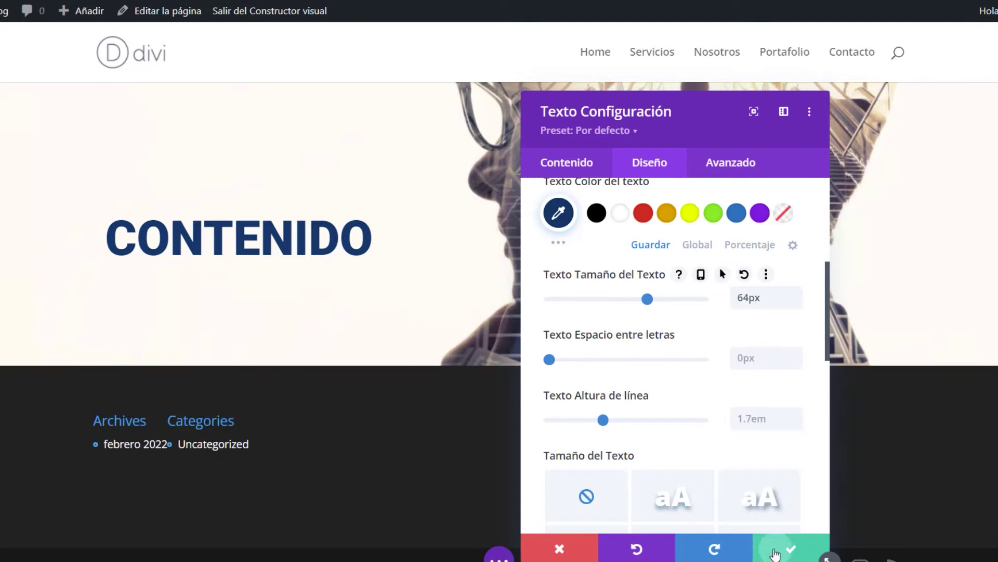
left_click(783, 547)
Duplicate the CONTENIDO Text module and replace the upper copy's body text with "CREADOR DE"
mouse_move(291, 242)
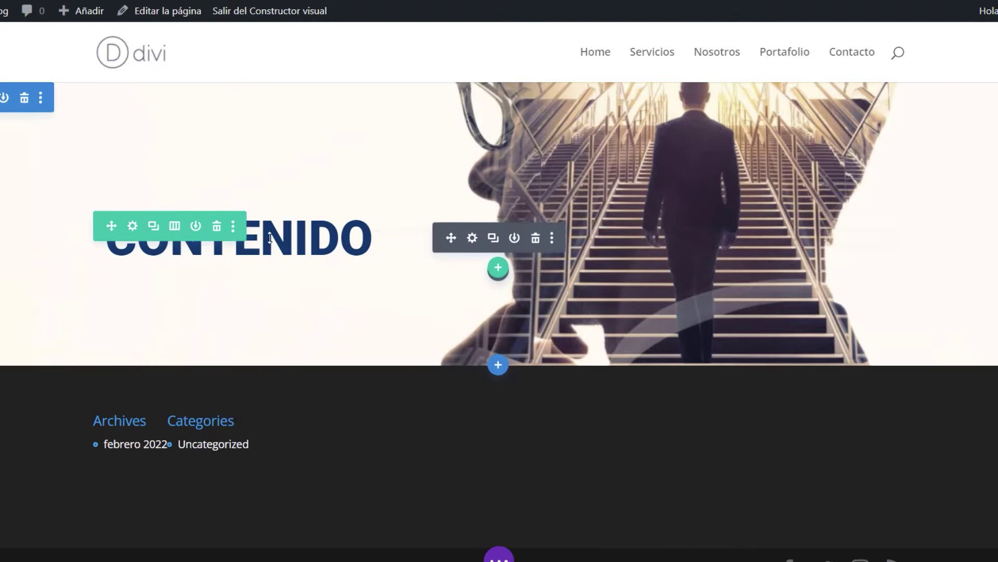
left_click(493, 238)
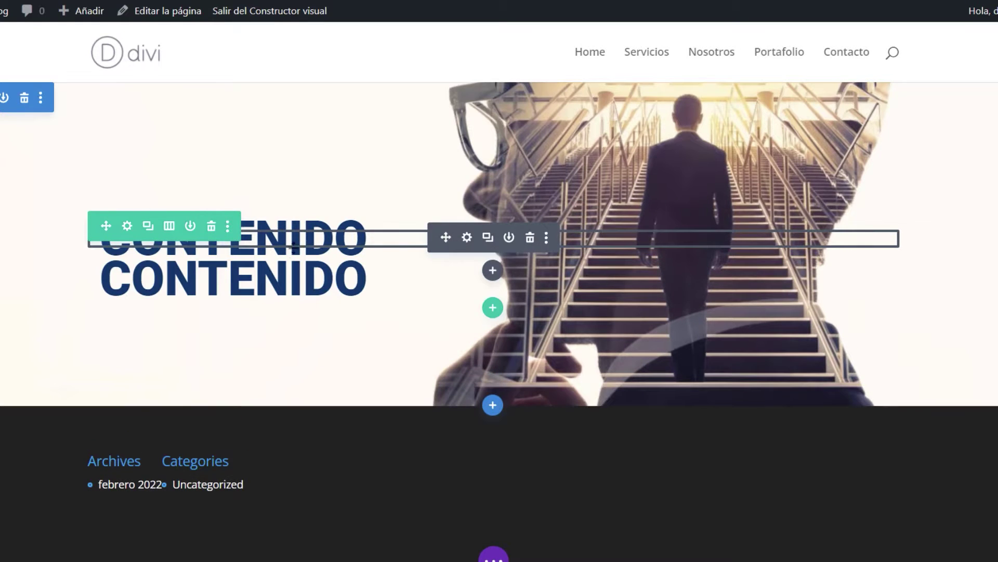
left_click(467, 239)
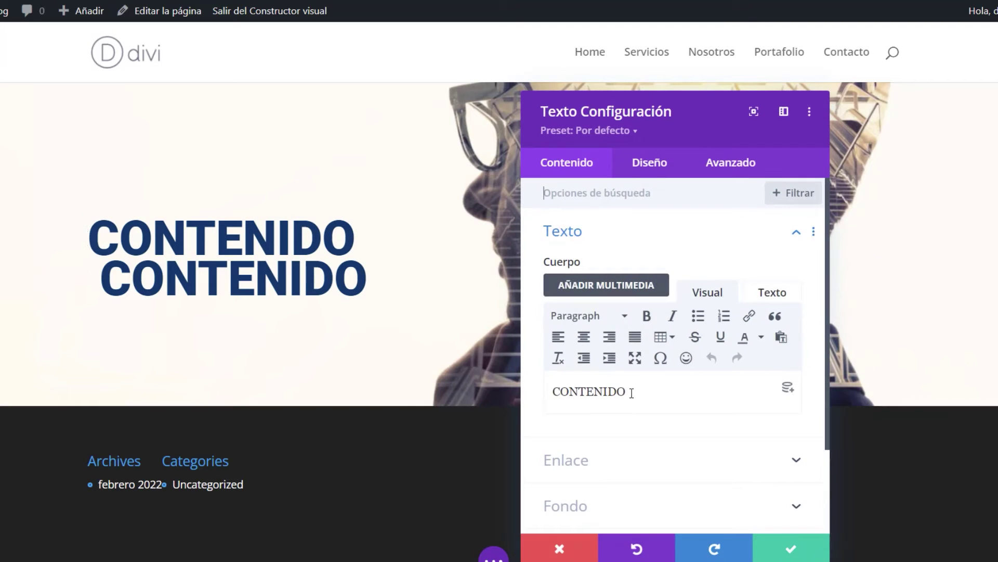
left_click_drag(632, 392, 508, 394)
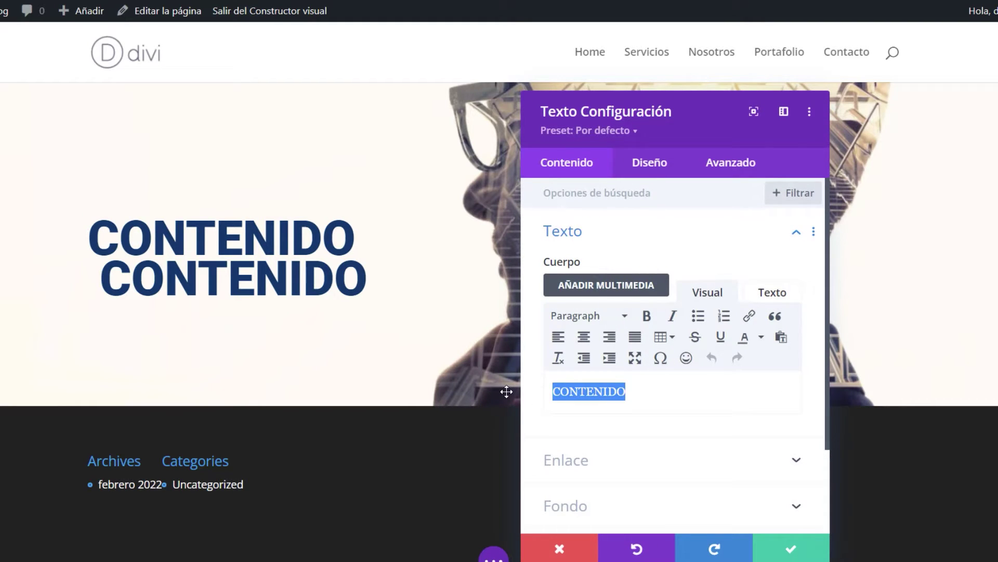
type("CREADOR DE")
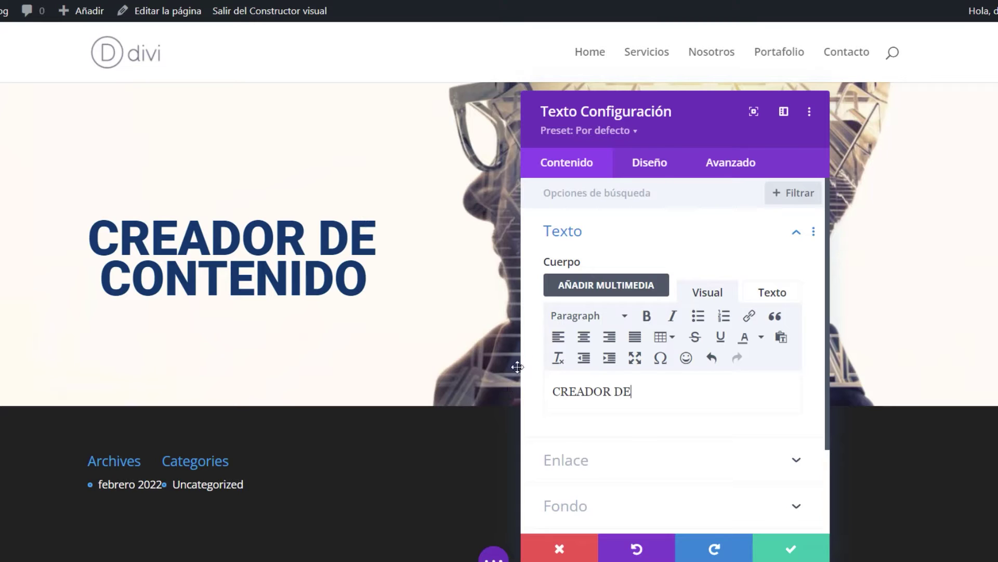
Try the Regular weight on the CREADOR DE text, set its weight to Delgado, and save the module
left_click(649, 163)
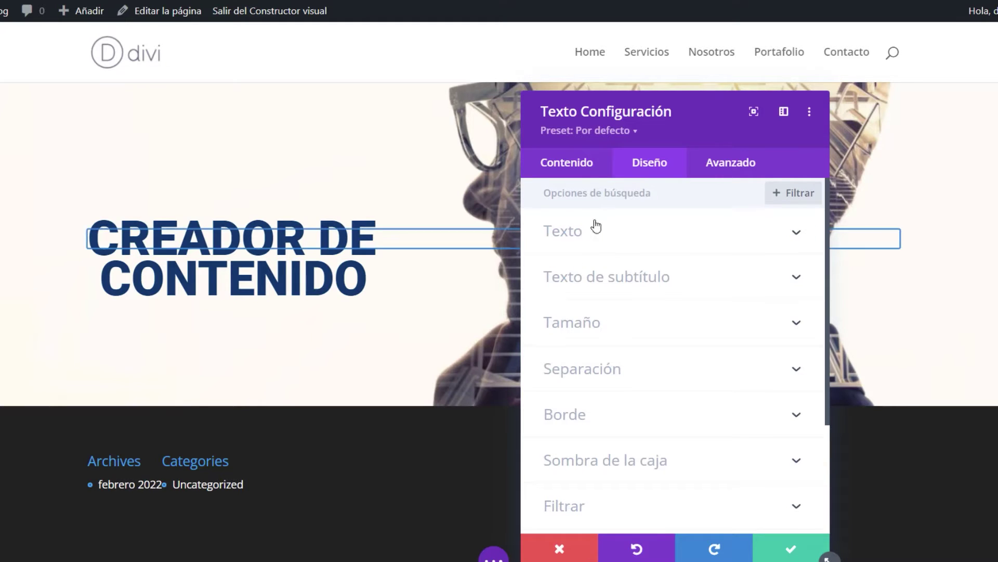
left_click(579, 231)
scroll(584, 307, "down", 10)
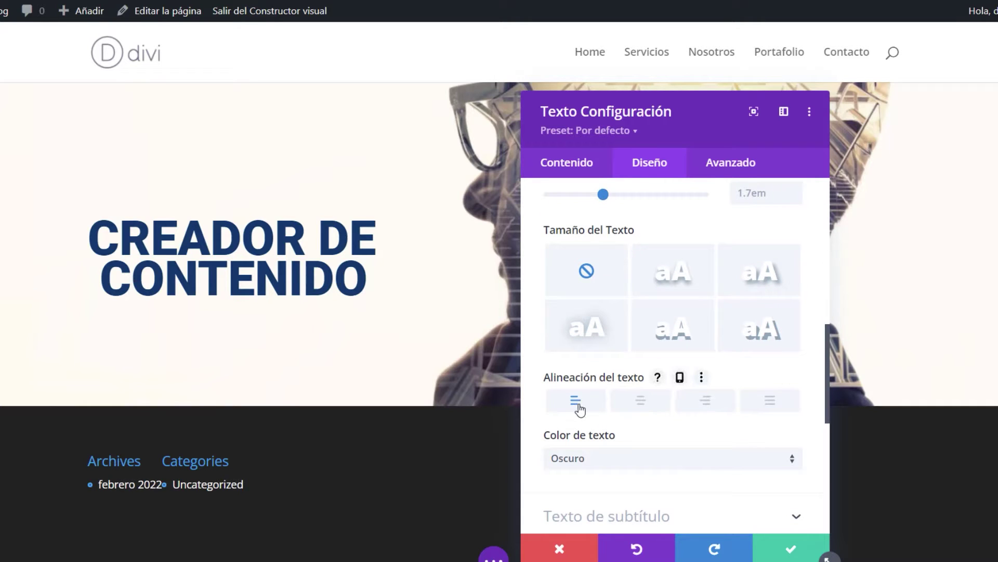
scroll(593, 406, "up", 8)
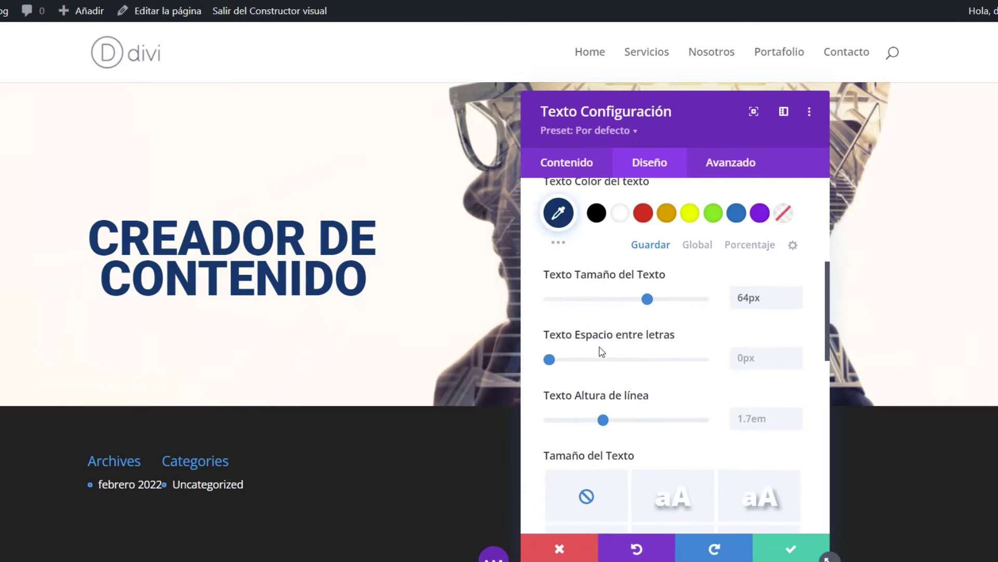
left_click(626, 319)
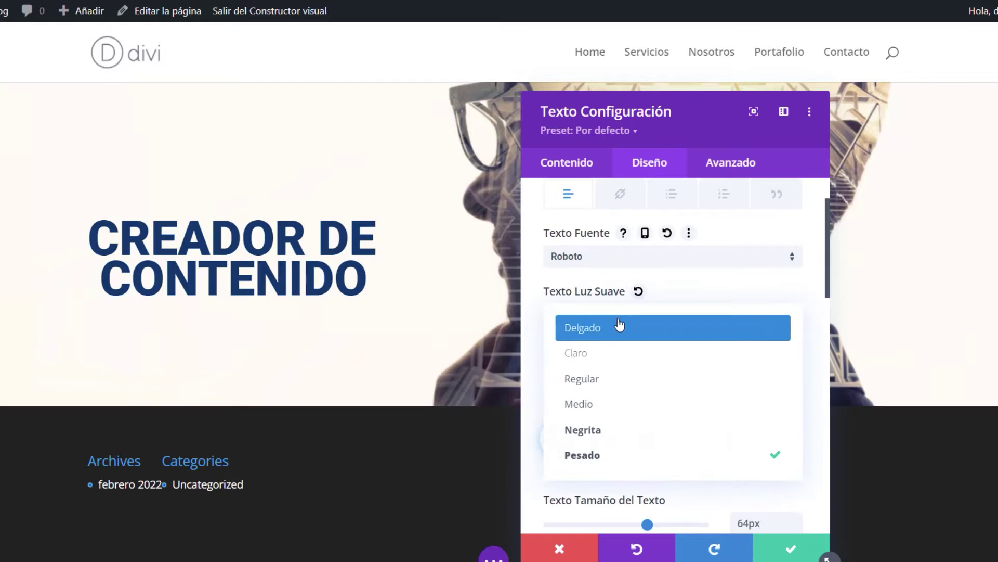
left_click(599, 380)
left_click(595, 329)
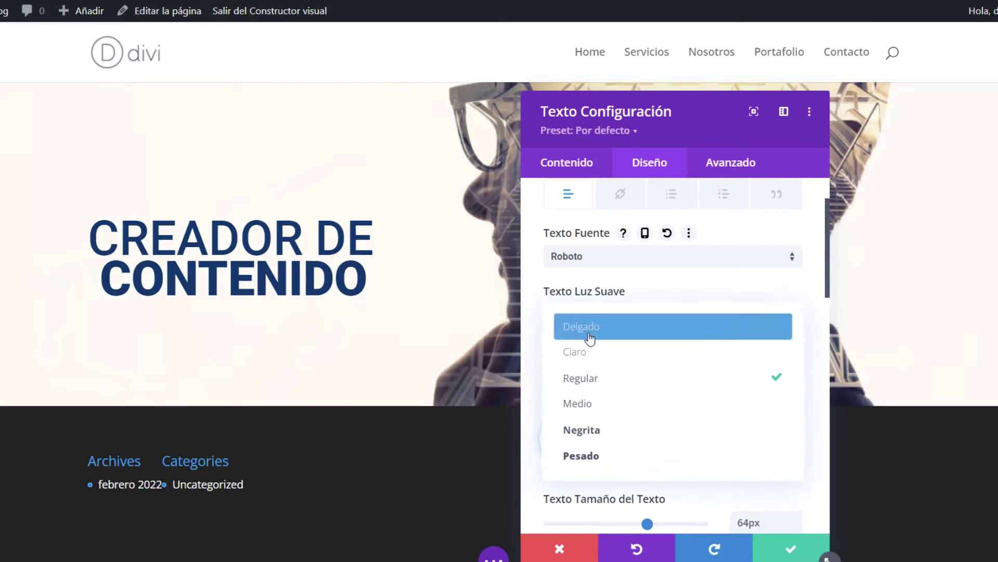
left_click(589, 270)
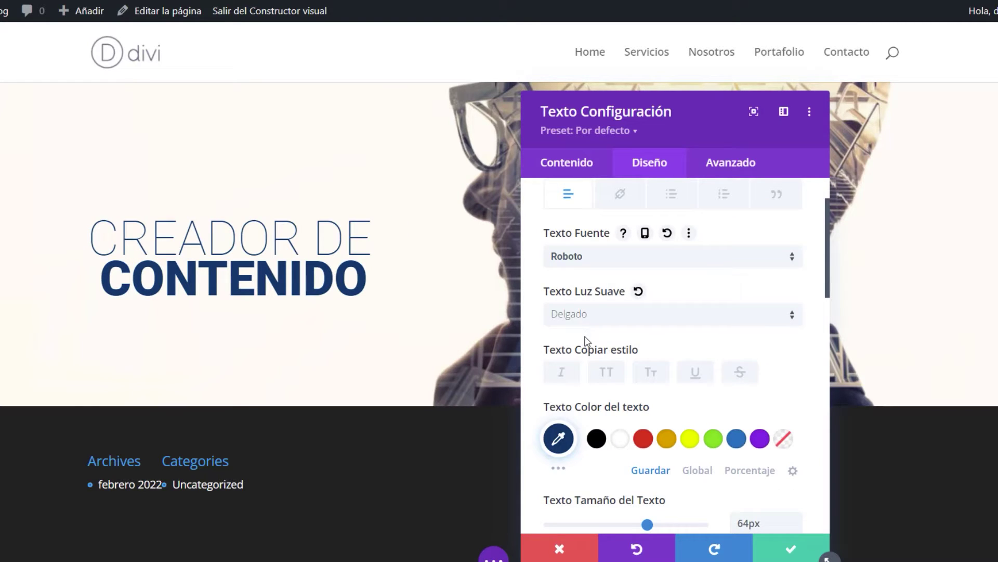
left_click(782, 554)
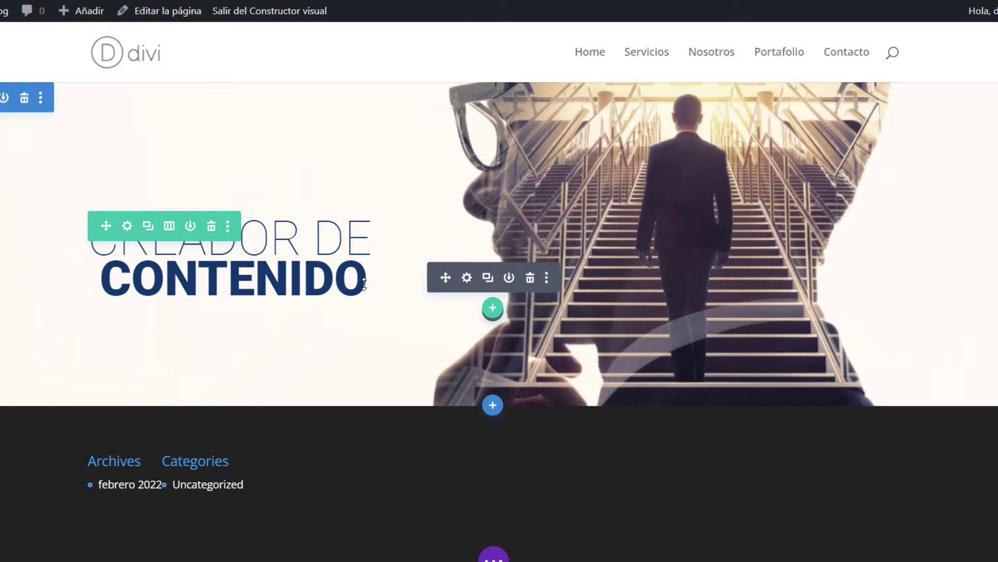
Check the text alignment of the CONTENIDO module, set its top padding to 14px, and save it
left_click(461, 276)
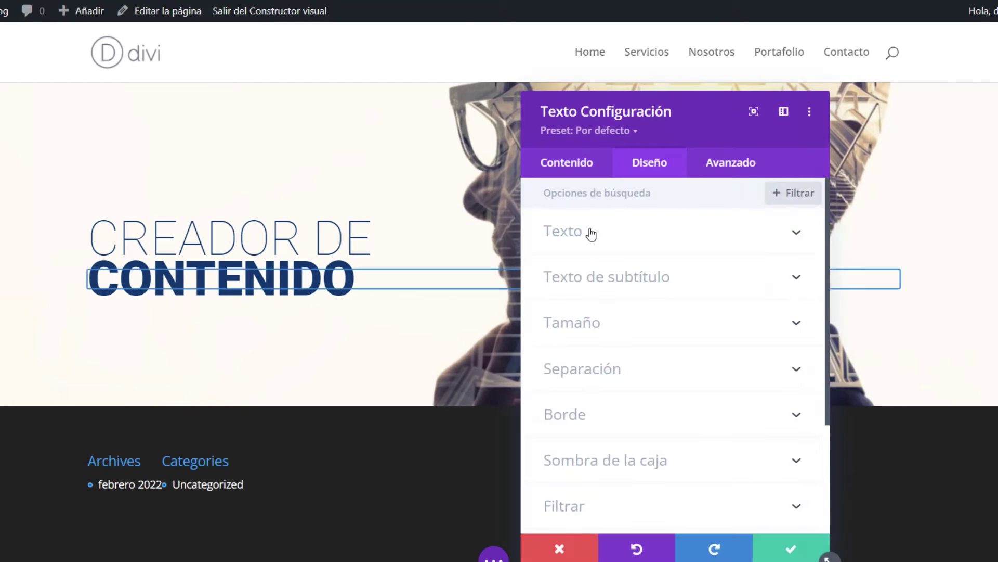
left_click(593, 232)
scroll(601, 361, "down", 10)
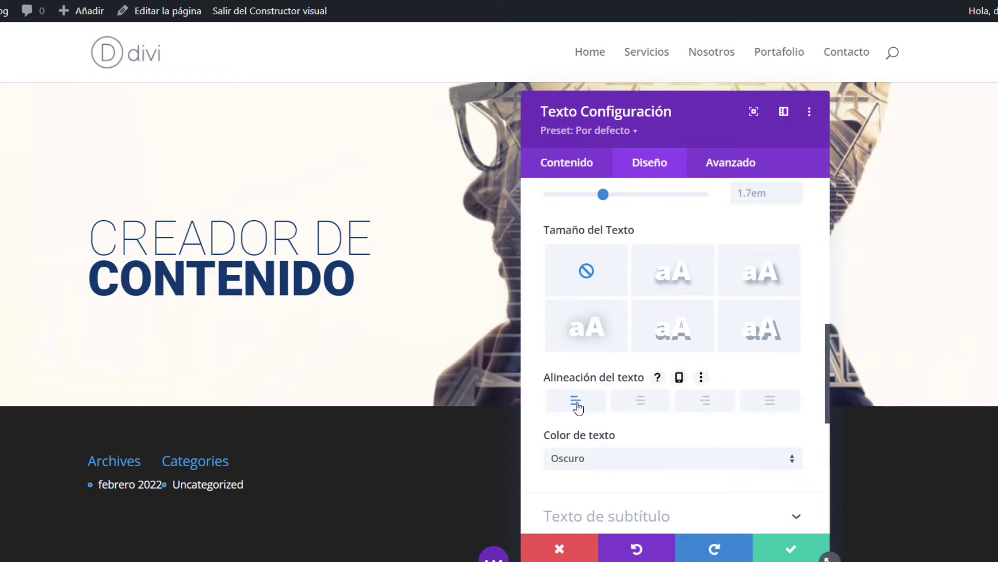
scroll(624, 275, "up", 5)
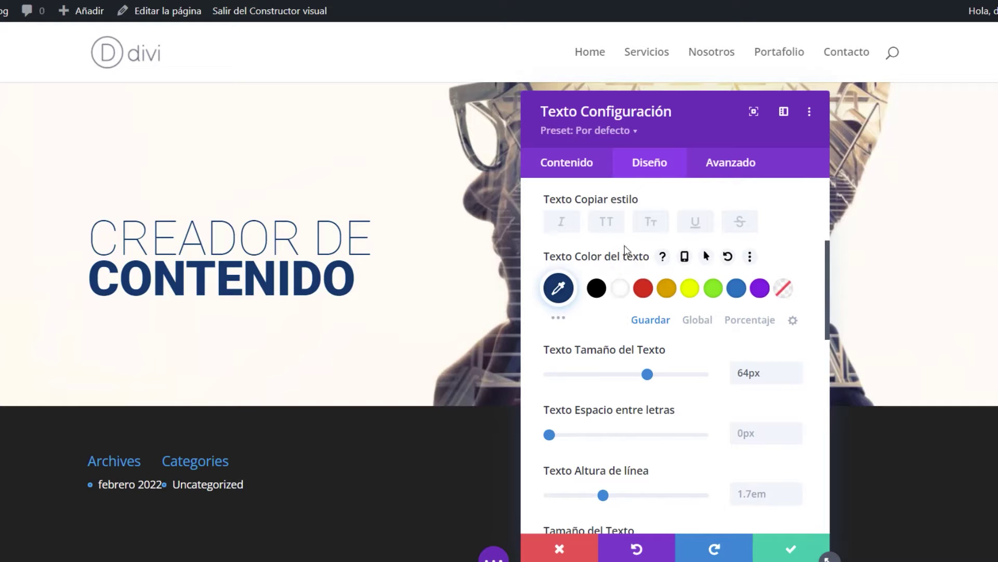
scroll(617, 318, "down", 5)
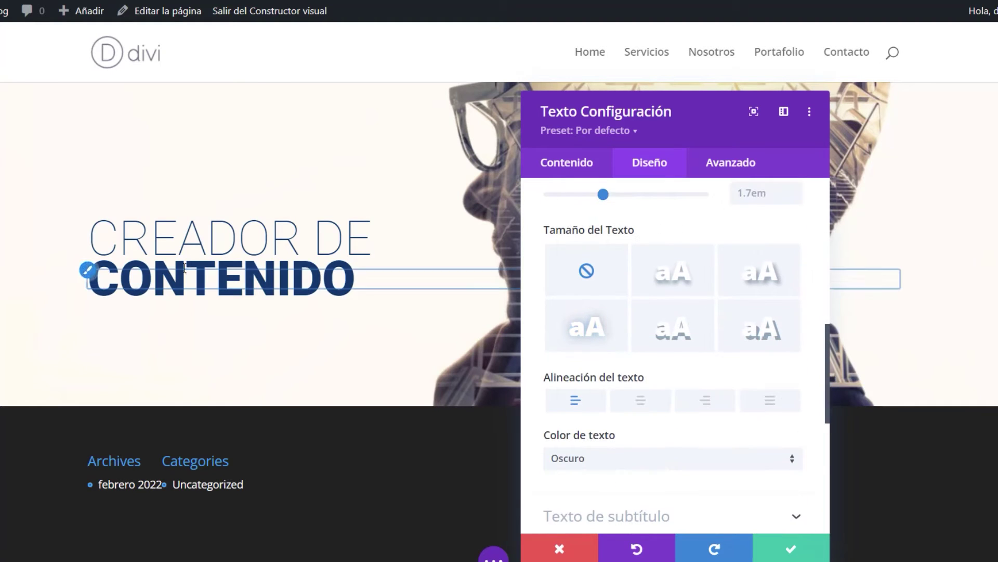
scroll(572, 312, "down", 4)
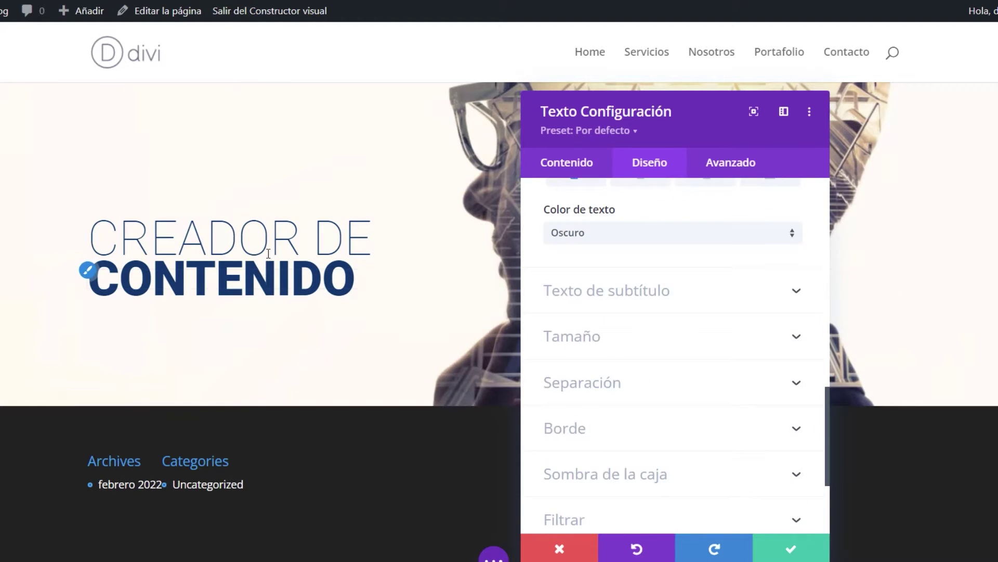
left_click(576, 385)
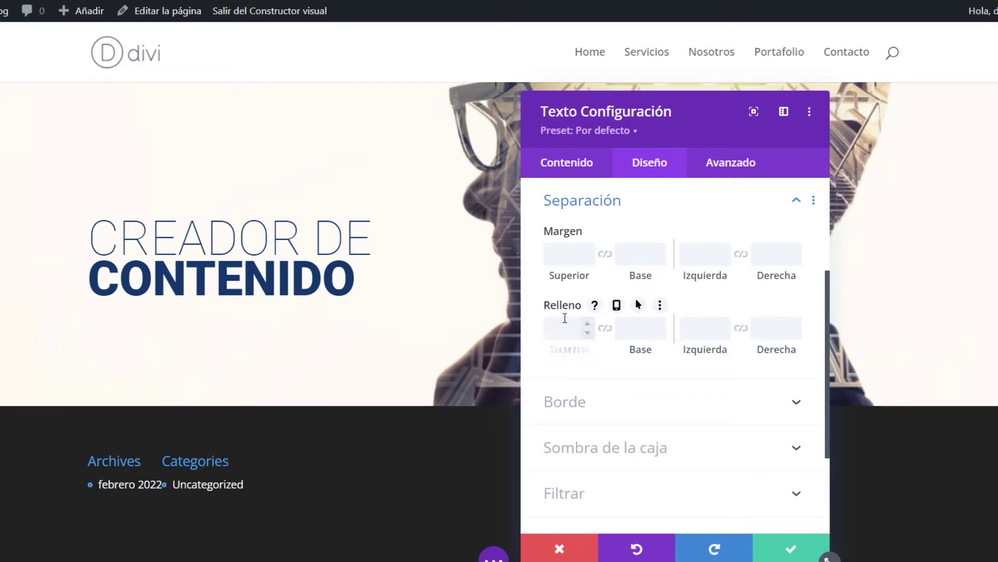
scroll(589, 327, "up", 9)
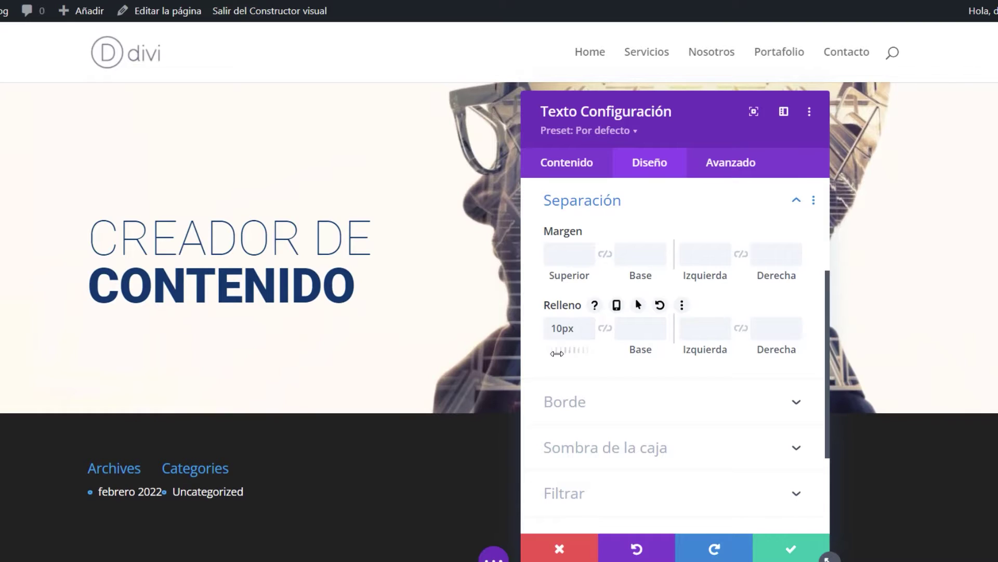
left_click(587, 326)
left_click(588, 325)
left_click(588, 325)
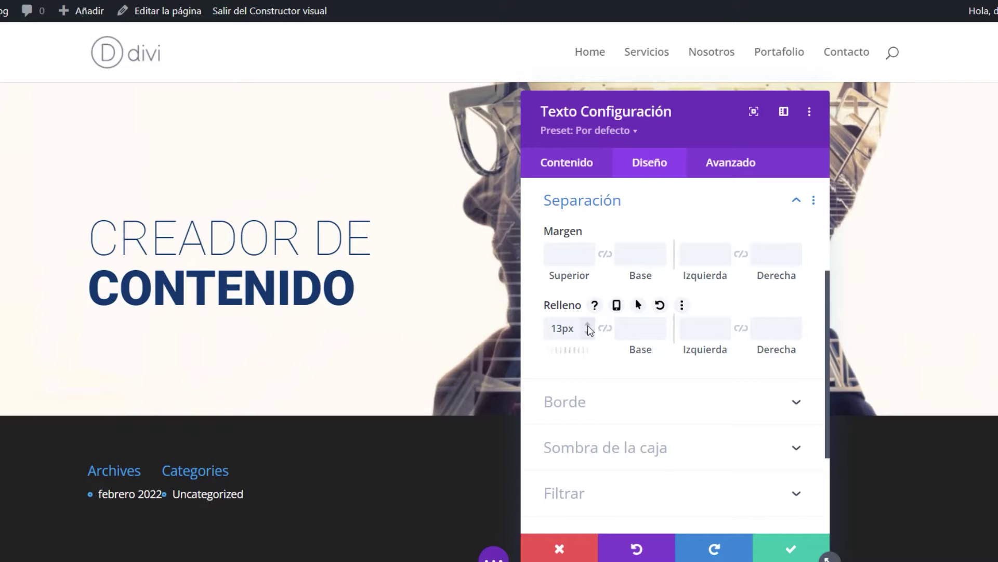
left_click(588, 325)
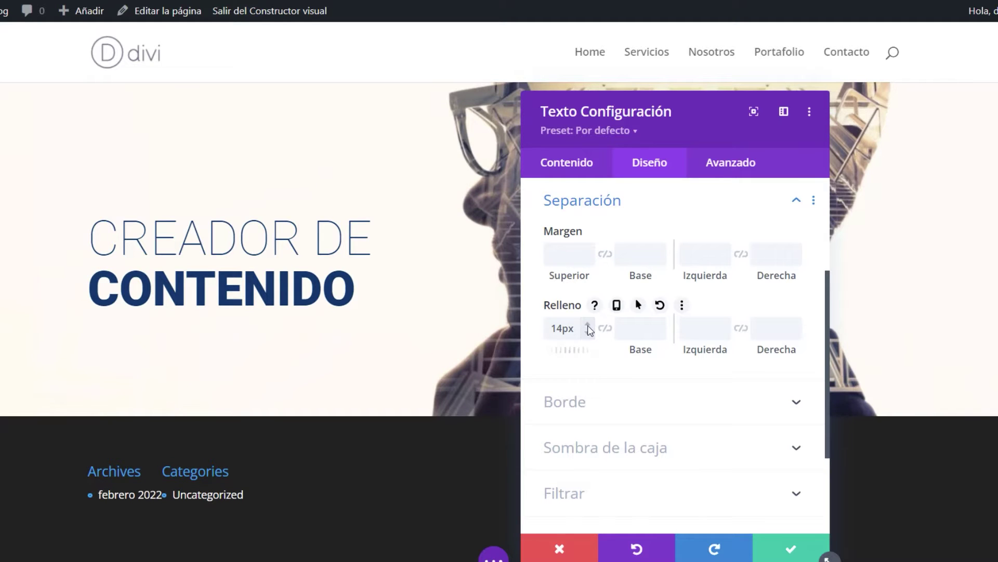
left_click(782, 552)
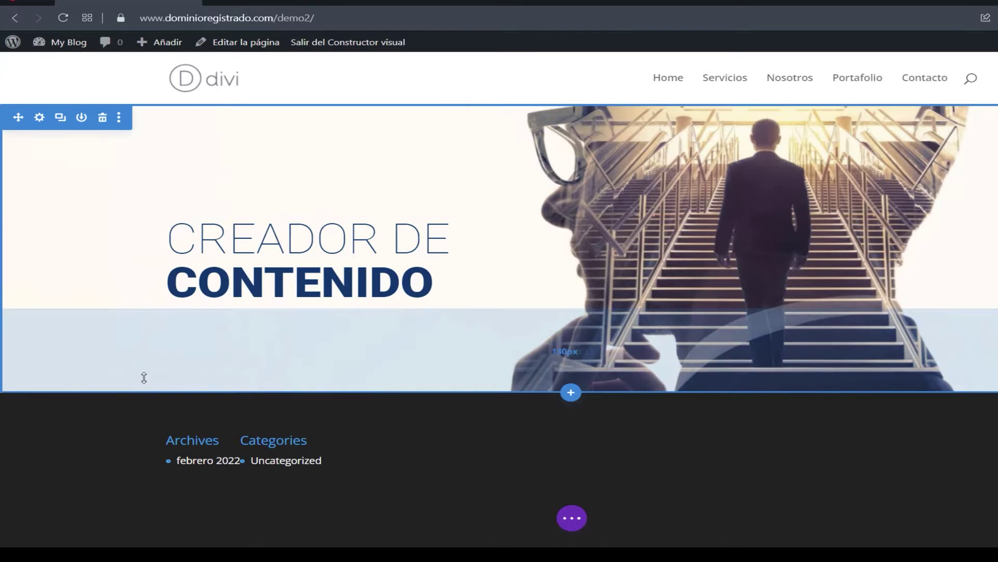
Link the section's top and bottom padding, increase both equally to make the hero section taller, and save the section
left_click(38, 118)
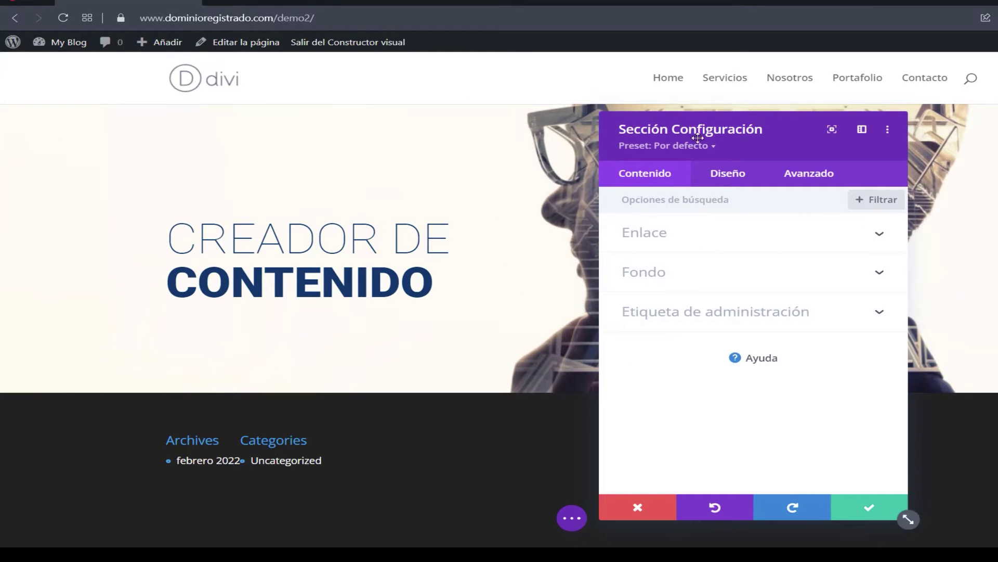
left_click(728, 176)
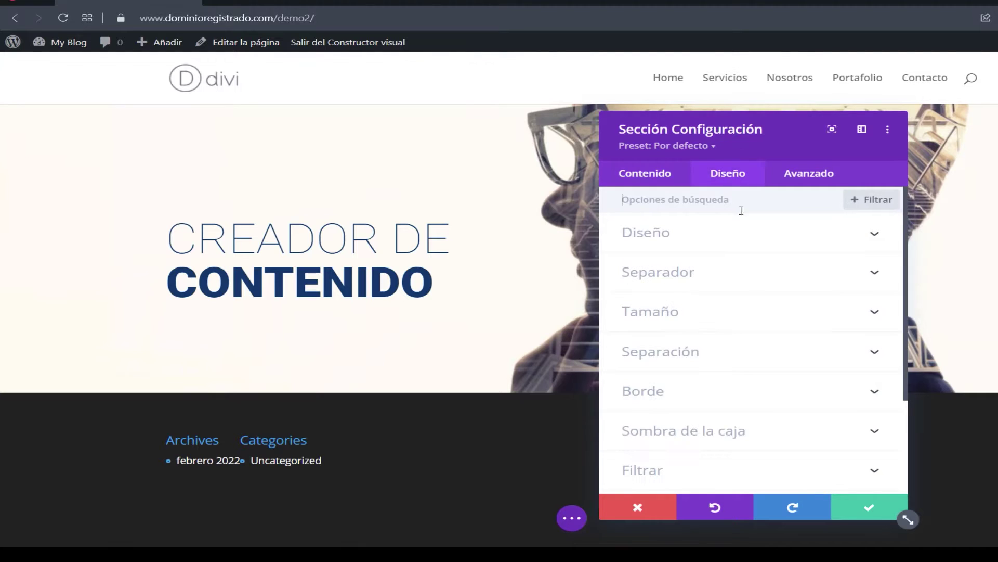
left_click(680, 365)
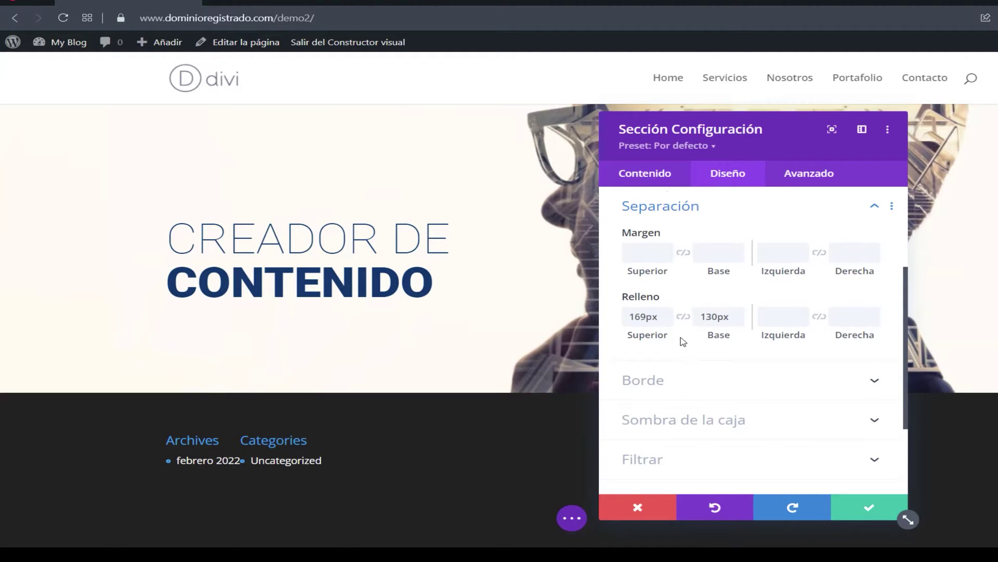
left_click(683, 317)
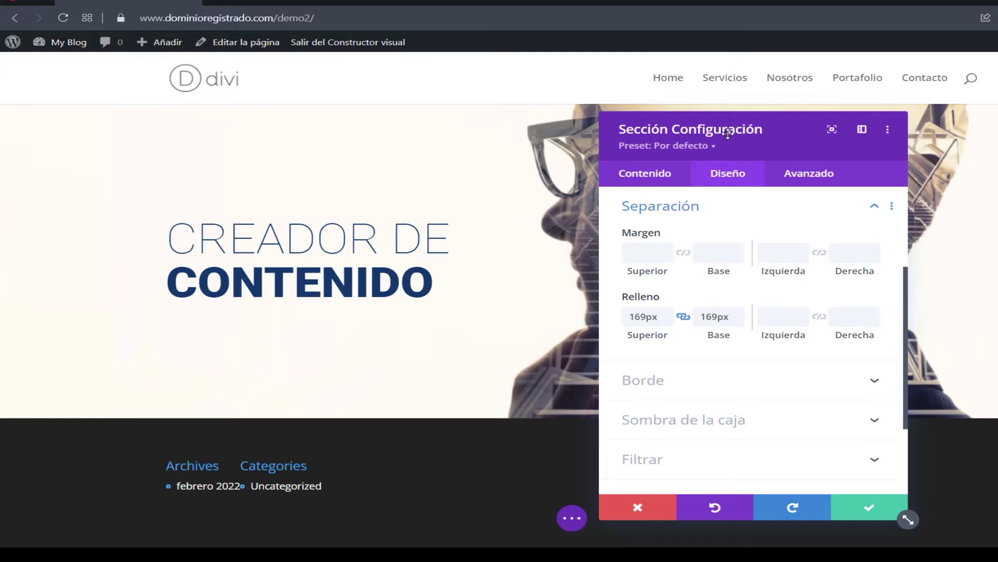
left_click_drag(667, 317, 670, 317)
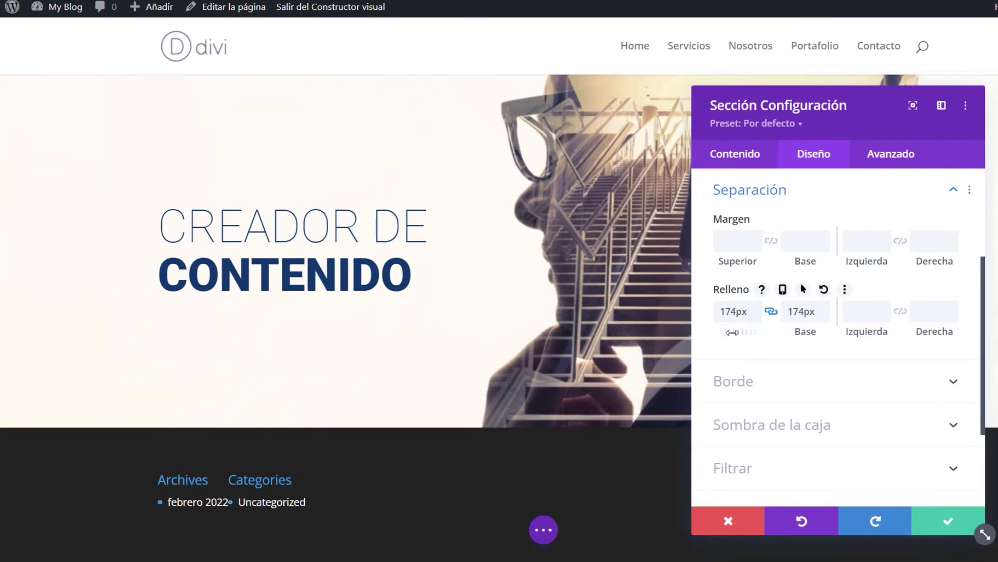
left_click_drag(754, 311, 724, 334)
left_click(932, 522)
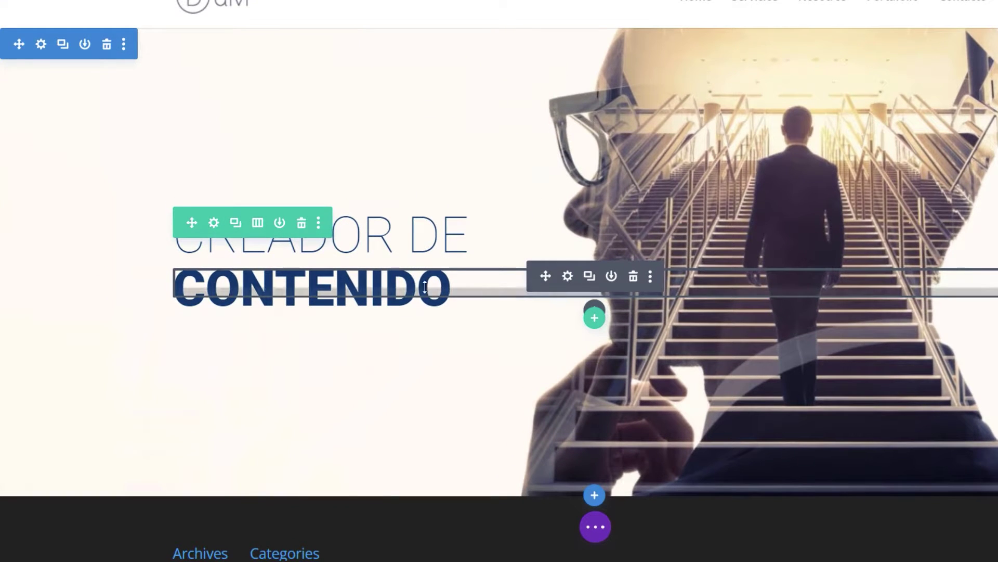
Insert a Botón module directly below the CONTENIDO text
left_click(596, 311)
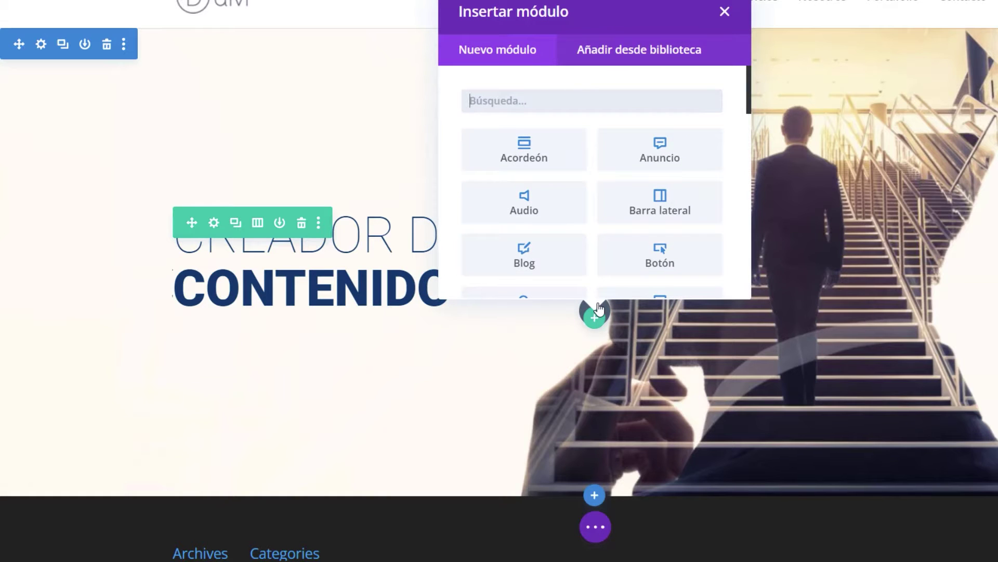
type("bo")
left_click(525, 149)
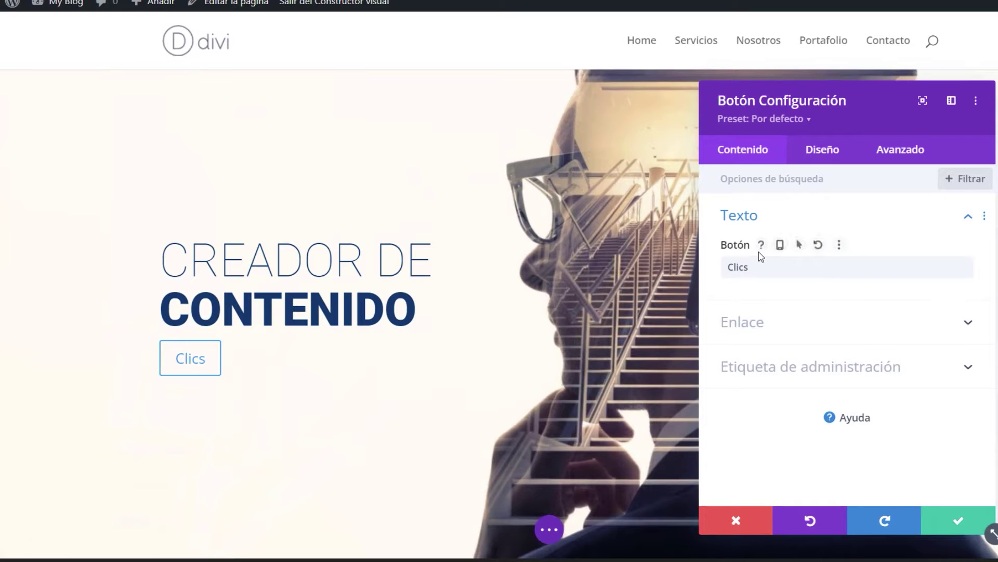
Set the button's text to "Más Información" and open its link settings
left_click_drag(764, 269, 697, 268)
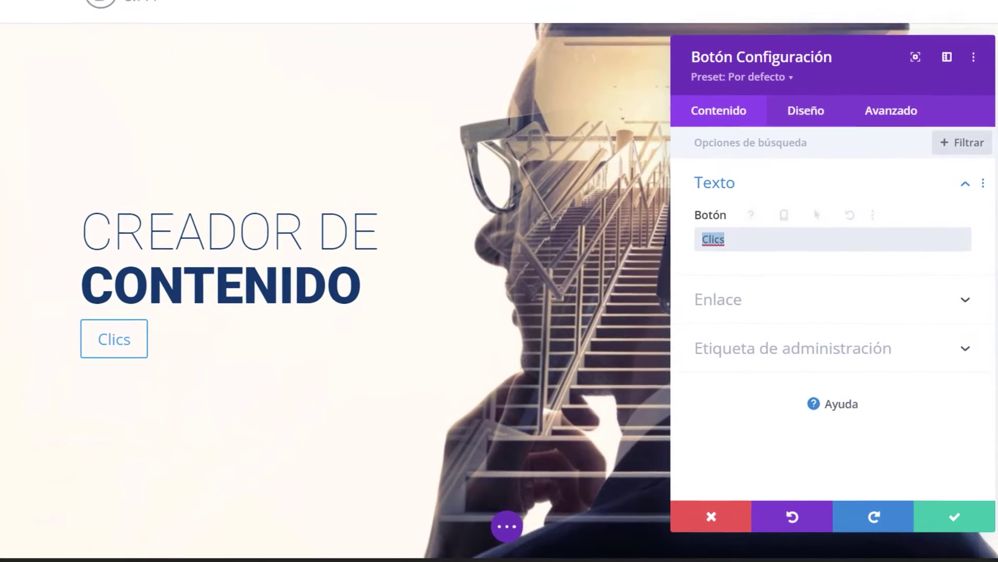
type("Más Información")
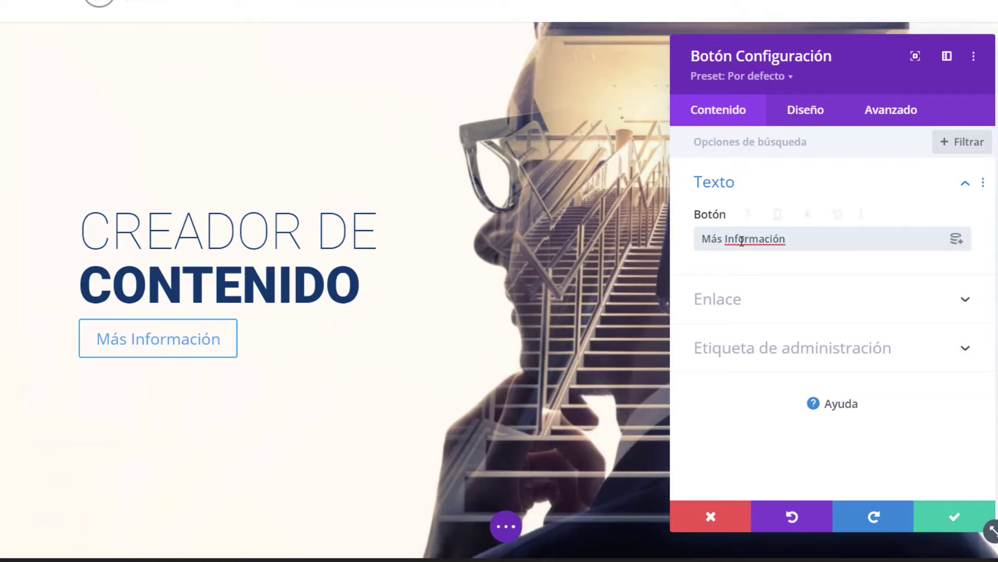
left_click(733, 302)
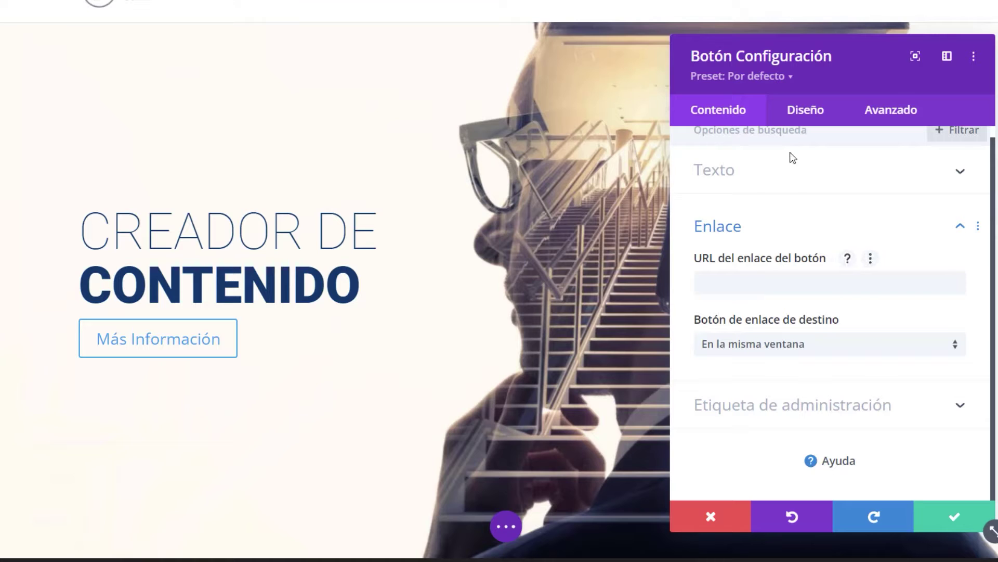
Enable custom styles for the "Más Información" button in its design settings and save the module
left_click(801, 123)
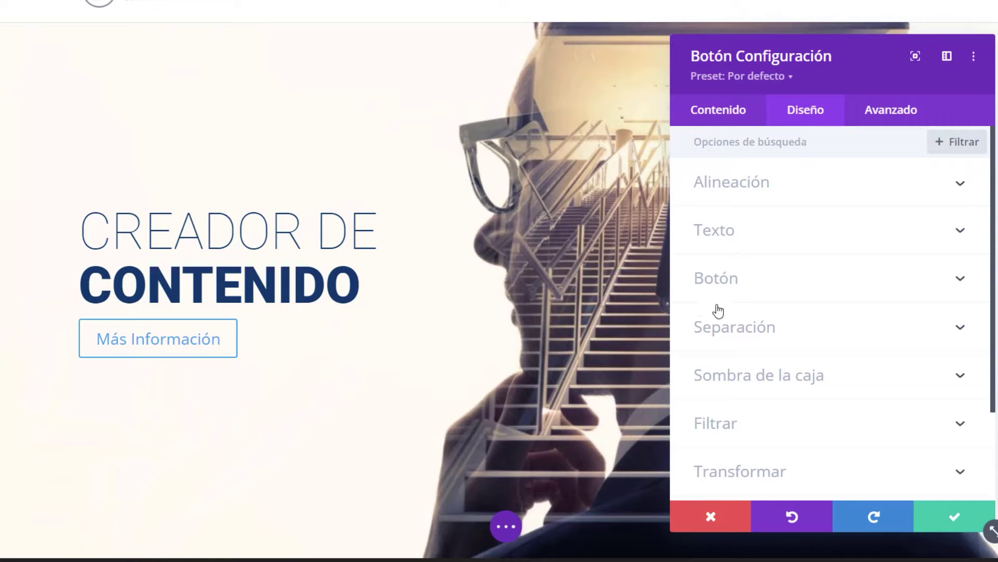
left_click(716, 286)
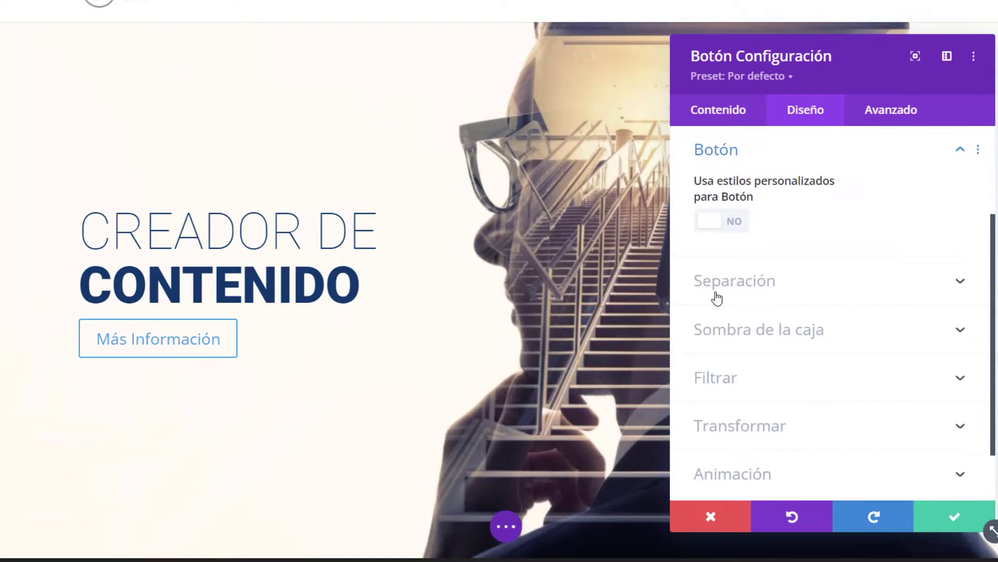
left_click(722, 221)
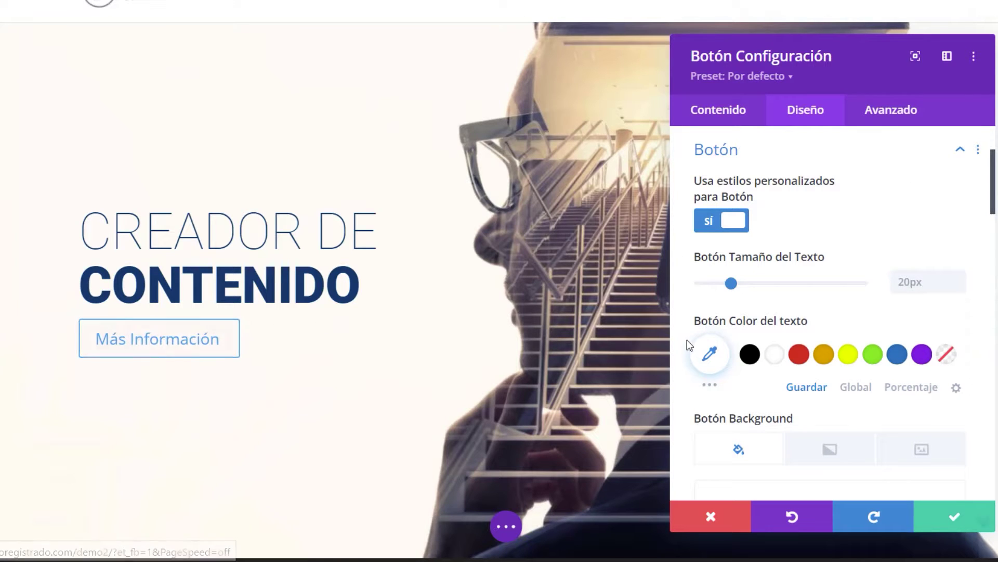
scroll(788, 325, "down", 5)
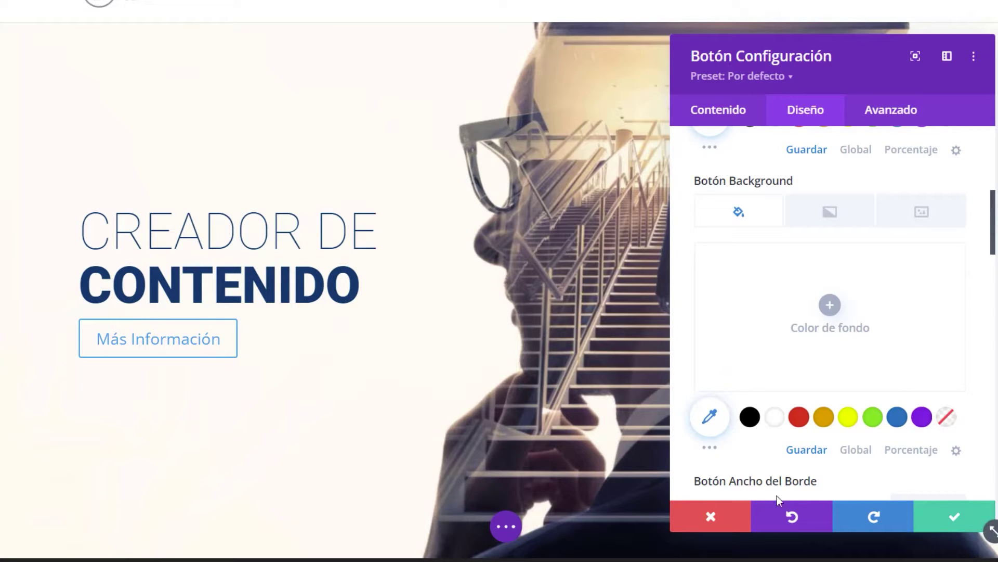
left_click(952, 517)
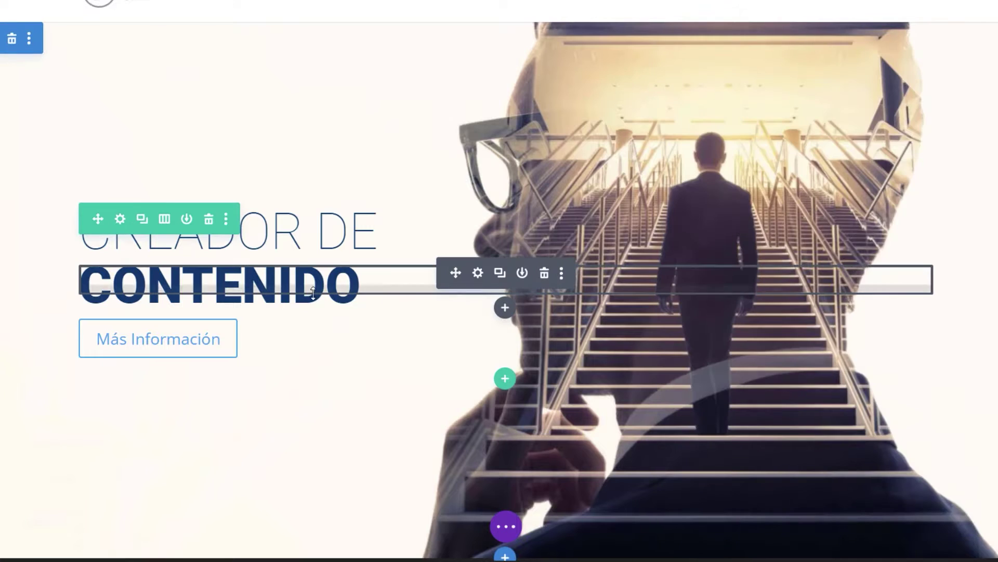
Copy the hex code of the CONTENIDO module's text colour and close its settings without changing anything
left_click(475, 276)
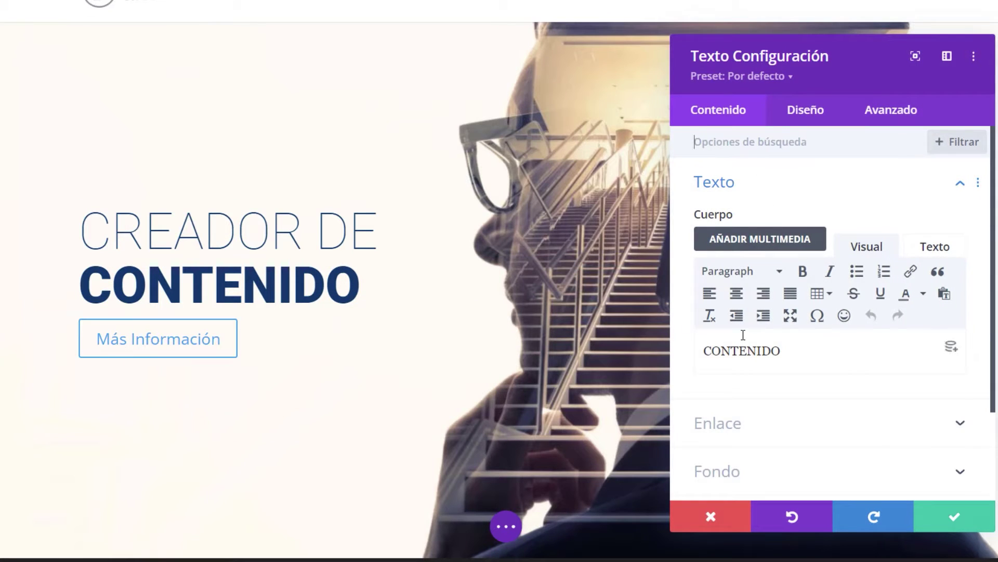
left_click(799, 120)
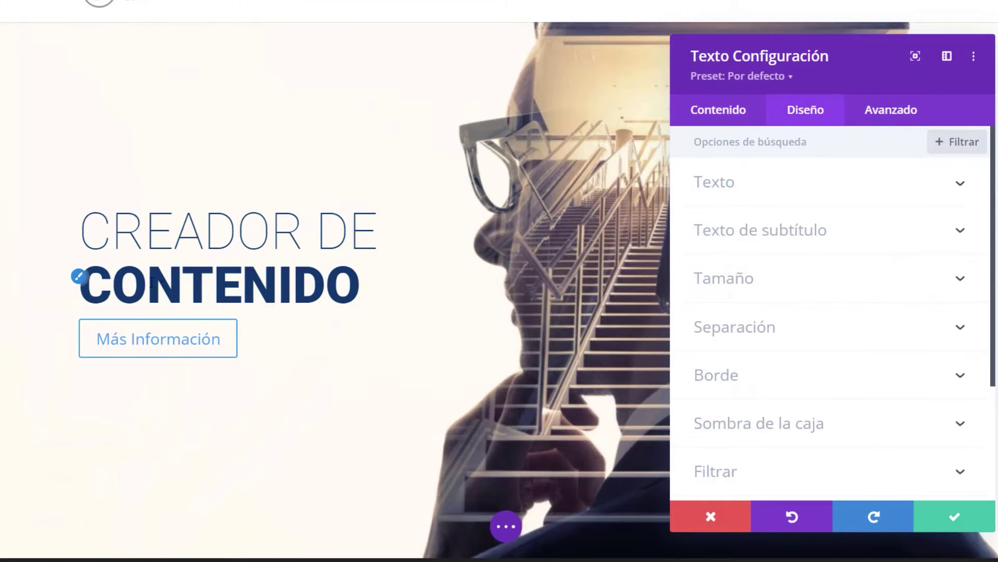
left_click(730, 194)
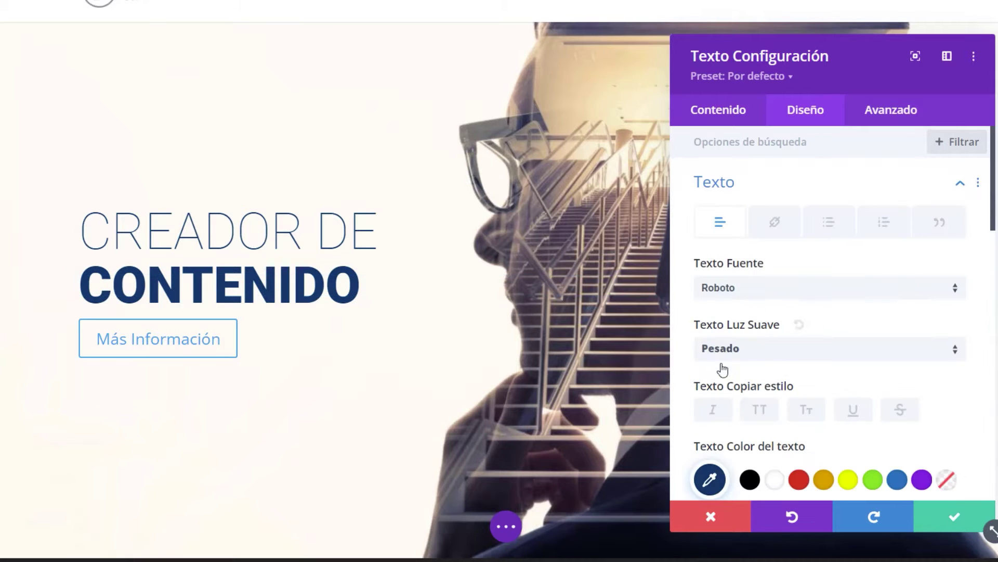
scroll(700, 370, "down", 5)
left_click(711, 242)
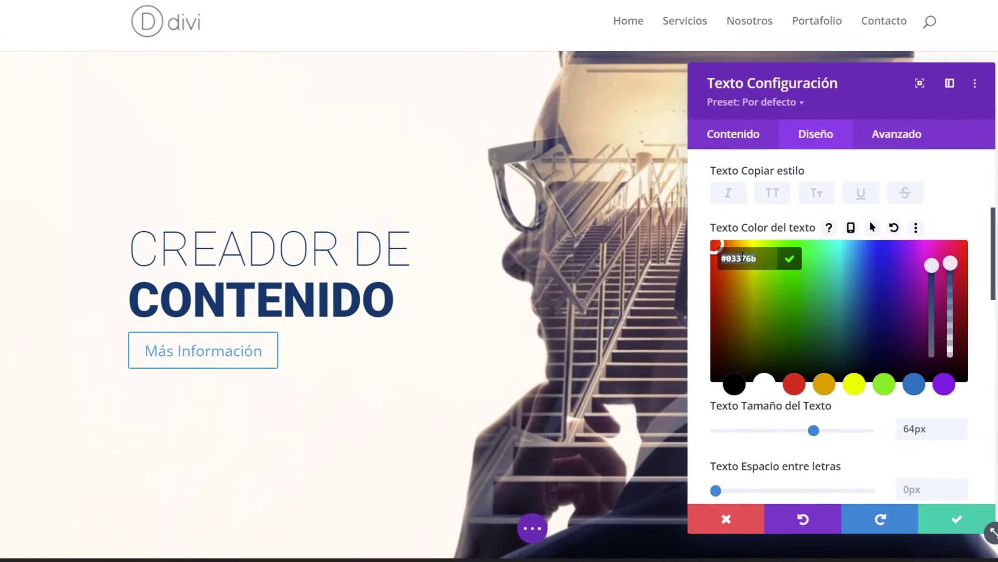
right_click(728, 242)
left_click(787, 16)
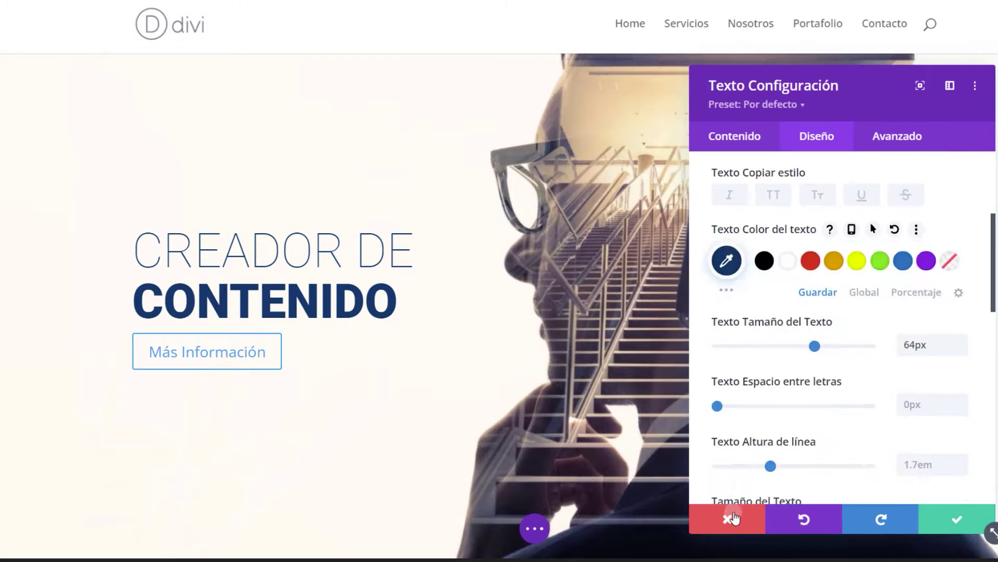
key("Escape")
Set the "Más Información" button's background colour to the copied #03376b and its text colour to white
left_click(511, 344)
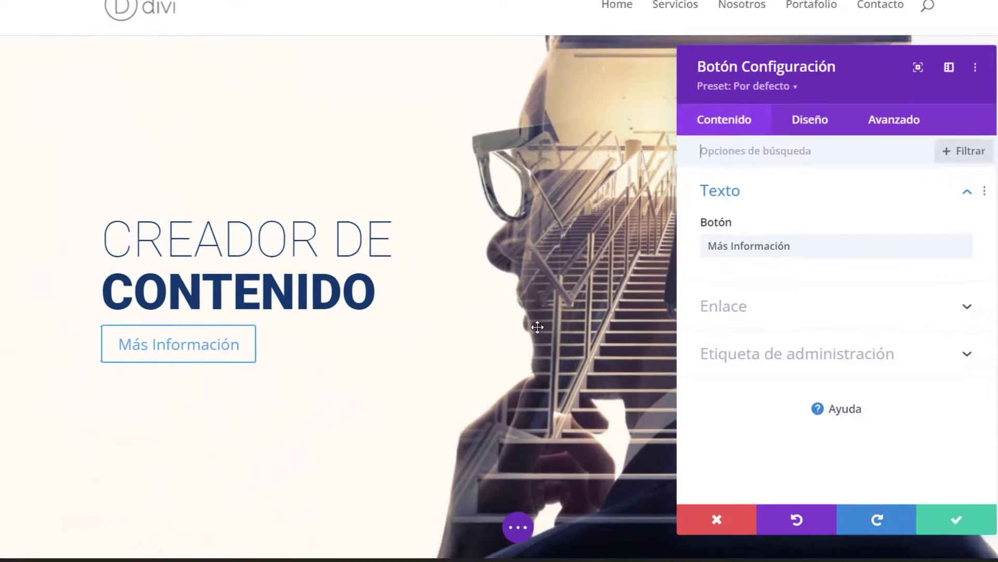
left_click(809, 118)
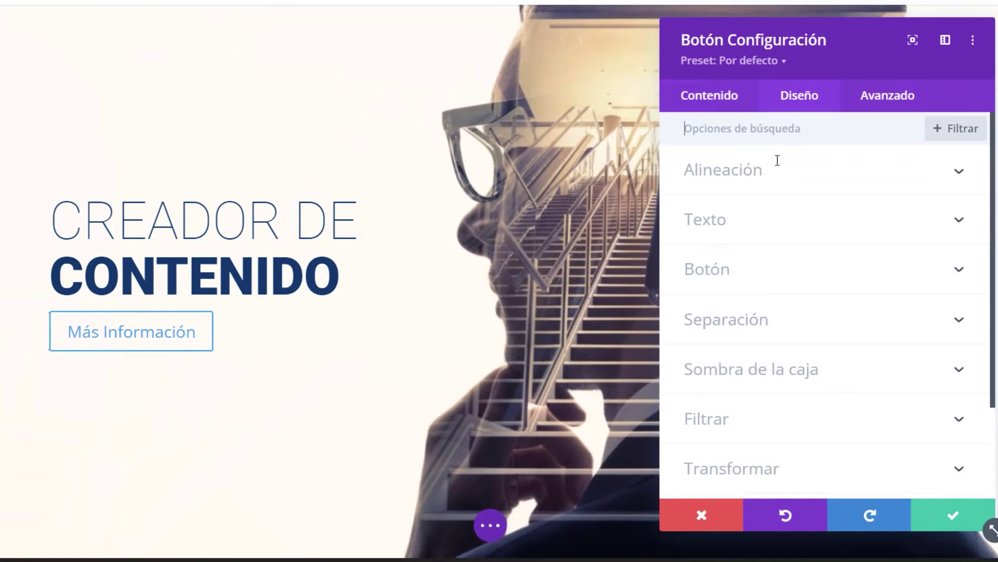
left_click(717, 268)
scroll(763, 293, "down", 5)
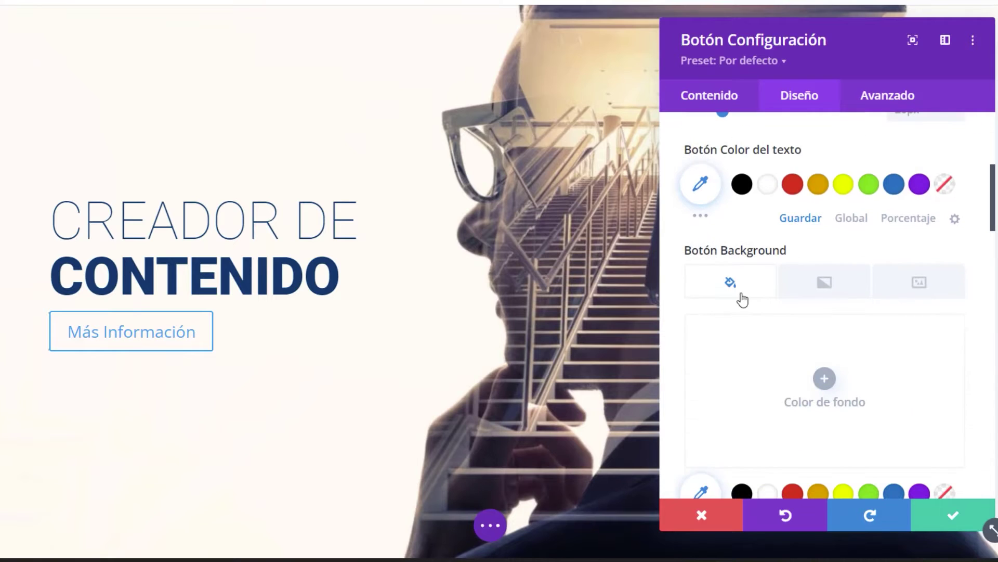
left_click(805, 379)
scroll(775, 314, "down", 2)
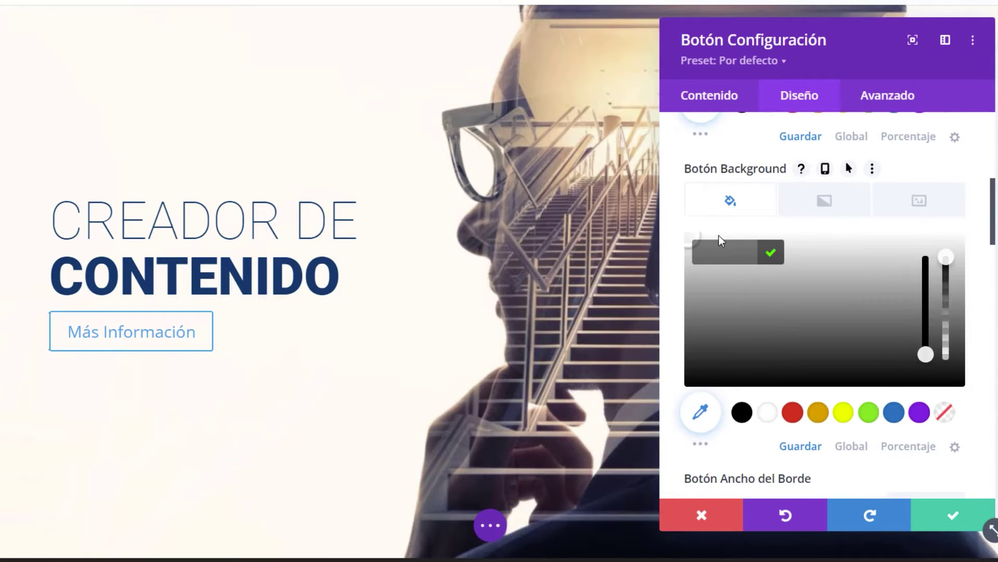
left_click(727, 249)
key("ctrl+v")
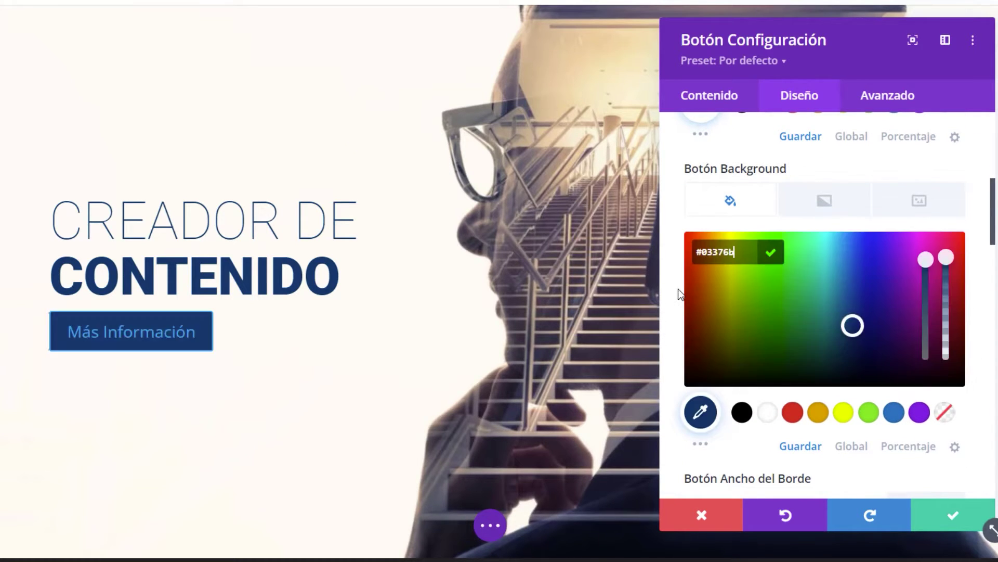
scroll(687, 280, "up", 3)
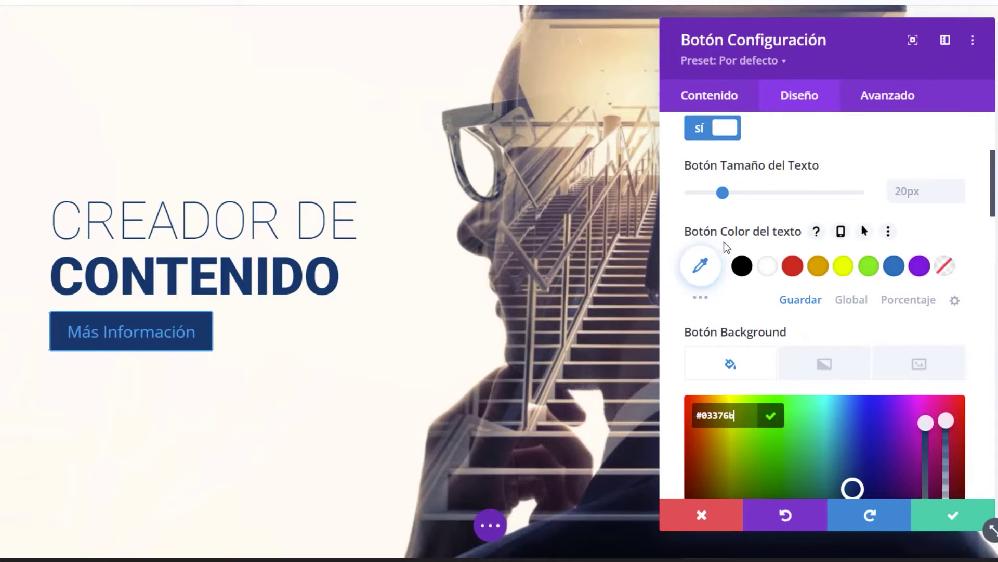
left_click(774, 272)
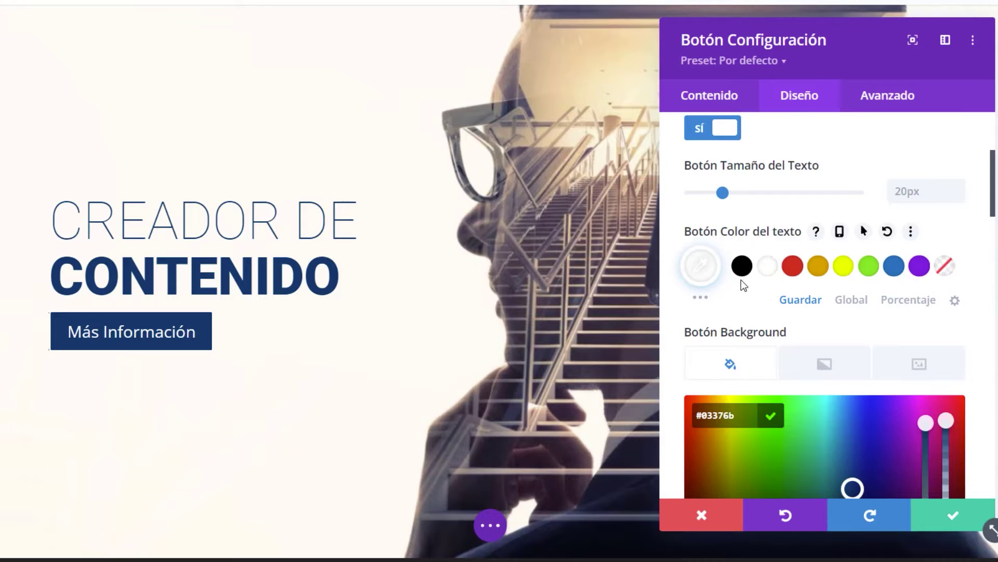
Try several border colours on the button, ending with green, and set its border width to 0px
scroll(759, 296, "down", 7)
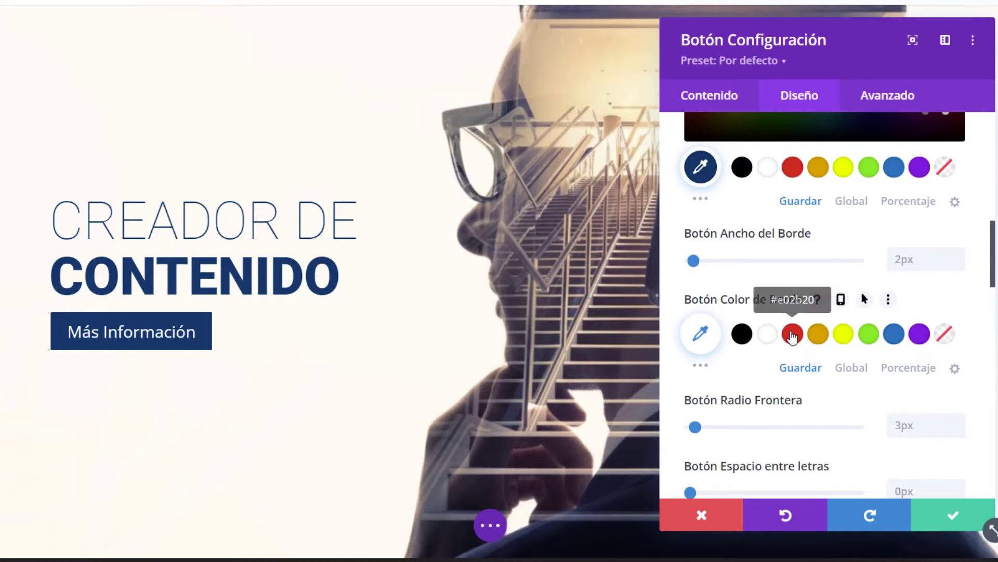
left_click(793, 334)
left_click(818, 333)
left_click(843, 334)
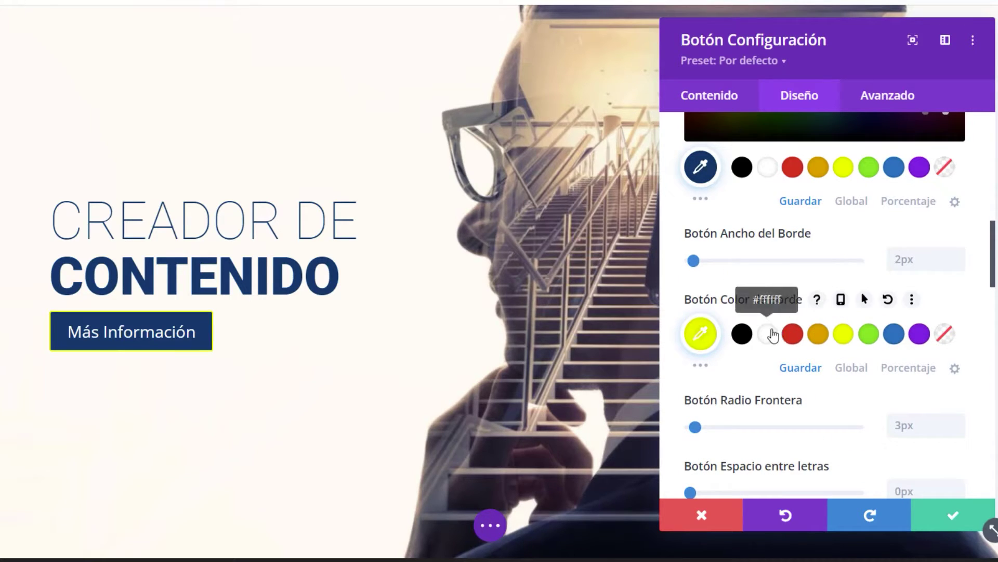
left_click(768, 333)
left_click(818, 334)
left_click(869, 336)
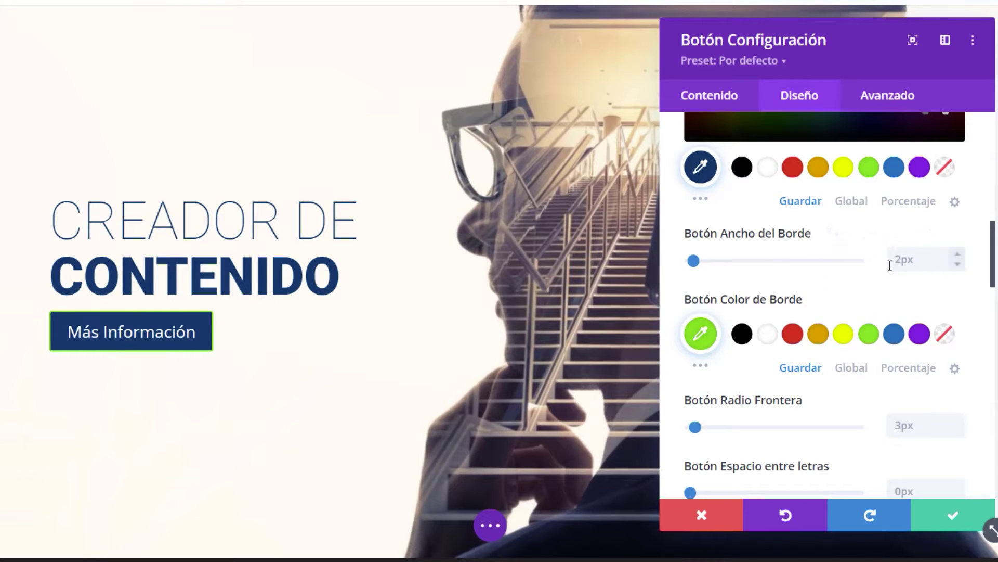
left_click(692, 261)
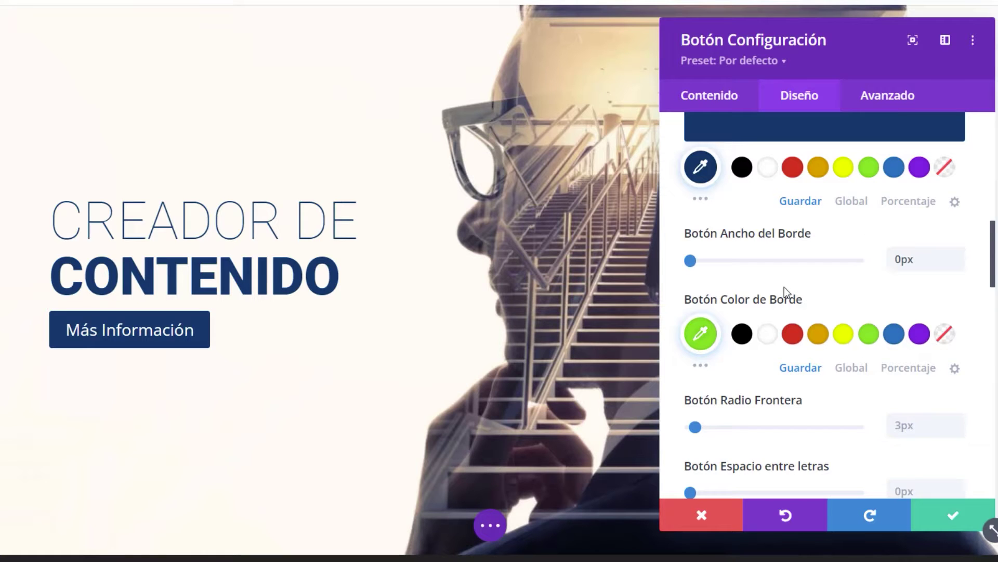
Set the button's top margin to 50px to separate it from the heading
scroll(754, 289, "down", 6)
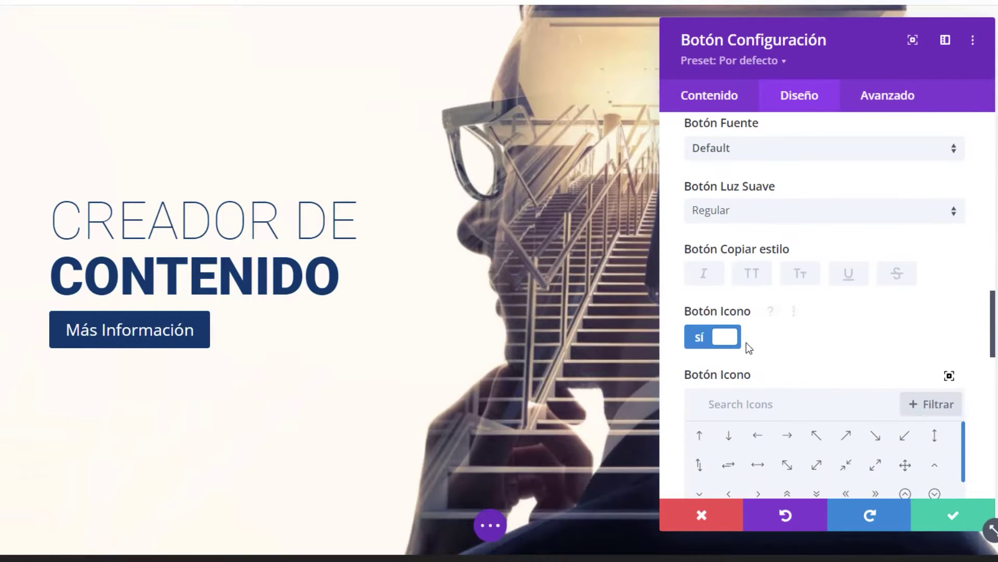
scroll(747, 346, "down", 10)
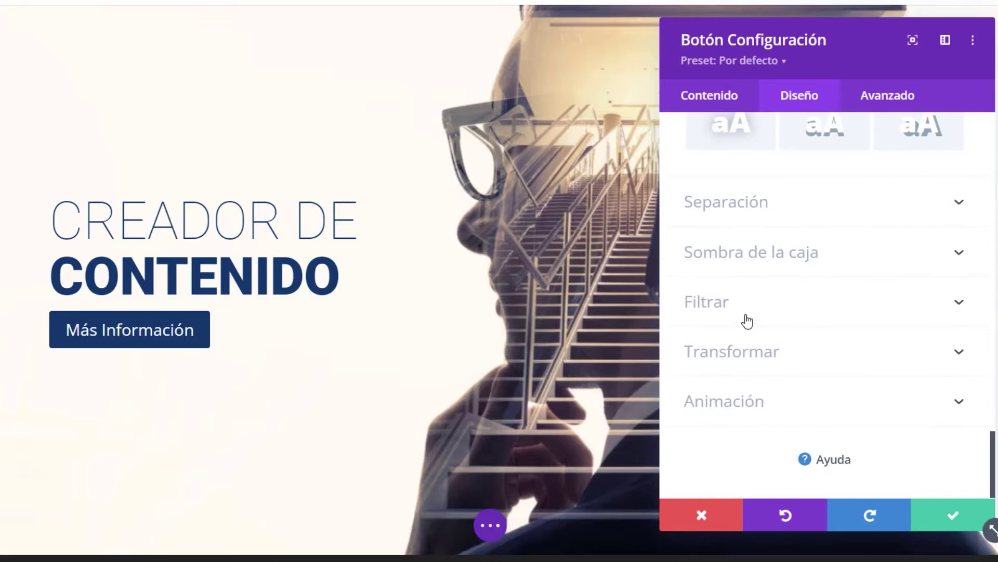
left_click(732, 215)
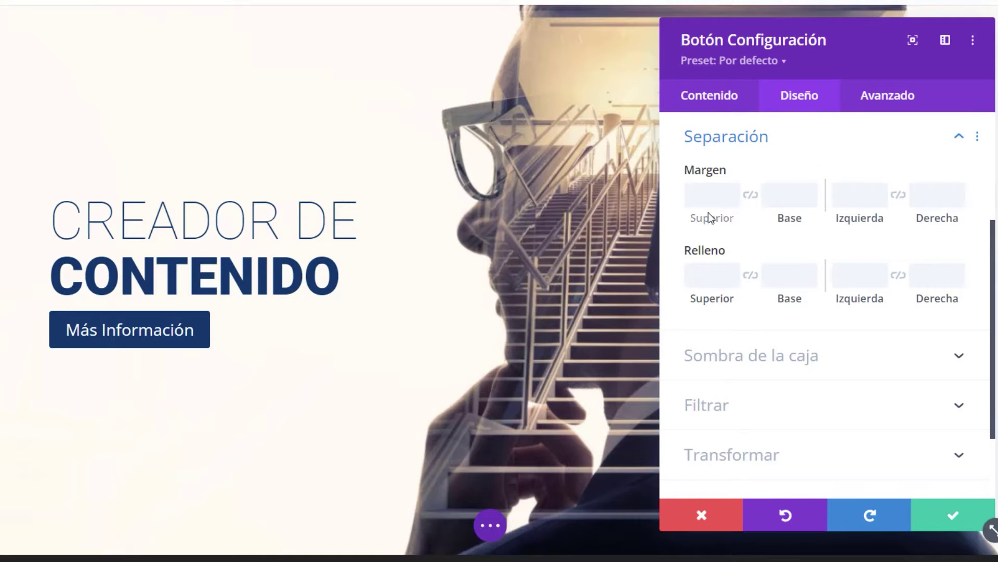
left_click_drag(711, 219, 735, 272)
left_click(712, 199)
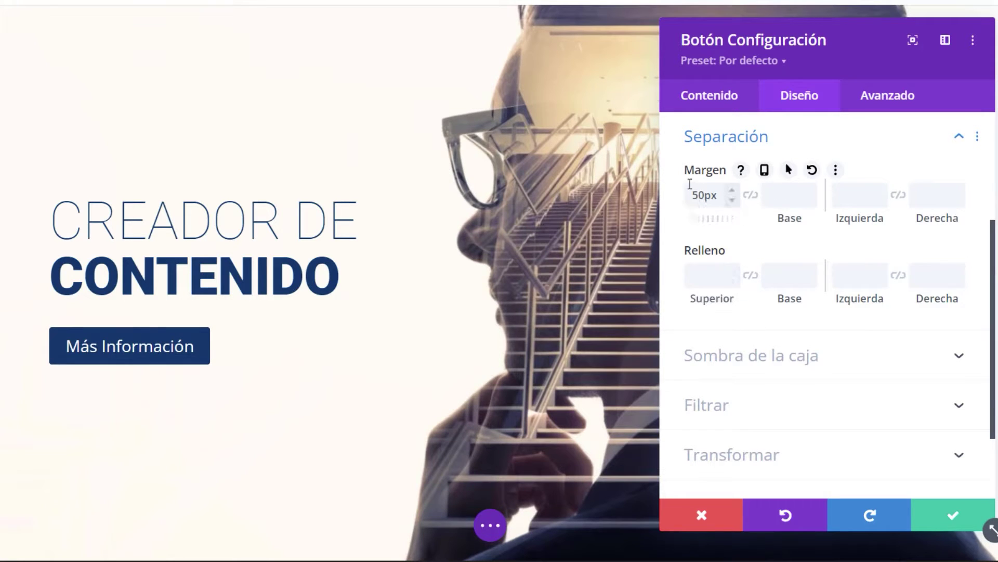
left_click(708, 286)
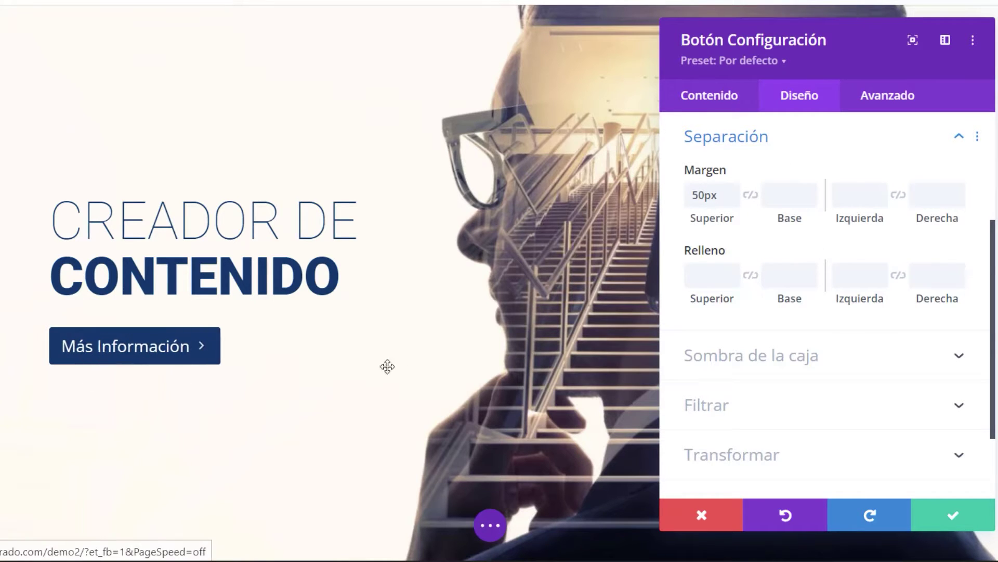
Round the button's corners by setting its border radius to 39px
scroll(729, 325, "down", 2)
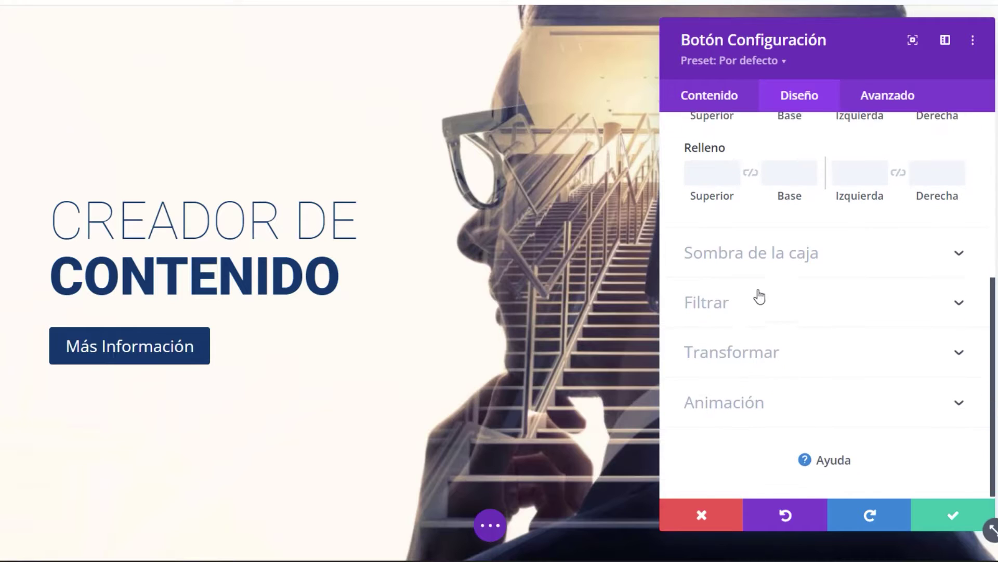
scroll(757, 291, "up", 5)
left_click(720, 283)
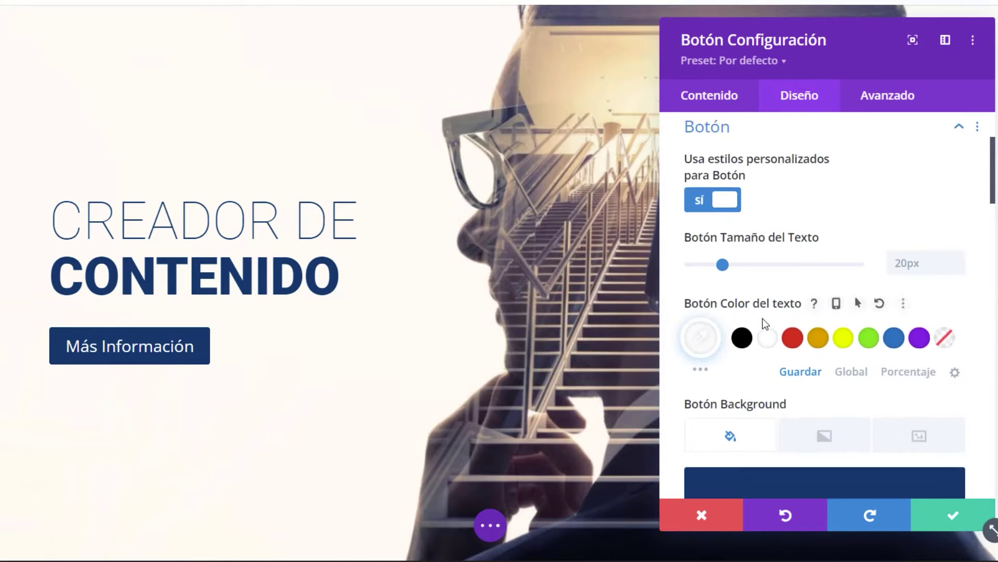
scroll(763, 322, "down", 10)
scroll(763, 324, "down", 2)
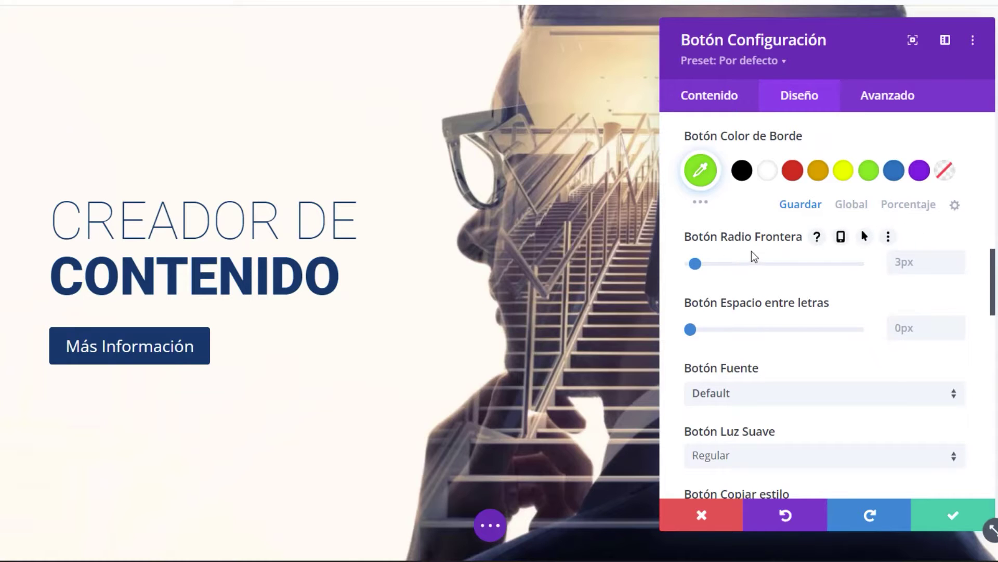
left_click(957, 258)
left_click(958, 258)
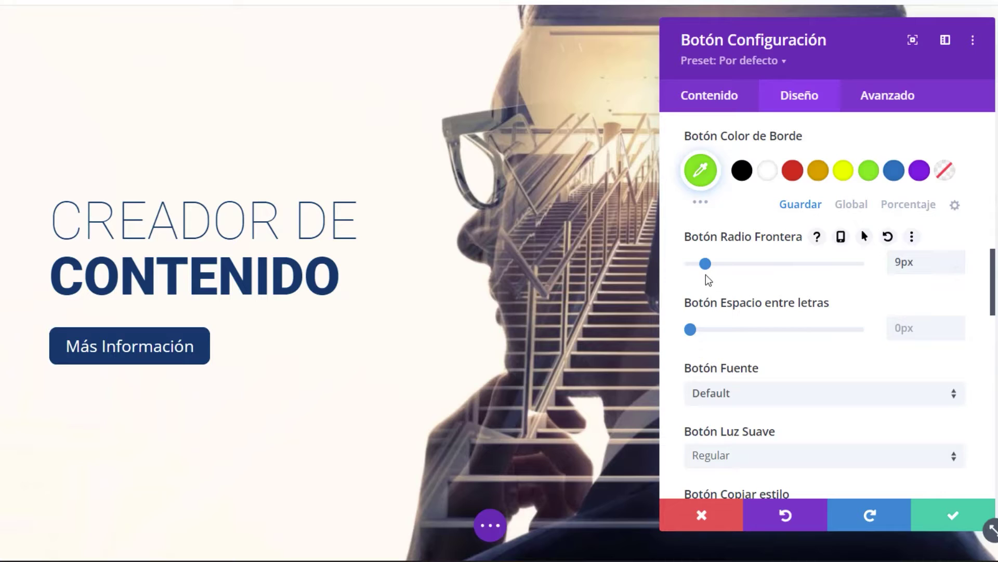
left_click_drag(706, 265, 757, 270)
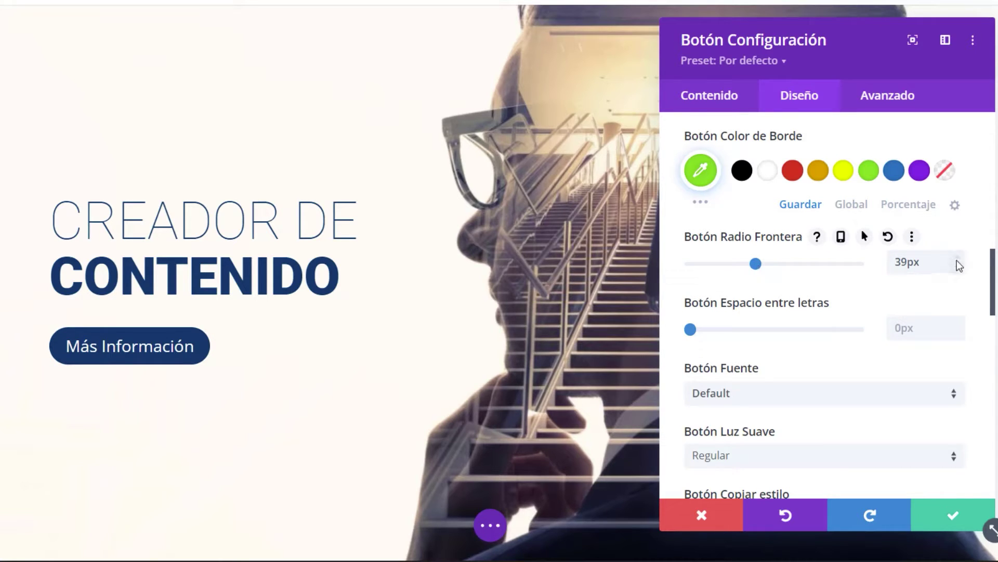
Link the button's opposite padding sides and set 13px for superior and base, 34px for izquierda and derecha
scroll(785, 336, "down", 15)
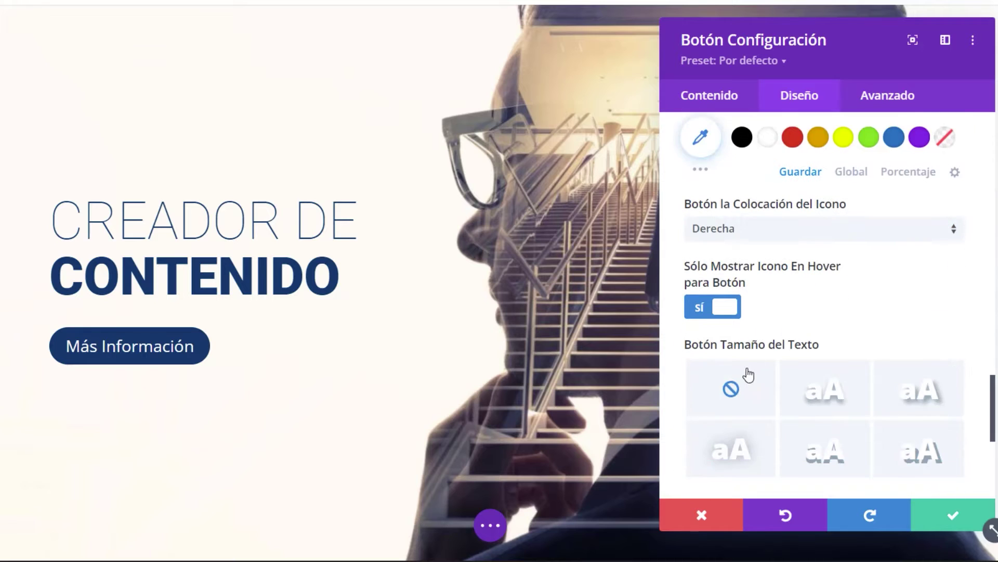
scroll(748, 373, "down", 10)
left_click(735, 228)
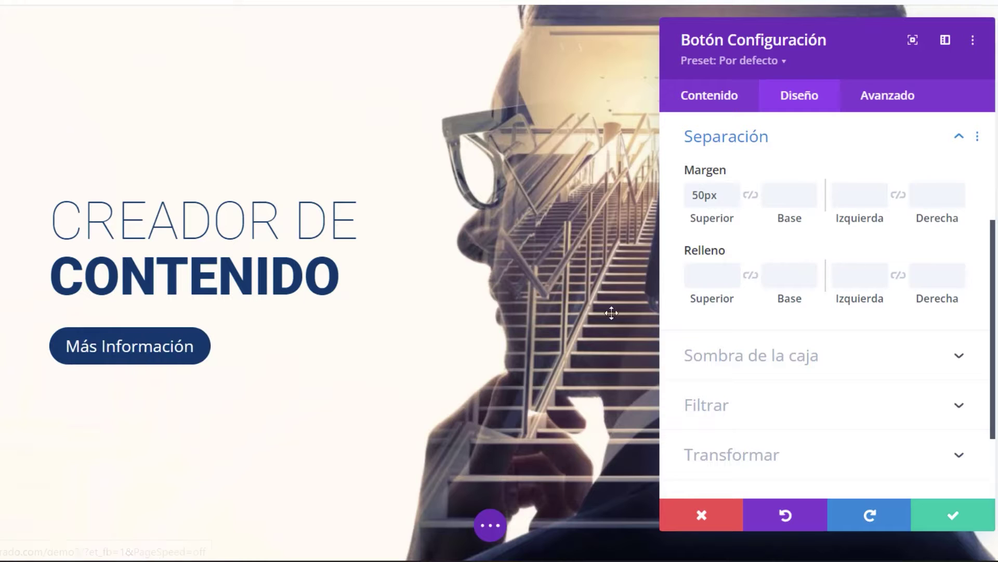
left_click(751, 275)
left_click_drag(696, 298, 737, 296)
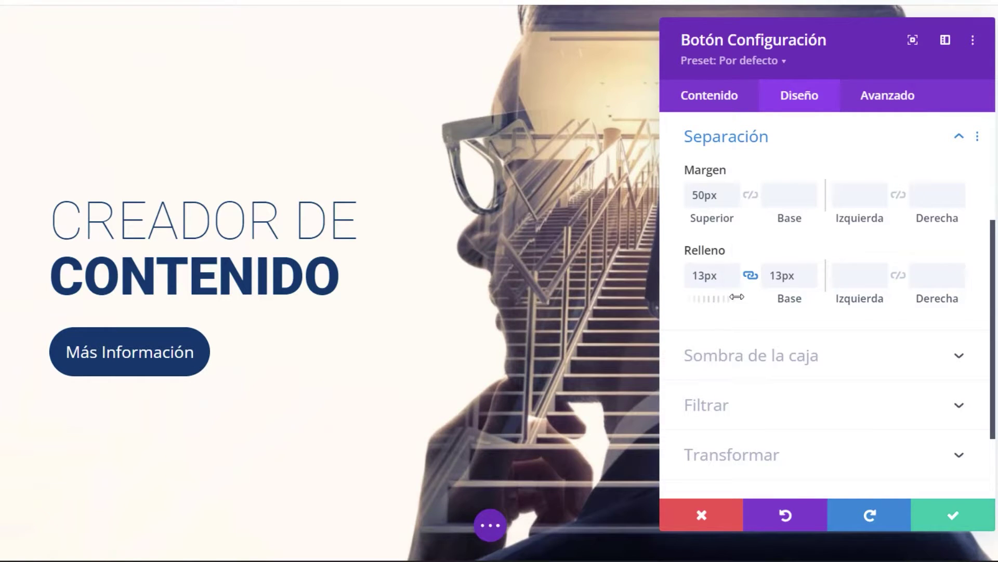
left_click(899, 280)
left_click_drag(853, 300, 894, 303)
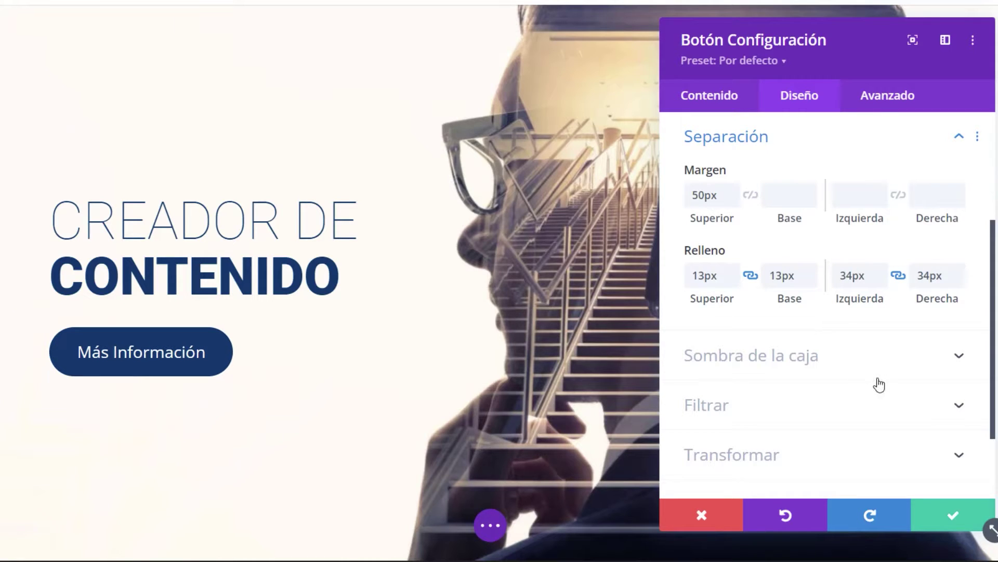
Open the button's link options and save the button's configuration
left_click(712, 101)
left_click(717, 223)
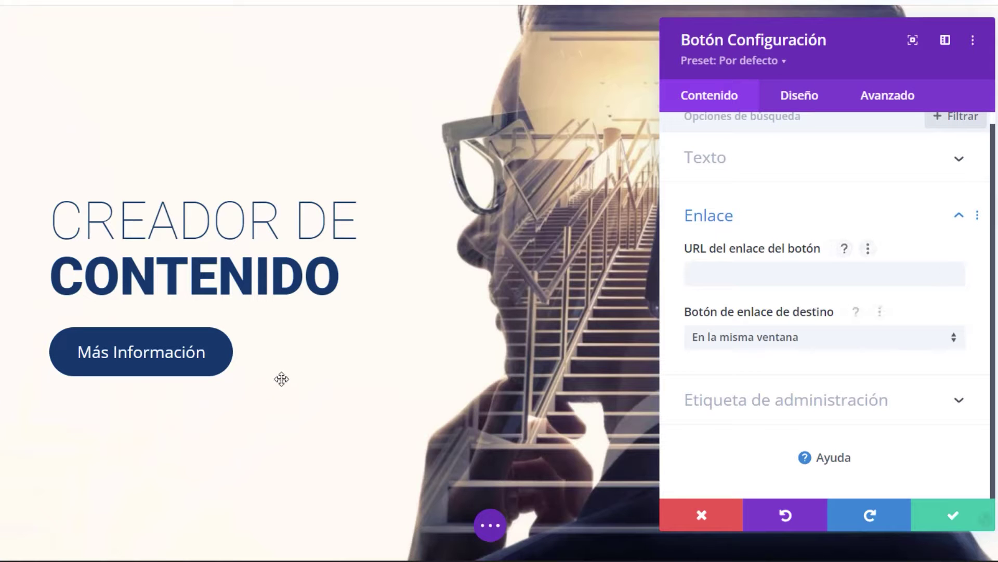
left_click(925, 519)
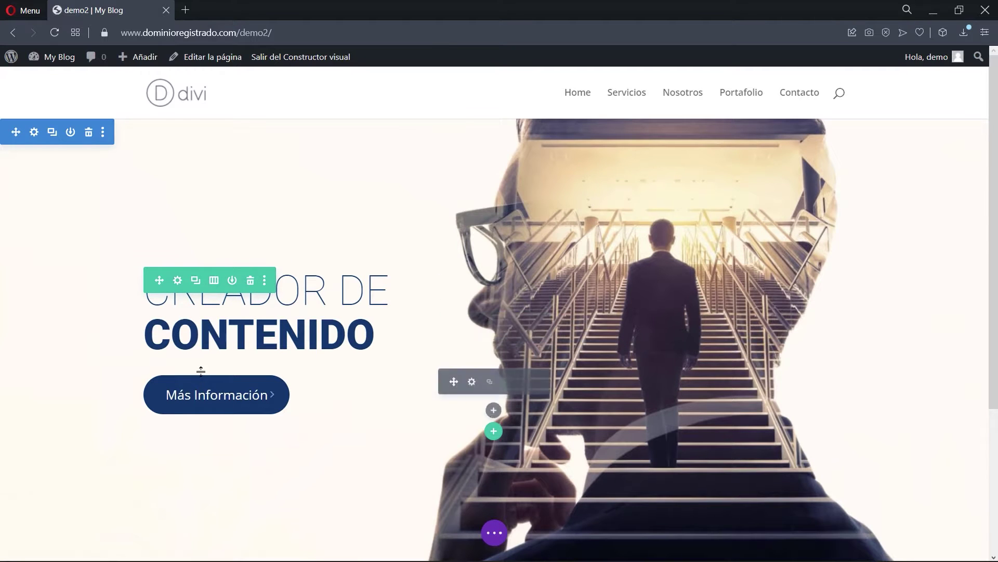
Reduce the hero section's linked upper and lower padding directly on the page to shorten the section
scroll(227, 332, "down", 3)
scroll(222, 360, "up", 3)
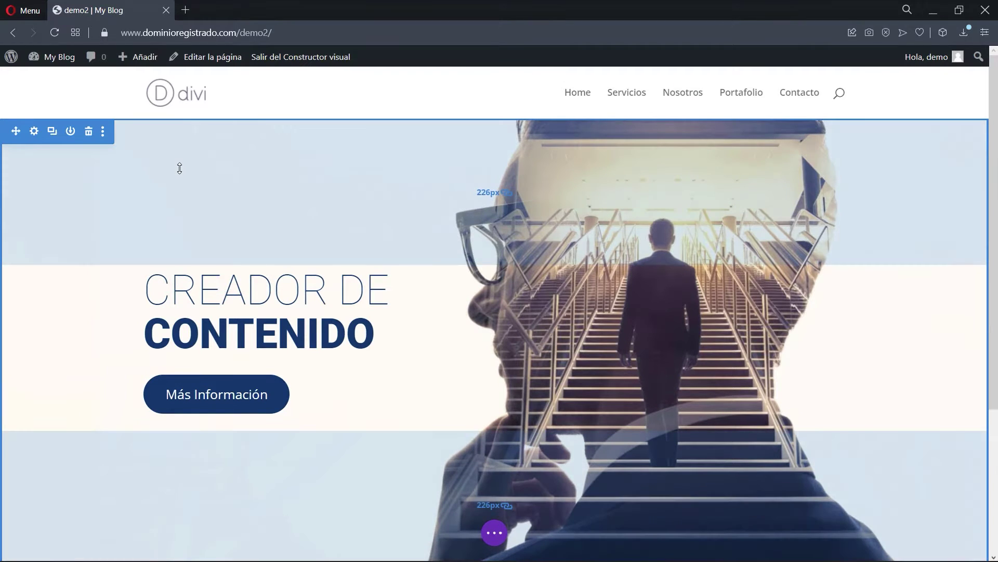
left_click_drag(179, 168, 179, 138)
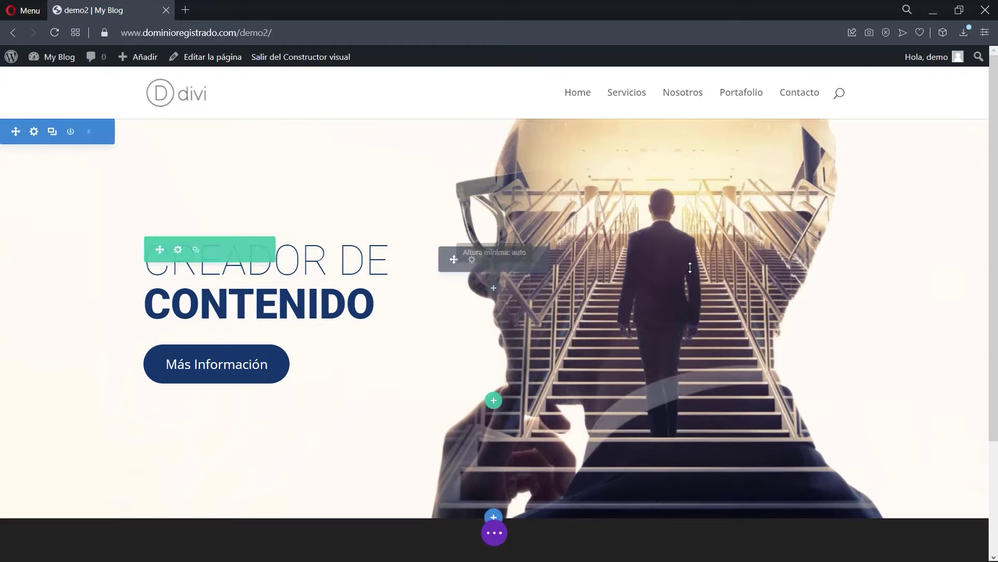
Try the Ajuste size for the hero section's background image
left_click(34, 131)
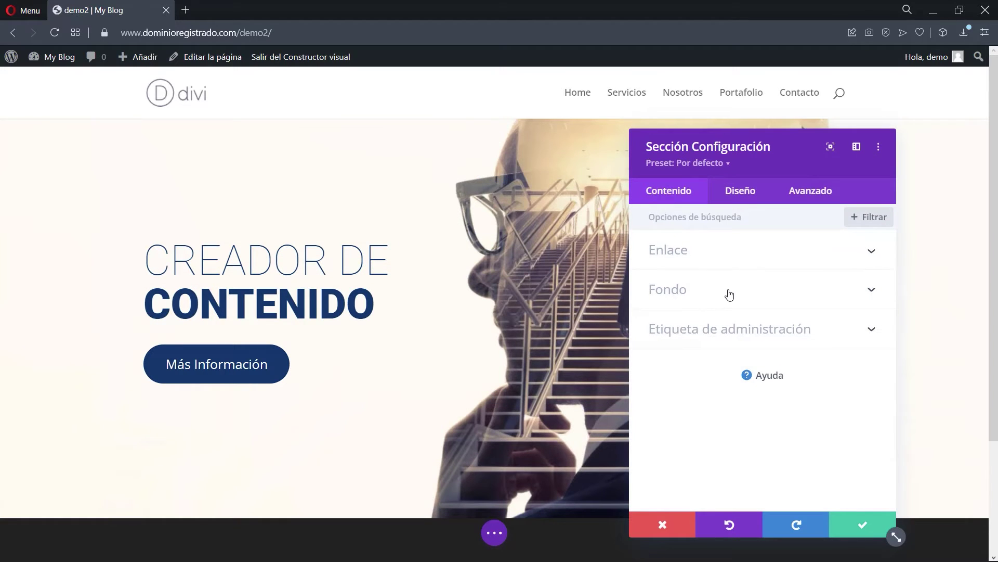
left_click(729, 294)
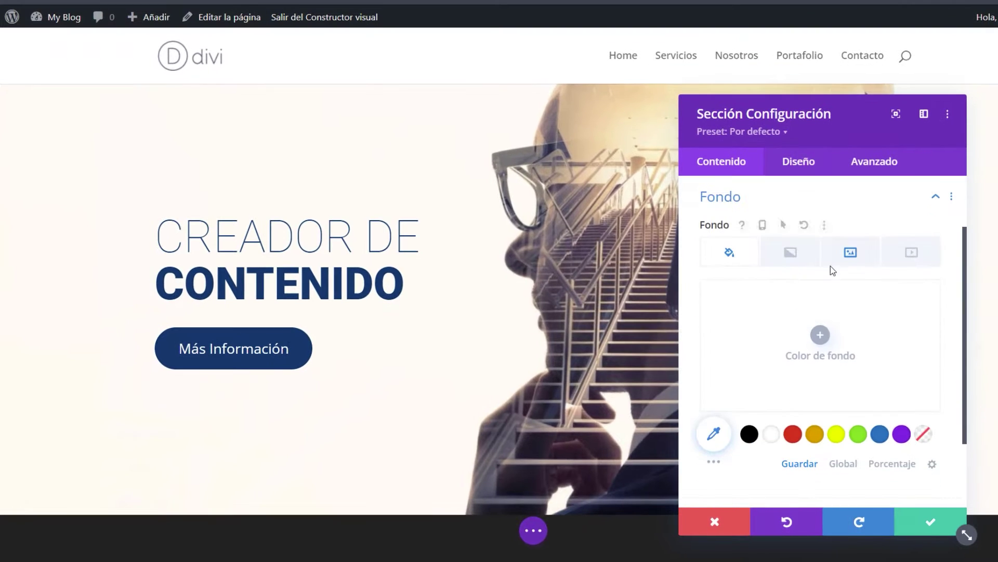
left_click(858, 253)
scroll(784, 388, "down", 4)
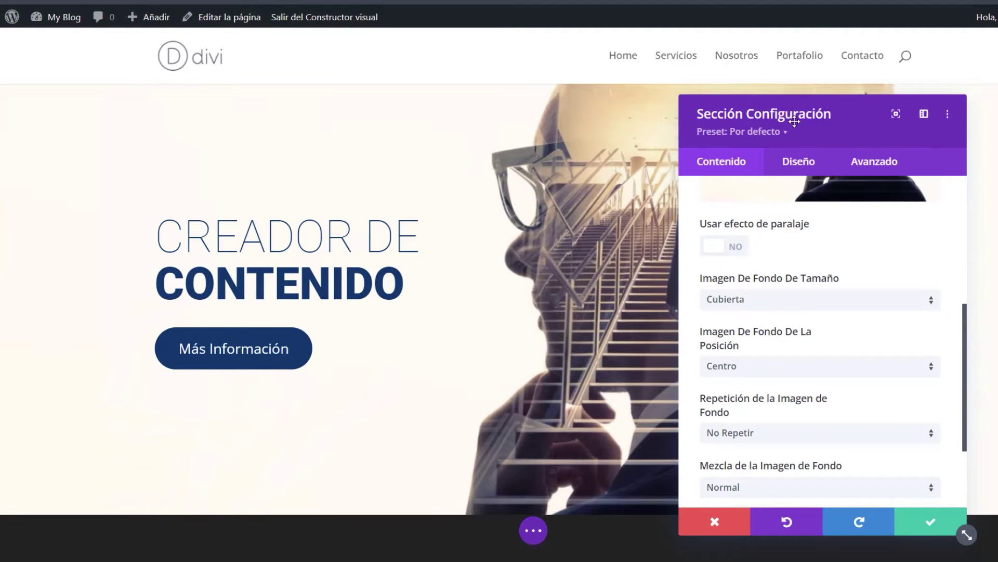
left_click_drag(794, 122, 875, 114)
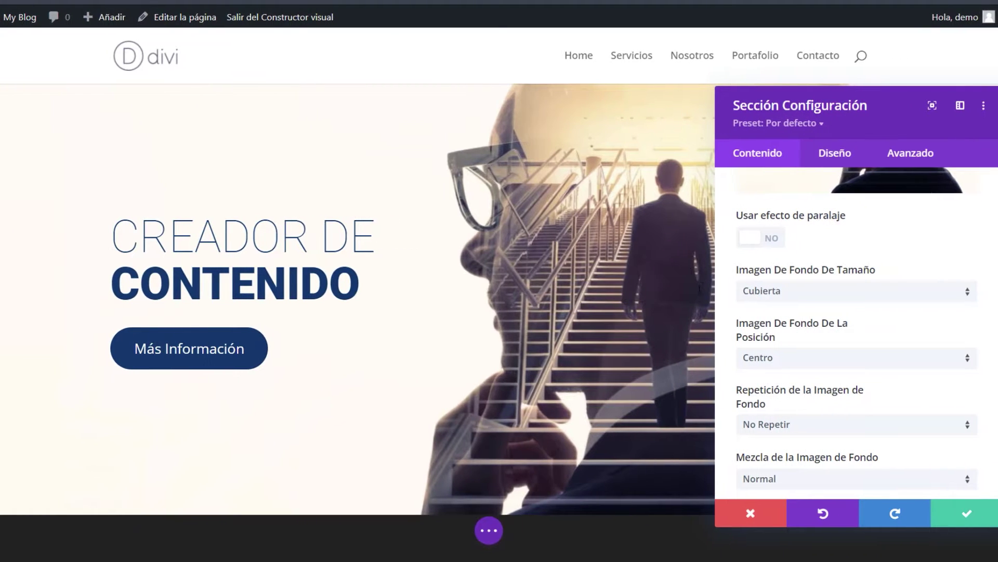
left_click(767, 293)
left_click(783, 333)
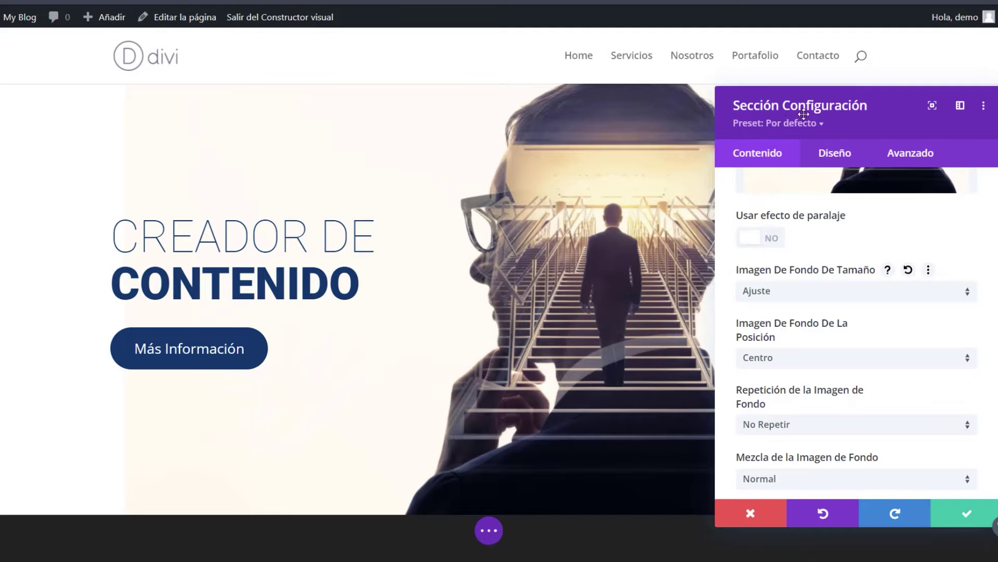
left_click_drag(804, 114, 769, 109)
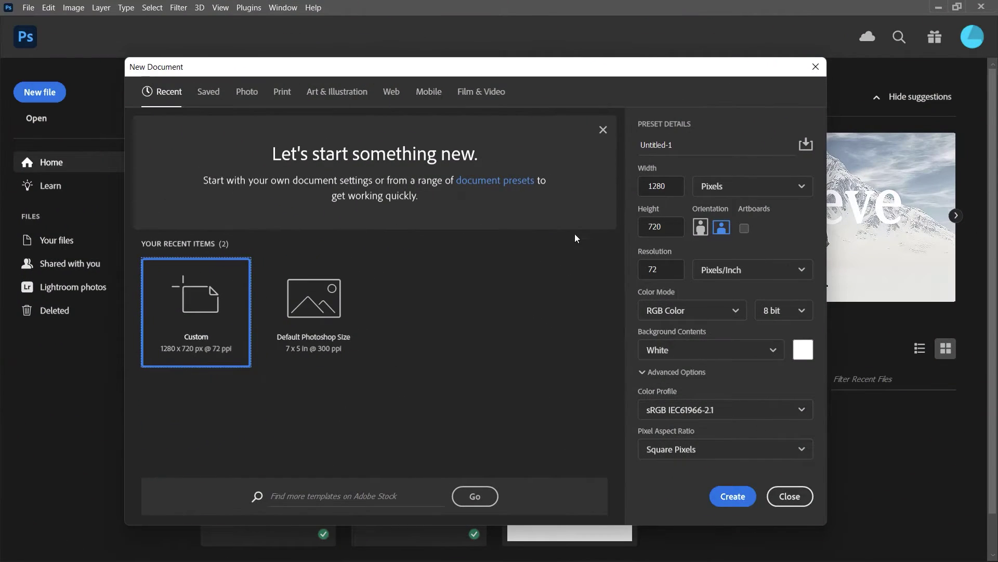
In Photoshop, create a new document 2000 pixels wide and 1182 pixels high at 72 pixels/inch
key("Tab")
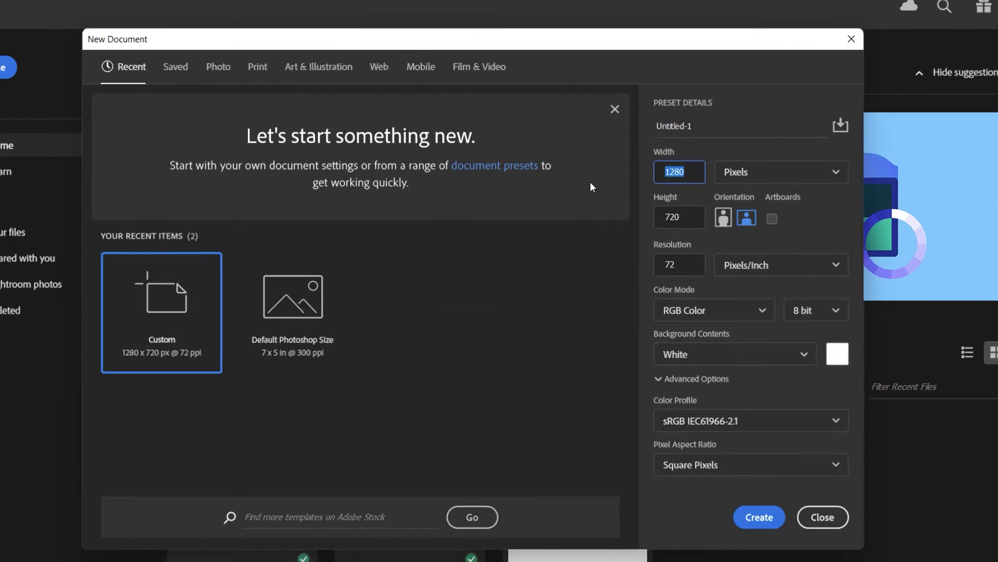
type("2000")
left_click(780, 171)
left_click(692, 217)
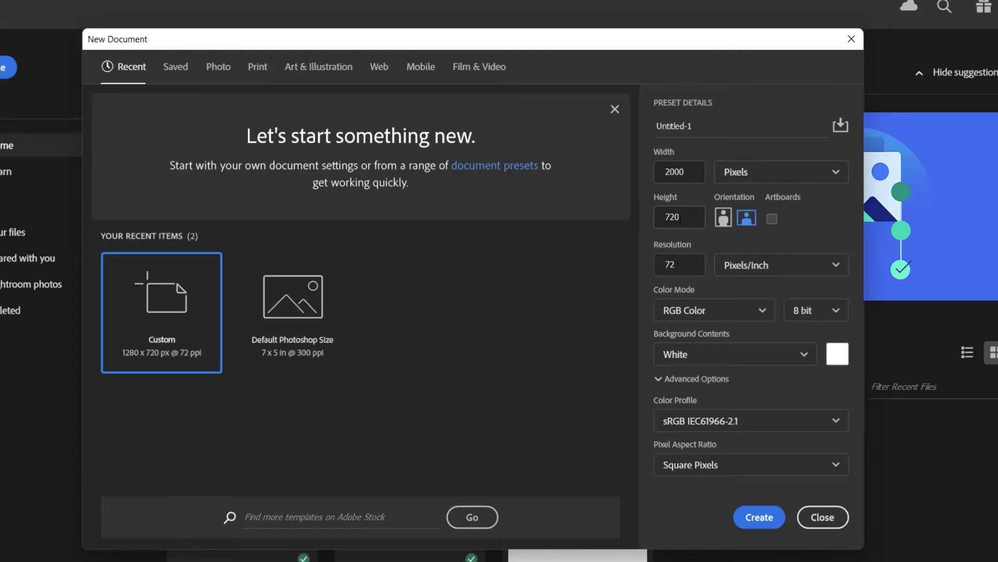
type("1182")
left_click(753, 517)
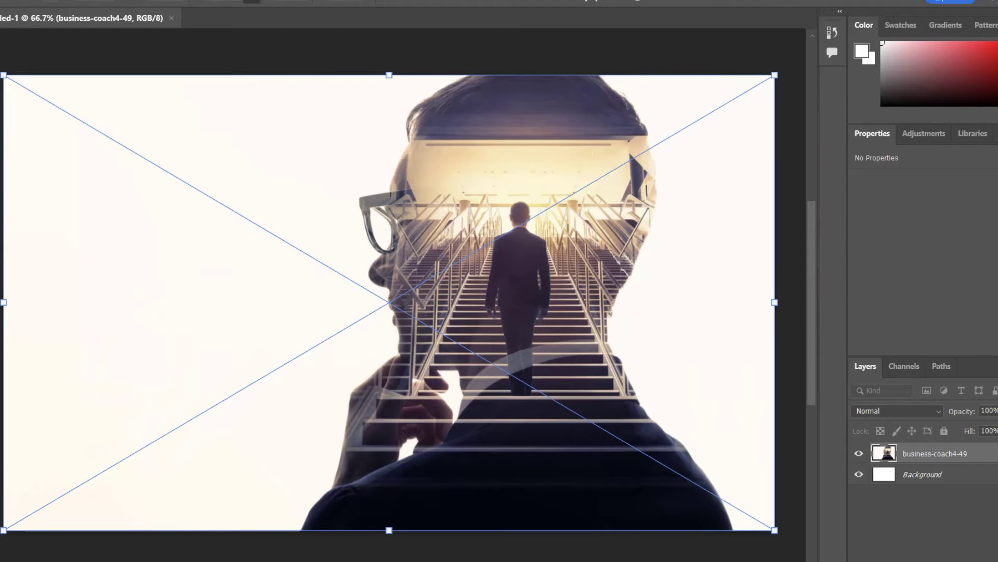
Commit the placed business-coach4-49 image at full canvas size and quick-export the document as PNG
key("Return")
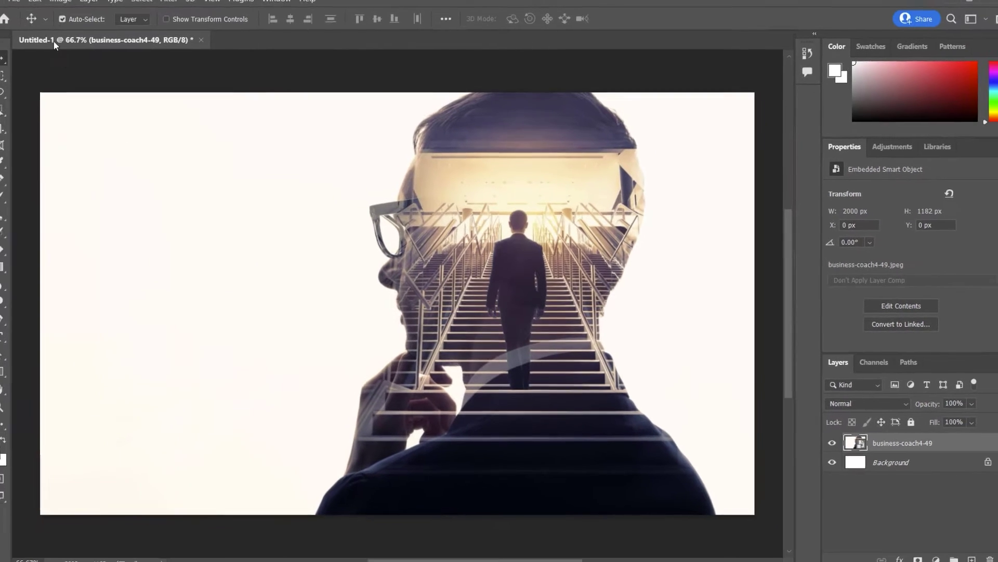
mouse_move(248, 191)
left_mouse_down()
mouse_move(232, 198)
mouse_move(180, 182)
mouse_move(247, 196)
left_mouse_up()
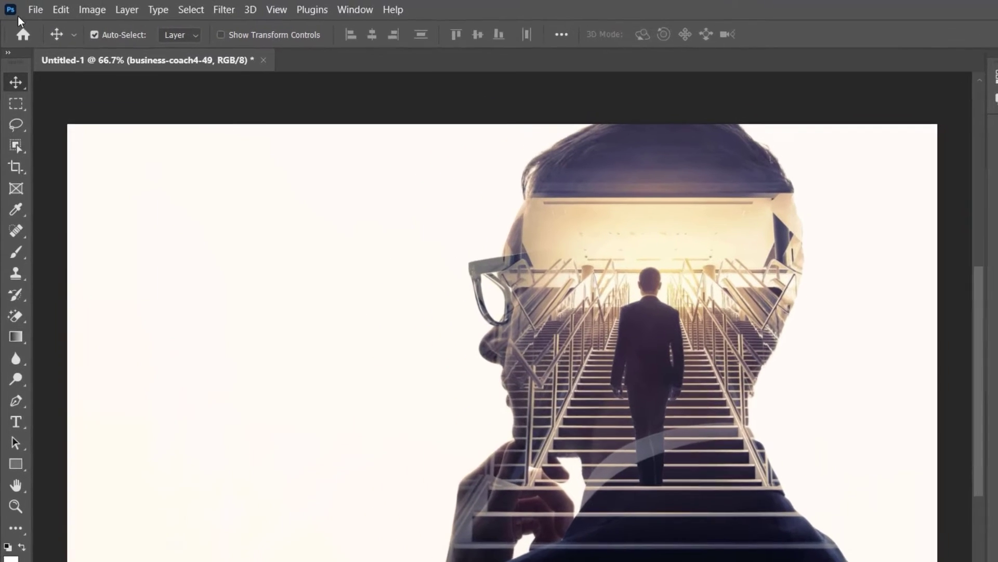
left_click(36, 9)
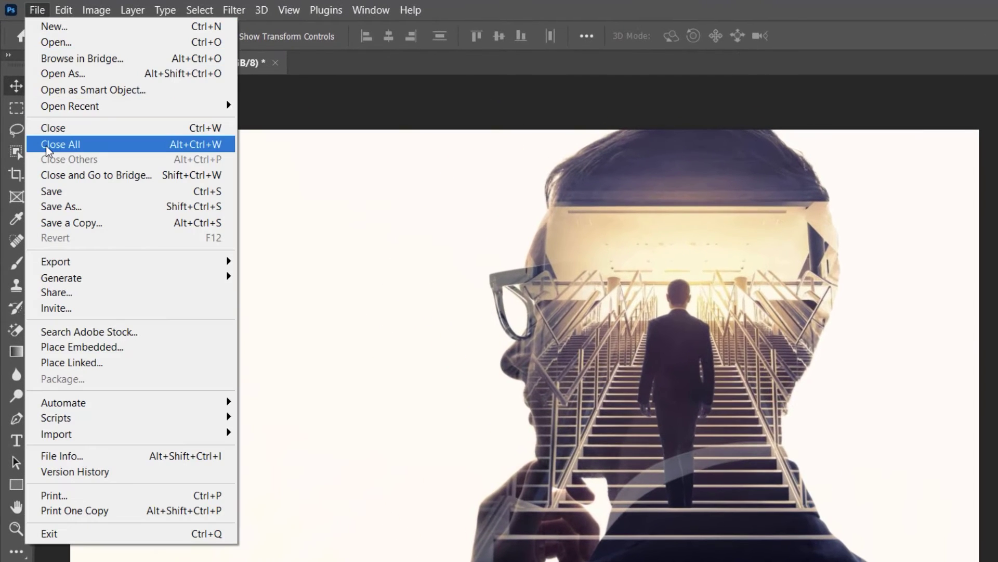
mouse_move(212, 263)
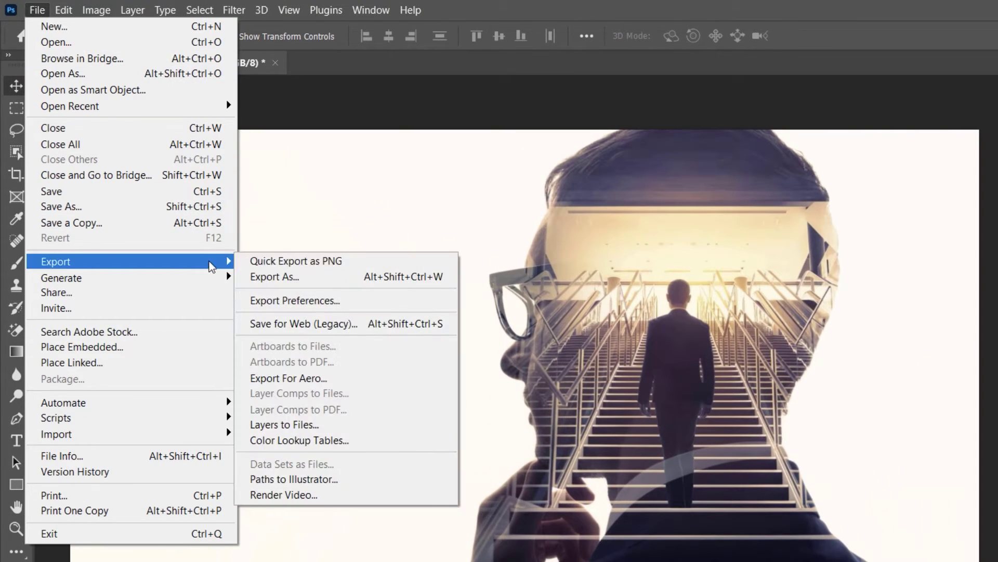
left_click(299, 265)
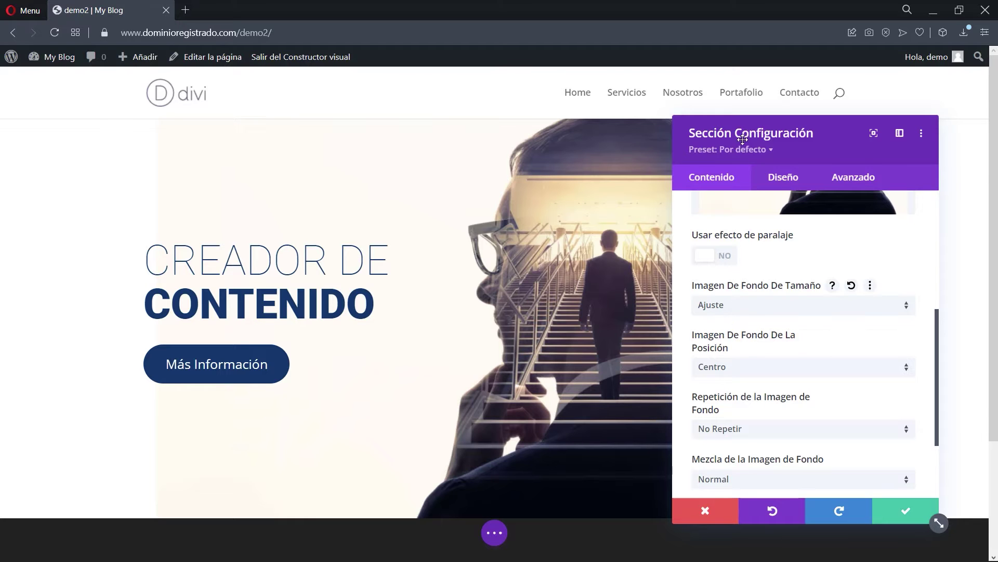
Back in the Divi page in the browser, try the Tamaño Real size for the section's background image
left_click_drag(743, 139, 721, 151)
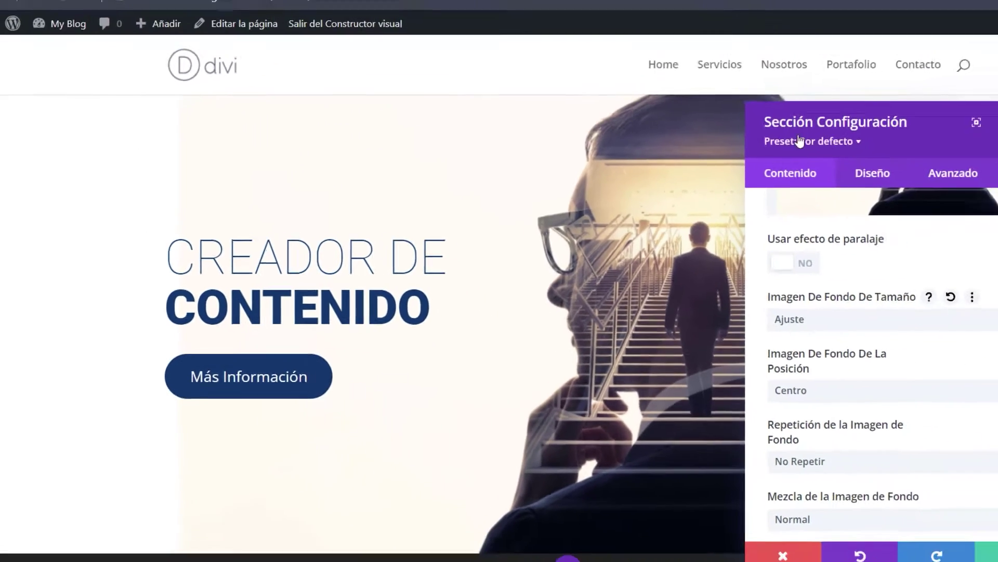
left_click_drag(799, 140, 621, 217)
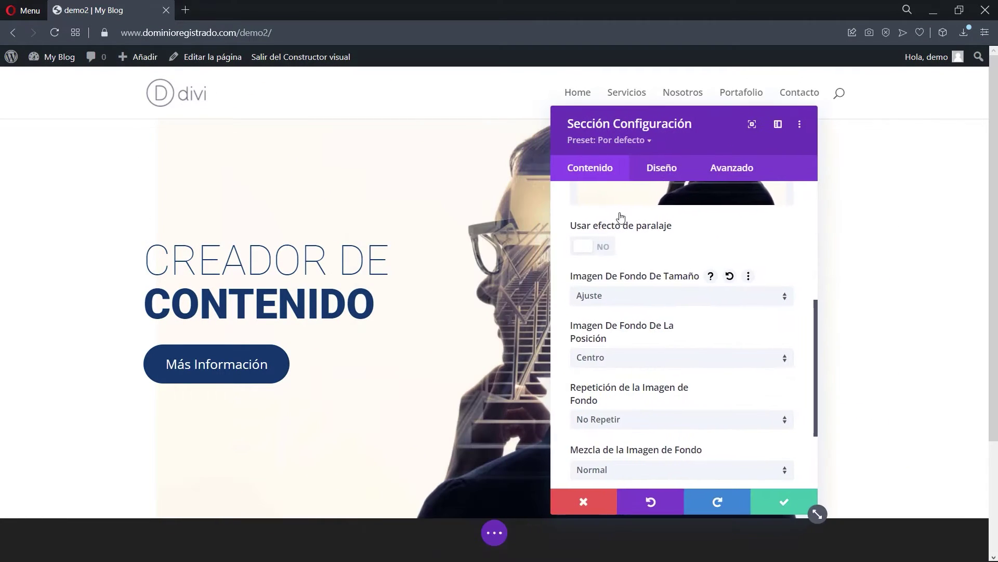
left_click(631, 300)
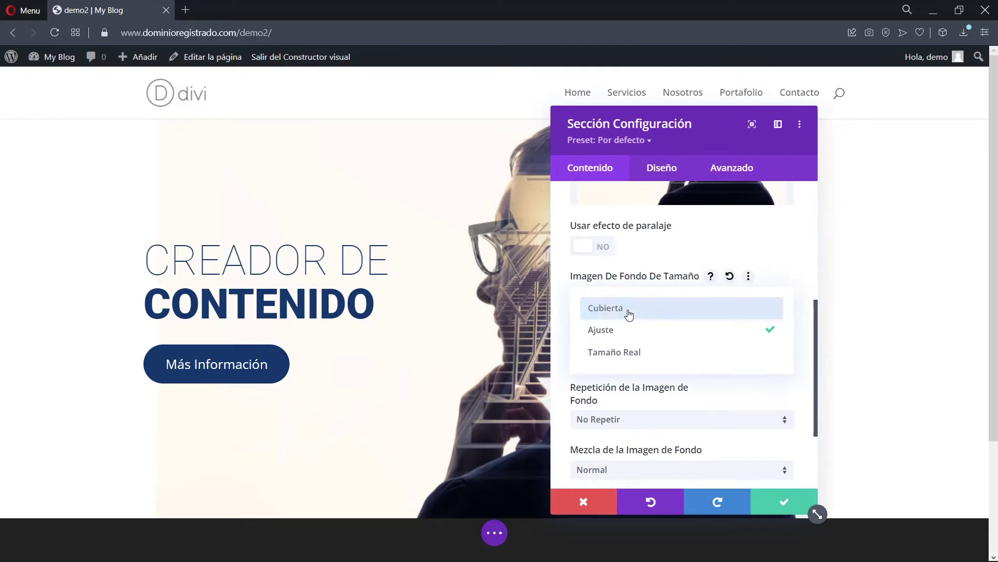
left_click(622, 358)
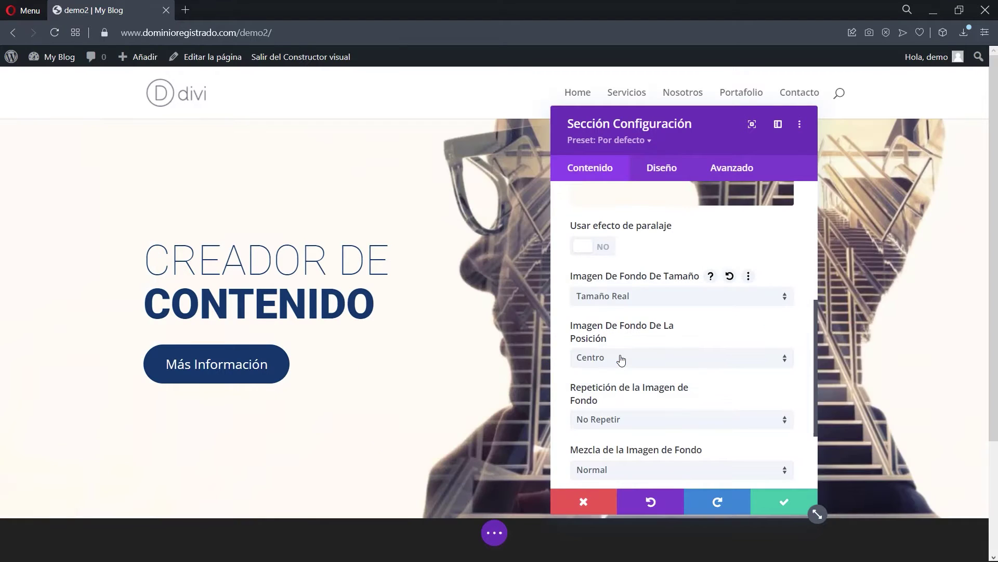
left_click_drag(669, 129, 698, 133)
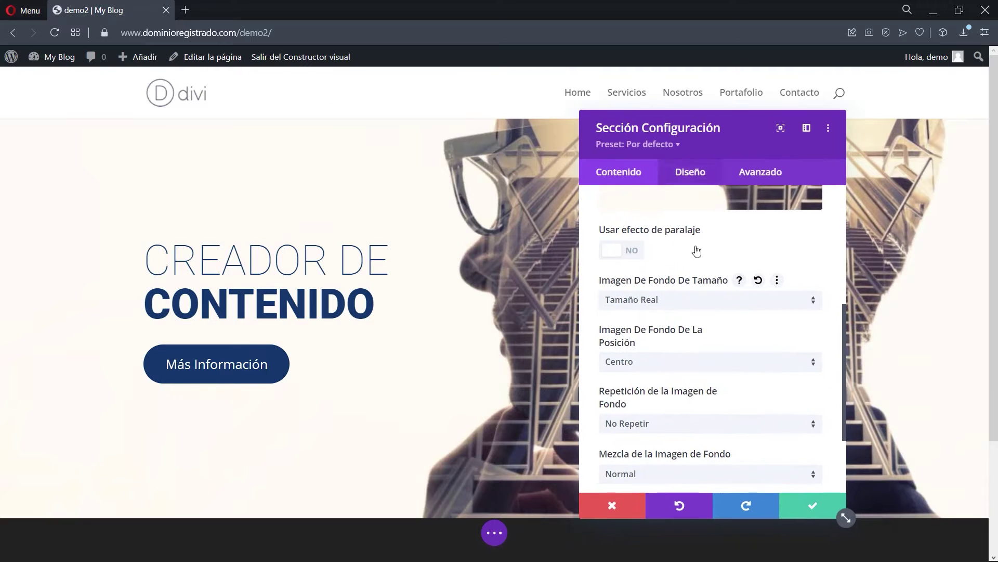
Set the section's background image size to Cubierta and save the section's configuration
left_click(641, 308)
left_click(633, 311)
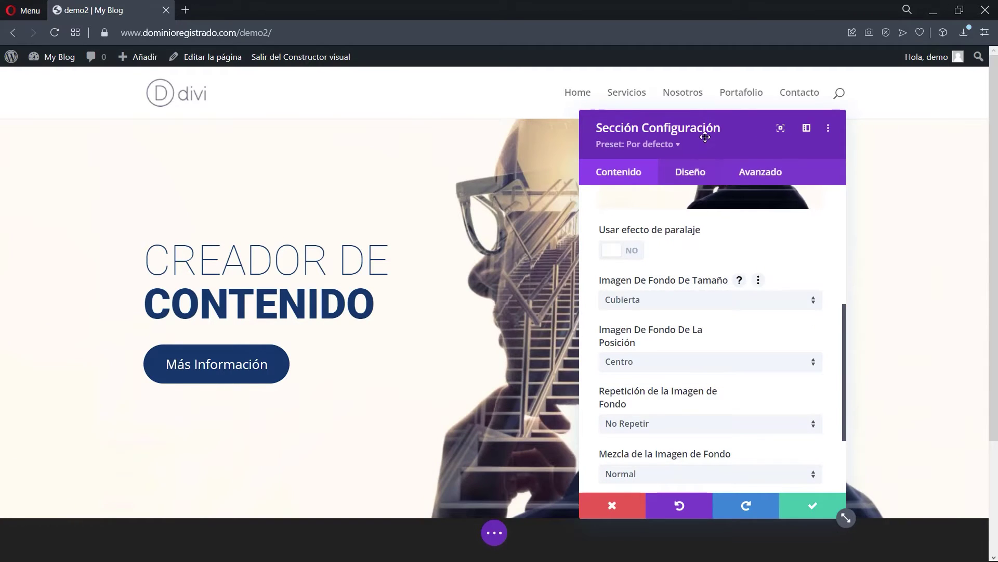
left_click_drag(705, 136, 739, 257)
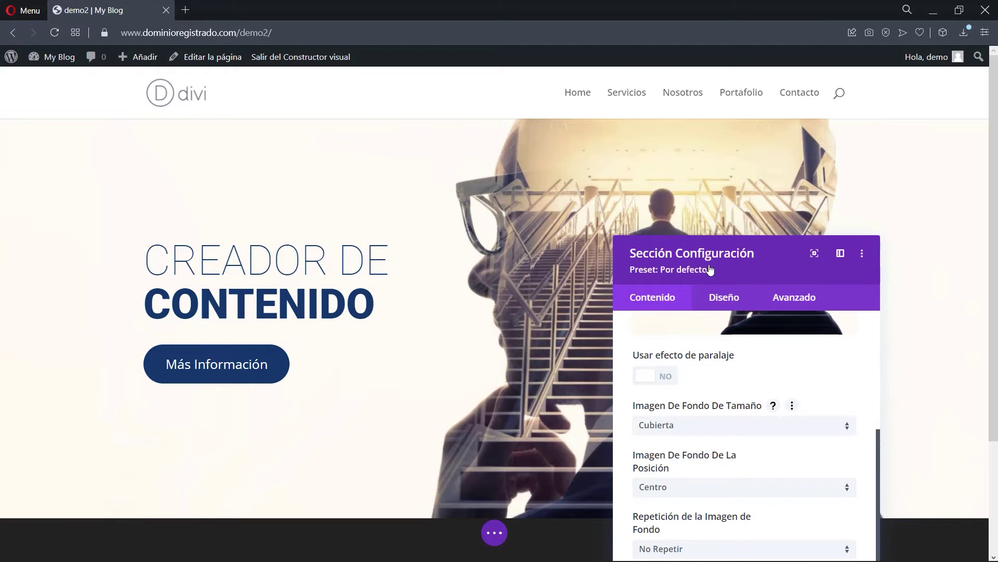
left_click_drag(710, 268, 678, 147)
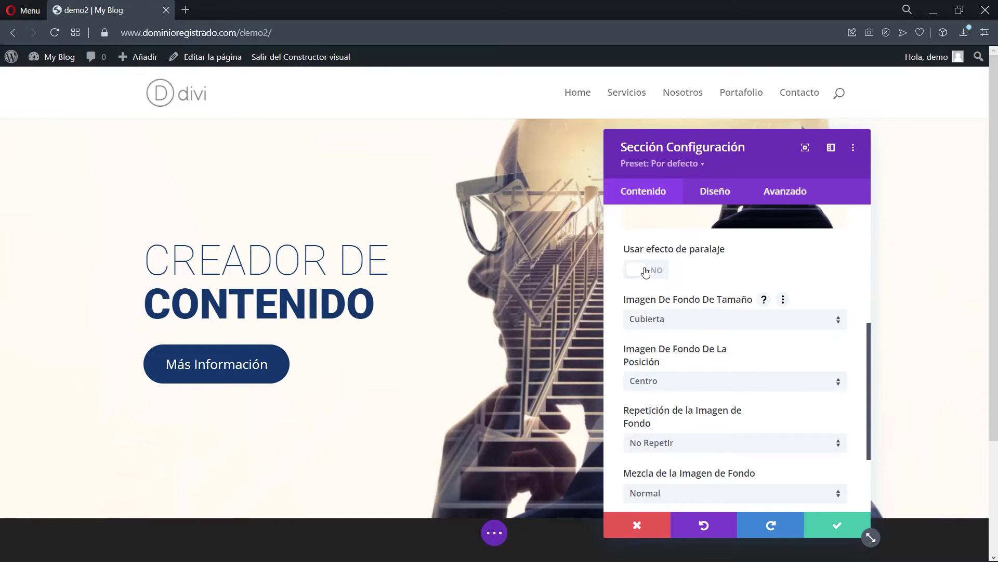
left_click(832, 525)
Save the page and exit the visual builder
left_click(494, 532)
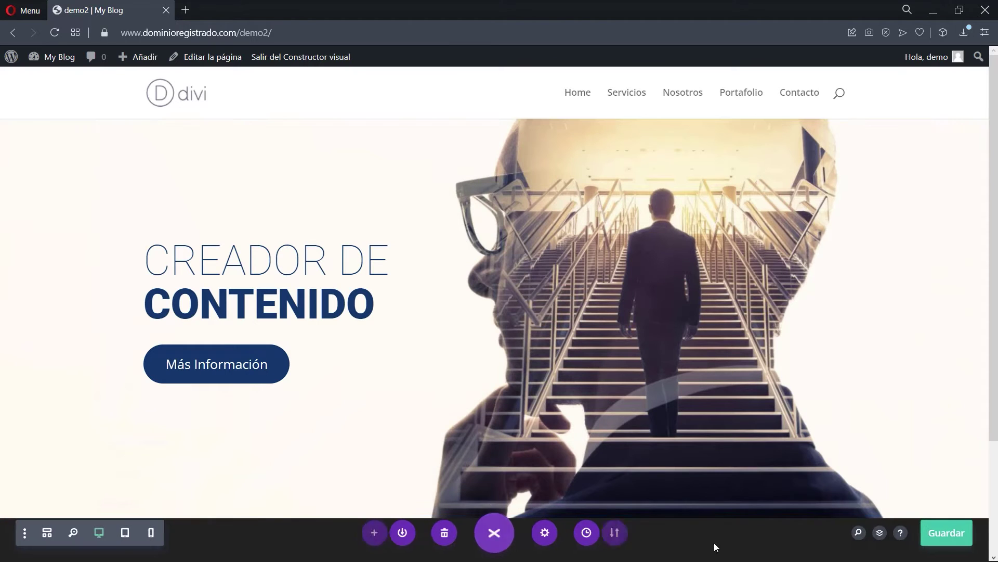
left_click(930, 532)
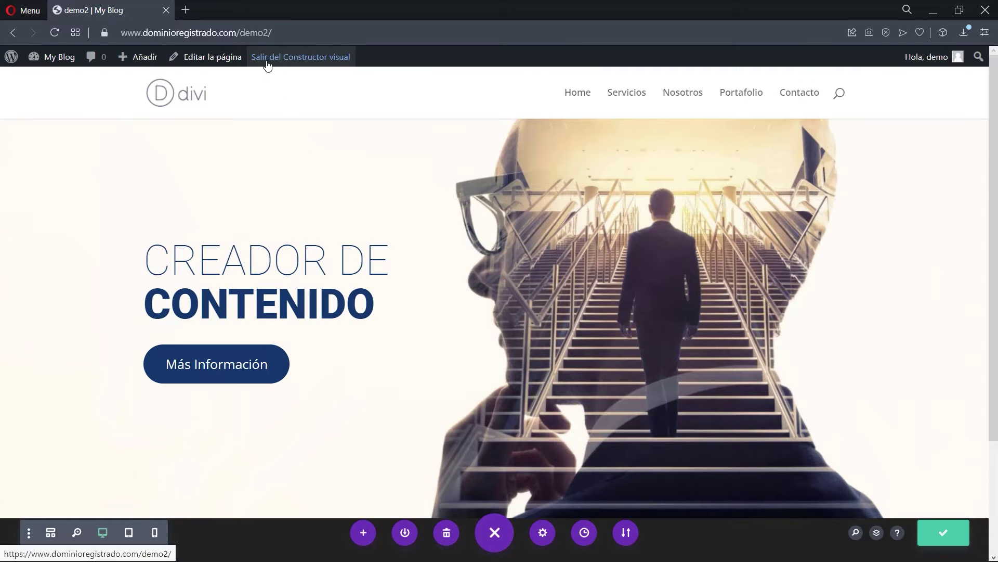
left_click(268, 58)
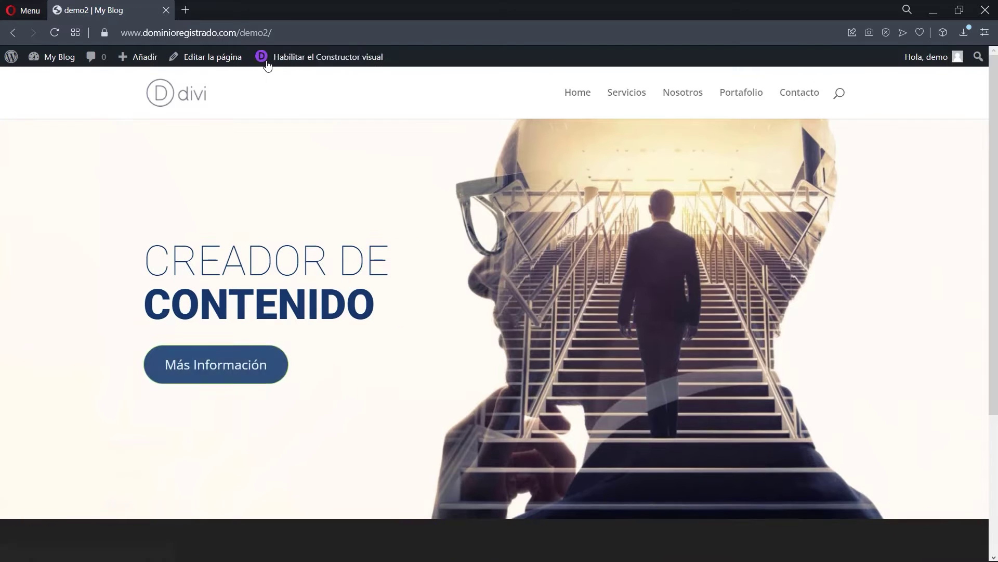
Examine the published page from the hero section to the footer, and re-enable the visual builder
scroll(367, 199, "down", 4)
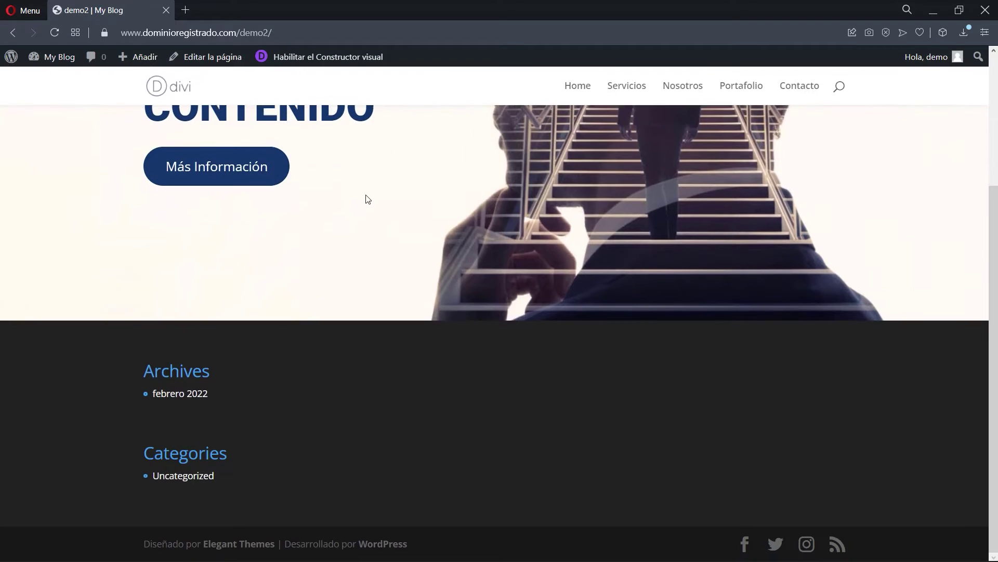
scroll(367, 196, "up", 4)
scroll(367, 196, "down", 4)
scroll(441, 224, "up", 4)
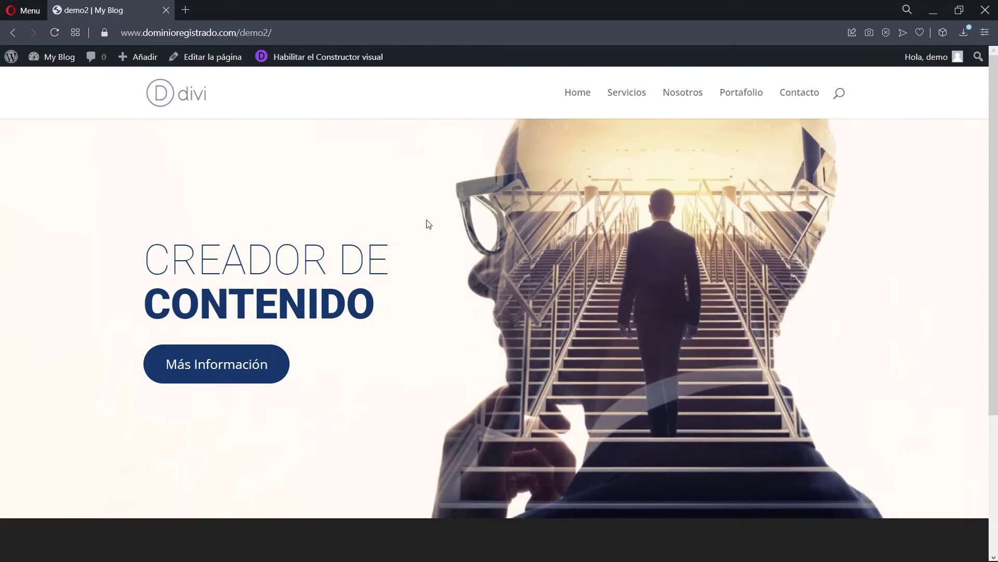
scroll(428, 223, "down", 4)
scroll(428, 222, "up", 4)
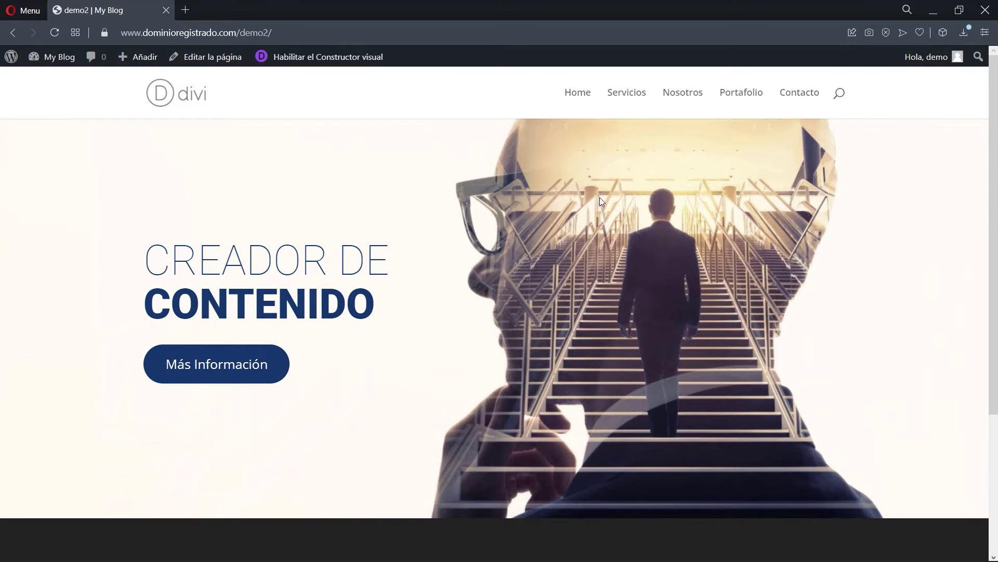
scroll(435, 361, "down", 4)
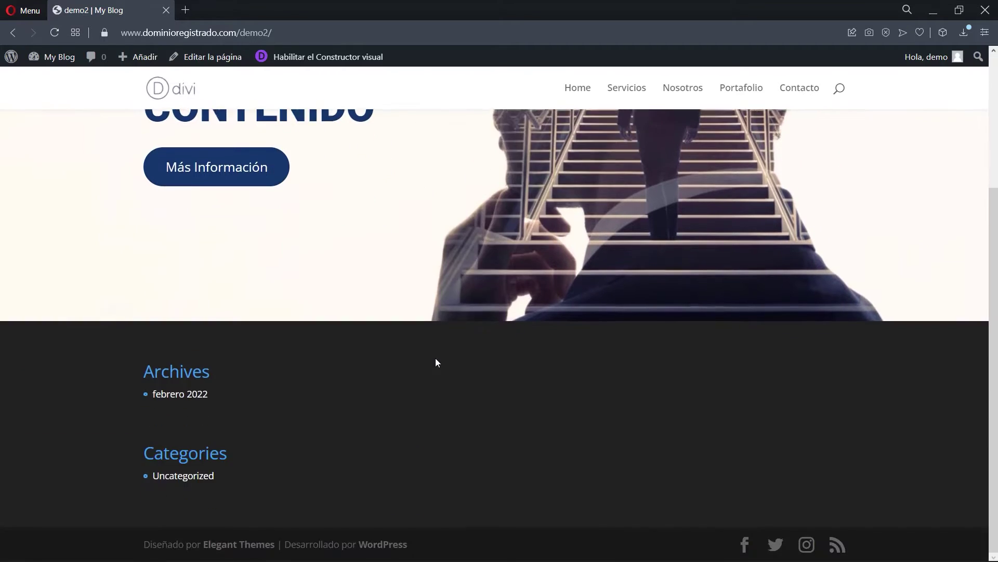
scroll(435, 361, "up", 4)
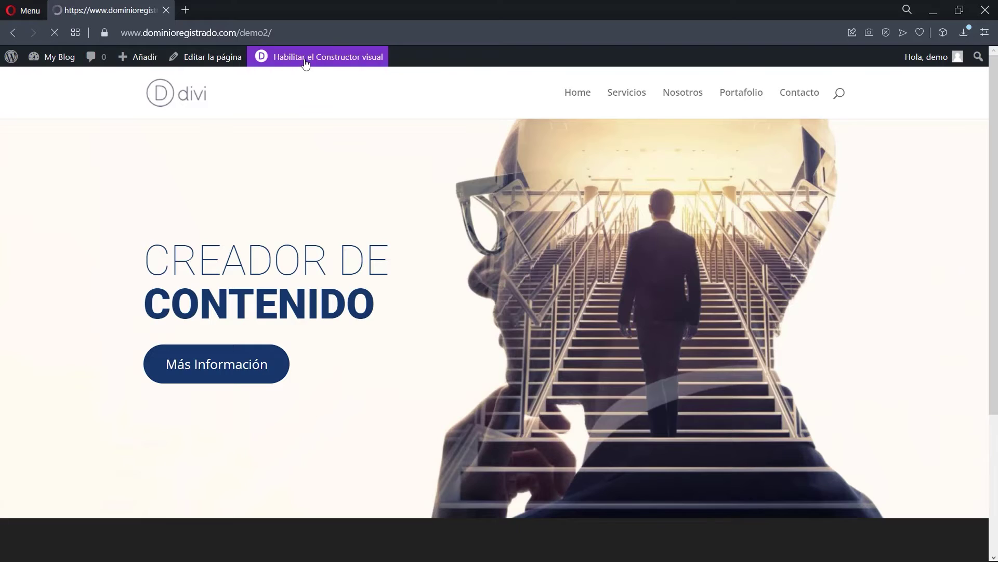
left_click(305, 61)
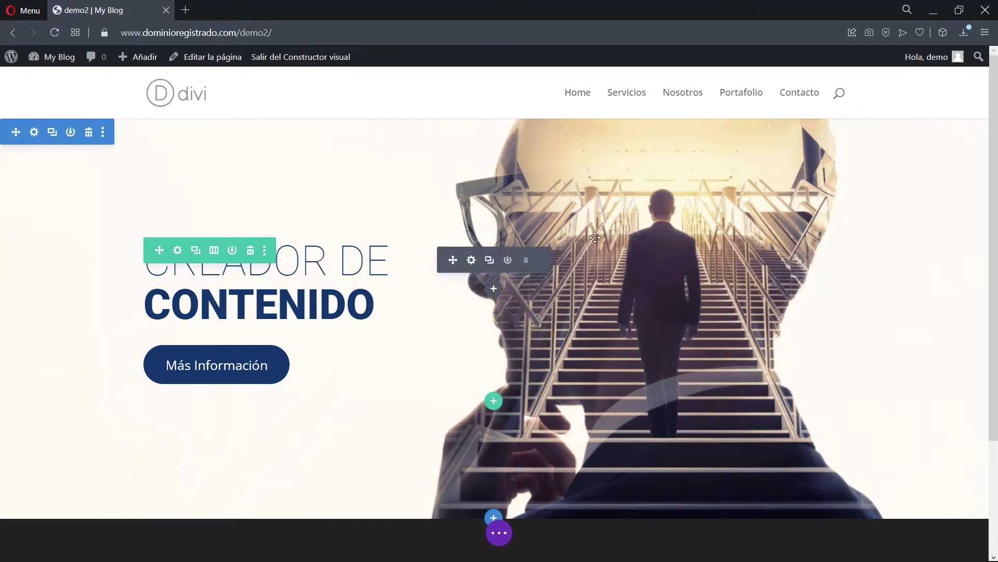
Enable the parallax effect on the hero section's background image and save the section's configuration
left_click(34, 134)
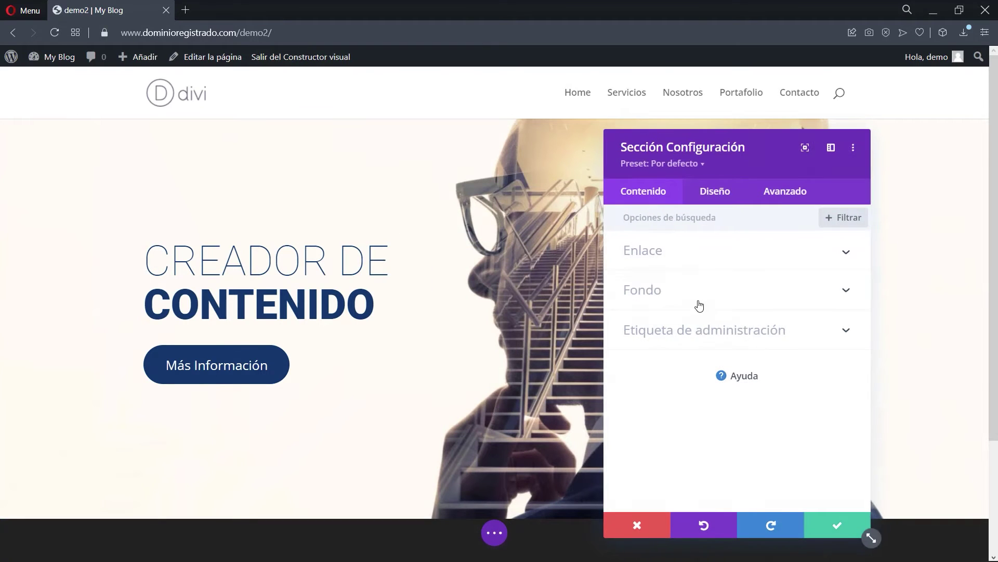
left_click(676, 290)
left_click(762, 275)
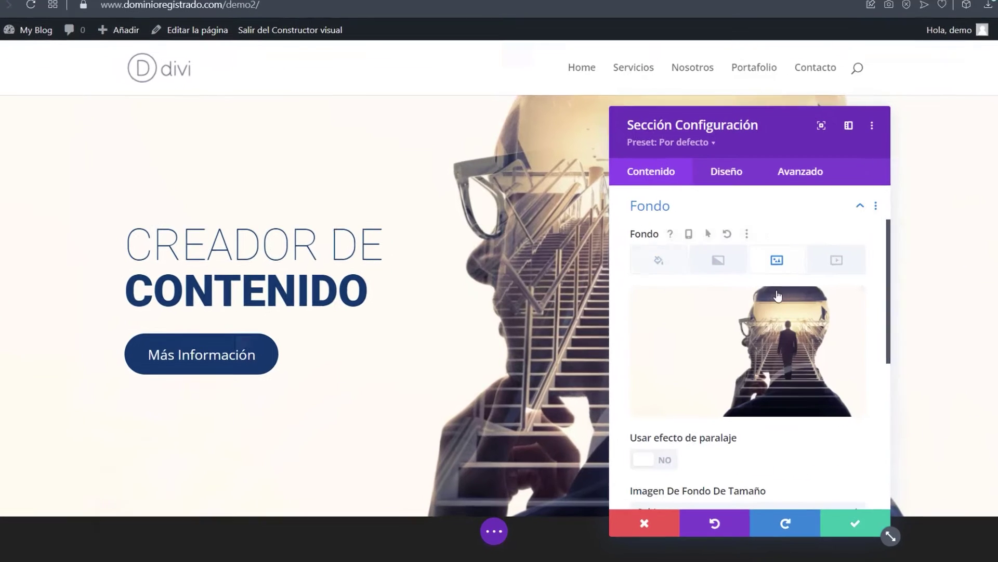
scroll(733, 375, "down", 5)
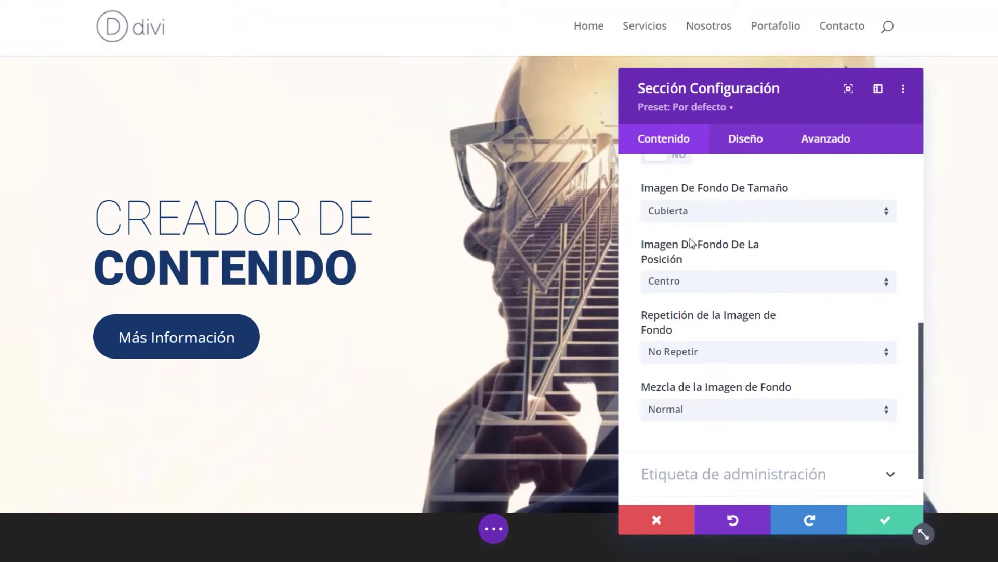
scroll(676, 260, "up", 3)
left_click(667, 306)
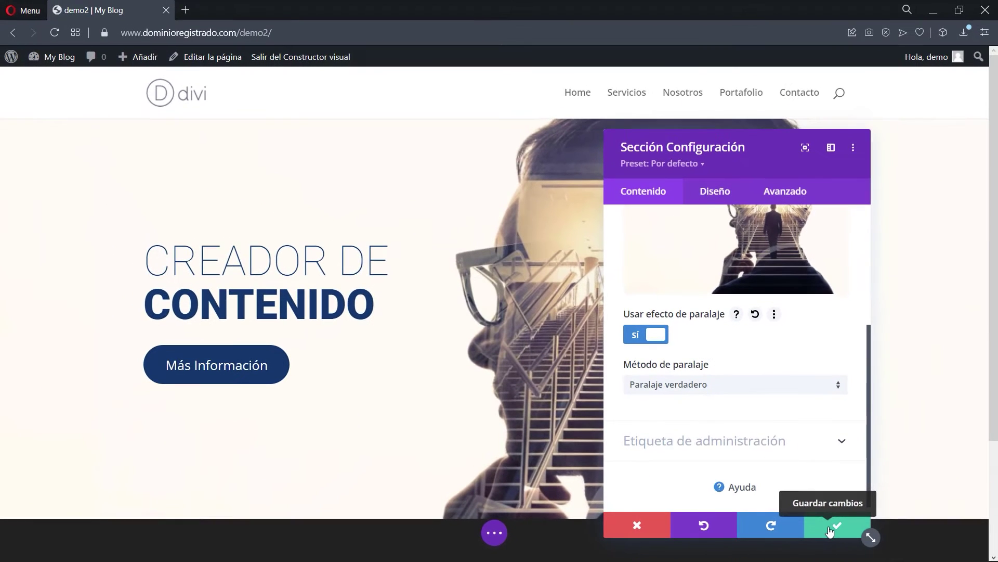
left_click(829, 530)
Save the page with the parallax background and exit the visual builder
left_click(495, 532)
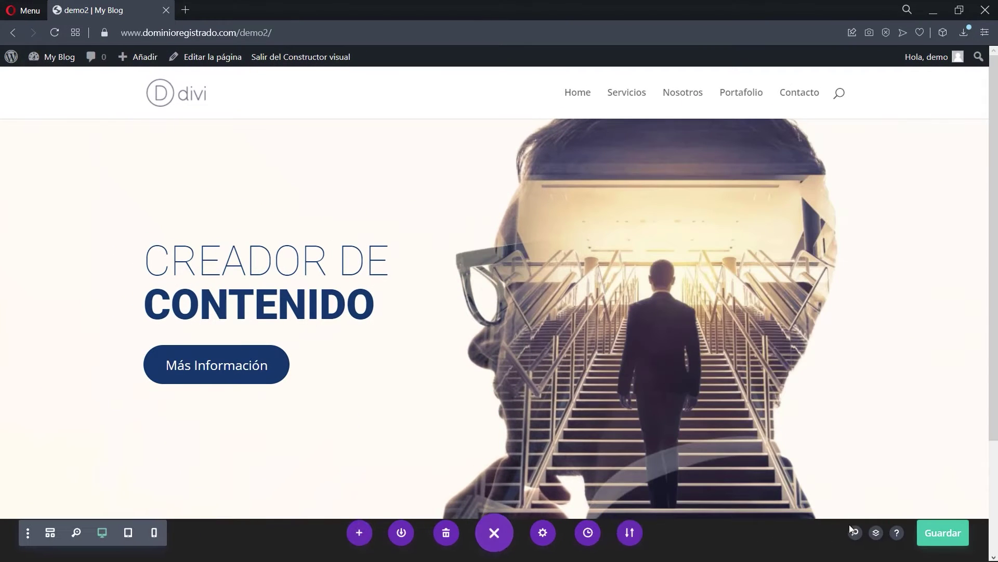
left_click(924, 534)
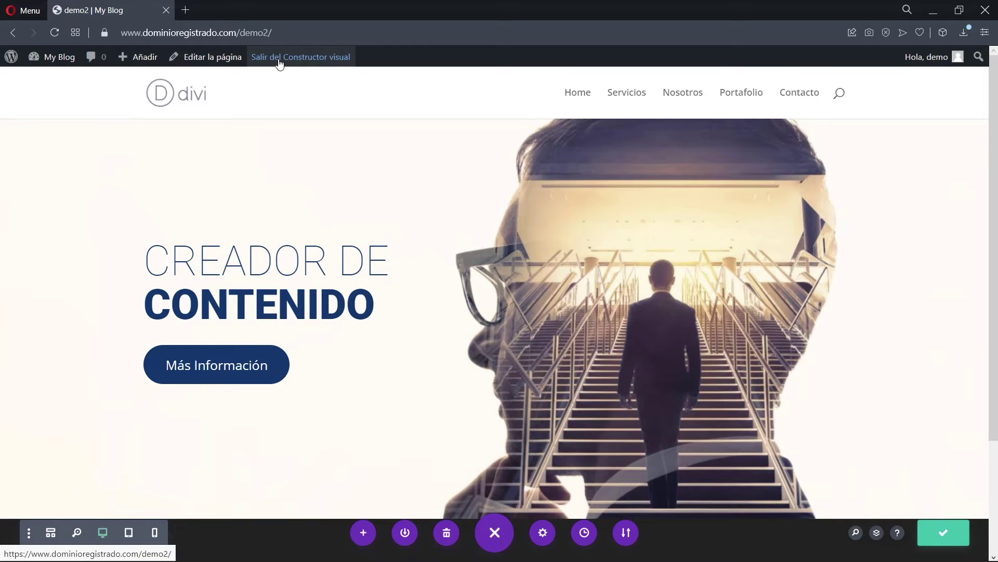
left_click(279, 59)
Check how the hero background behaves while moving through the published page, and re-enable the visual builder
scroll(216, 186, "down", 3)
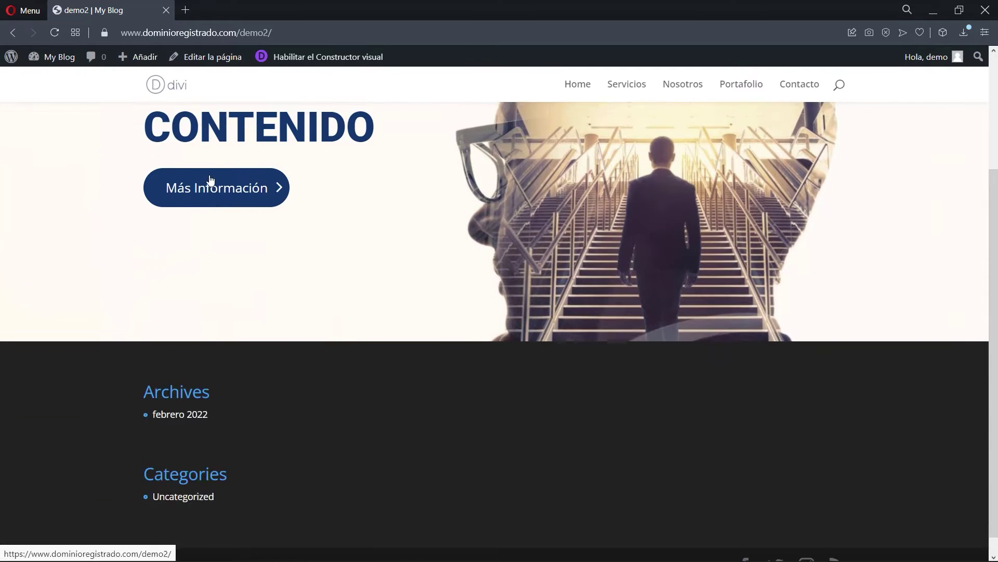
scroll(209, 179, "up", 3)
scroll(221, 190, "down", 4)
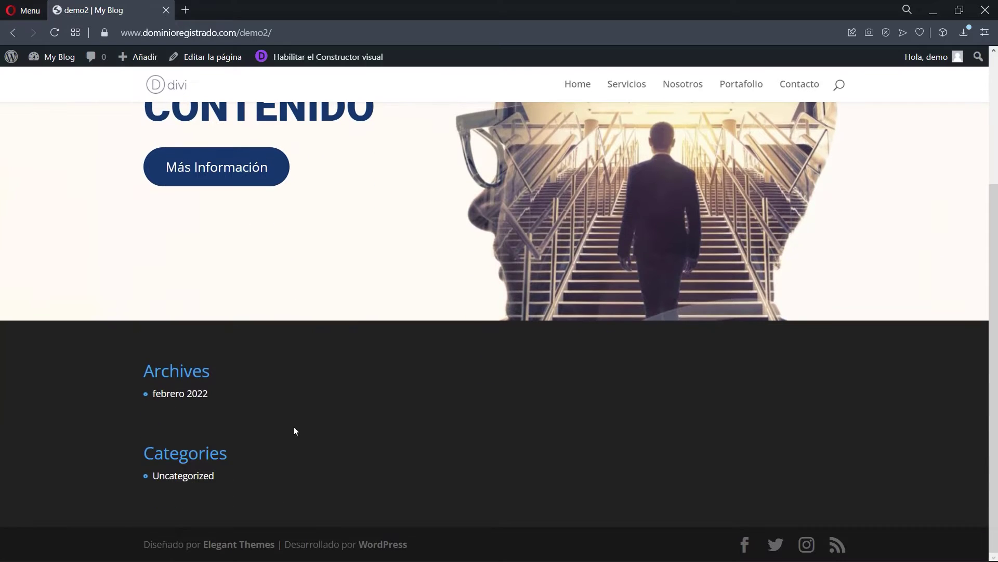
left_click_drag(987, 215, 994, 112)
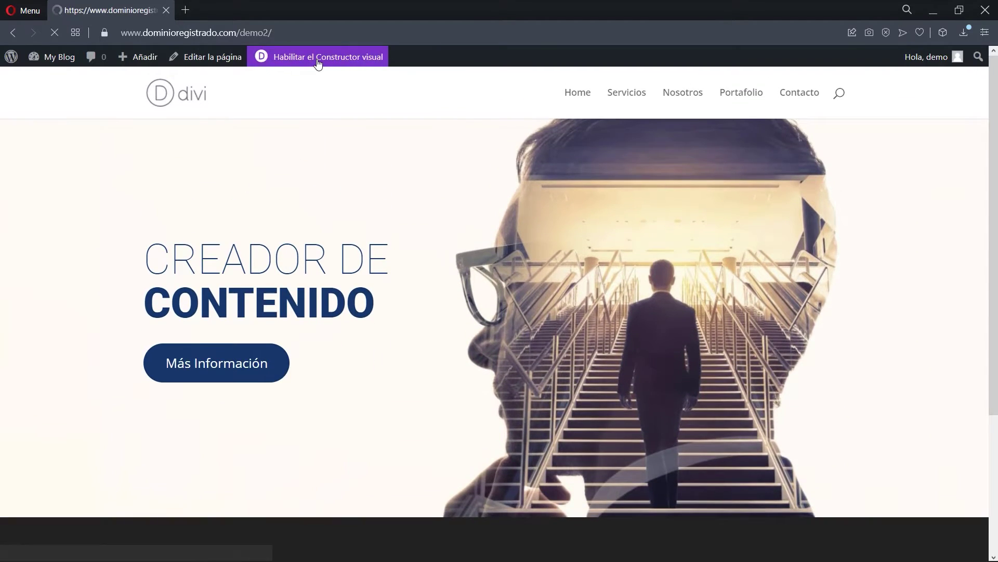
left_click(319, 59)
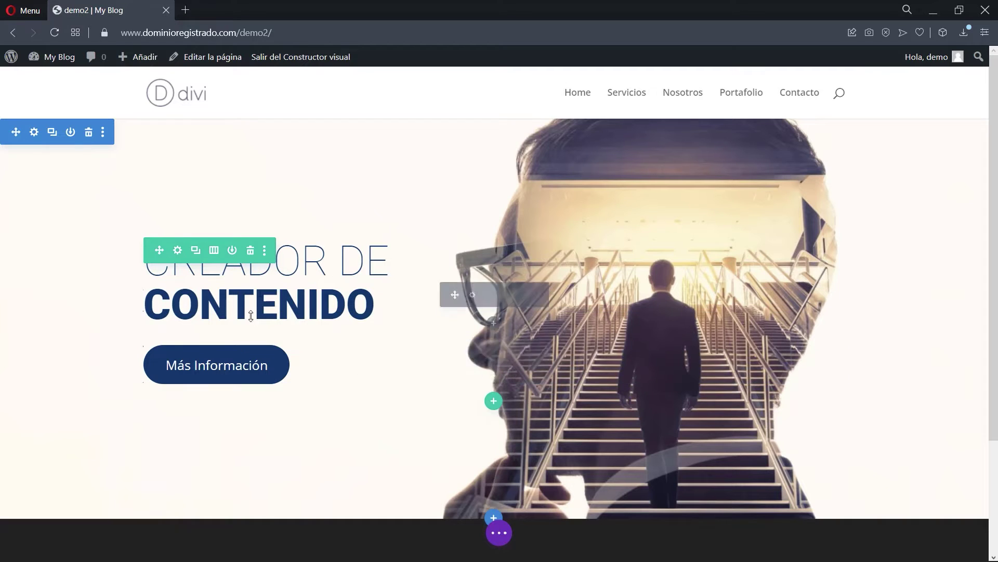
Review the text alignment options in the CONTENIDO text's design settings and close them without saving
left_click(470, 296)
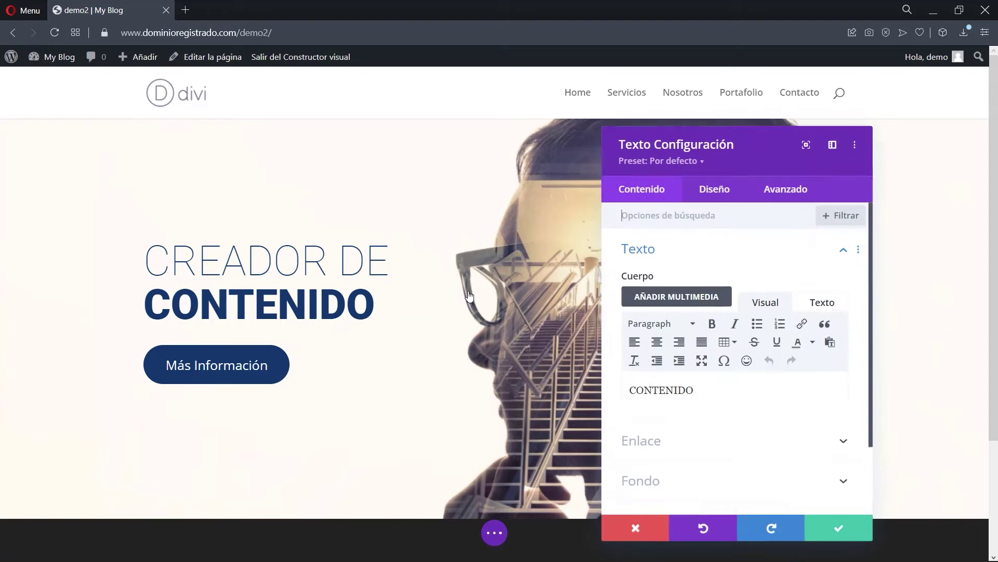
left_click(708, 203)
left_click(660, 256)
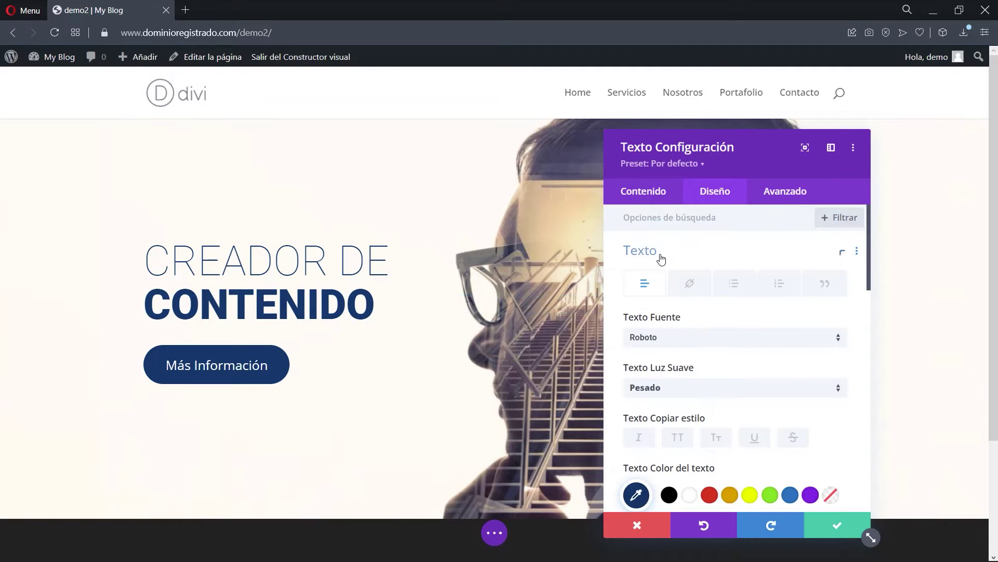
scroll(702, 340, "down", 10)
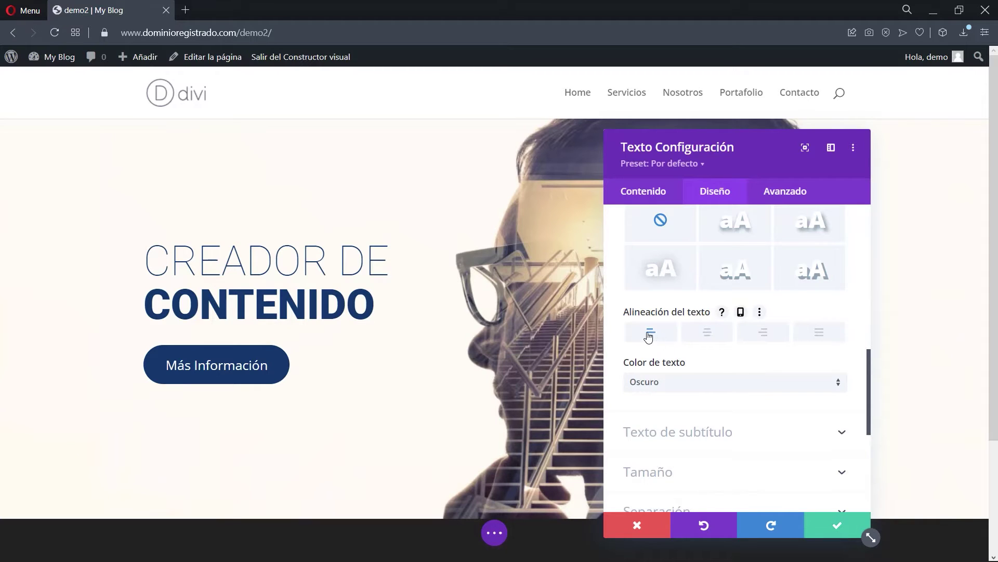
left_click(638, 526)
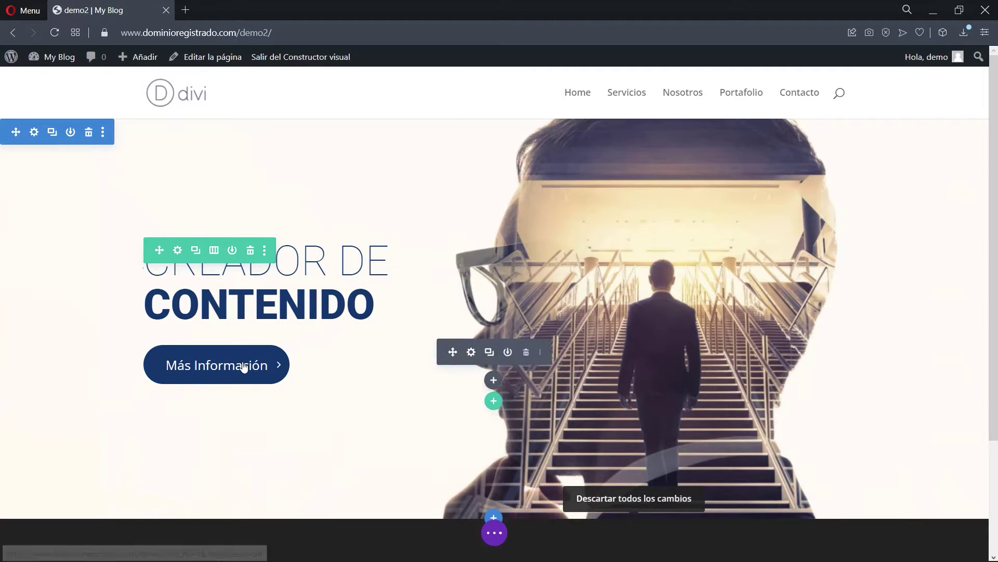
Try the centre and right alignments for the Más Información button, and set it to left alignment
left_click(470, 353)
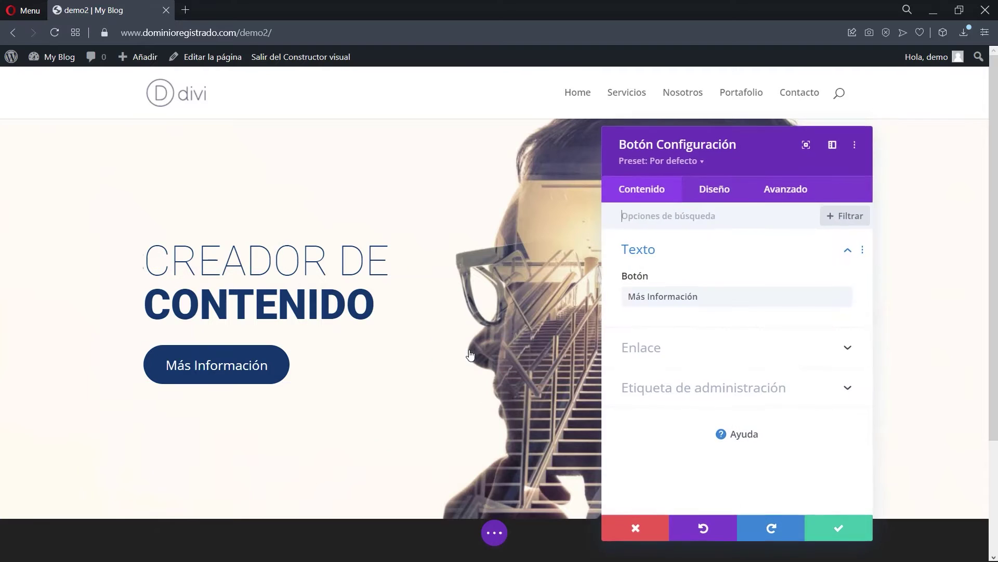
left_click(705, 190)
left_click(659, 252)
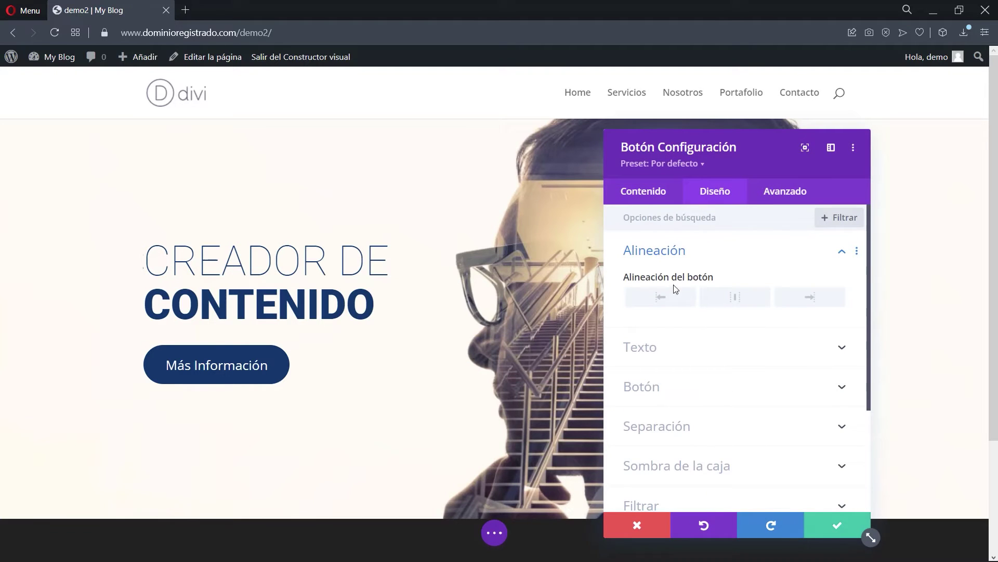
left_click(725, 304)
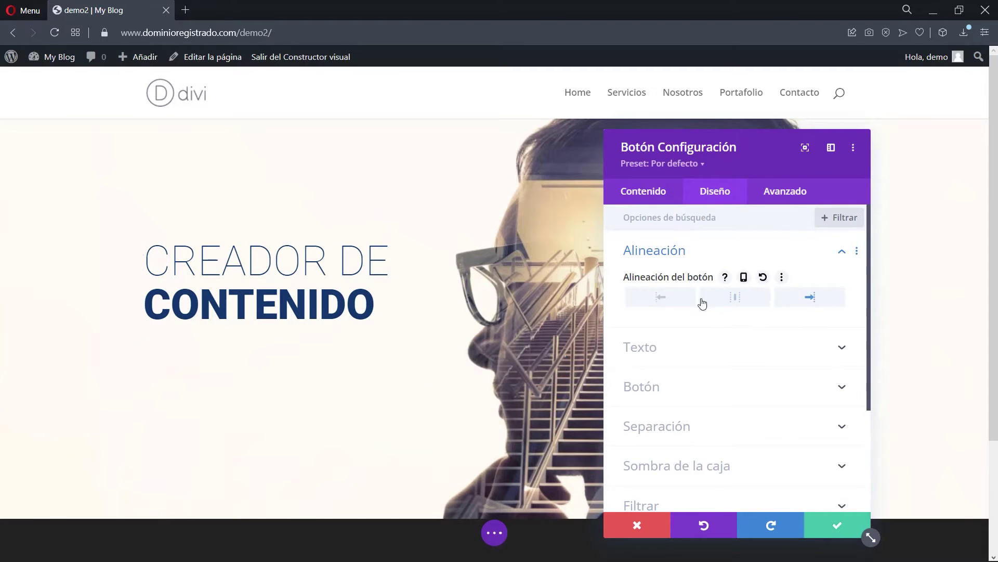
left_click(667, 300)
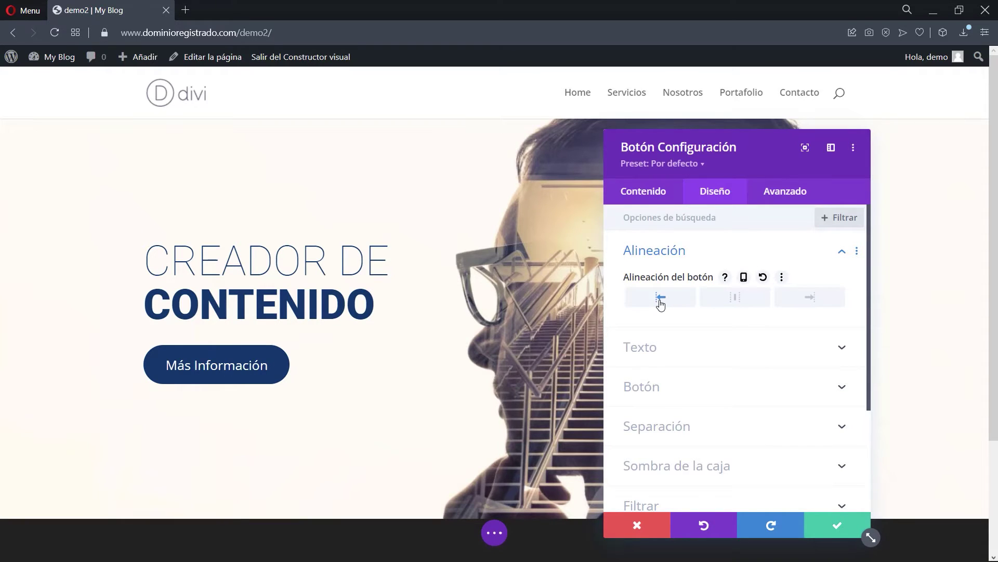
Centre the Más Información button on phones only, trying right alignment first, and save the button's configuration from the desktop view
left_click(744, 278)
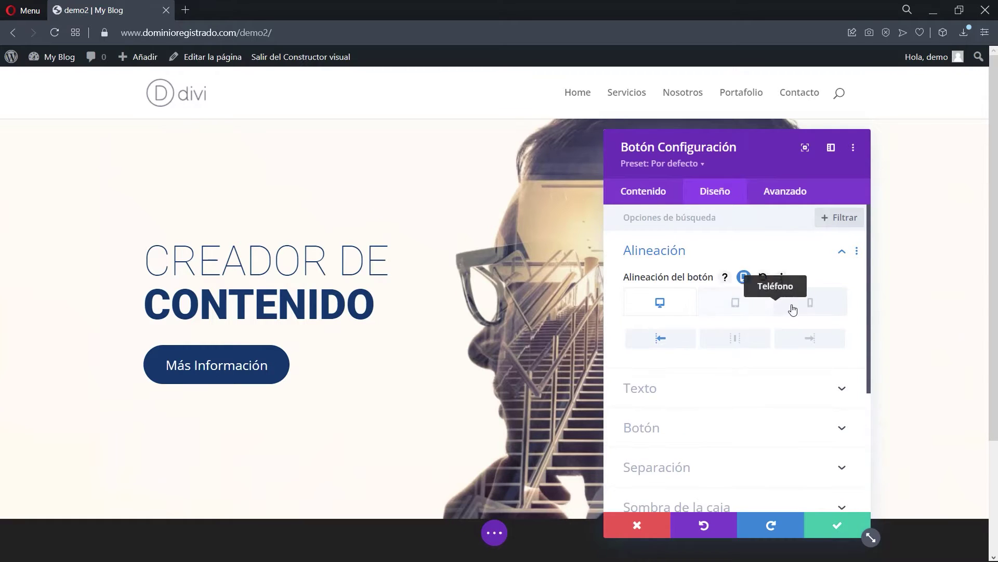
left_click(811, 303)
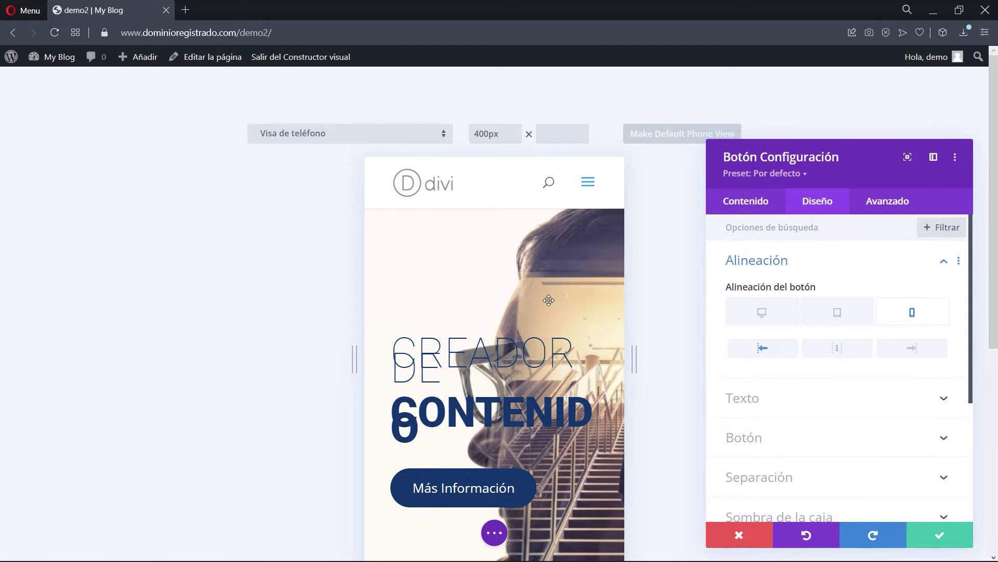
scroll(548, 300, "down", 1)
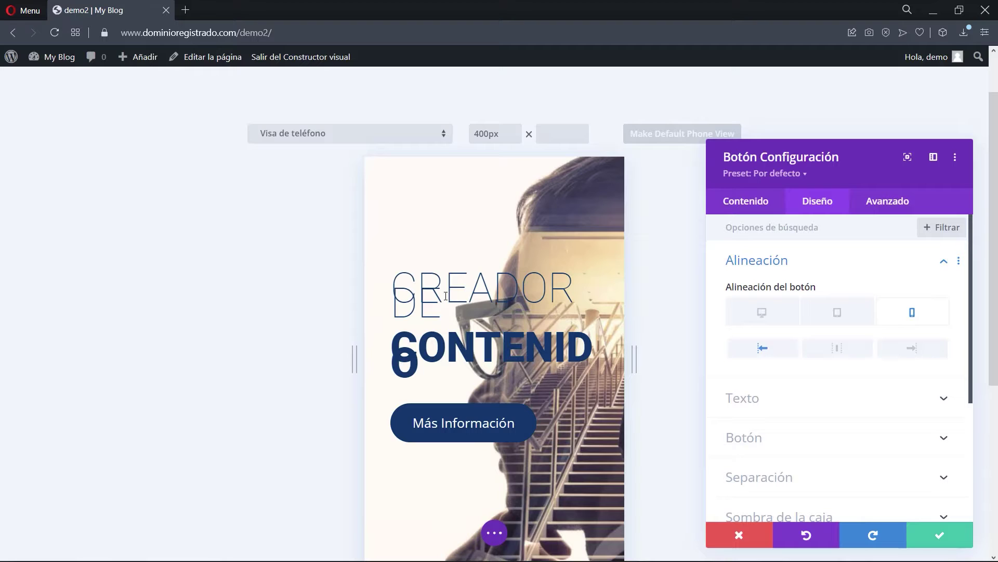
left_click(815, 355)
left_click(907, 358)
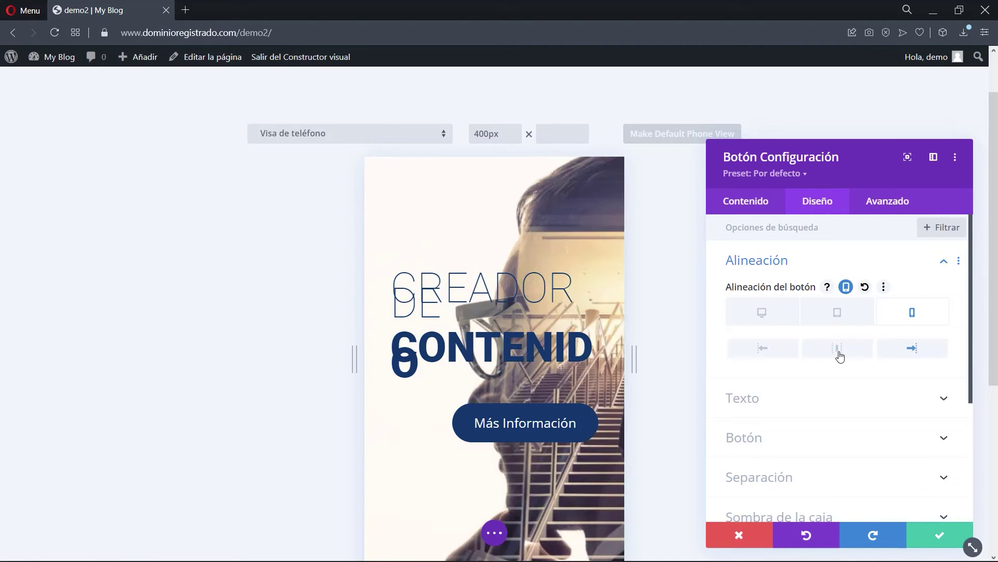
left_click(838, 354)
left_click(907, 317)
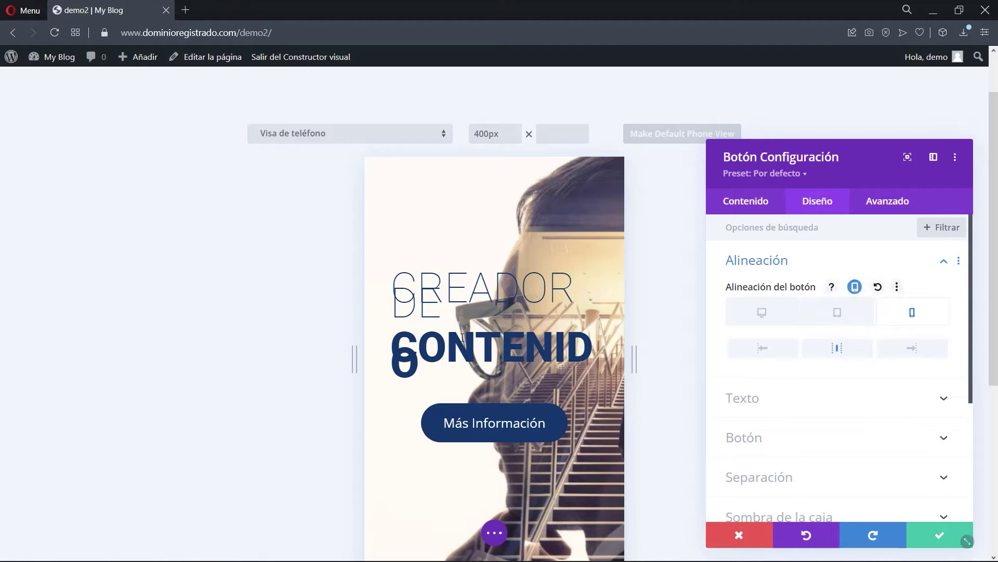
left_click(762, 312)
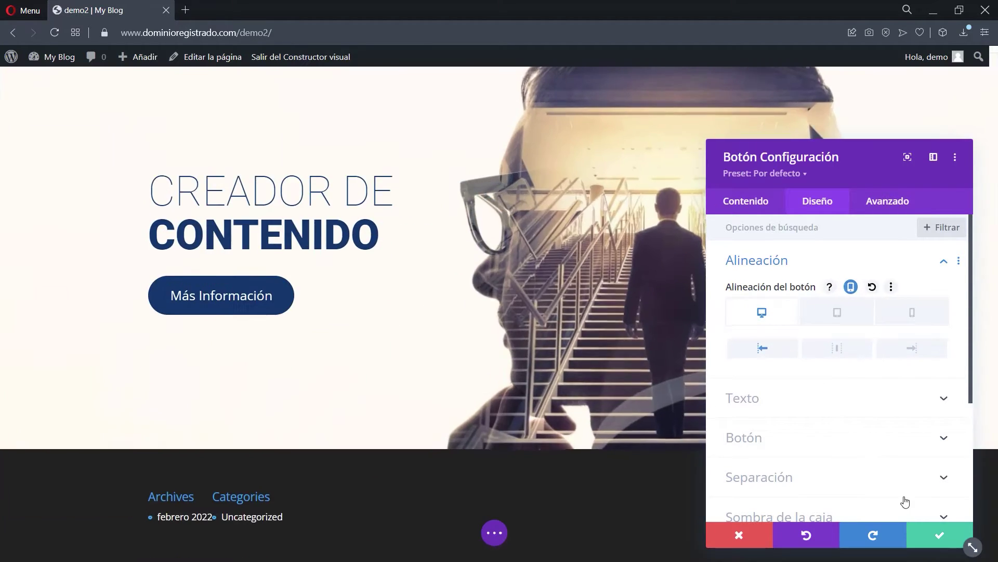
left_click(932, 536)
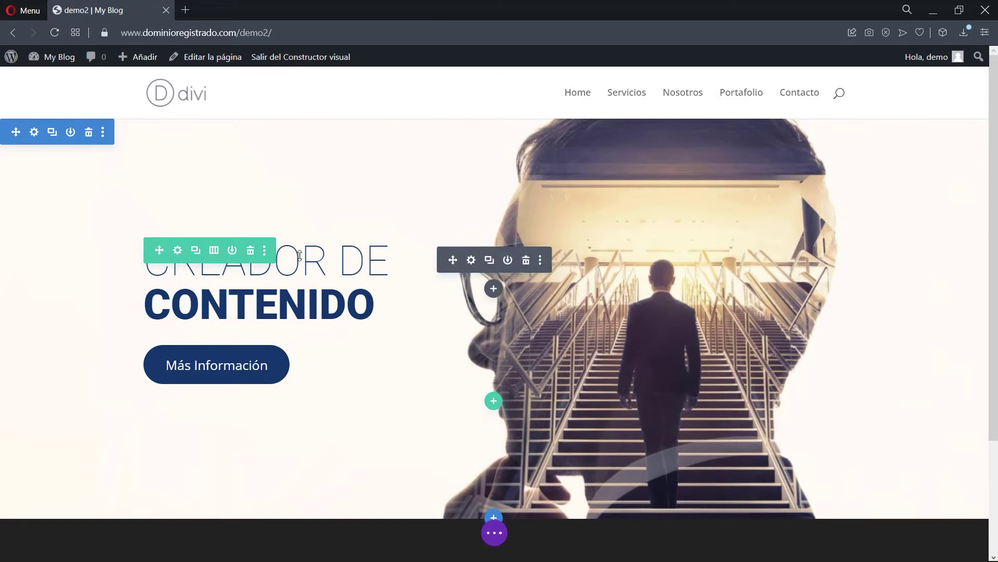
Enable per-device text sizes for the CREADOR DE text and switch to the phone version
left_click(471, 260)
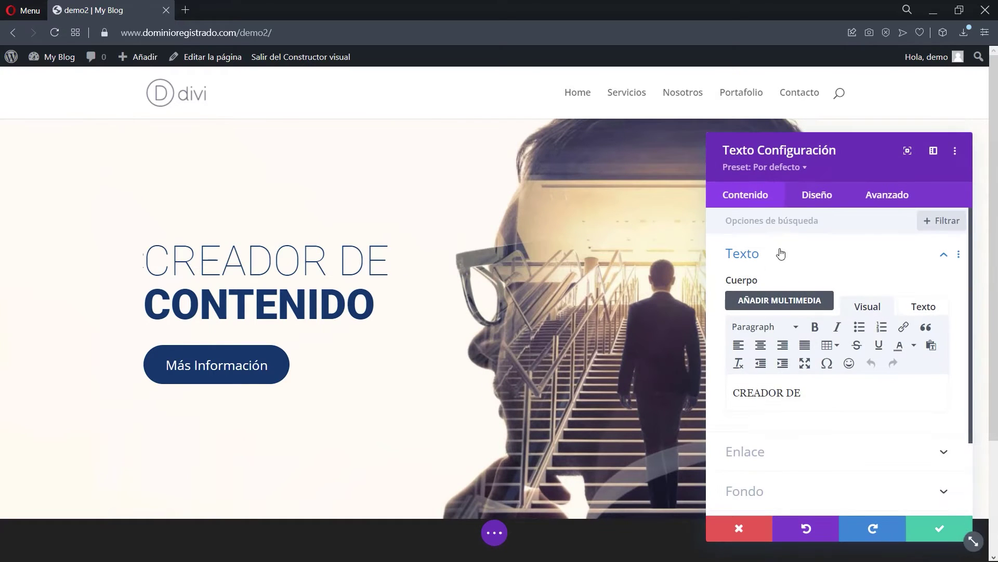
left_click(818, 196)
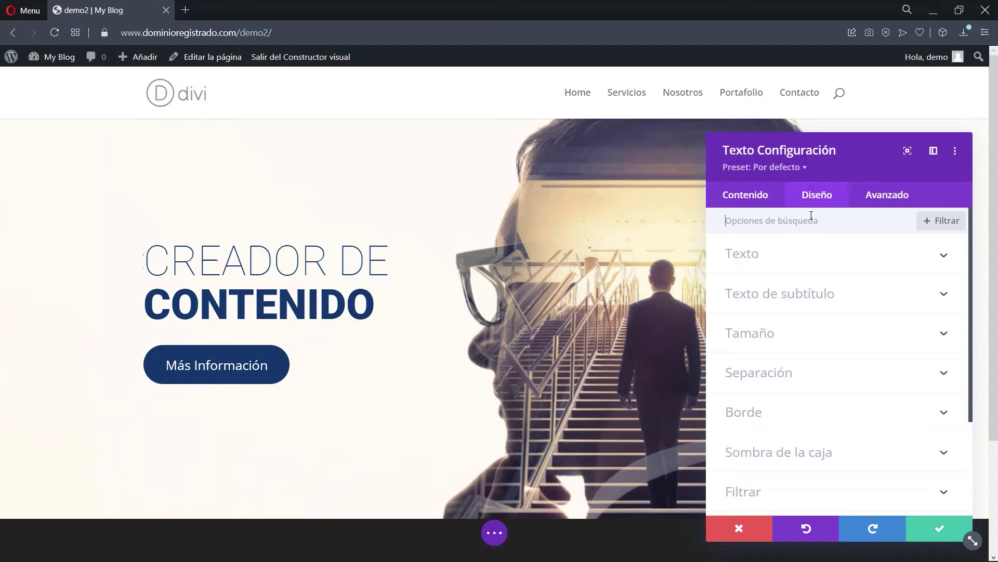
left_click(741, 263)
scroll(786, 333, "down", 10)
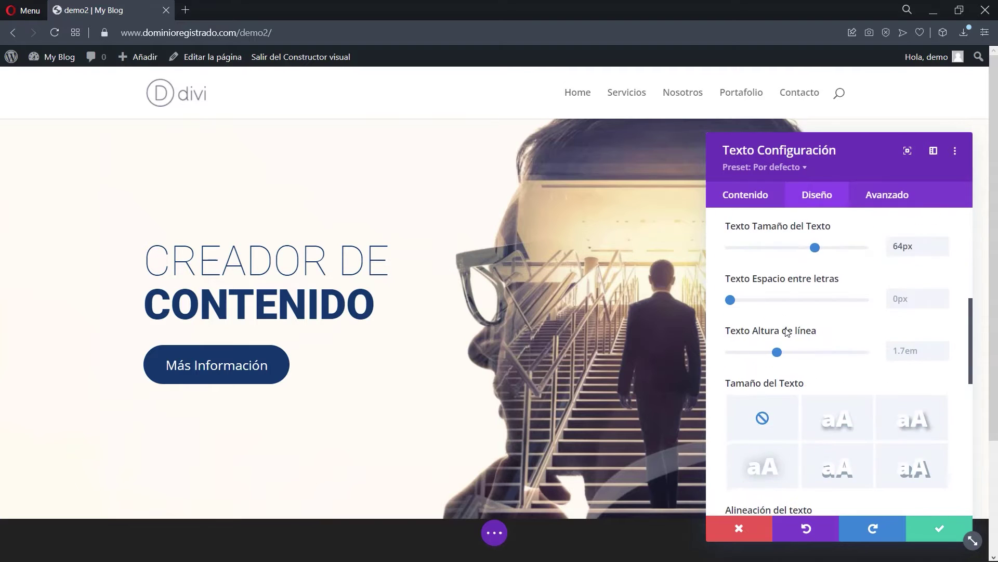
scroll(796, 353, "up", 5)
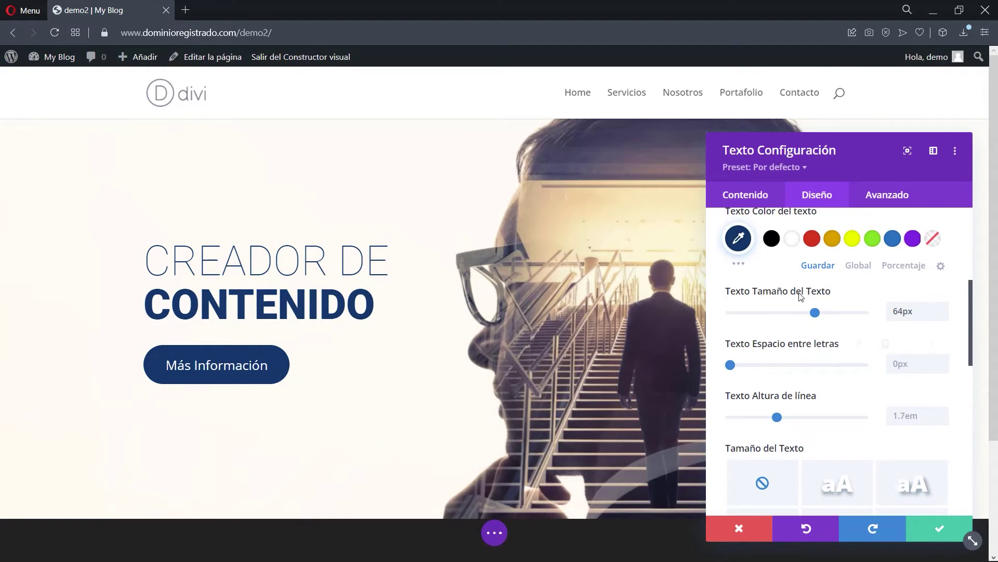
mouse_move(861, 294)
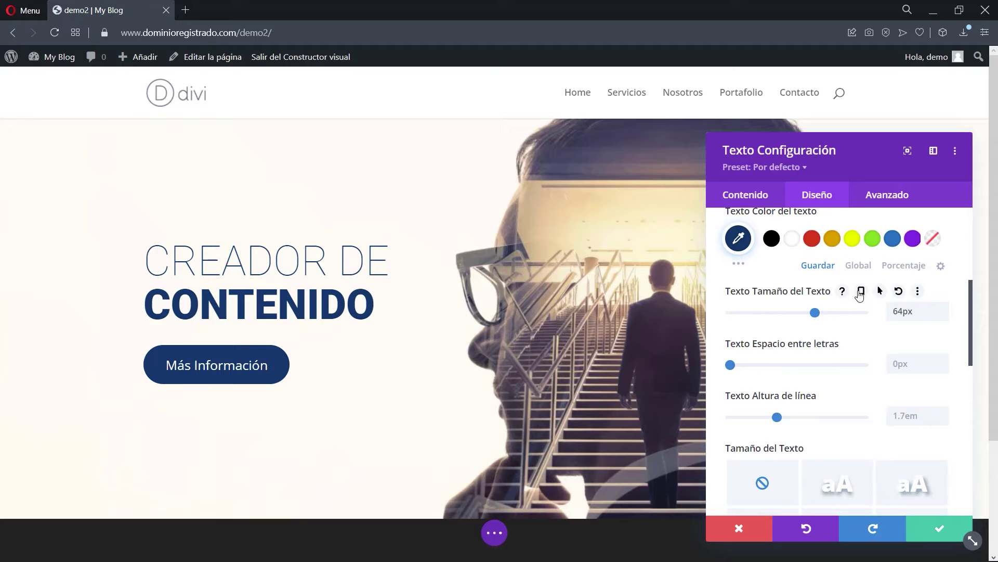
left_click(861, 293)
left_click(911, 317)
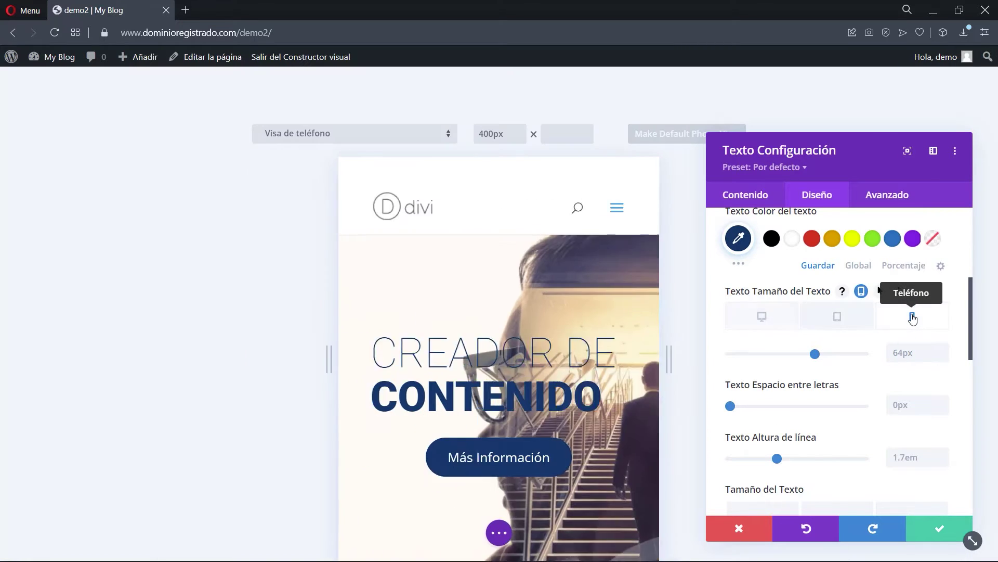
Set the CREADOR DE text's phone size to 52px and save the text's configuration
left_click(942, 358)
left_click(942, 358)
left_click(942, 358)
left_click(942, 358)
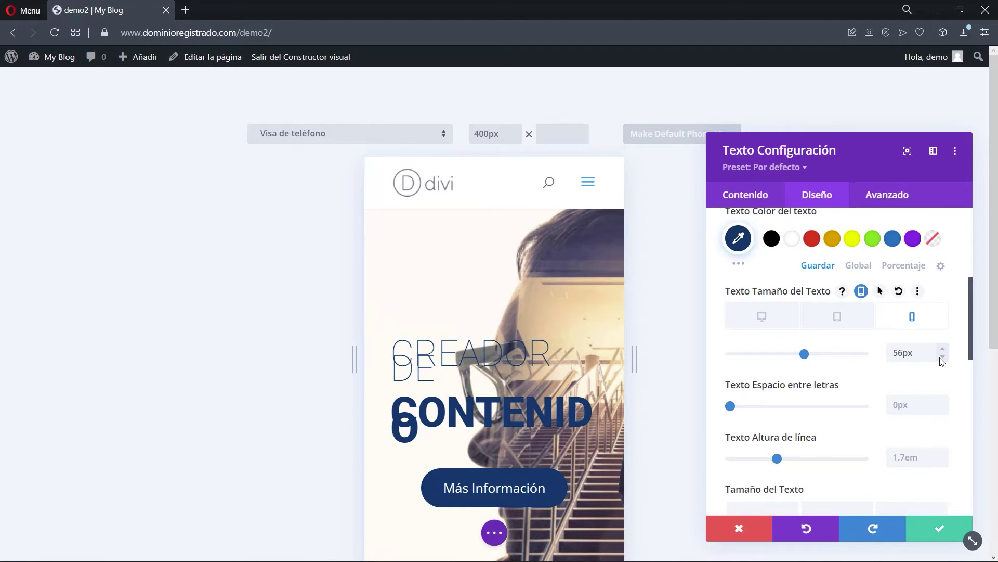
left_click(942, 357)
left_click(942, 357)
left_click(942, 358)
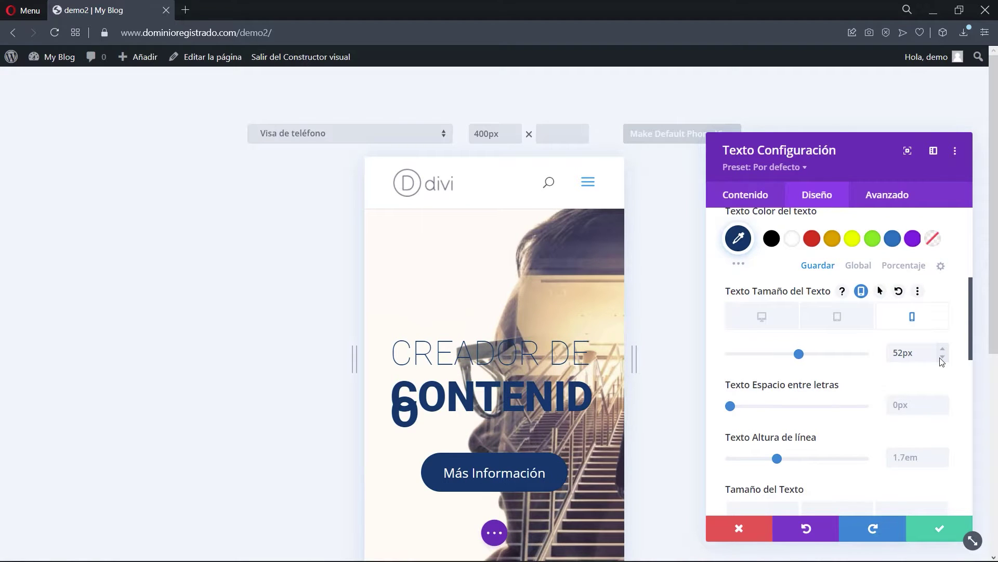
left_click(939, 529)
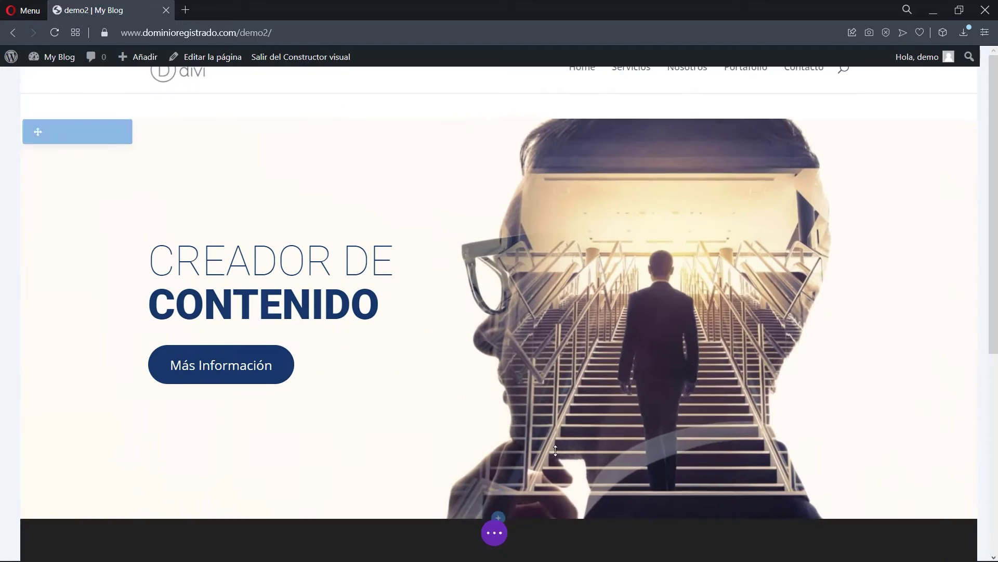
Enable per-device text sizes for the CONTENIDO text and switch to its phone version
left_click(471, 295)
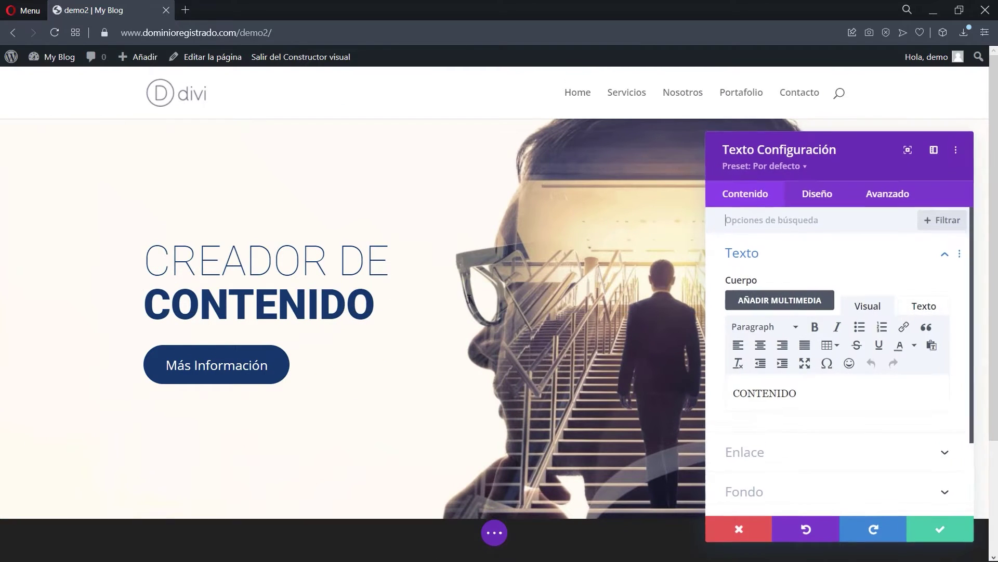
left_click(817, 195)
left_click(777, 266)
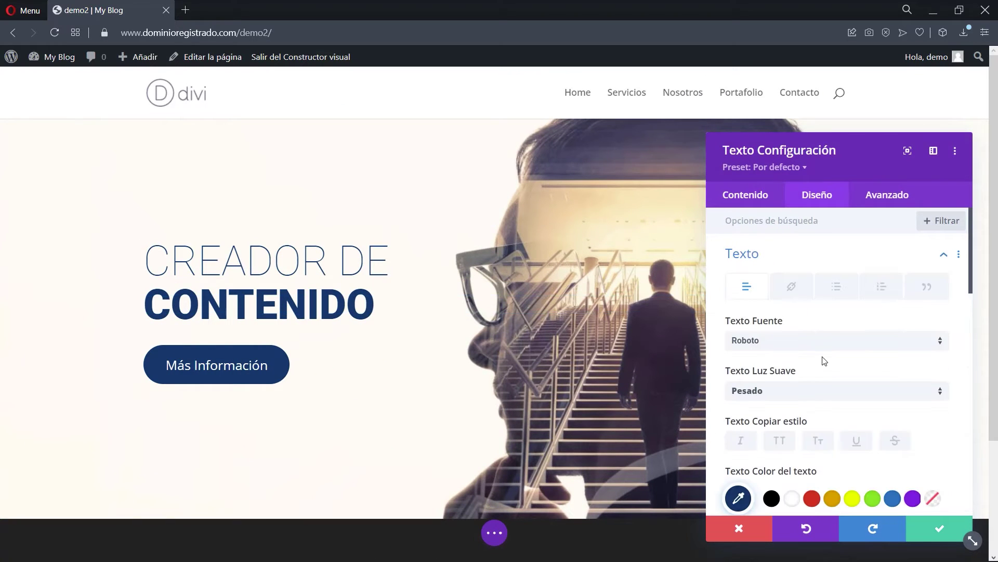
scroll(824, 364, "down", 5)
scroll(826, 365, "up", 3)
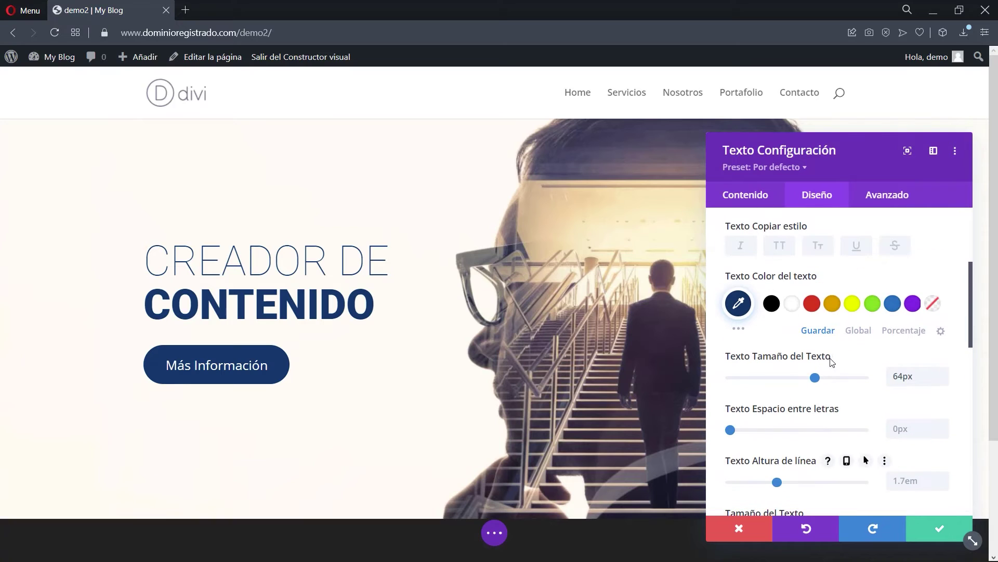
left_click(861, 356)
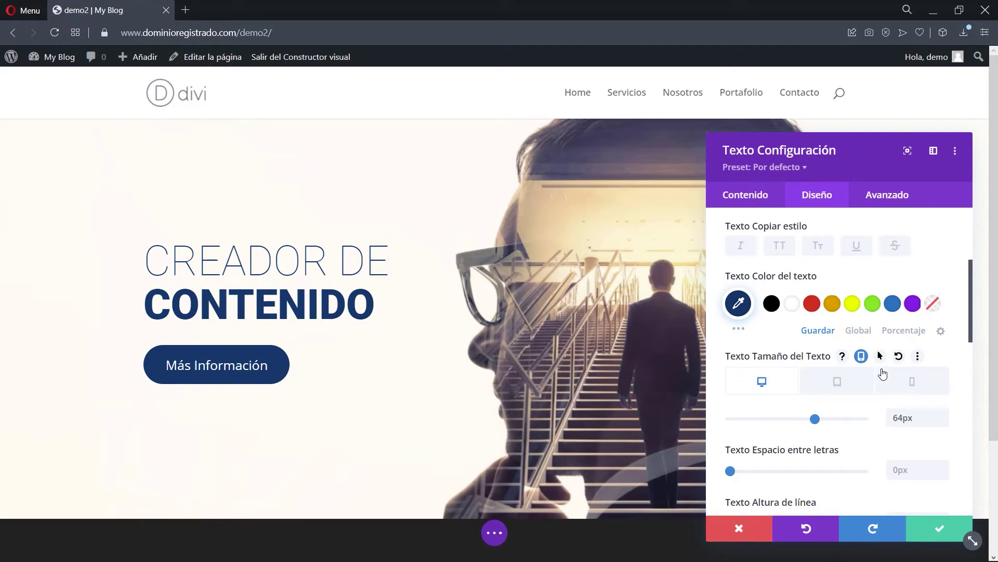
left_click(911, 383)
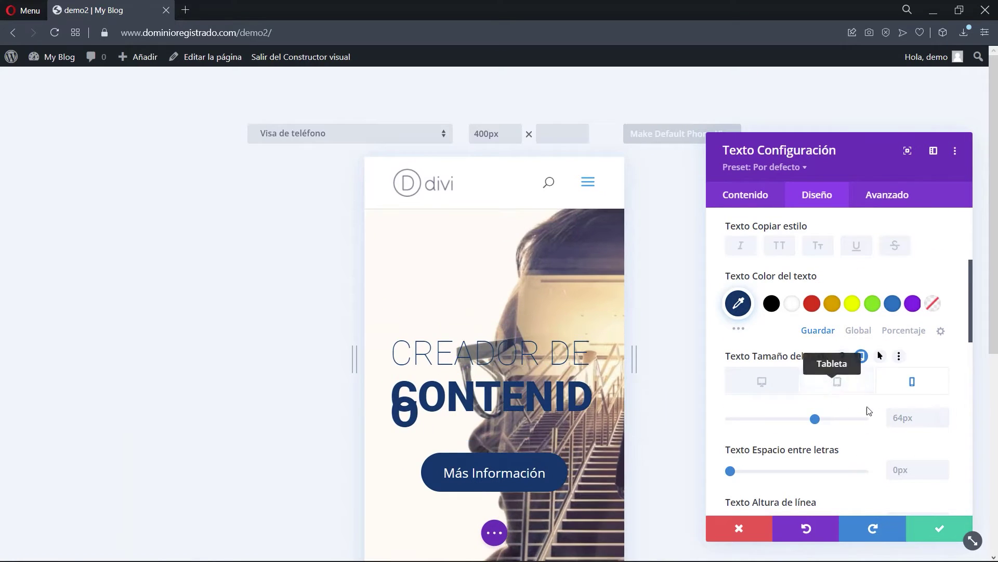
Set the CONTENIDO text's phone size to 55px
left_click(943, 423)
left_click(942, 422)
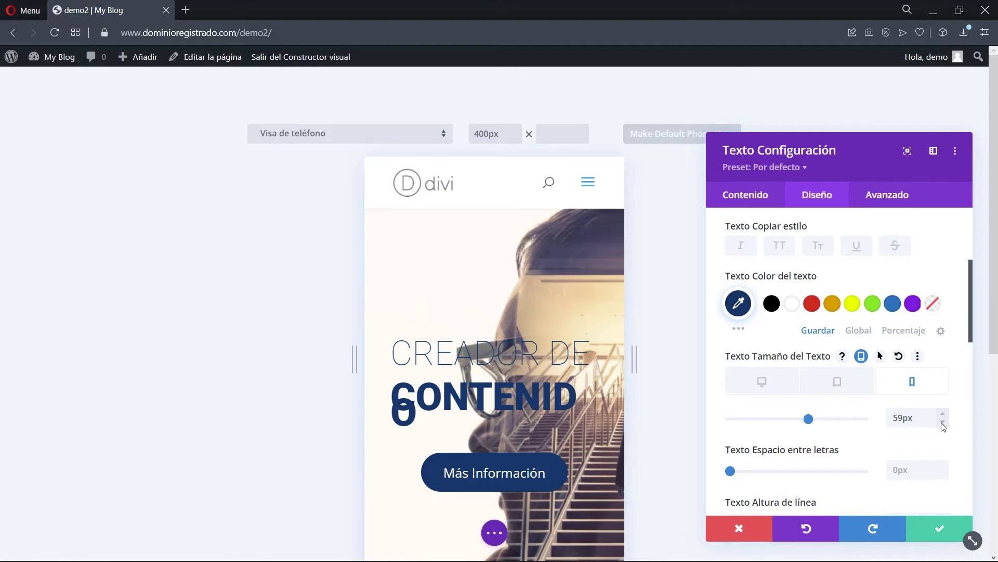
left_click(943, 422)
left_click(942, 423)
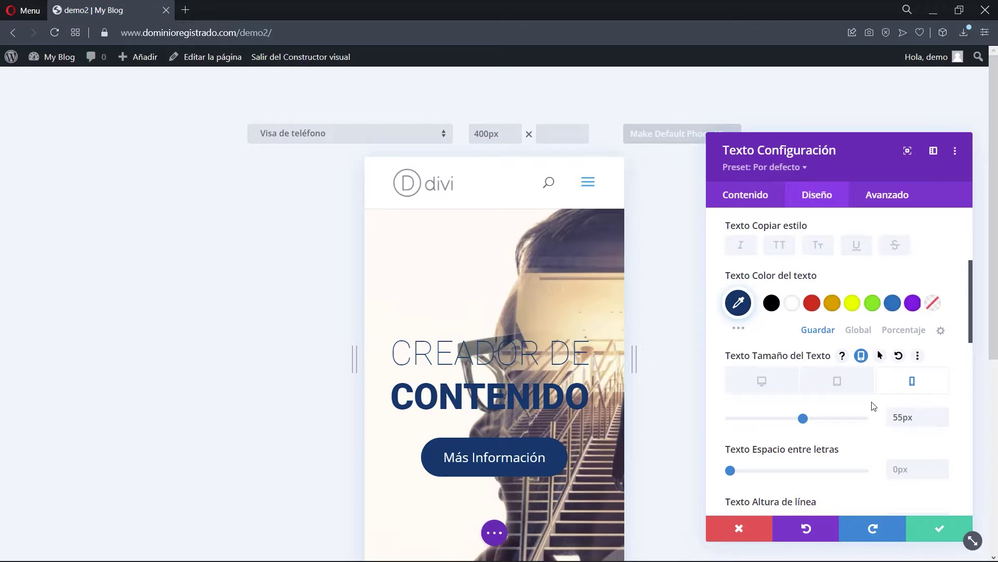
Centre the CONTENIDO text on phones only and save the text's configuration
scroll(873, 407, "down", 5)
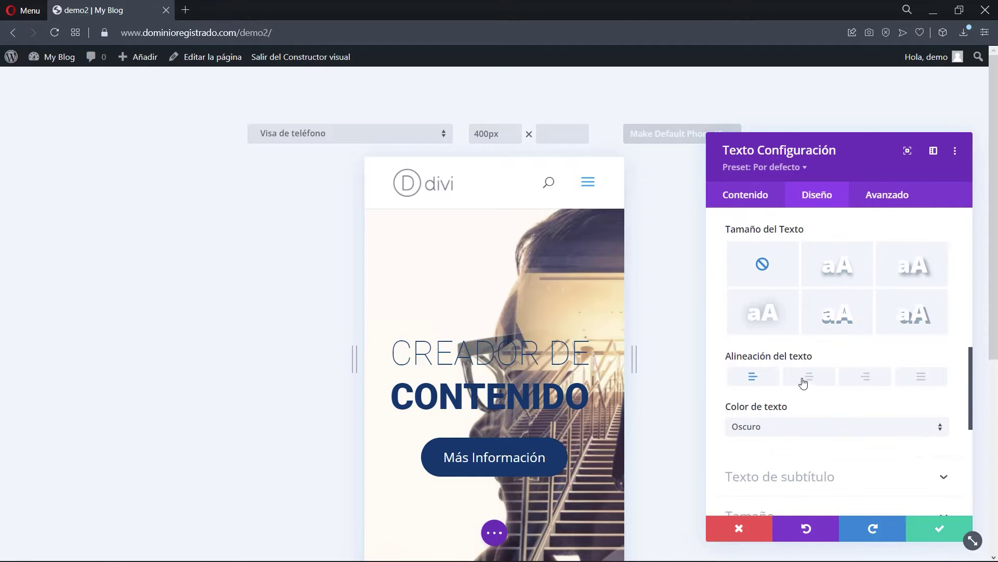
mouse_move(797, 377)
left_click(843, 358)
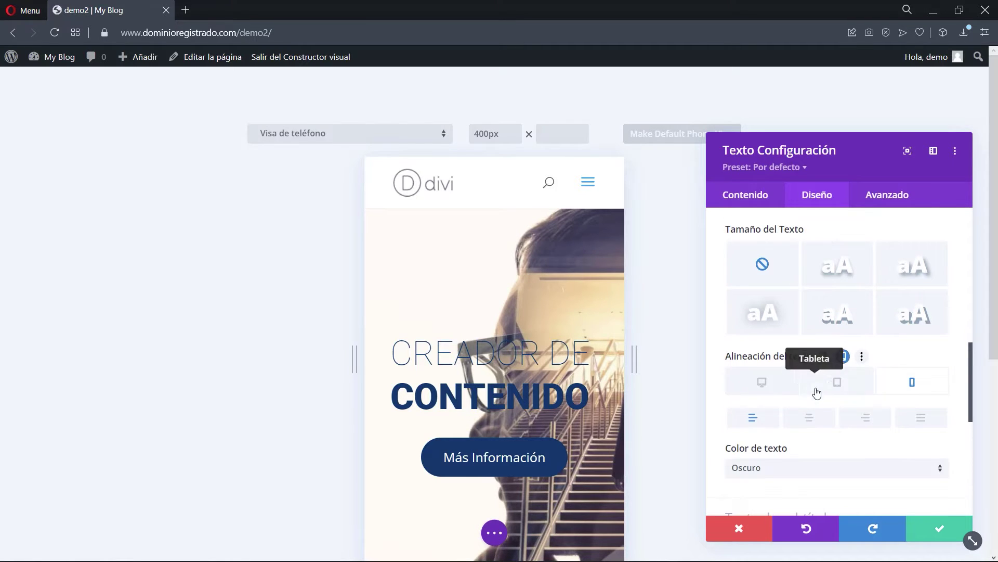
left_click(809, 418)
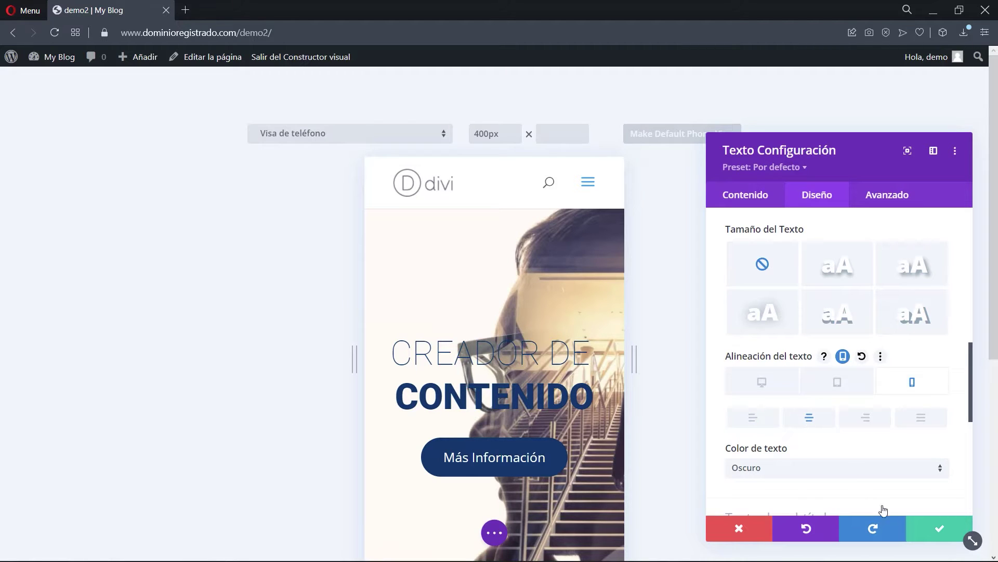
left_click(921, 535)
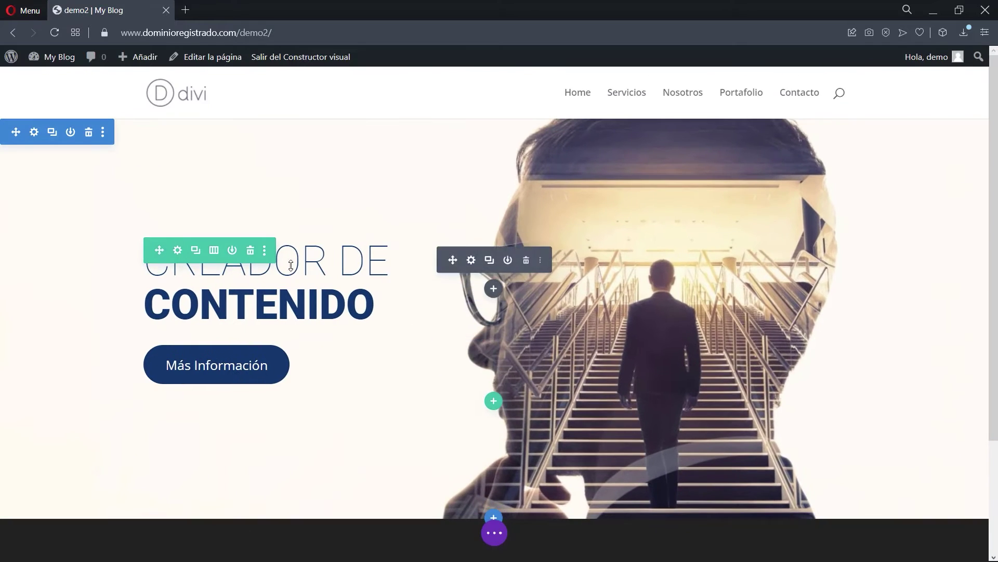
Centre the CREADOR DE text on phones only through per-device alignment and save the text's configuration
left_click(477, 264)
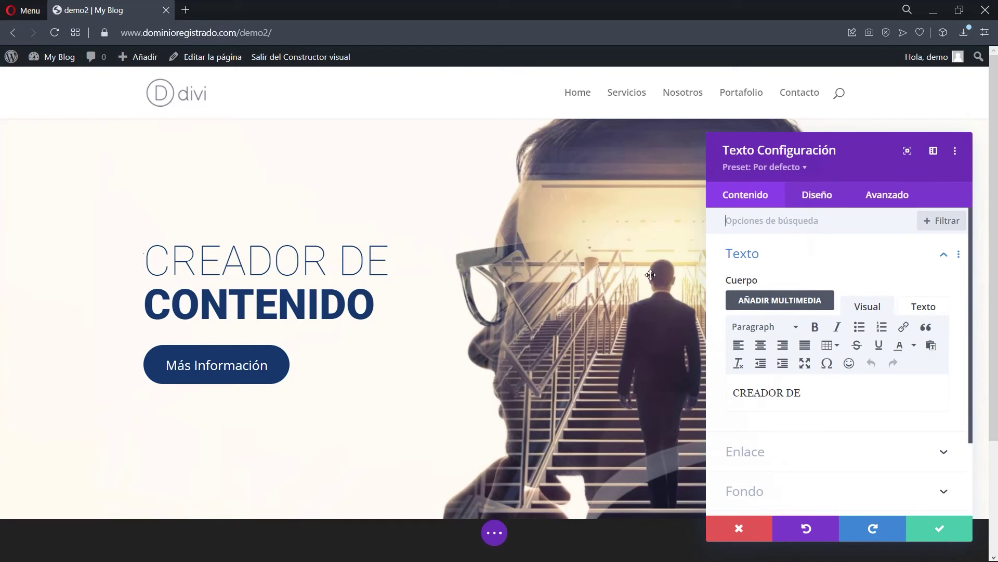
left_click(817, 195)
left_click(795, 258)
scroll(819, 371, "down", 10)
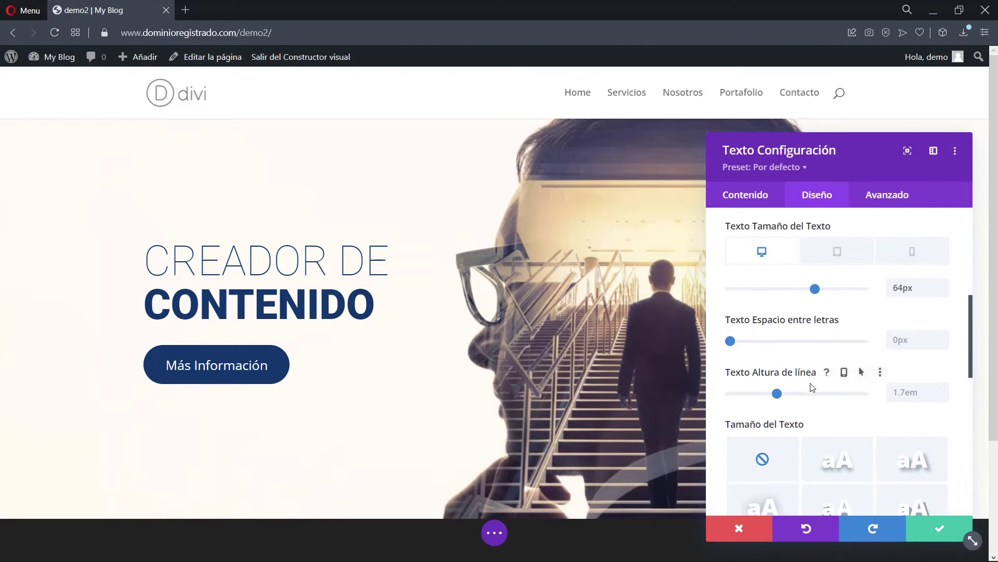
mouse_move(794, 376)
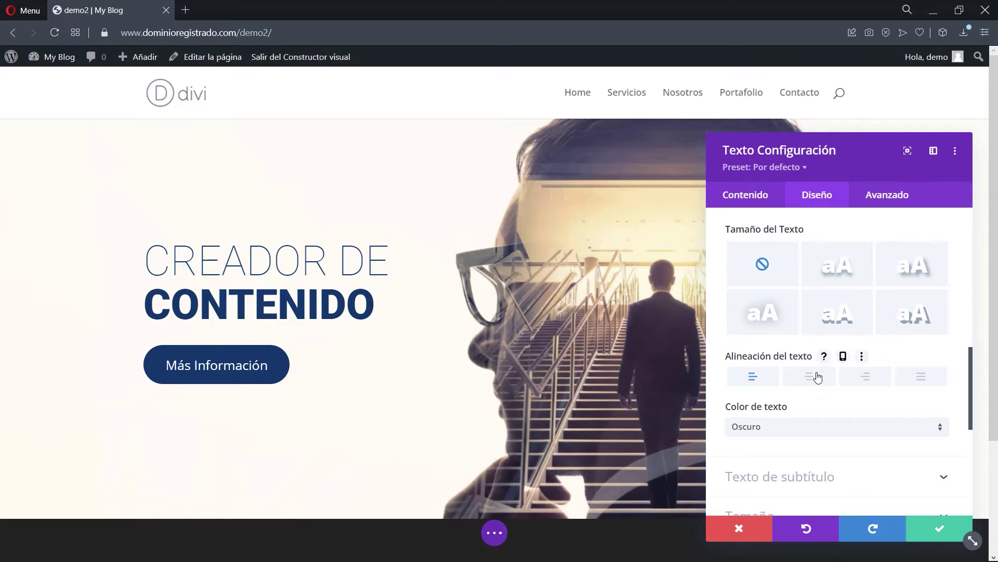
left_click(843, 356)
left_click(907, 381)
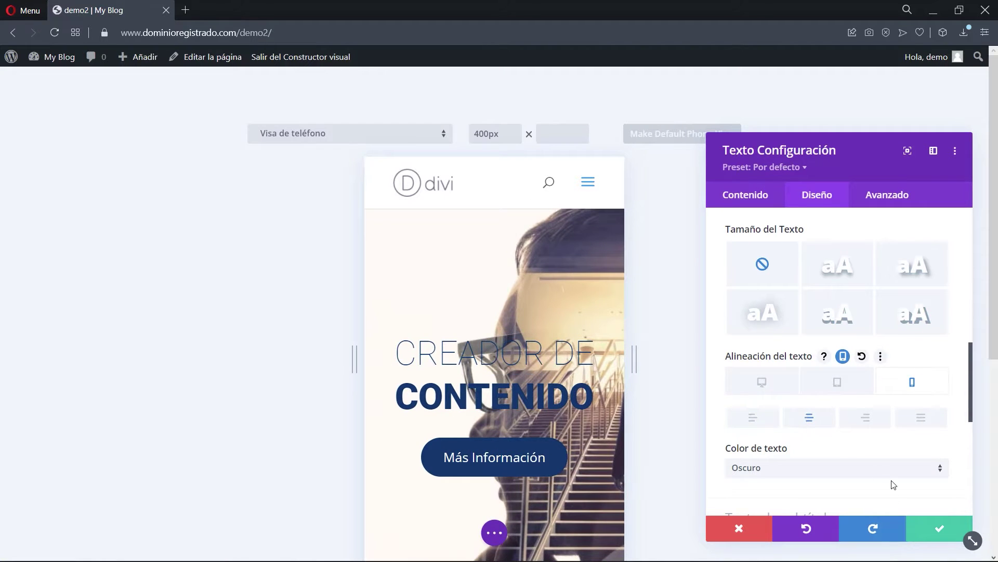
left_click(922, 532)
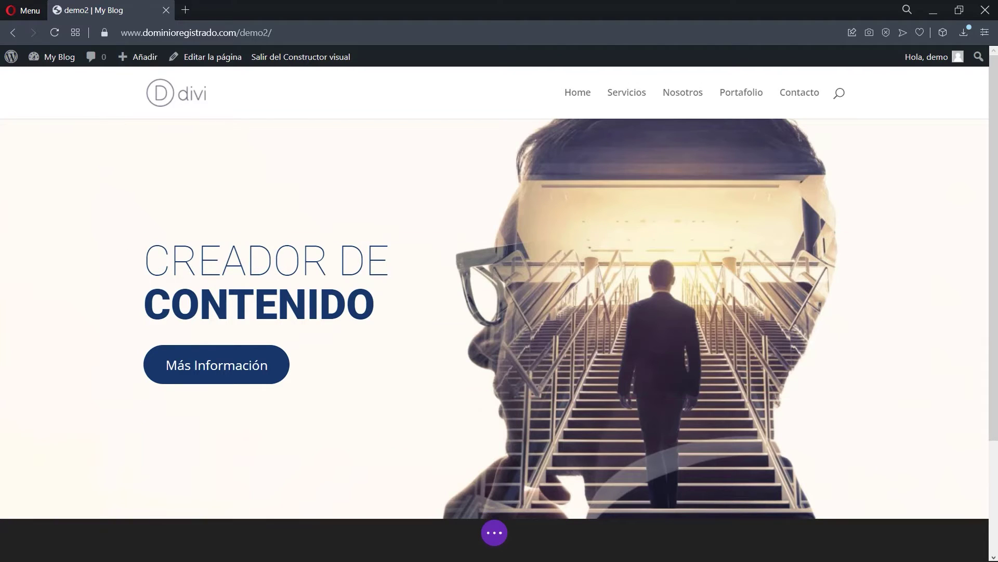
scroll(350, 403, "down", 2)
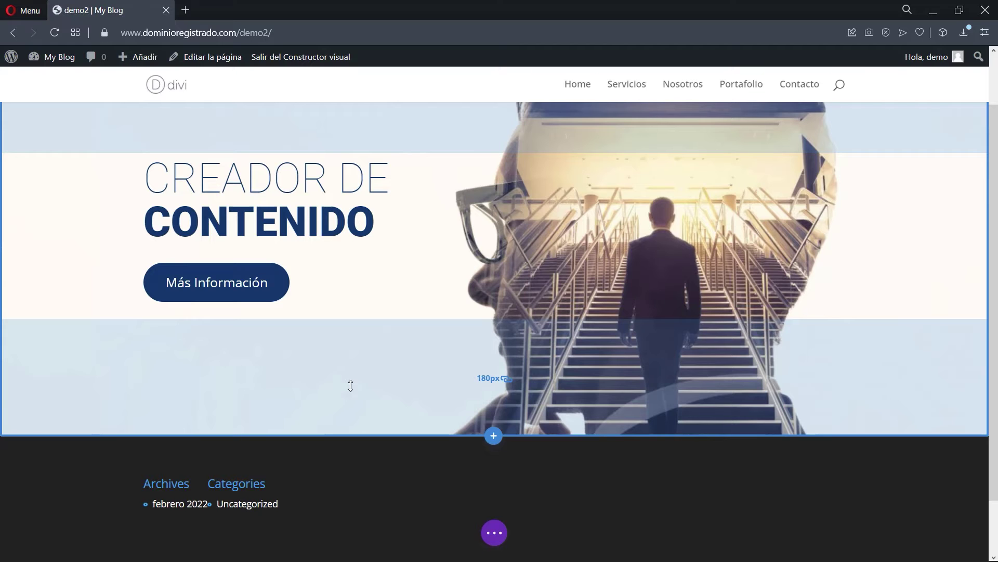
left_click_drag(350, 385, 341, 384)
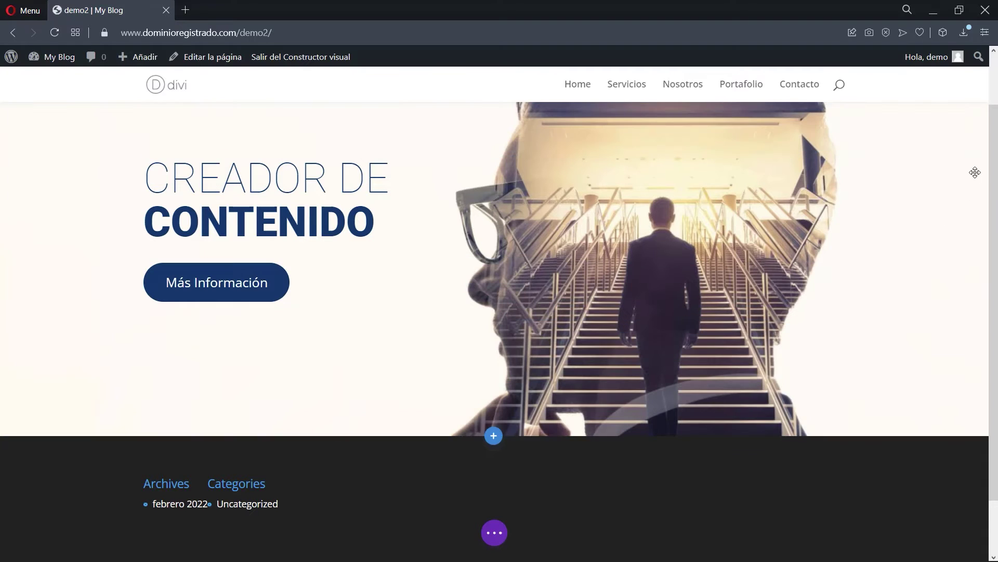
scroll(992, 104, "up", 2)
Add a new regular section below the hero section with a row of five equal columns
scroll(991, 104, "down", 1)
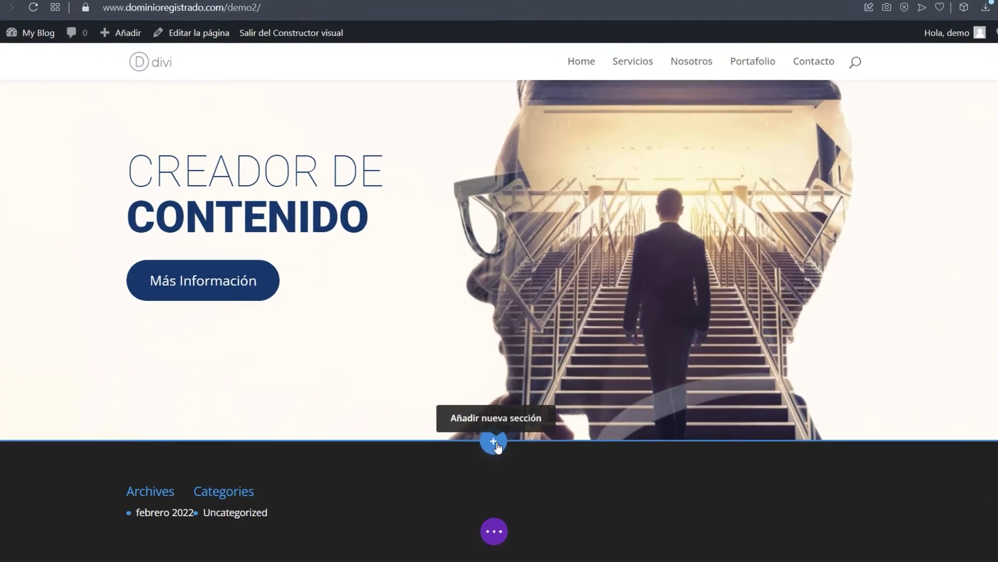
left_click(497, 450)
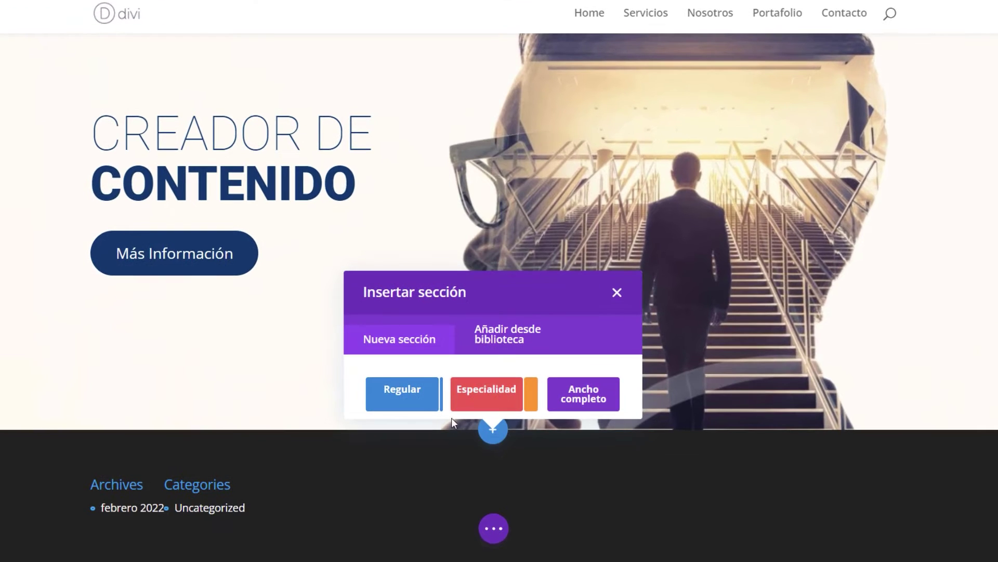
left_click(415, 395)
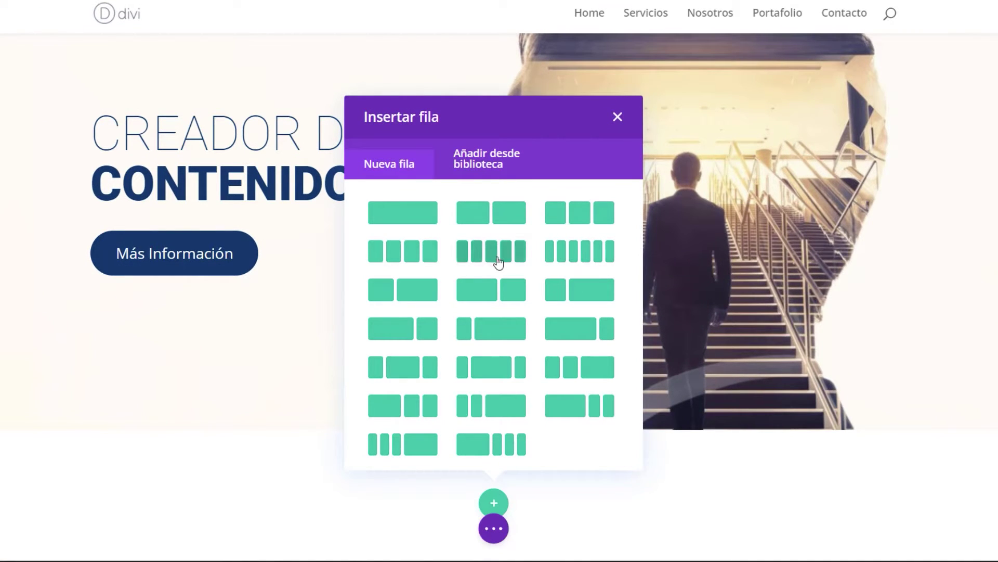
left_click(498, 261)
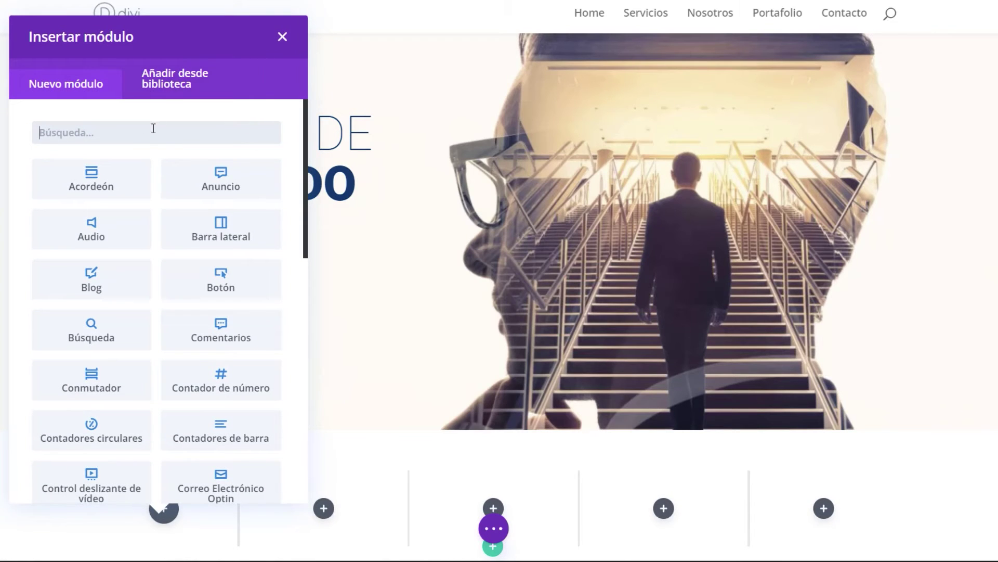
Insert an Imagen module into the first column of the new five-column row
type("fo")
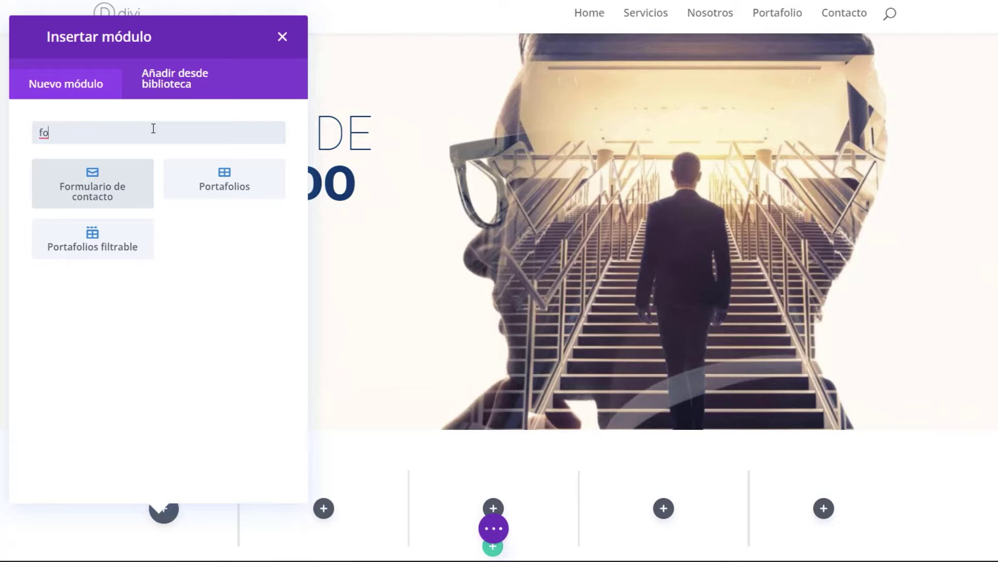
key("BackSpace")
key("BackSpace")
type("im")
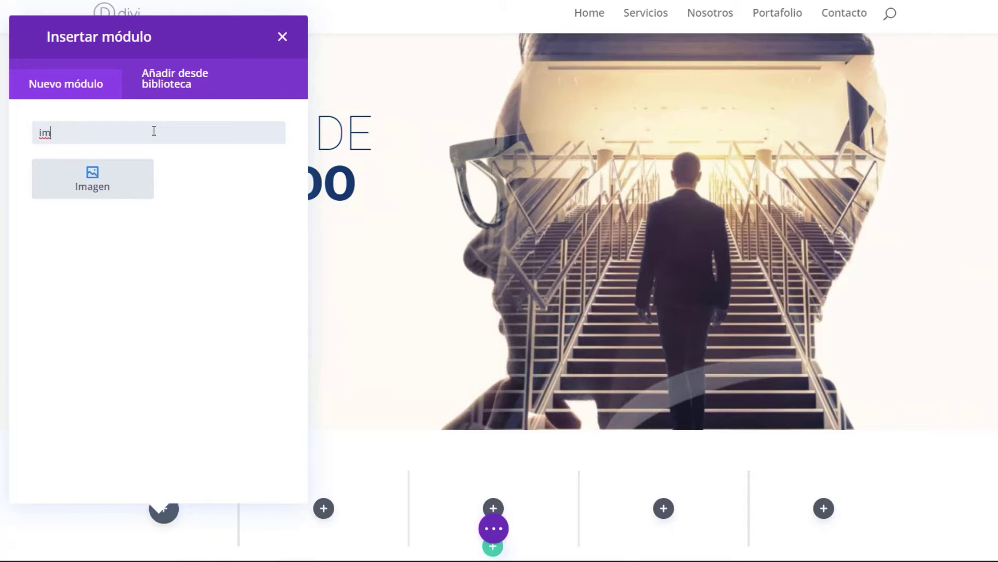
left_click(90, 191)
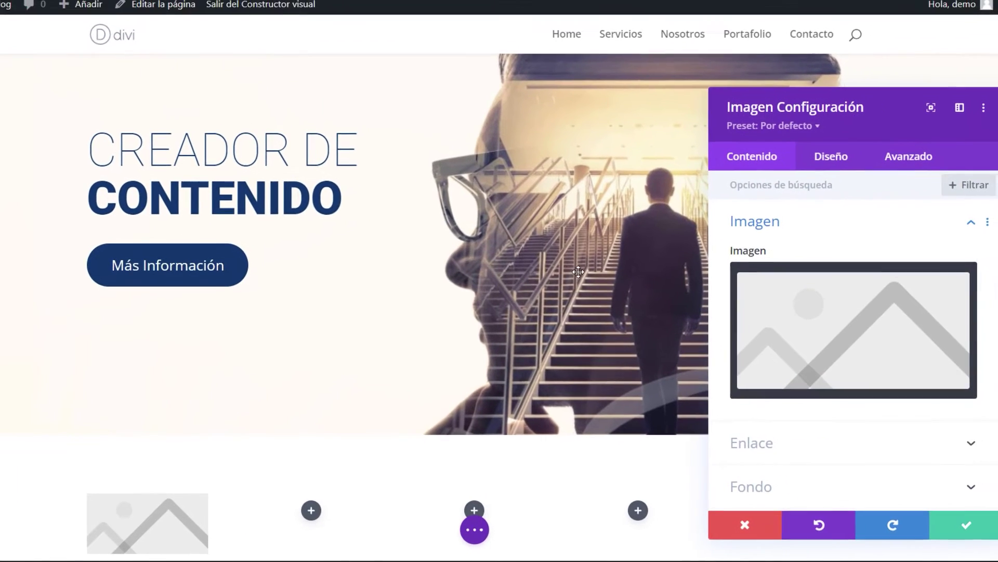
Open the media library for the new image module, load more items and browse to the company logos
left_click(868, 311)
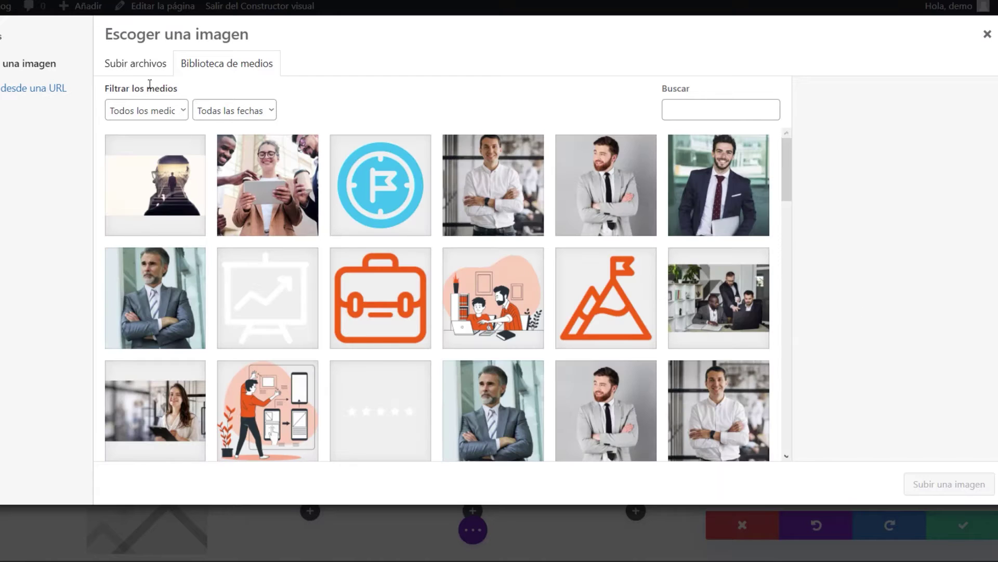
scroll(453, 242, "down", 2)
scroll(330, 205, "up", 1)
scroll(327, 207, "down", 4)
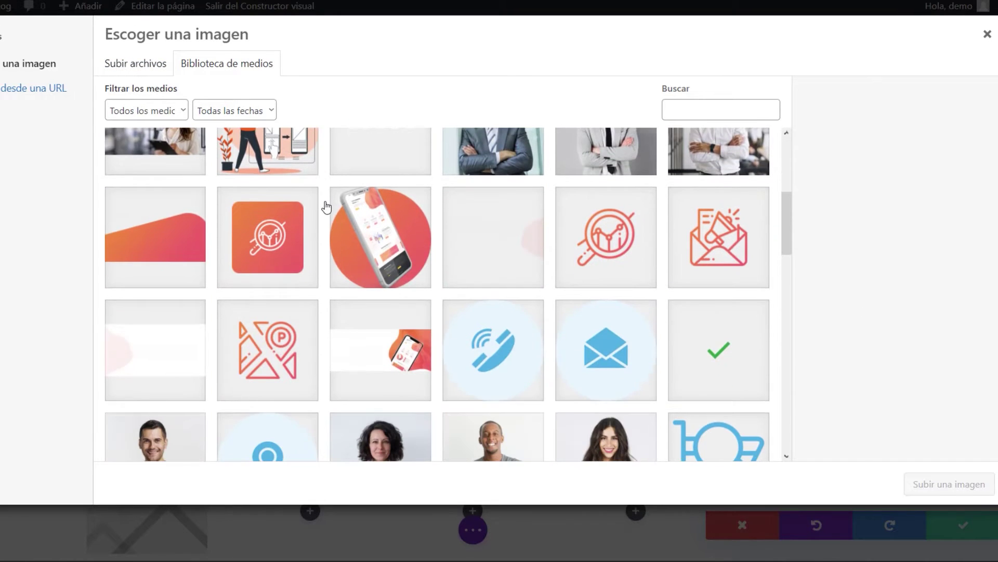
scroll(326, 206, "down", 8)
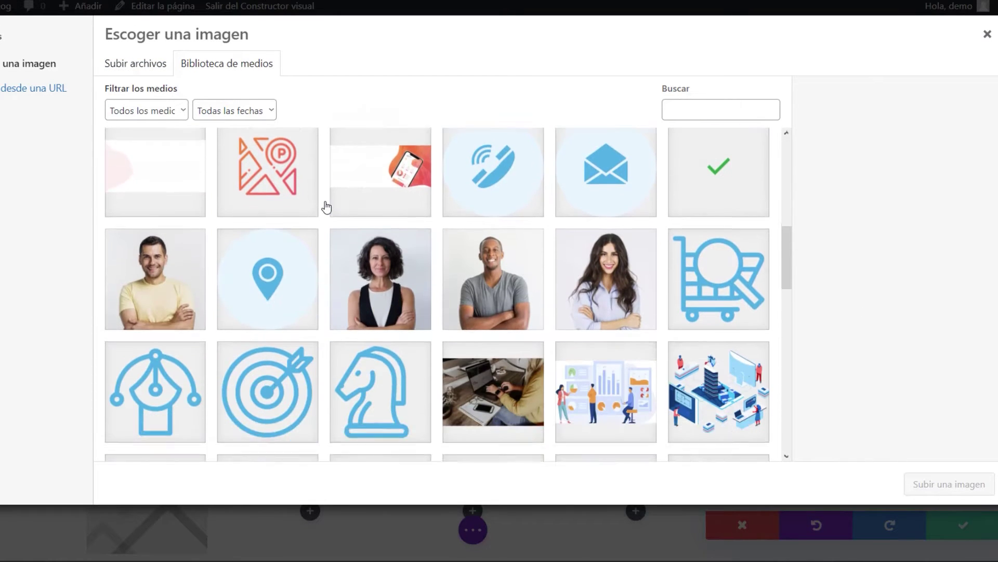
left_click_drag(792, 293, 802, 147)
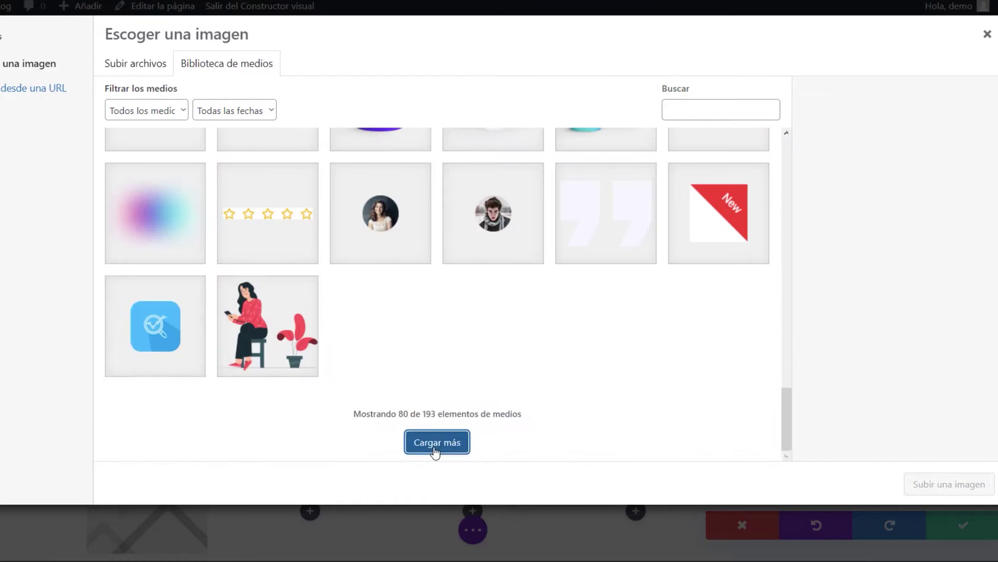
left_click(436, 446)
scroll(451, 380, "down", 10)
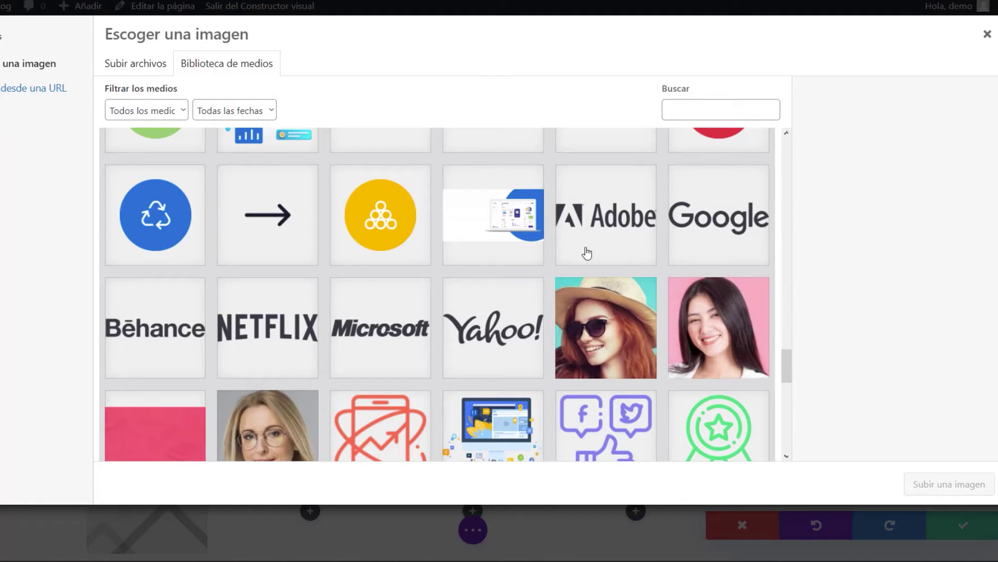
Check the pixel dimensions of the Adobe logo in its attachment details
left_click(612, 212)
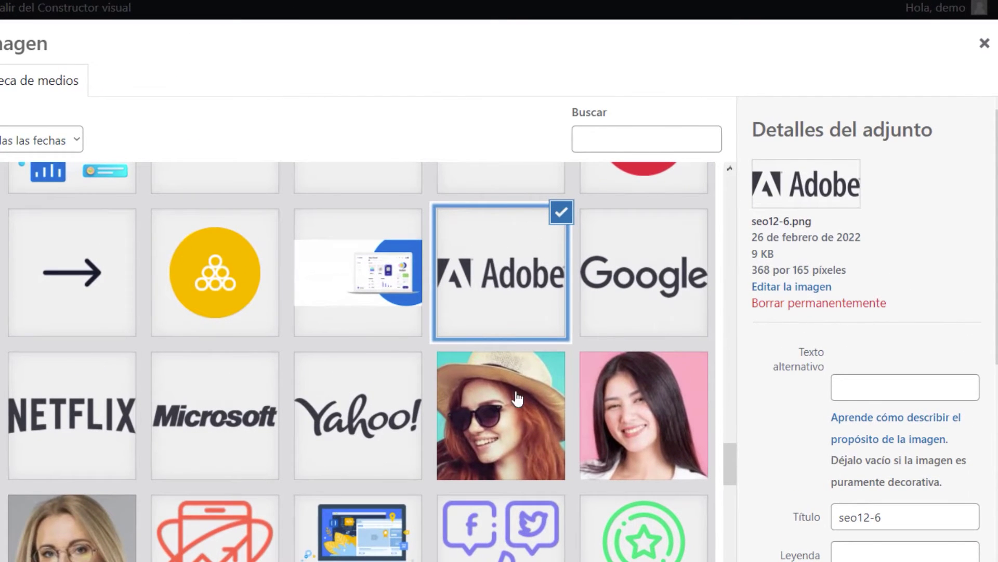
left_click_drag(754, 270, 856, 274)
left_click(869, 275)
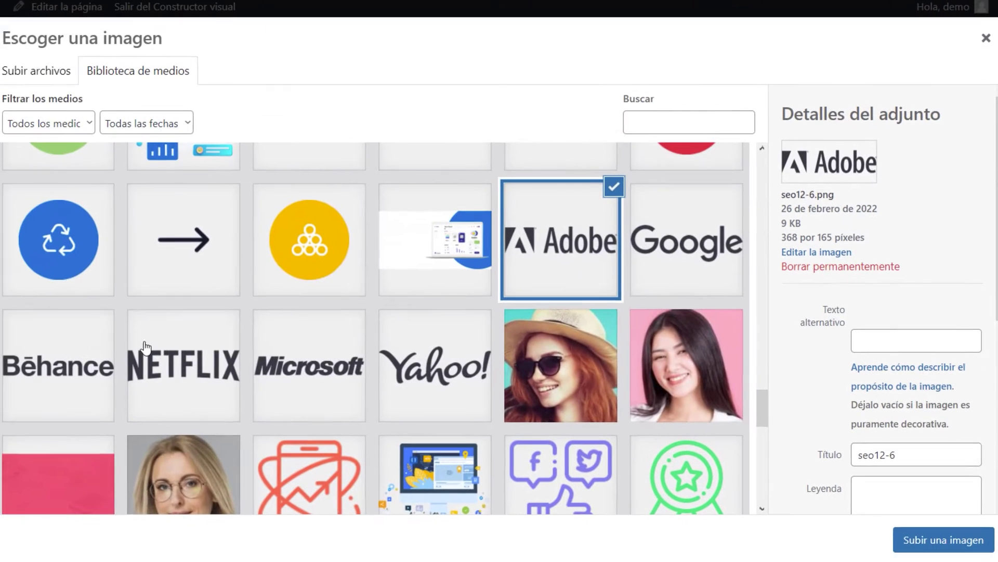
Select the Bēhance logo for the image module and check its pixel dimensions
left_click(102, 370)
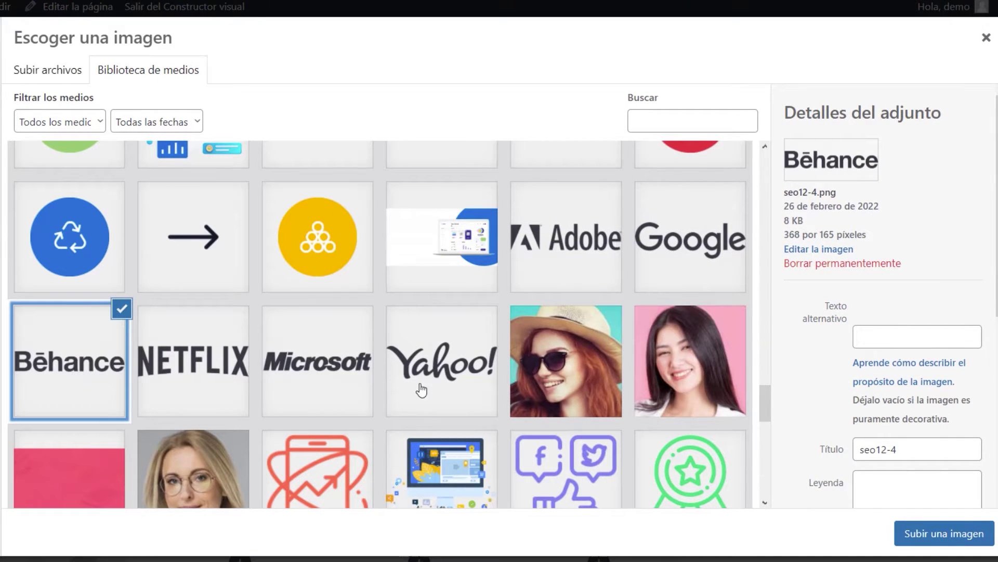
left_click_drag(775, 241, 834, 235)
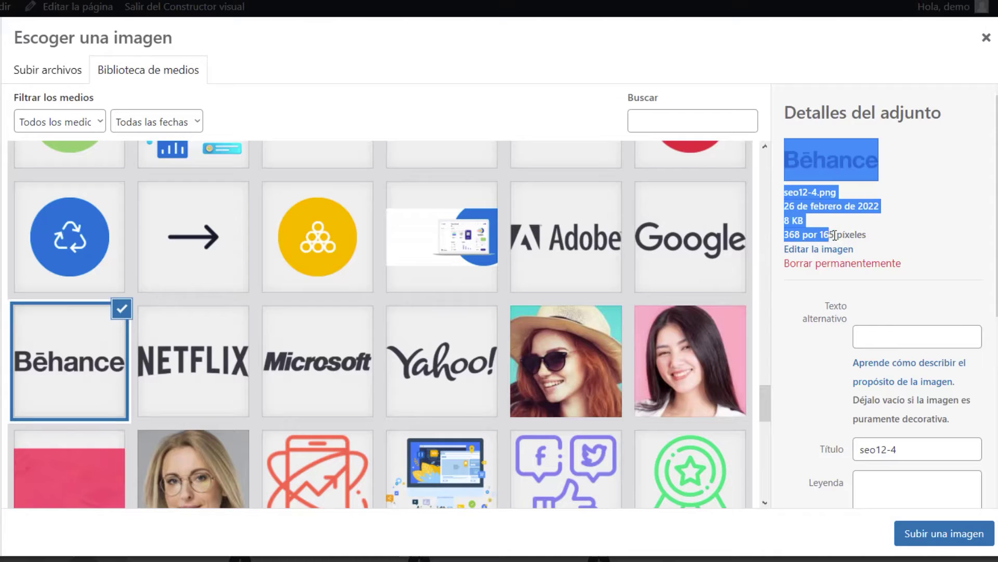
left_click(784, 241)
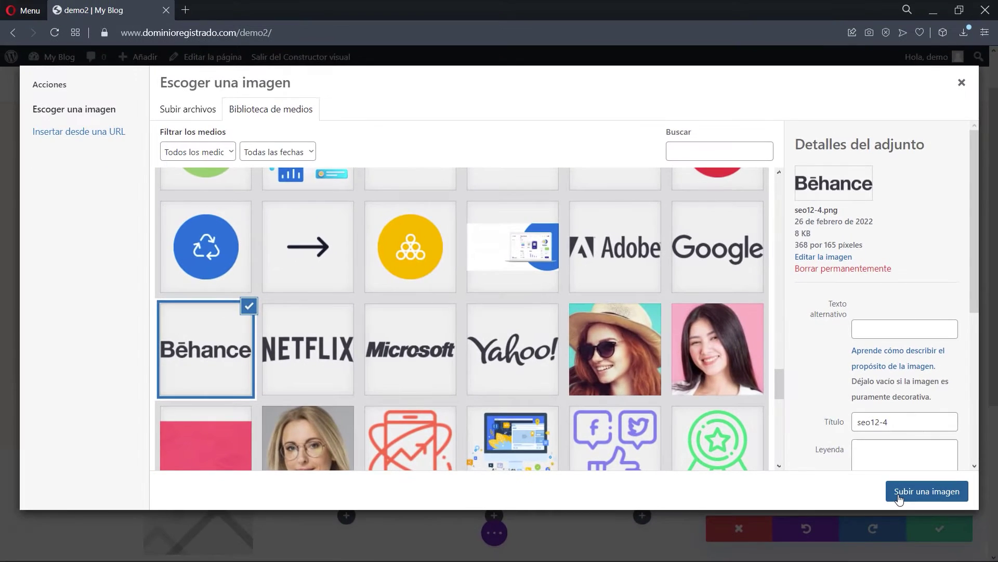
Apply the Bēhance logo to the image module in the first column, save it, and duplicate that module four times
left_click(911, 538)
scroll(483, 394, "down", 3)
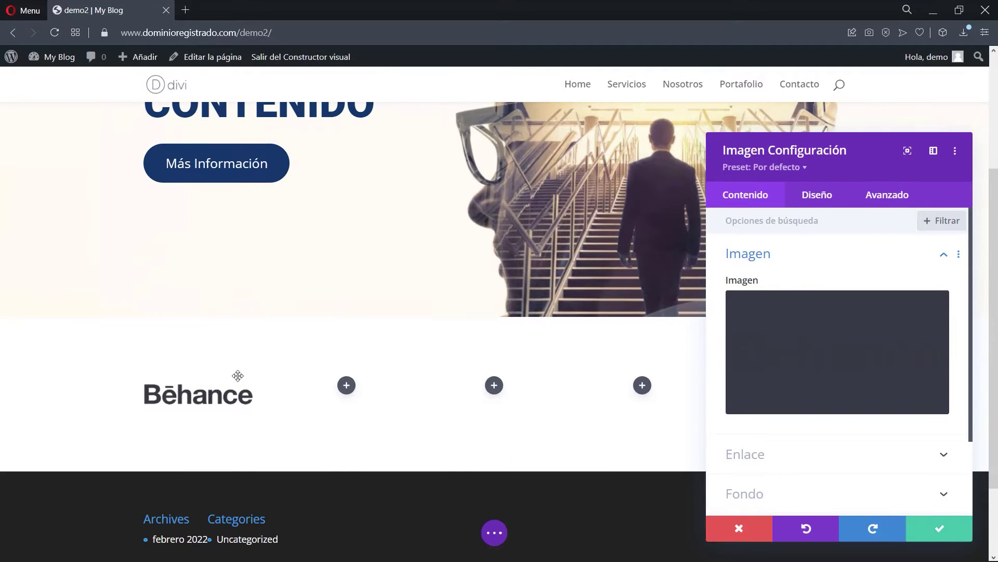
mouse_move(239, 397)
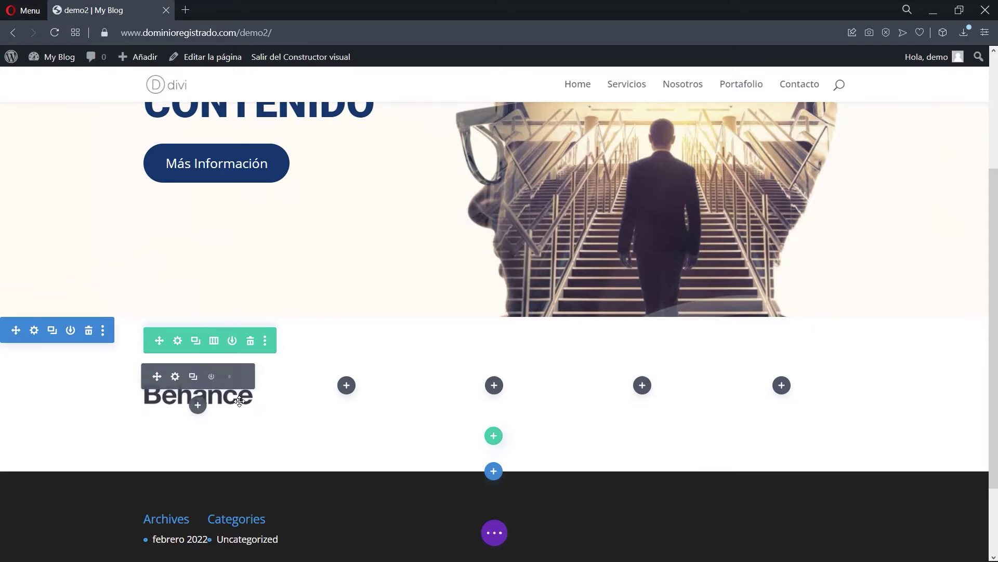
left_click(193, 380)
left_click(193, 380)
left_click(193, 380)
scroll(196, 379, "down", 3)
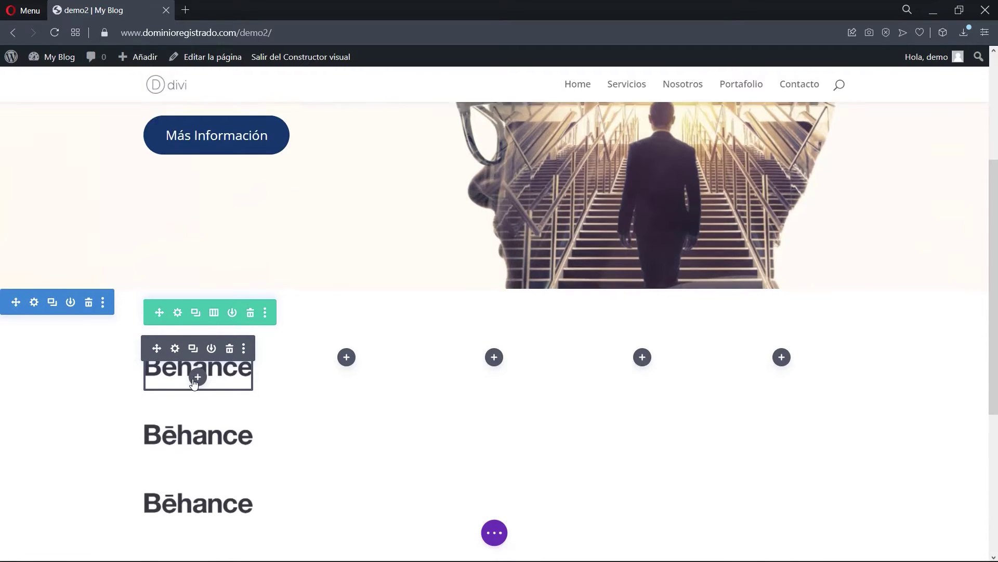
left_click(193, 248)
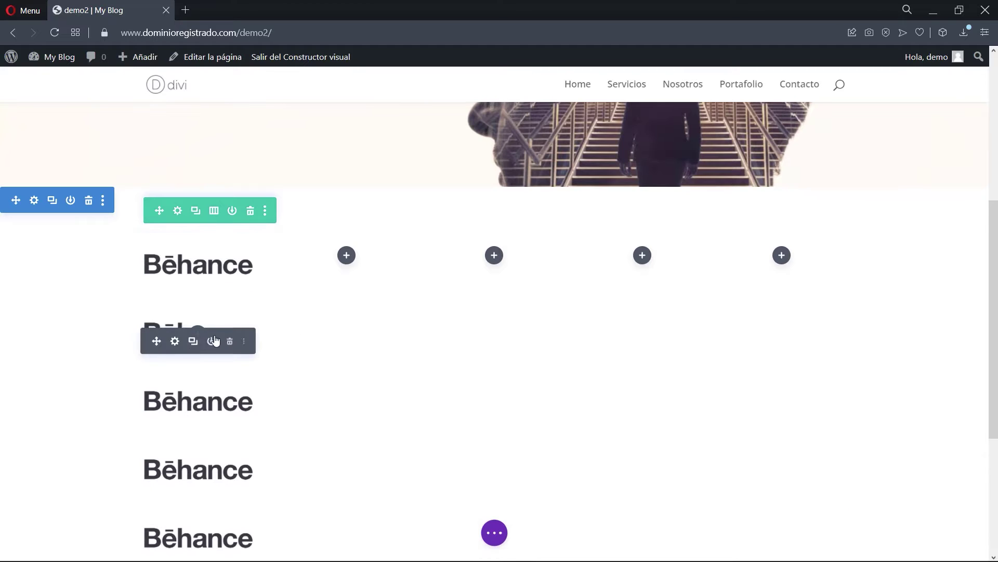
Move the four duplicated Bēhance image modules into the row's empty columns, one in each
left_click_drag(154, 318, 341, 255)
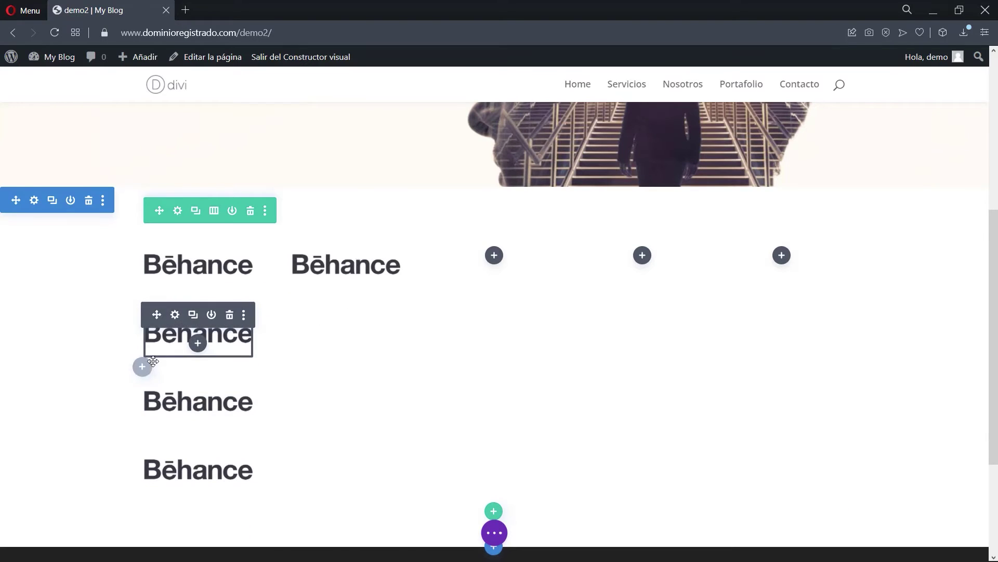
left_click_drag(155, 318, 757, 257)
left_click_drag(154, 312, 632, 262)
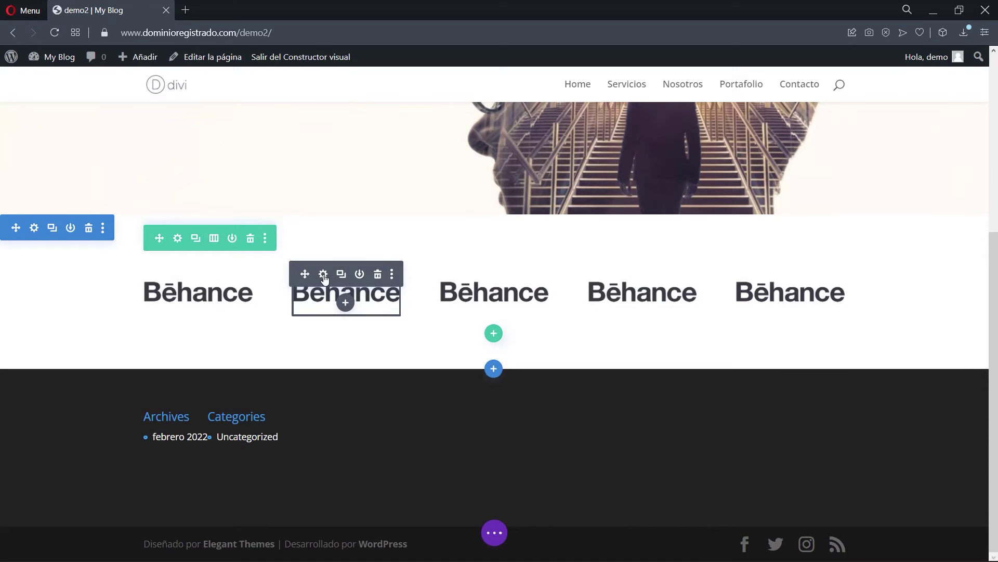
Replace the image in the second column with the Google logo from the media library and save the module
left_click(324, 275)
left_click(824, 337)
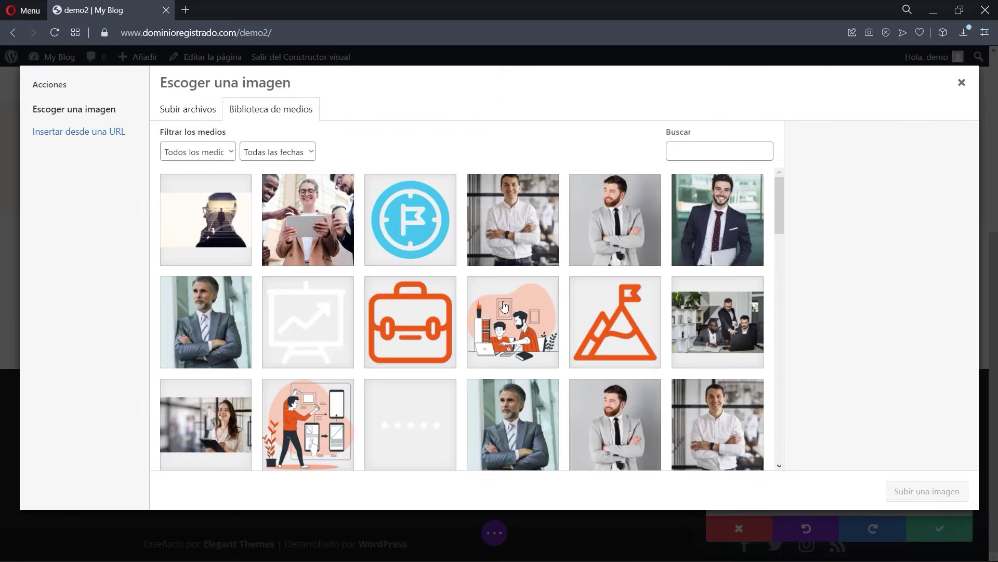
scroll(518, 299, "down", 10)
scroll(461, 354, "down", 10)
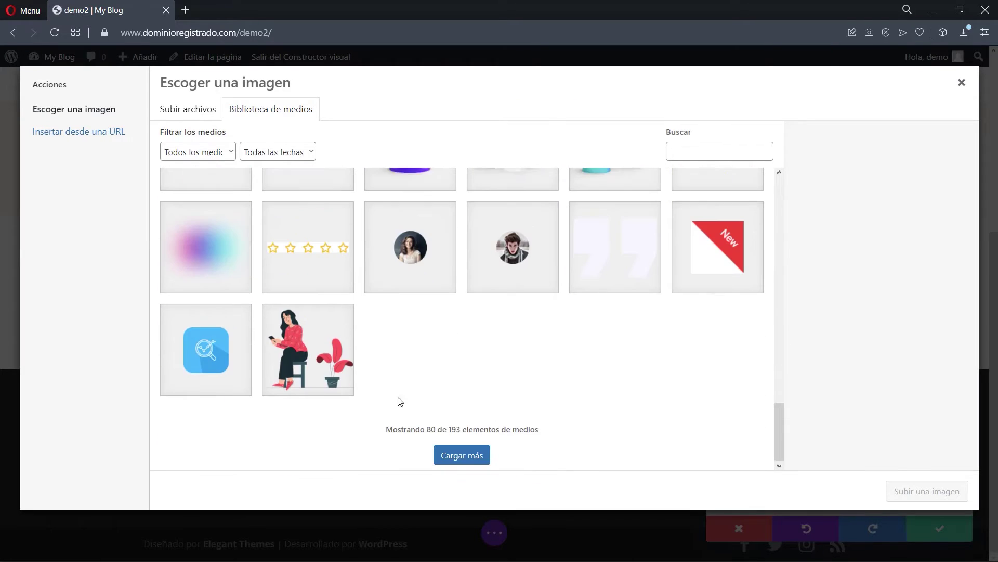
left_click(457, 456)
scroll(452, 364, "down", 15)
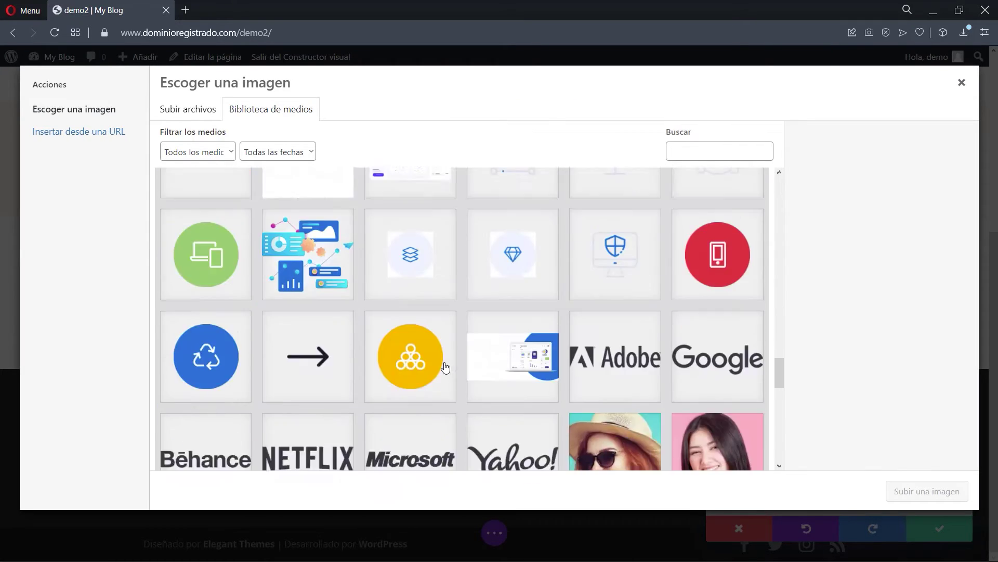
left_click(707, 253)
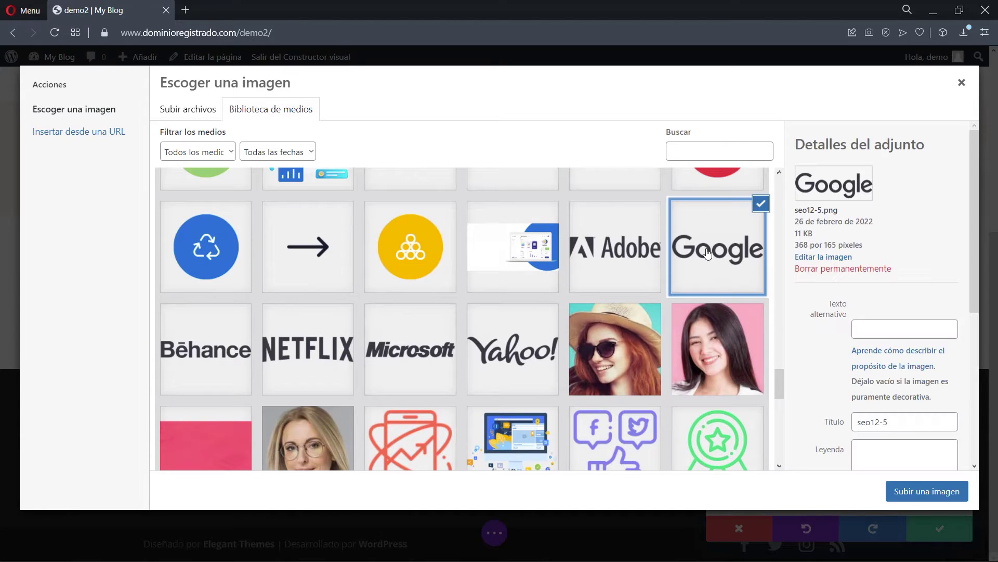
left_click(918, 498)
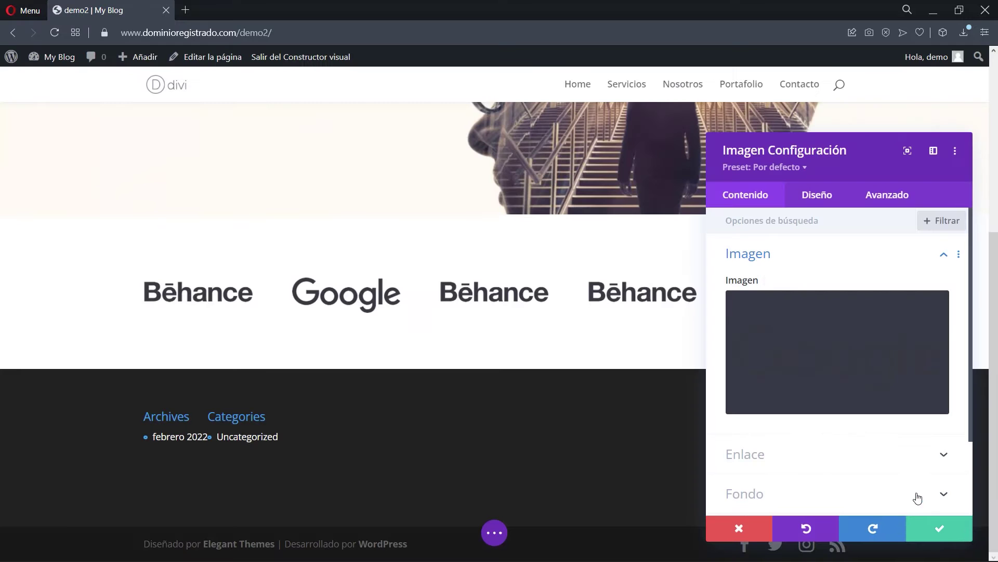
left_click(935, 533)
Replace the image in the third column with the Adobe logo from the media library and save the module
left_click(482, 281)
left_click(778, 310)
scroll(533, 262, "down", 10)
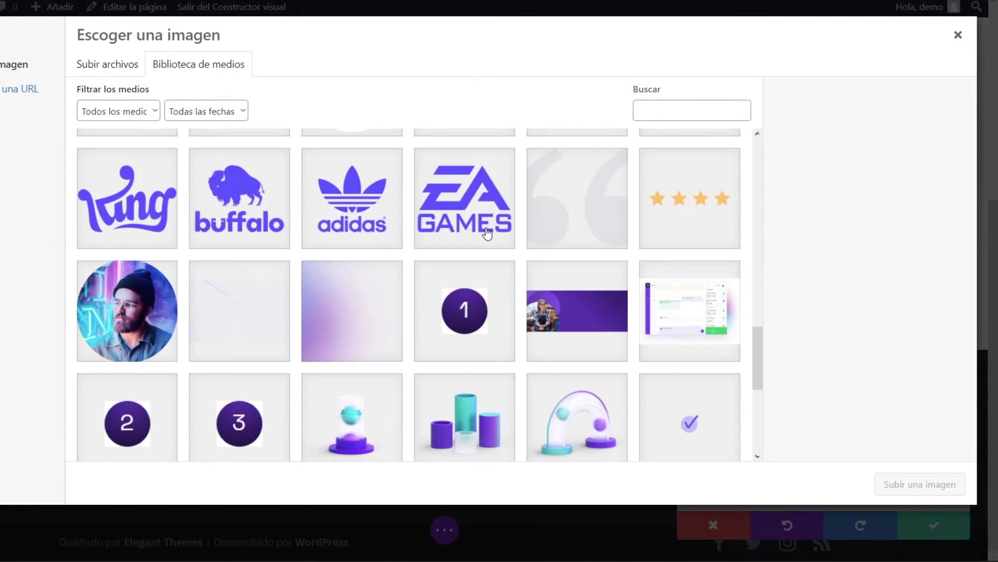
scroll(487, 234, "down", 5)
left_click(574, 227)
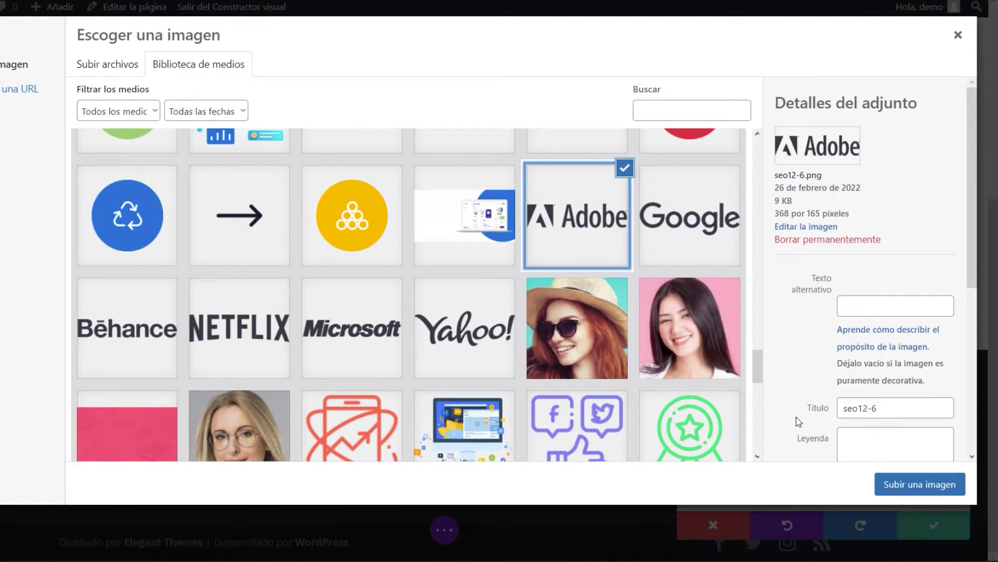
left_click(903, 485)
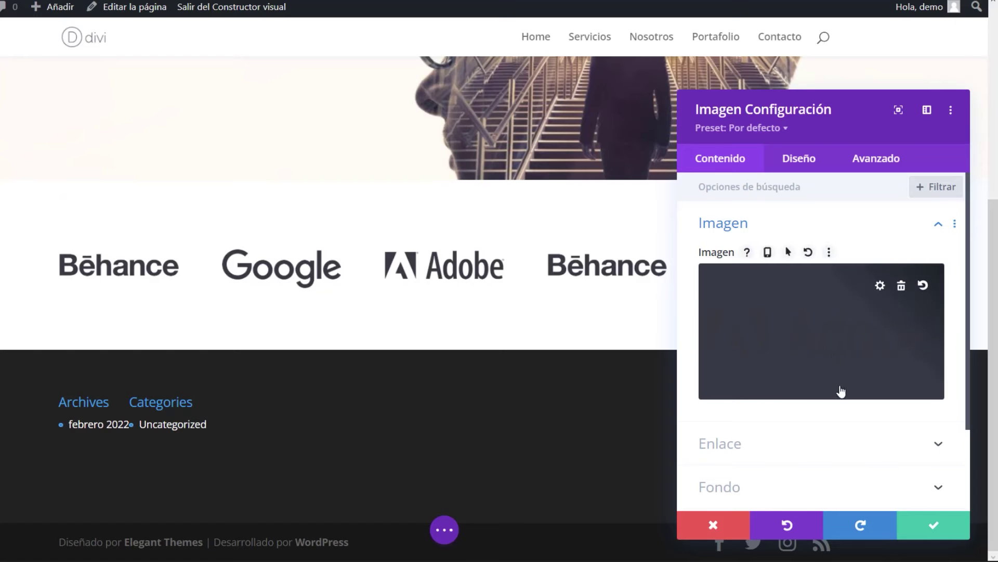
left_click(933, 525)
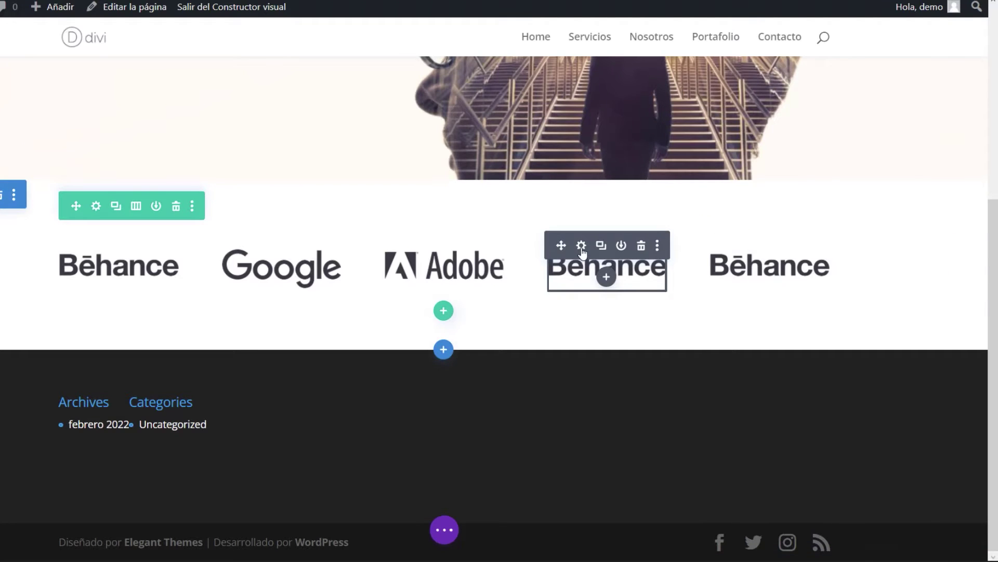
Replace the image in the fourth column with the Microsoft logo from the media library and save the module
left_click(581, 247)
left_click(784, 301)
scroll(489, 338, "down", 5)
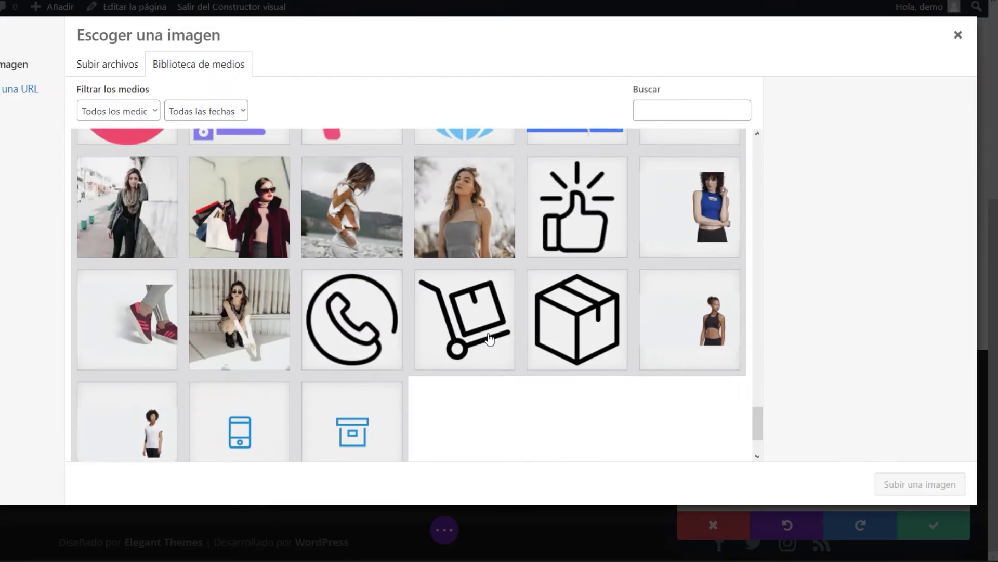
scroll(489, 338, "up", 5)
left_click(352, 366)
left_click(911, 487)
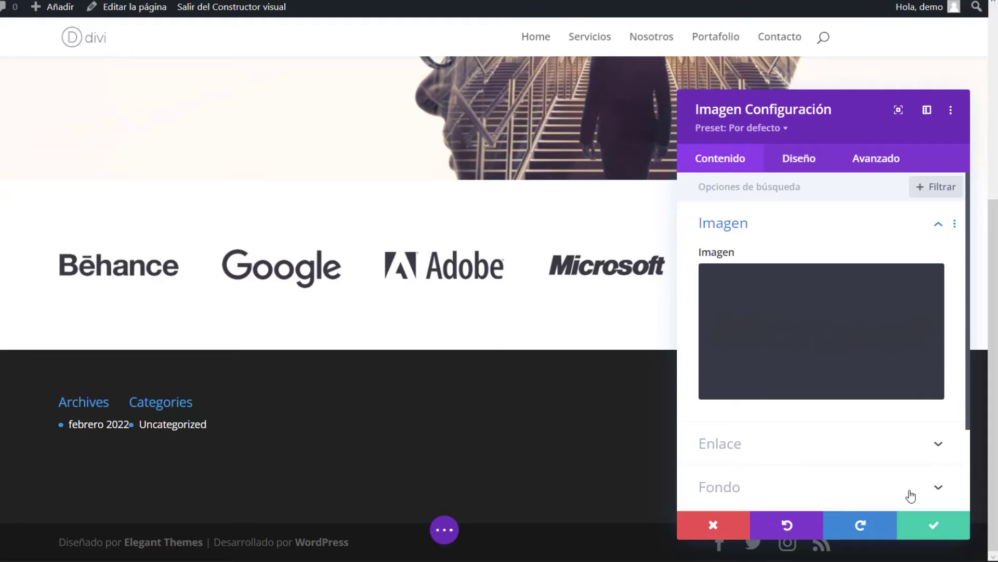
left_click_drag(808, 125, 313, 62)
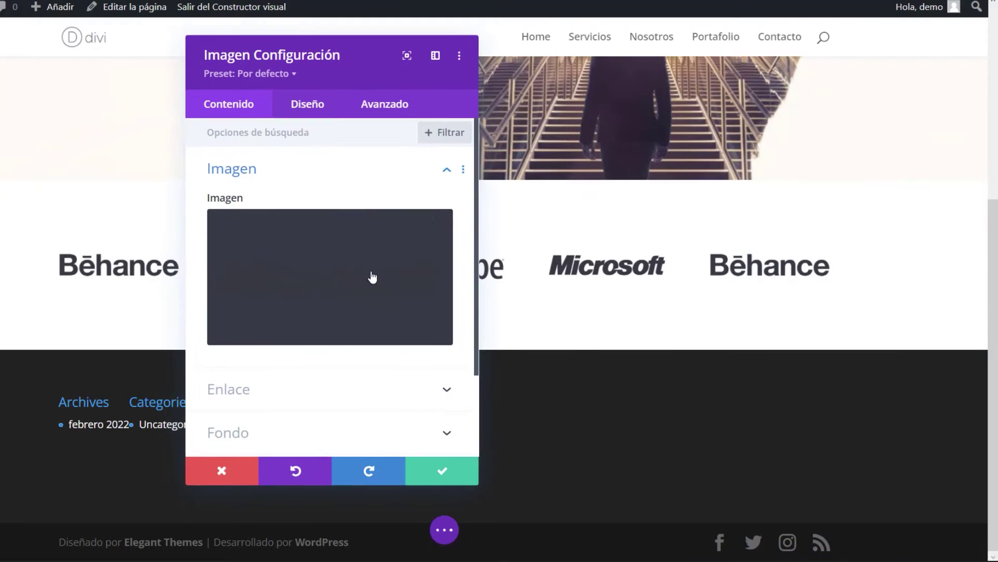
left_click(437, 471)
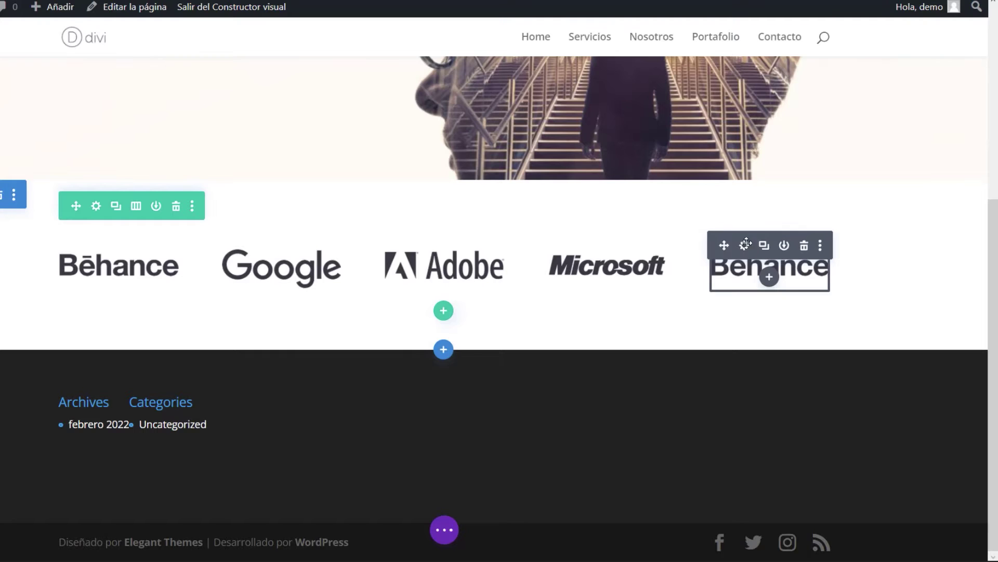
Replace the image in the fifth column with the Yahoo! logo from the media library and save the module
left_click(746, 245)
left_click(369, 291)
scroll(368, 276, "down", 20)
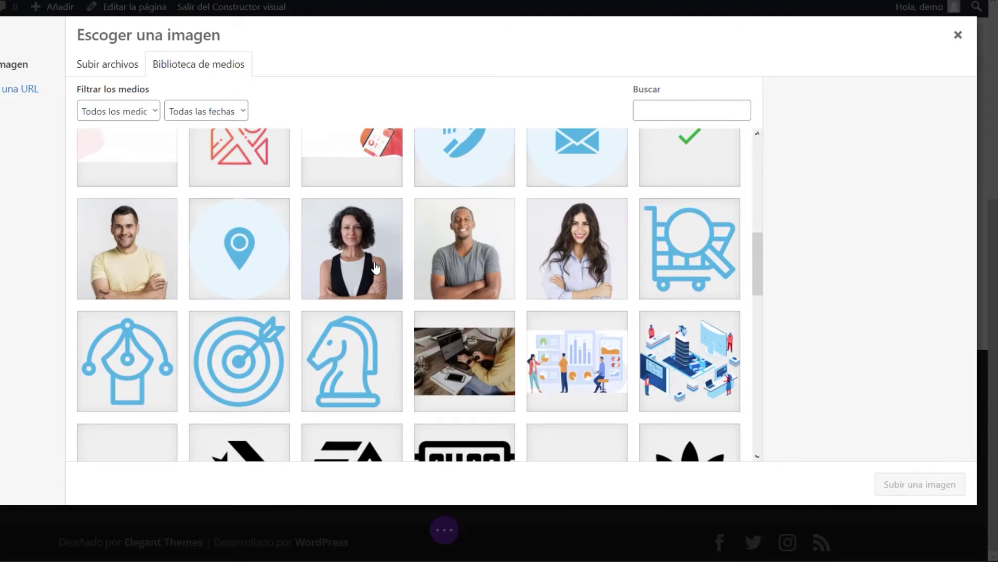
left_click(429, 447)
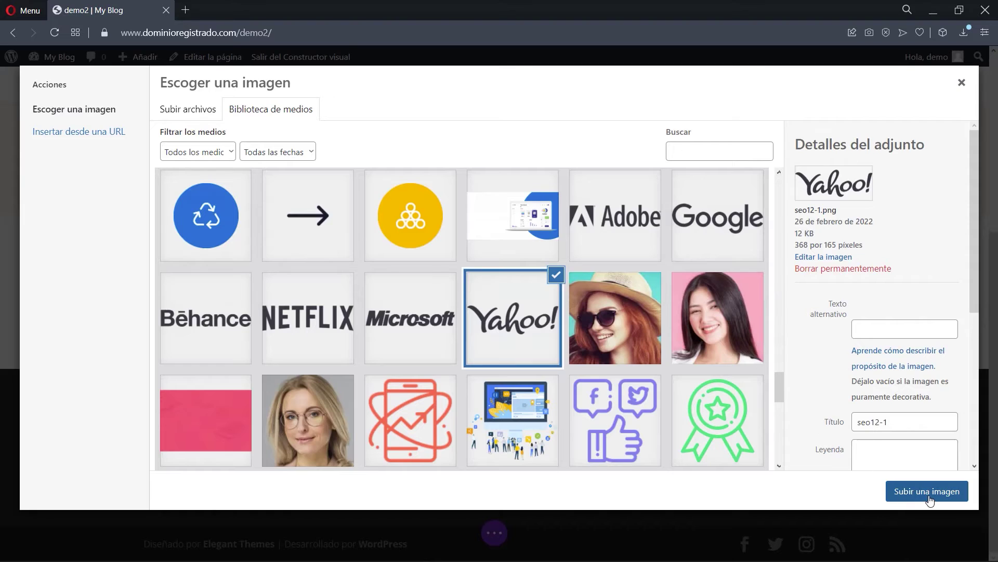
left_click(928, 492)
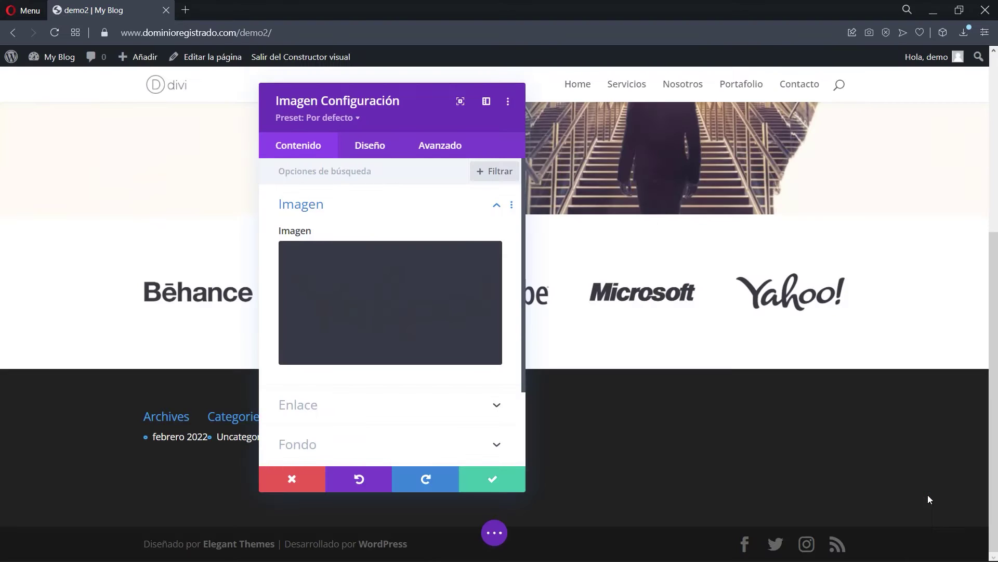
left_click(493, 478)
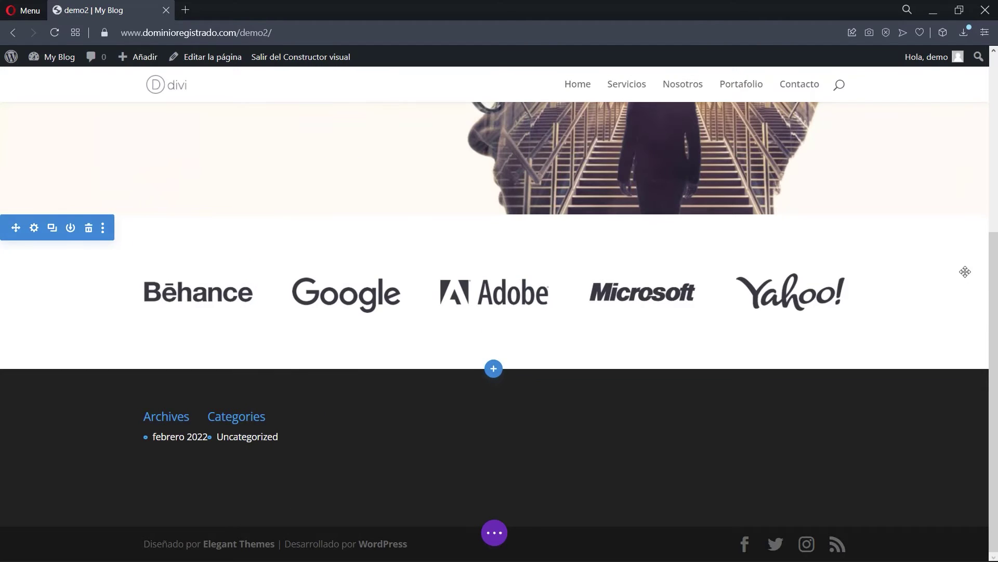
Review how the row of company logos sits beneath the hero section with its heading and button
scroll(995, 266, "up", 3)
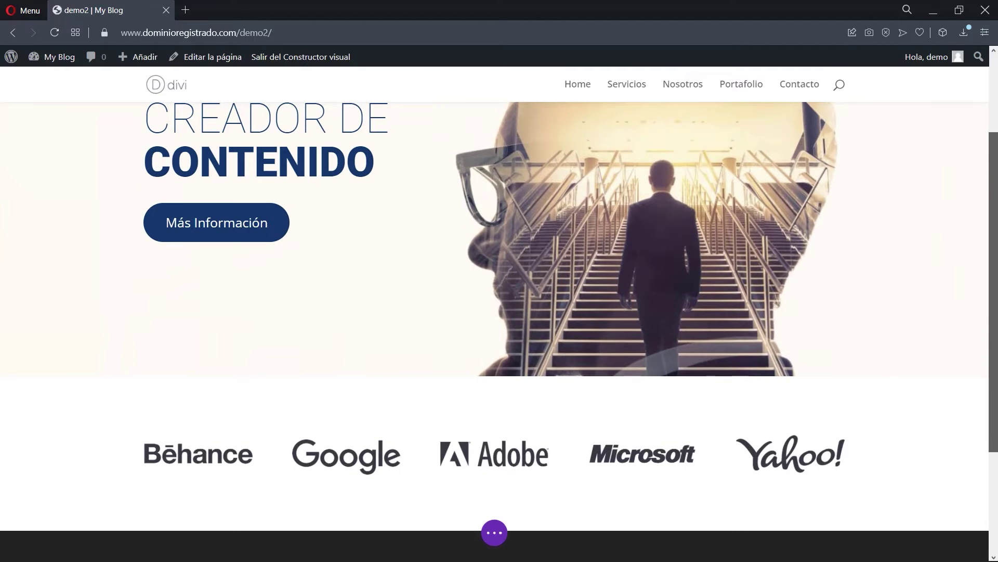
scroll(495, 312, "up", 1)
scroll(494, 312, "down", 2)
scroll(499, 312, "up", 1)
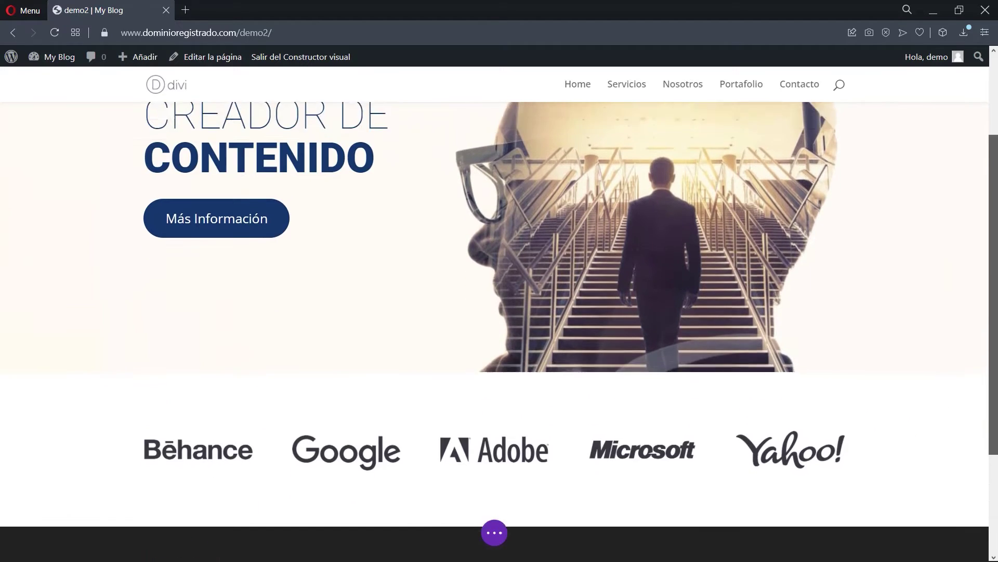
scroll(499, 312, "down", 2)
mouse_move(246, 375)
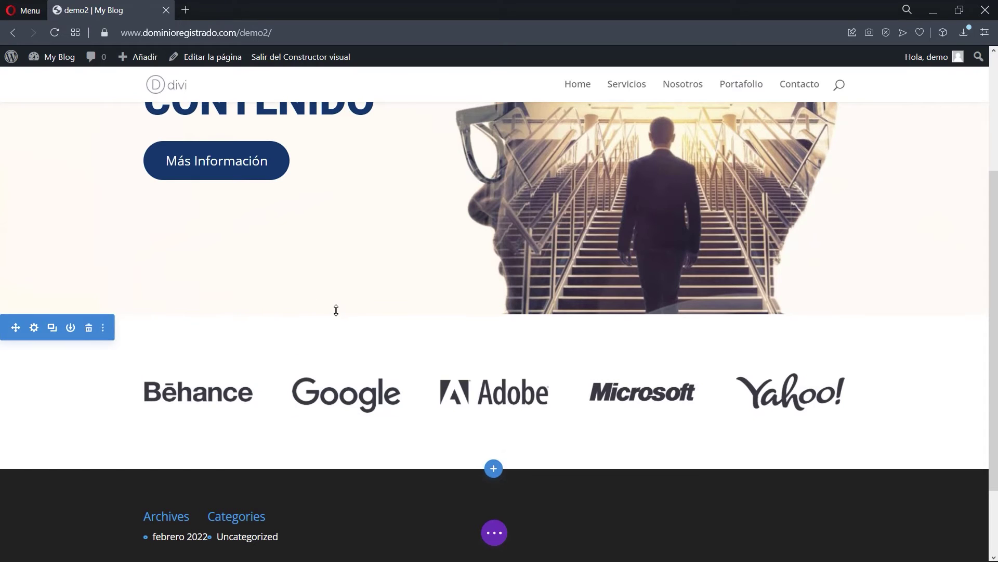
mouse_move(290, 368)
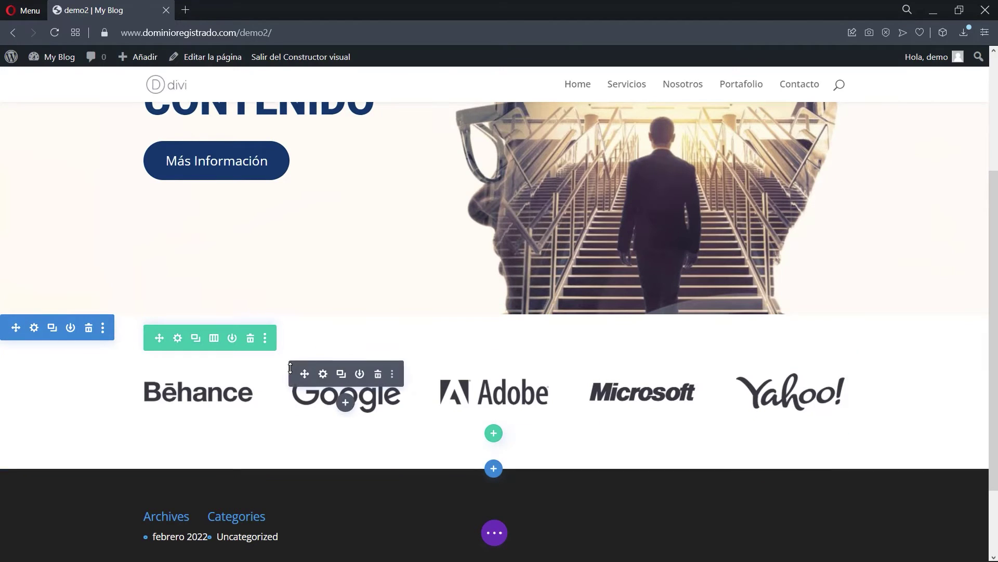
scroll(323, 355, "up", 4)
scroll(329, 330, "down", 3)
scroll(352, 236, "up", 3)
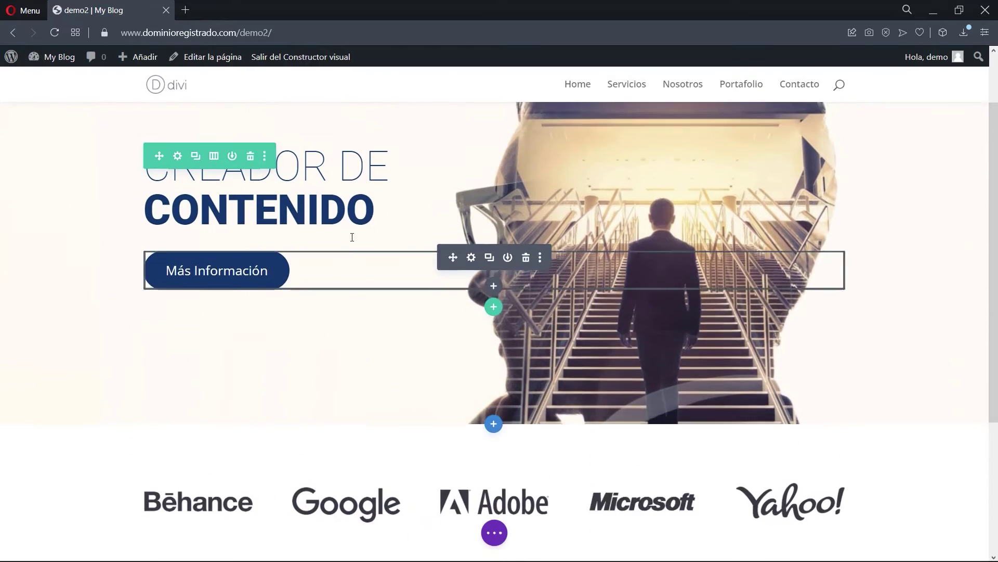
Insert a one-column row without any module below the Más Información button in the hero section
scroll(447, 312, "down", 2)
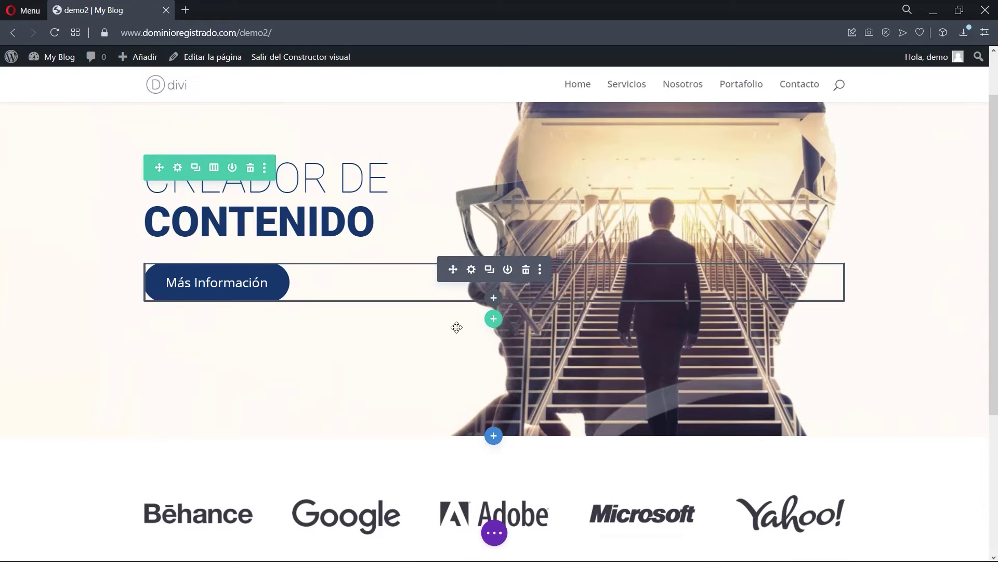
left_click(494, 319)
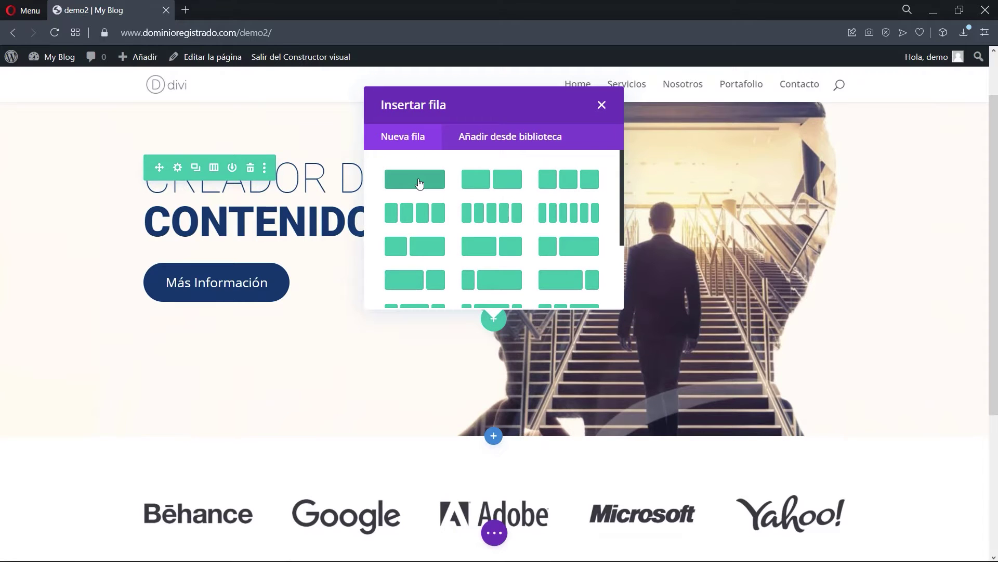
left_click(419, 183)
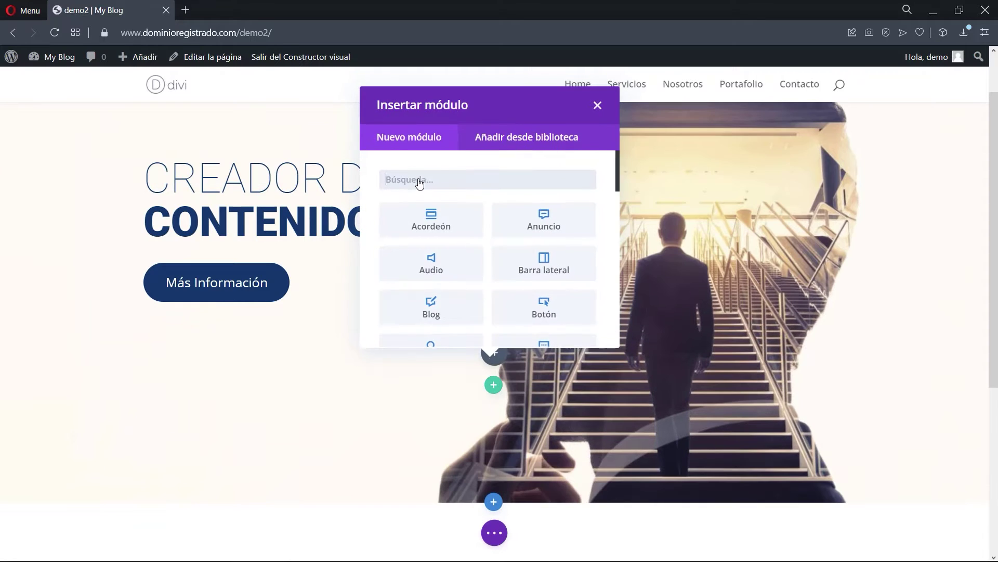
left_click(596, 106)
scroll(452, 291, "down", 3)
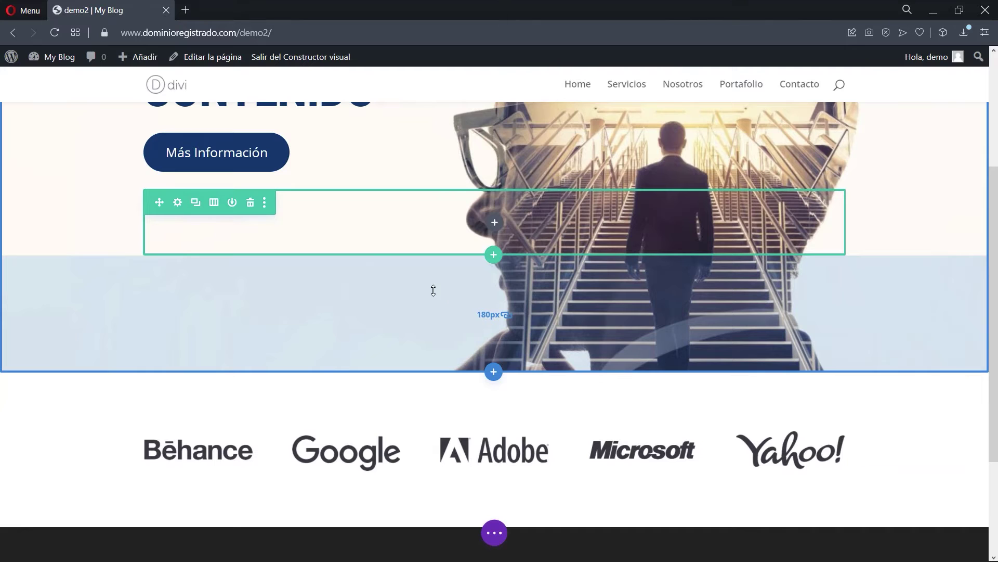
Move the five-logo row into the hero section below the button and delete the empty one-column row there
mouse_move(322, 424)
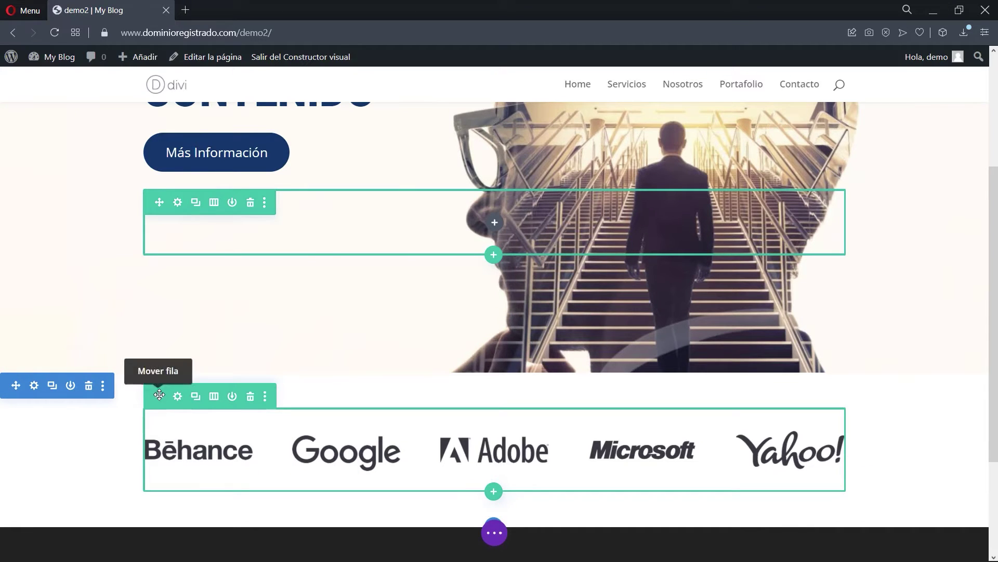
left_click_drag(159, 395, 205, 267)
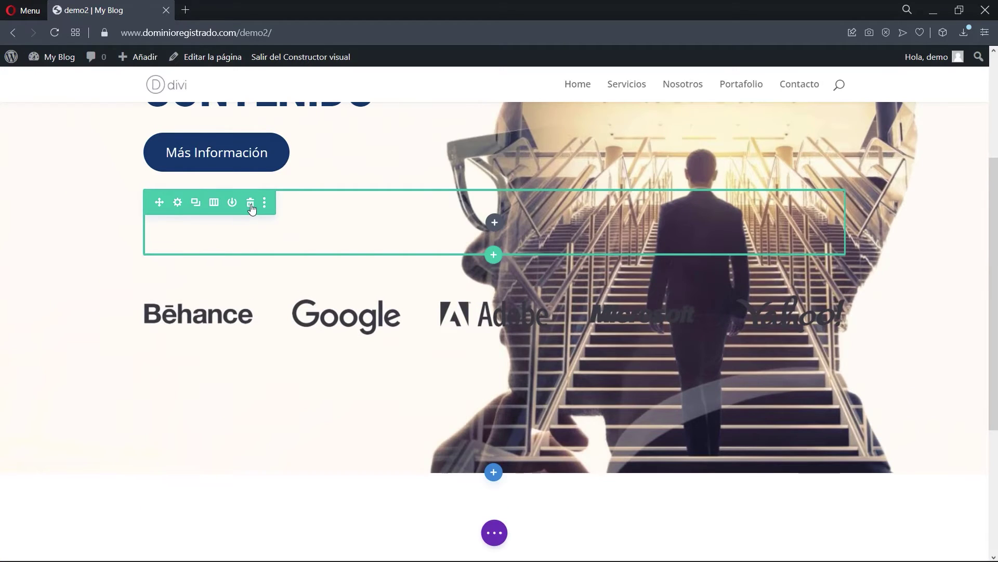
left_click(250, 204)
scroll(404, 312, "up", 4)
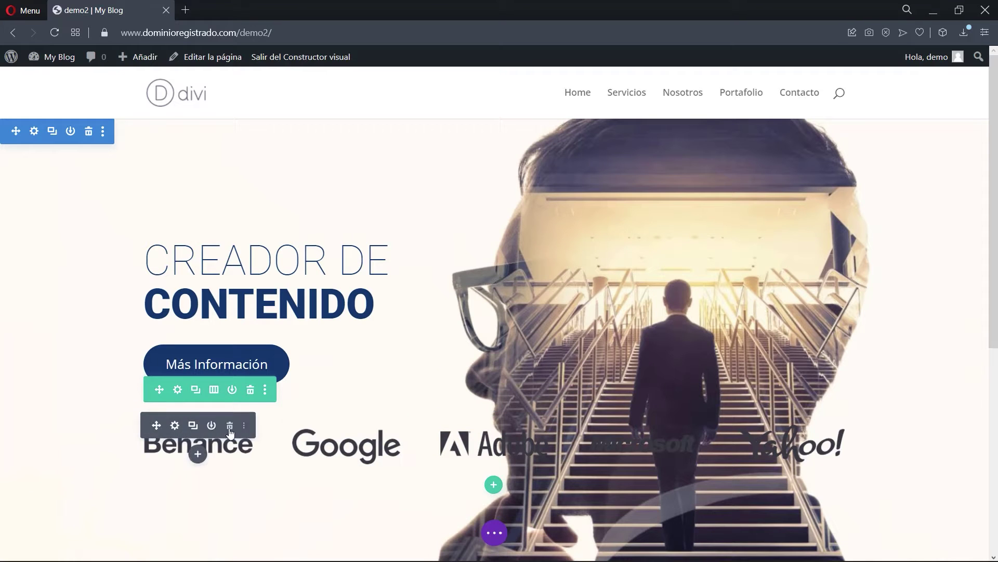
Set the logo row's linked top and bottom padding to 45 px and save the row settings
left_click(177, 389)
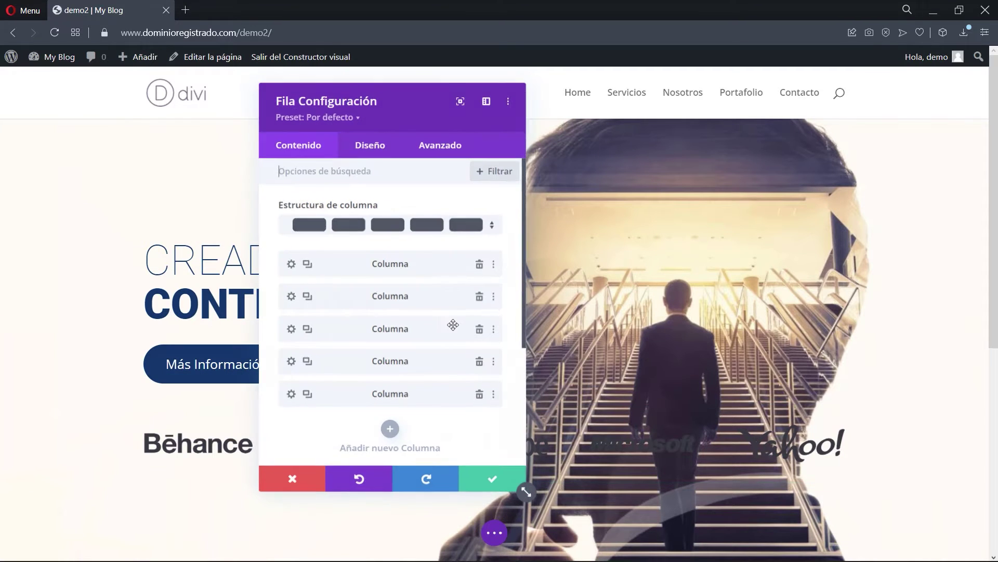
left_click(370, 145)
left_click_drag(390, 107, 673, 93)
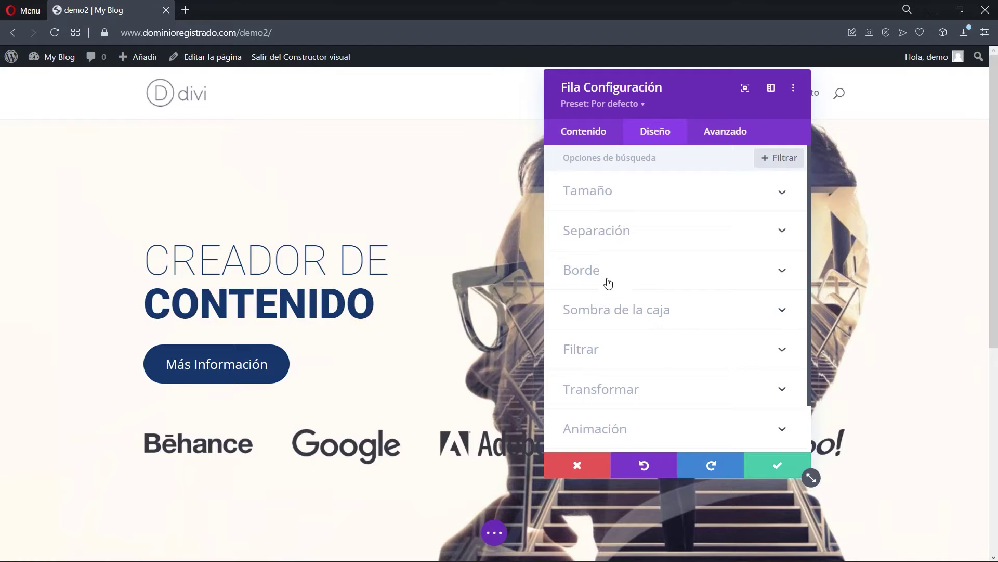
scroll(627, 338, "down", 2)
scroll(626, 336, "up", 2)
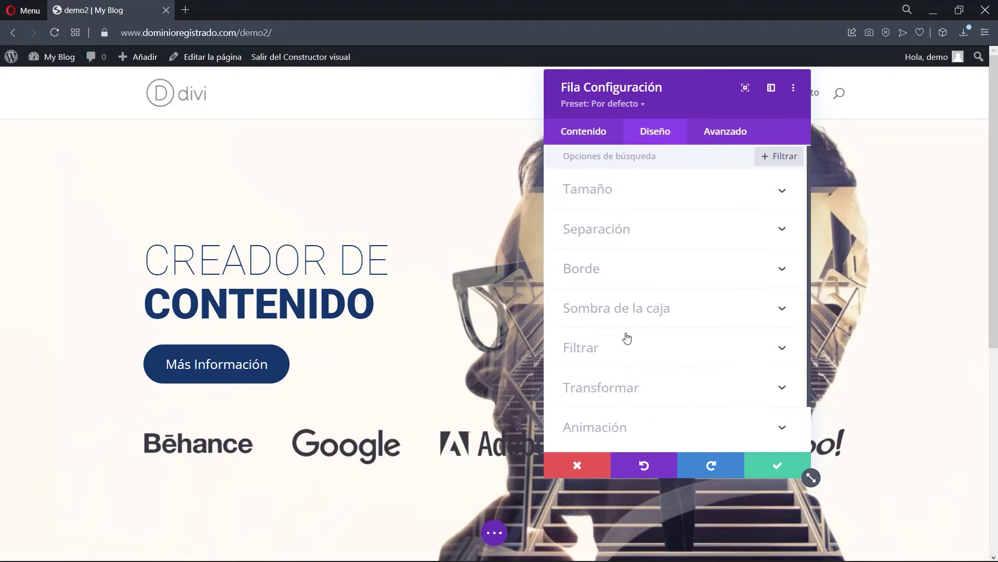
left_click(617, 230)
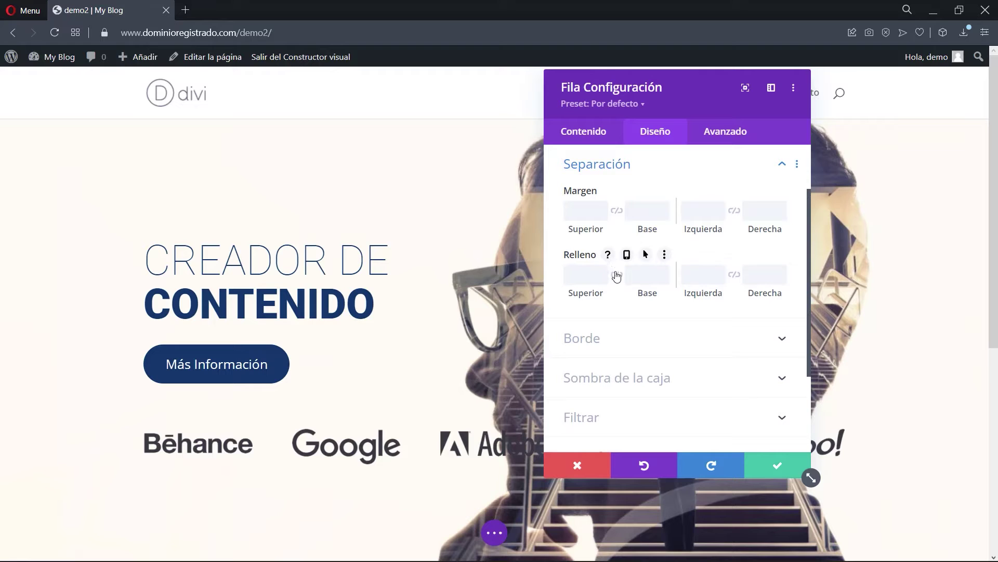
left_click_drag(590, 294, 654, 293)
left_click(777, 464)
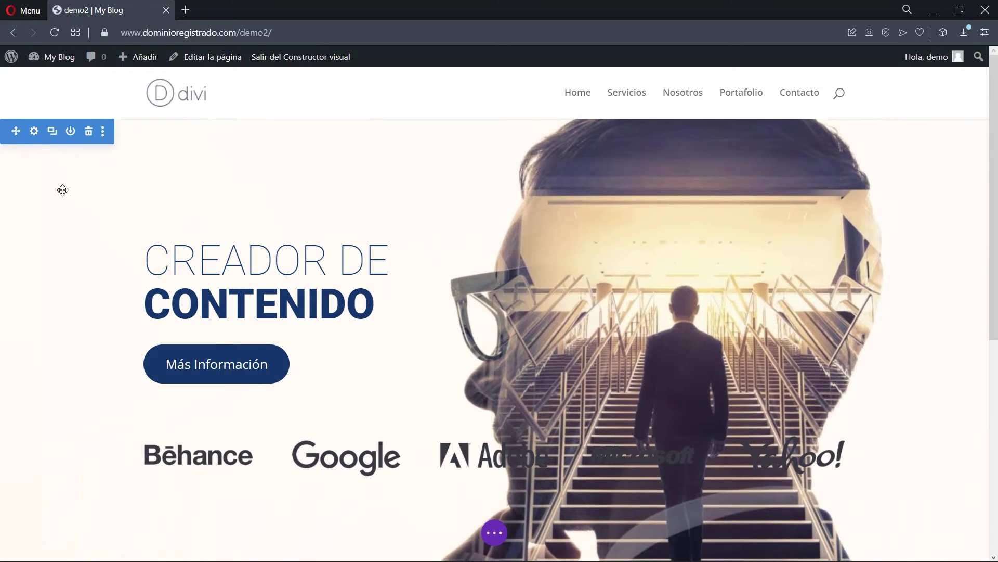
Reduce the hero section's linked top and bottom padding to 119 px and save the section settings
left_click(34, 130)
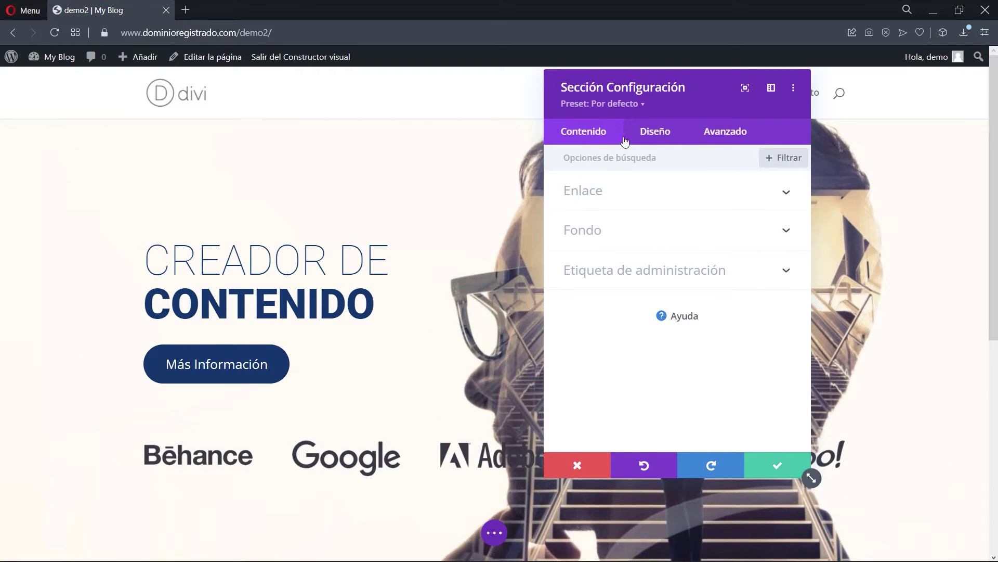
left_click(662, 134)
left_click(621, 312)
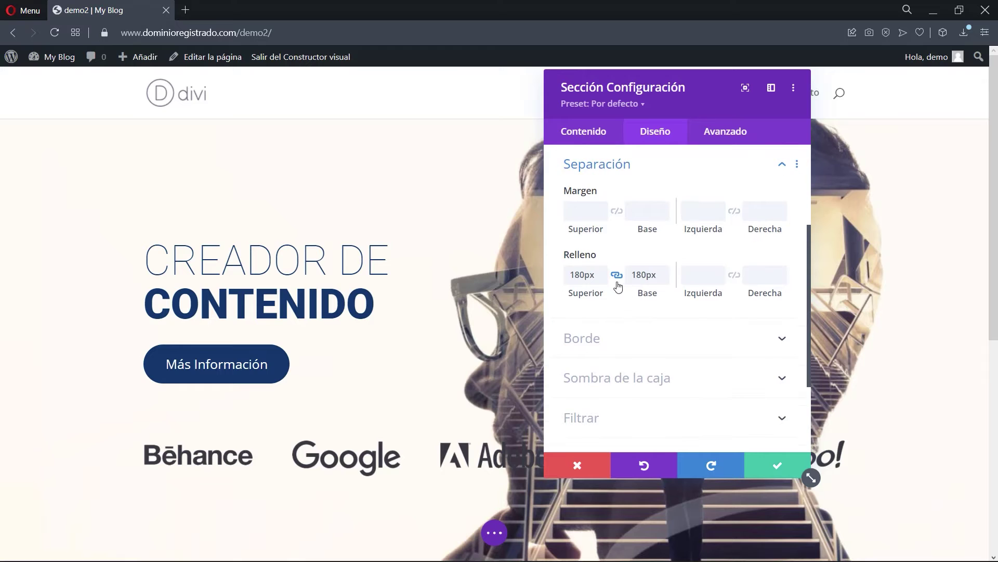
left_click_drag(582, 294, 469, 290)
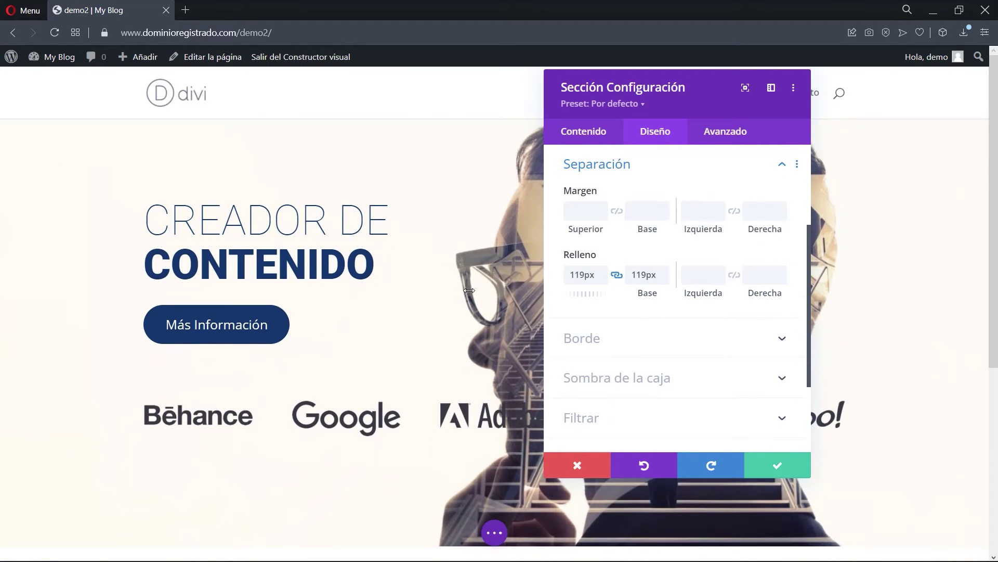
left_click(759, 475)
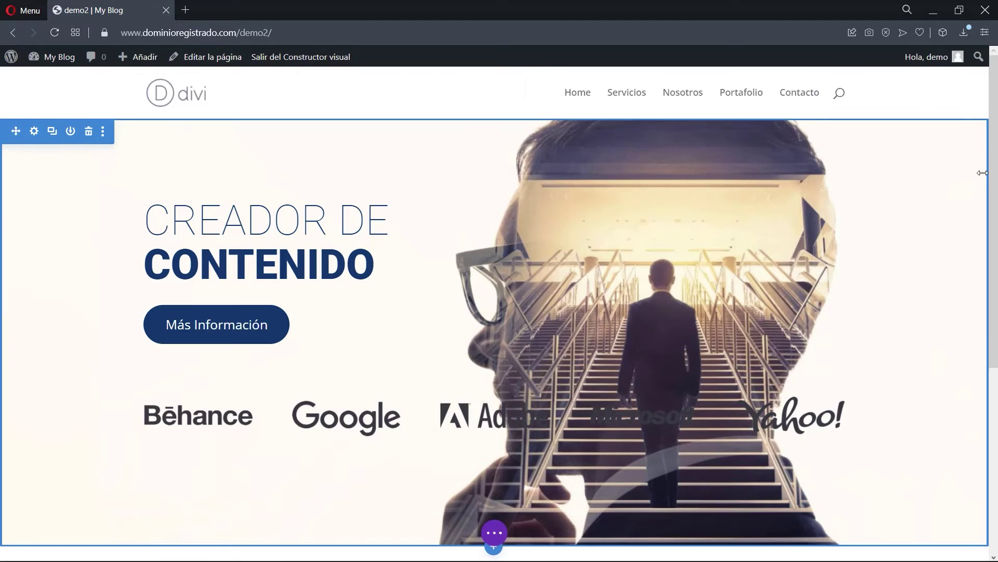
Unlink the logo row's vertical padding, increase its top padding to 188 px and save the row settings
scroll(996, 201, "down", 2)
scroll(995, 202, "up", 2)
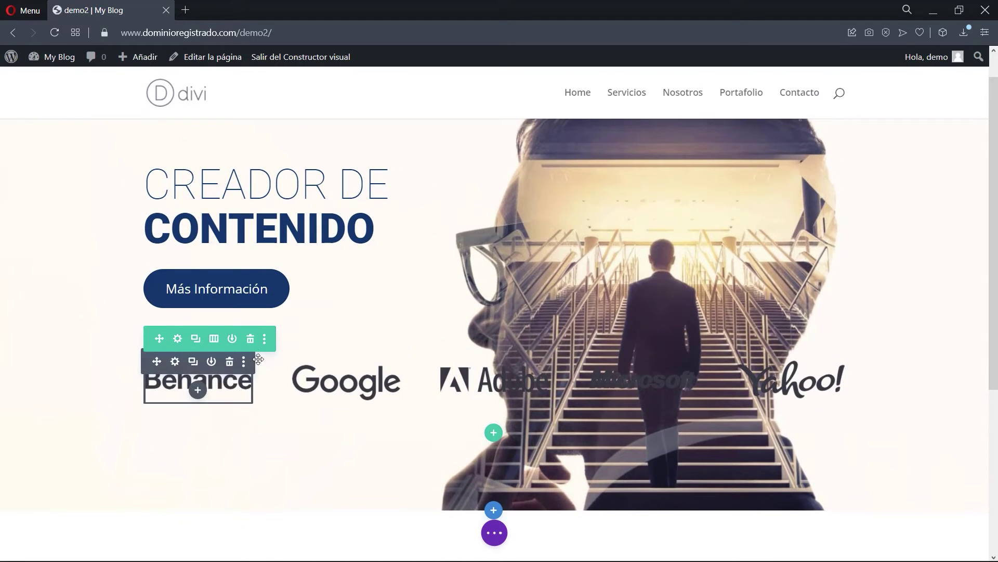
left_click(177, 338)
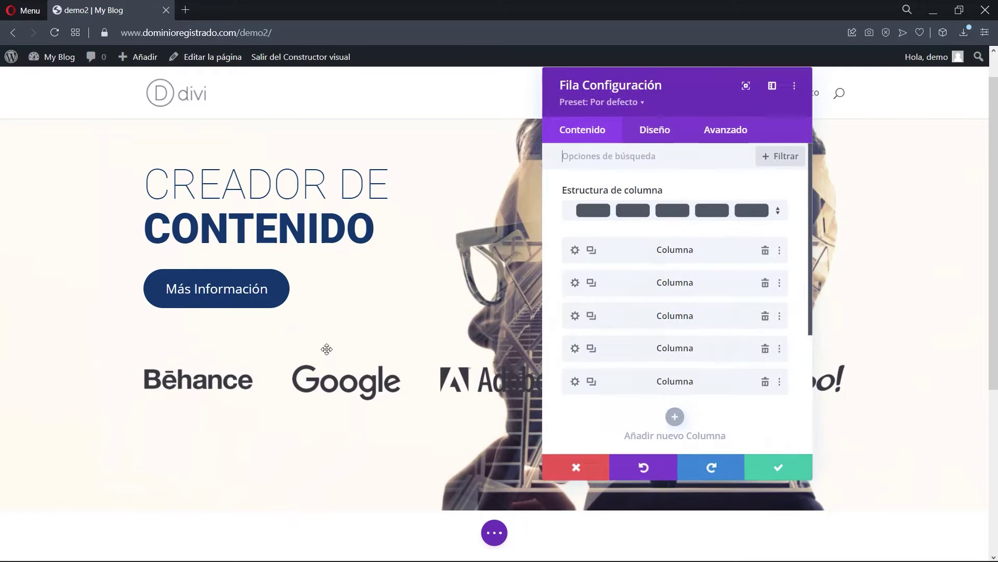
left_click(644, 132)
left_click(609, 238)
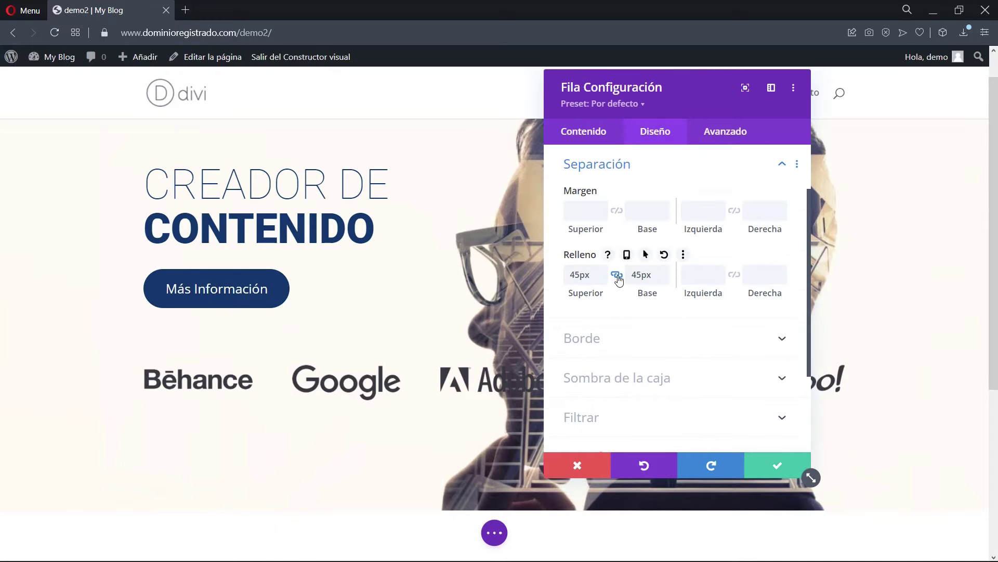
left_click_drag(587, 293, 941, 299)
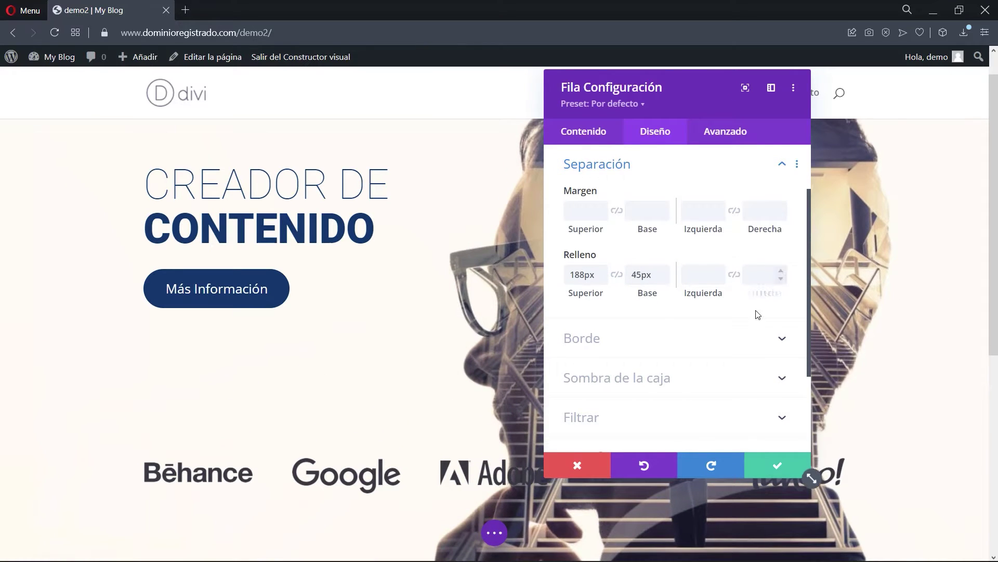
left_click(773, 461)
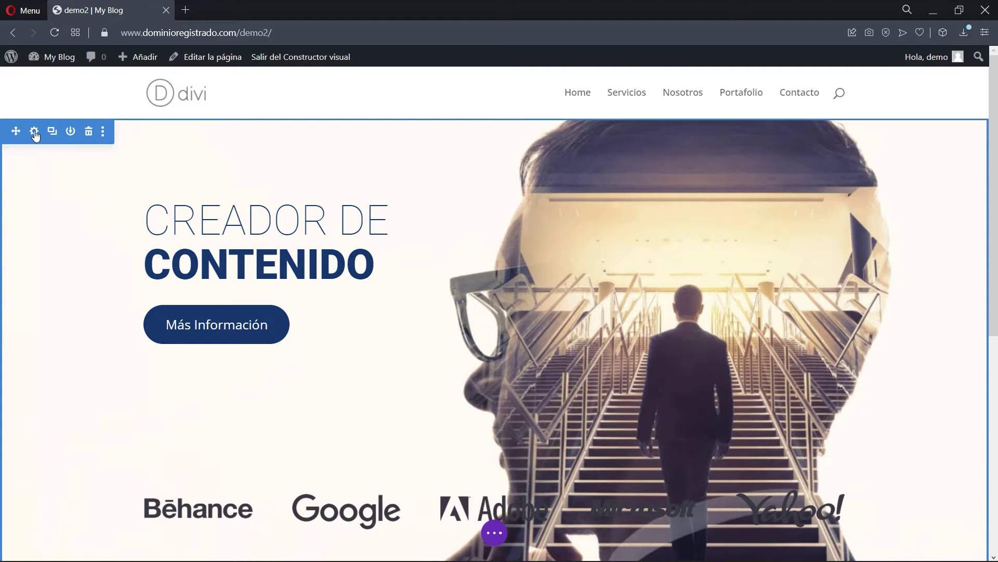
Unlink the hero section's vertical padding, set its bottom padding to 10 px and save the section settings
left_click(34, 133)
left_click(647, 134)
left_click(609, 310)
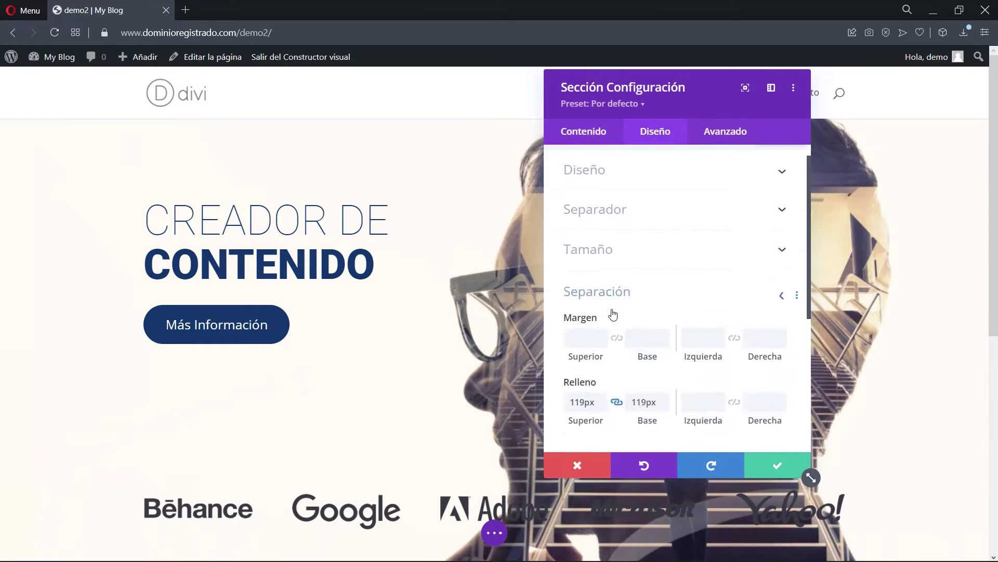
scroll(613, 312, "down", 5)
scroll(598, 291, "up", 3)
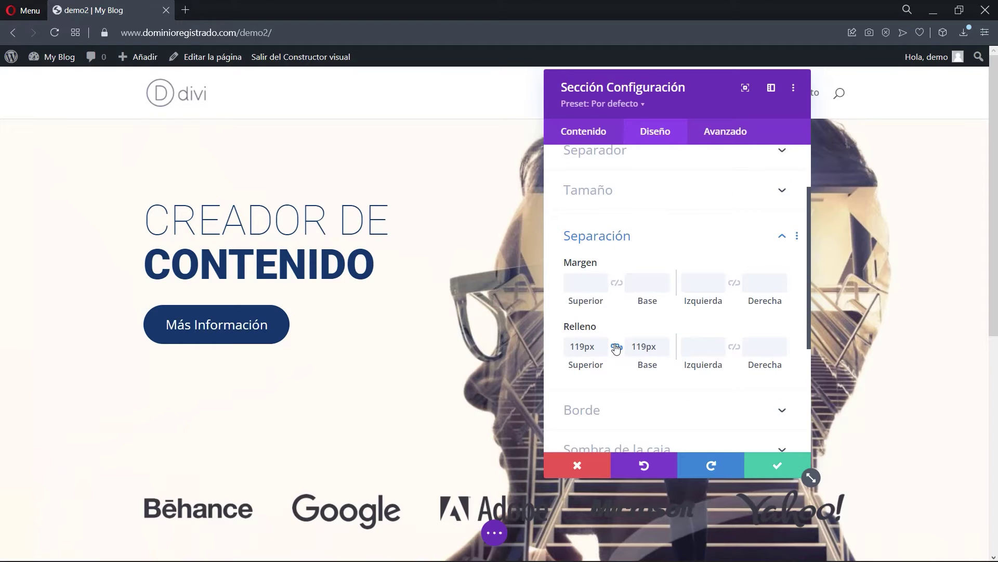
scroll(435, 302, "down", 4)
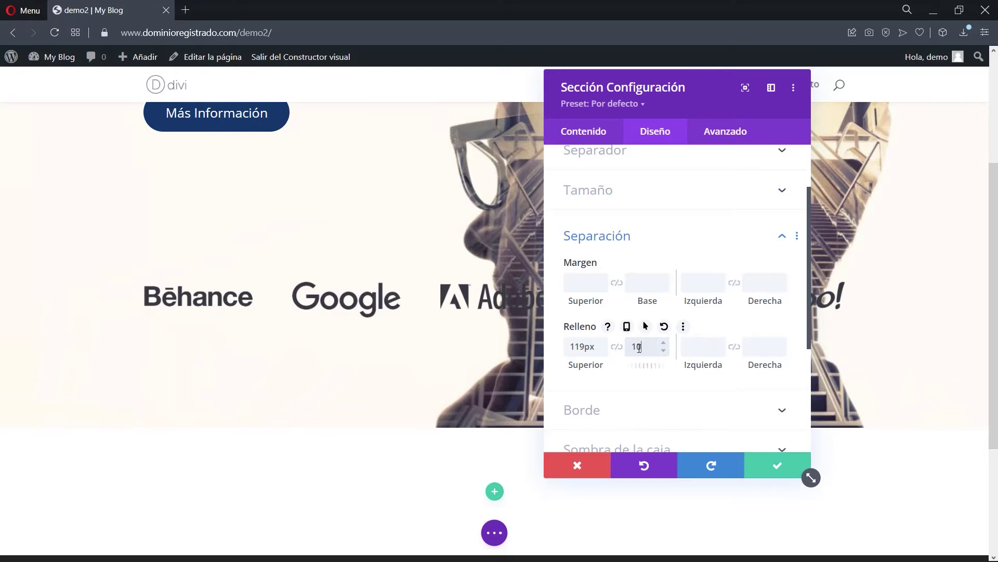
type("px")
scroll(493, 380, "up", 4)
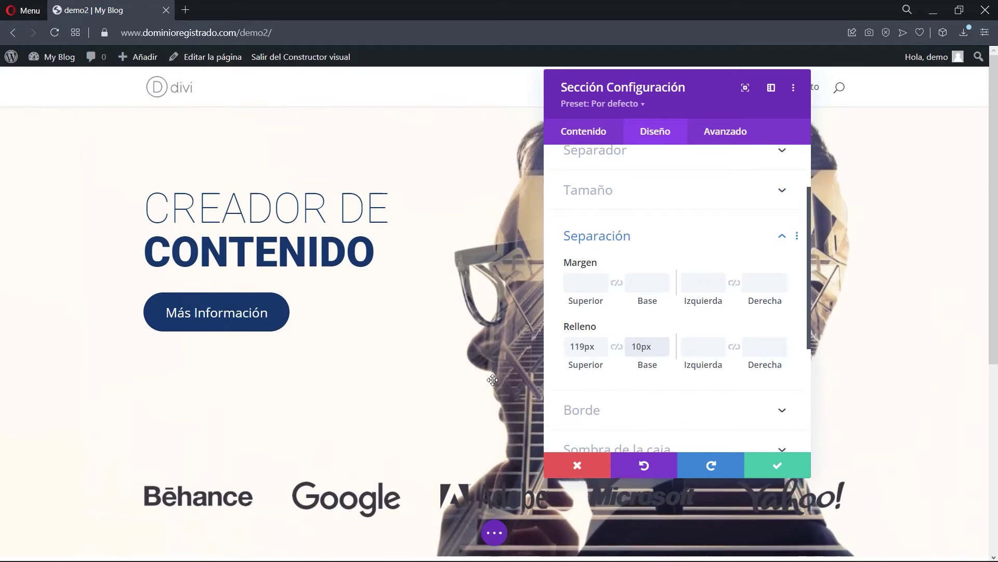
scroll(605, 377, "down", 1)
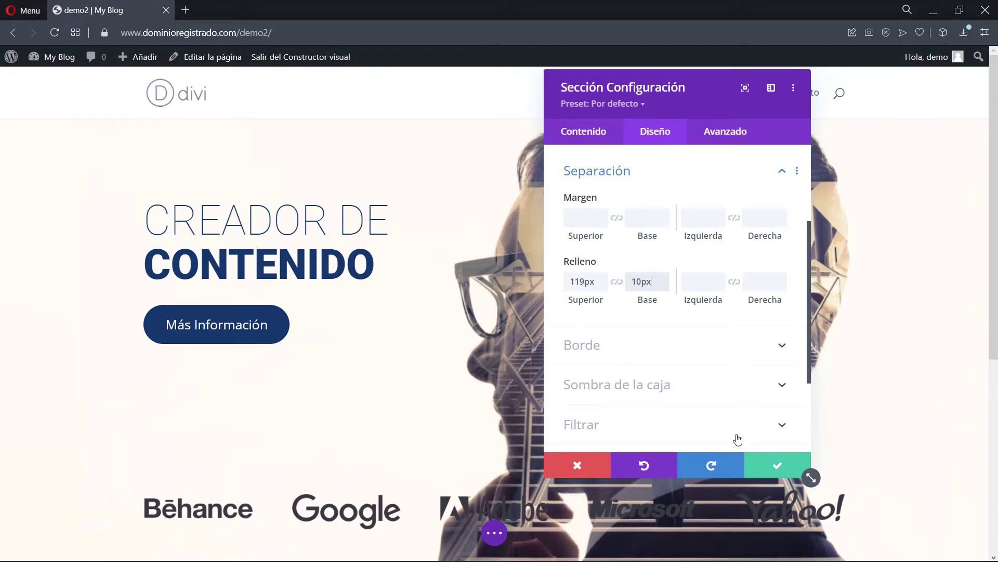
left_click(776, 464)
Duplicate the five-logo row in the hero section and move the copy into the empty white section below
scroll(994, 213, "down", 1)
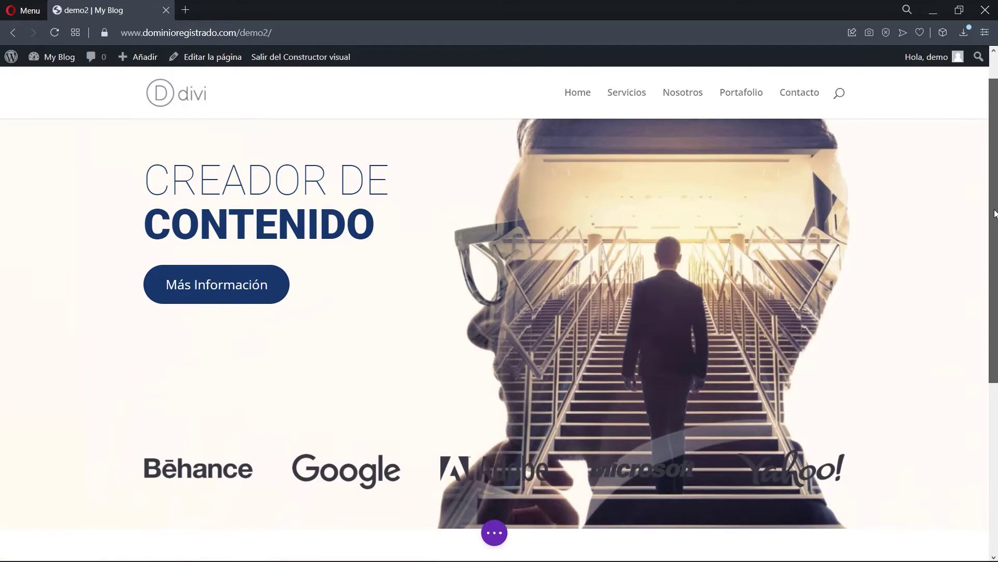
scroll(994, 213, "down", 2)
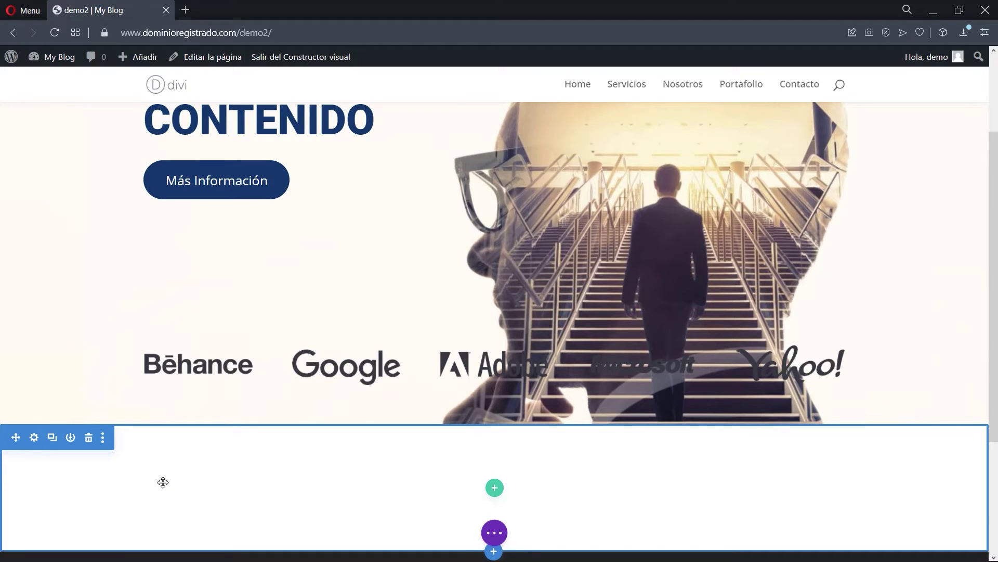
scroll(203, 455, "down", 2)
scroll(203, 455, "up", 2)
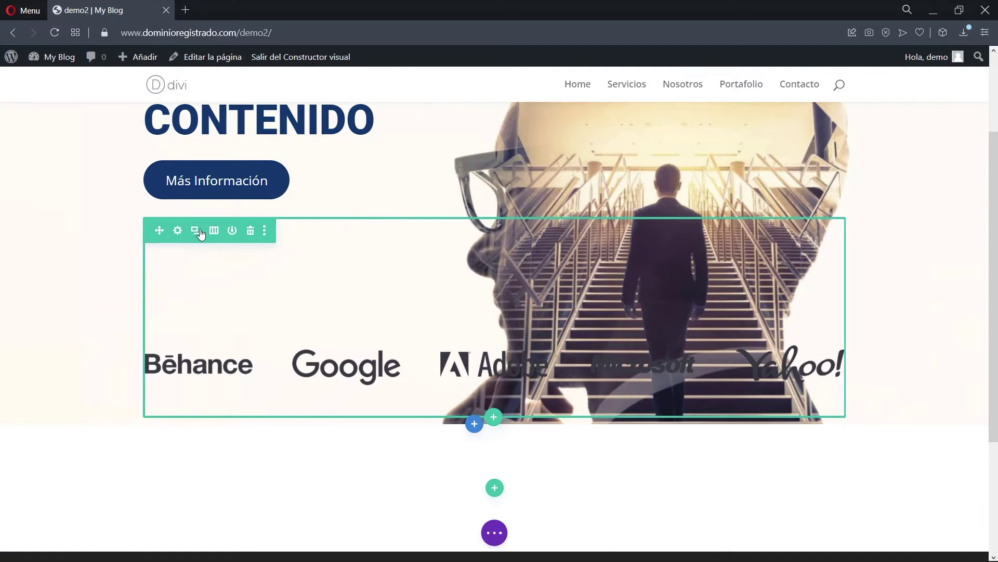
left_click(196, 230)
scroll(247, 347, "down", 2)
scroll(182, 252, "down", 1)
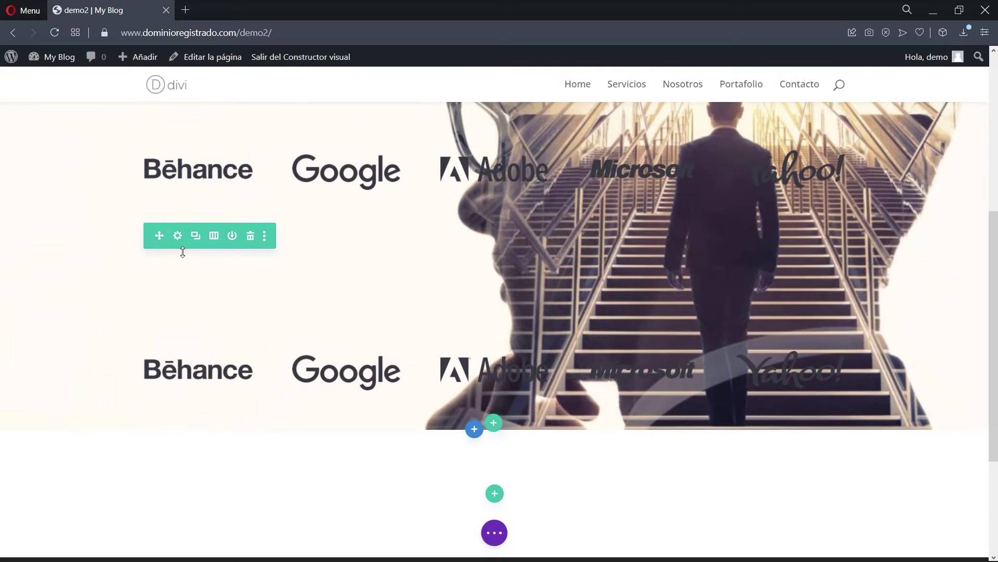
left_click(250, 235)
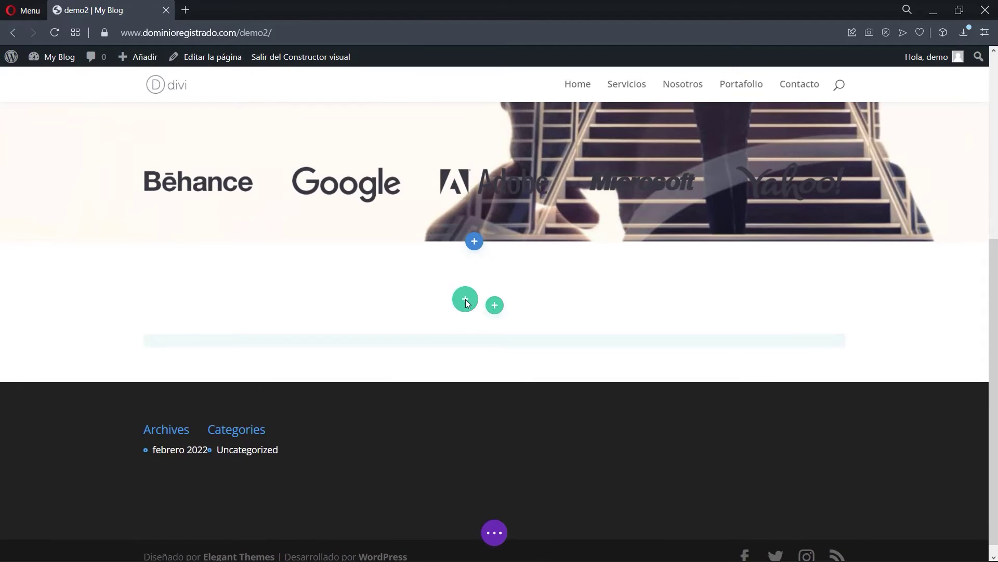
key("ctrl+z")
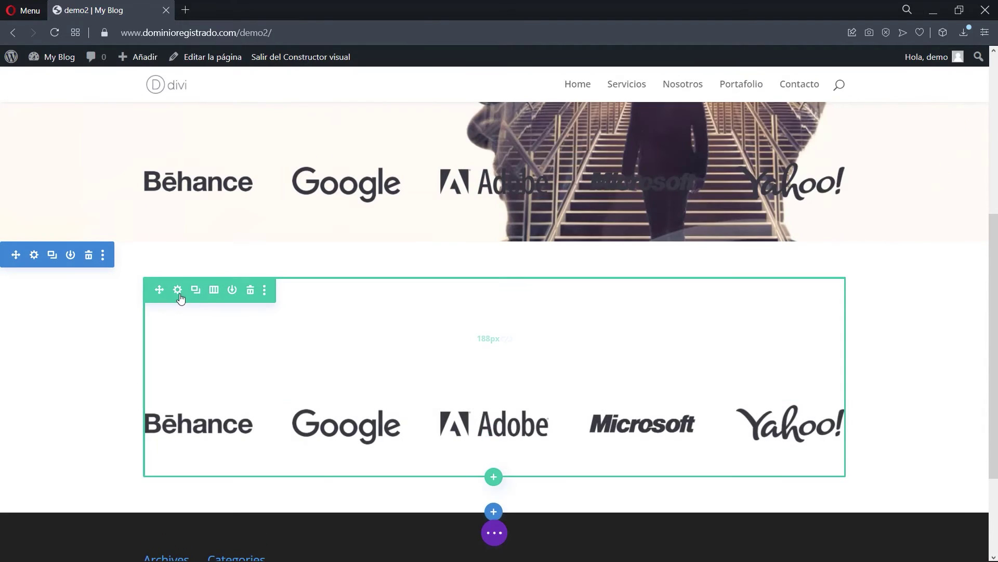
Set the copied logo row's linked top and bottom padding to 0 and save the row settings
left_click(178, 292)
left_click(654, 130)
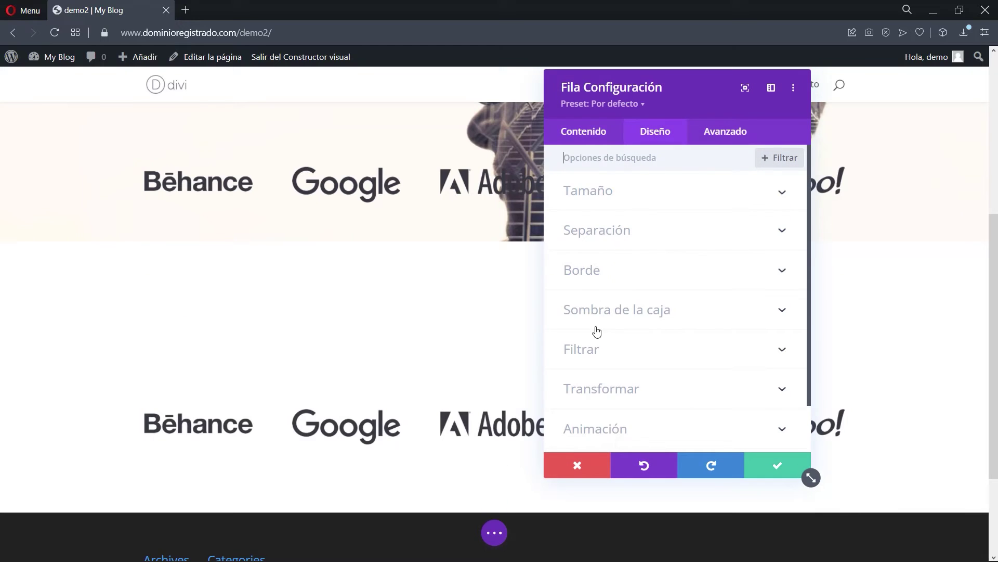
left_click(616, 237)
left_click(617, 275)
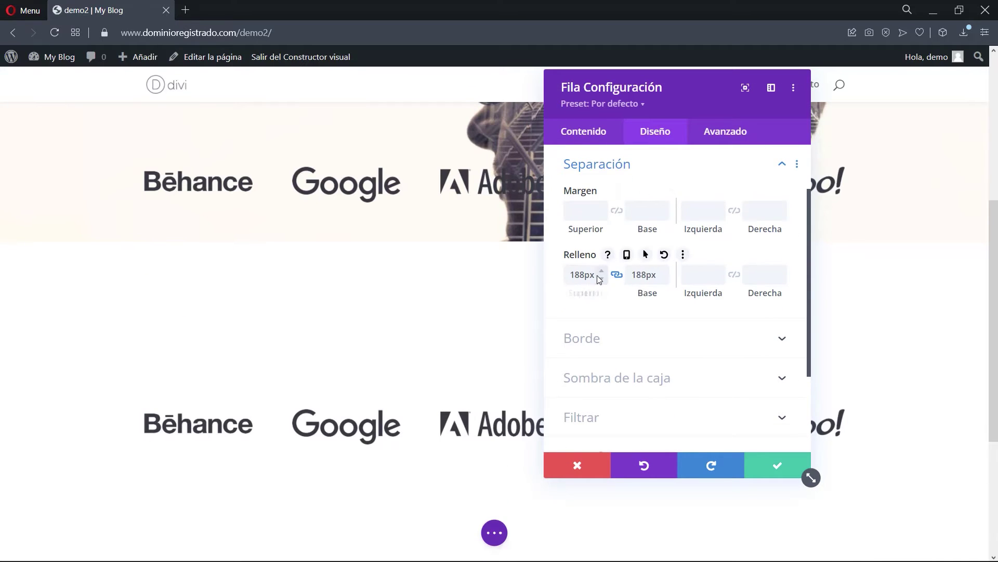
left_click(591, 278)
scroll(592, 278, "down", 1)
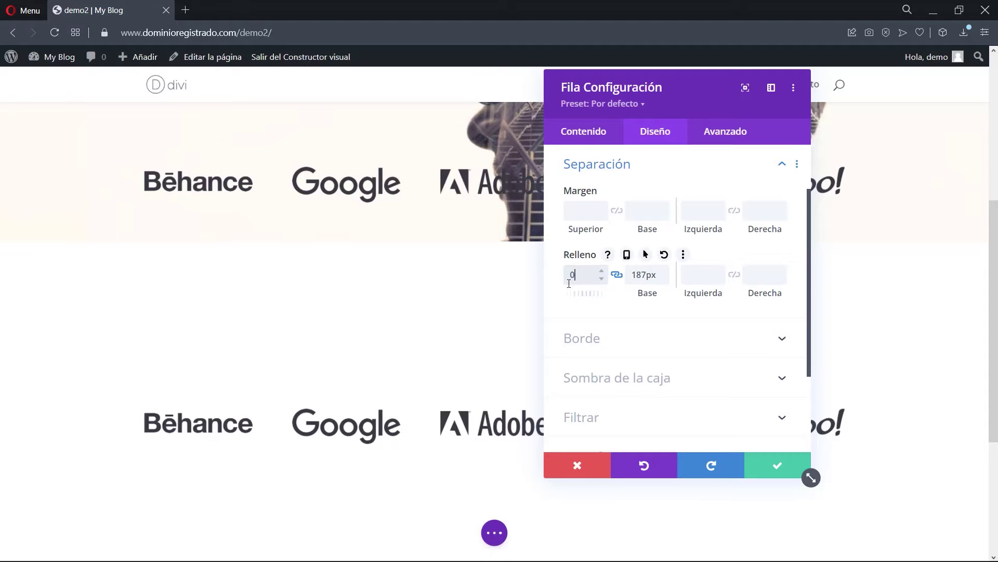
type("0")
left_click(779, 471)
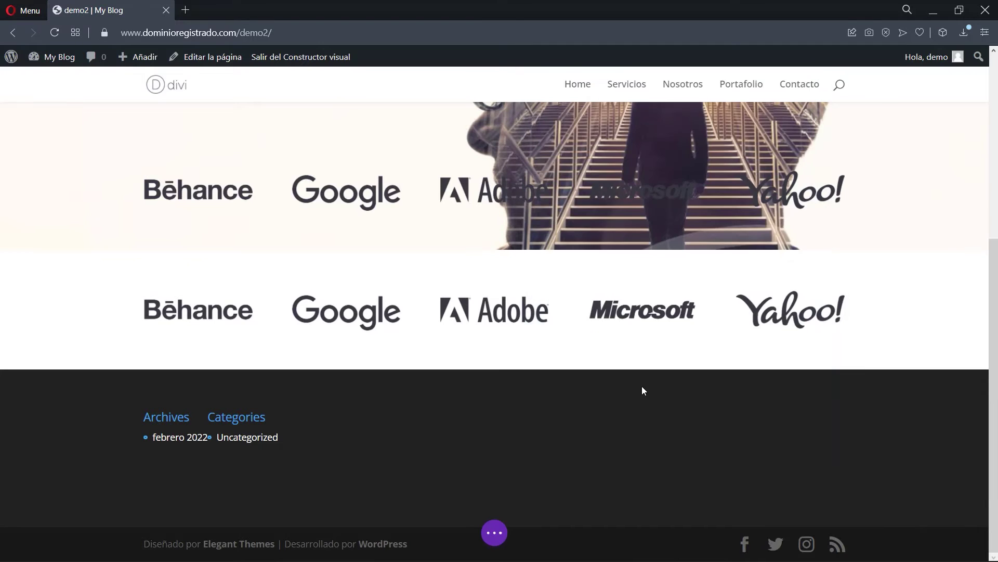
Set the white section's linked top and bottom padding to 0 px and save the section settings
scroll(643, 391, "up", 3)
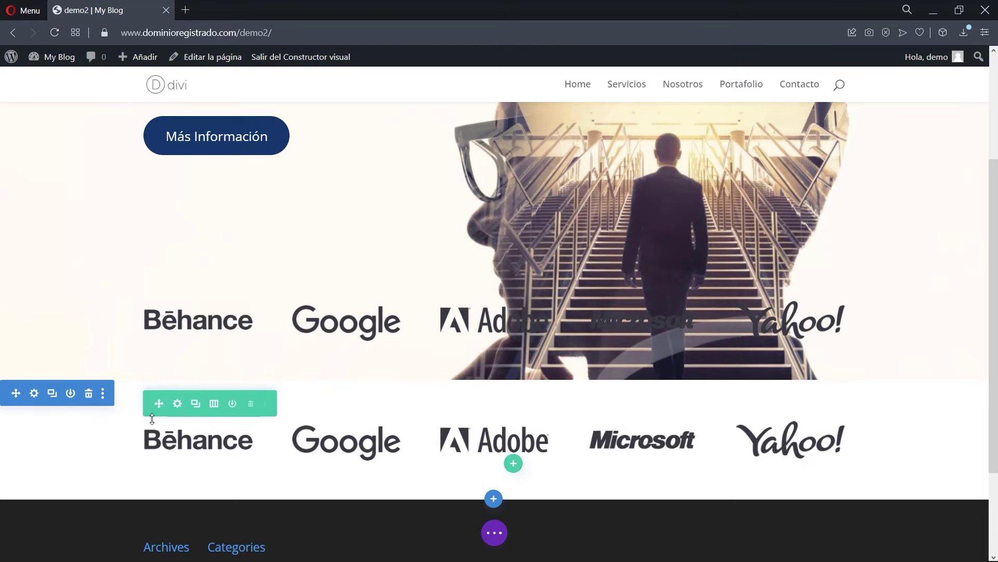
left_click(34, 393)
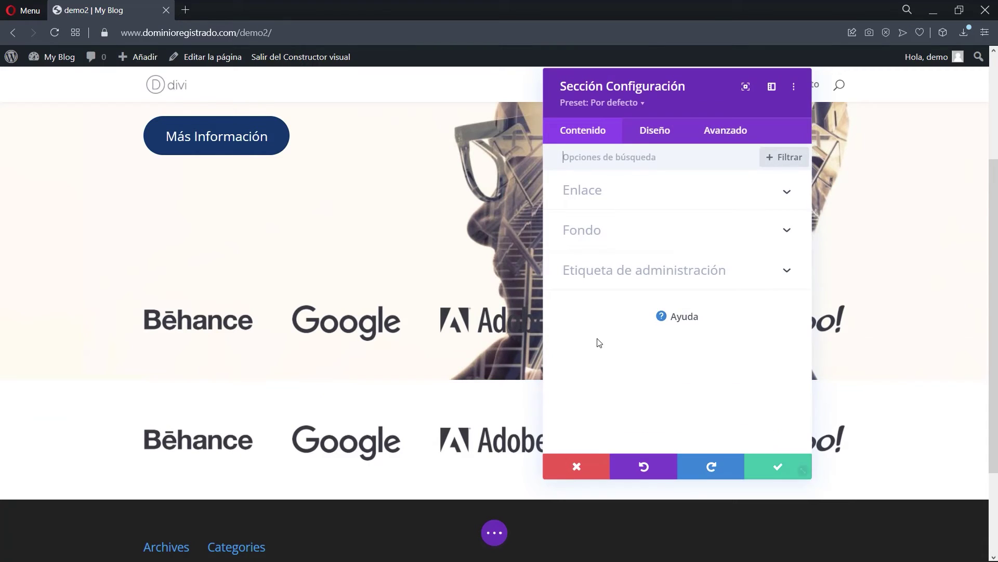
left_click(649, 136)
left_click(614, 312)
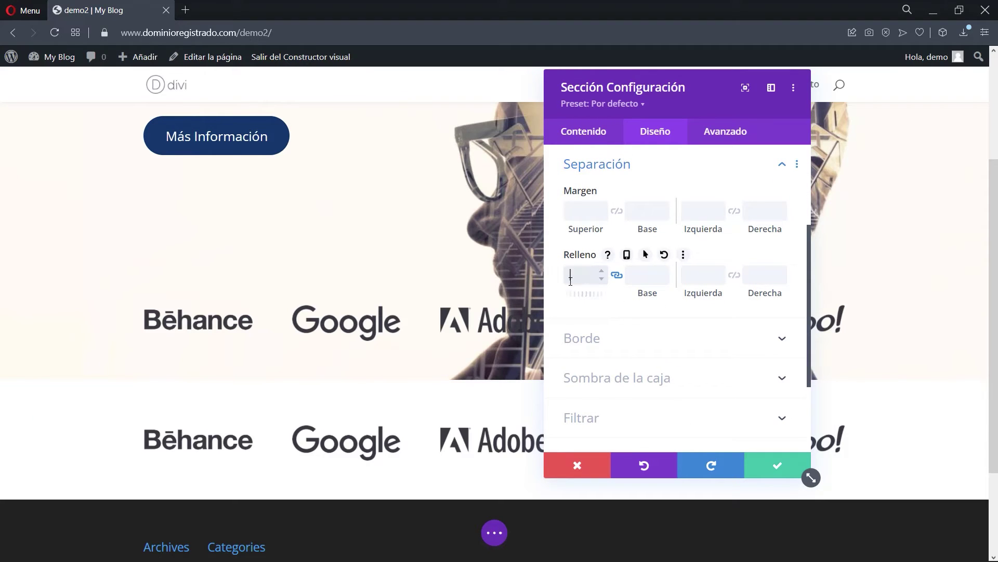
left_click(557, 298)
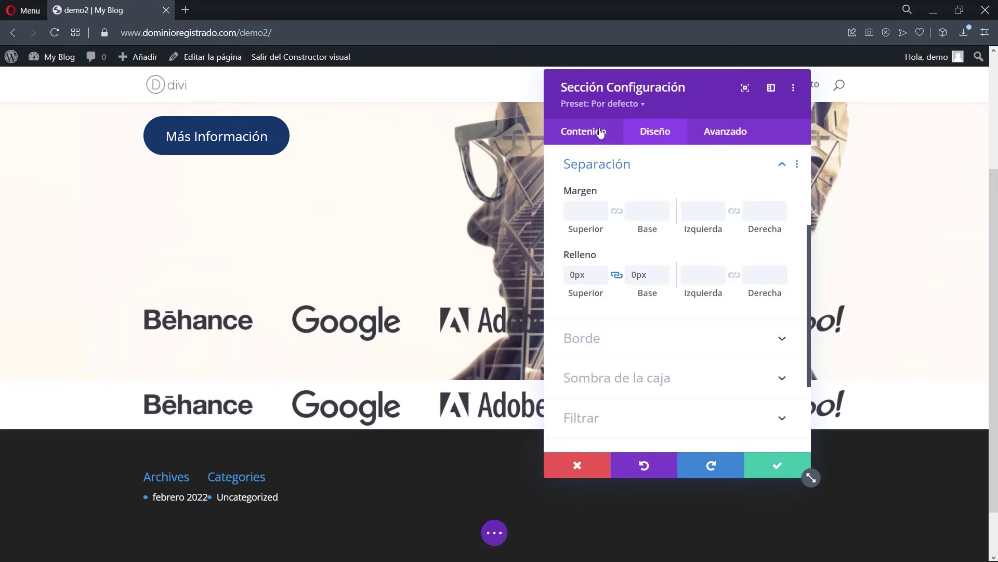
left_click_drag(615, 110, 624, 131)
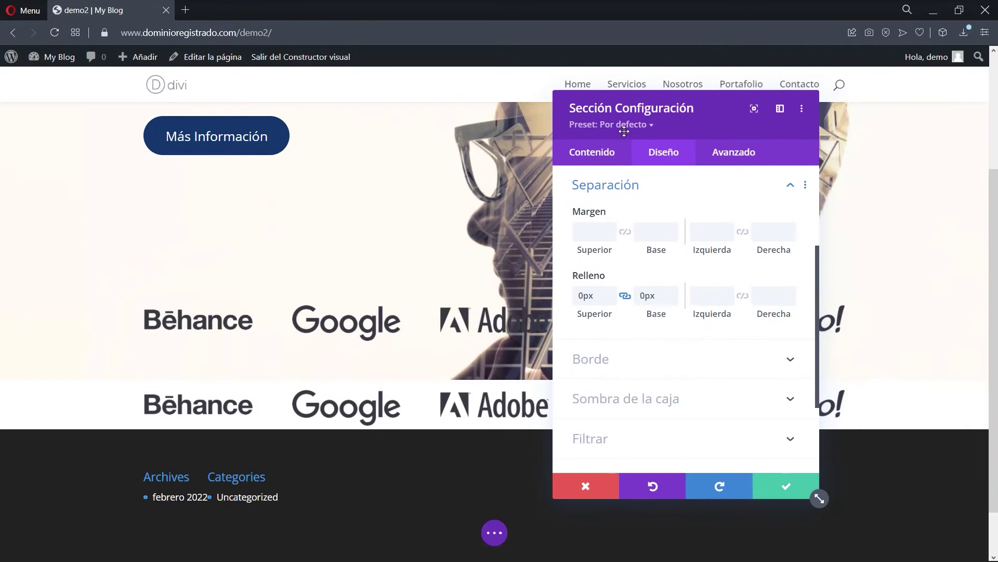
left_click(626, 296)
left_click(784, 484)
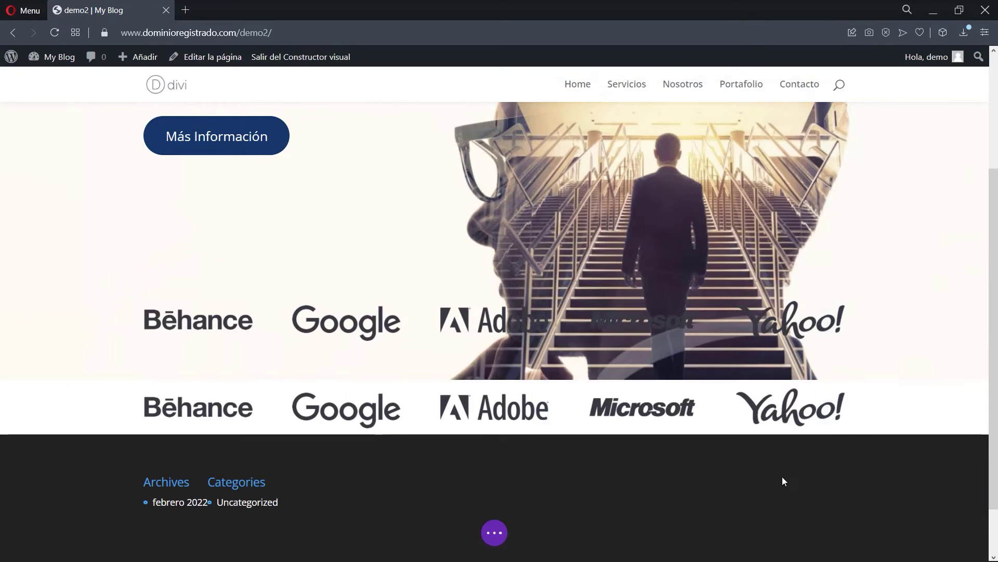
Delete the Behance logo and the rest of the logo row from the hero section
scroll(994, 223, "up", 2)
scroll(994, 223, "down", 1)
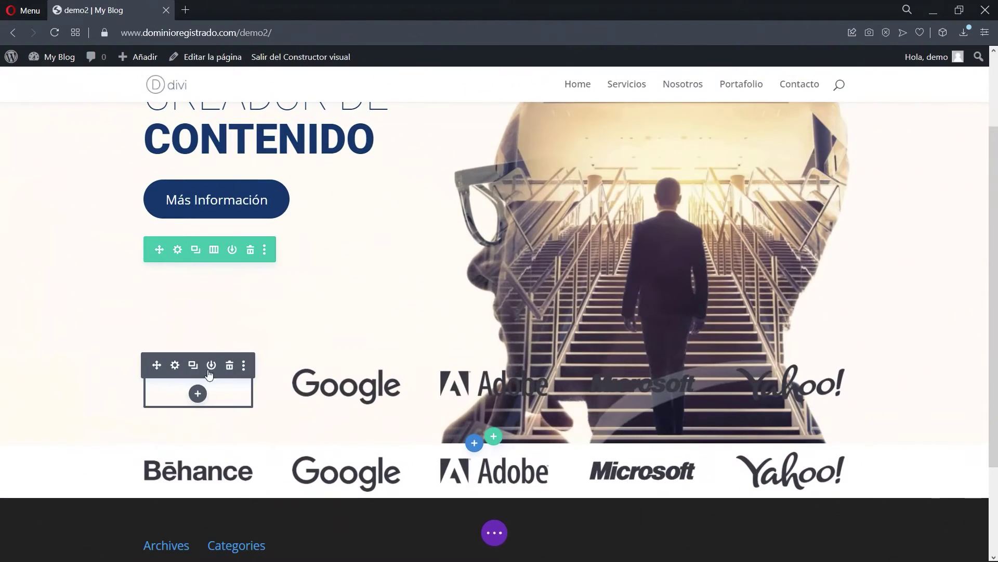
left_click(229, 365)
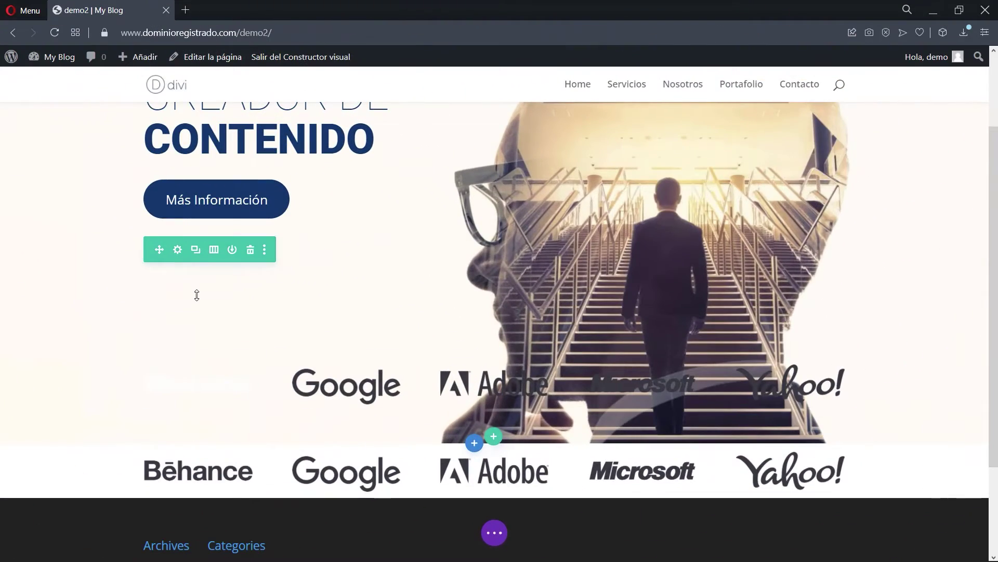
left_click(250, 250)
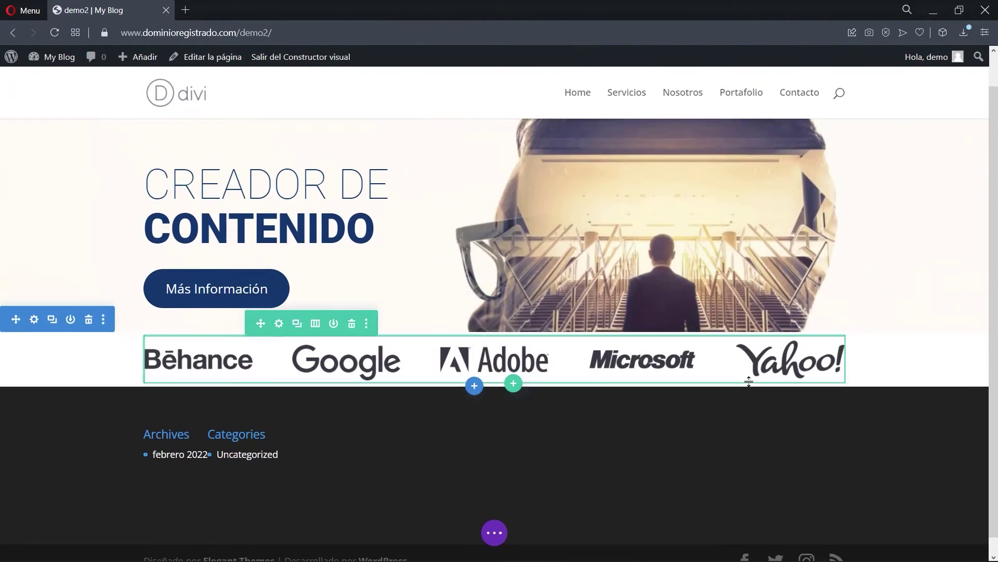
mouse_move(78, 159)
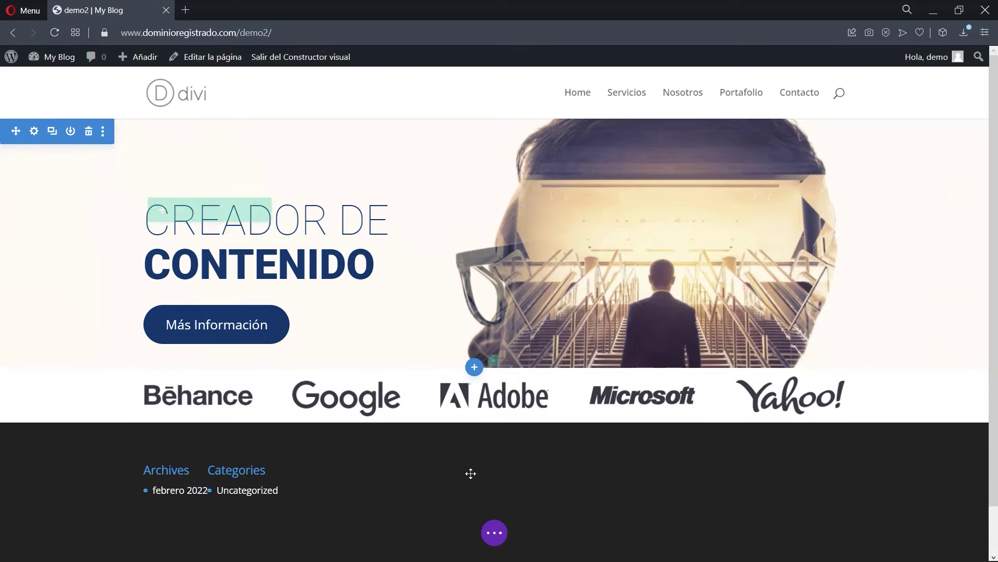
Restore the page to the Editado Imagen state of 11:16:48 AM from the edit history and confirm it
left_click(494, 533)
left_click(584, 533)
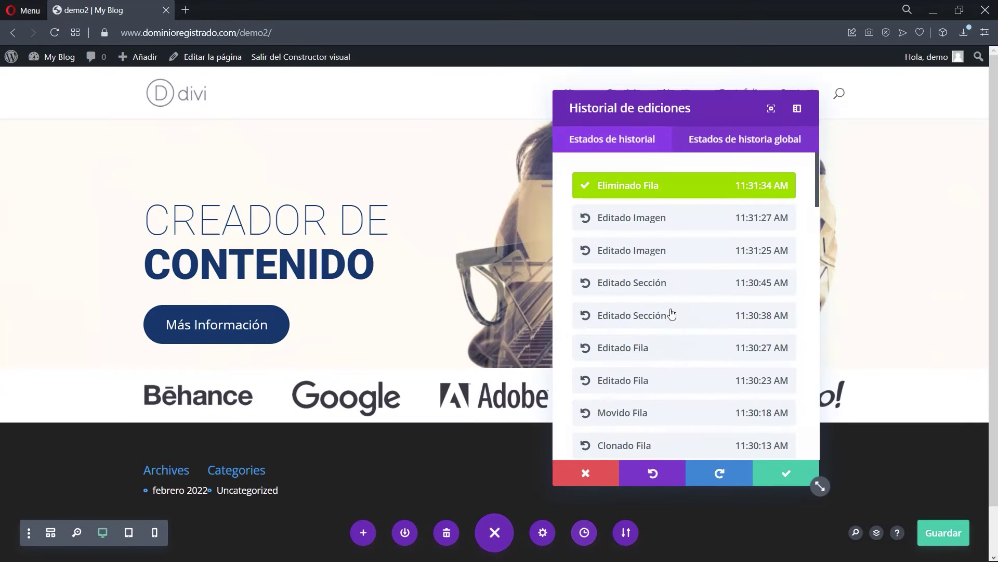
left_click(649, 284)
left_click(646, 312)
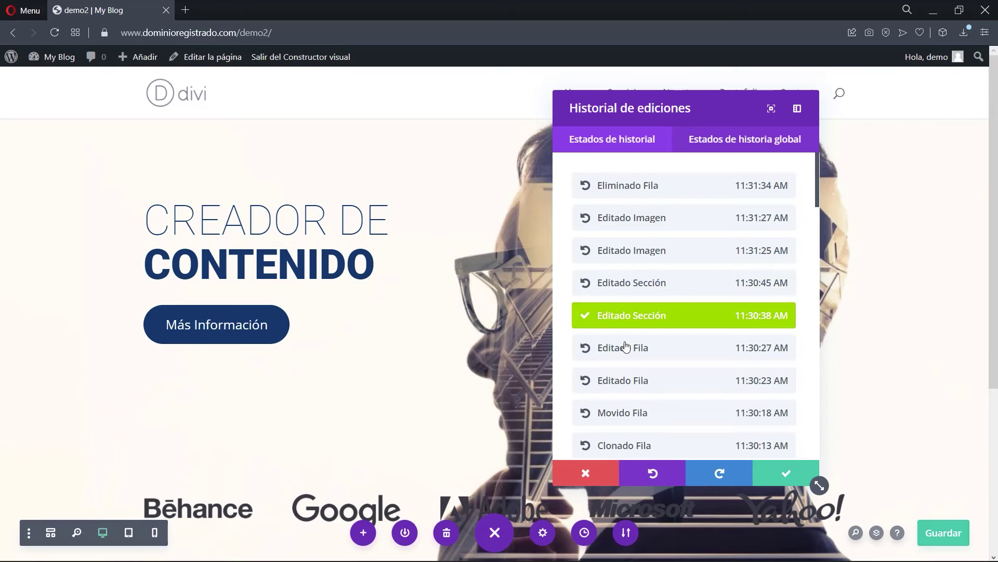
left_click(626, 347)
scroll(629, 375, "down", 5)
left_click(627, 292)
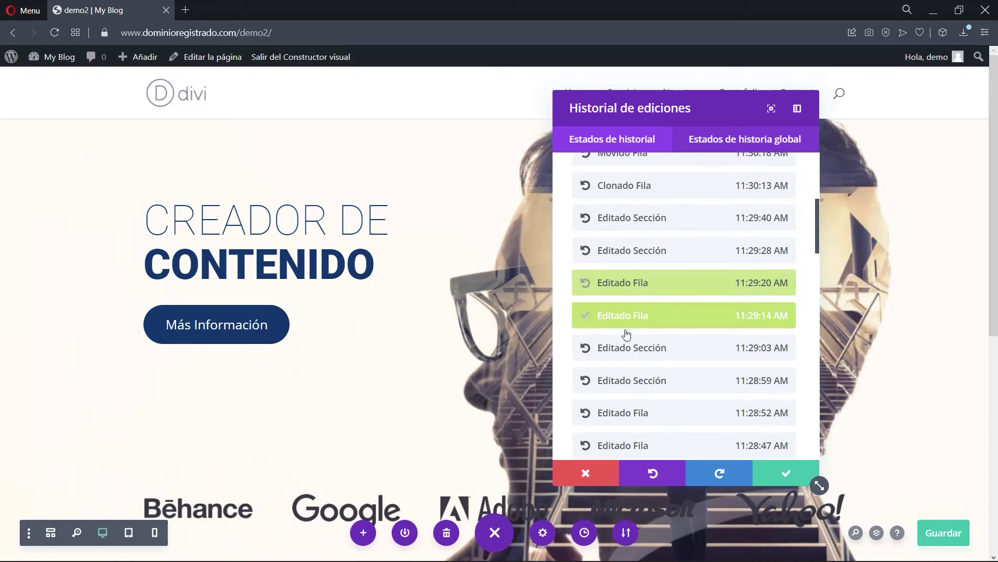
left_click(628, 359)
scroll(628, 364, "down", 3)
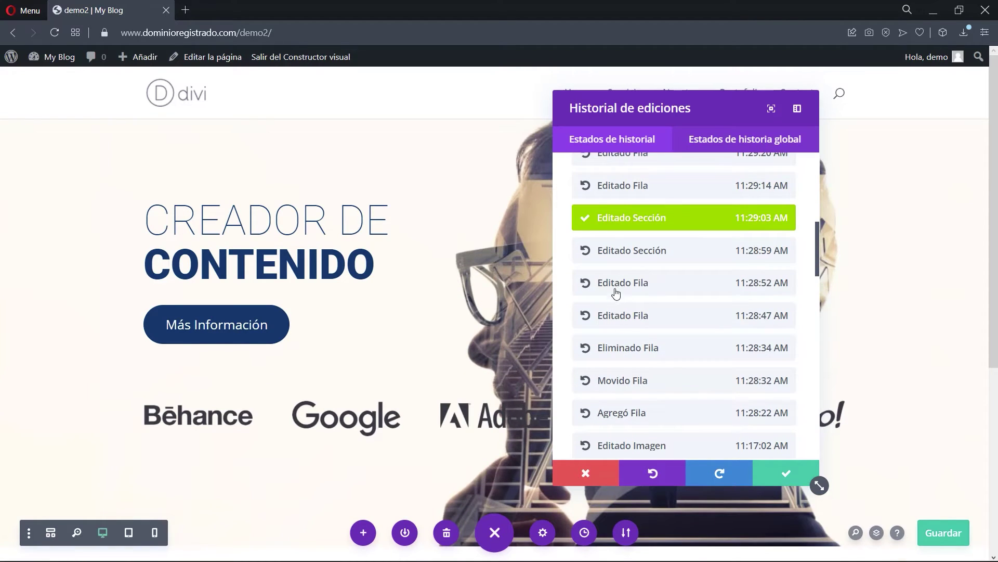
left_click(616, 292)
left_click(620, 316)
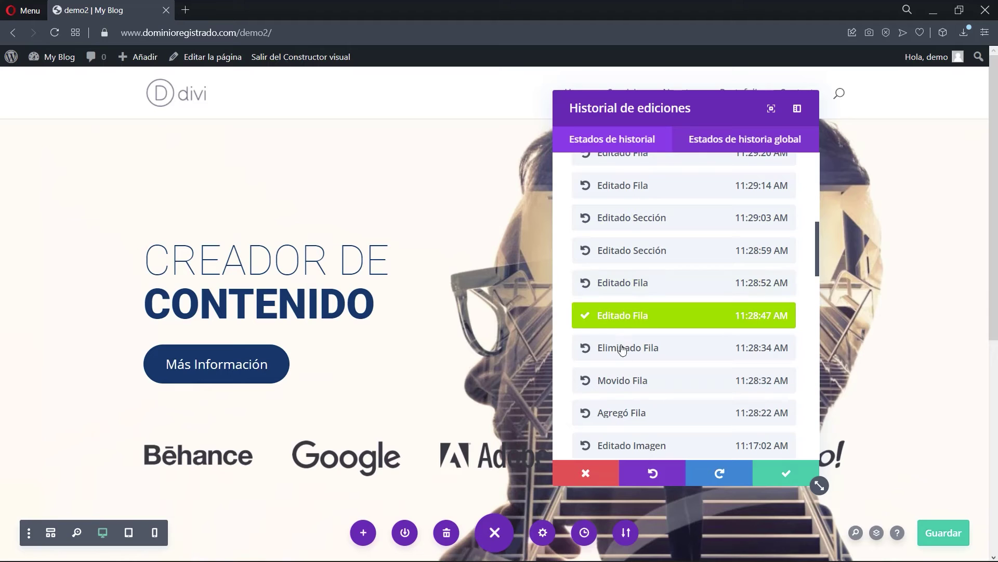
left_click(623, 383)
scroll(624, 387, "down", 4)
left_click(614, 323)
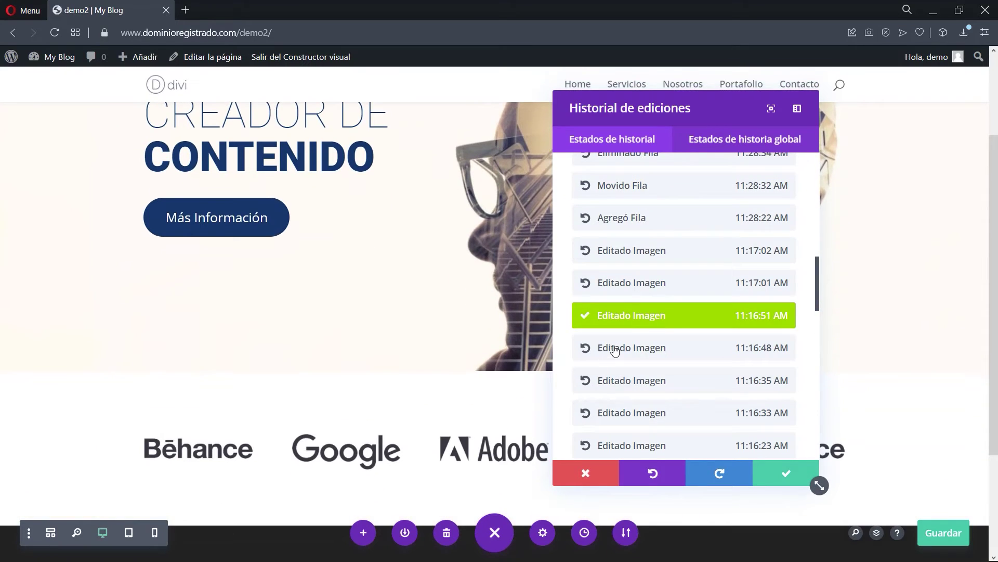
left_click(644, 356)
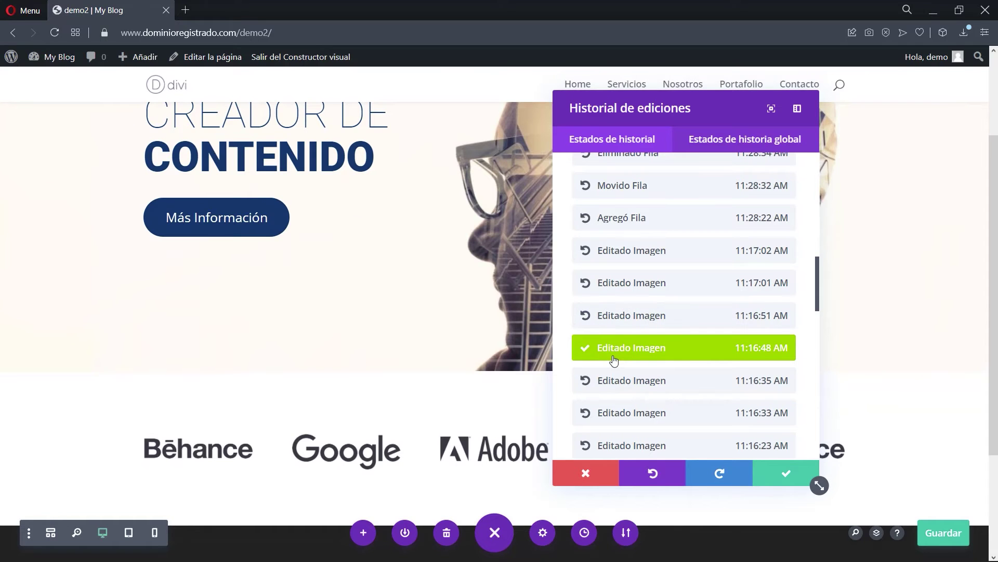
left_click(774, 478)
Set the white logo section's linked top and bottom padding to 0 px and save the section settings
scroll(325, 377, "down", 5)
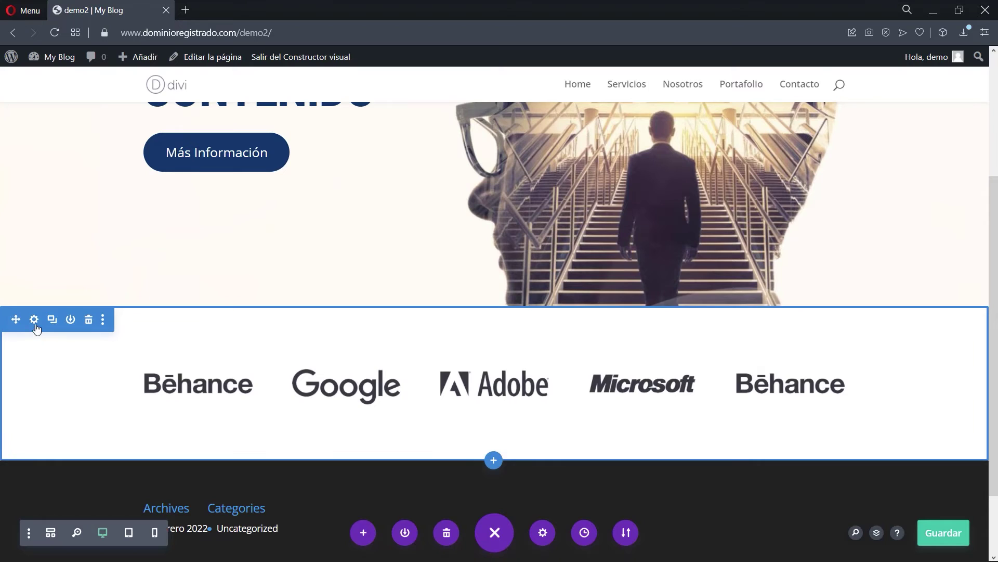
left_click(33, 320)
left_click(661, 154)
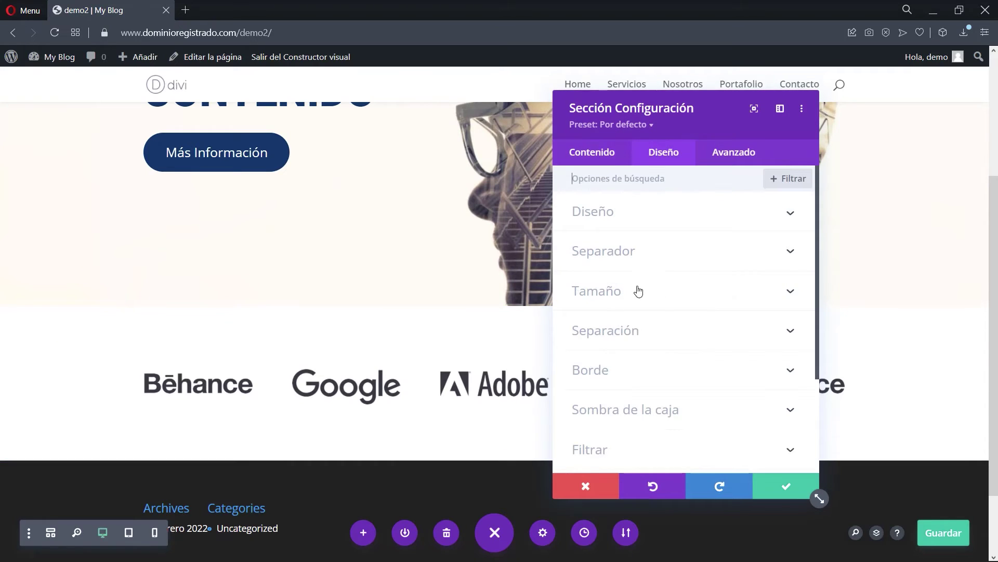
left_click(608, 327)
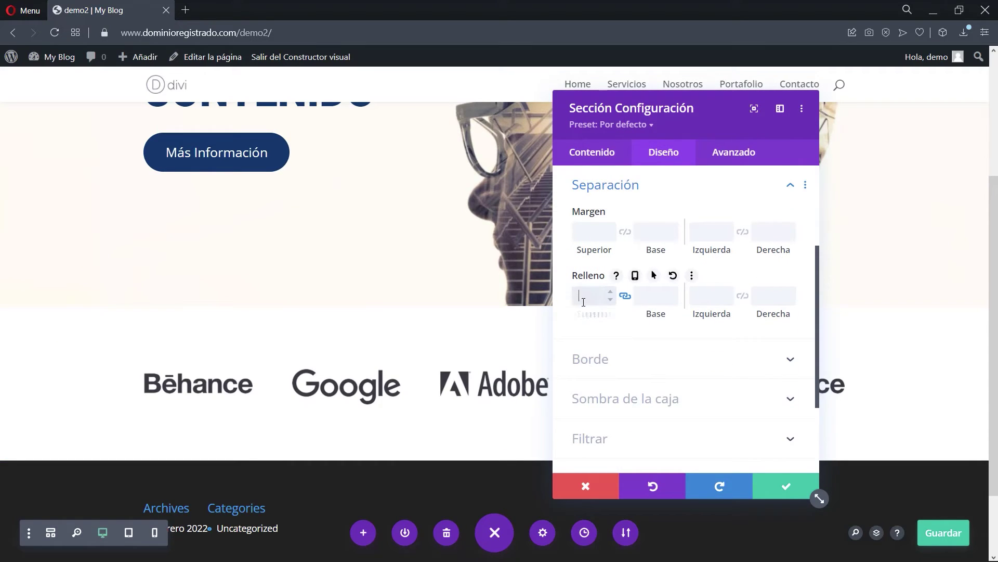
left_click(561, 322)
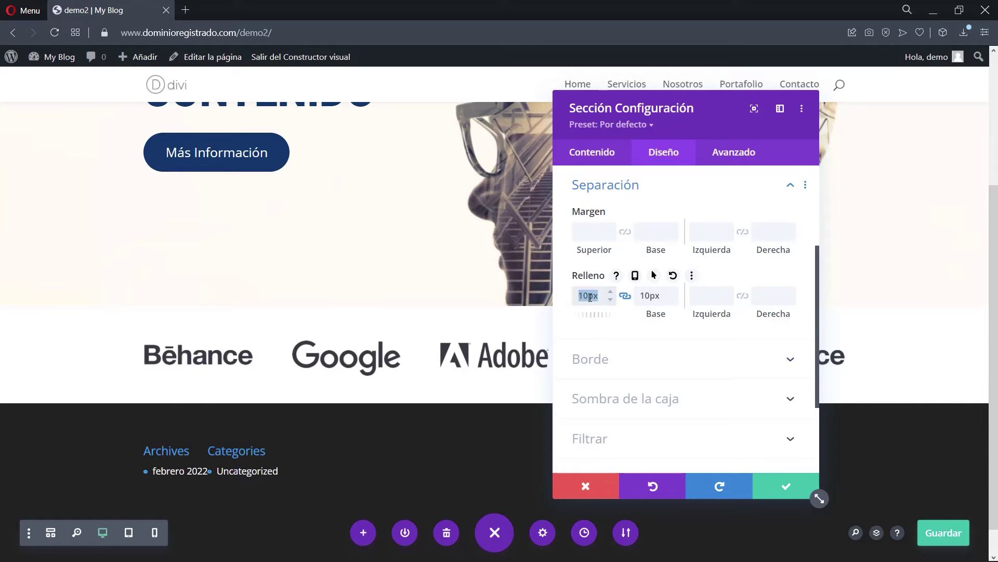
left_click(558, 302)
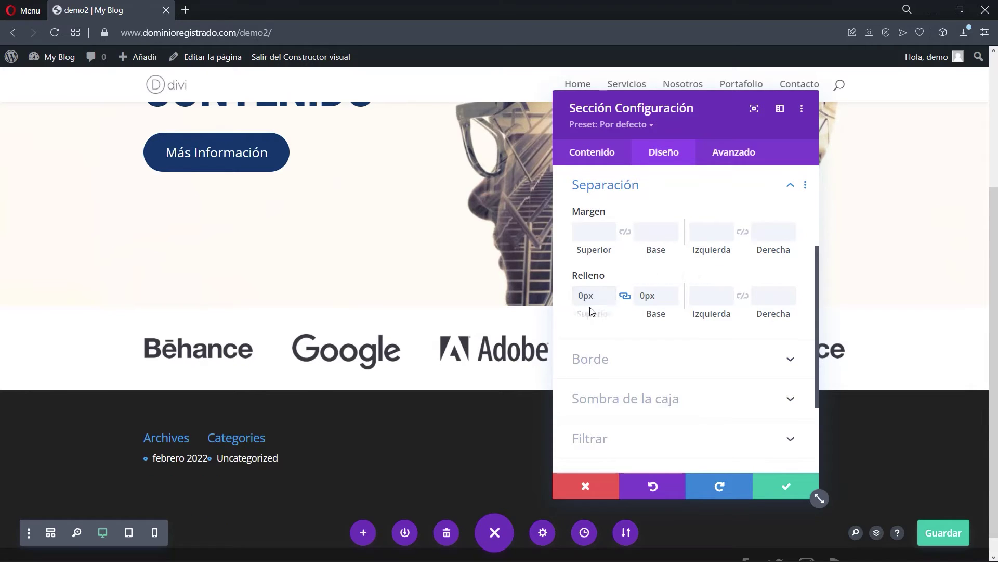
left_click(765, 492)
Set the logo row's linked top and bottom padding to 5 px and save the row settings
mouse_move(267, 348)
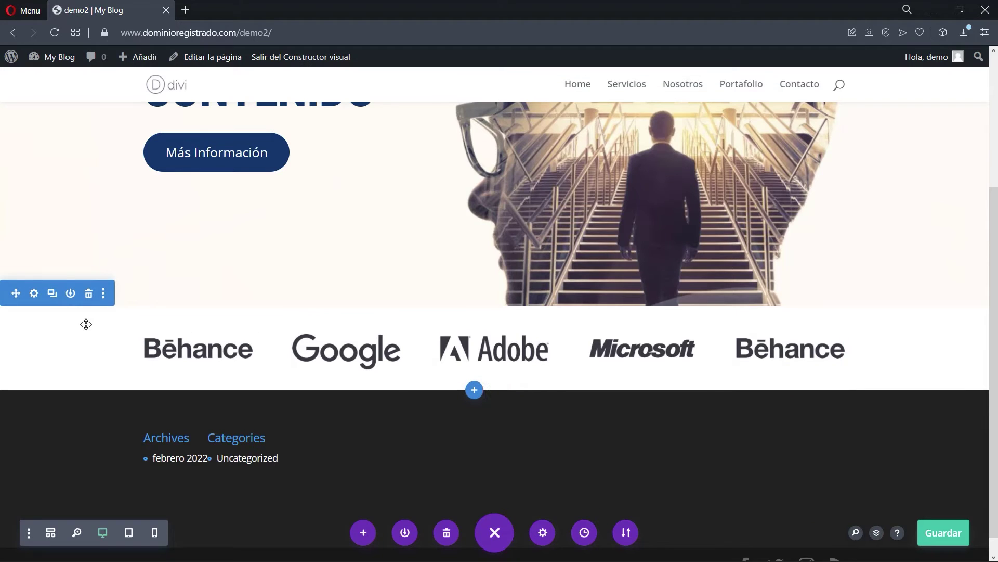
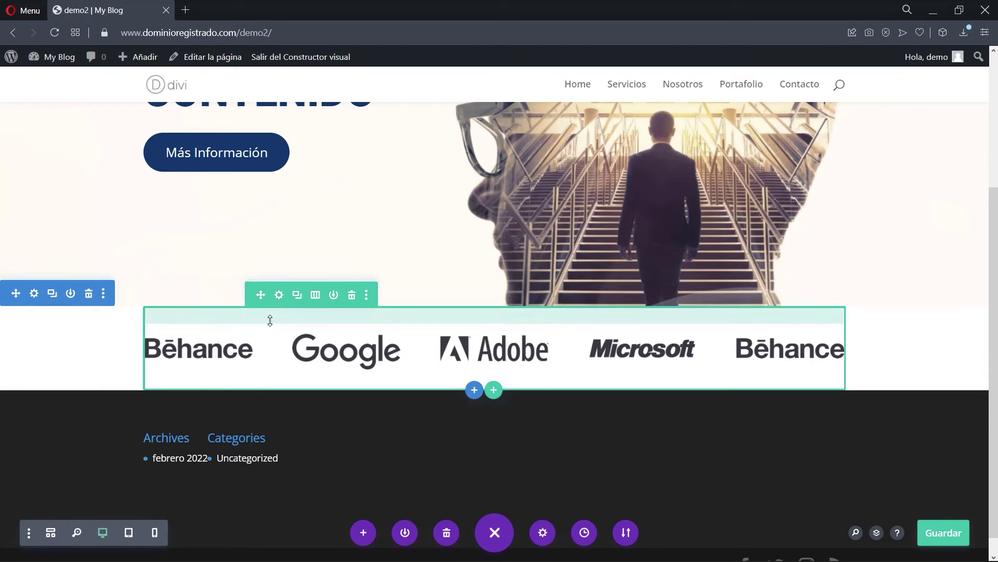
left_click(280, 295)
left_click(663, 150)
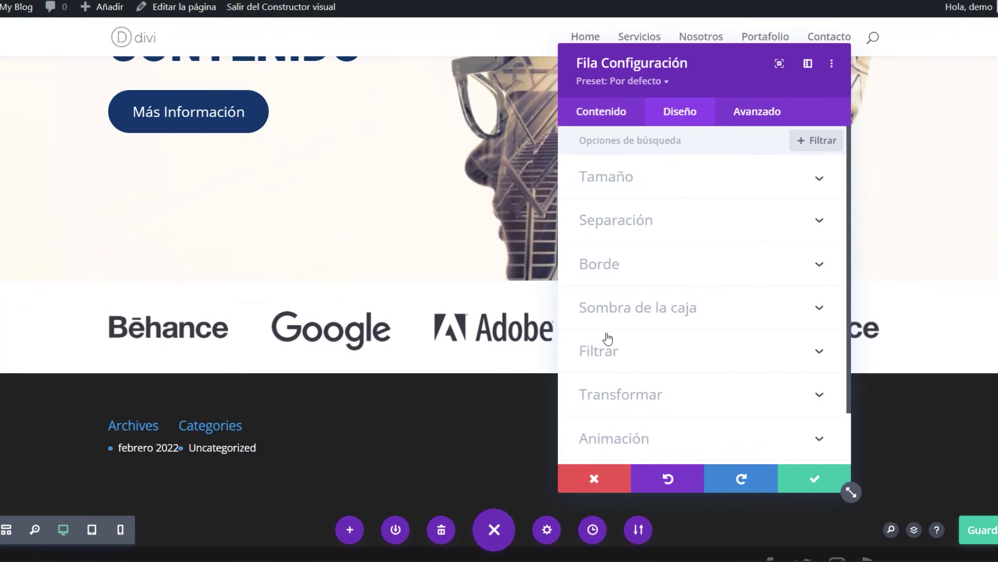
left_click(622, 229)
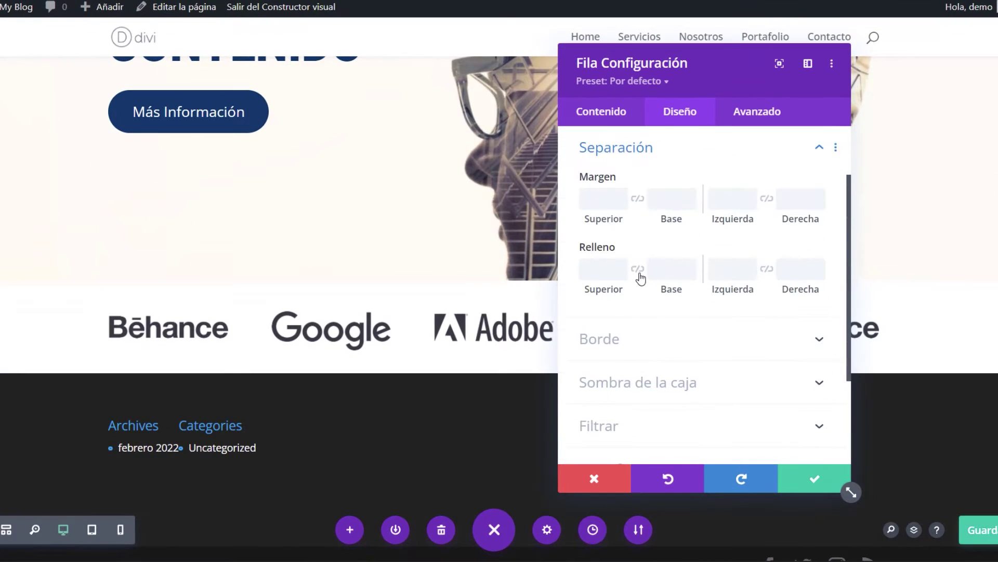
left_click(602, 270)
left_click(590, 297)
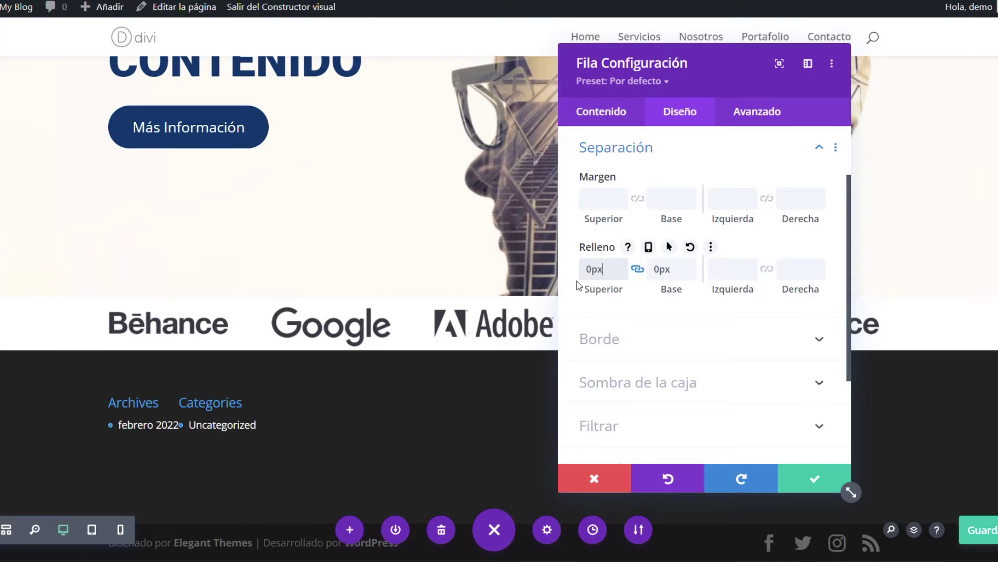
left_click(620, 266)
left_click(621, 267)
left_click(621, 267)
left_click(621, 267)
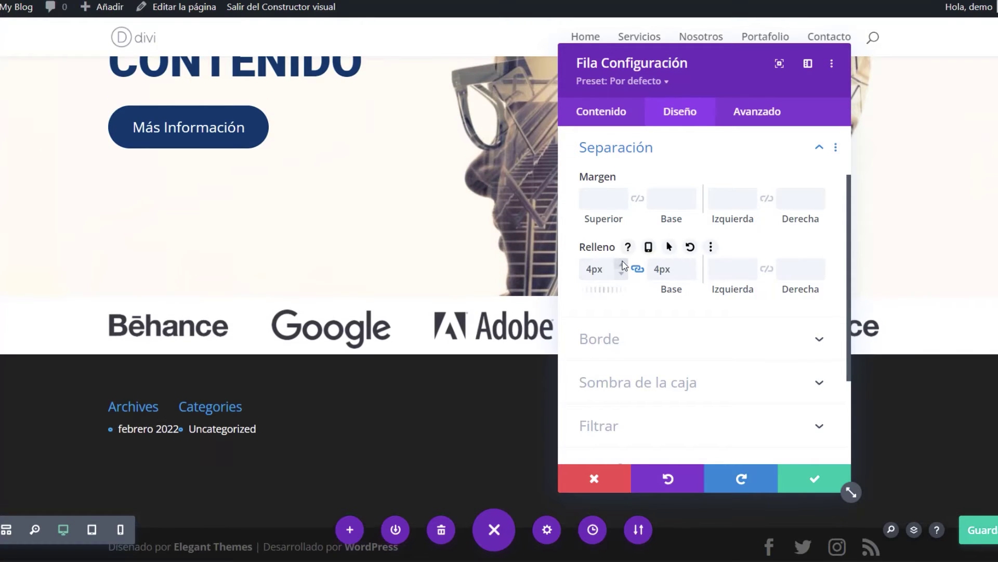
left_click(622, 266)
left_click(622, 266)
left_click(623, 267)
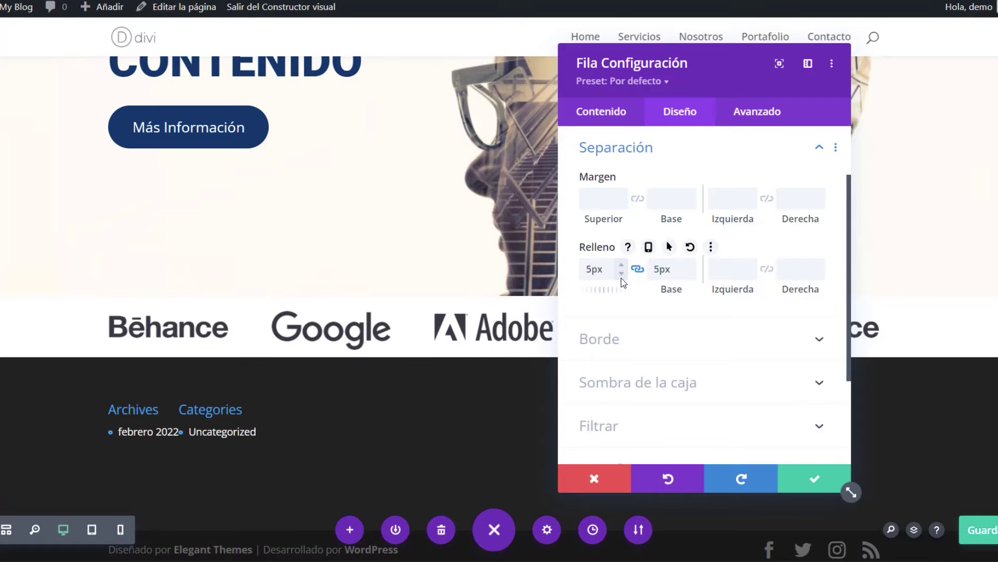
left_click(814, 479)
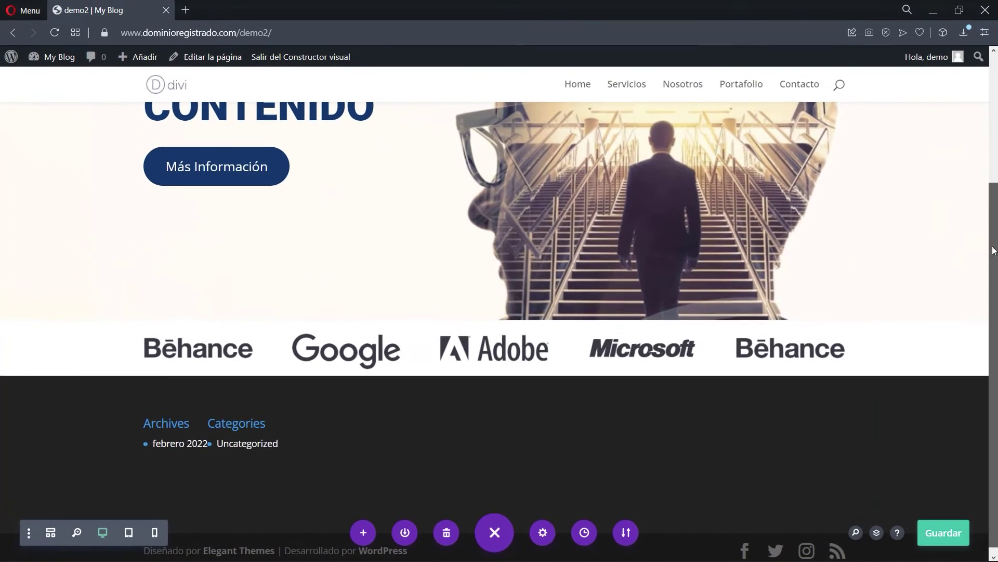
Insert a regular section below the logo section with a row of two equal columns
left_click_drag(995, 291, 995, 167)
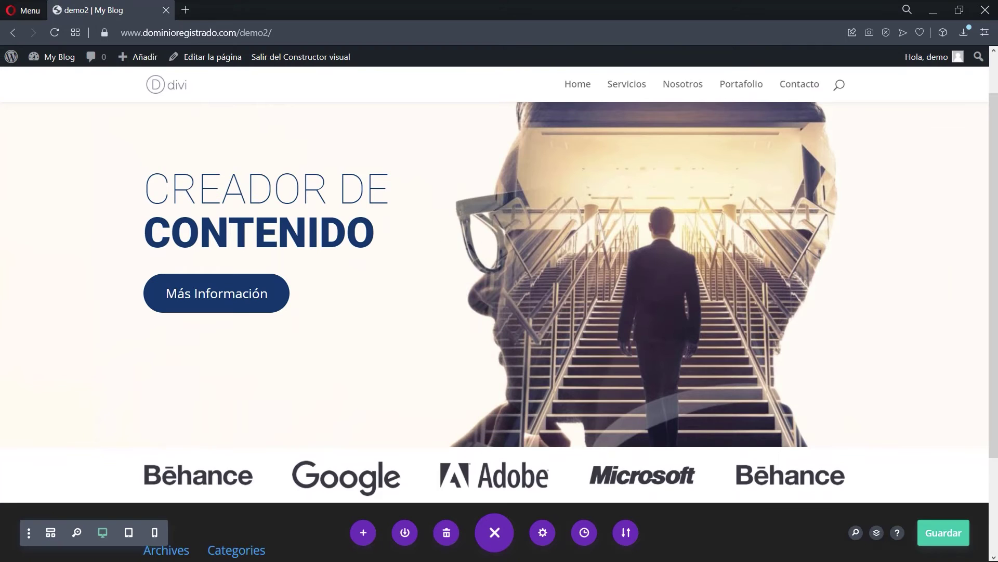
scroll(314, 325, "down", 2)
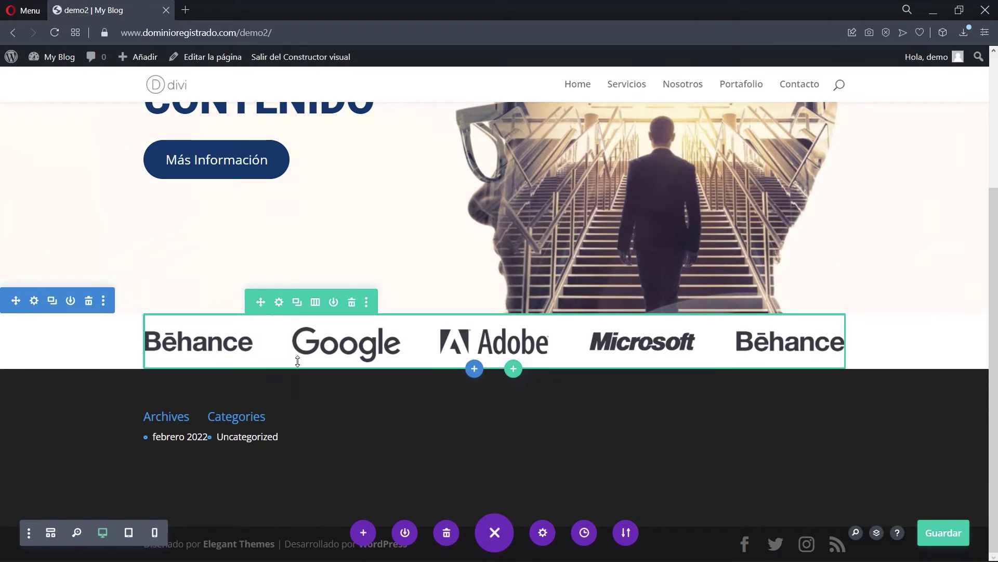
left_click(473, 369)
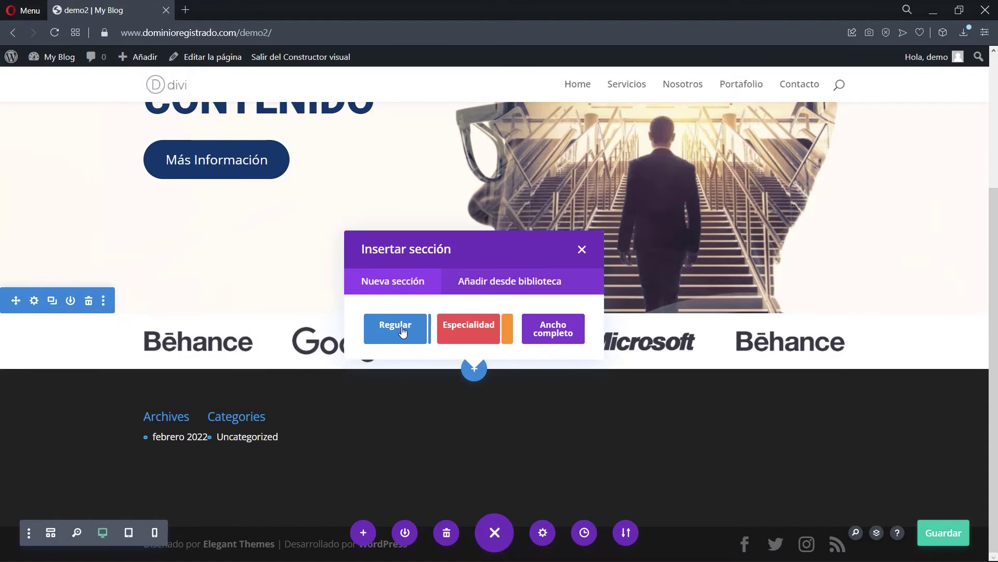
left_click(396, 329)
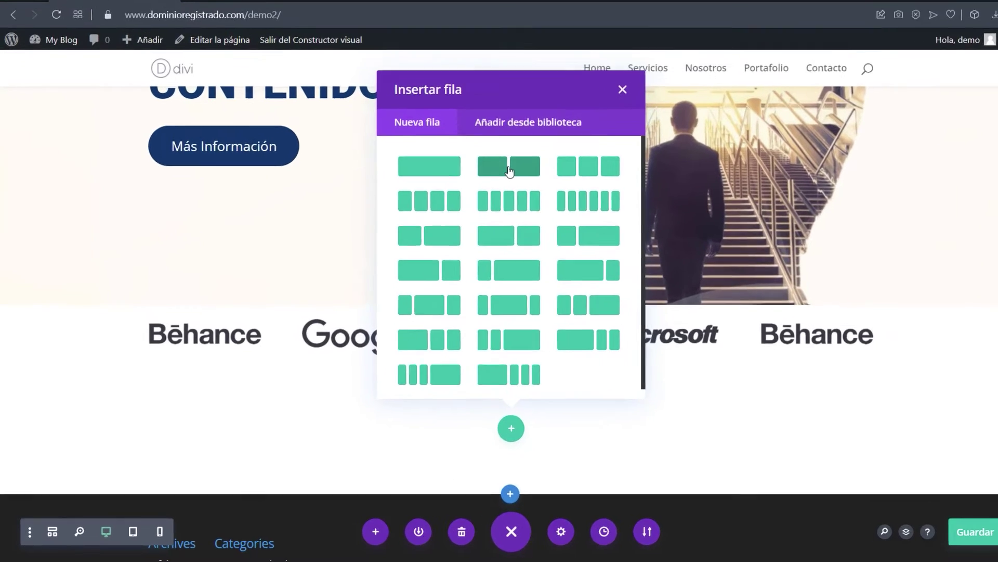
left_click(495, 179)
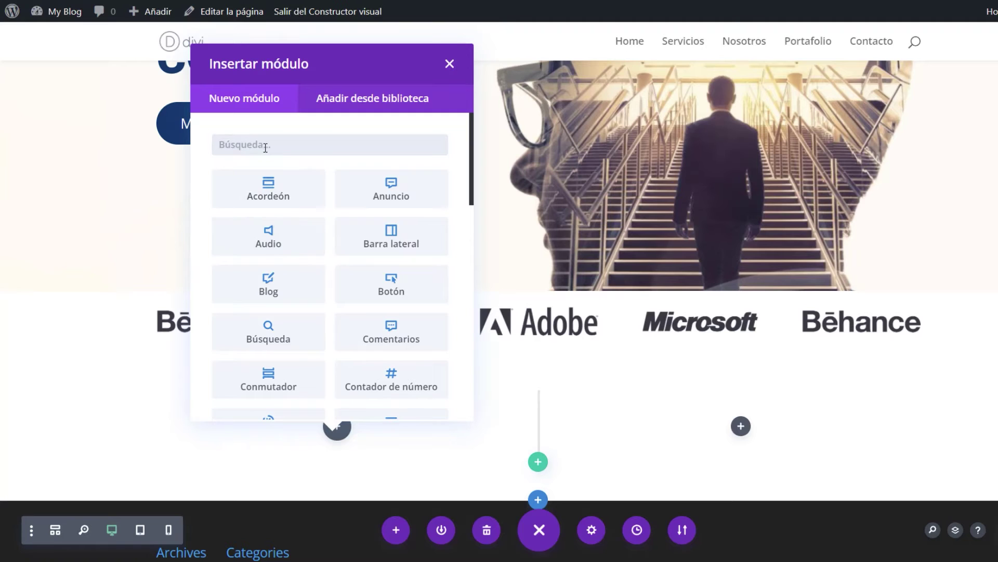
Add a text module to the new row's first column and replace its placeholder content with "Bienvenido"
type("tex")
left_click(271, 190)
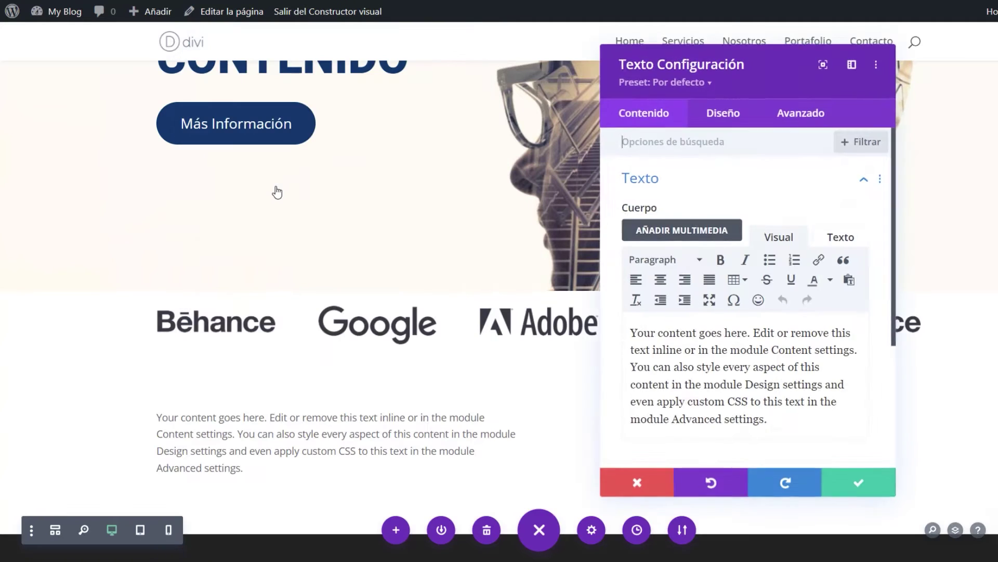
key("ctrl+a")
type("Bienvenido")
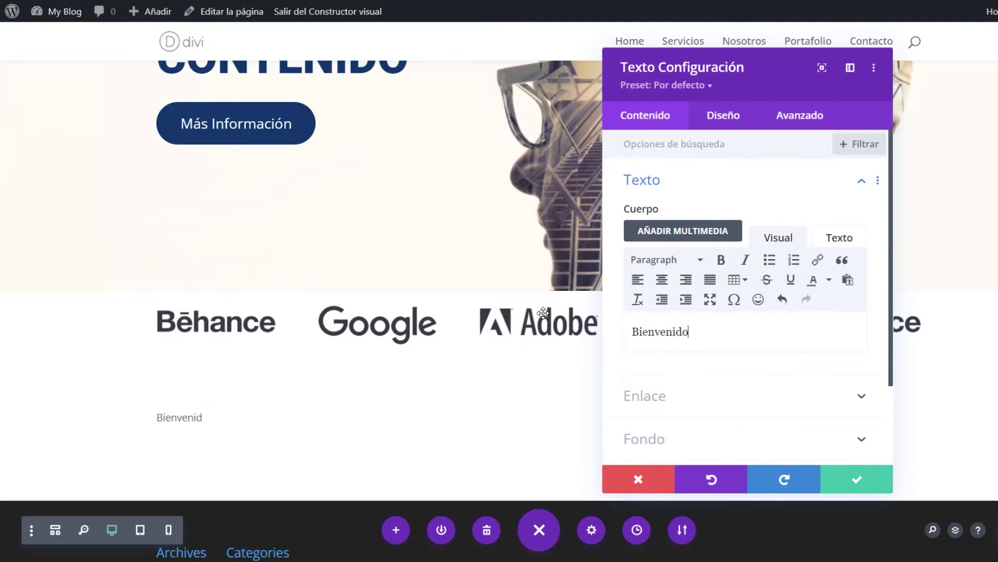
Set the Bienvenido text's size to 20 px and save the text module
left_click(712, 123)
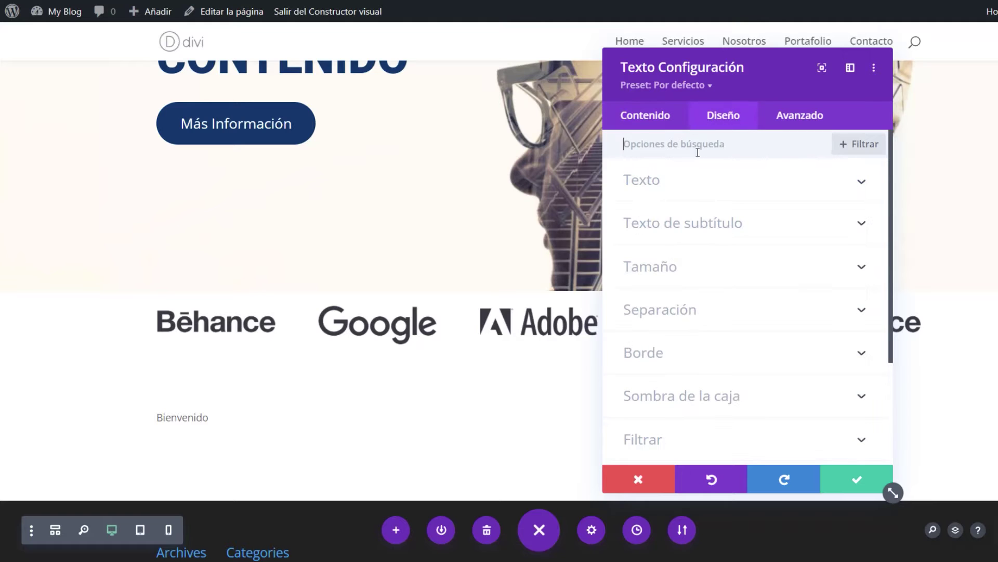
left_click(664, 184)
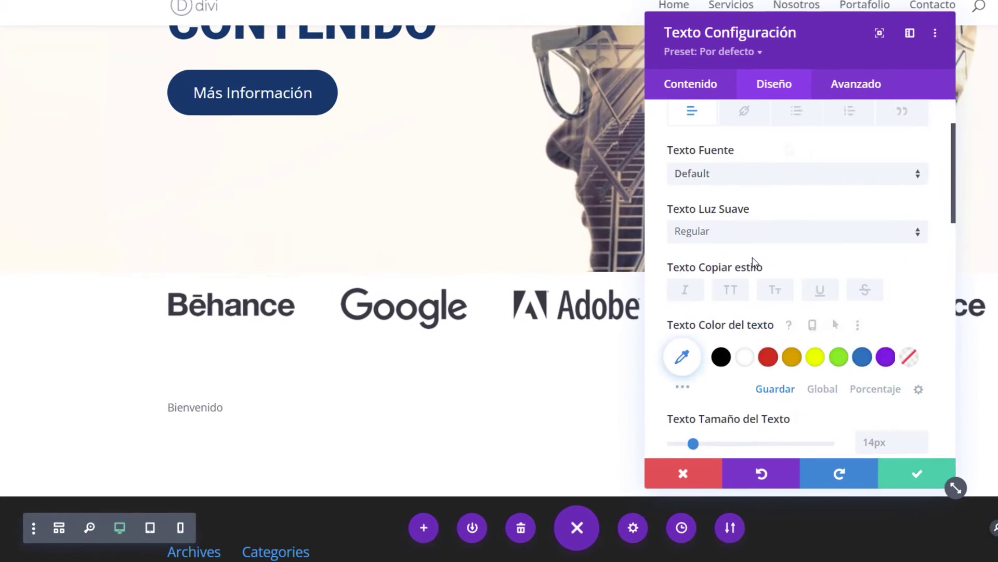
scroll(742, 322, "down", 4)
scroll(921, 294, "up", 6)
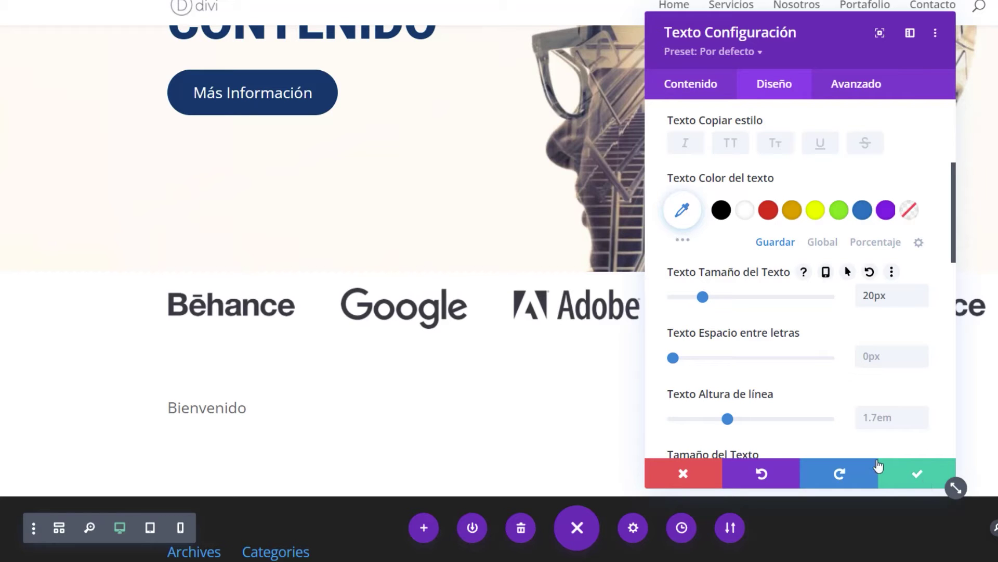
left_click(915, 480)
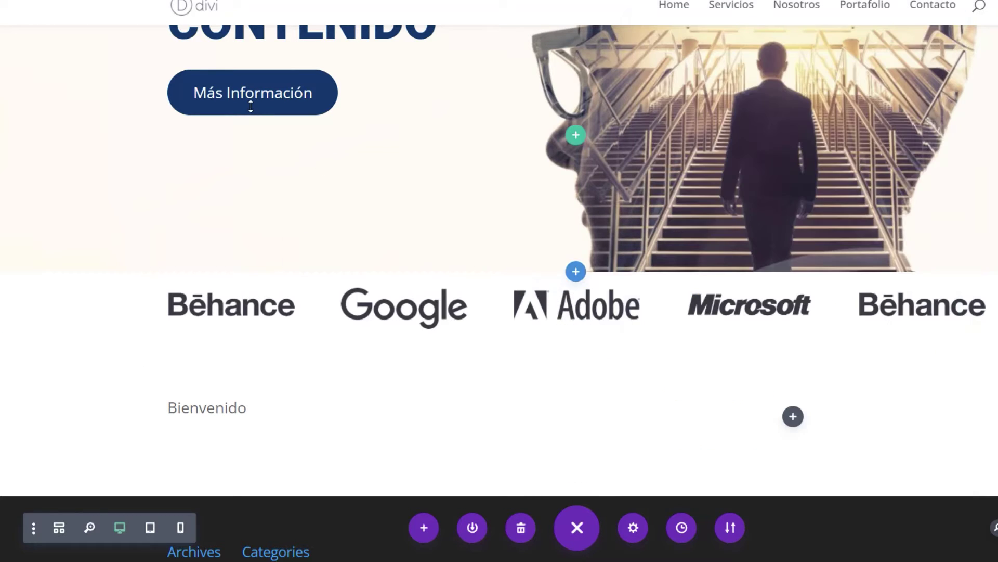
Copy the text color code from the hero section's CONTENIDO text module and close its settings
scroll(303, 138, "up", 3)
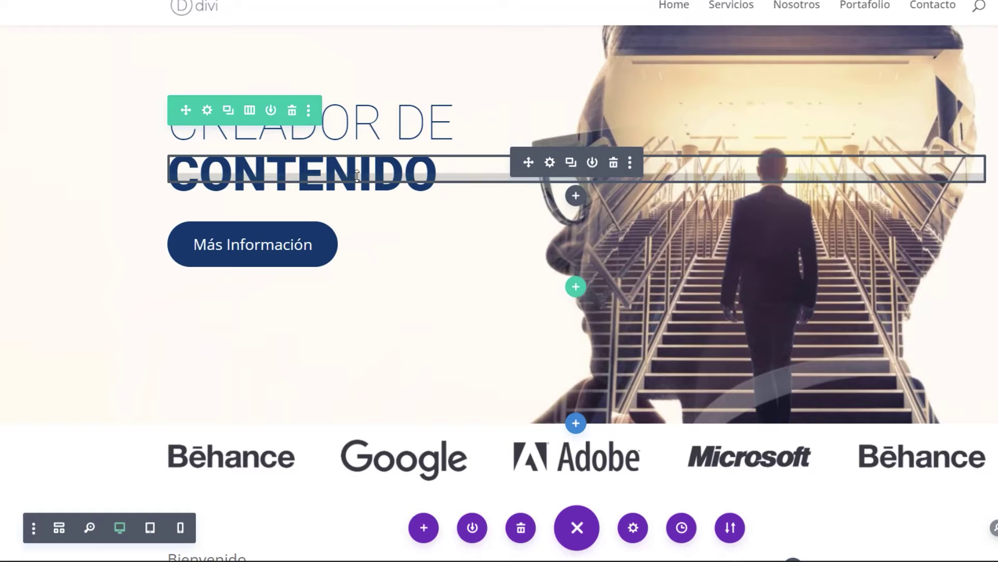
left_click(550, 162)
left_click(776, 91)
left_click(709, 157)
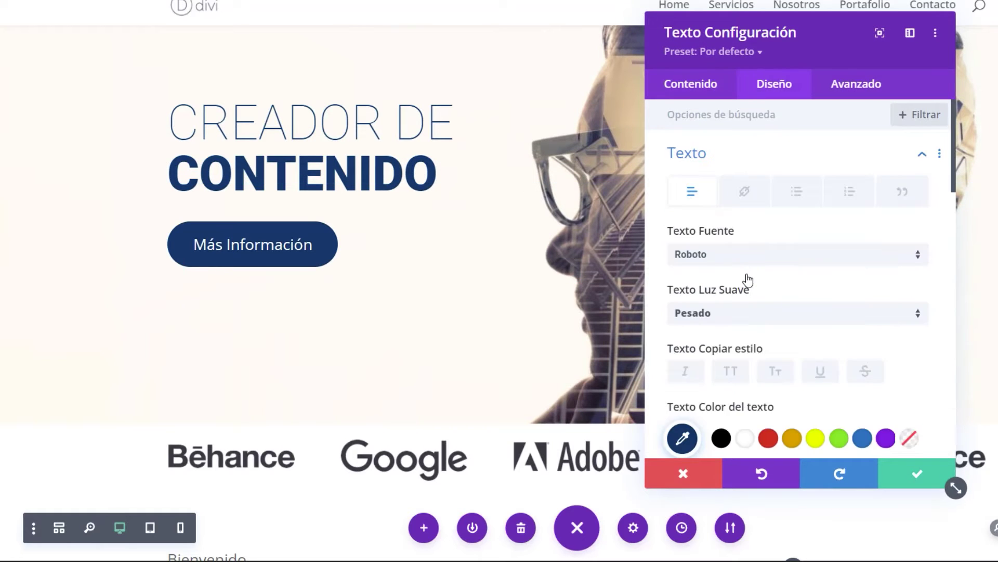
scroll(728, 291, "down", 3)
left_click(682, 285)
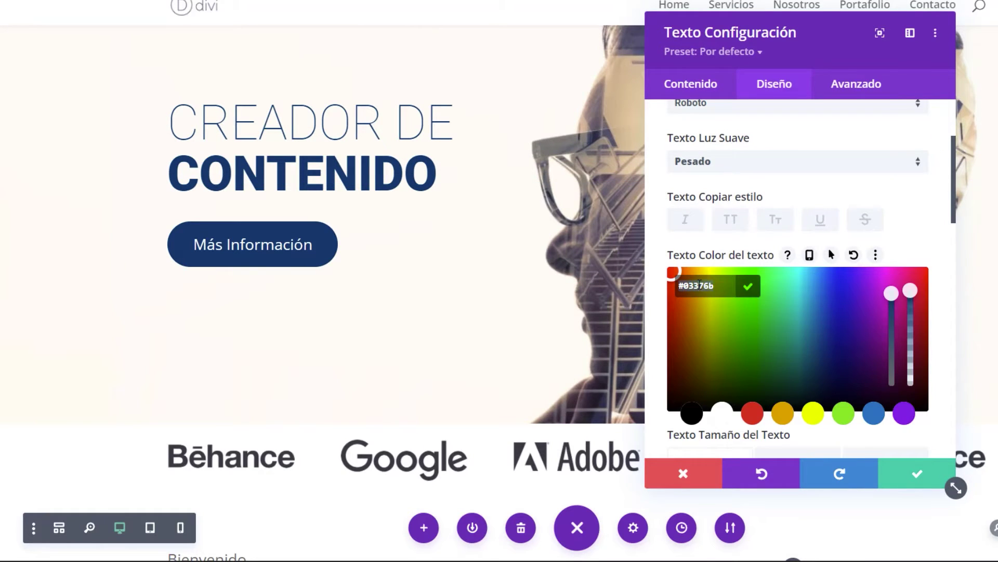
right_click(700, 284)
left_click(749, 37)
left_click(911, 474)
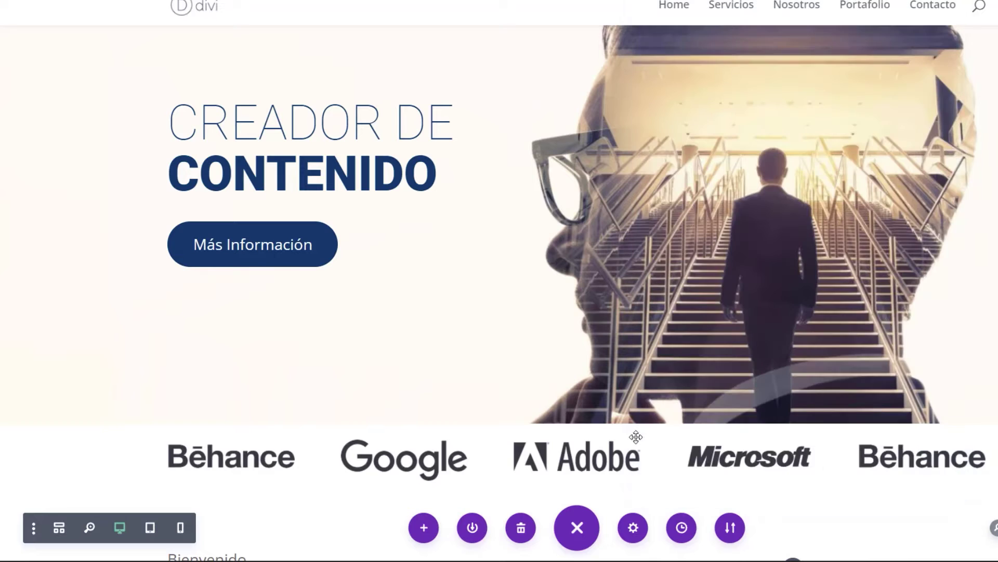
Paste the copied dark blue code as the Bienvenido text's color and save the text module
scroll(434, 350, "down", 4)
mouse_move(208, 340)
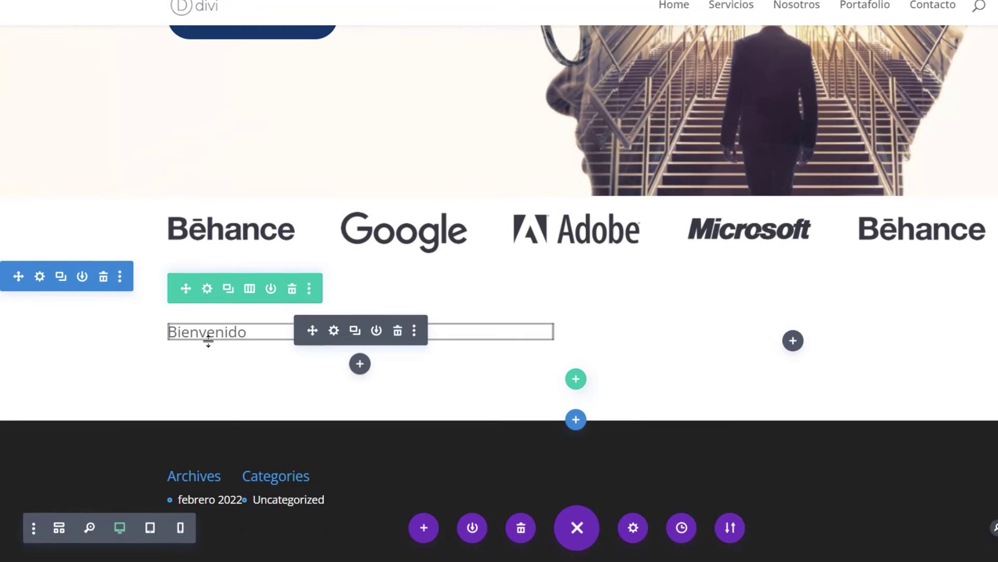
left_click(333, 331)
left_click(772, 85)
left_click(687, 155)
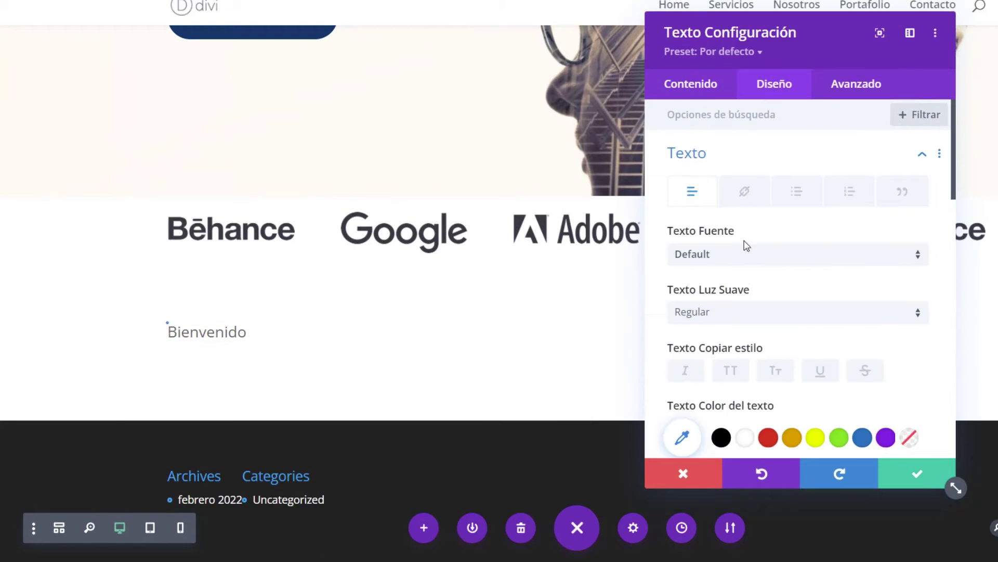
scroll(747, 246, "down", 3)
left_click(682, 291)
right_click(709, 287)
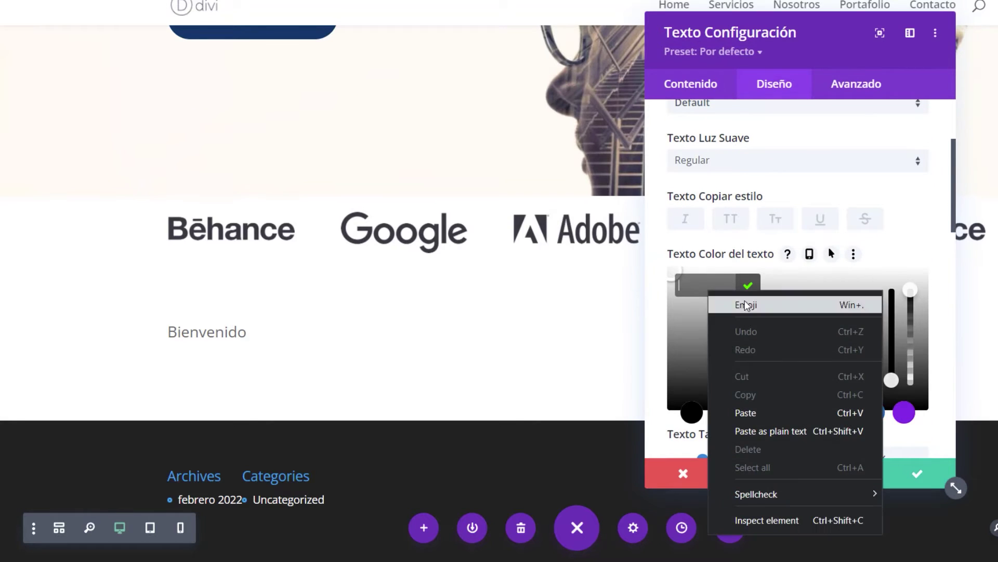
left_click(745, 413)
left_click(662, 340)
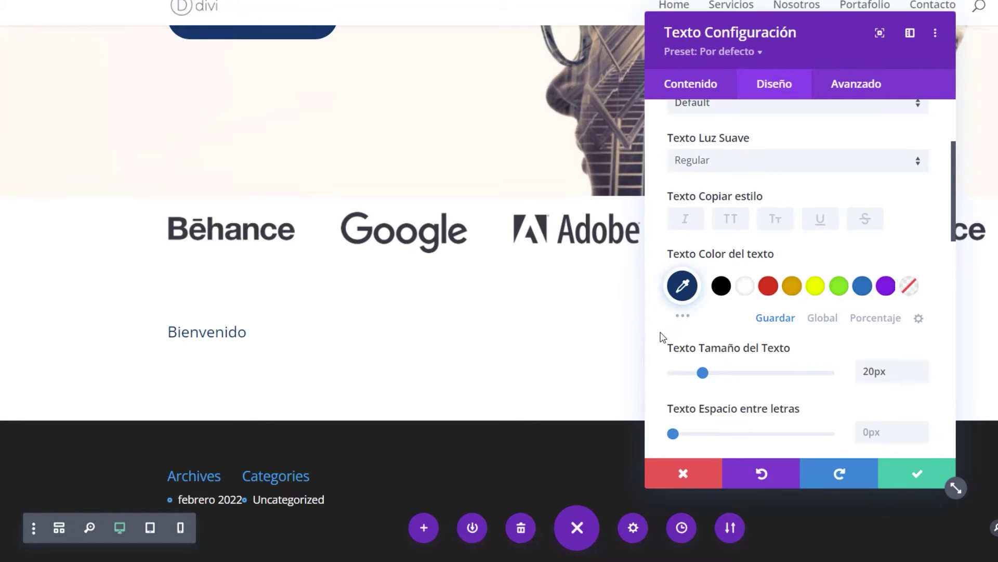
scroll(668, 325, "down", 3)
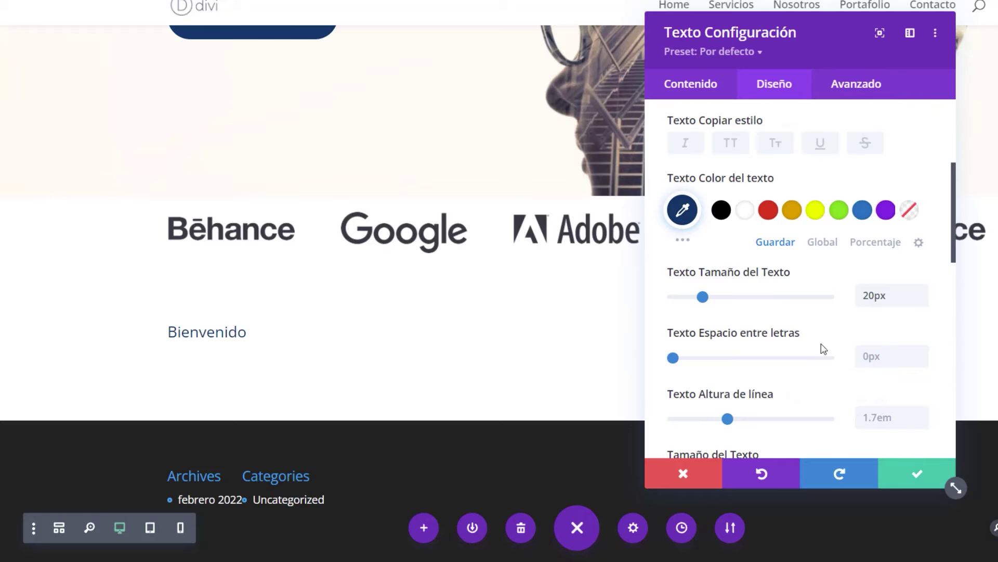
left_click(899, 477)
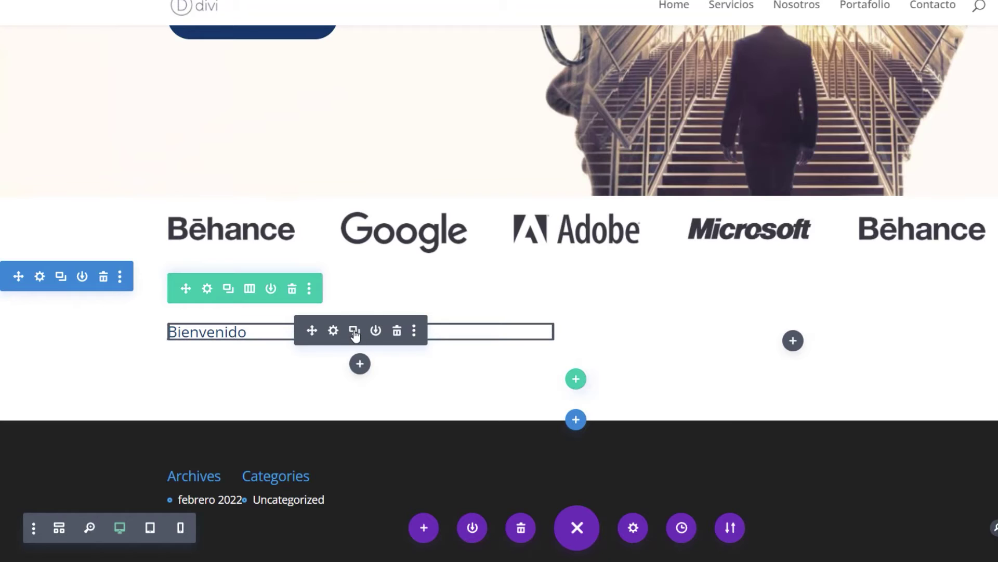
Duplicate the Bienvenido text module in the first column and open the copy's settings
left_click(355, 331)
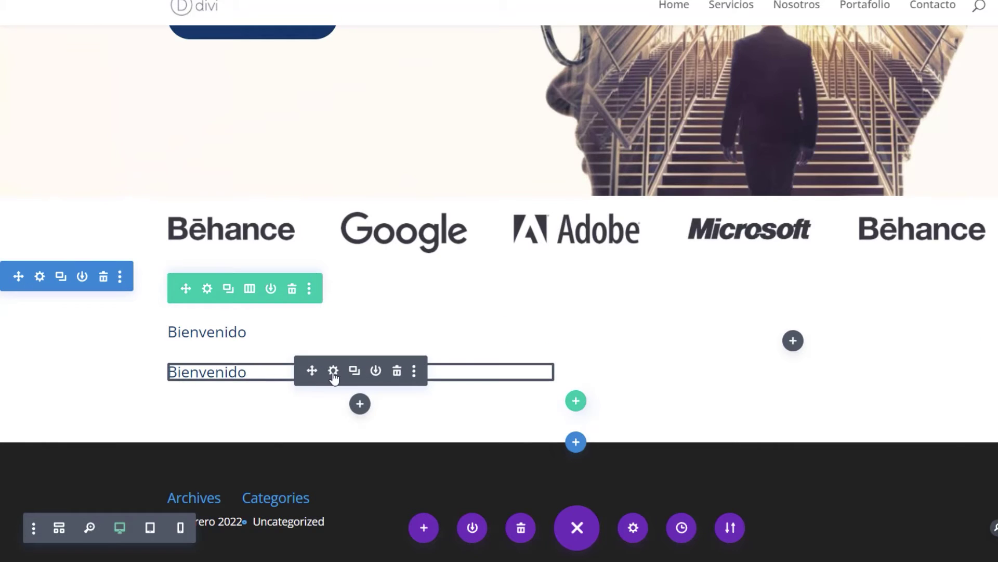
left_click(333, 371)
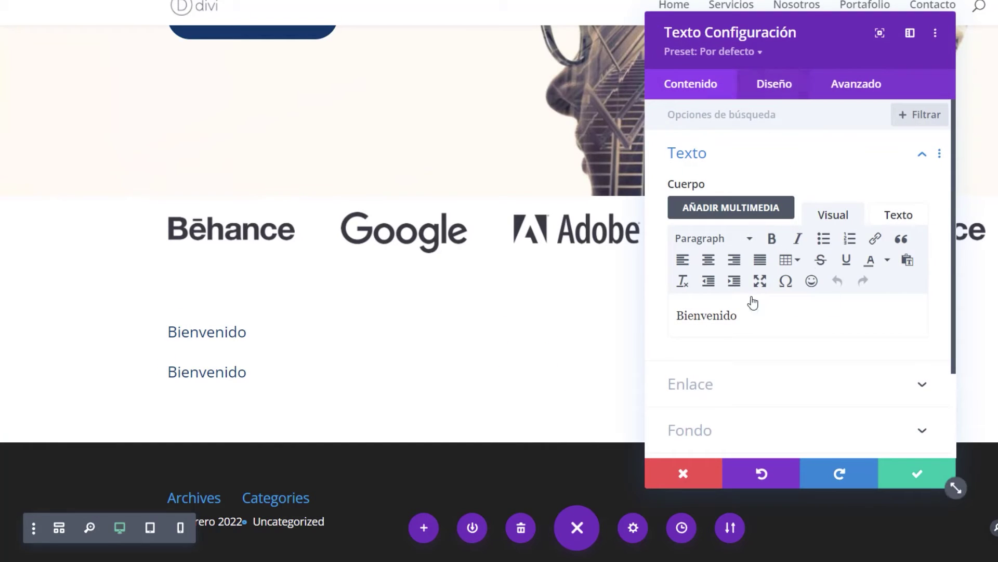
Replace the body of the duplicated Bienvenido text module with the person's full name from the clipboard
left_click_drag(758, 316, 618, 317)
key("ctrl+v")
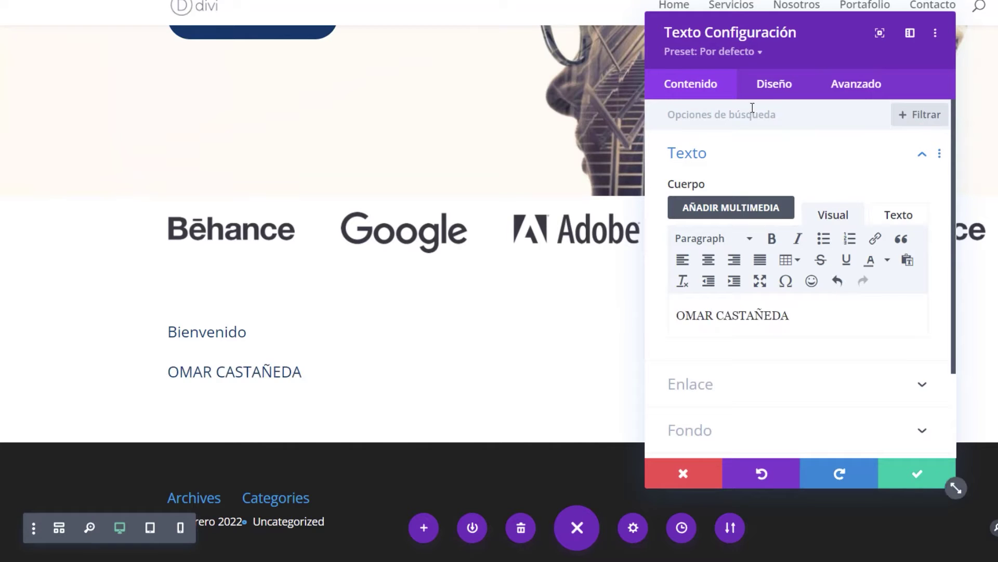
Style the name heading with the Negrita font weight and a text size of 34px
left_click(774, 92)
left_click(691, 154)
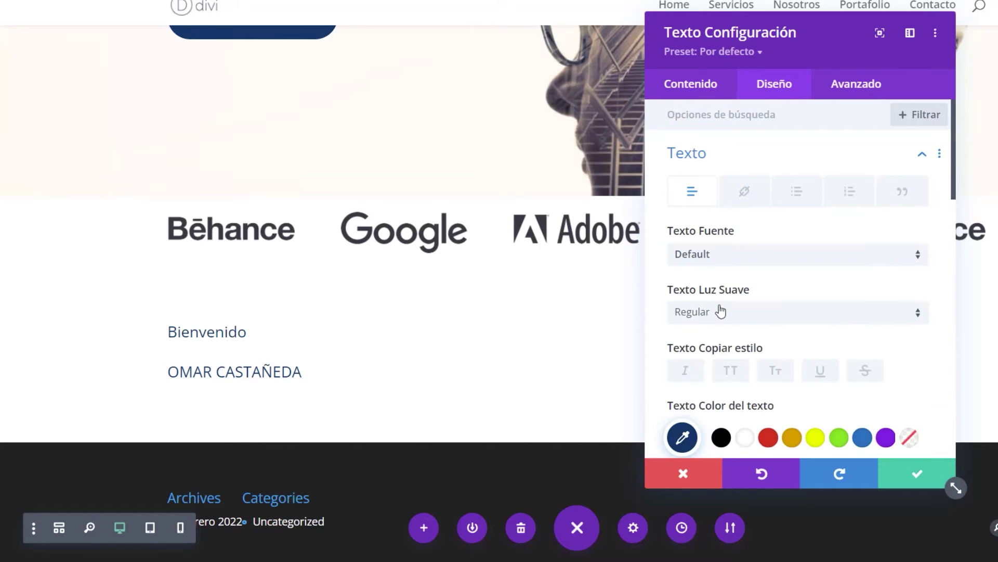
left_click(720, 313)
left_click(724, 411)
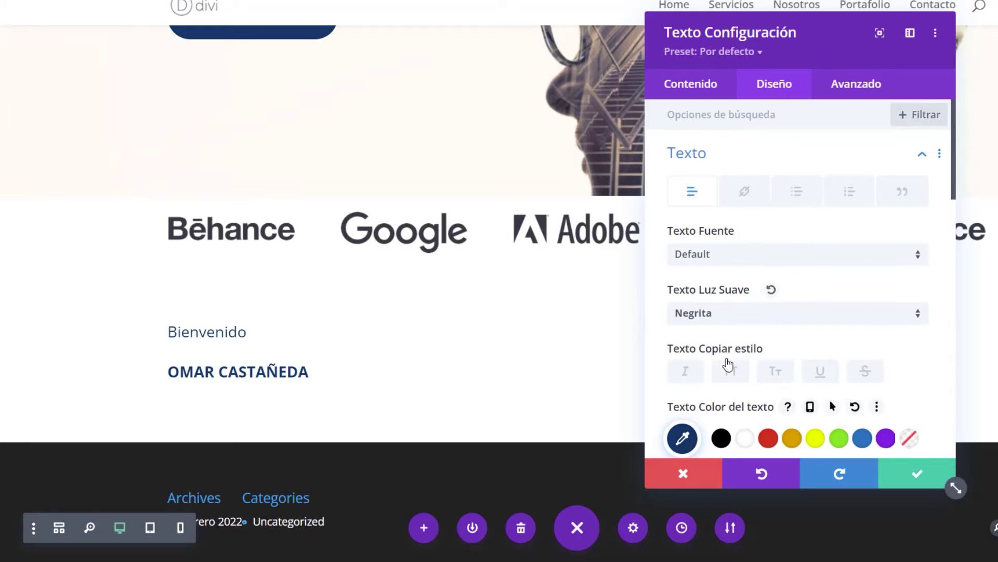
scroll(735, 357, "down", 5)
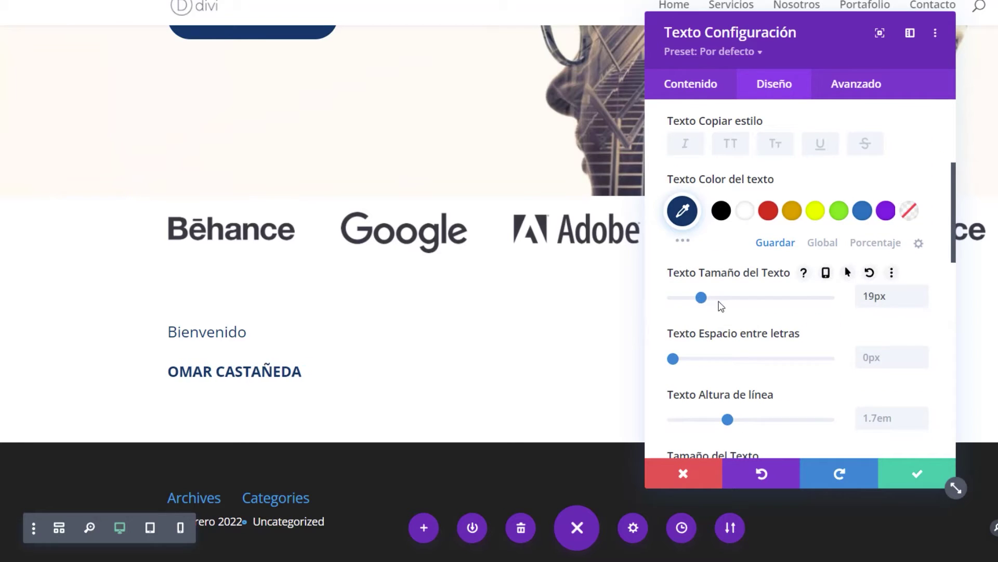
left_click_drag(704, 298, 726, 302)
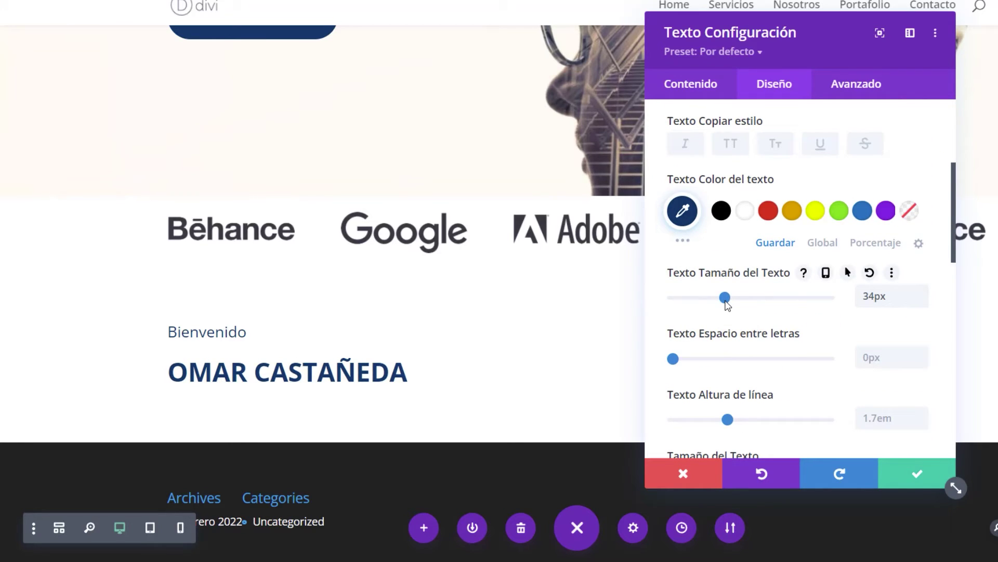
Set the name heading's top and bottom padding to 0px, save it, and tighten the gap between Bienvenido and the heading
scroll(738, 368, "down", 5)
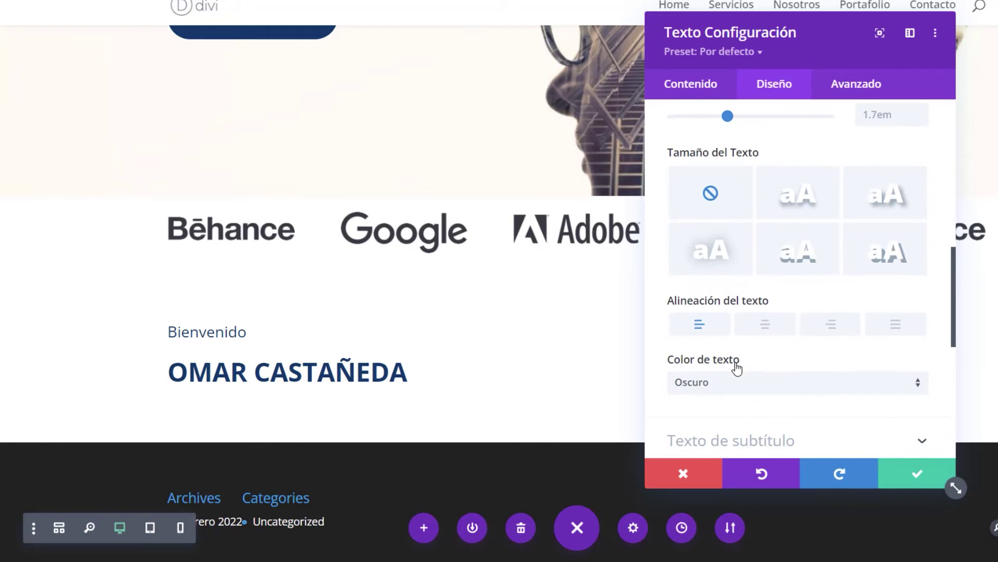
scroll(738, 368, "down", 4)
left_click(697, 312)
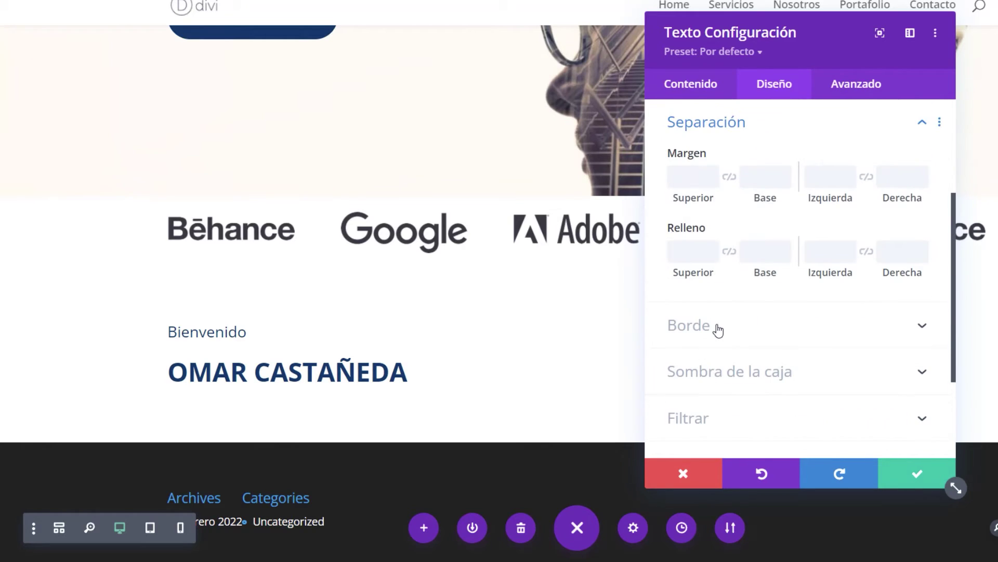
left_click(729, 251)
left_click(697, 252)
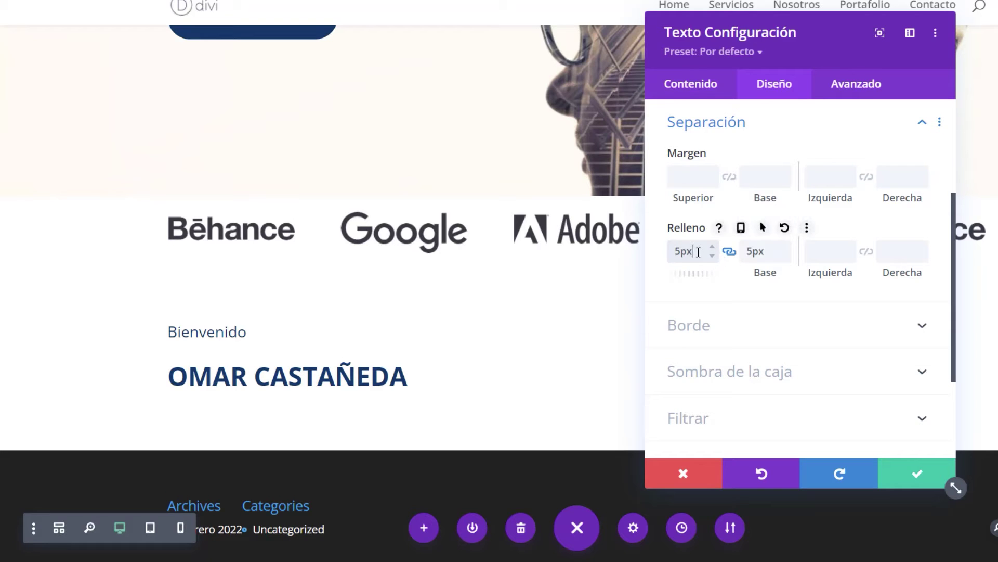
left_click_drag(697, 252, 637, 253)
type("0")
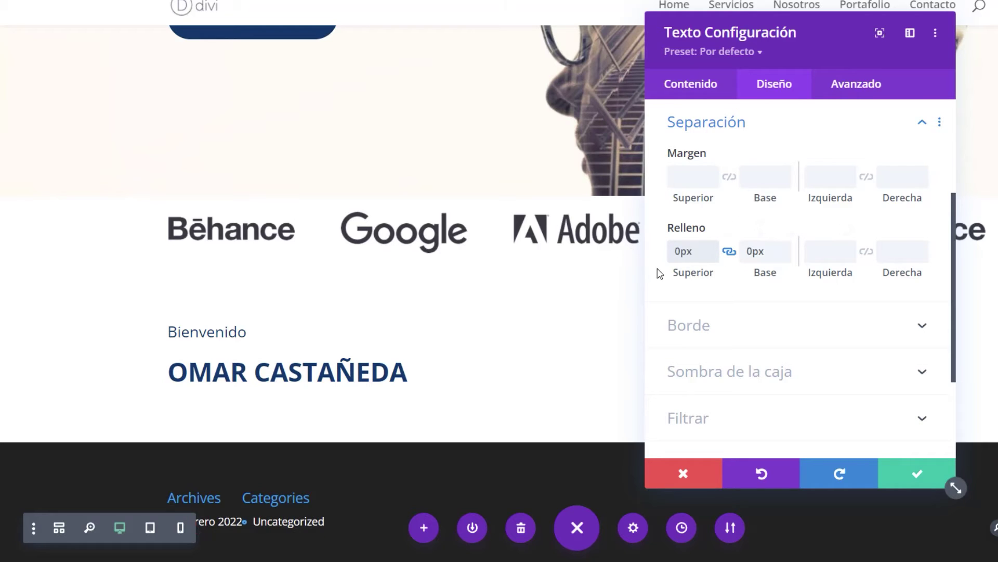
left_click(894, 477)
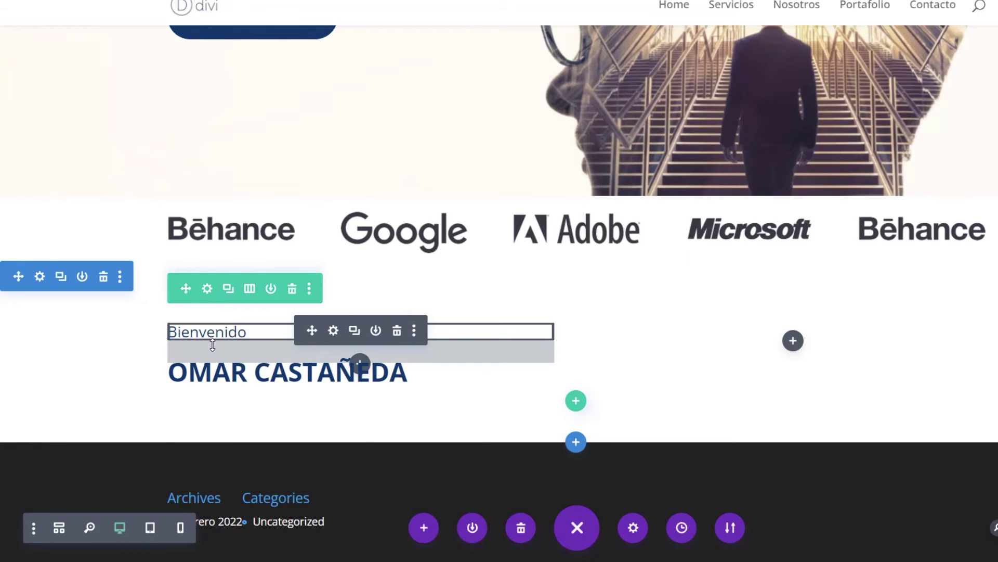
left_click_drag(211, 341, 211, 336)
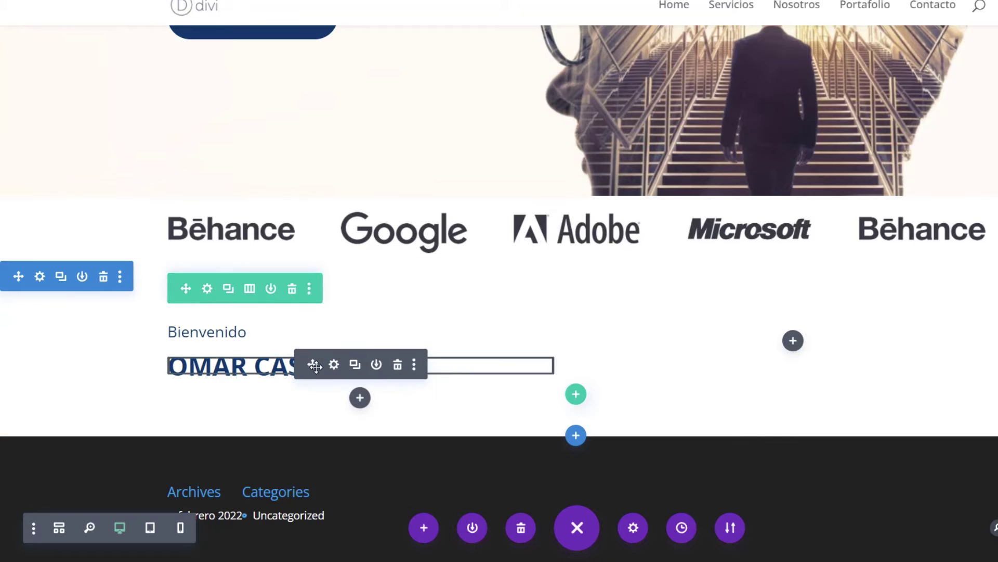
Insert a Separador module below the name heading
left_click(360, 398)
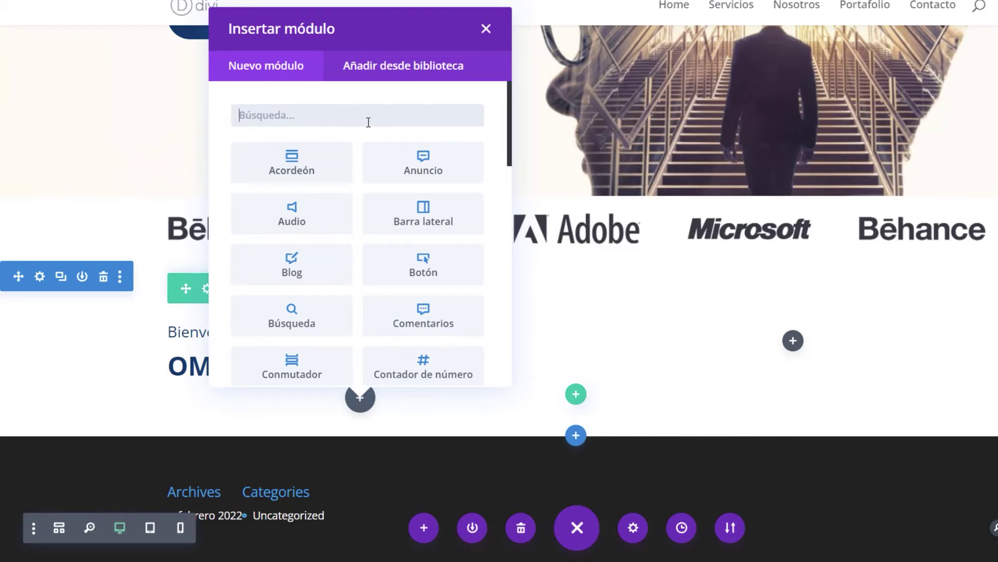
type("SE")
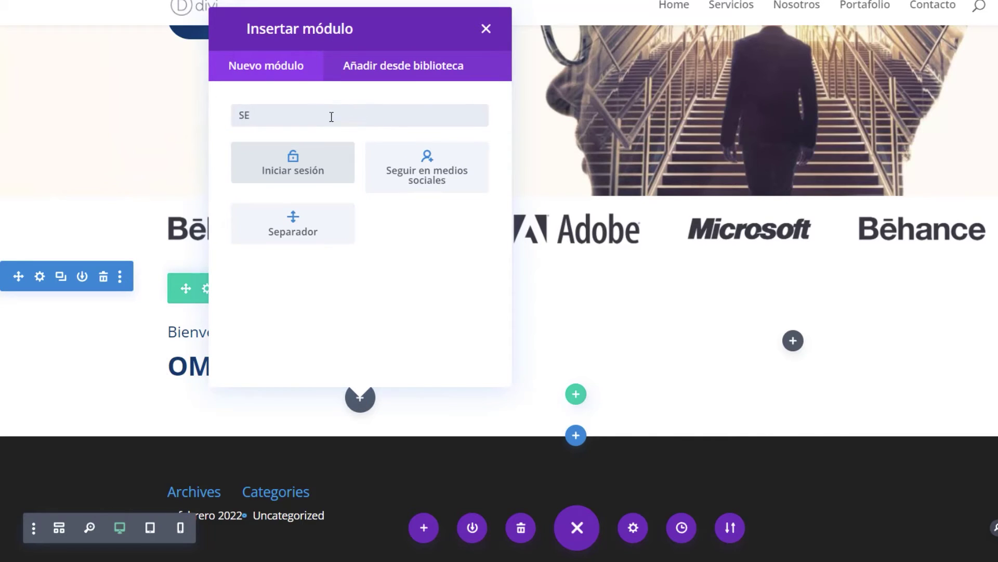
left_click(292, 234)
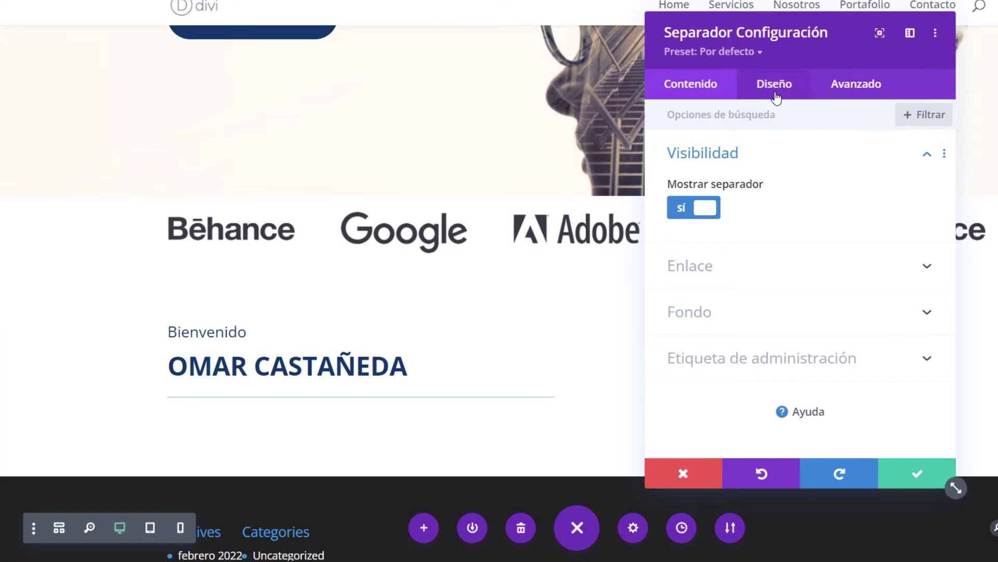
Change the separator's line color to the dark blue used by the name heading
left_click(775, 96)
left_click(718, 172)
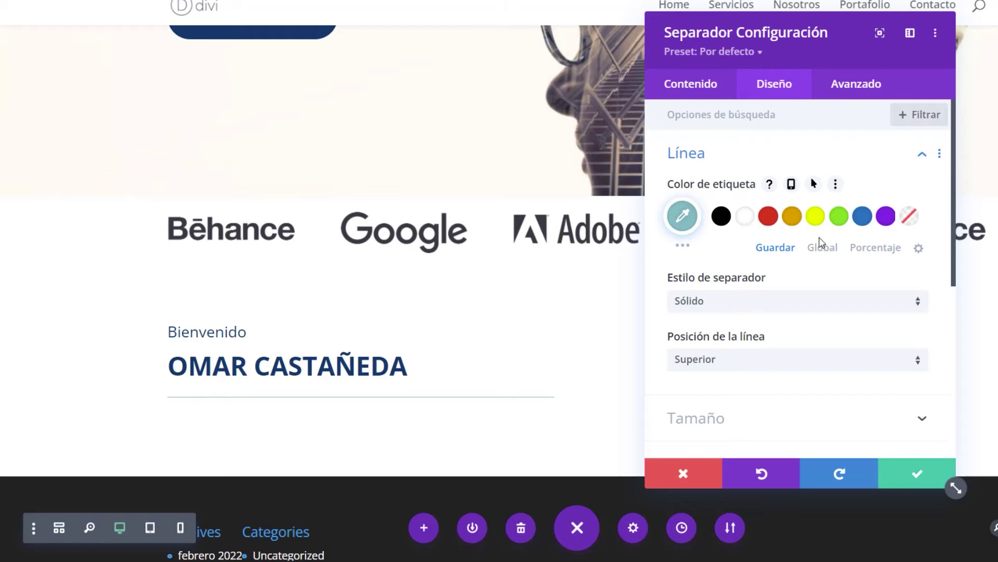
left_click(682, 216)
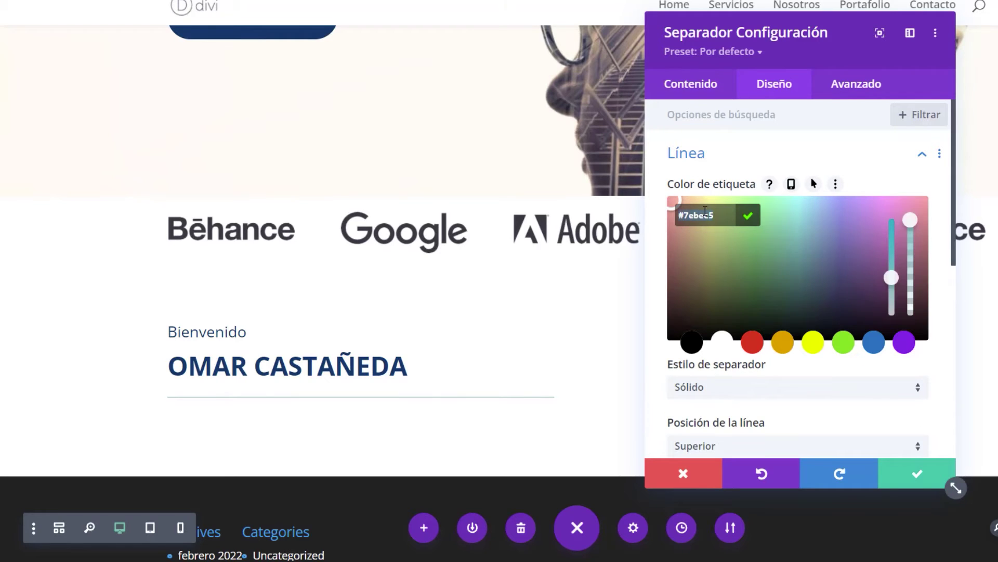
left_click(663, 250)
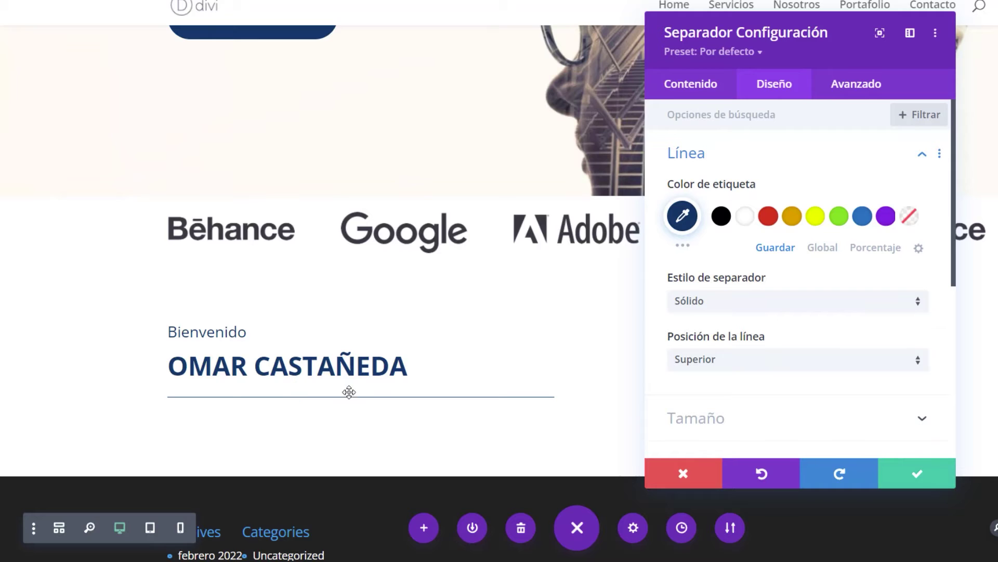
Shorten the separator line to the heading's width with 192px of right padding and save the module
scroll(690, 287, "down", 5)
scroll(720, 262, "up", 2)
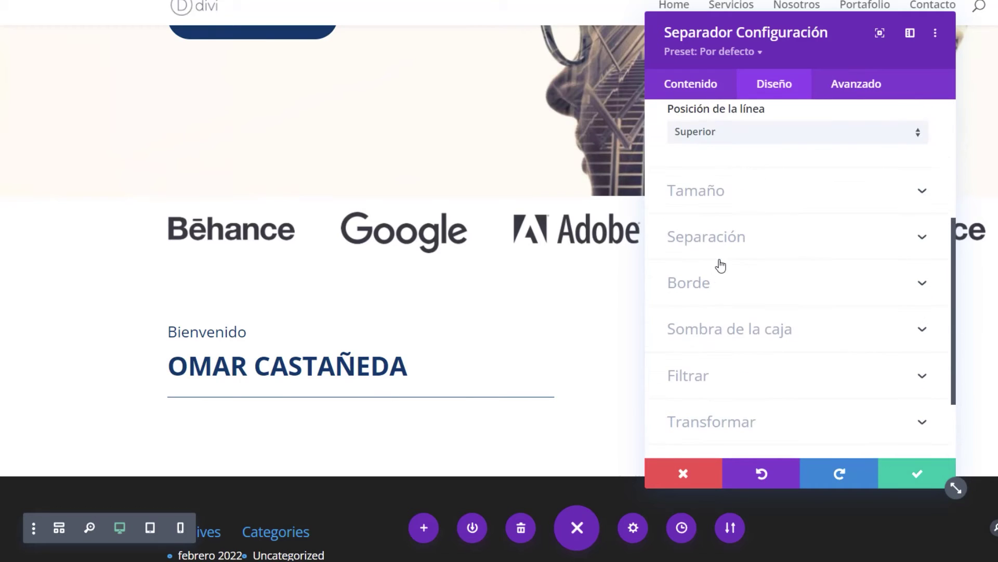
left_click(747, 240)
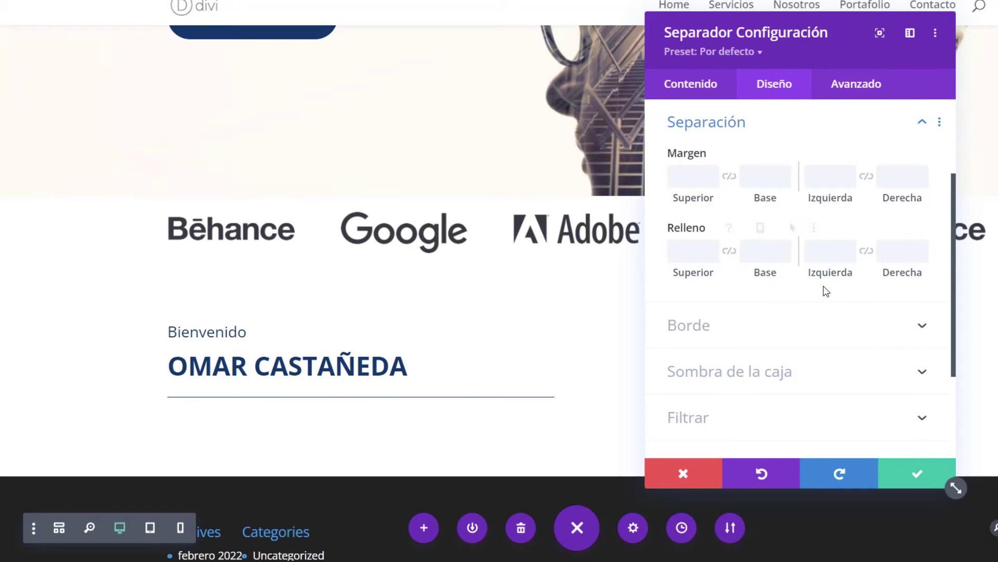
left_click_drag(898, 273, 781, 277)
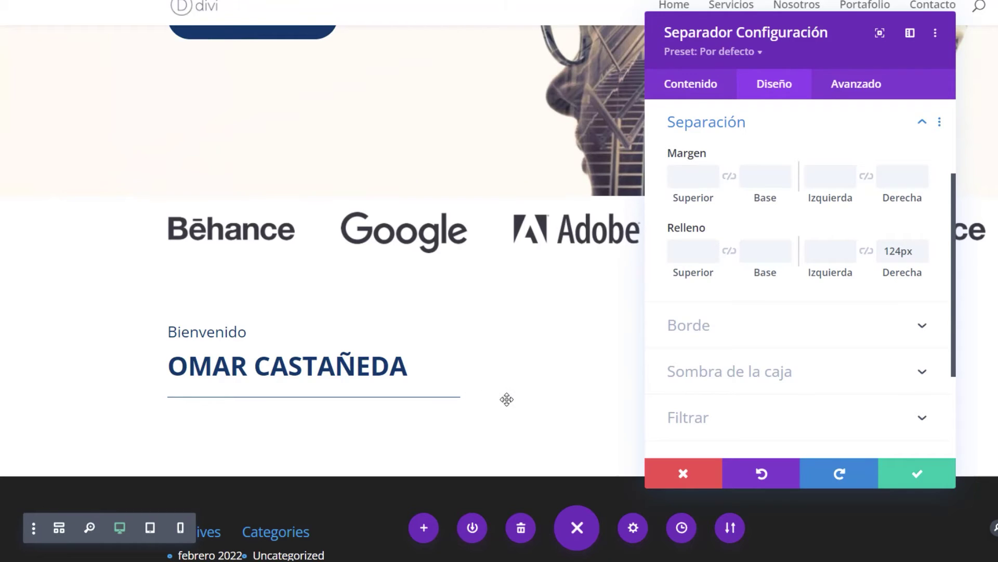
left_click_drag(919, 274, 967, 276)
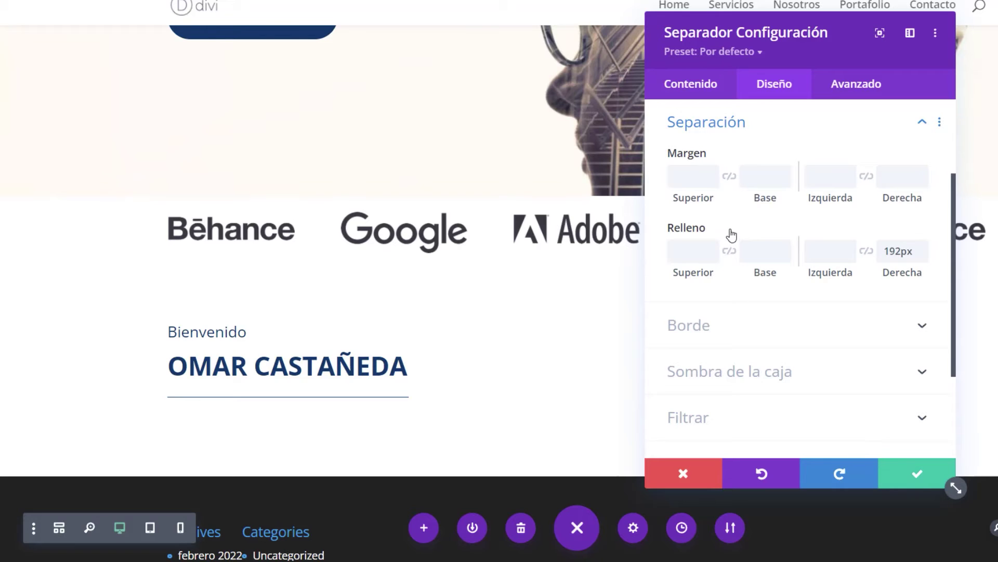
mouse_move(735, 232)
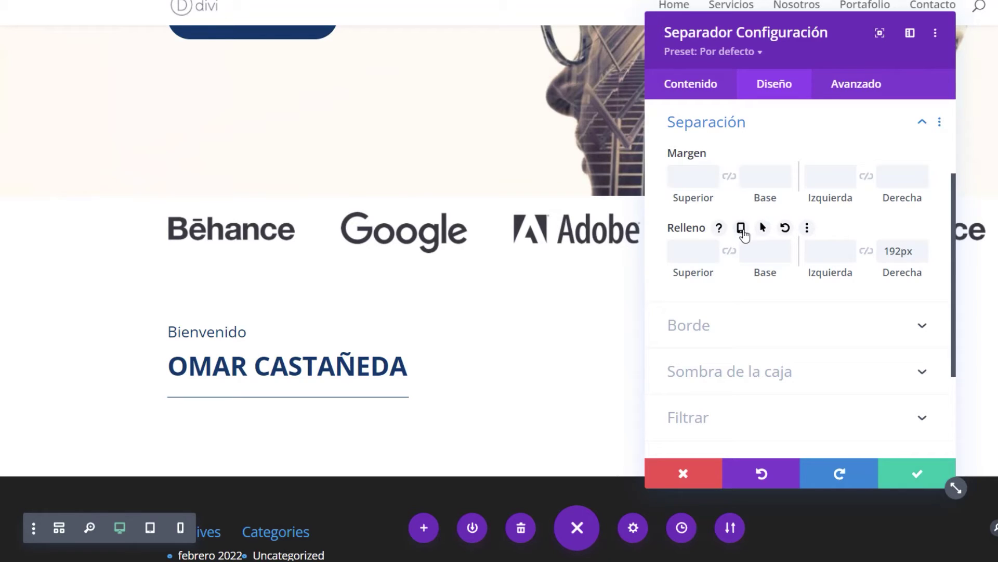
mouse_move(746, 272)
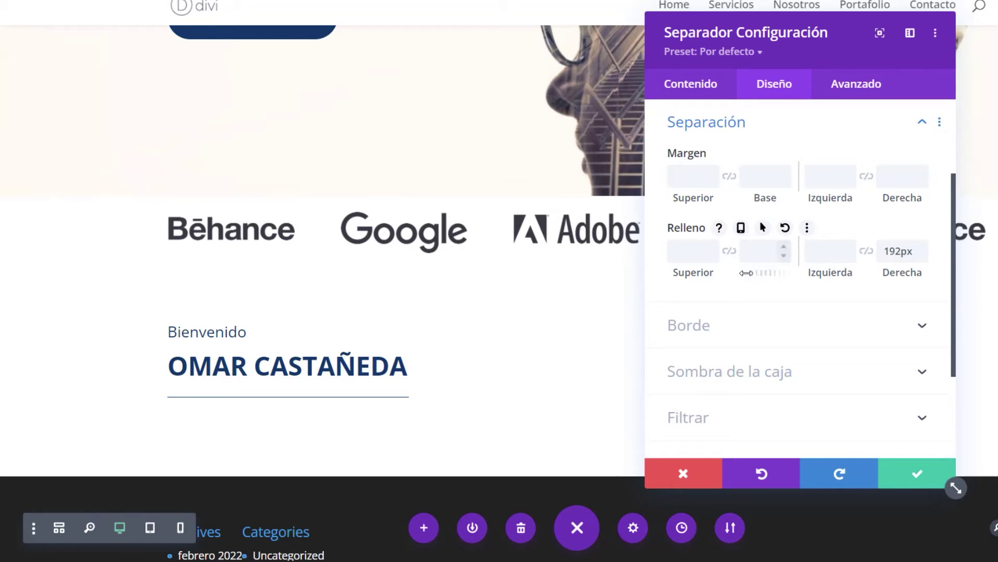
left_click(903, 482)
Insert a Texto module below the separator line
scroll(506, 370, "down", 2)
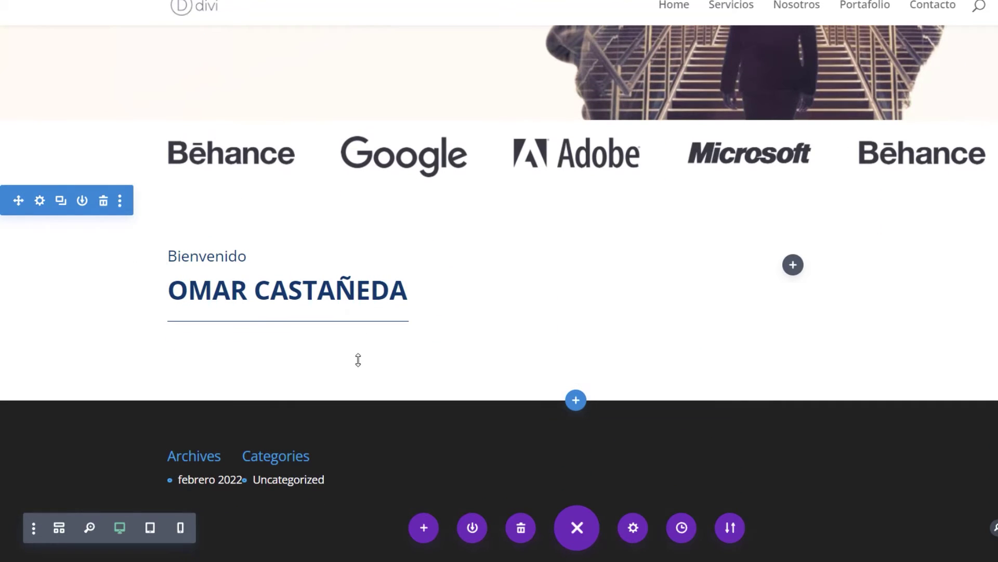
left_click(360, 361)
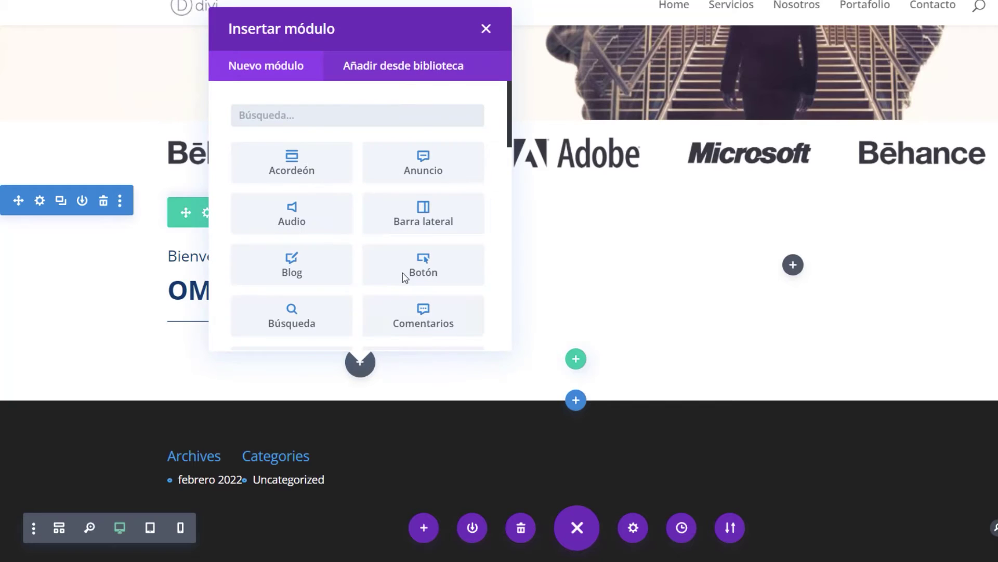
type("tex")
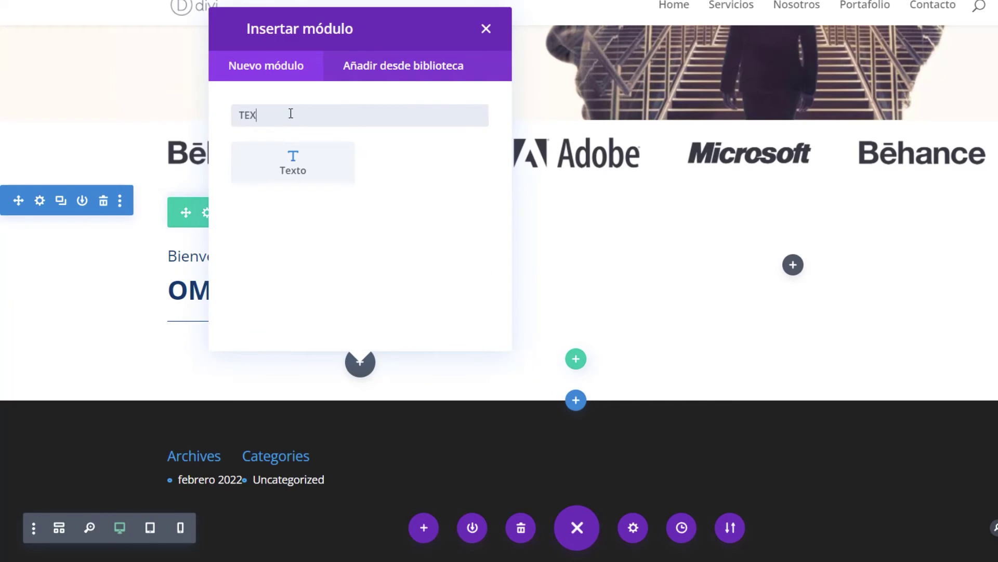
left_click(292, 162)
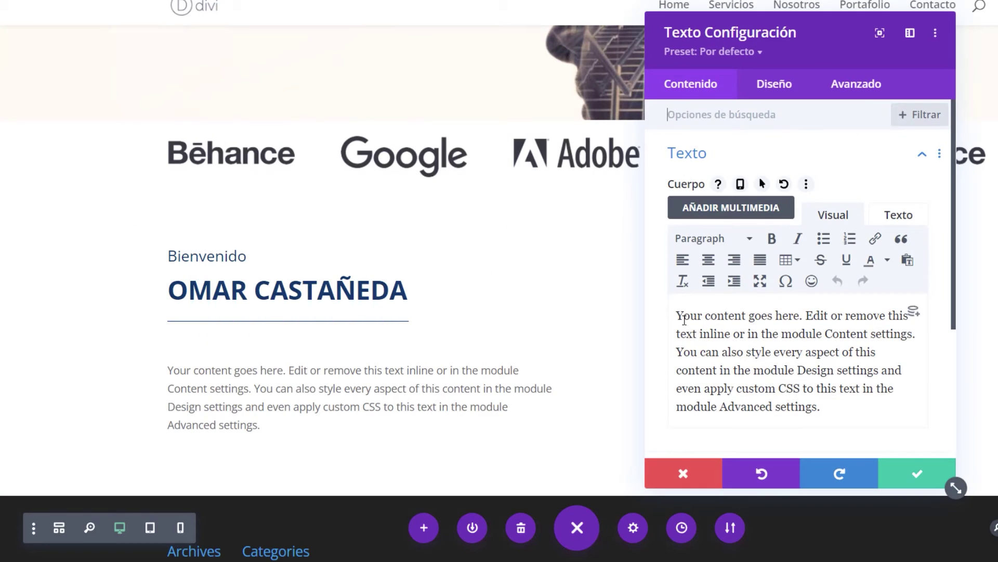
Set the new paragraph module's top and bottom padding to 0px, keeping its placeholder text, and save it
left_click_drag(678, 315, 824, 401)
left_click(765, 387)
left_click_drag(791, 41, 869, 43)
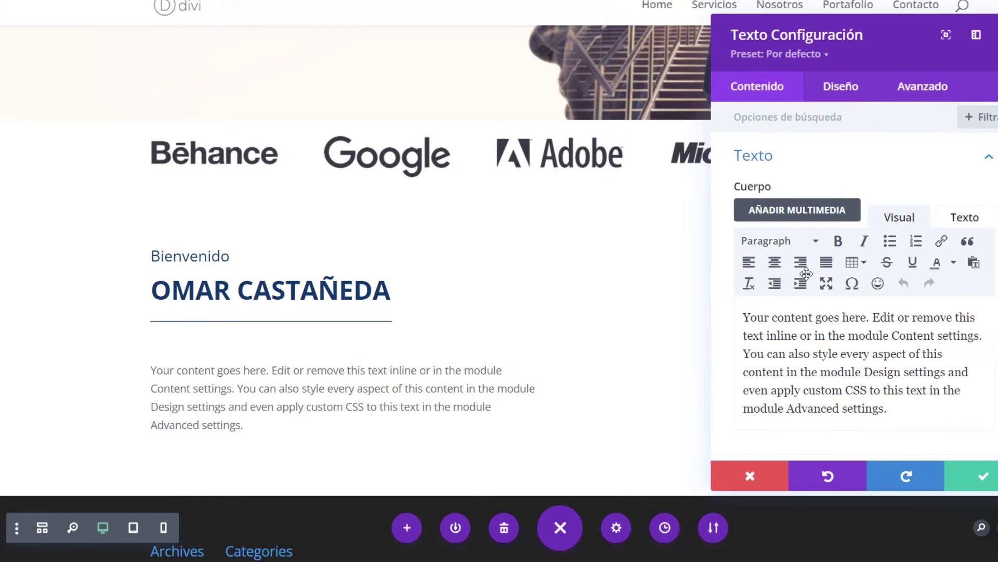
left_click(857, 87)
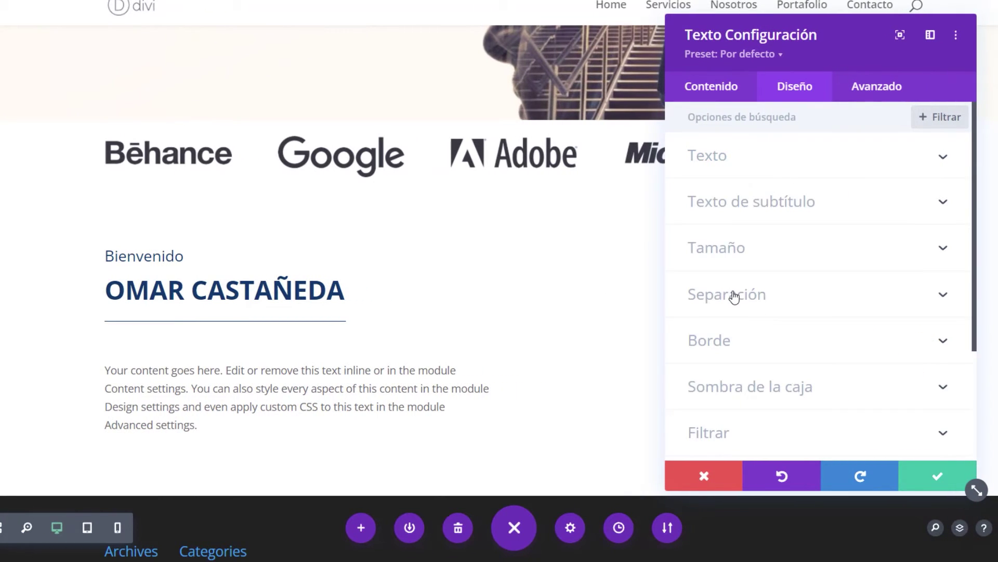
left_click(734, 296)
left_click(749, 254)
left_click(708, 252)
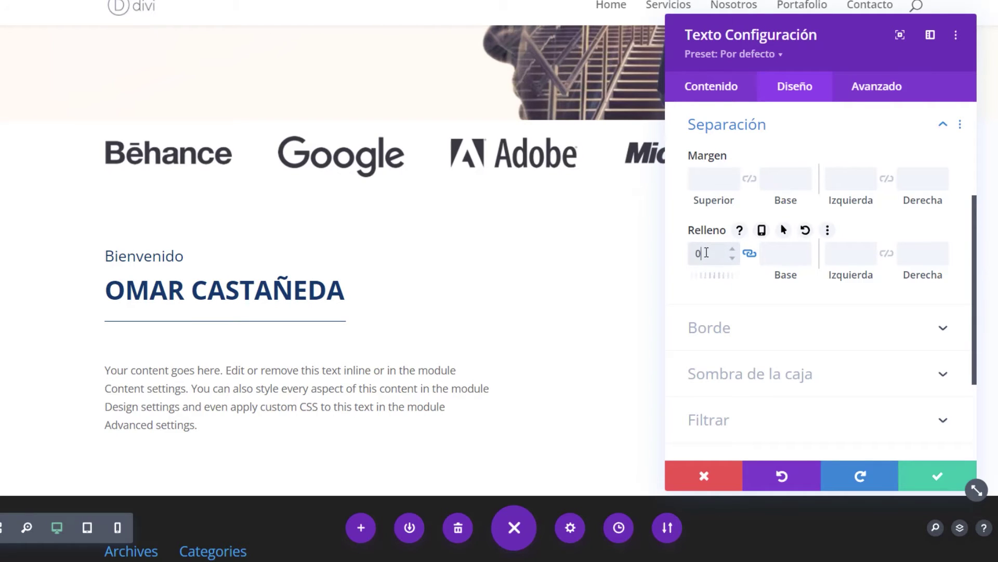
left_click(683, 269)
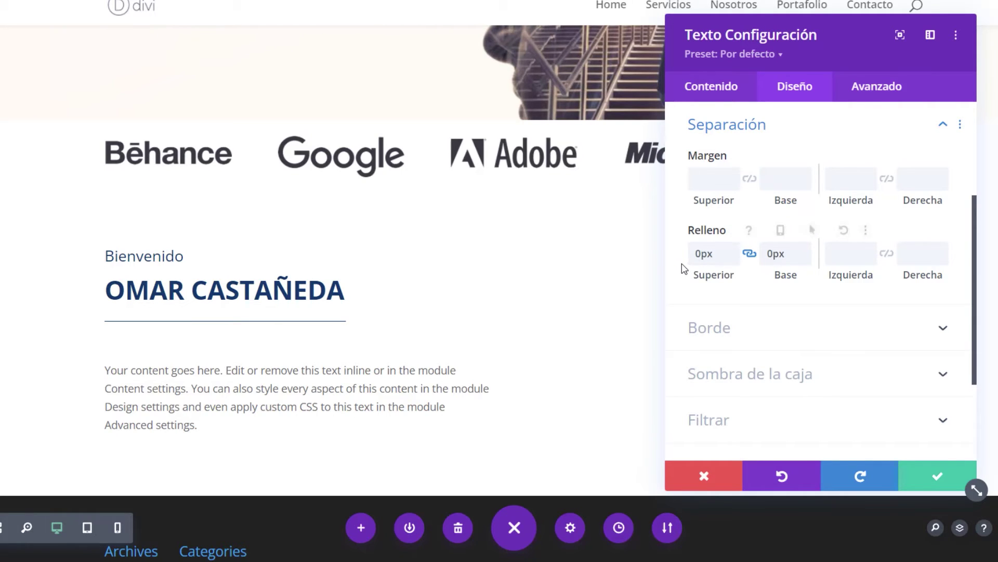
left_click(917, 476)
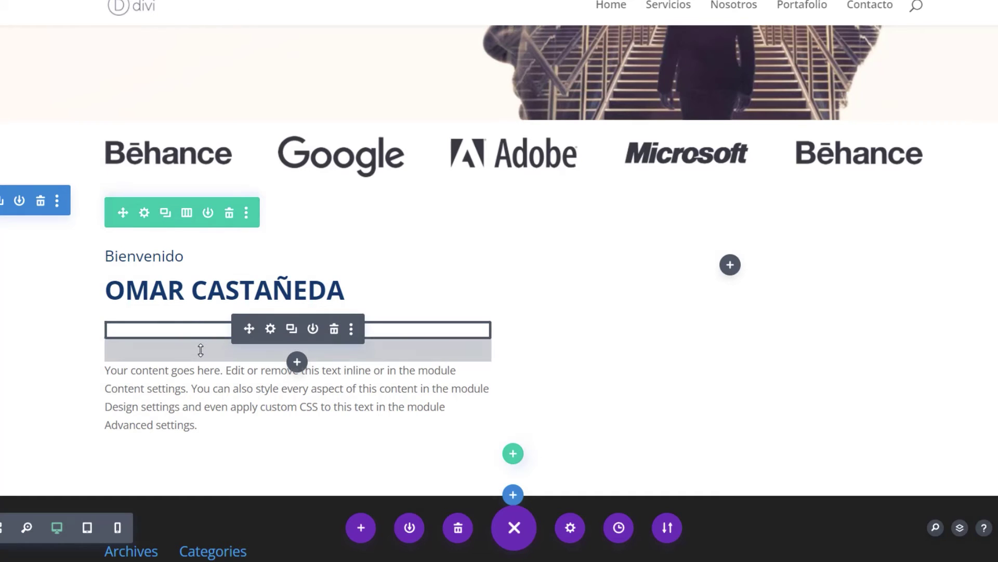
Tighten the gap under the separator line with an 8px bottom margin and 0px bottom padding, and save the module
mouse_move(200, 351)
left_mouse_down()
mouse_move(201, 330)
mouse_move(203, 339)
left_mouse_up()
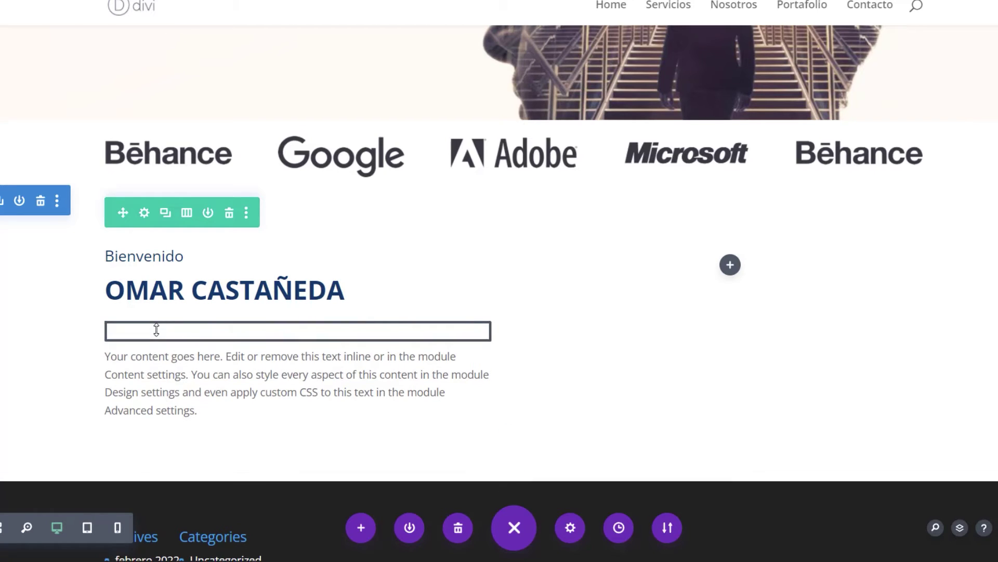
left_click(271, 329)
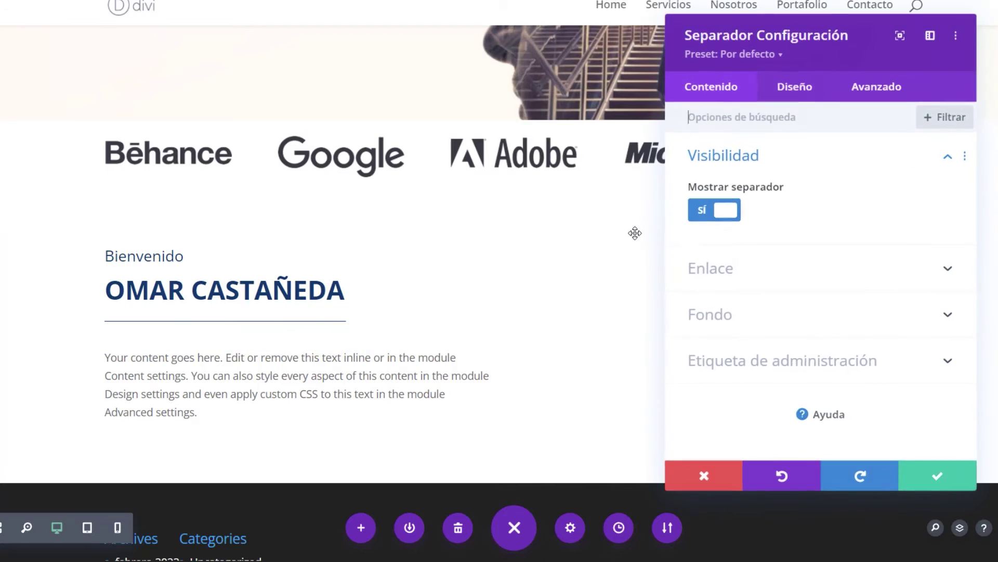
left_click(794, 87)
left_click(740, 254)
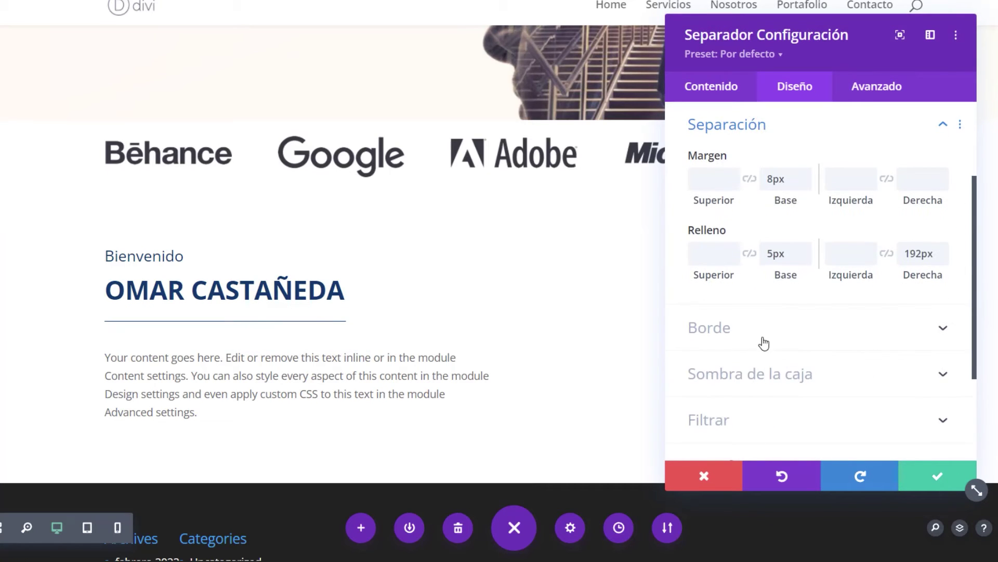
double_click(796, 258)
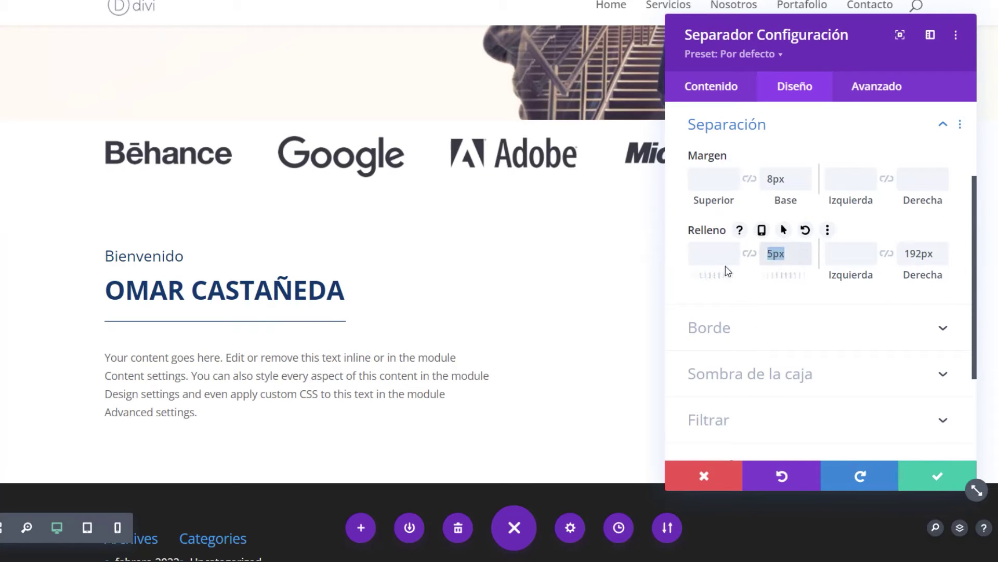
type("0")
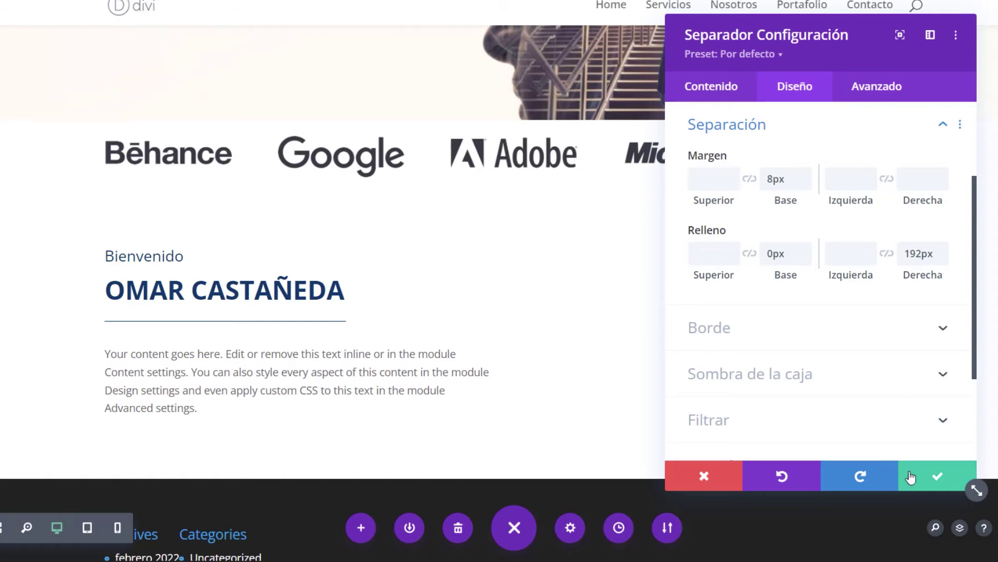
left_click(319, 397)
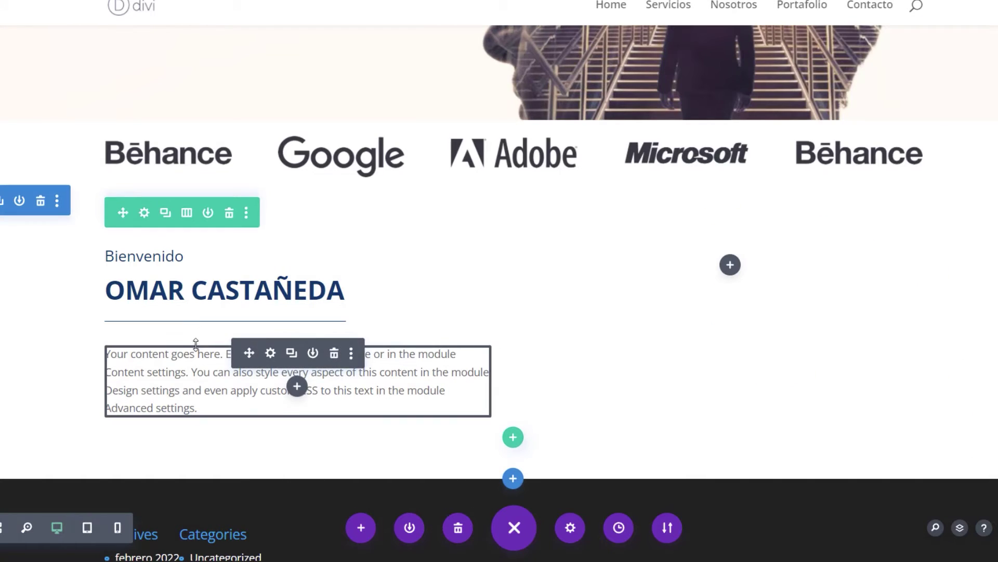
Set the paragraph module's text color to #03376c, matching the dark blue of the name heading
left_click(271, 354)
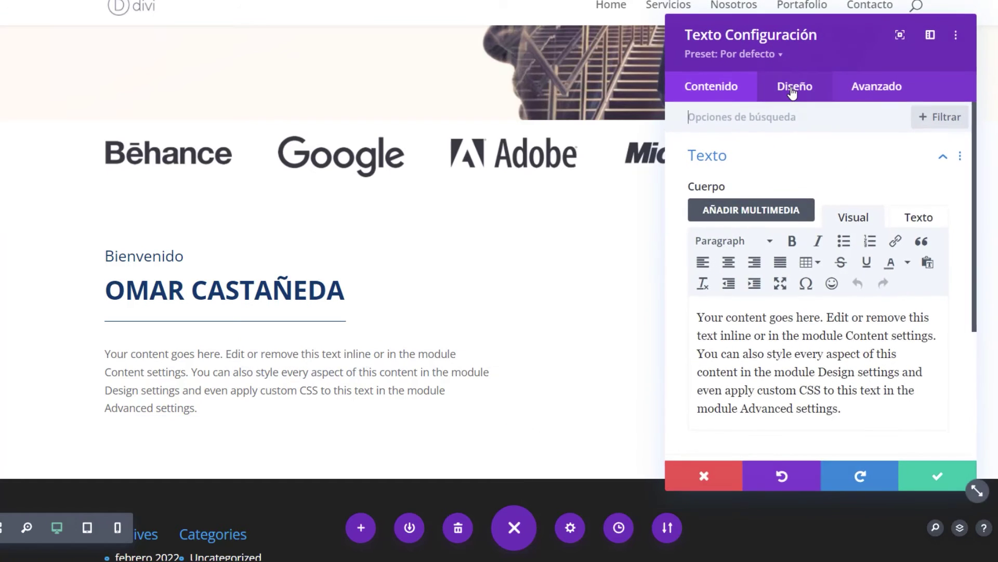
left_click(792, 90)
left_click(724, 154)
scroll(715, 367, "down", 2)
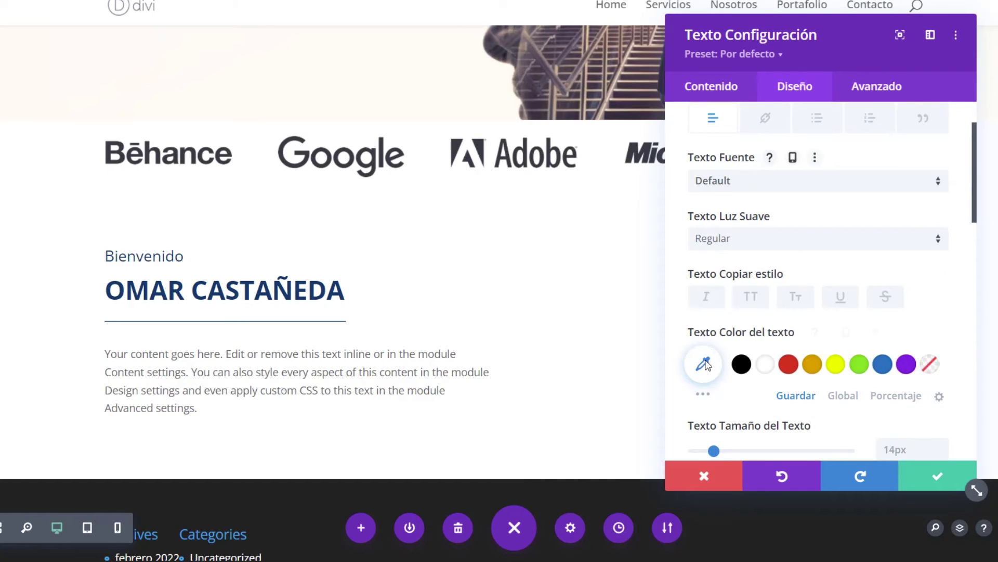
left_click(704, 364)
left_click(728, 364)
type("#03376c")
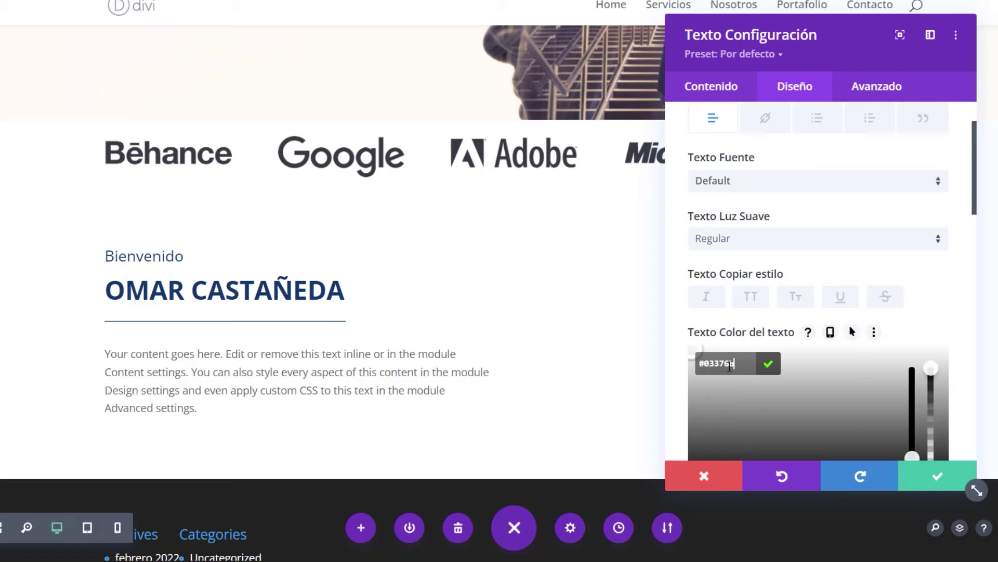
left_click(680, 378)
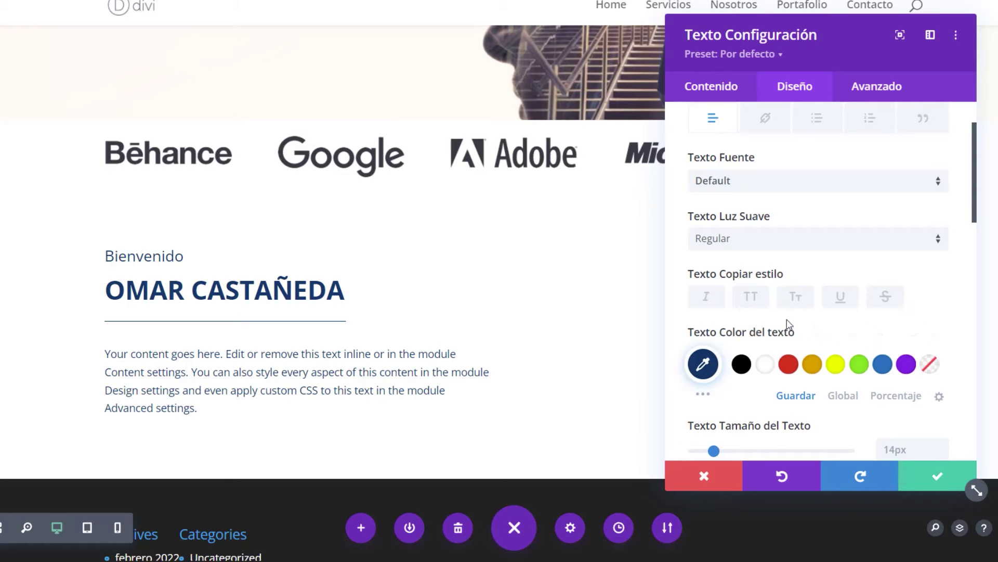
Increase the paragraph's text size to 16px and save the module
scroll(788, 323, "down", 4)
left_click(941, 217)
left_click(941, 217)
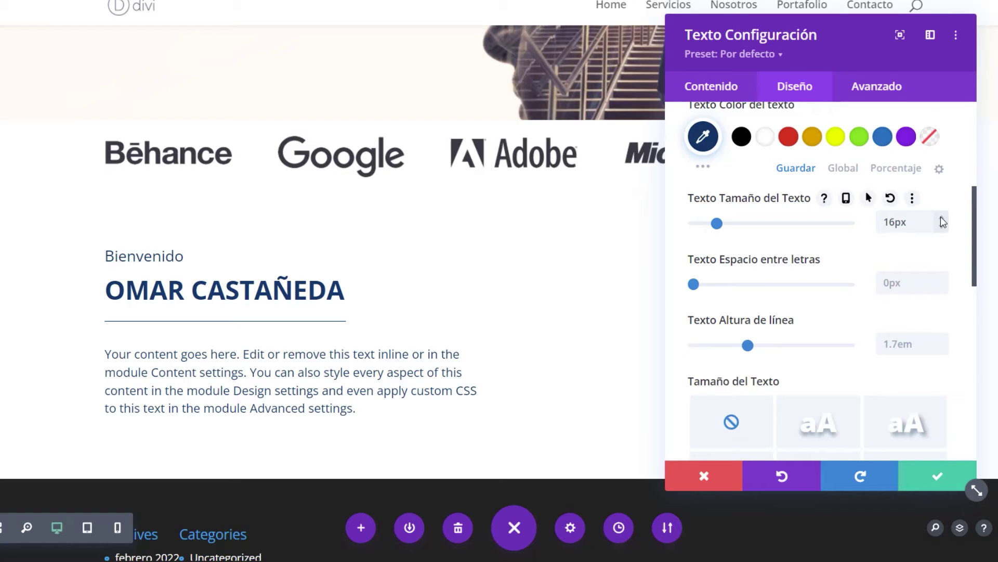
left_click(918, 476)
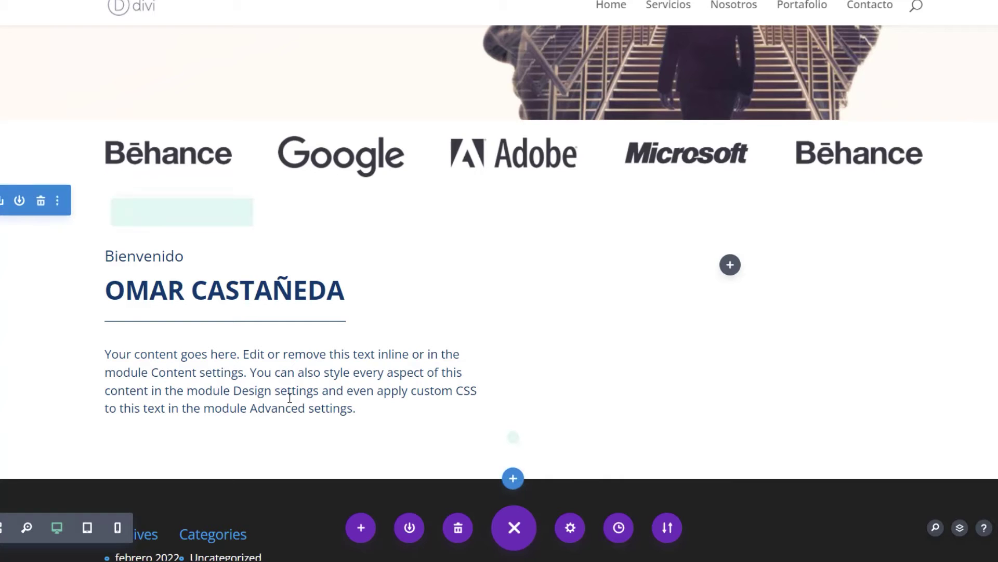
Insert an Imagen module below the paragraph
scroll(293, 387, "down", 2)
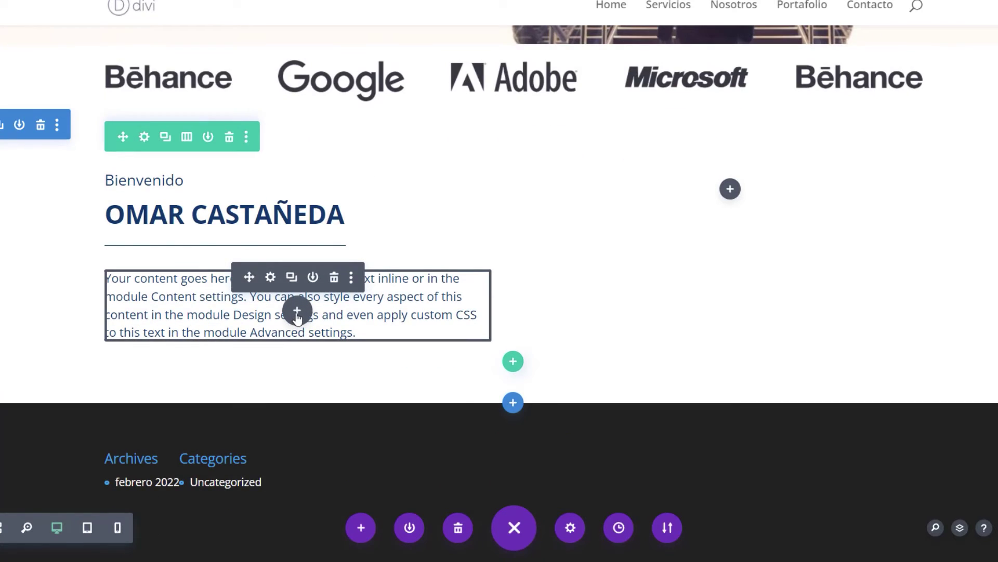
left_click(296, 314)
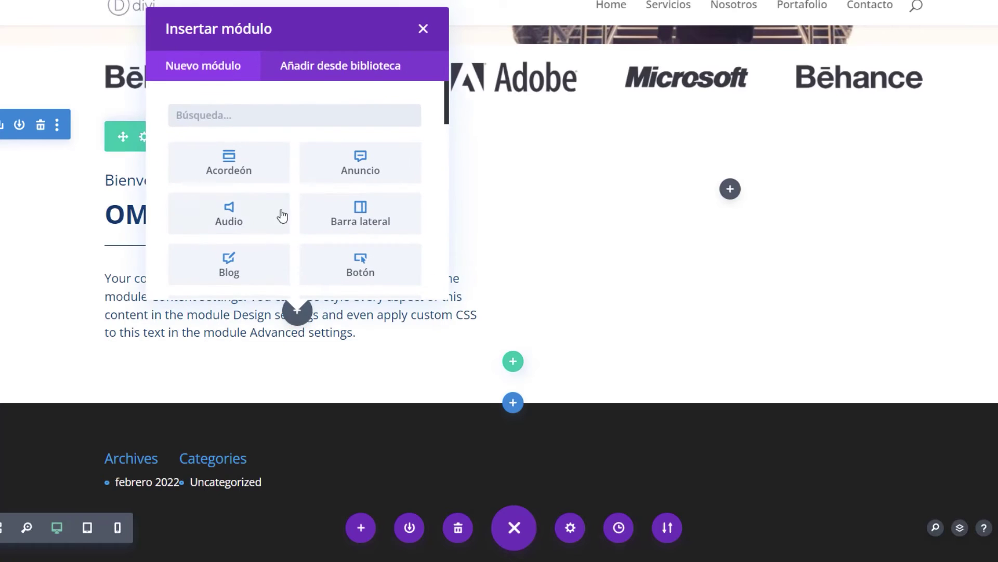
type("T")
key("BackSpace")
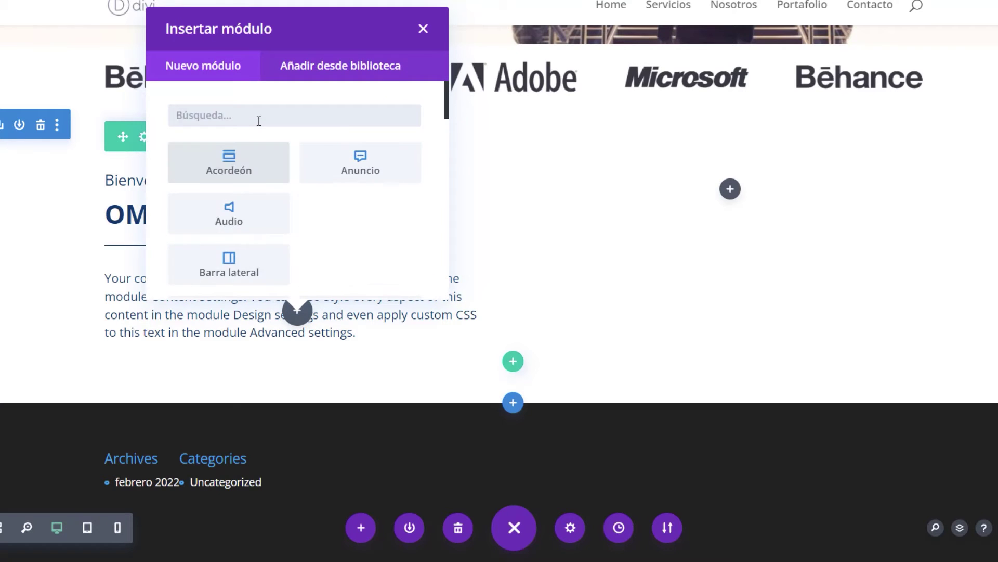
type("IM")
left_click(230, 167)
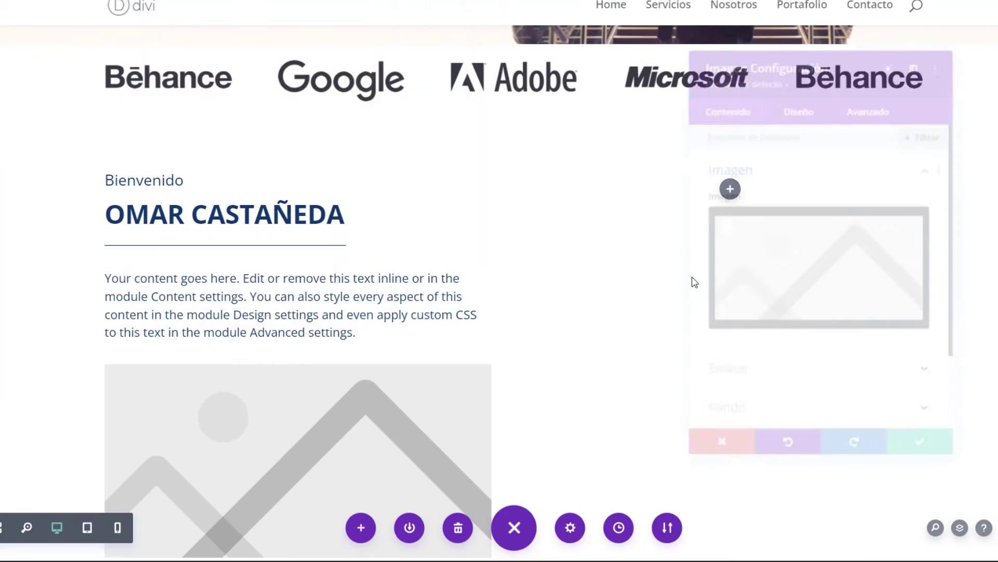
Upload the signature file business-coach6-2.png and use it as the new module's image
left_click(793, 270)
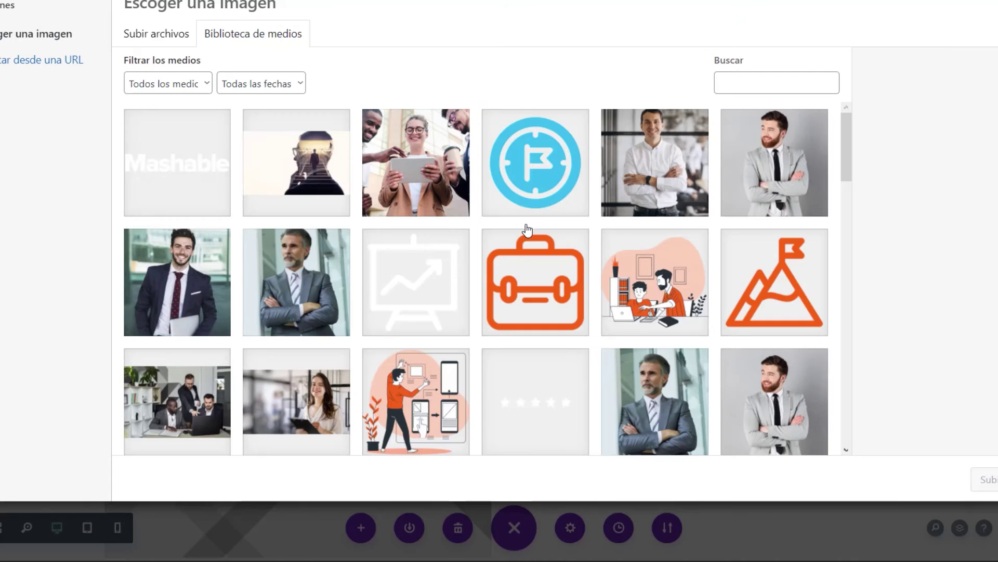
left_click(168, 39)
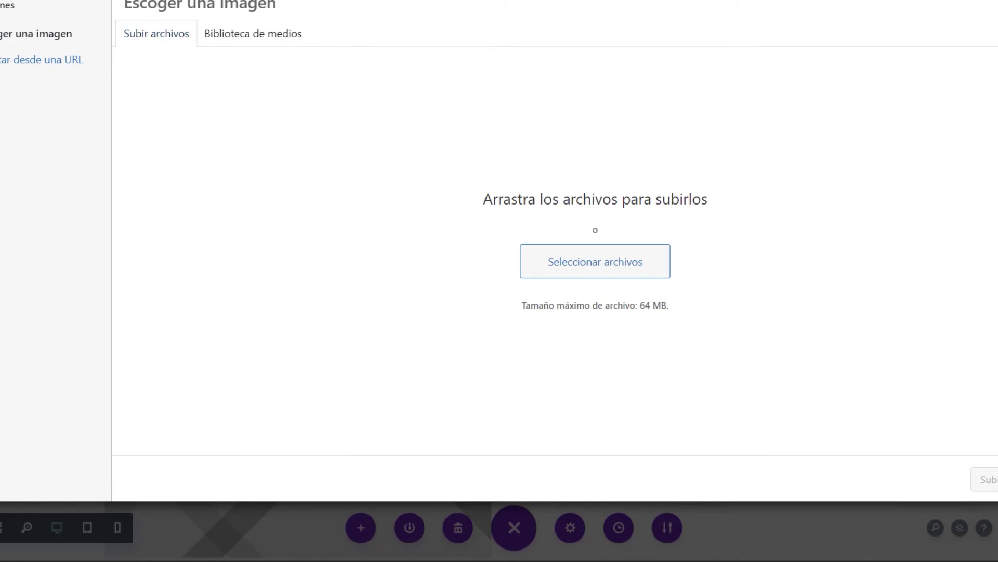
left_click_drag(0, 229, 479, 199)
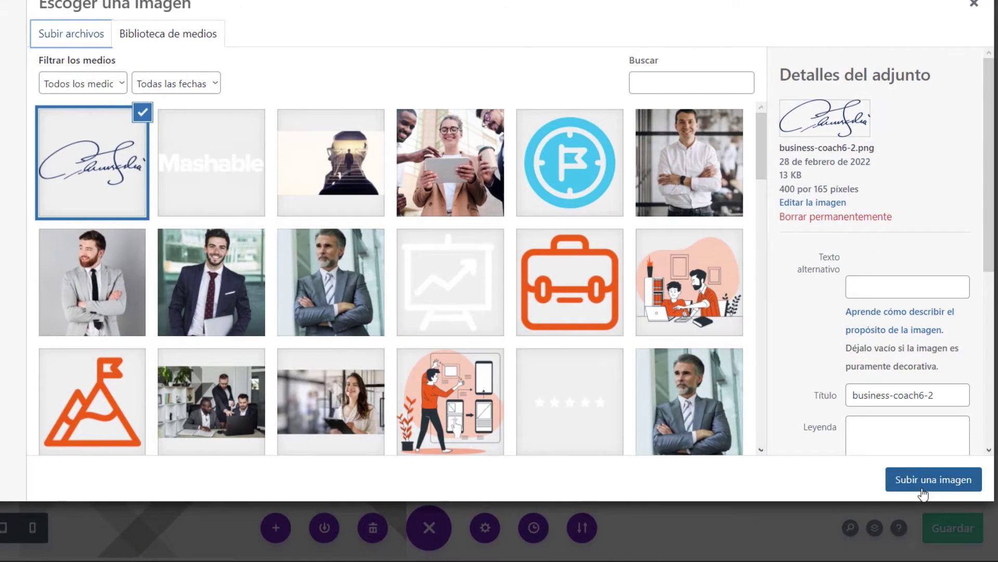
left_click(988, 479)
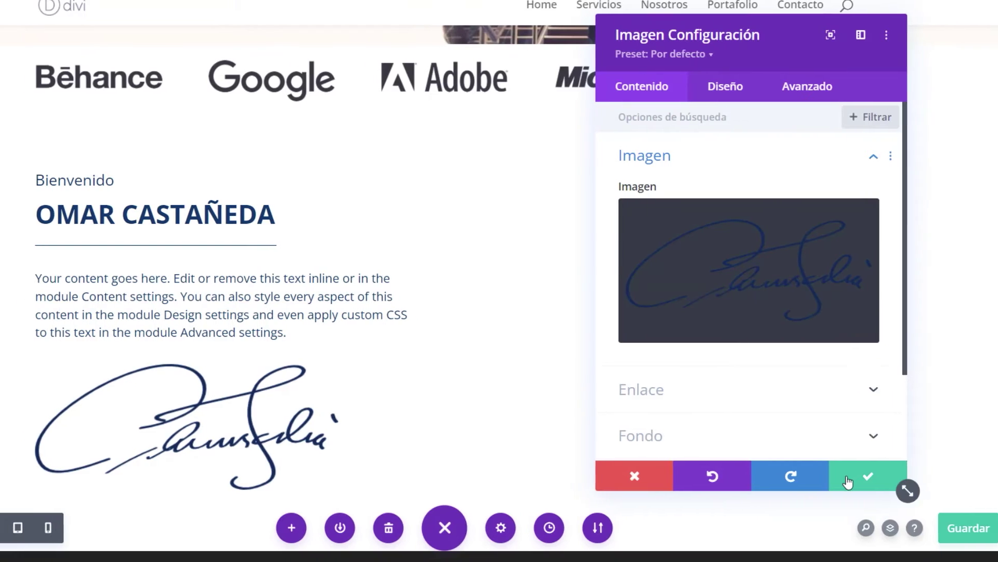
Shrink the signature image by setting both its width and maximum width to 35%, and save the module
scroll(243, 390, "down", 2)
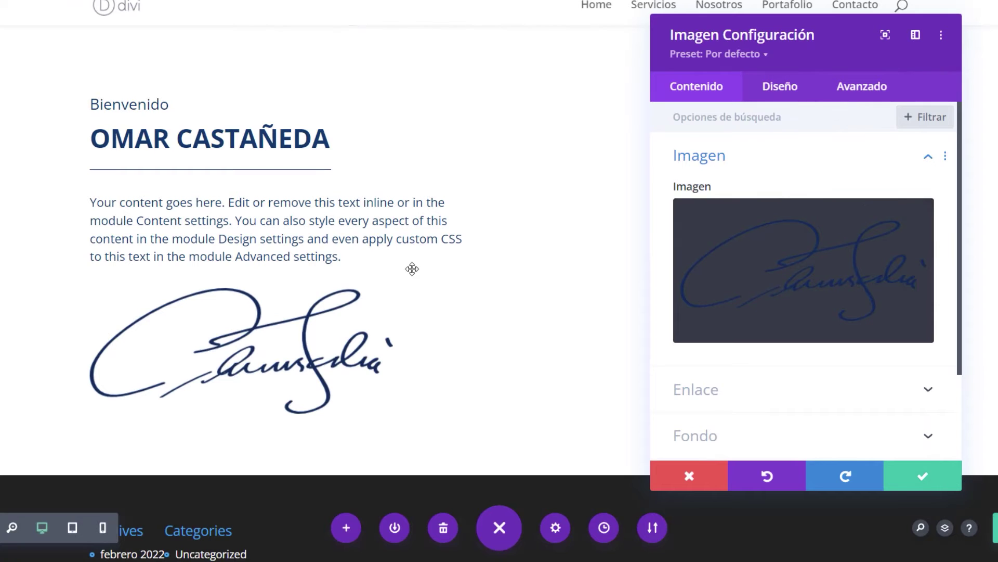
left_click(785, 89)
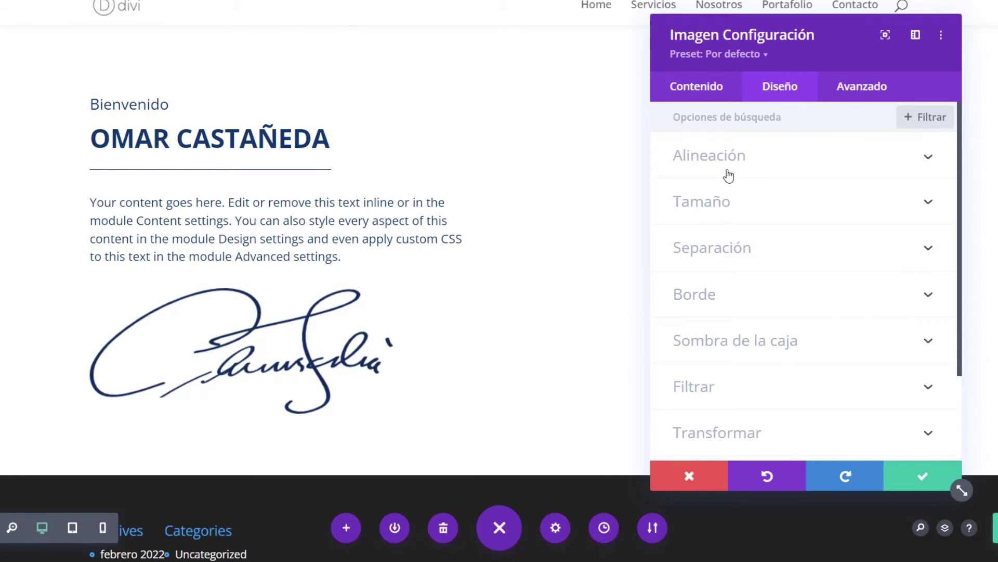
left_click(723, 210)
left_click_drag(833, 255, 737, 266)
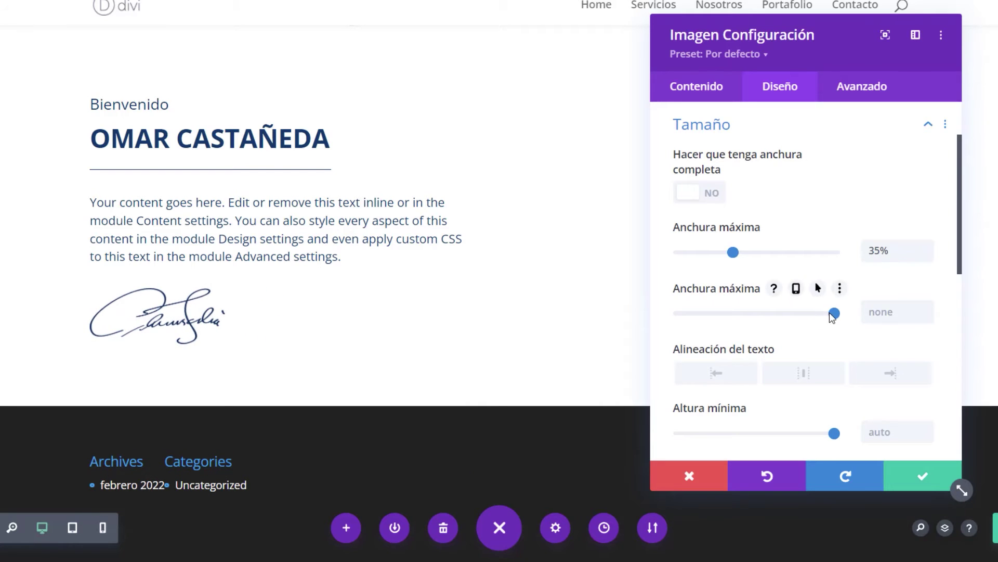
left_click_drag(834, 313, 734, 314)
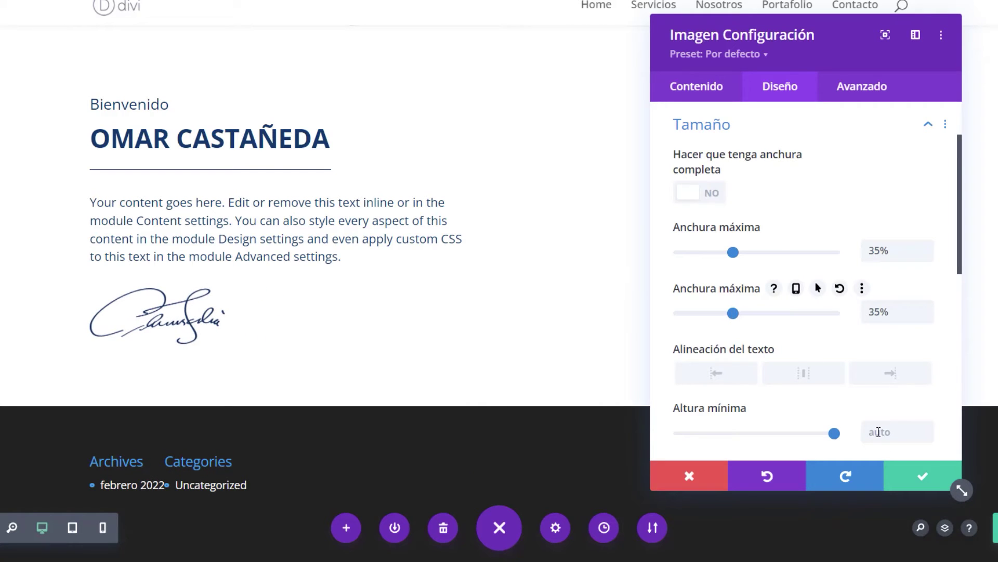
left_click(915, 475)
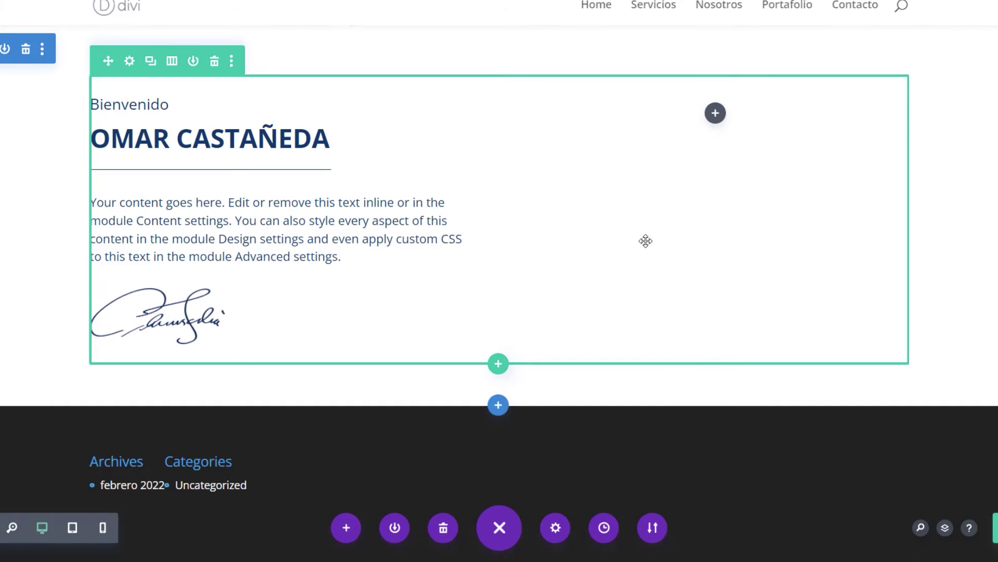
Insert an Imagen module in the empty second column of the welcome row
scroll(644, 239, "up", 3)
scroll(671, 187, "down", 3)
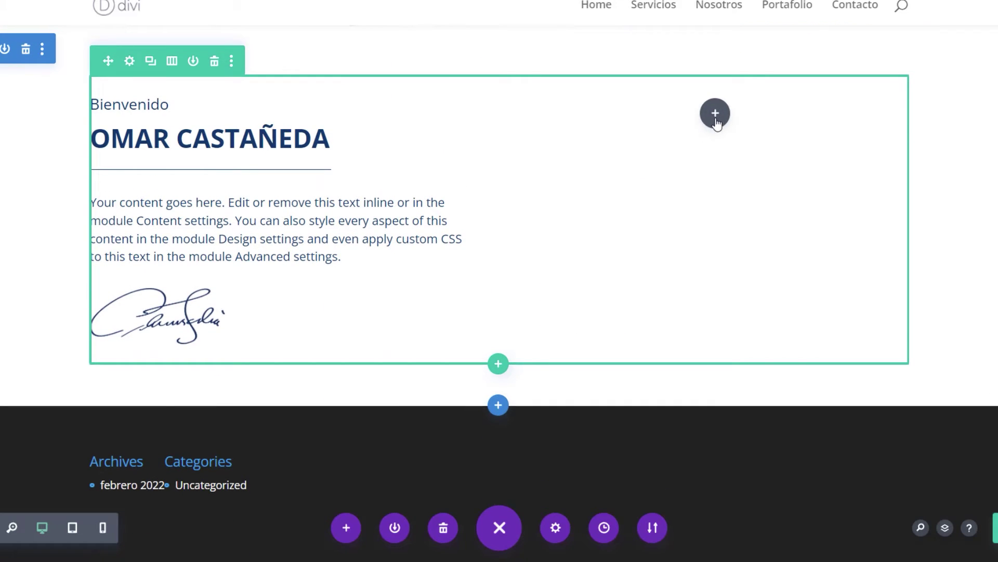
left_click(715, 114)
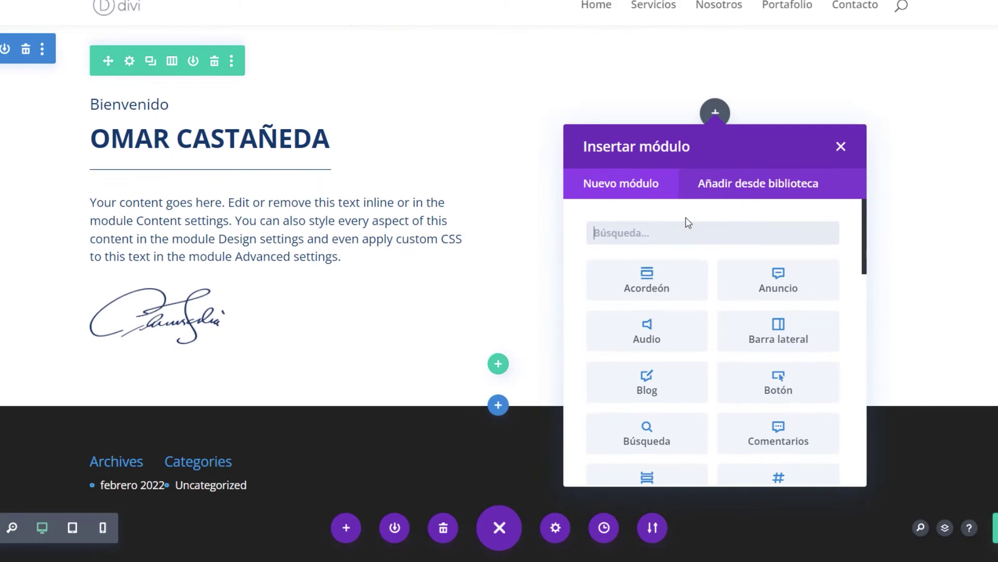
type("IMA")
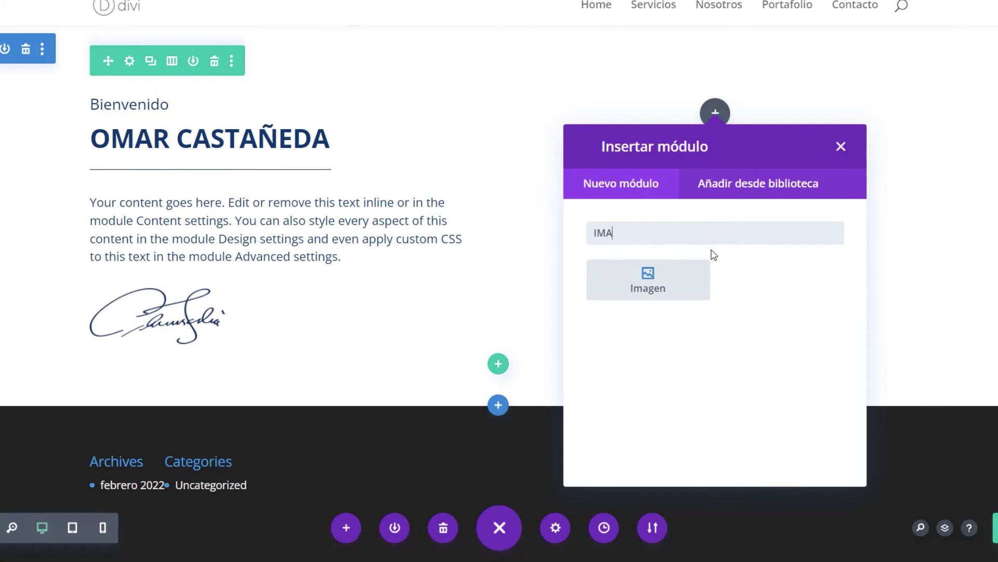
left_click(663, 286)
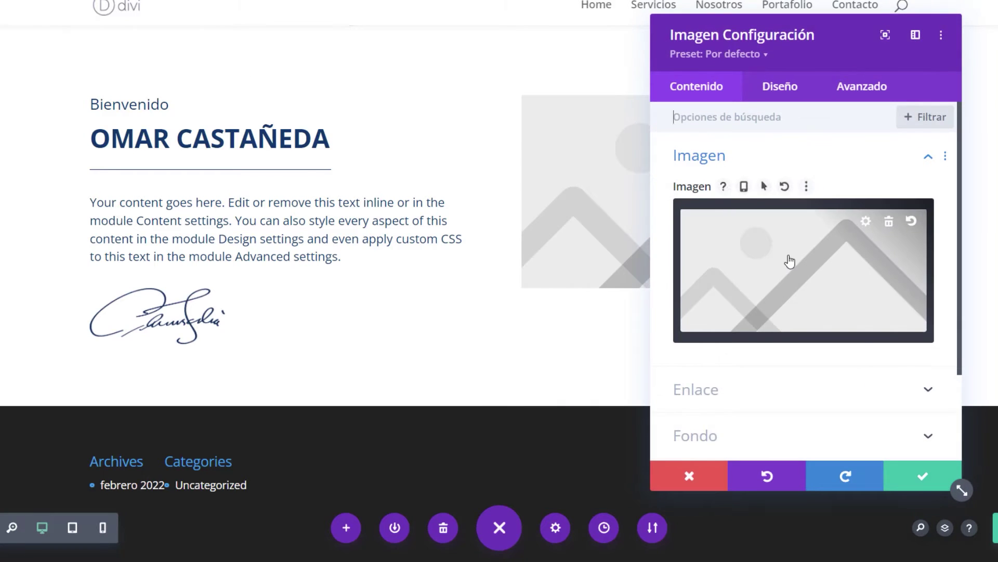
Upload the portrait photo business-coach6-1.jpeg and use it as the second column's image
left_click(789, 260)
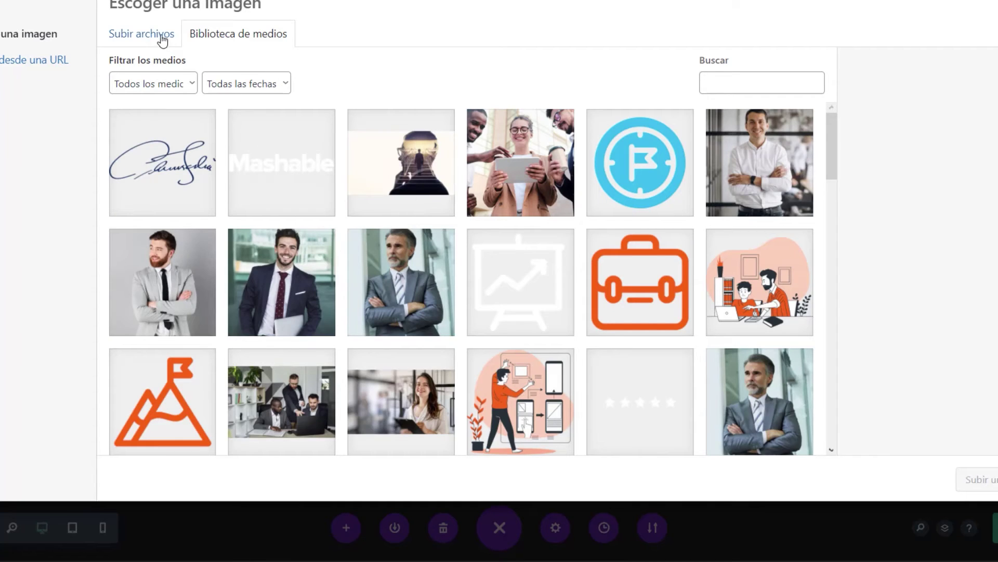
left_click(162, 40)
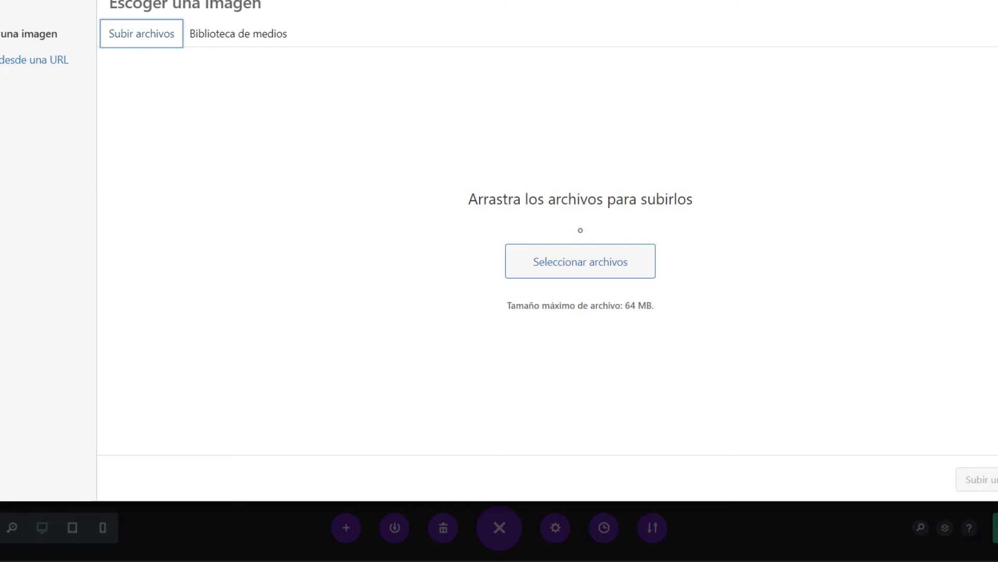
left_click_drag(229, 214, 435, 205)
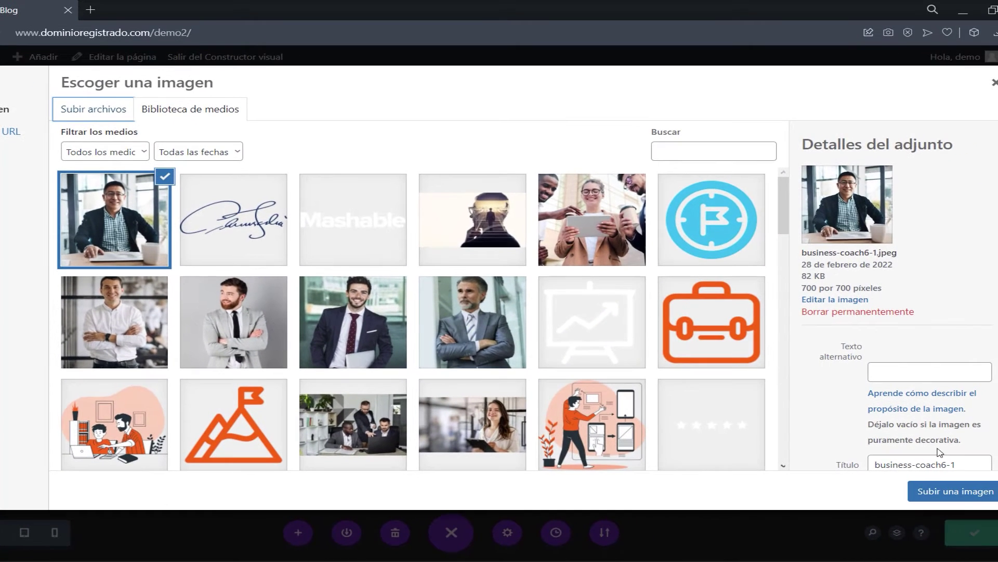
left_click(962, 483)
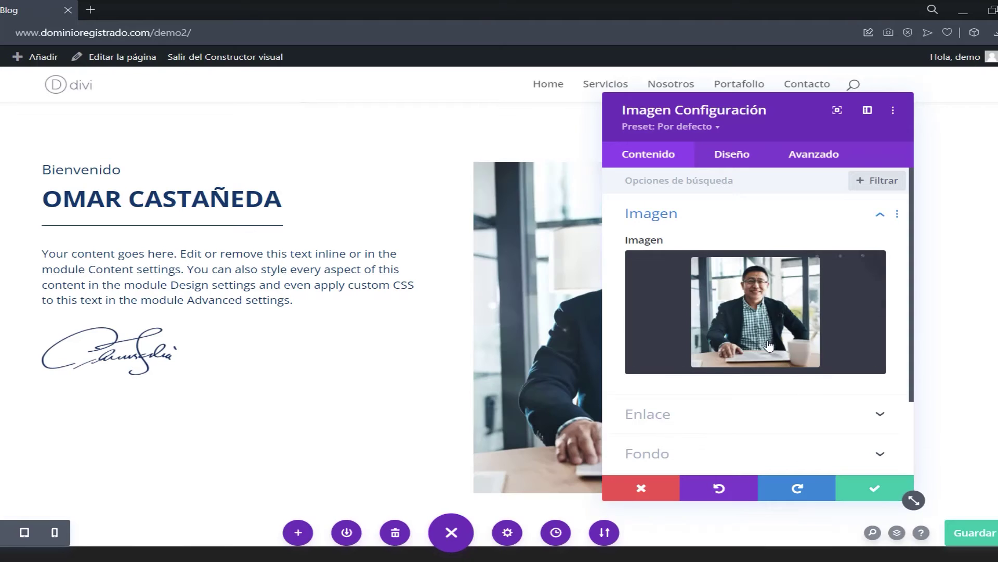
Check the portrait photo's file details and pixel dimensions in the media library, keeping the current image
left_click(747, 307)
left_click(107, 232)
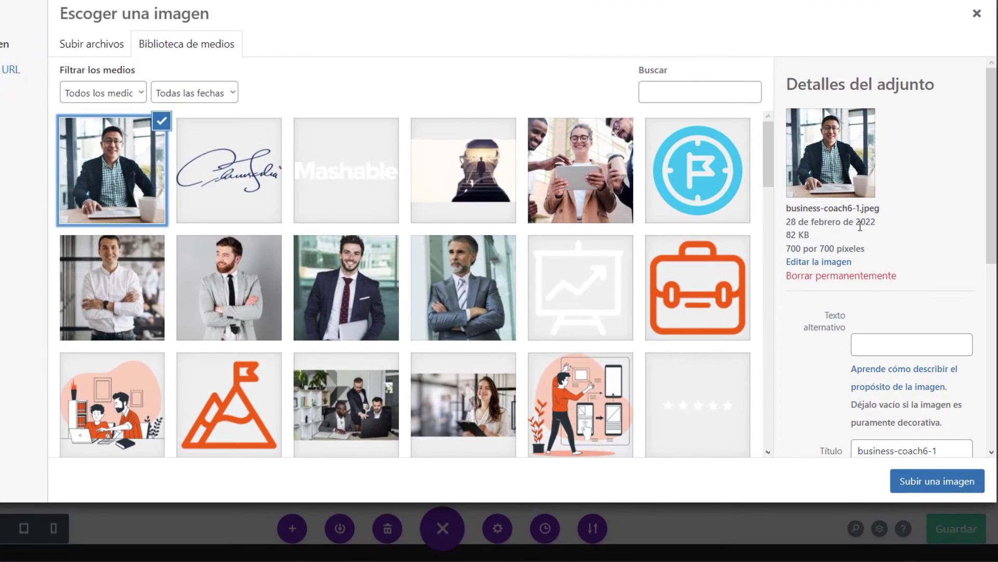
left_click(977, 14)
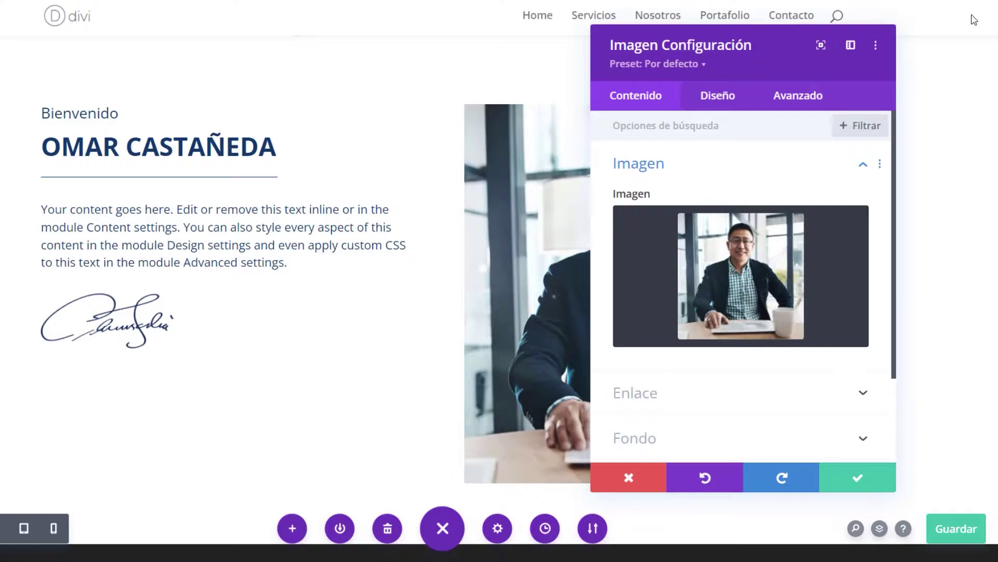
Save the portrait photo's image module and check how it fits in the welcome row
left_click_drag(765, 54, 691, 62)
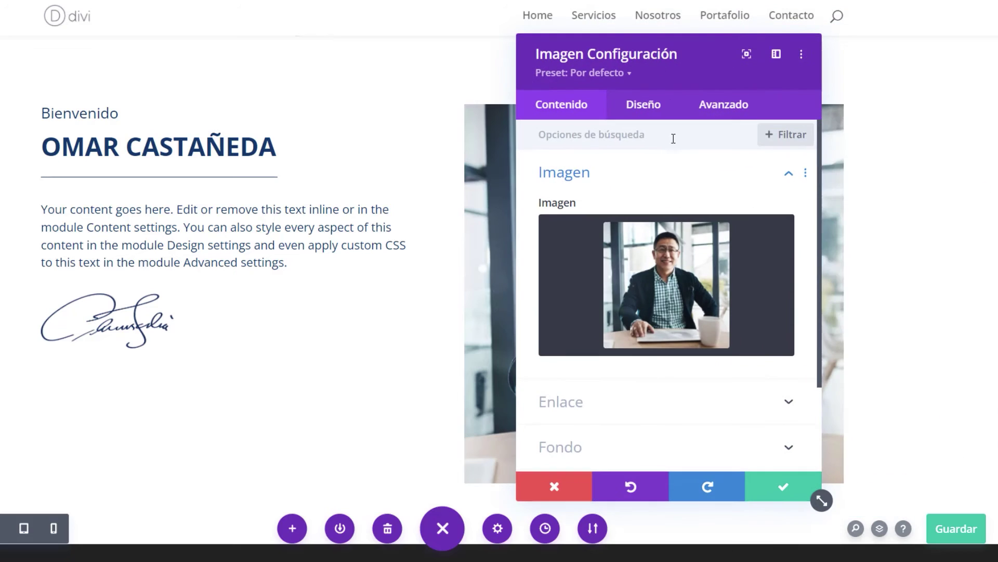
left_click(766, 495)
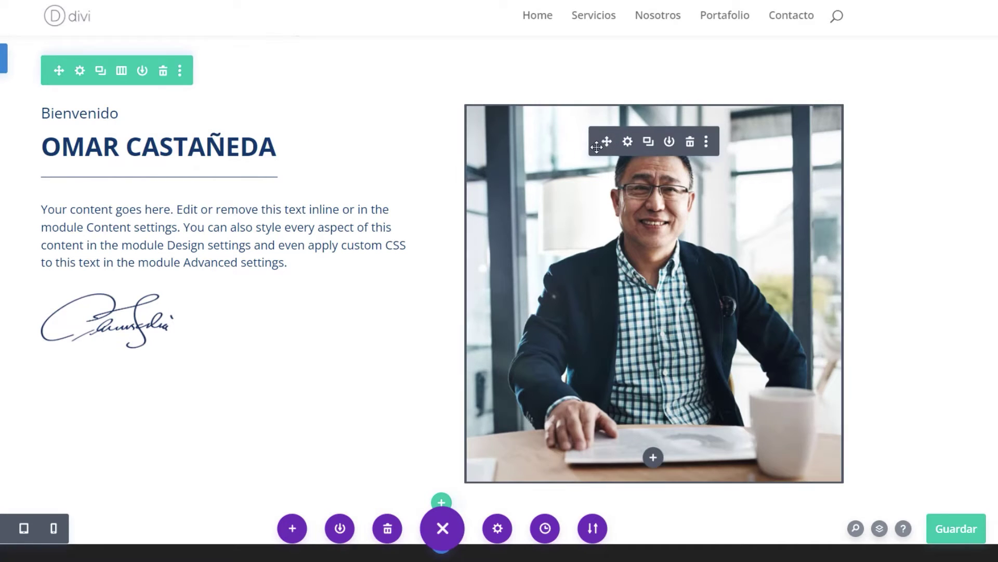
scroll(614, 251, "up", 3)
scroll(622, 208, "down", 3)
Reduce the portrait image's width to 80% in its design size settings
left_click(628, 141)
left_click(644, 104)
left_click_drag(656, 64, 255, 50)
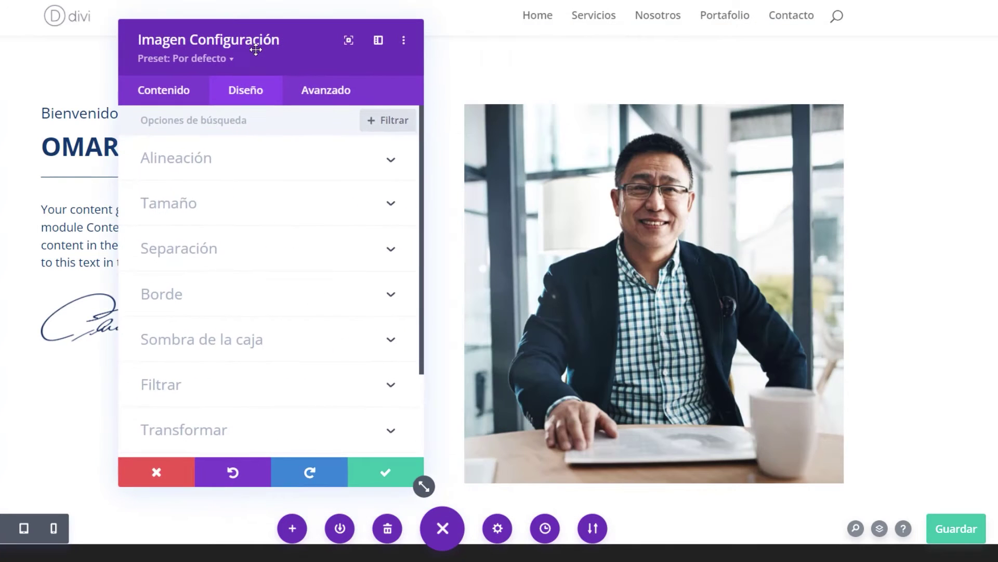
left_click(180, 210)
left_click_drag(297, 255, 269, 259)
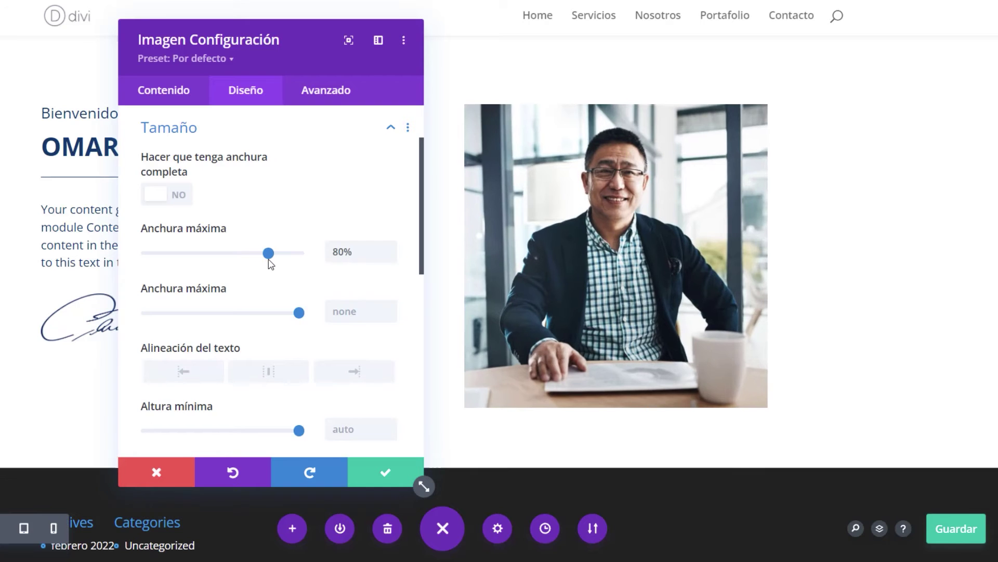
Set the portrait image's alignment to centered within its column
left_click_drag(273, 46, 266, 80)
scroll(268, 312, "up", 3)
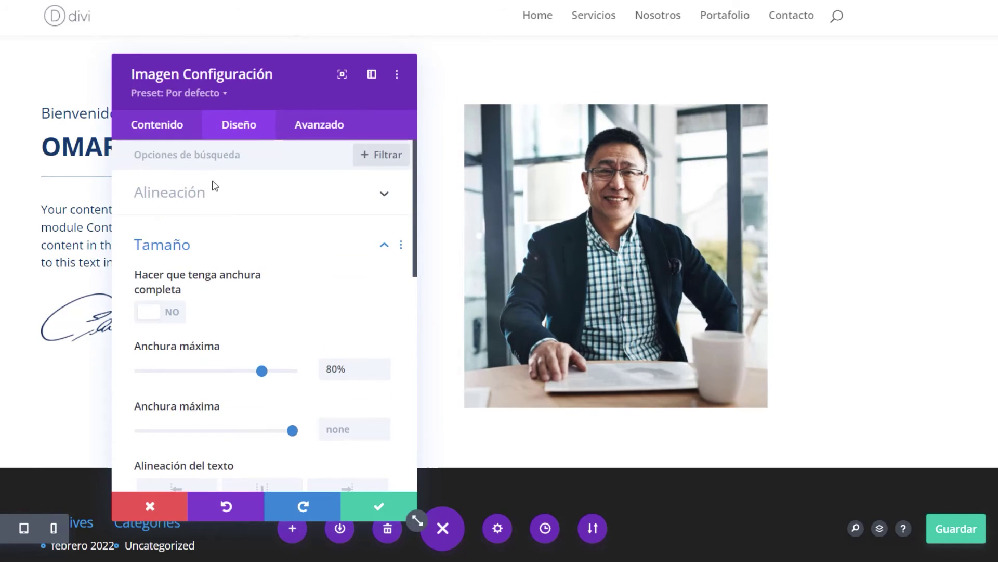
left_click(210, 197)
left_click(271, 256)
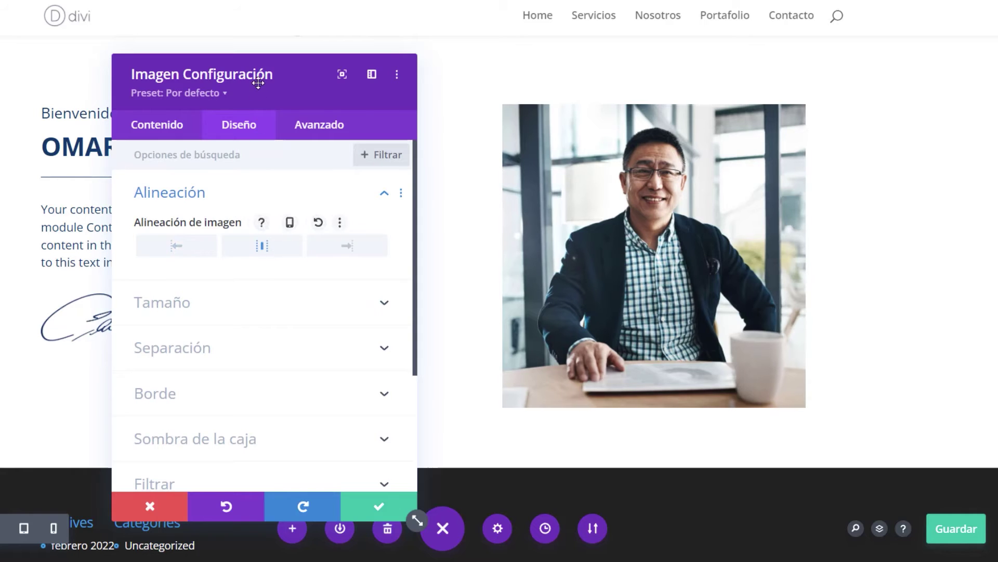
Copy the portrait image's 80% width value into its maximum width setting
left_click_drag(262, 79, 300, 347)
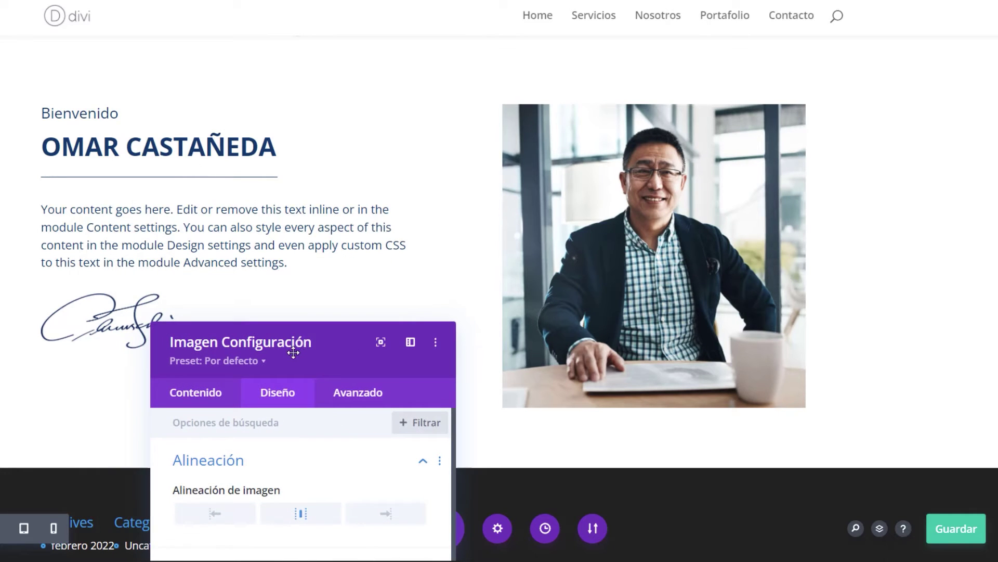
scroll(236, 326, "down", 3)
scroll(236, 326, "up", 2)
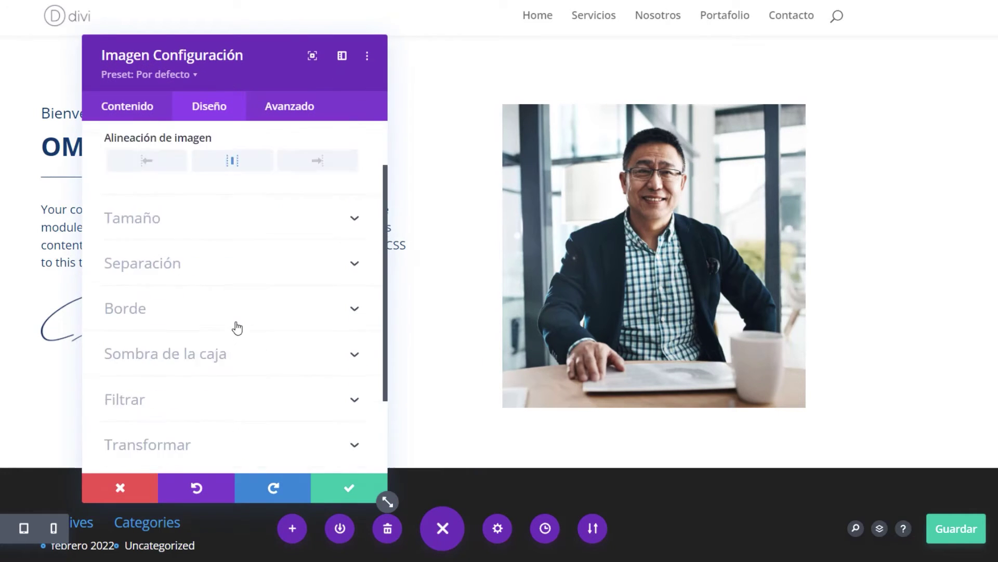
scroll(237, 327, "up", 1)
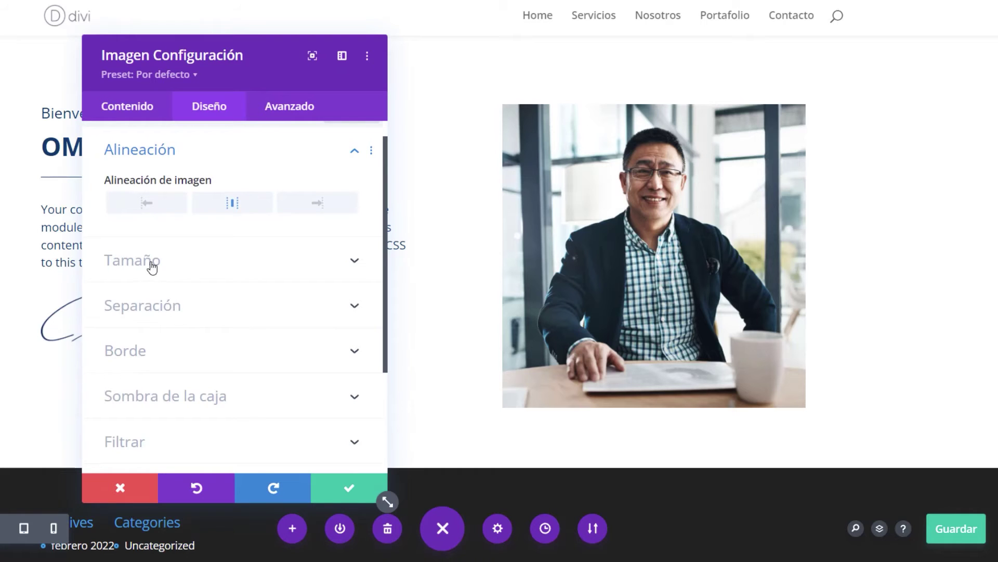
left_click(152, 265)
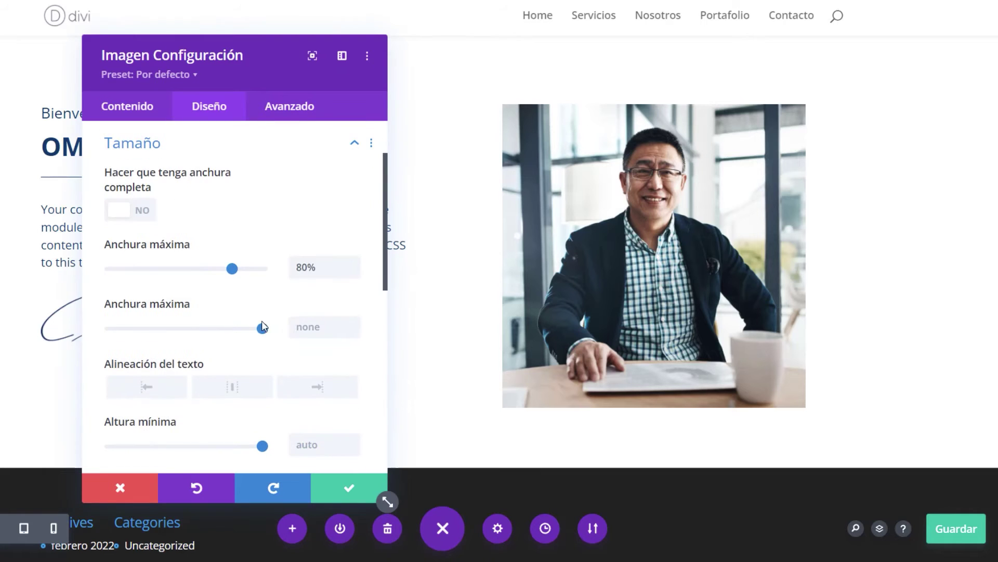
double_click(306, 267)
right_click(312, 267)
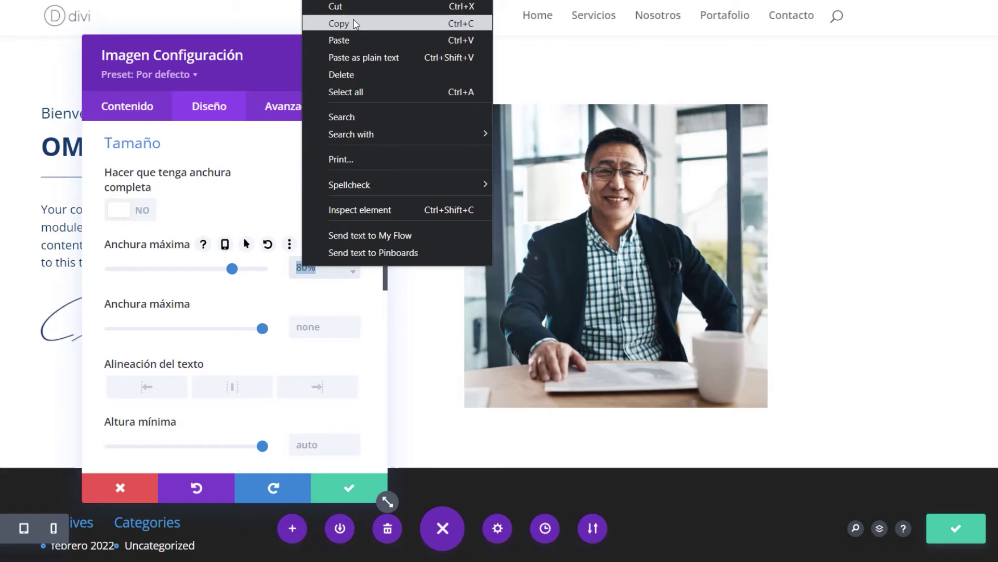
left_click(352, 24)
left_click(327, 325)
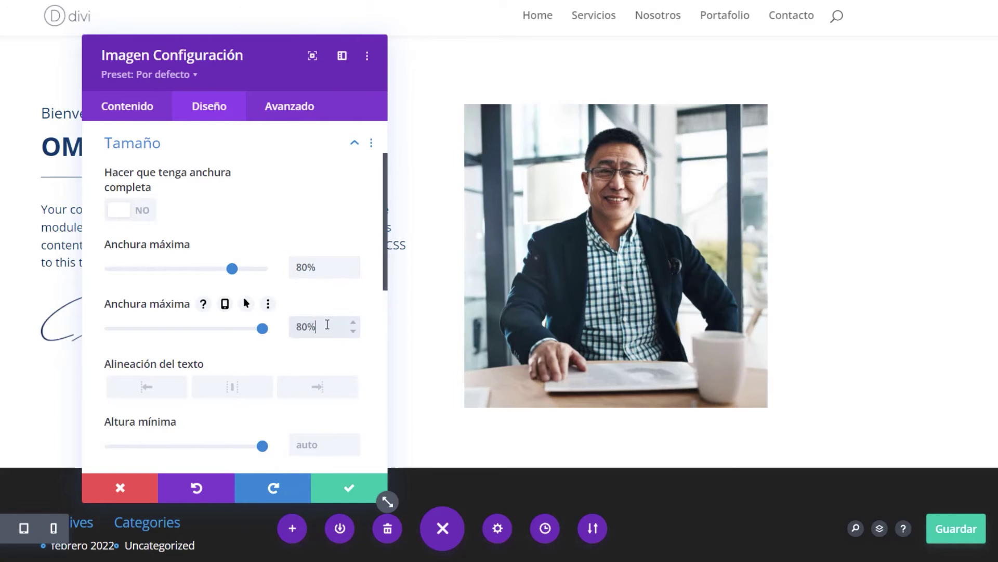
Round all four corners of the portrait image's border to 12px
scroll(167, 363, "down", 6)
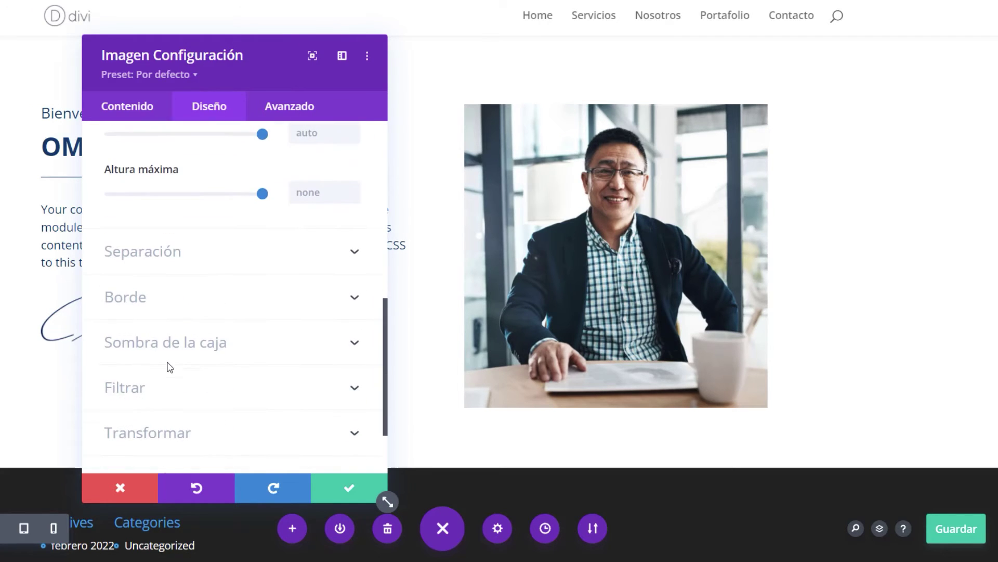
left_click_drag(206, 74, 224, 60)
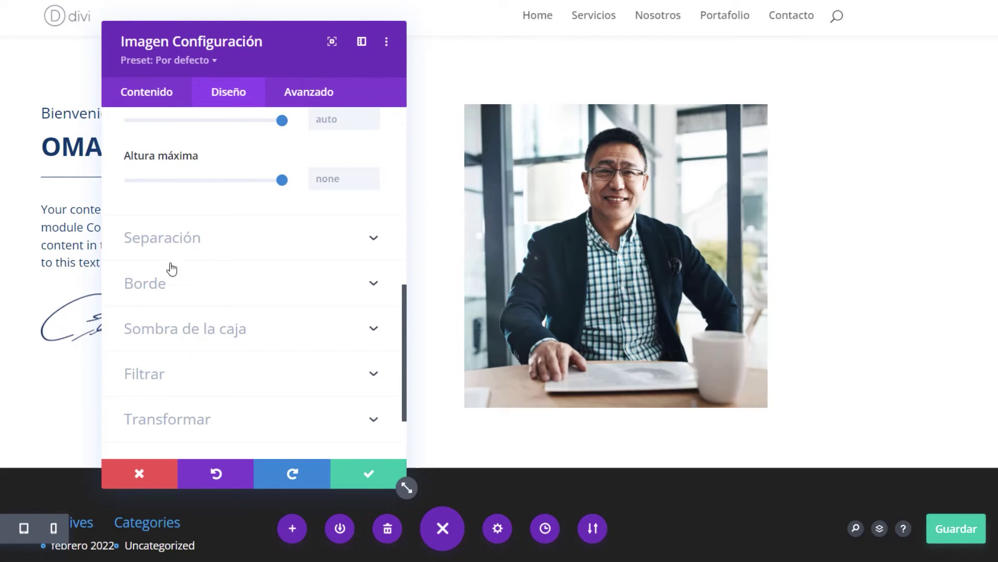
left_click(176, 285)
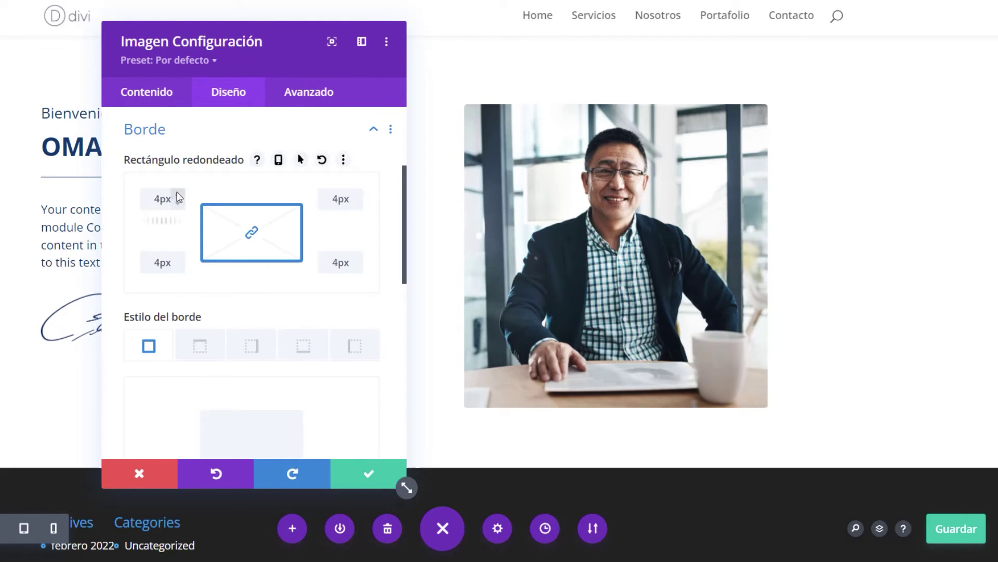
left_click_drag(179, 196, 220, 189)
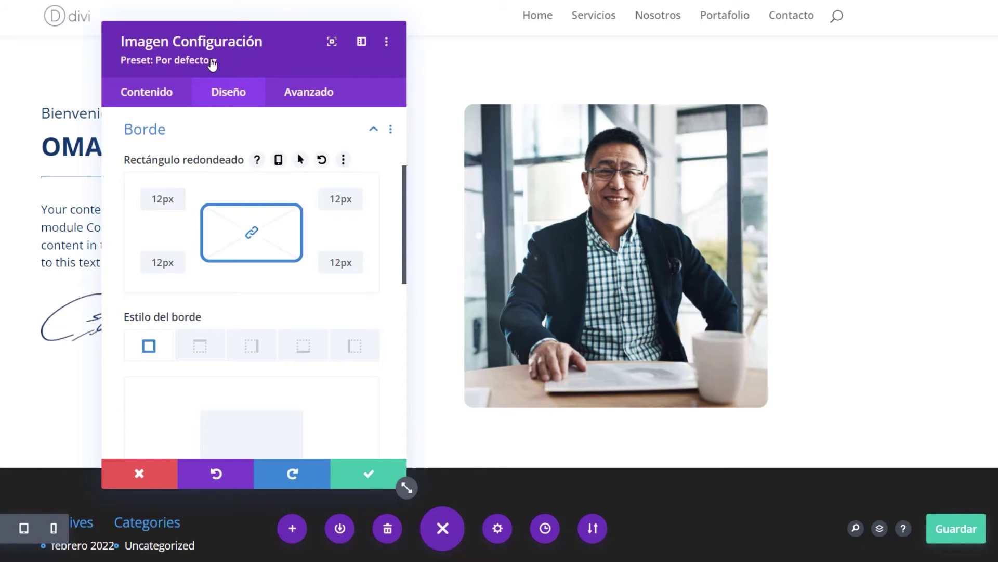
left_click_drag(326, 107, 332, 73)
Try several box shadow presets on the portrait image, and set the box shadow back to none
scroll(265, 232, "down", 6)
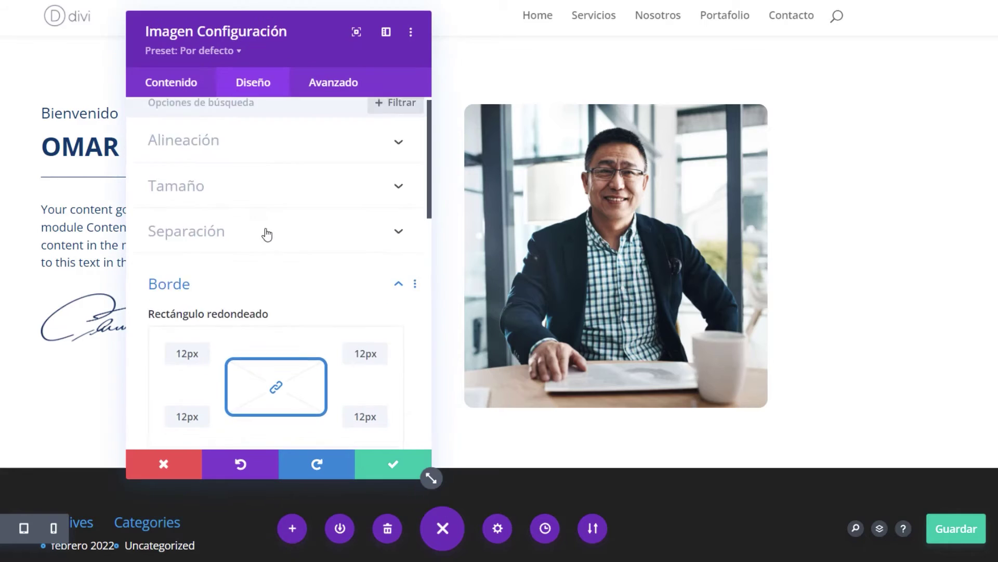
scroll(266, 232, "down", 4)
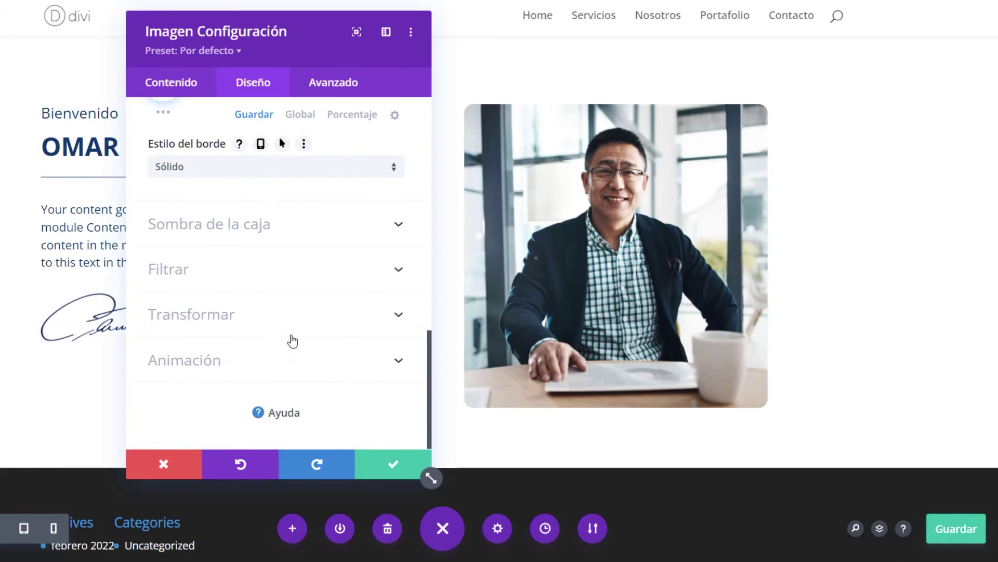
left_click(213, 224)
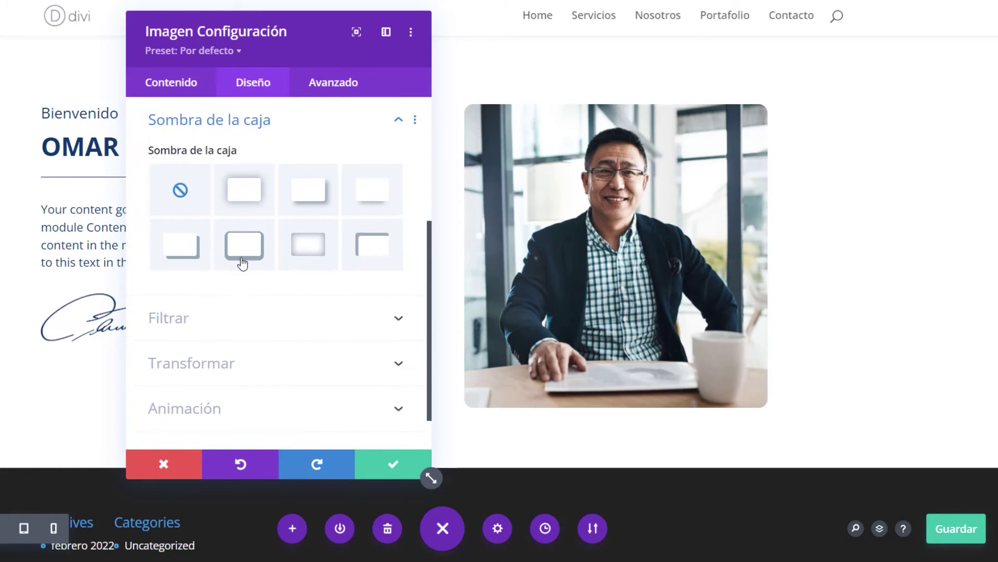
left_click(242, 253)
left_click(240, 203)
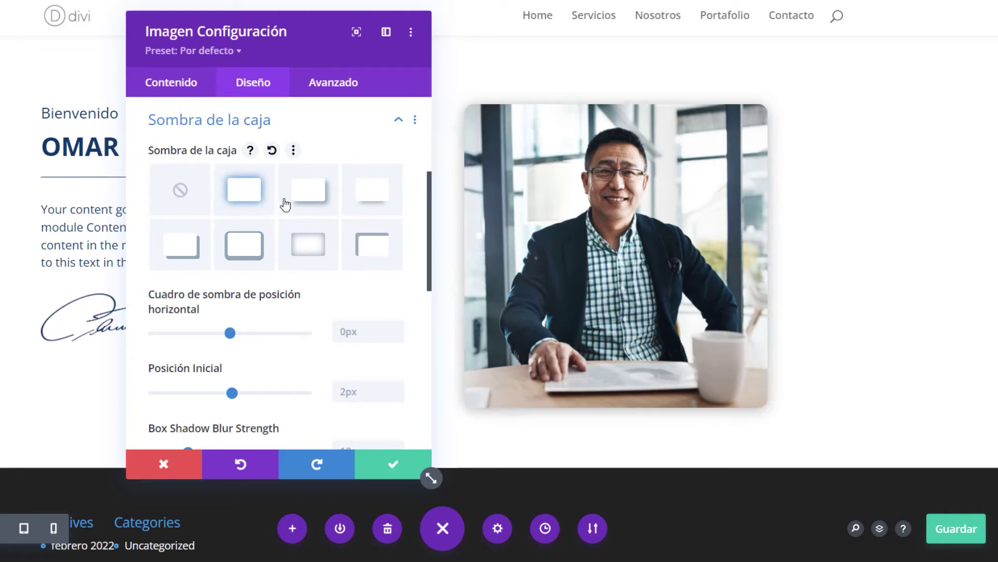
left_click(301, 203)
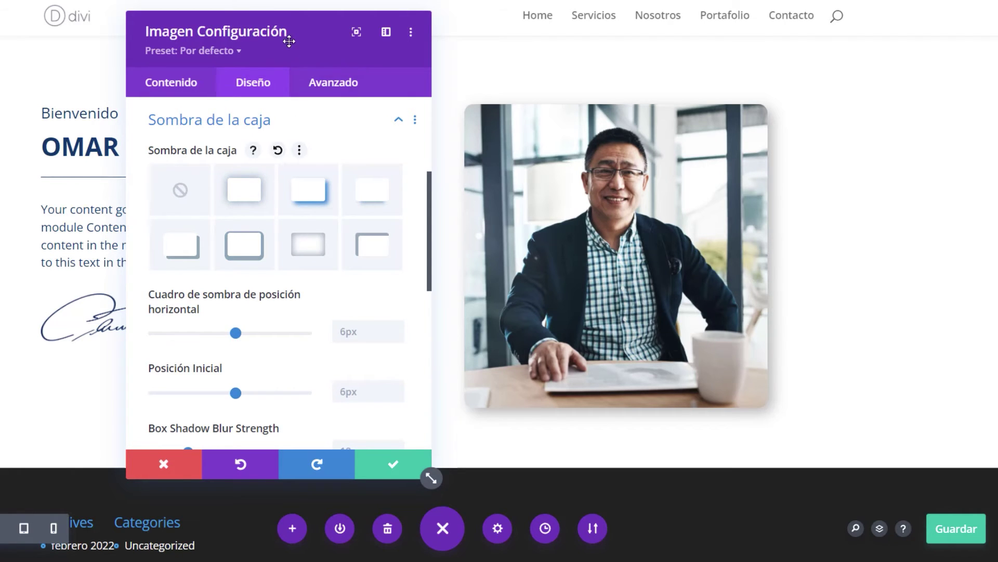
left_click_drag(289, 38, 279, 71)
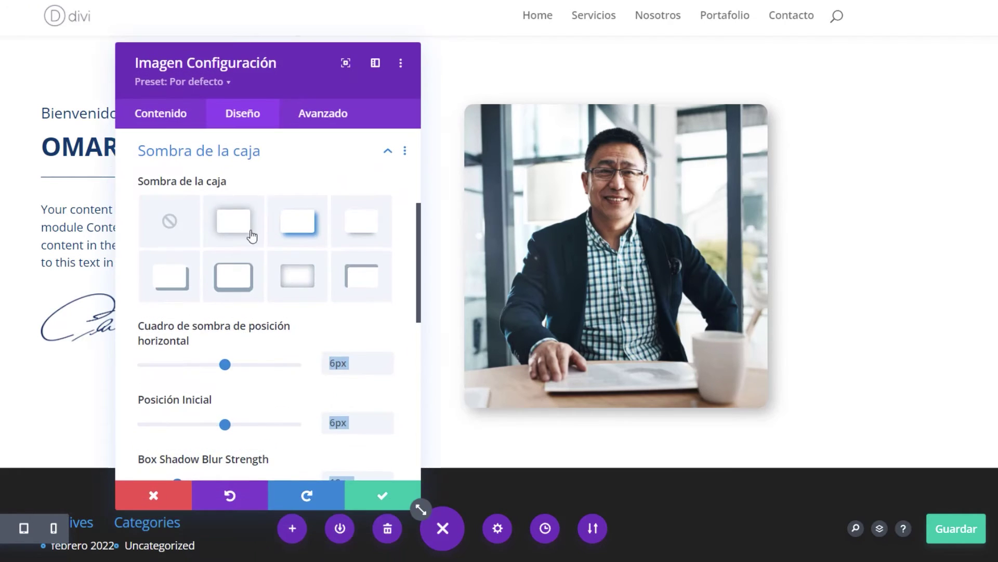
left_click(173, 234)
Save the portrait image module's design changes
left_click_drag(268, 68, 240, 50)
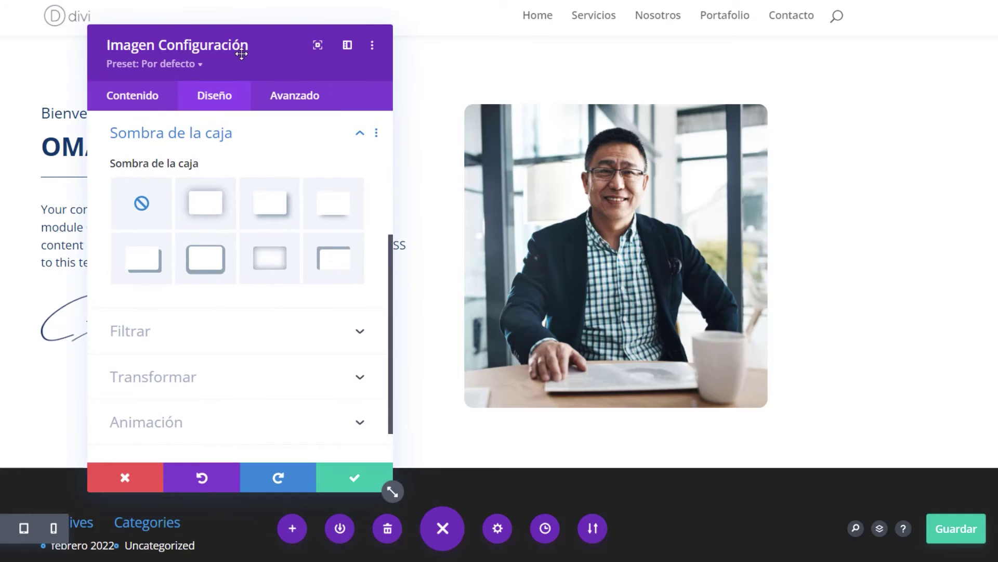
left_click(349, 477)
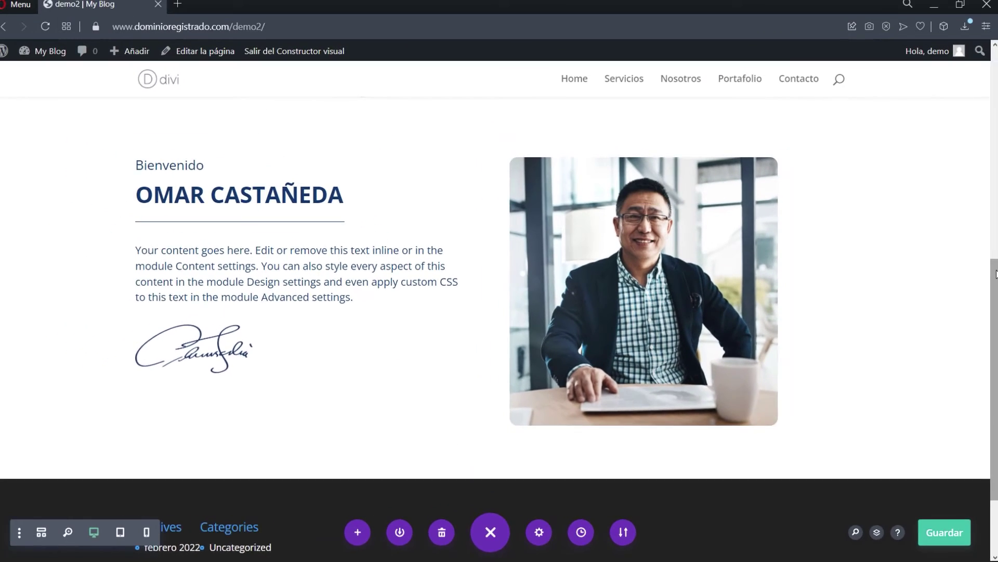
Slightly increase the welcome section's top padding directly on the page
left_click_drag(996, 275, 996, 248)
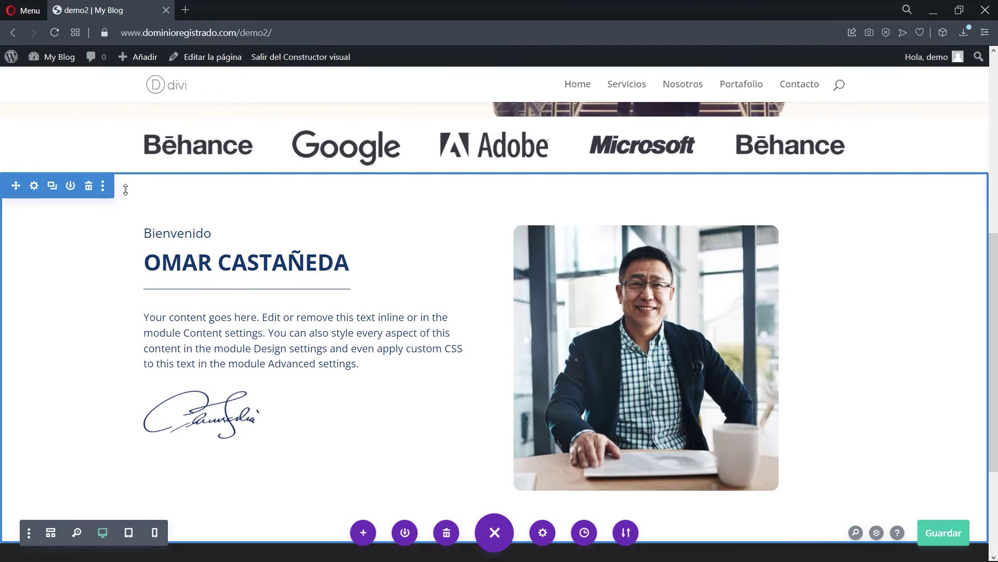
left_click_drag(108, 200, 127, 216)
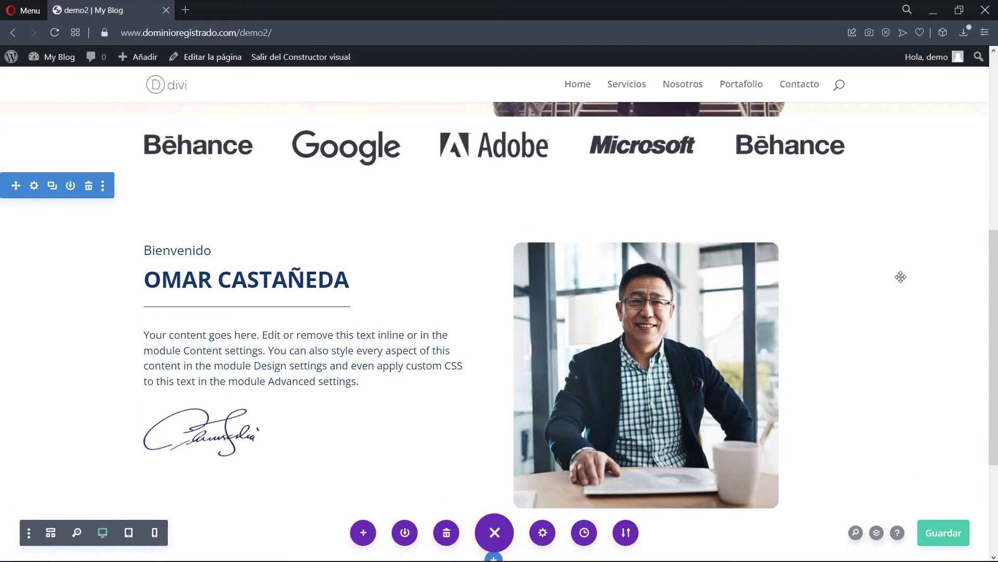
Slightly increase the top and bottom padding of the company logos section, and save the page
scroll(908, 246, "up", 2)
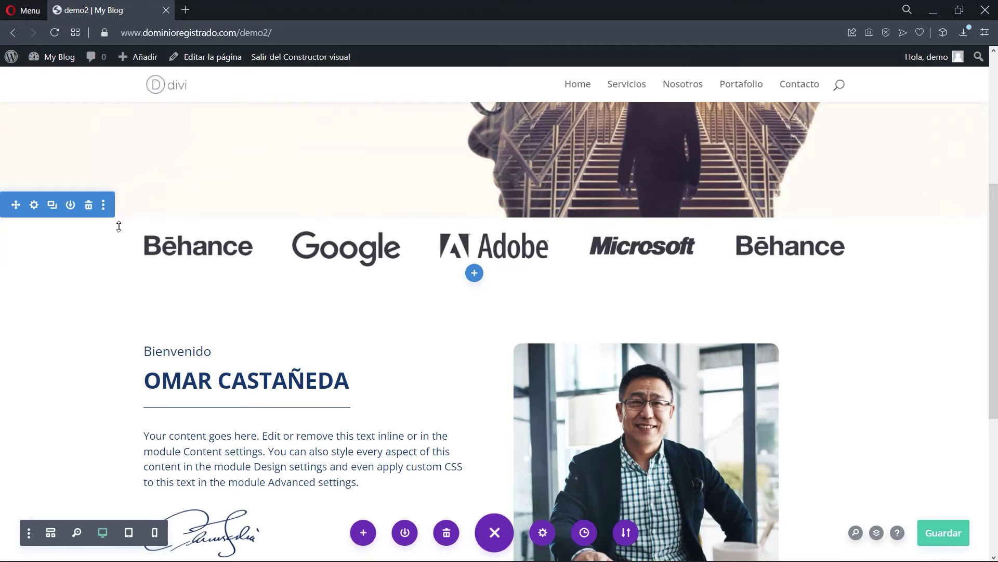
left_click_drag(118, 223, 120, 246)
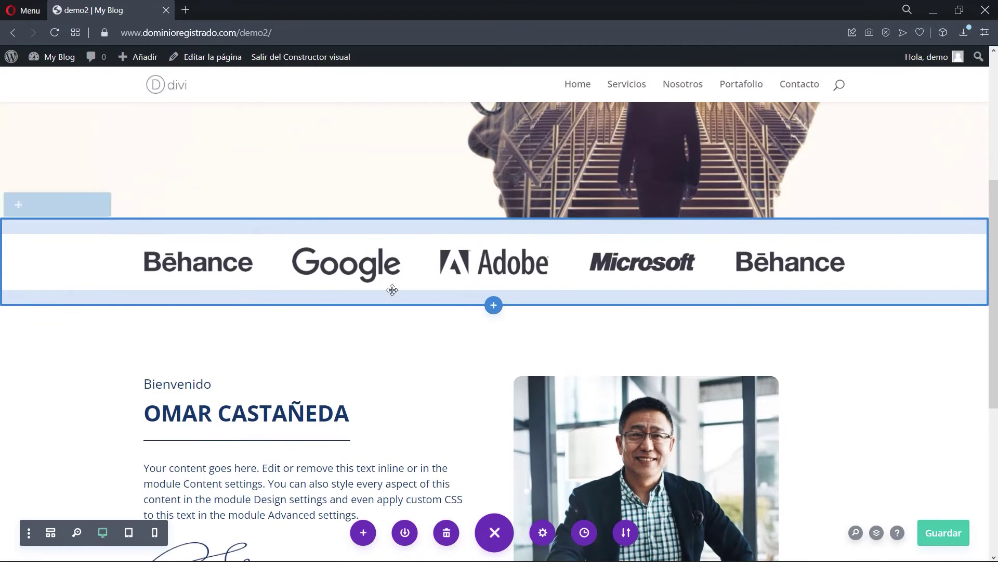
key("ctrl+s")
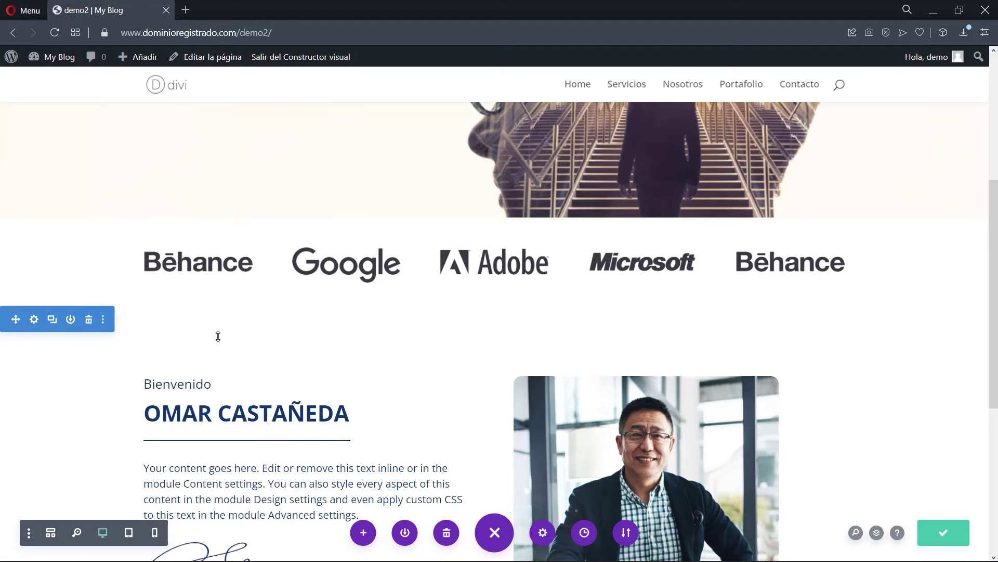
Slightly reduce the welcome section's top padding directly on the page
left_click_drag(158, 334, 159, 319)
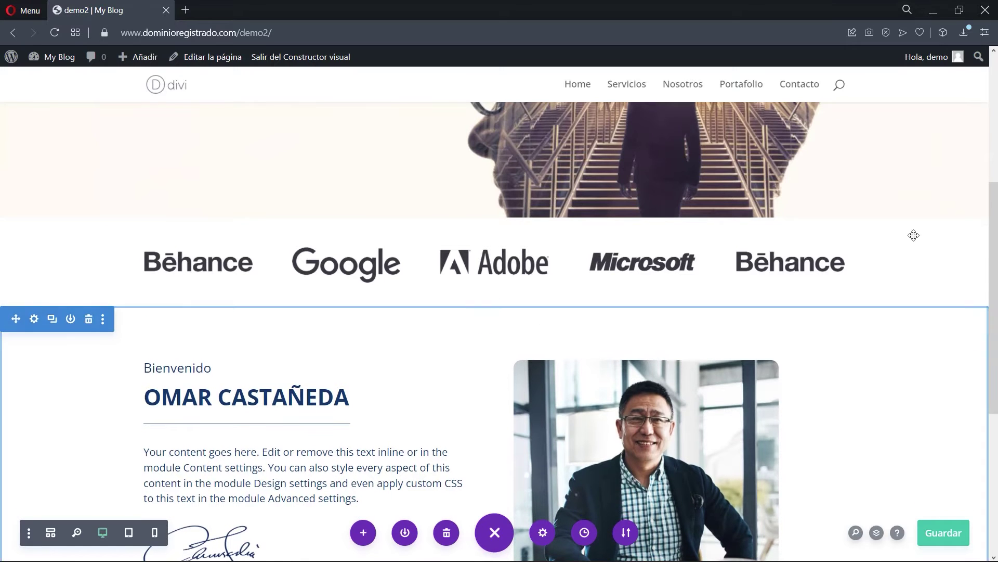
left_click_drag(987, 201, 995, 312)
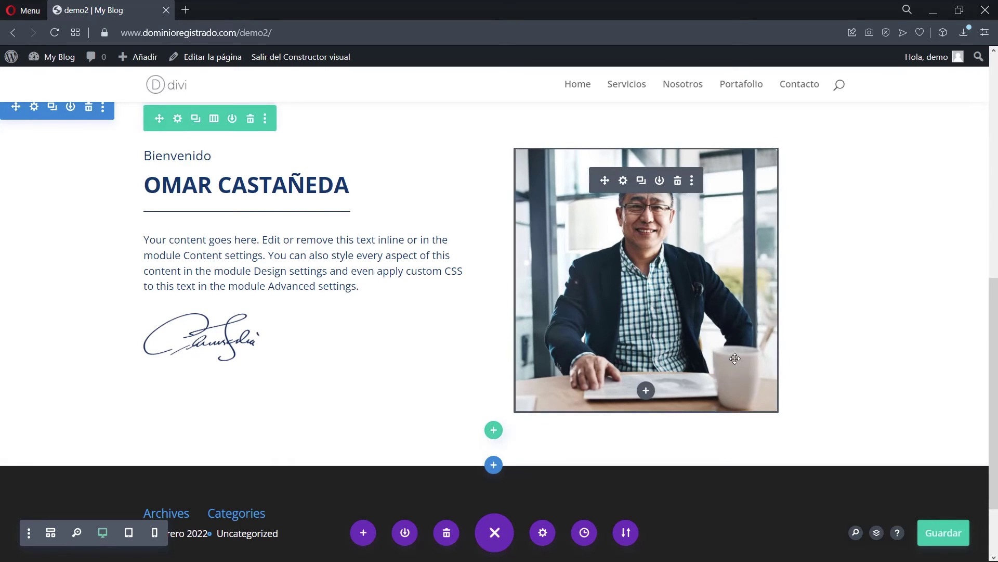
left_click_drag(994, 297, 995, 260)
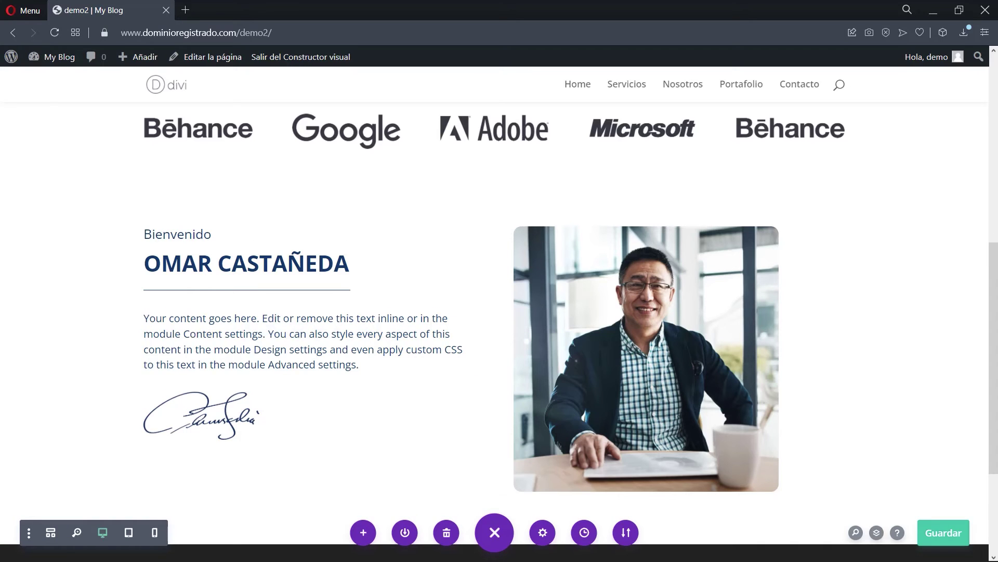
scroll(286, 317, "down", 3)
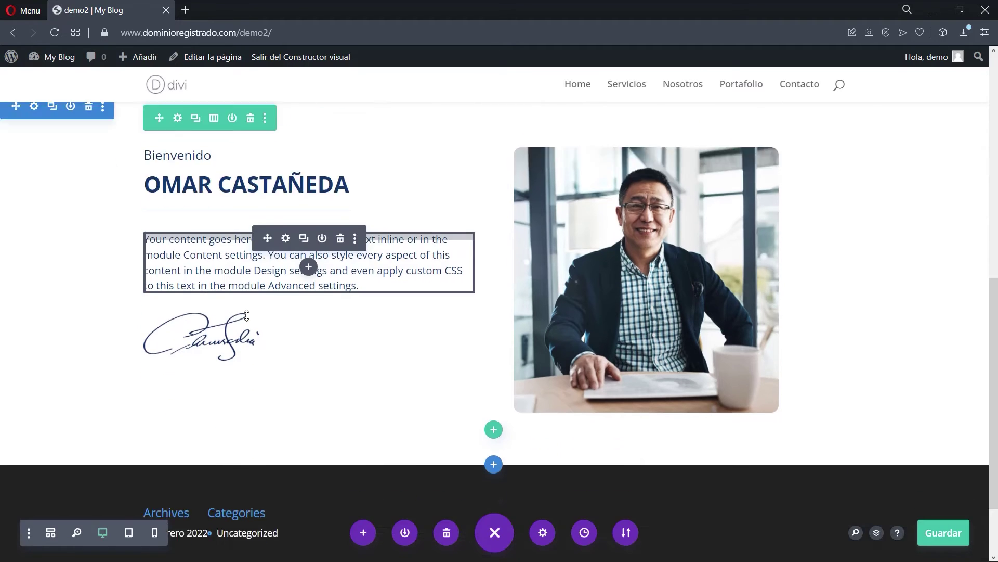
scroll(285, 319, "up", 4)
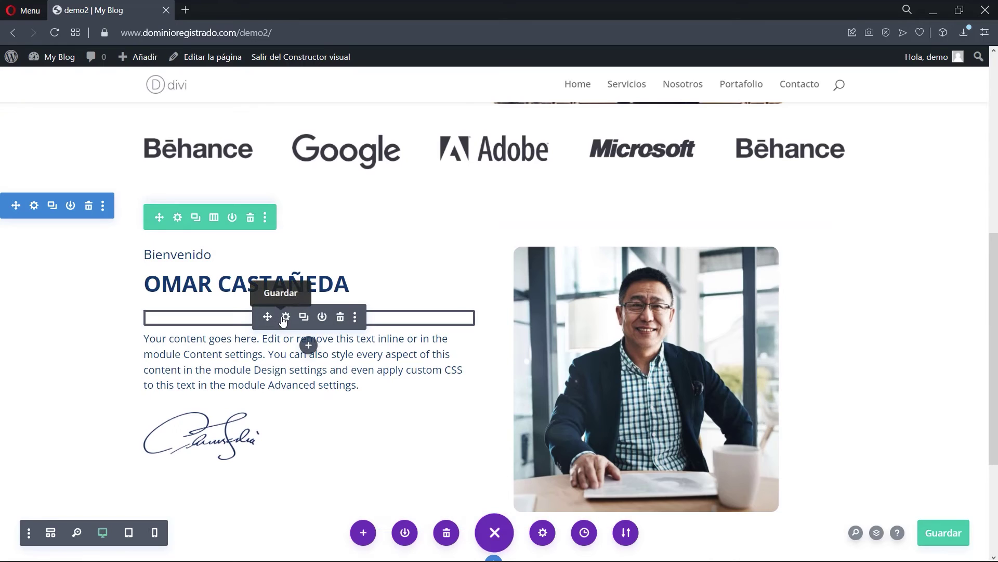
scroll(385, 342, "down", 4)
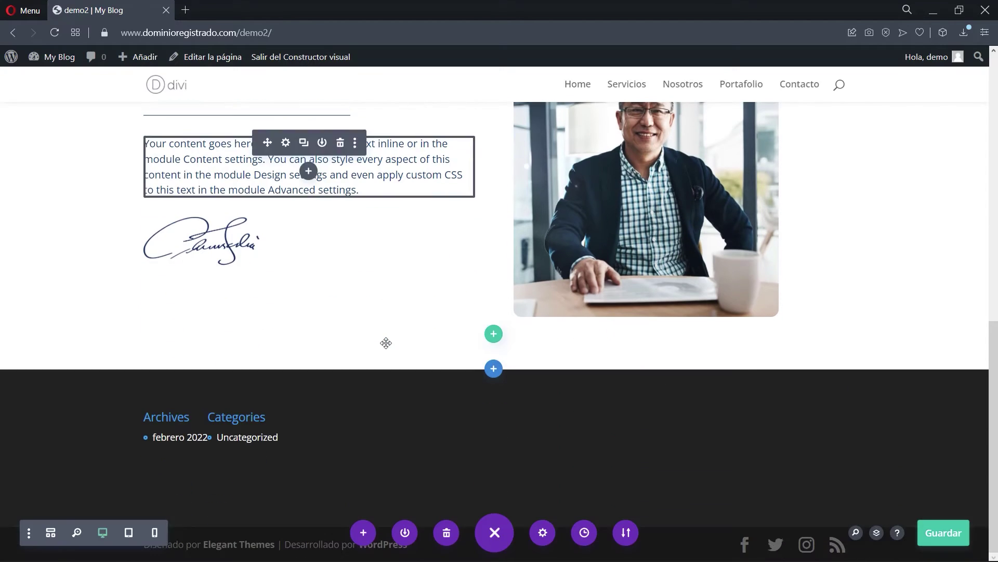
Insert a regular section below the welcome section with a single-column row containing a Text module
left_click(494, 370)
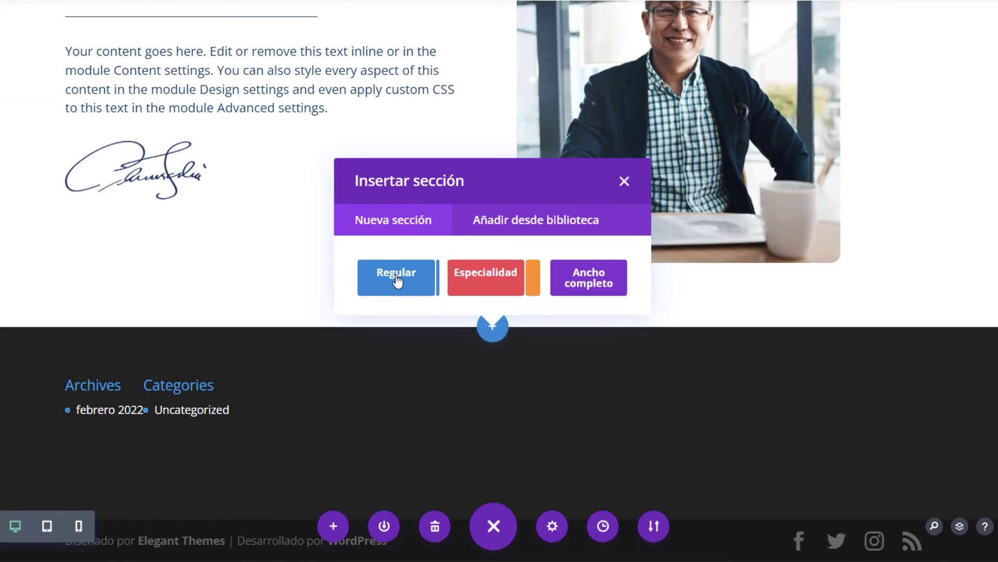
left_click(412, 320)
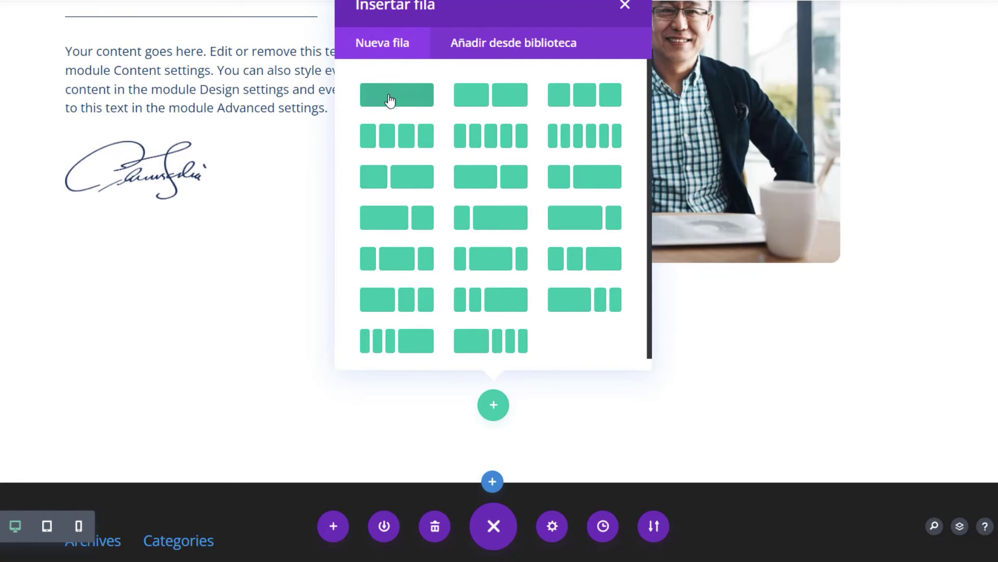
left_click(390, 101)
type("TEX")
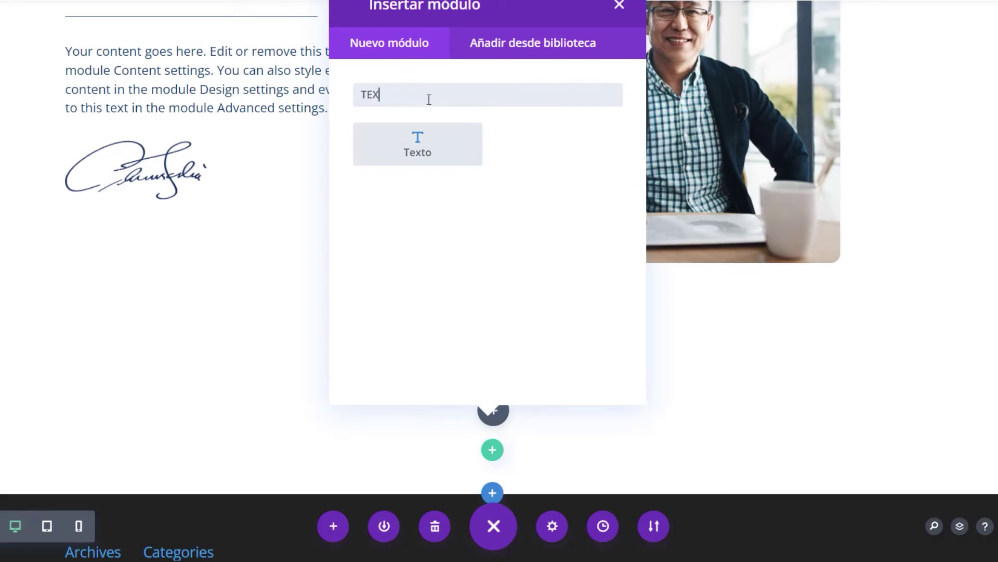
left_click(416, 154)
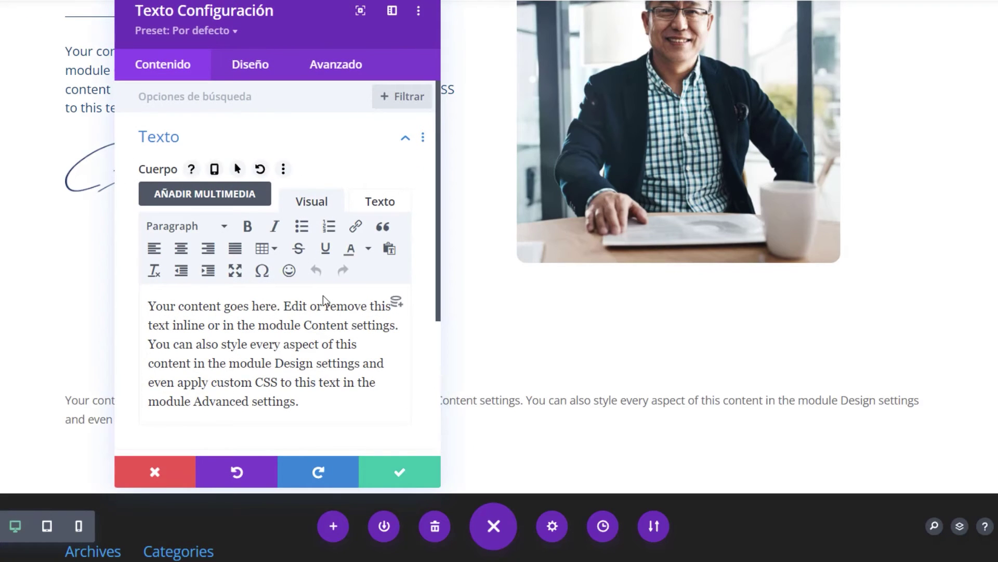
Replace the new text module's placeholder content with "NUESTROS SERVICIOS"
left_click_drag(299, 401, 102, 298)
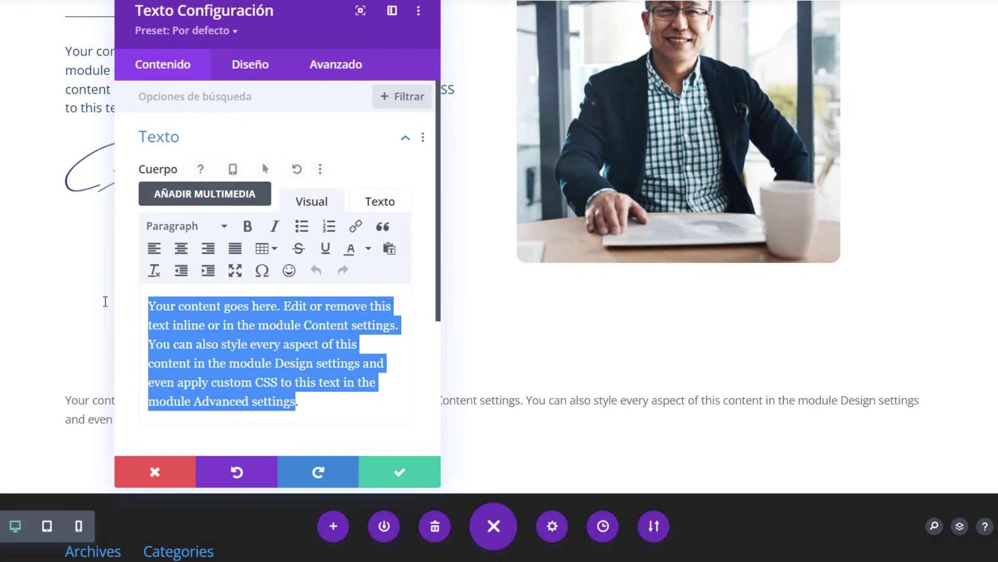
type("misa")
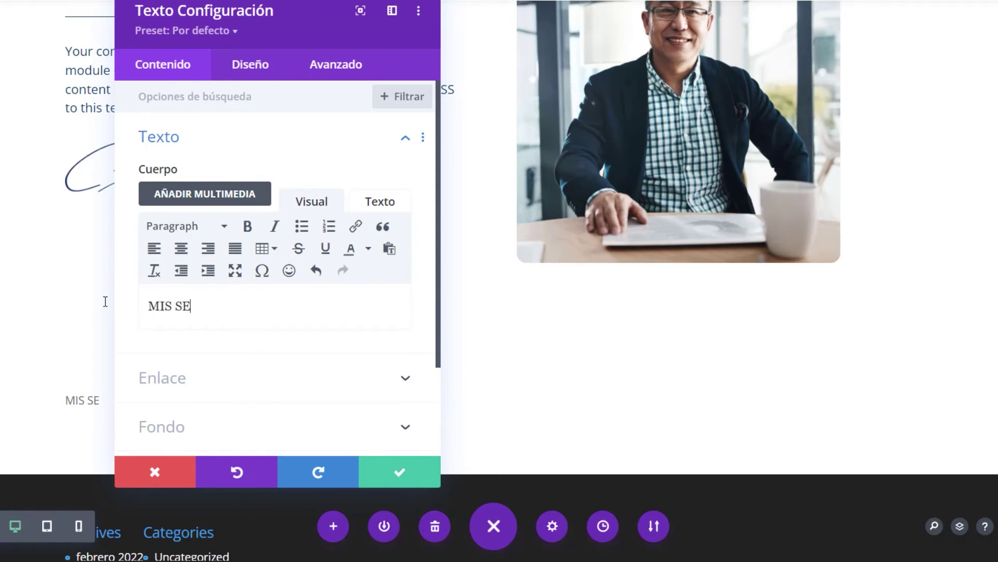
double_click(172, 302)
type("NUESTROS")
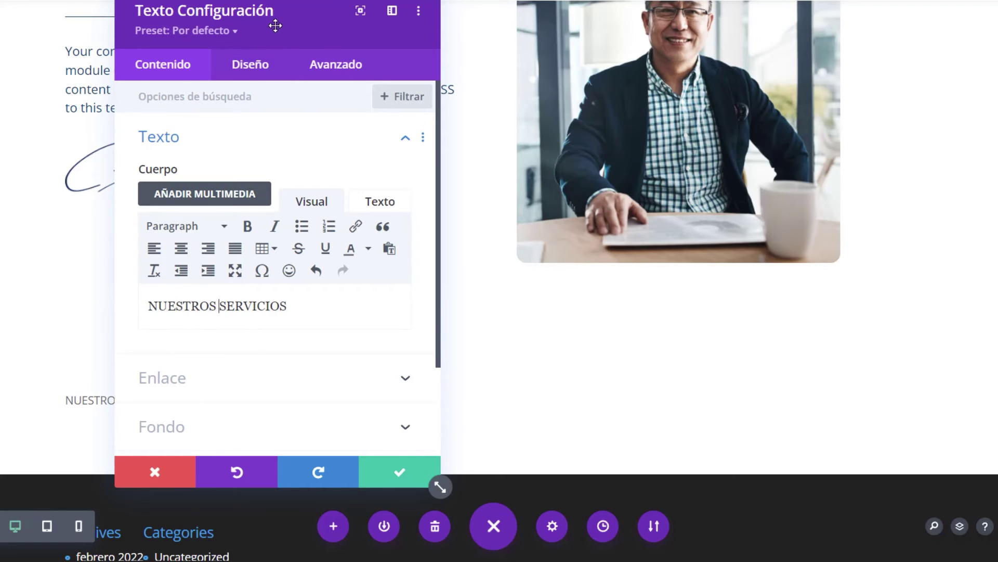
Centre the "NUESTROS SERVICIOS" text, set its size to 41px, and save the module
left_click_drag(274, 26, 539, 20)
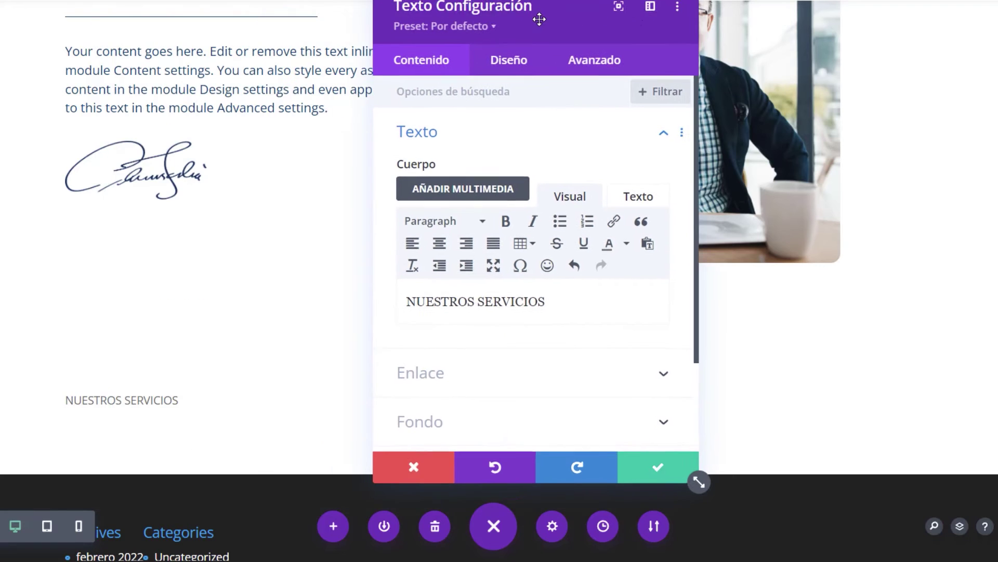
left_click(515, 60)
left_click(439, 136)
scroll(508, 227, "down", 5)
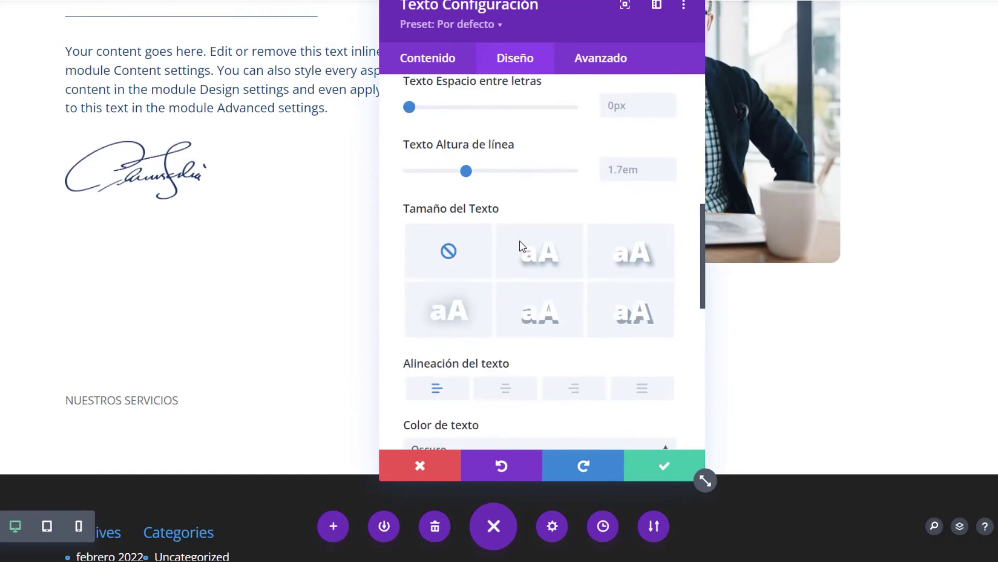
scroll(504, 306, "up", 5)
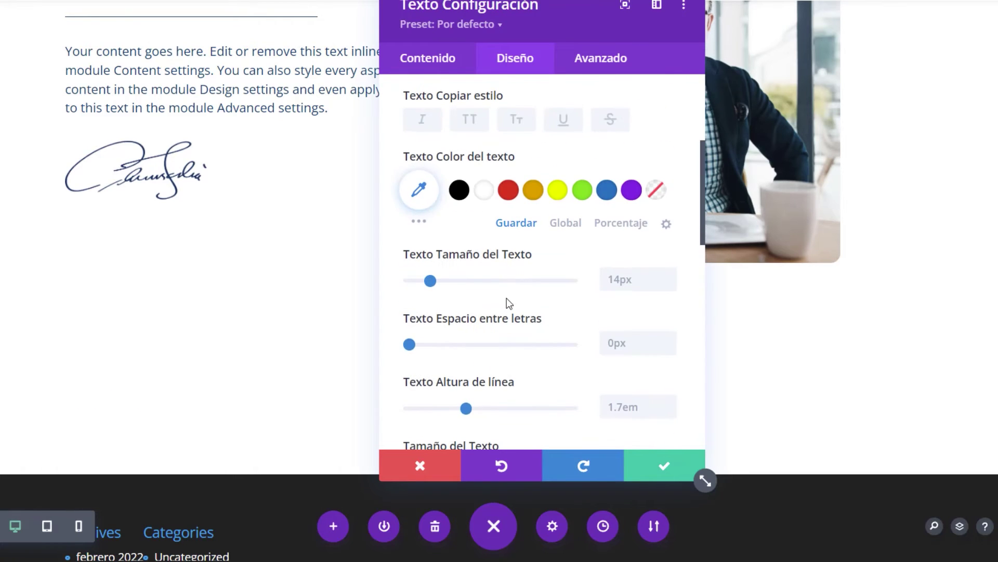
left_click_drag(485, 28, 119, 35)
left_click_drag(64, 288, 108, 287)
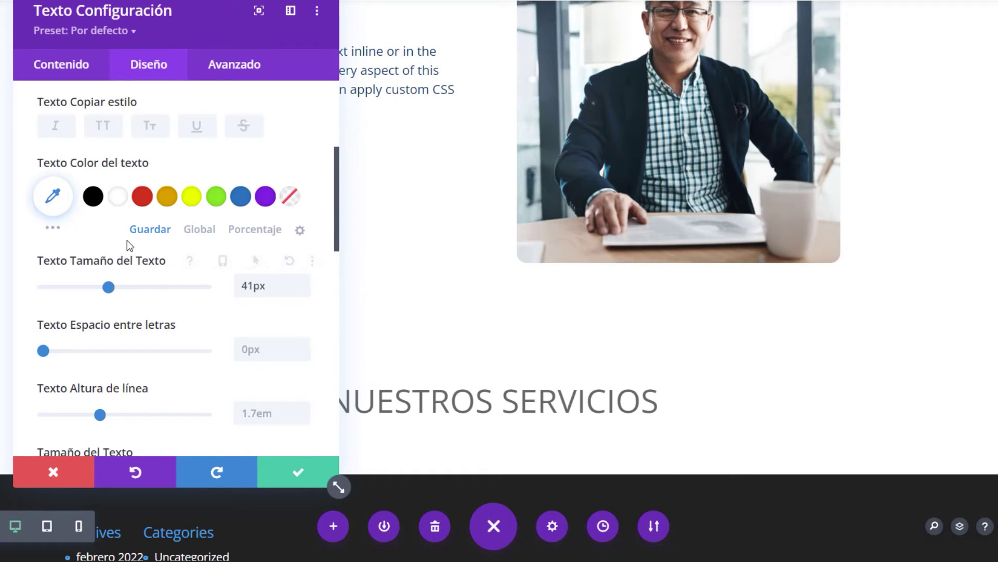
left_click(281, 473)
Copy the text colour code #03376b from the hero section's "CONTENIDO" text module and close its settings without changes
scroll(267, 354, "up", 7)
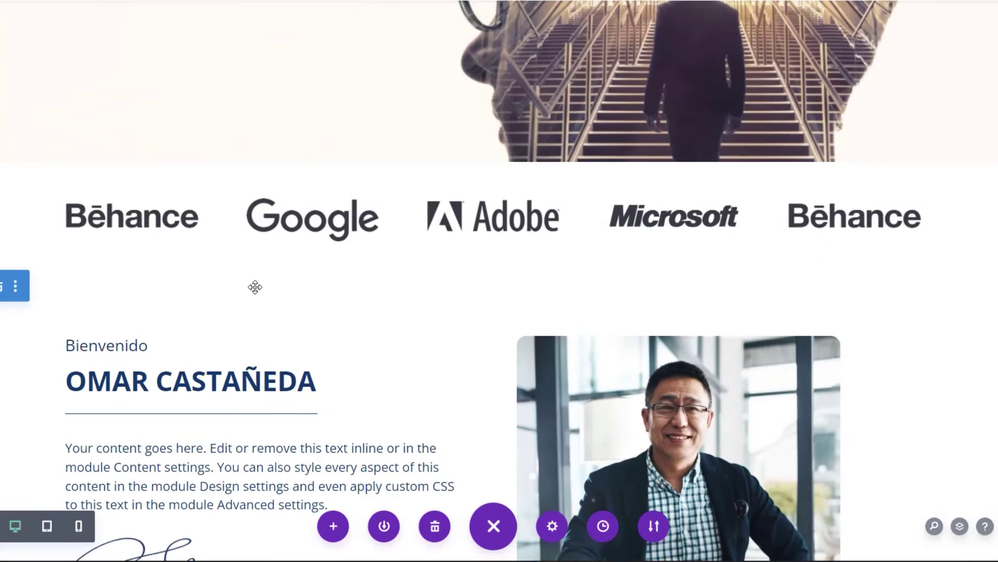
scroll(247, 281, "up", 6)
left_click(465, 233)
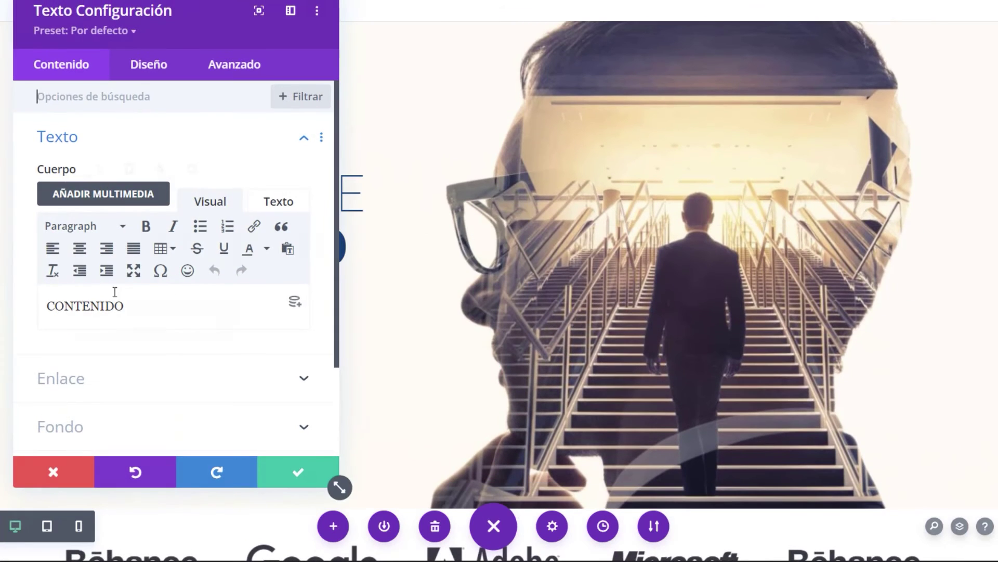
left_click(149, 66)
scroll(125, 271, "down", 3)
left_click(52, 276)
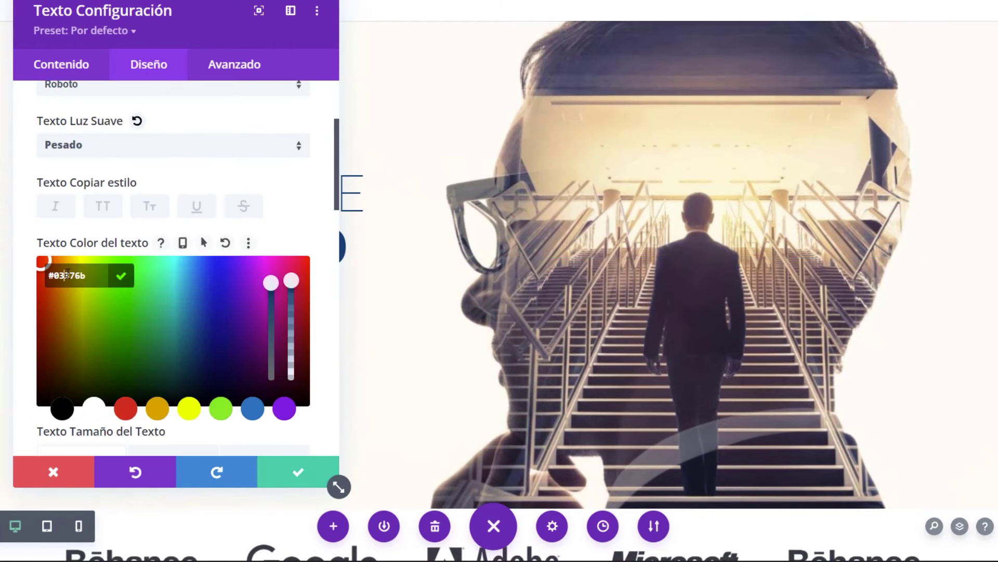
right_click(68, 274)
left_click(117, 17)
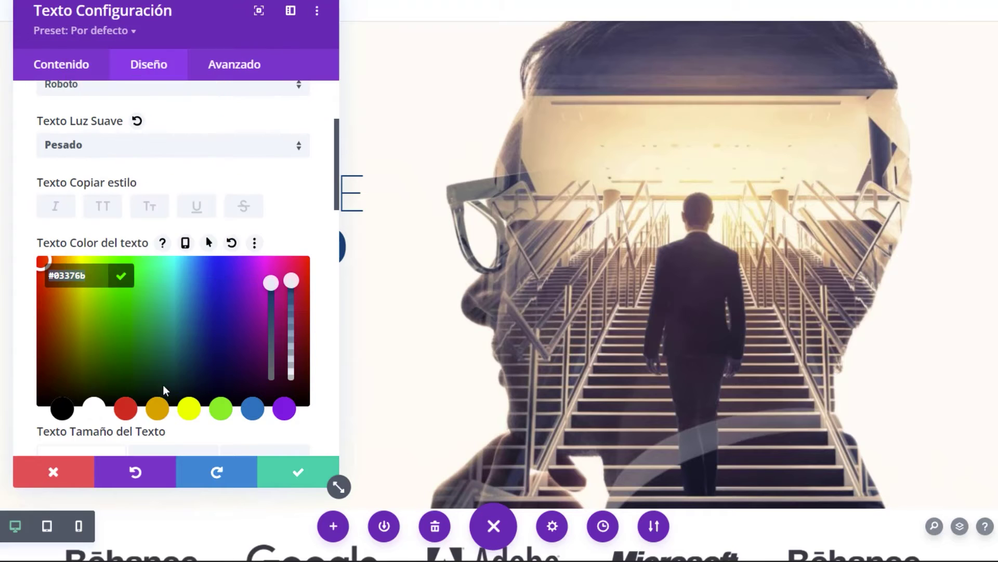
left_click(51, 472)
Apply the copied text colour #03376b to the "NUESTROS SERVICIOS" heading
scroll(271, 336, "down", 10)
scroll(270, 336, "down", 5)
left_click(463, 252)
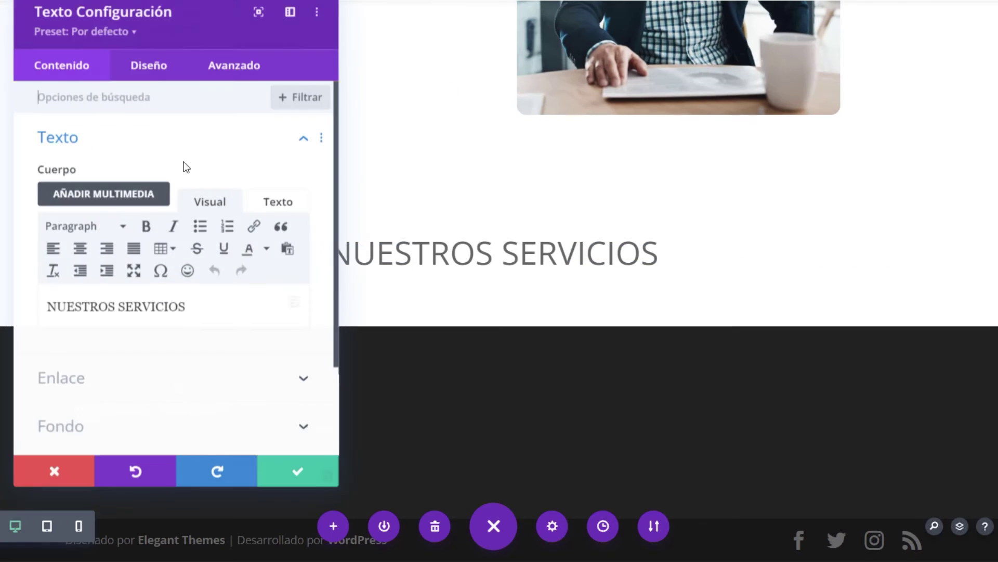
left_click(148, 64)
scroll(104, 234, "down", 3)
left_click(54, 276)
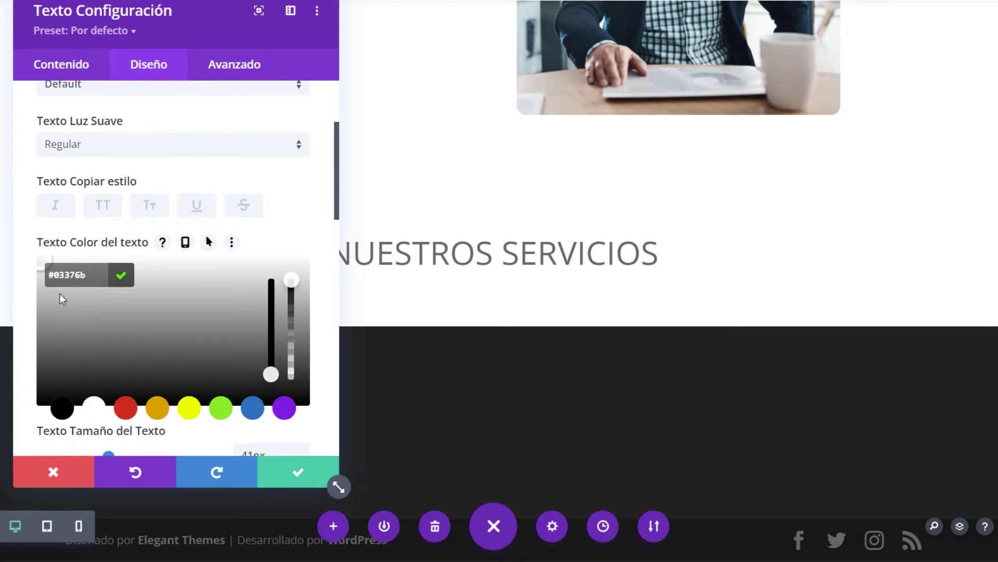
key("Return")
Set the font weight of the "NUESTROS SERVICIOS" heading to Claro
left_click_drag(184, 15, 215, 9)
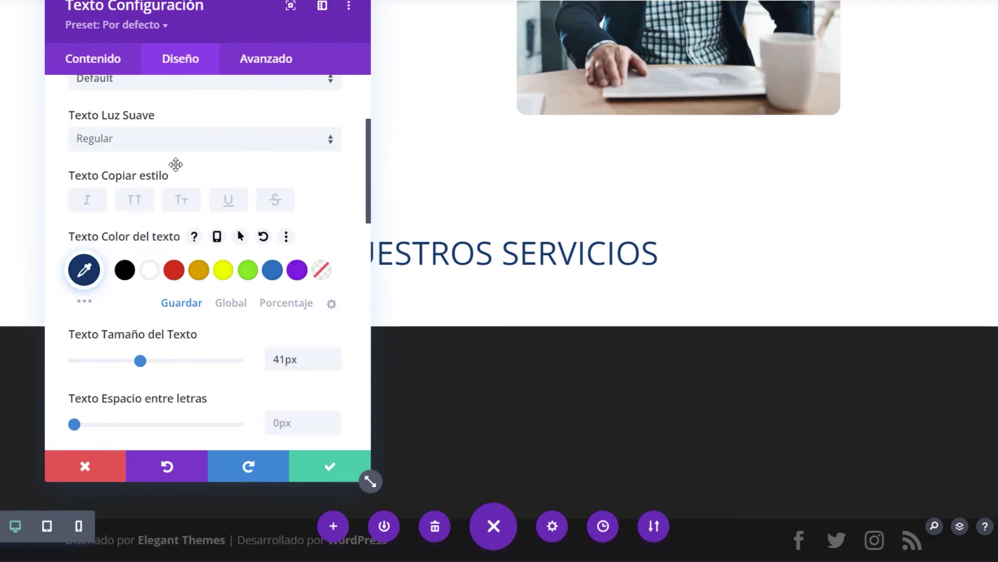
scroll(156, 218, "up", 3)
left_click(149, 295)
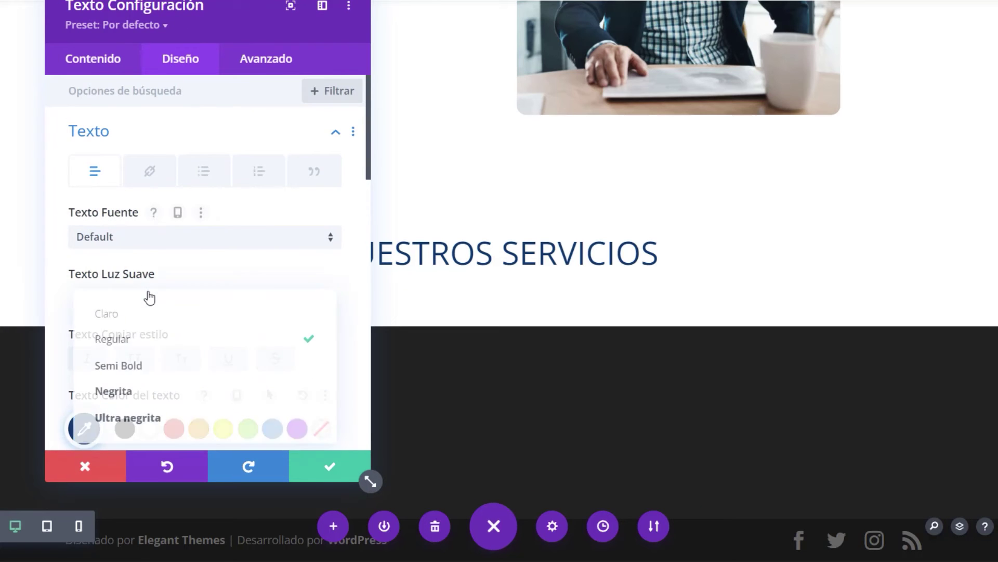
left_click(125, 316)
mouse_move(179, 5)
left_mouse_down()
mouse_move(91, 0)
mouse_move(192, 0)
left_mouse_up()
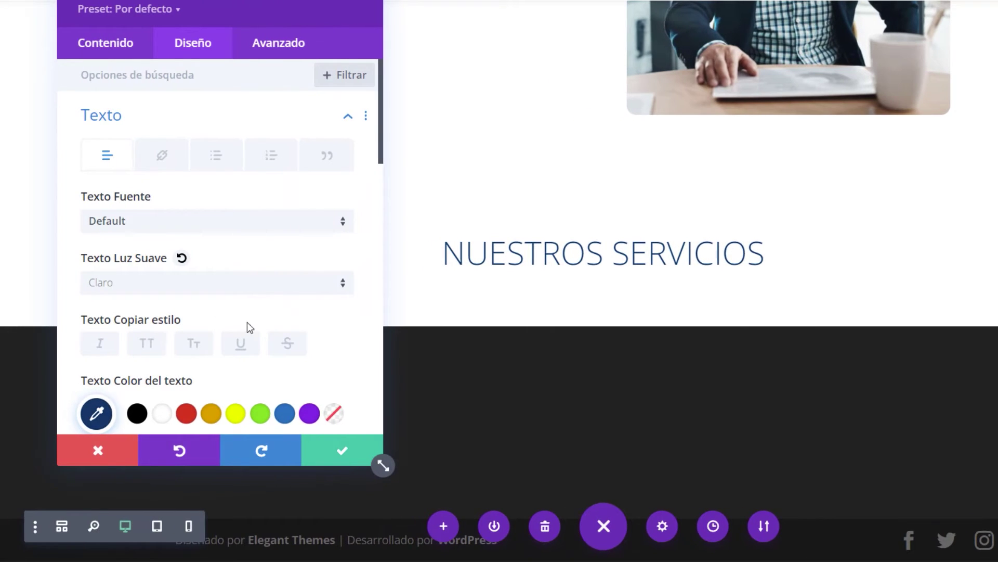
Set the font of the "NUESTROS SERVICIOS" heading to Roboto
left_click(166, 224)
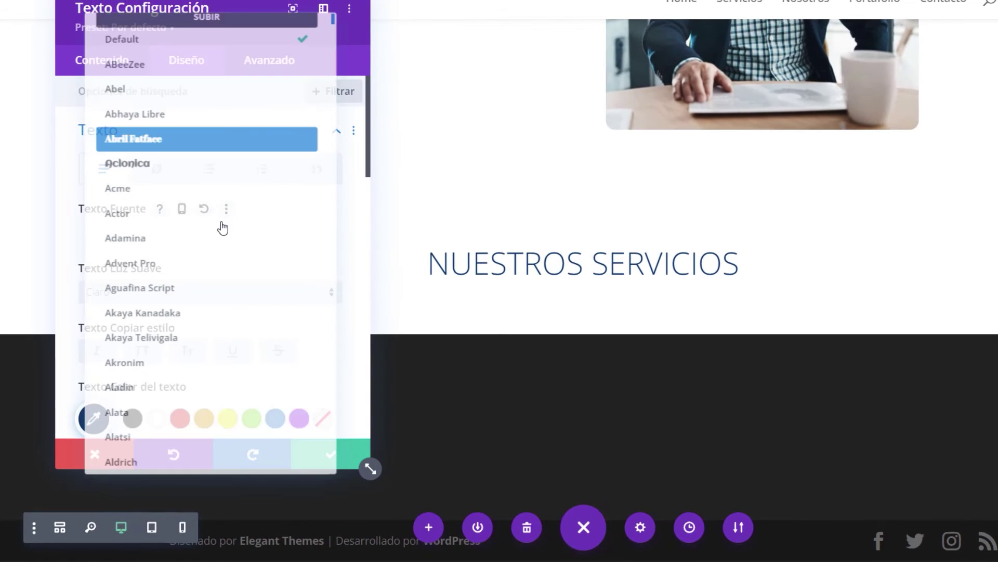
left_click(153, 21)
type("ROBOTO")
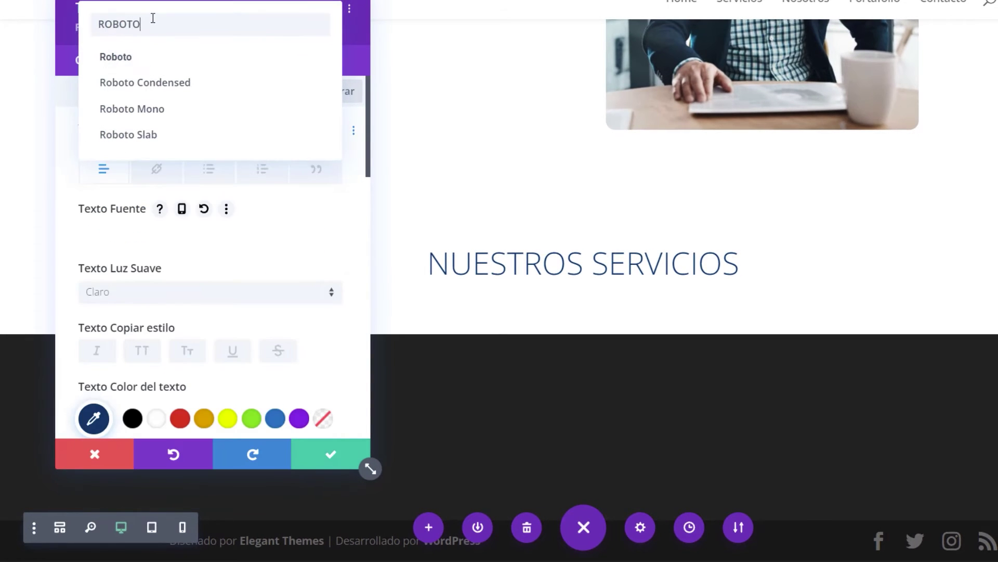
left_click(135, 71)
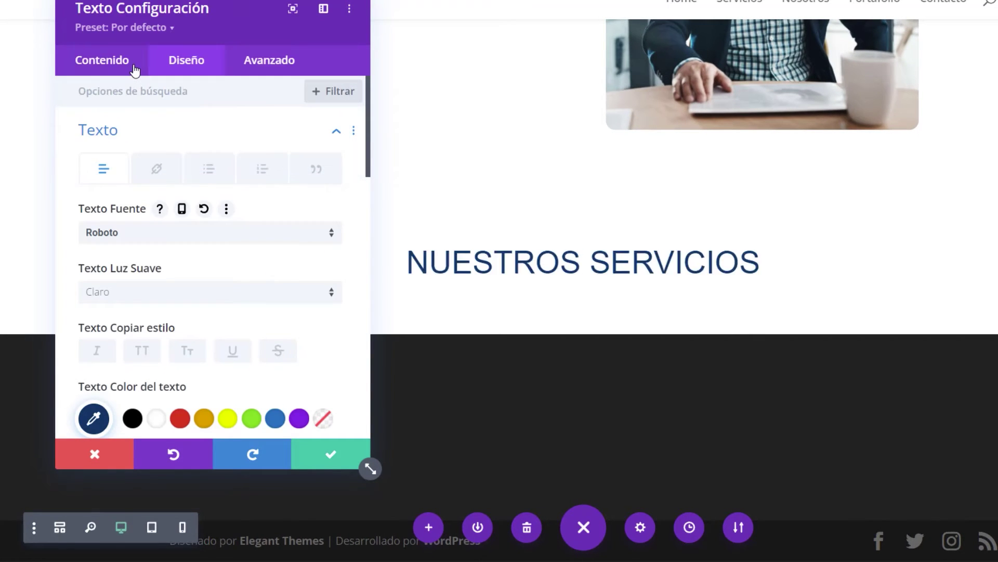
left_click_drag(163, 8, 188, 1)
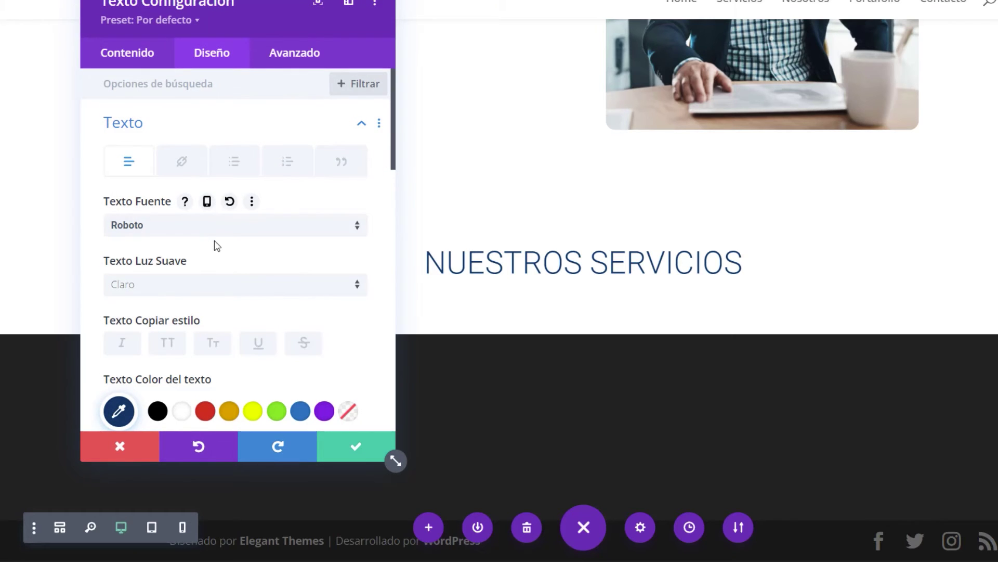
Try the Delgado font weight on the heading, return it to Claro, and save the module
left_click(172, 283)
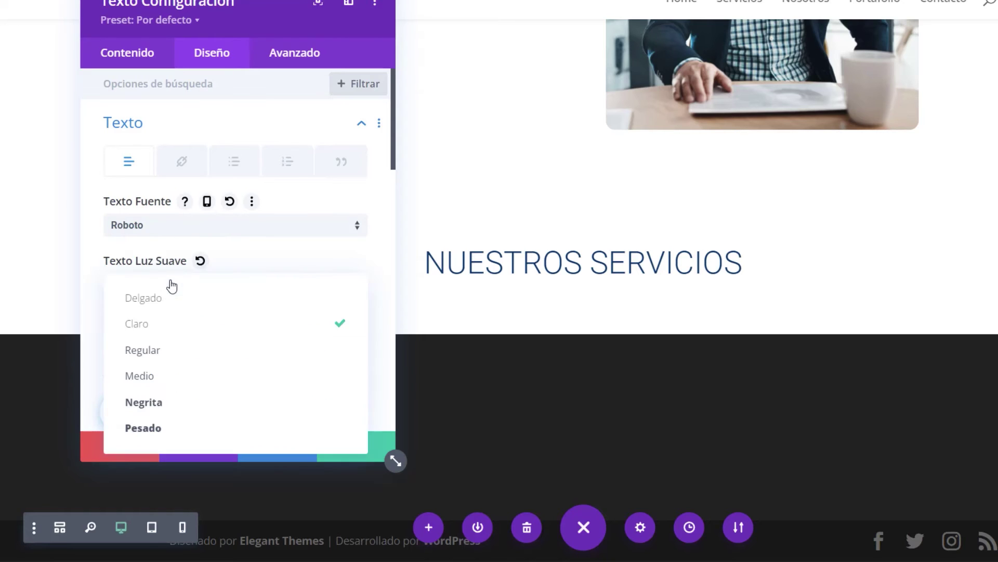
left_click(152, 301)
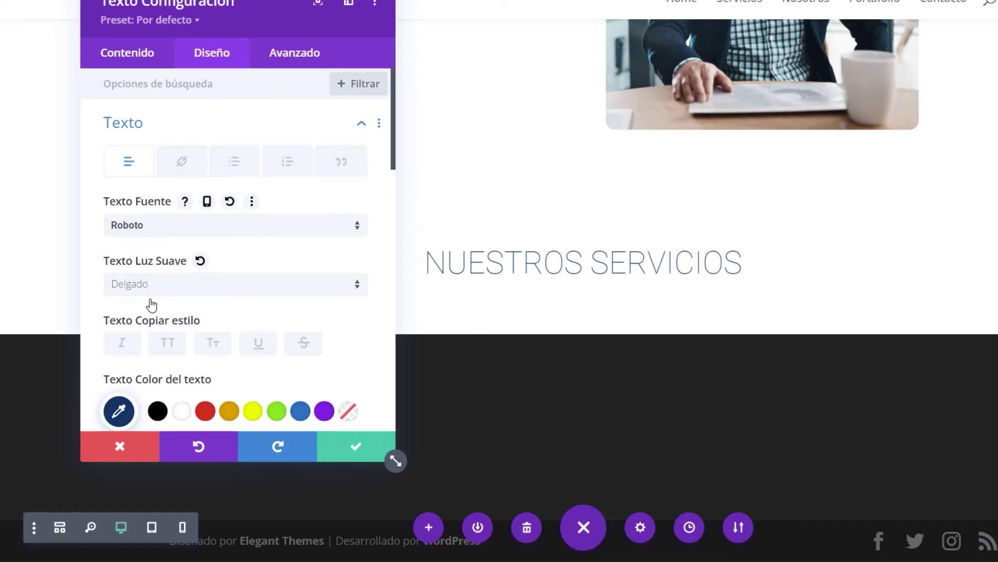
mouse_move(241, 28)
left_mouse_down()
mouse_move(184, 26)
mouse_move(238, 26)
left_mouse_up()
left_click(195, 280)
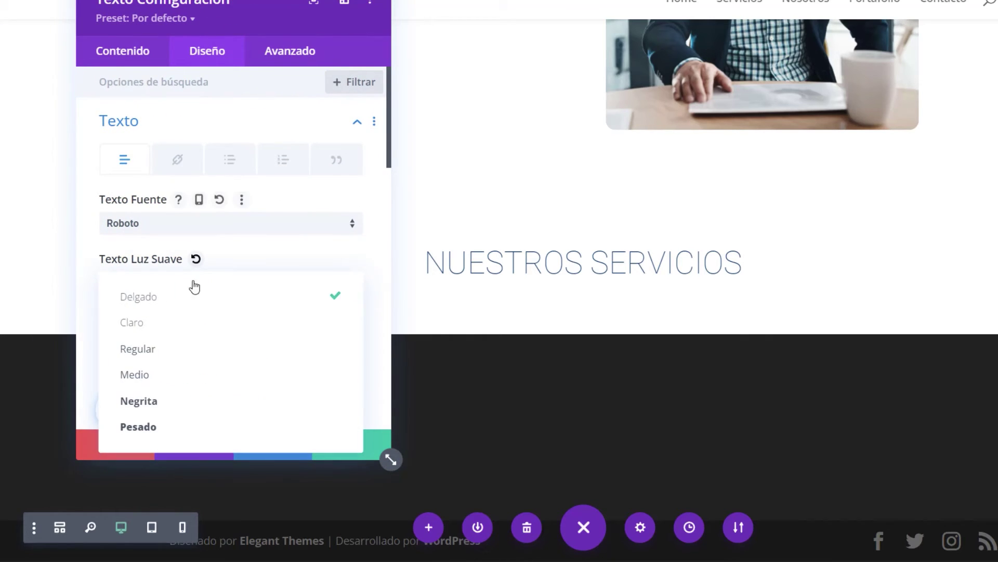
left_click(169, 321)
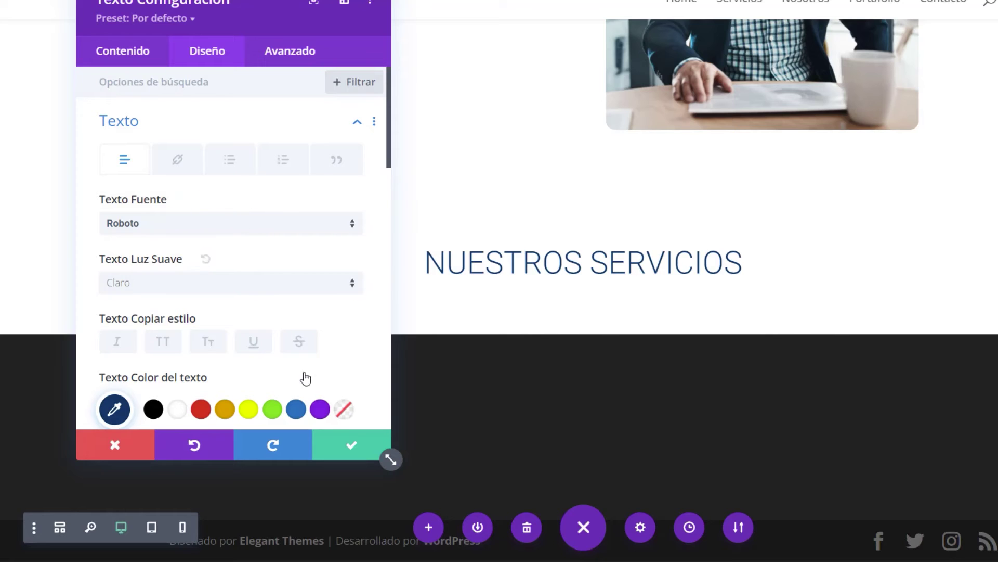
left_click(335, 449)
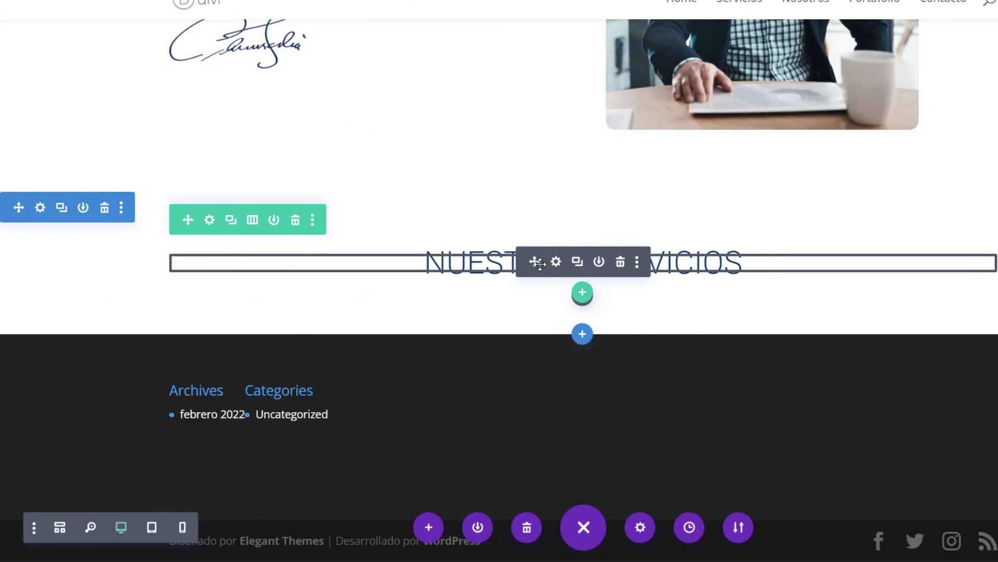
Duplicate the "NUESTROS SERVICIOS" heading, change the lower copy's text to "SERVICIOS", and save it
left_click(579, 263)
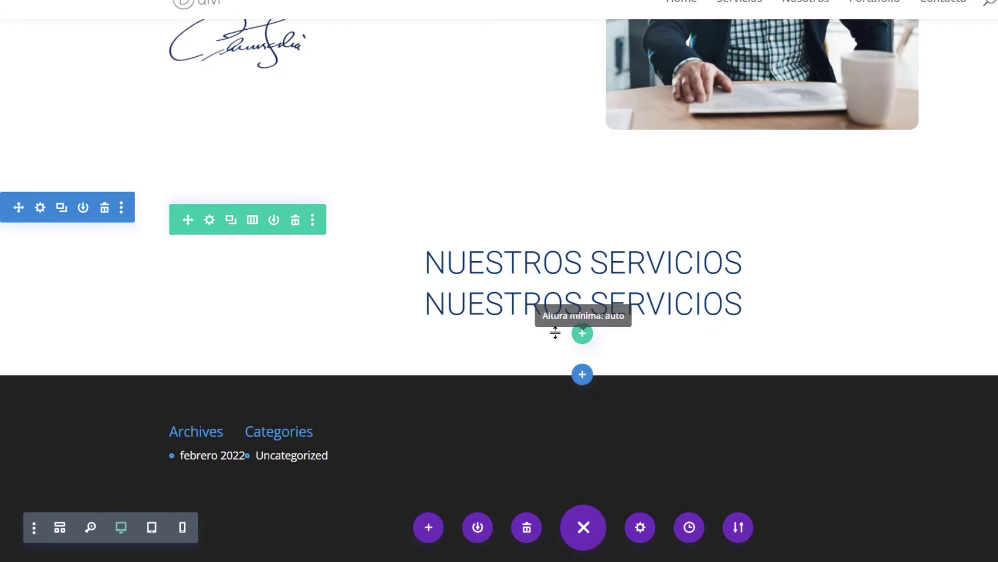
left_click(555, 301)
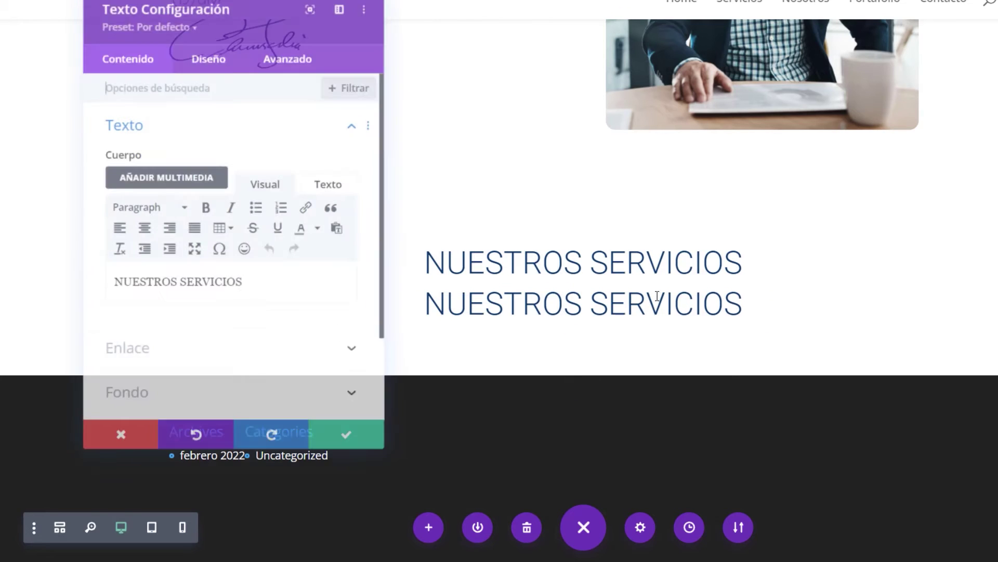
triple_click(160, 287)
key("BackSpace")
type("SERVICIOS")
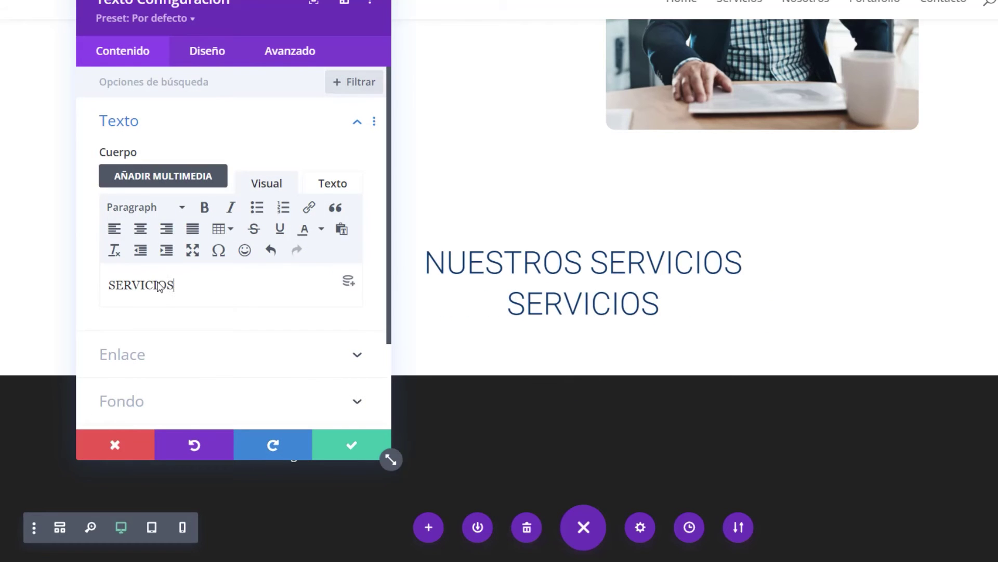
left_click(340, 446)
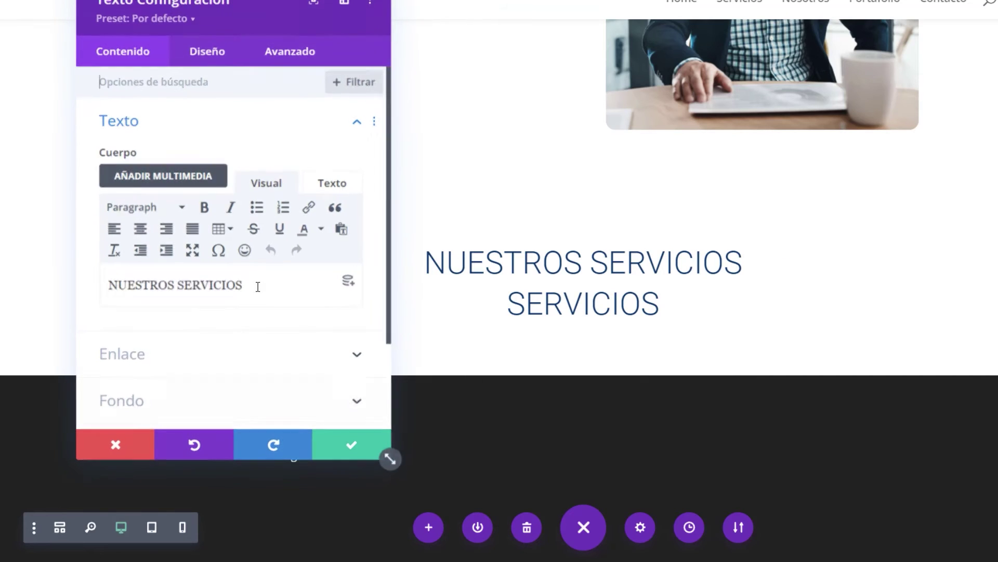
Change the upper heading's text to "CONSULTOR ESPECIALIZADO" and save the module
left_click_drag(256, 285, 67, 287)
type("CONSULTOR ESPECIALIZADO")
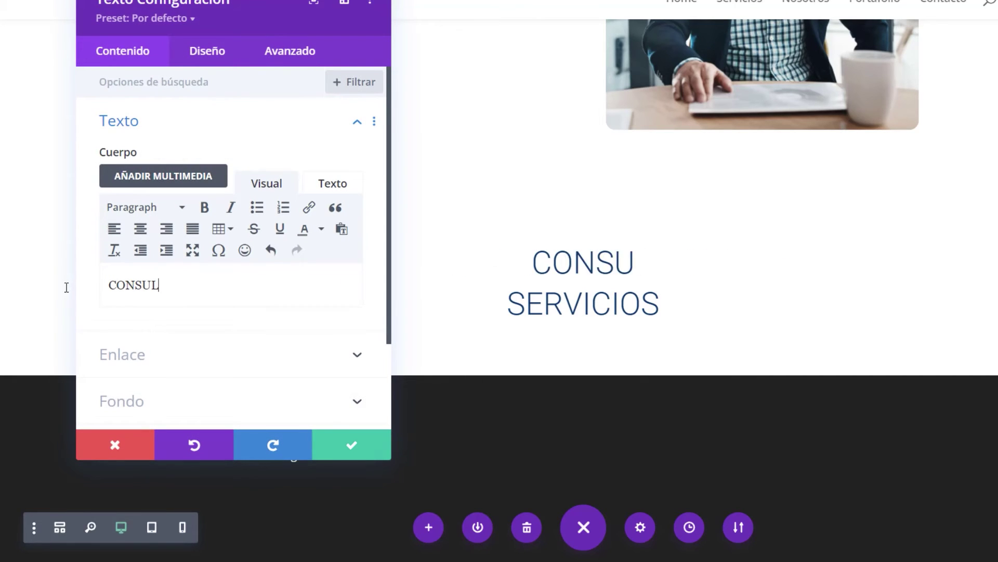
left_click(347, 450)
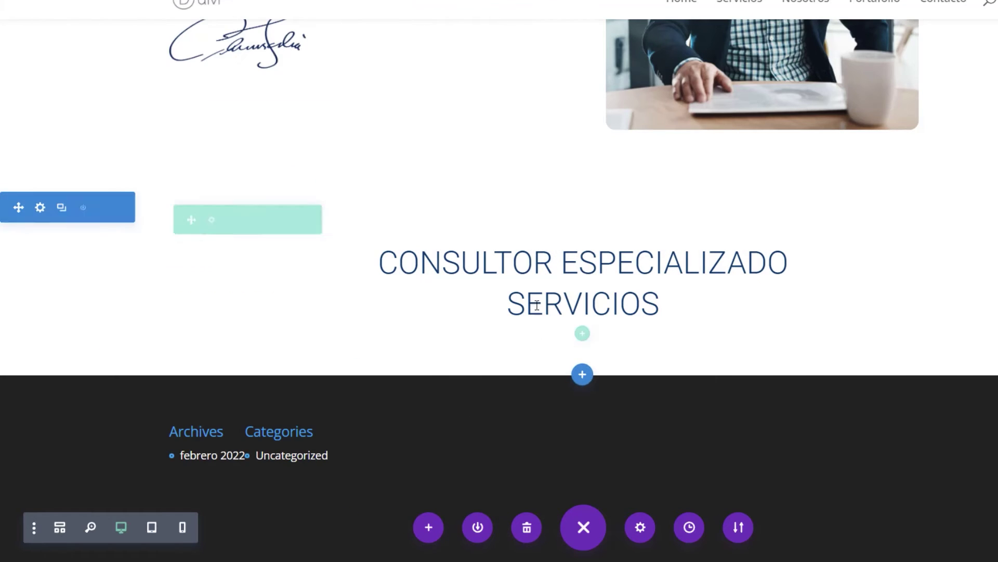
Set the "SERVICIOS" heading's font weight to Negrita and its text size to 44px, and save the module
left_click(555, 301)
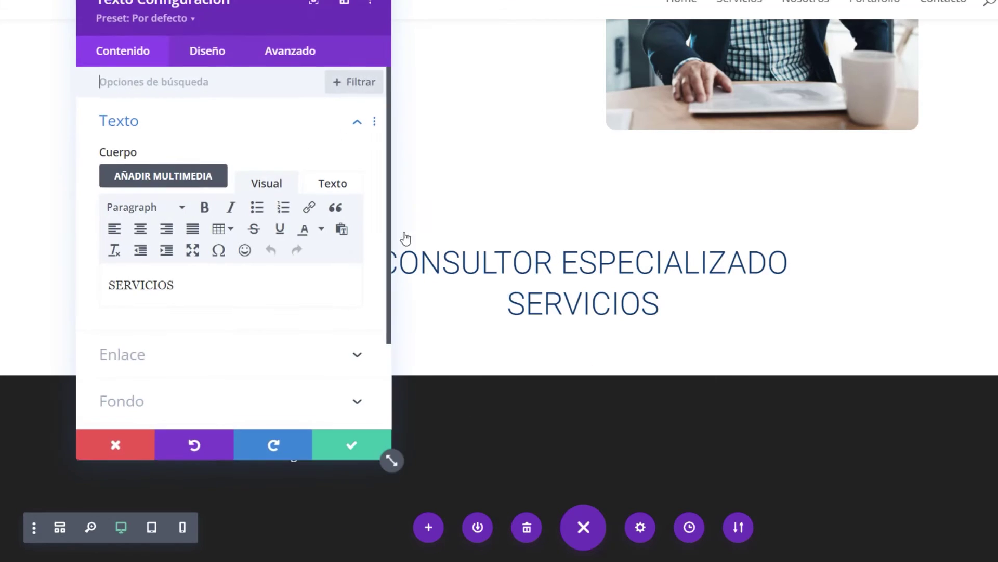
left_click(217, 58)
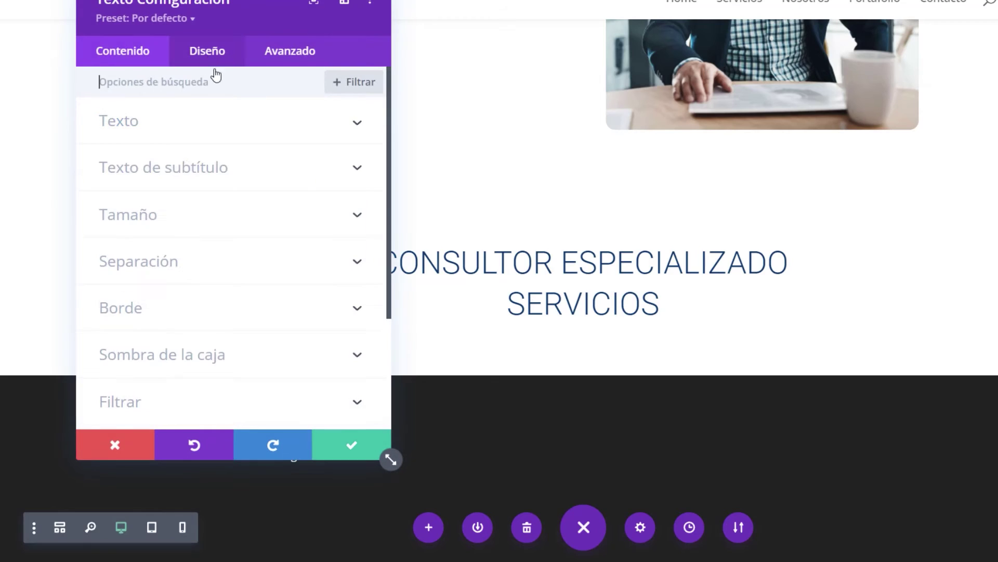
left_click(140, 130)
scroll(189, 249, "down", 3)
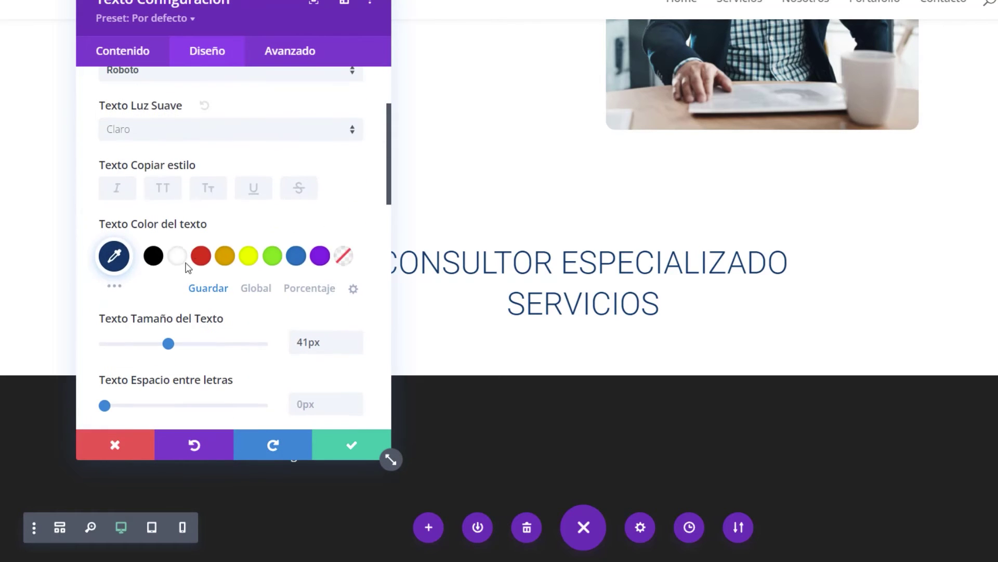
left_click(168, 135)
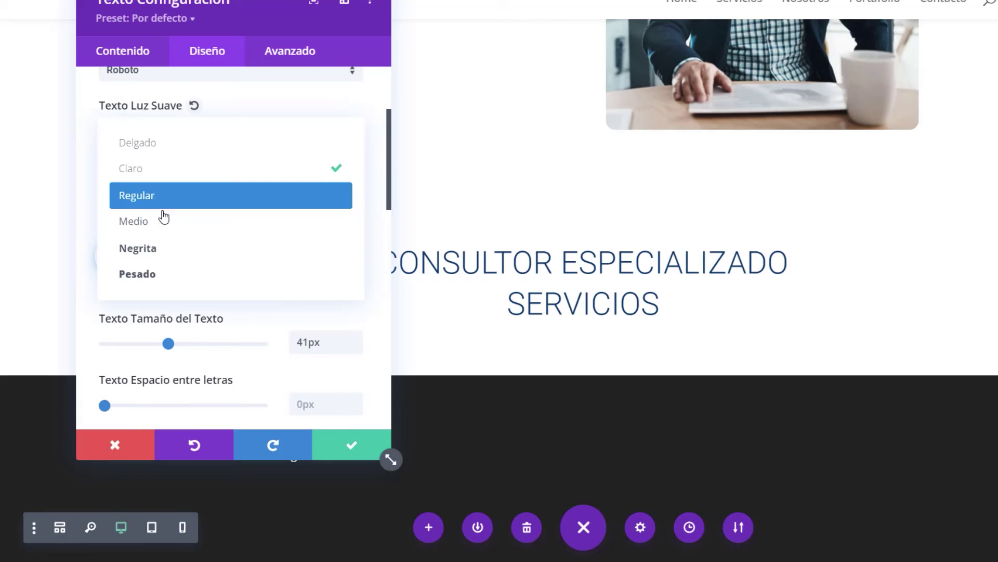
left_click(145, 253)
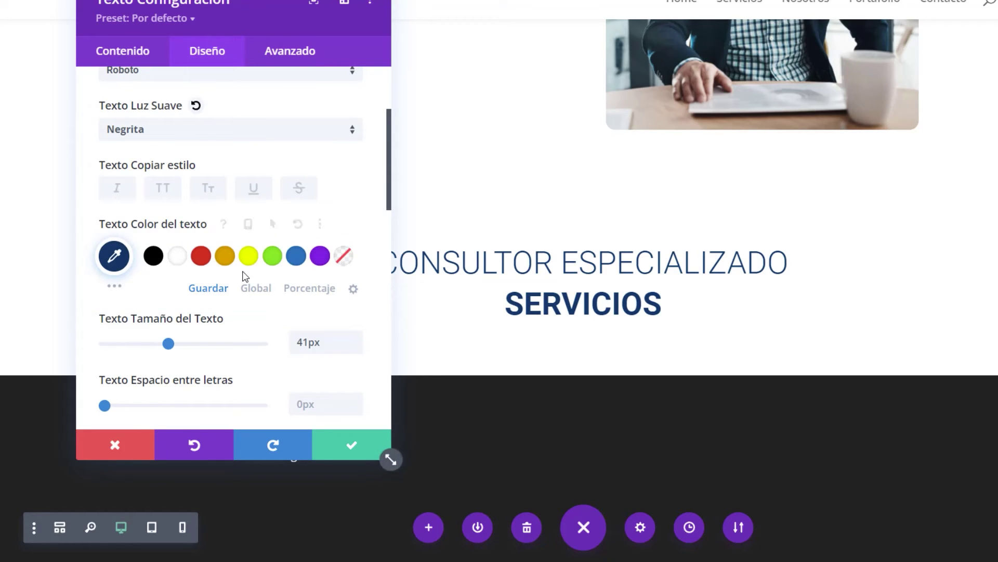
left_click(357, 339)
left_click(357, 339)
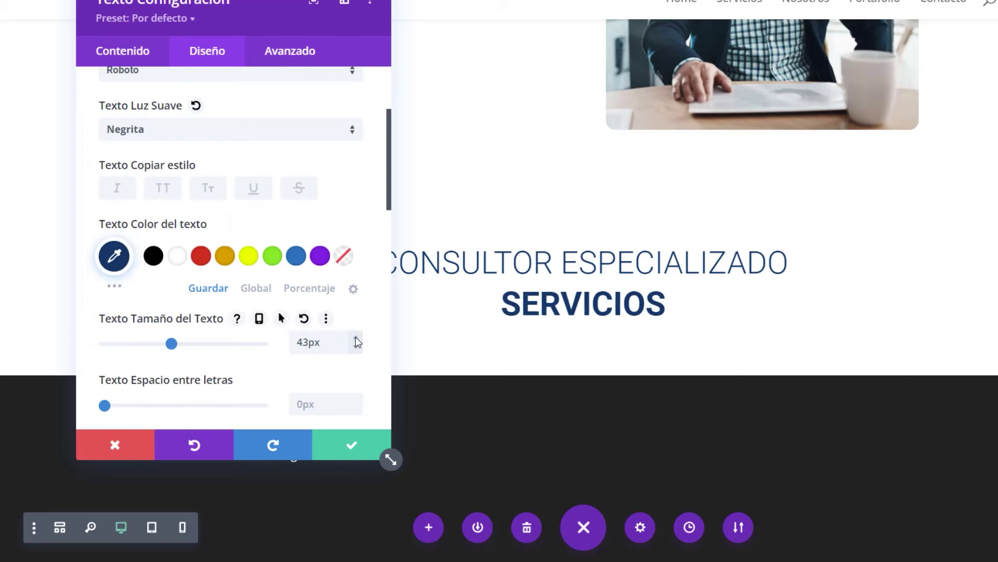
left_click(356, 340)
left_click(337, 449)
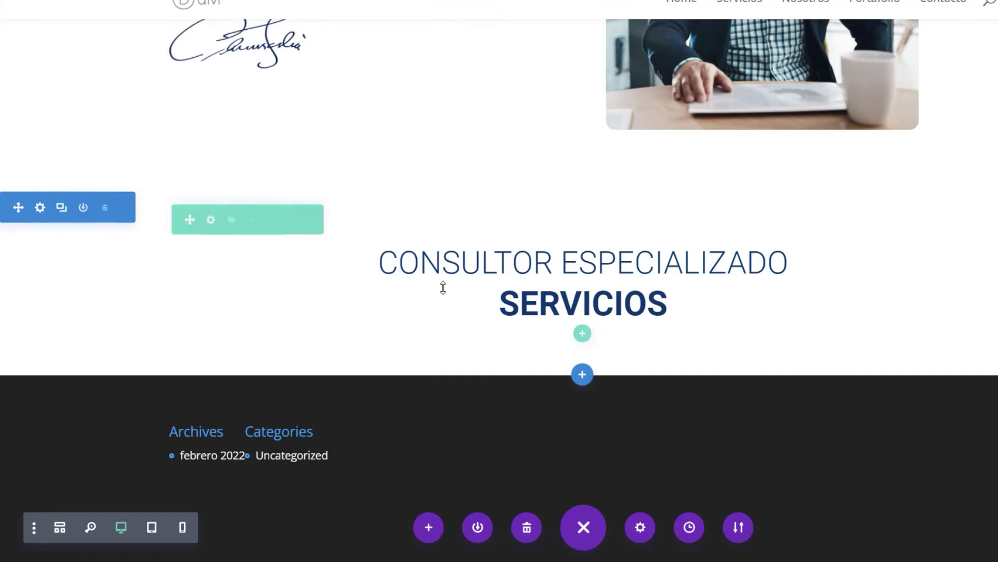
Set the "CONSULTOR ESPECIALIZADO" heading's font weight to Delgado and save the module
left_click(554, 262)
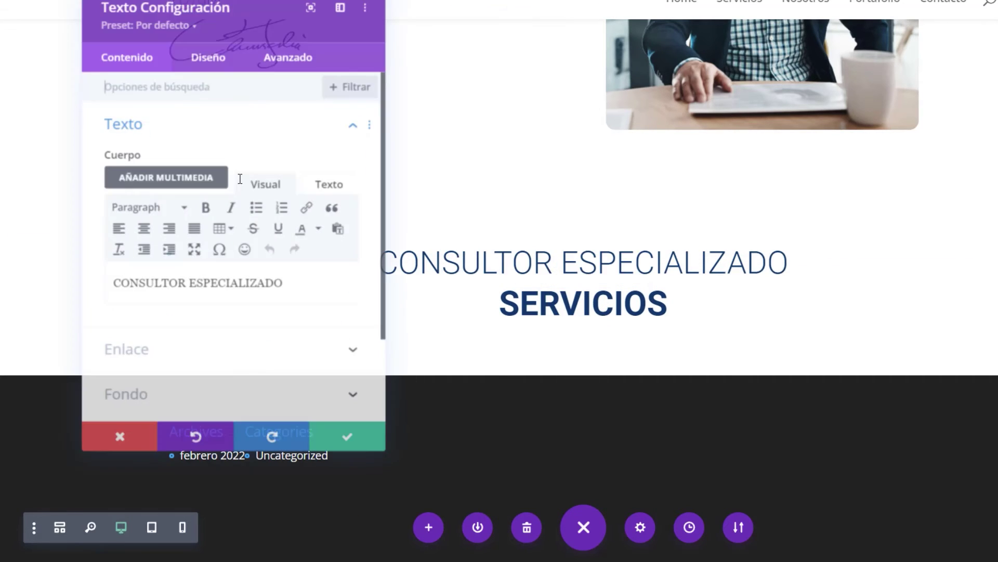
left_click(197, 58)
left_click(130, 123)
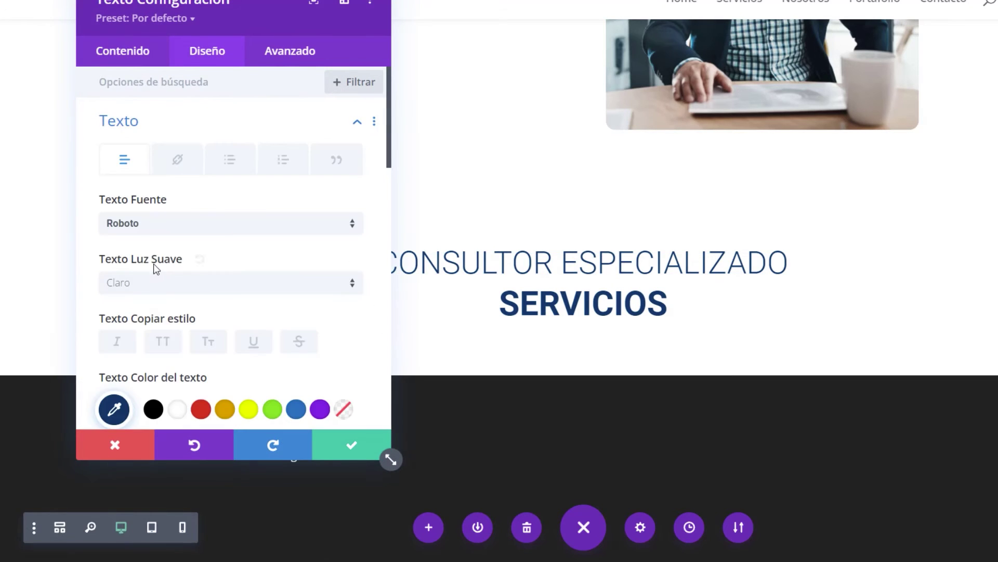
scroll(156, 262, "down", 2)
left_click(168, 218)
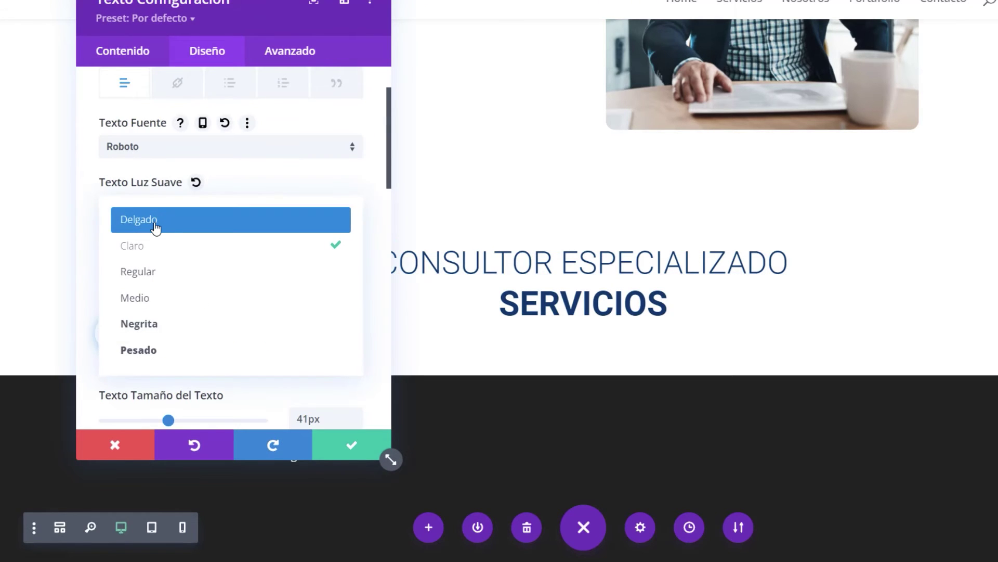
left_click(161, 220)
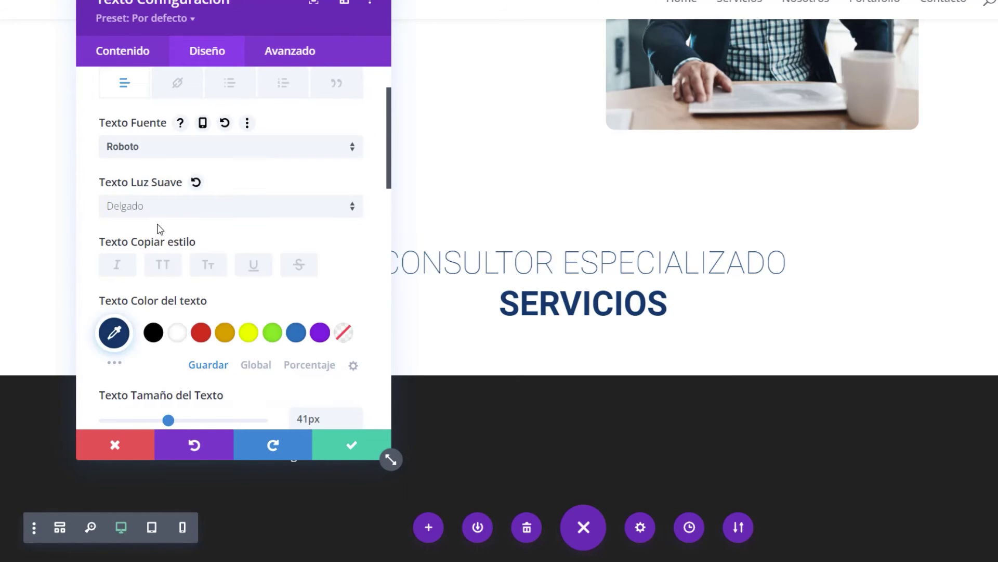
left_click(349, 446)
Insert a row with three equal columns below the headings and add an Anuncio module to its first column
mouse_move(563, 308)
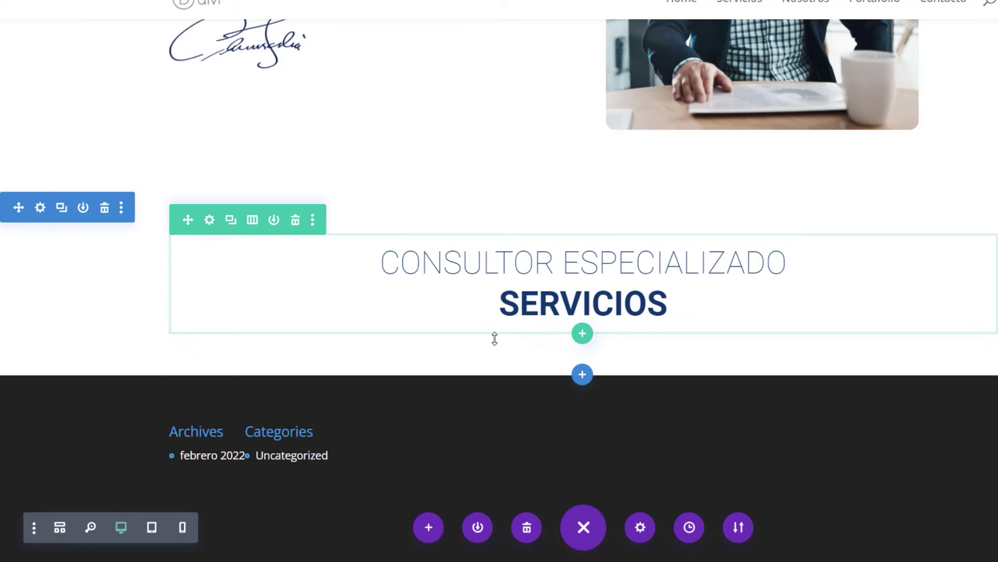
scroll(430, 258, "down", 1)
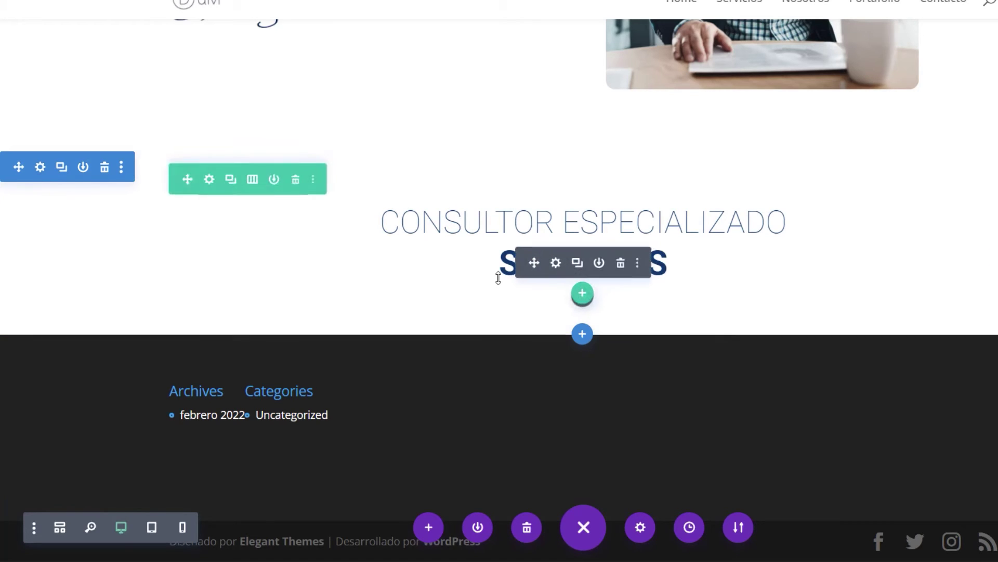
left_click(583, 293)
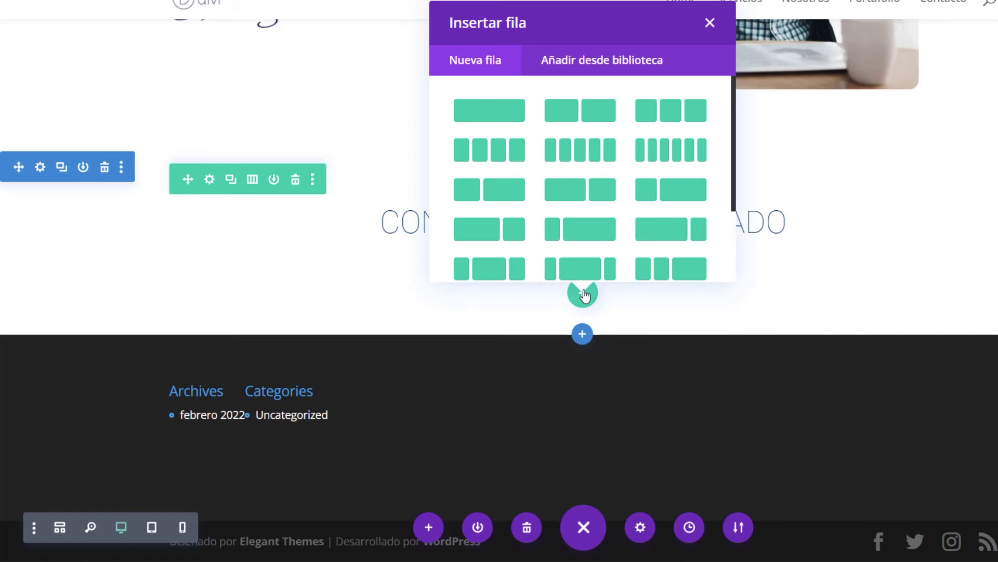
left_click(665, 115)
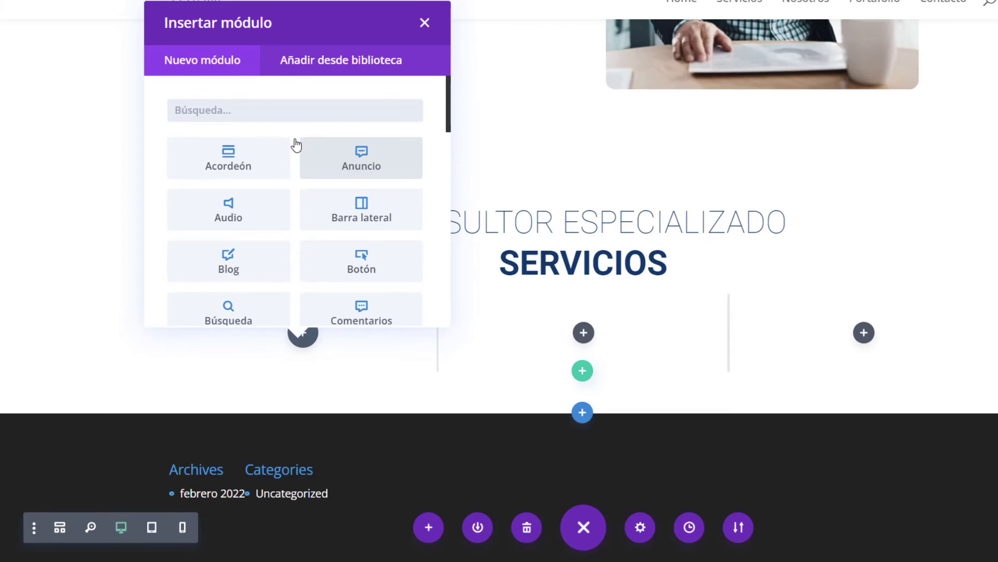
left_click(354, 167)
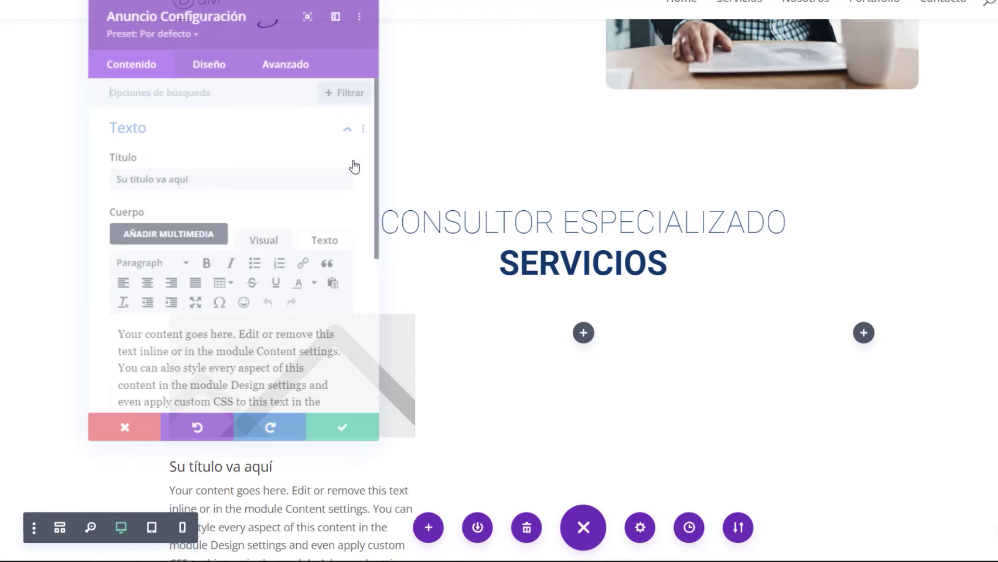
left_click_drag(239, 10, 957, 102)
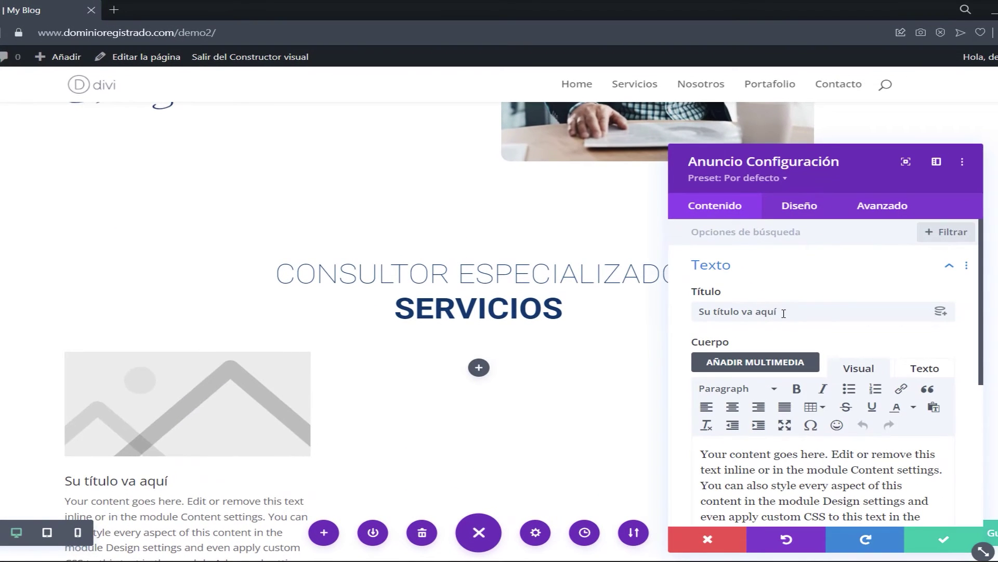
Replace the Anuncio module's placeholder title with "CONSULTAS"
triple_click(754, 310)
key("BackSpace")
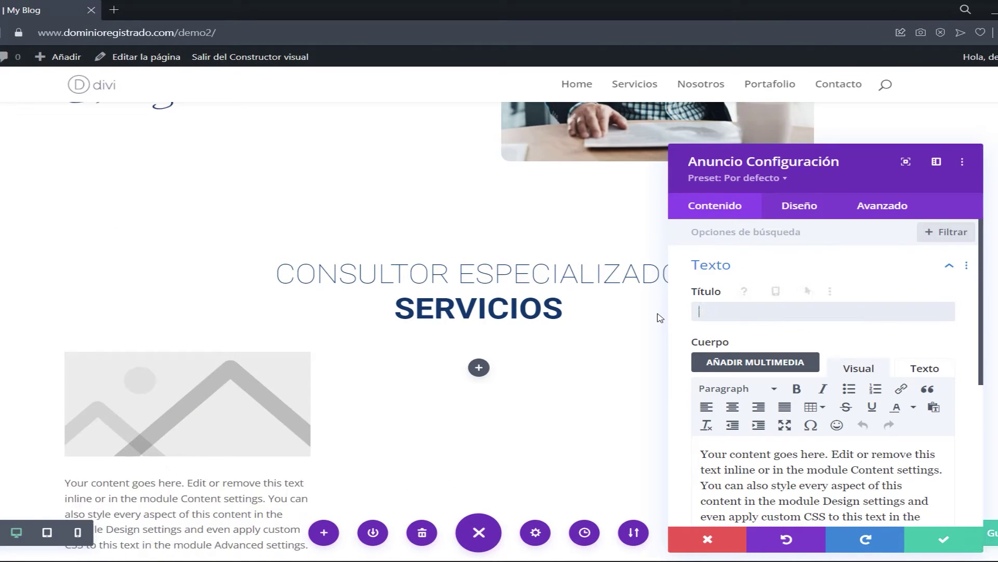
scroll(531, 319, "down", 2)
scroll(517, 283, "up", 1)
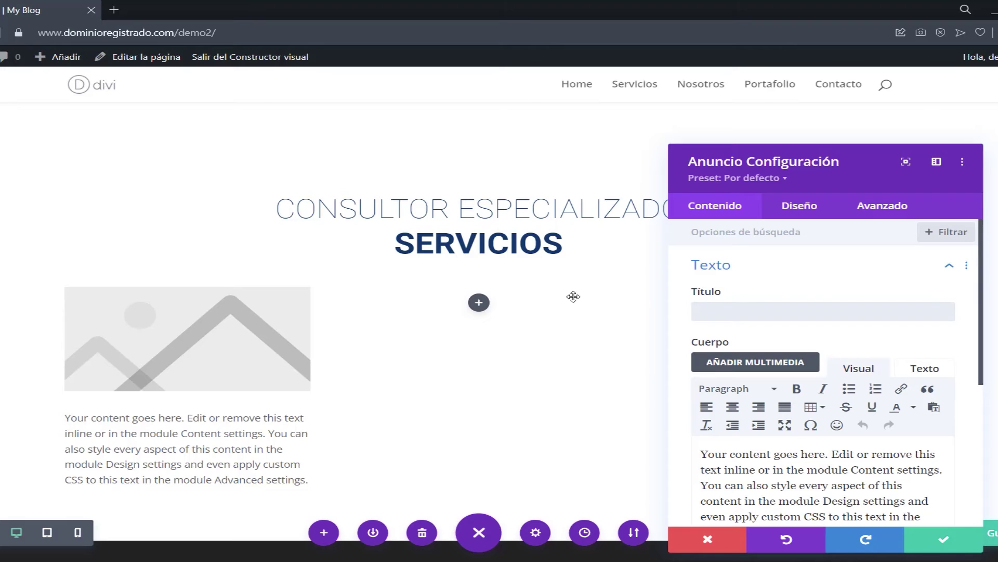
type("CONSULTAS")
Delete the last sentence of the module's placeholder body text and open the Imagen e icono settings
scroll(779, 364, "down", 1)
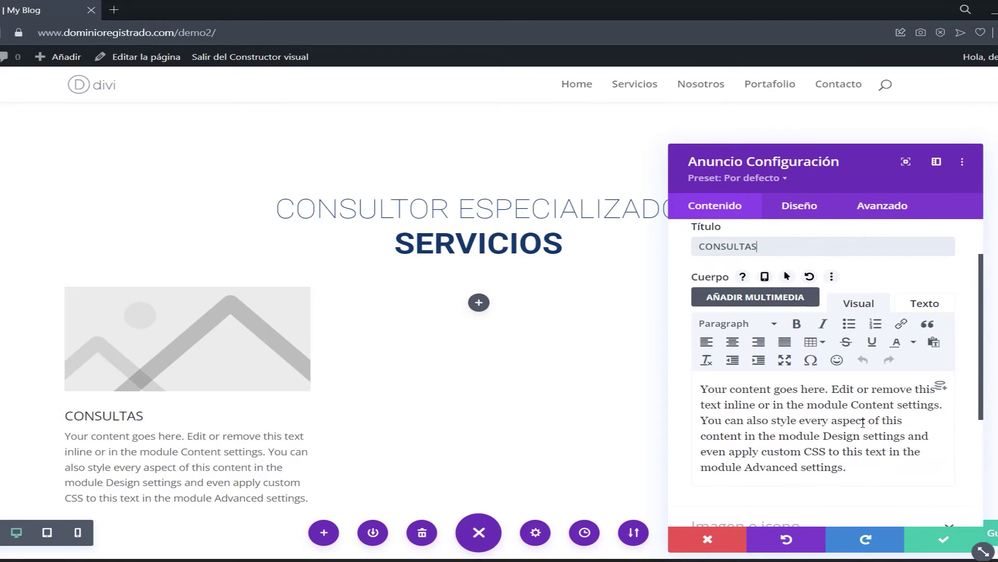
left_click_drag(705, 421, 844, 468)
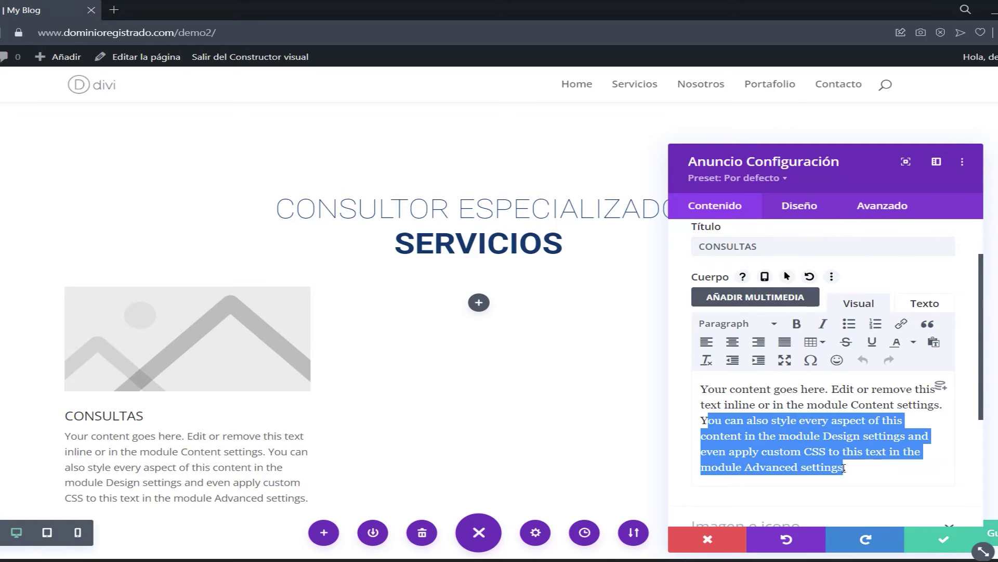
key("BackSpace")
key("BackSpace")
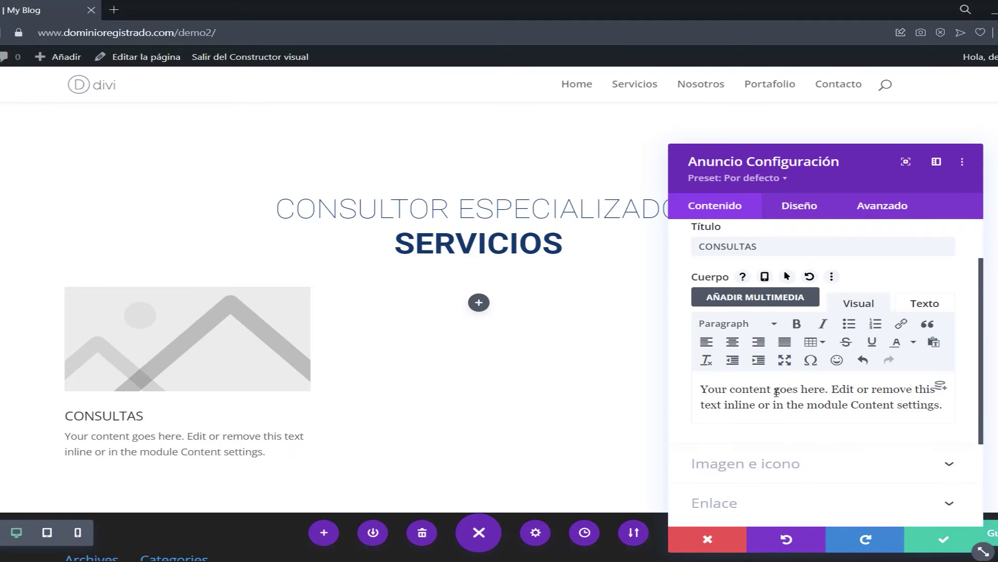
scroll(740, 338, "down", 3)
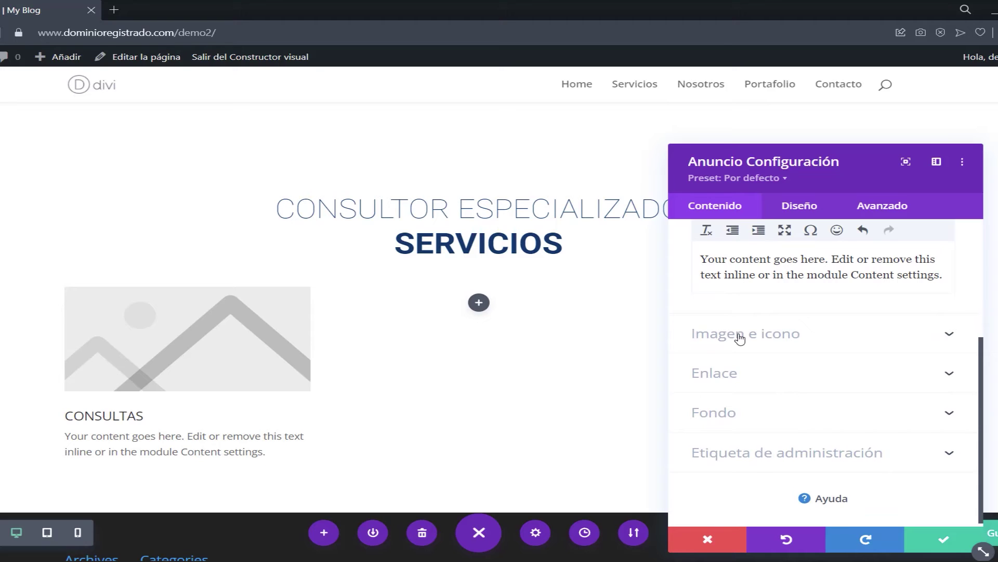
left_click(740, 335)
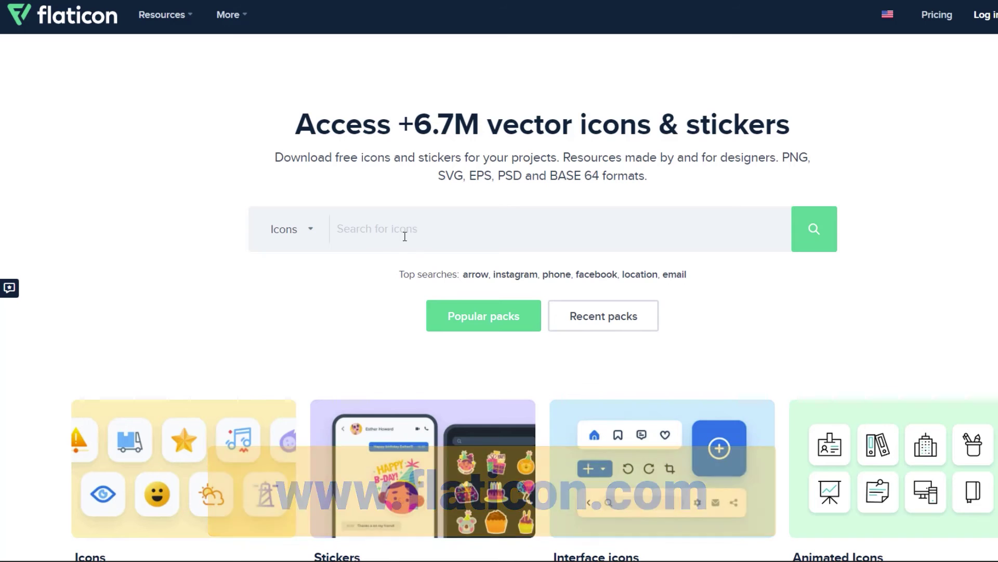
Switch to Flaticon, search for "business" icons, and view the outlined briefcase icon with its PNG size options
type("business")
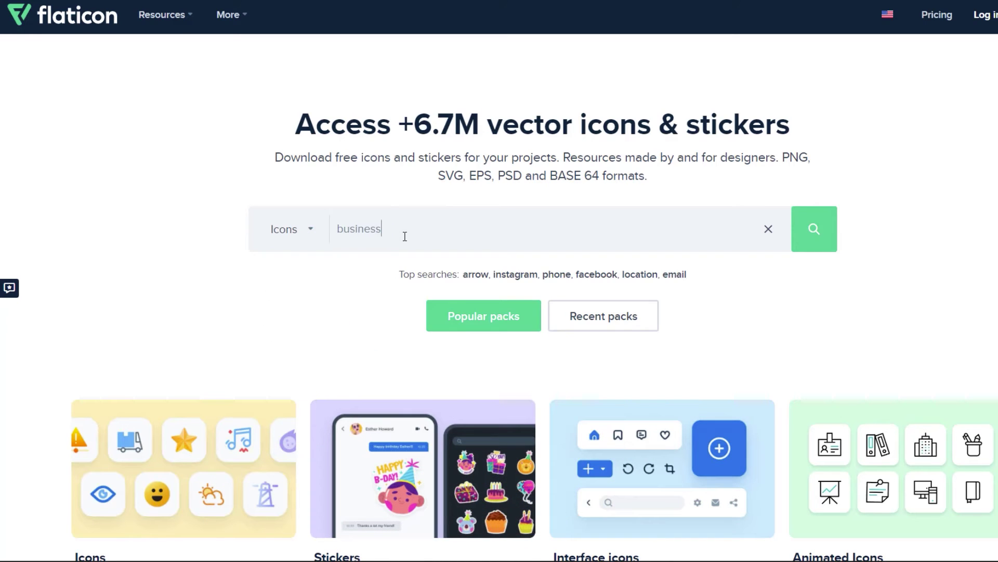
key("Return")
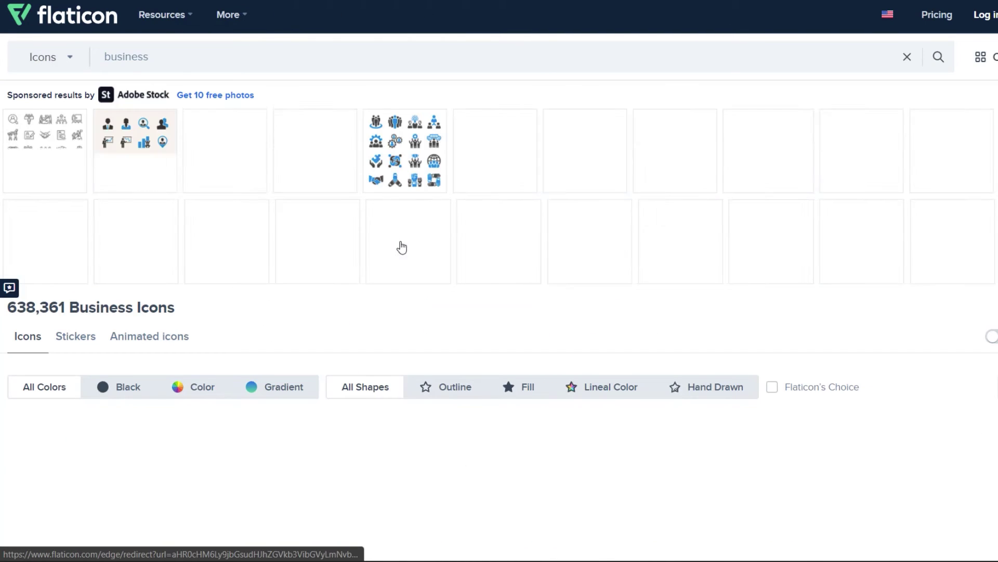
scroll(408, 274, "down", 3)
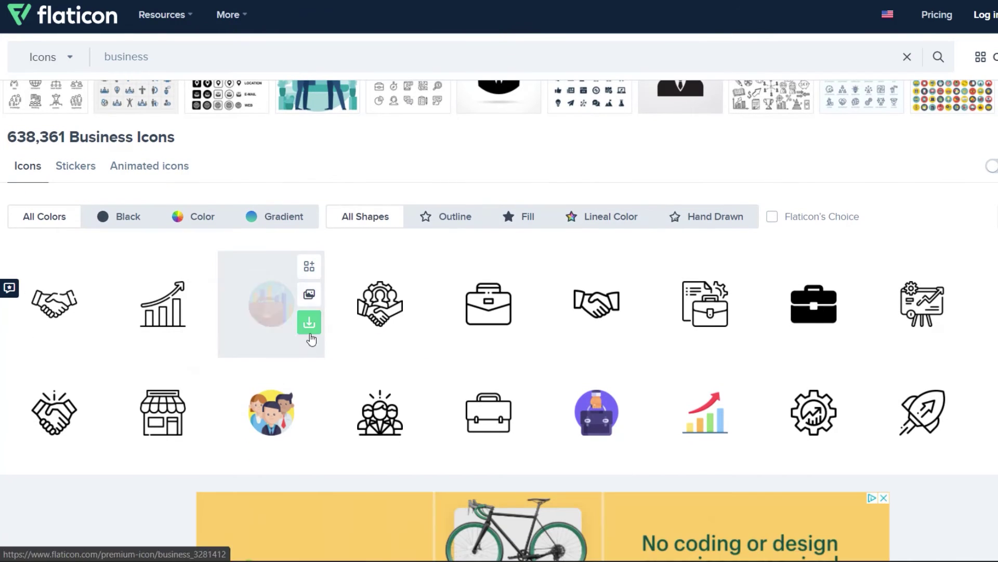
scroll(504, 331, "down", 3)
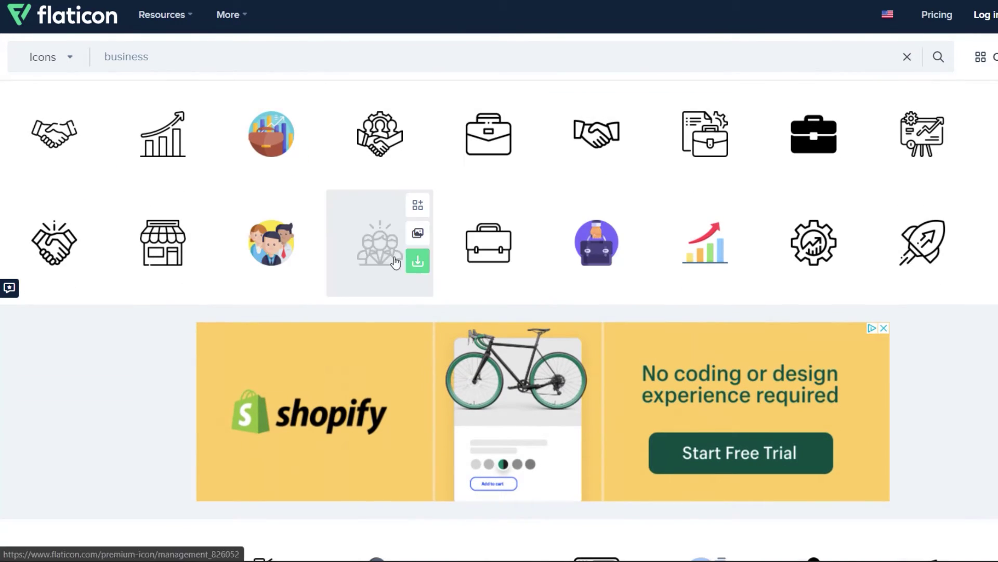
scroll(297, 313, "down", 6)
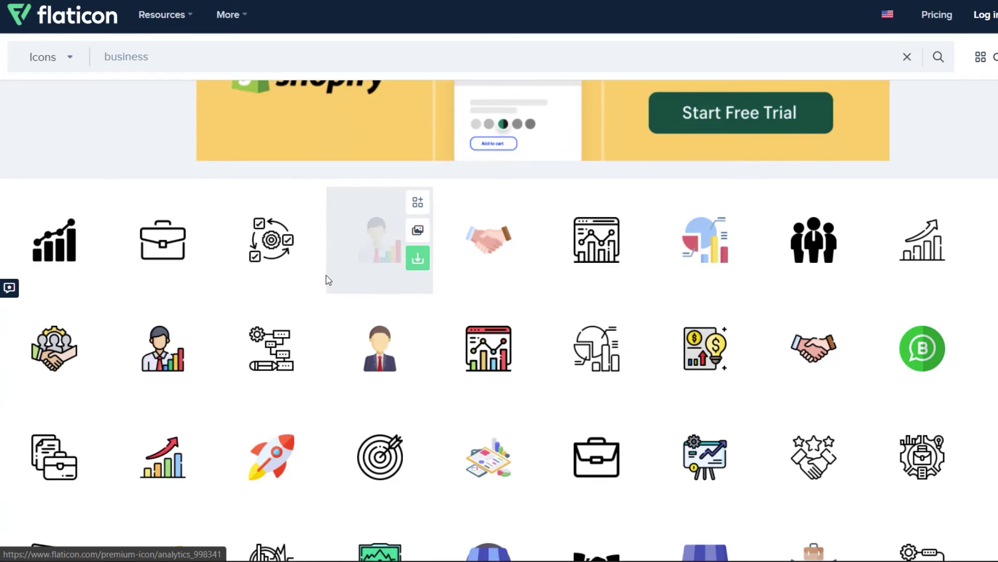
left_click(171, 240)
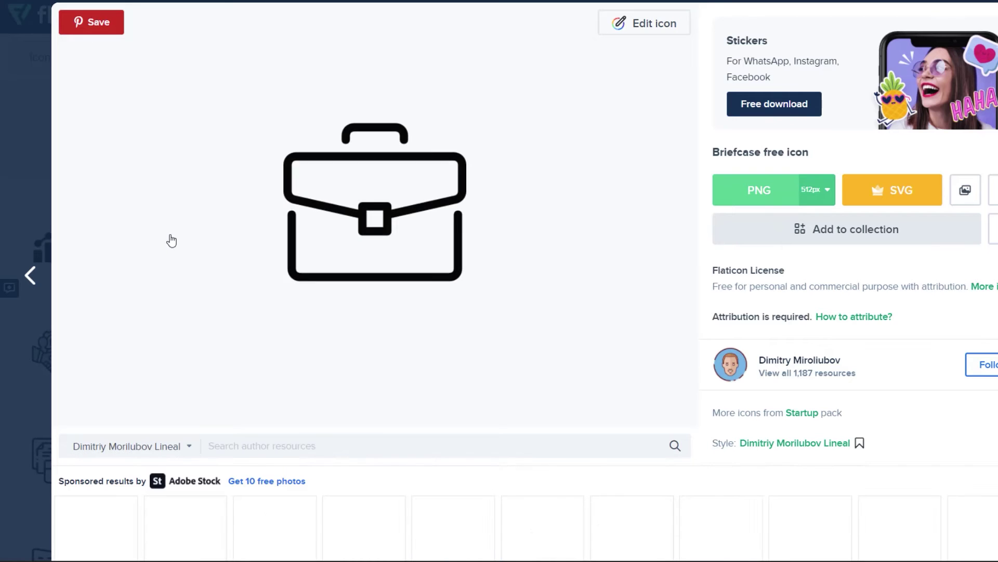
left_click(830, 191)
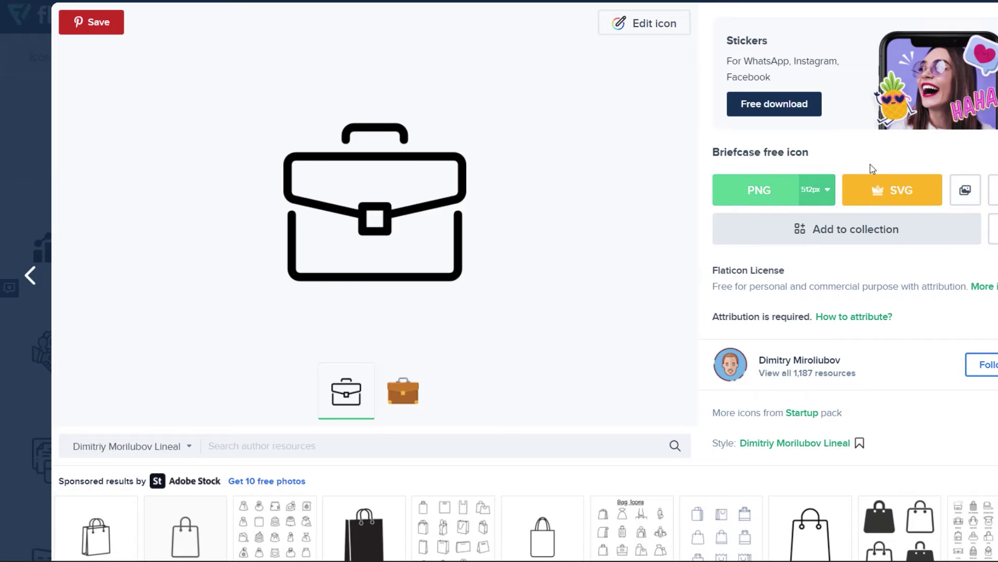
key("Escape")
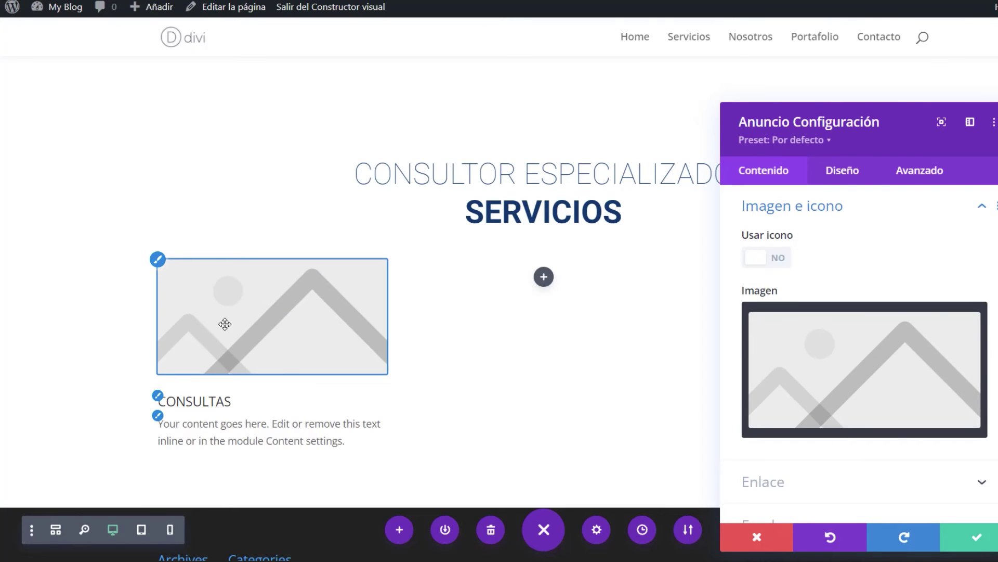
Switch the CONSULTAS module from an image to an icon and choose the pencil-over-square icon
mouse_move(827, 346)
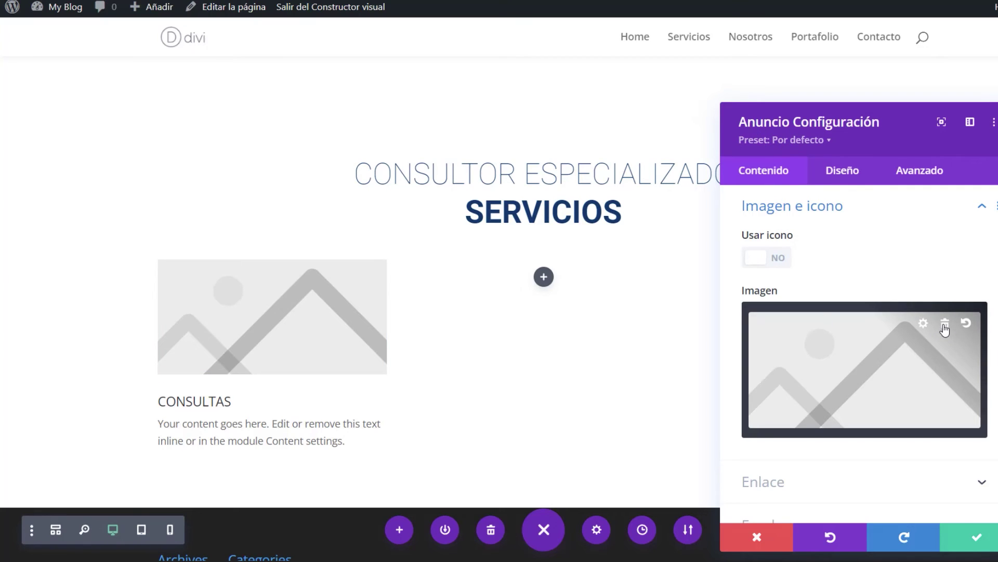
left_click(766, 258)
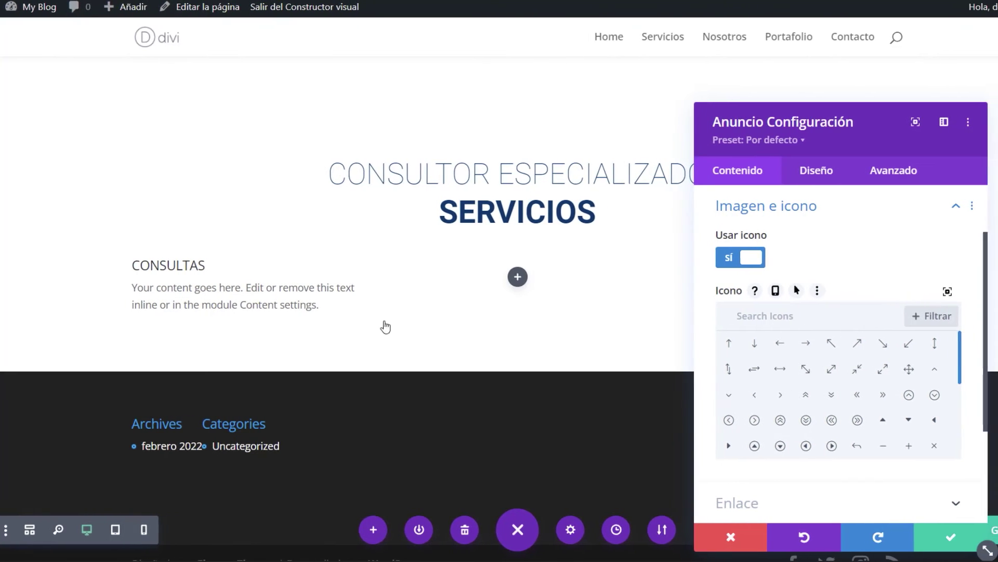
scroll(757, 399, "down", 5)
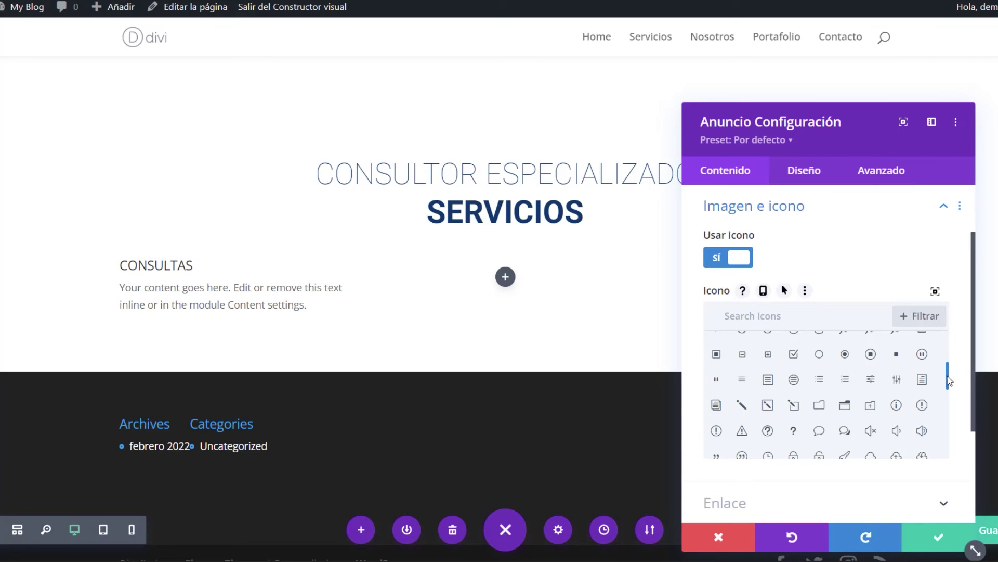
left_click_drag(948, 381, 948, 384)
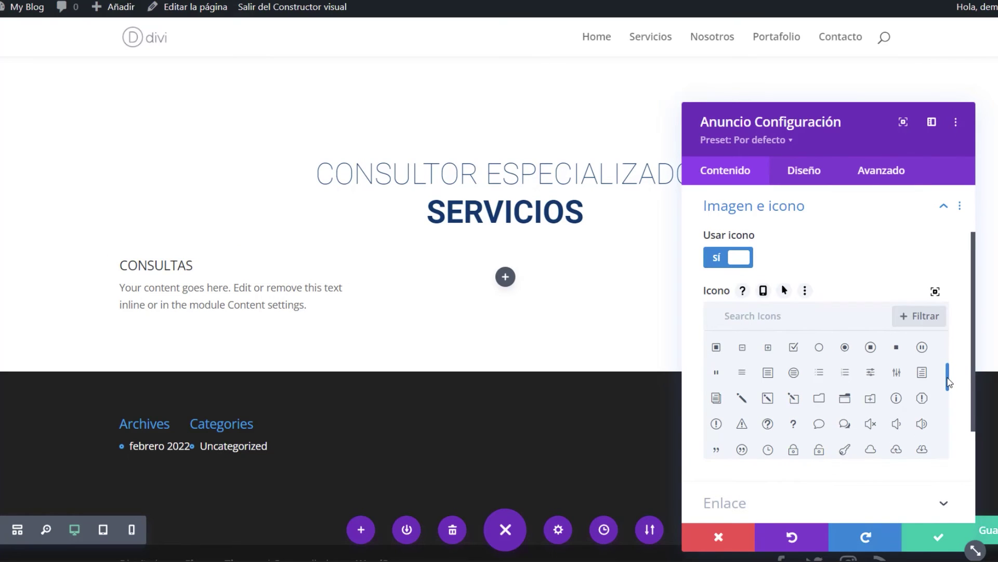
left_click(792, 401)
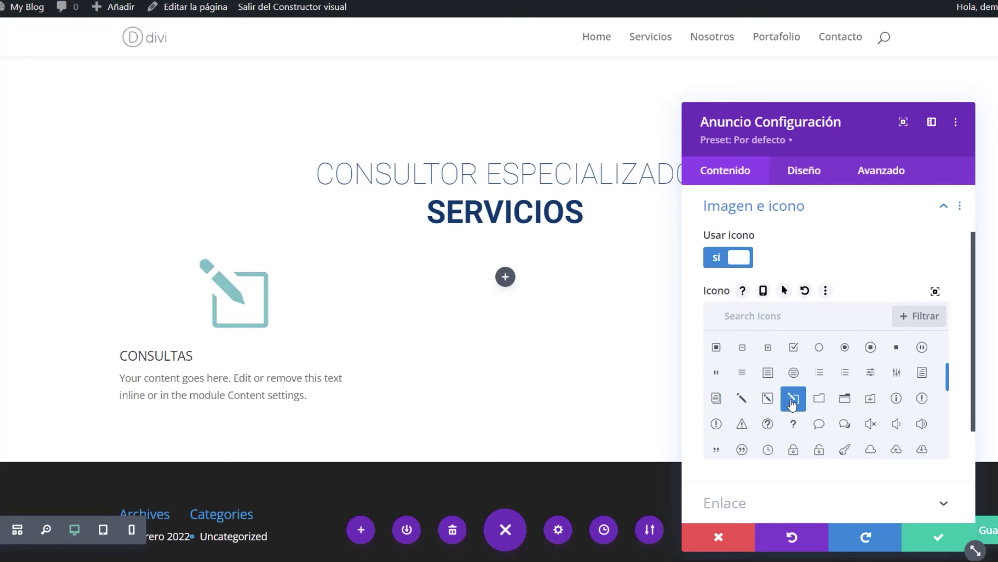
Set the module's icon colour to black (#000000) and save the module settings
left_click(805, 176)
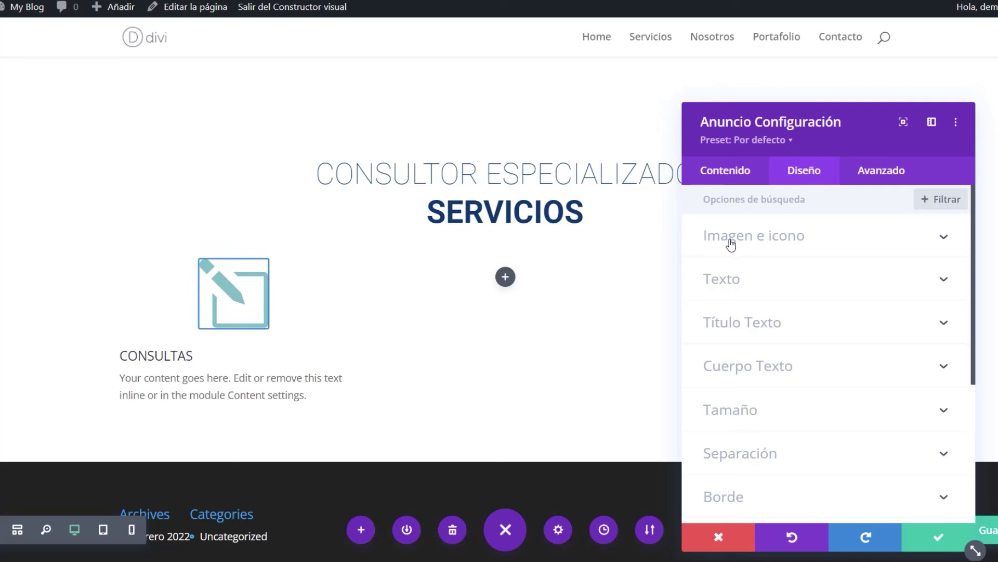
left_click(731, 244)
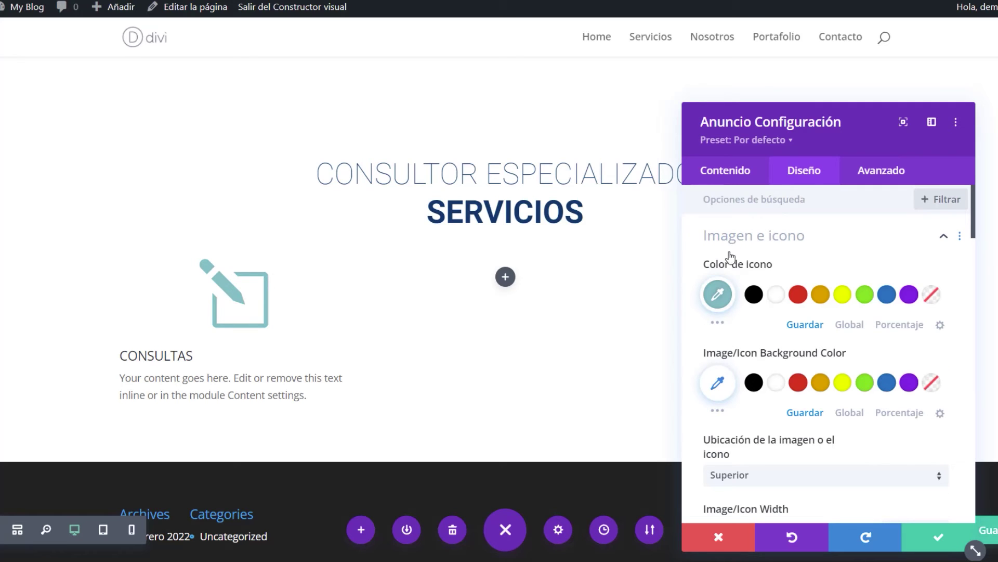
left_click(754, 295)
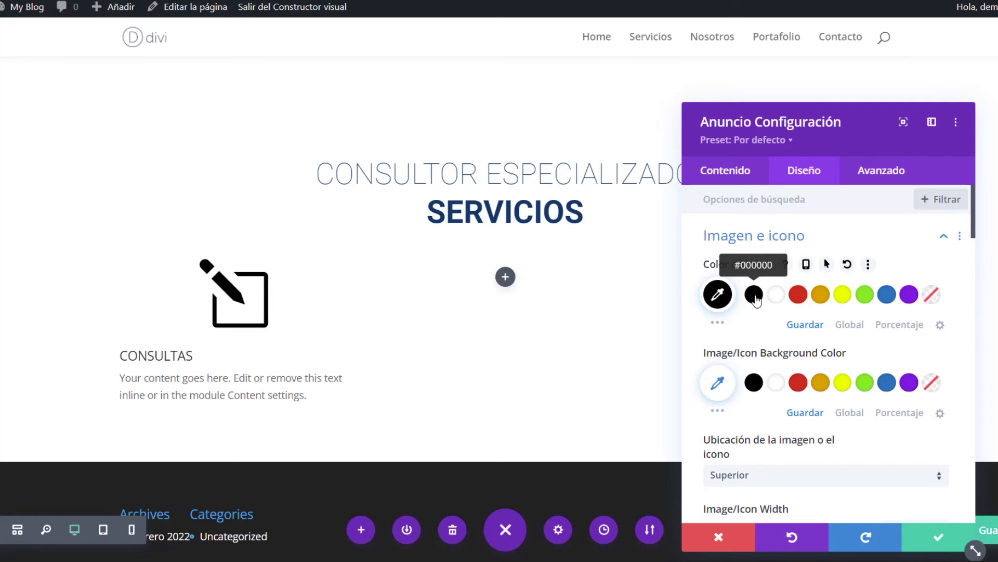
left_click(939, 537)
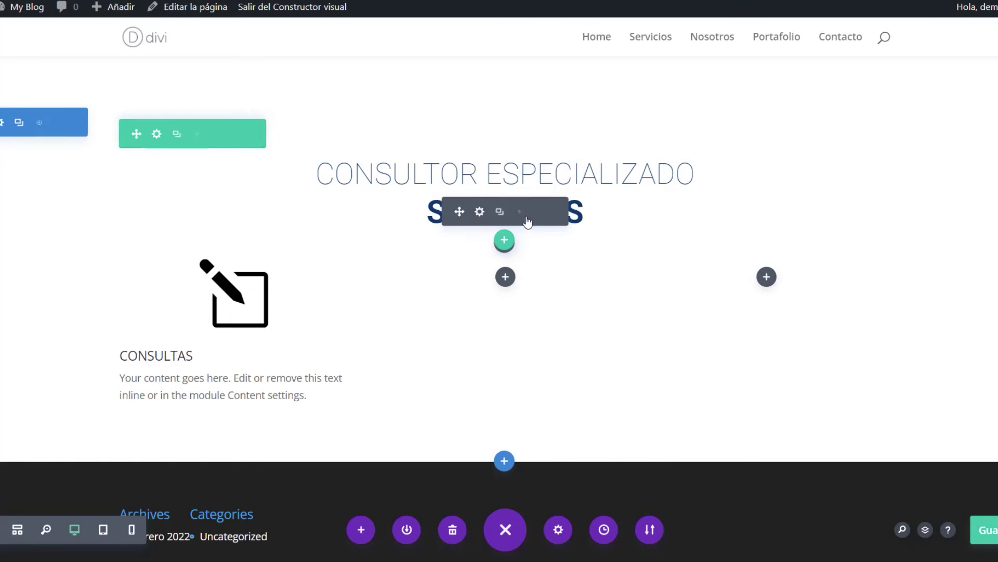
Copy the colour code #03376b from the SERVICIOS heading's text design settings and close them
left_click(480, 211)
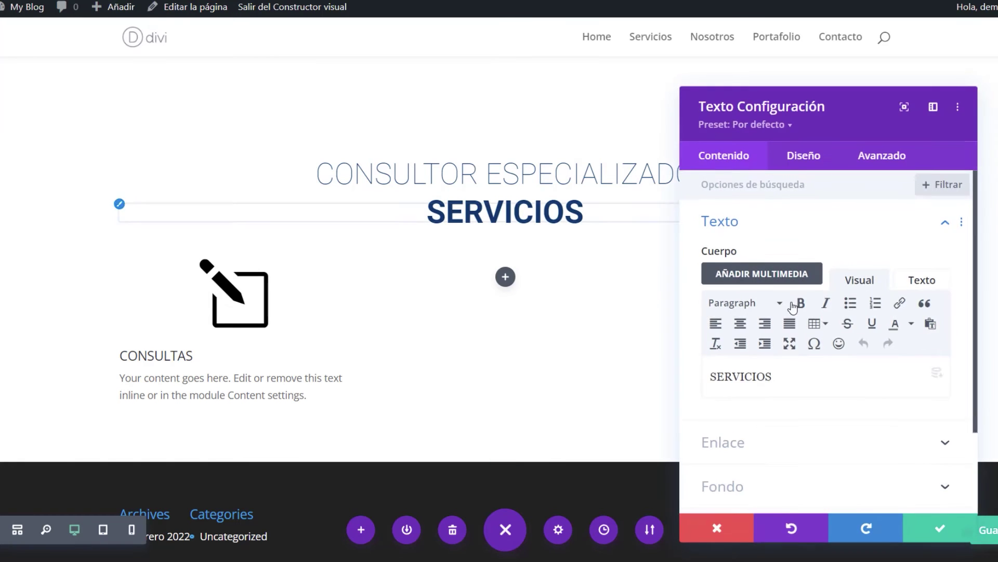
left_click(804, 158)
left_click(728, 223)
left_click(718, 492)
scroll(827, 364, "down", 2)
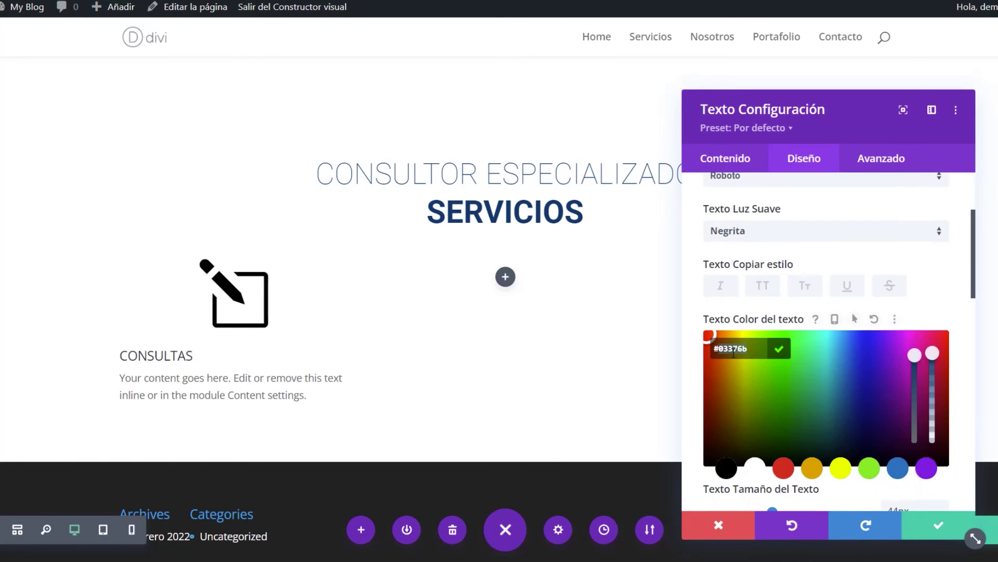
right_click(731, 348)
left_click(770, 119)
scroll(878, 363, "down", 3)
scroll(855, 286, "up", 5)
scroll(860, 359, "down", 10)
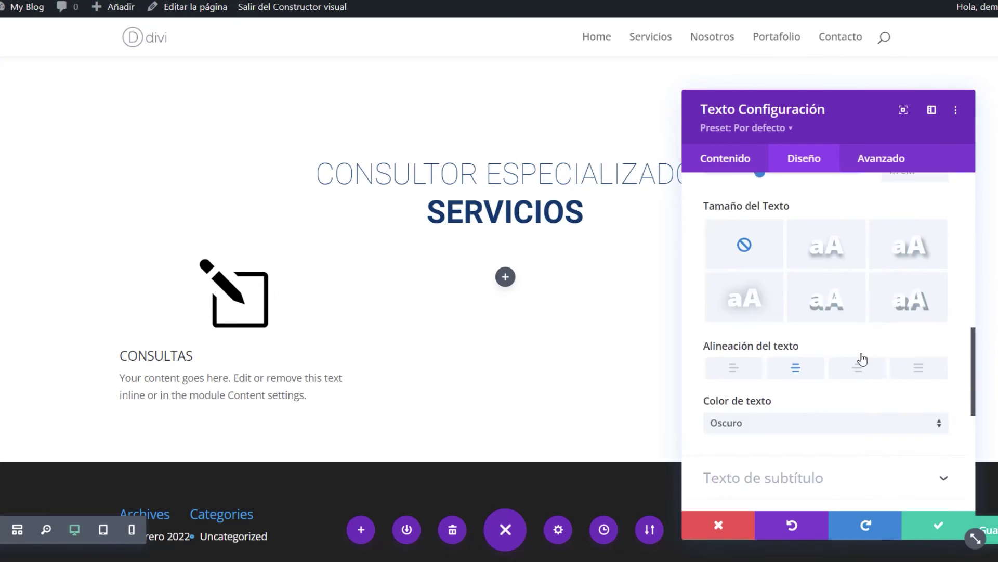
left_click(939, 525)
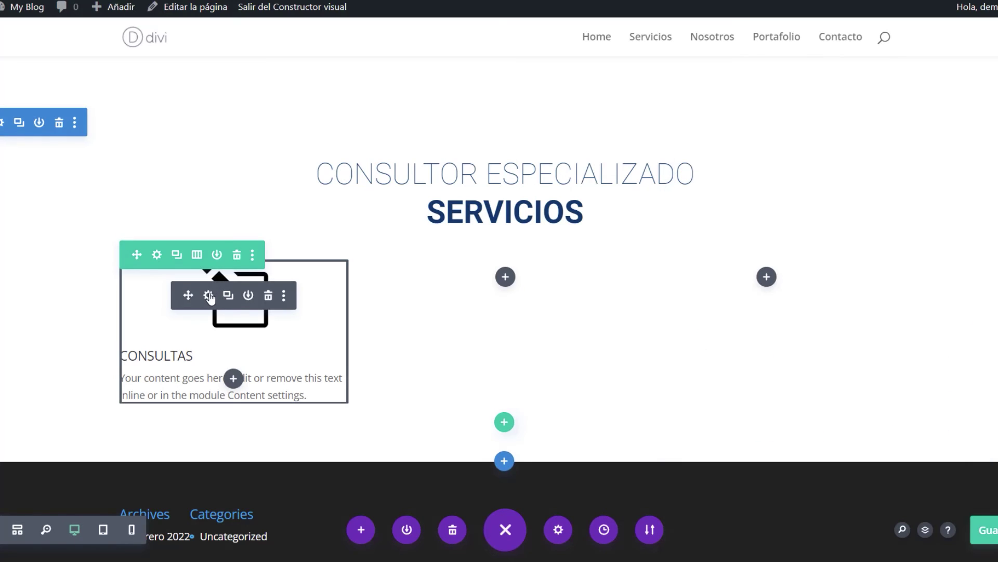
Set the CONSULTAS module's icon colour to the copied #03376b and save the module
left_click(209, 296)
left_click(731, 229)
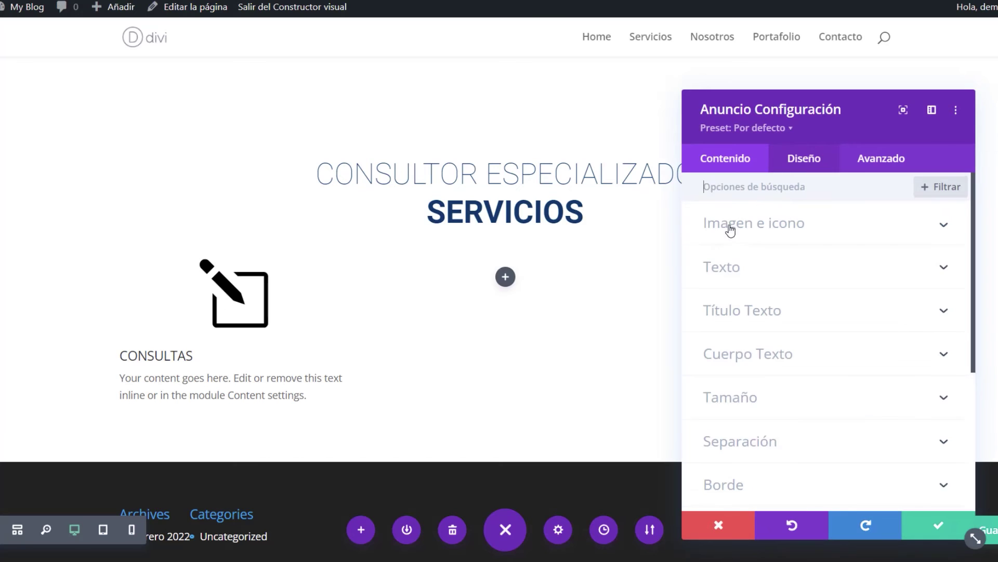
left_click(728, 227)
left_click(717, 283)
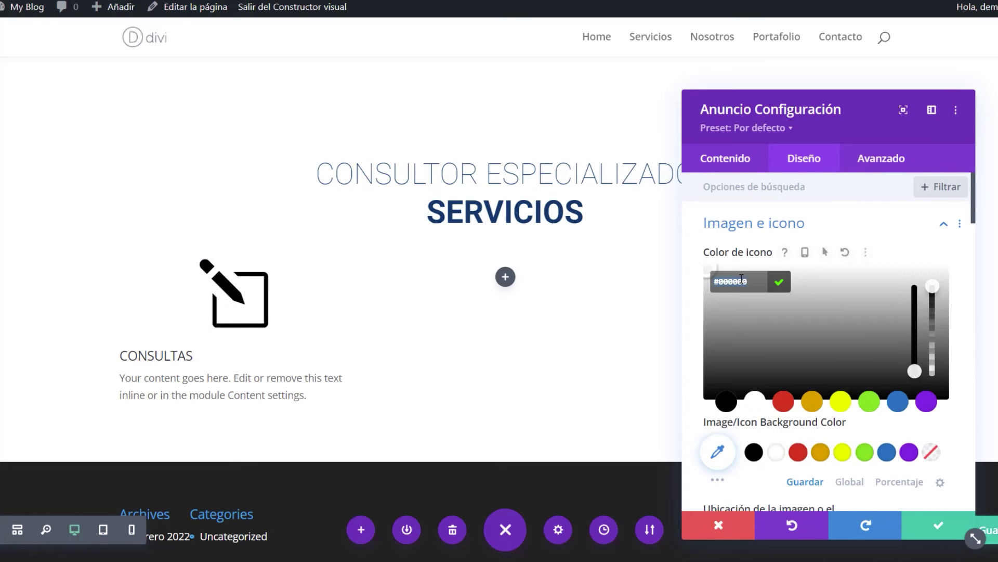
key("ctrl+v")
key("Return")
key("ctrl+Return")
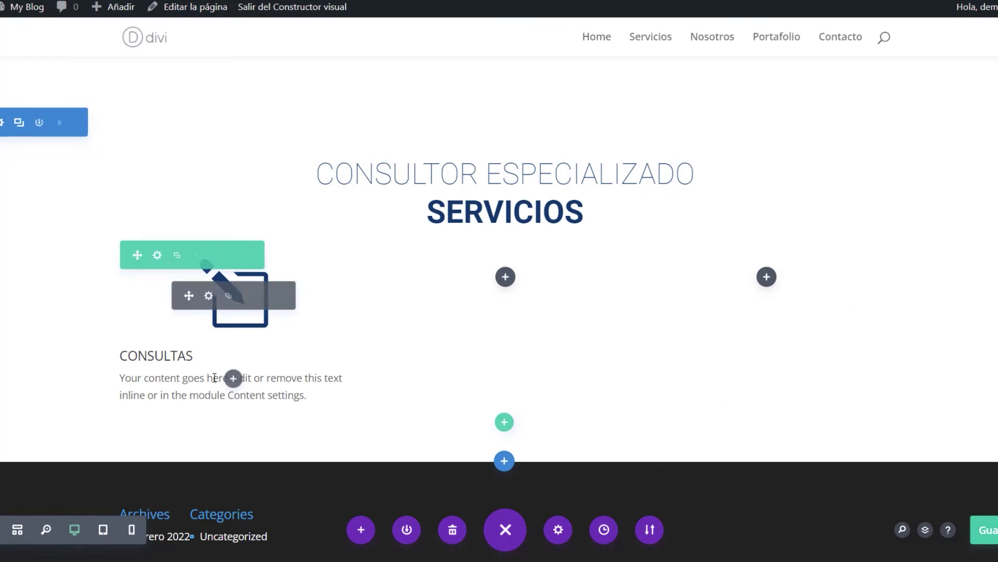
Set the CONSULTAS module's title text colour to #03376b
left_click(207, 303)
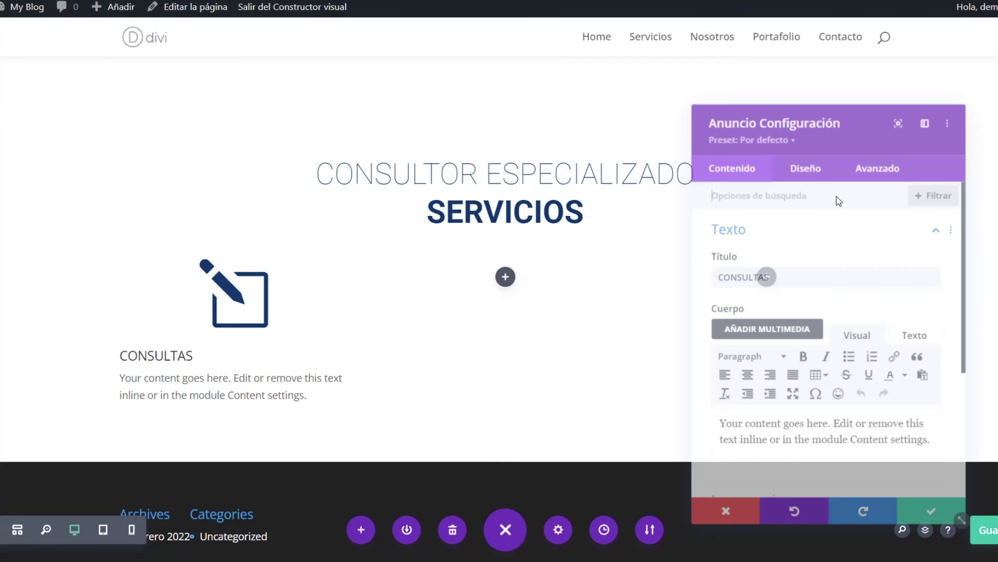
left_click(809, 159)
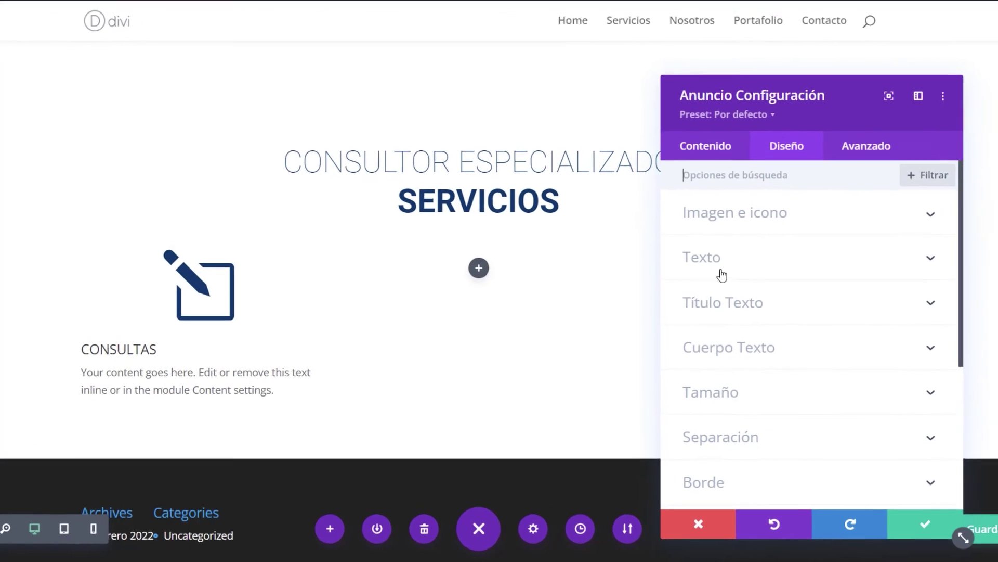
left_click(737, 311)
scroll(696, 307, "down", 7)
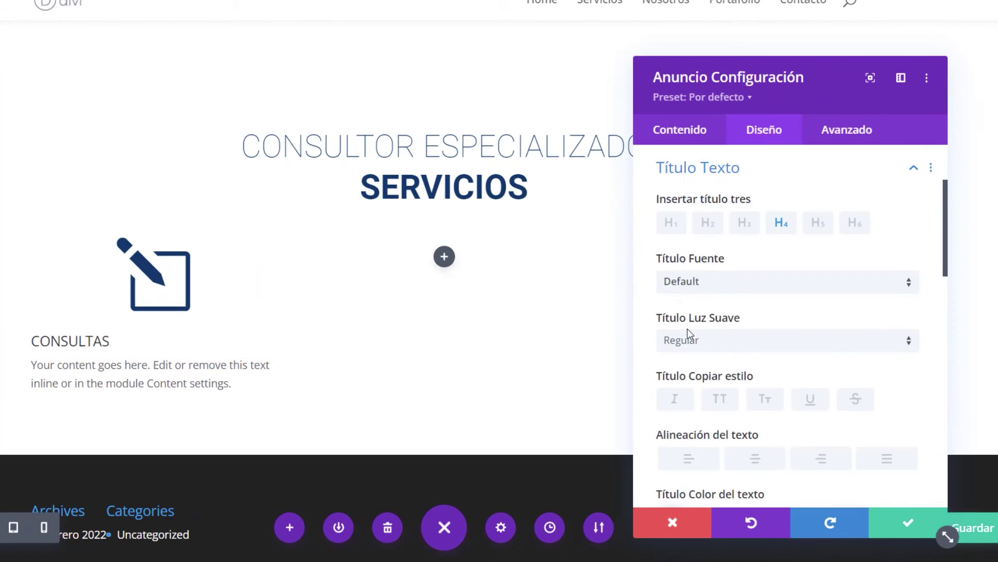
left_click(672, 220)
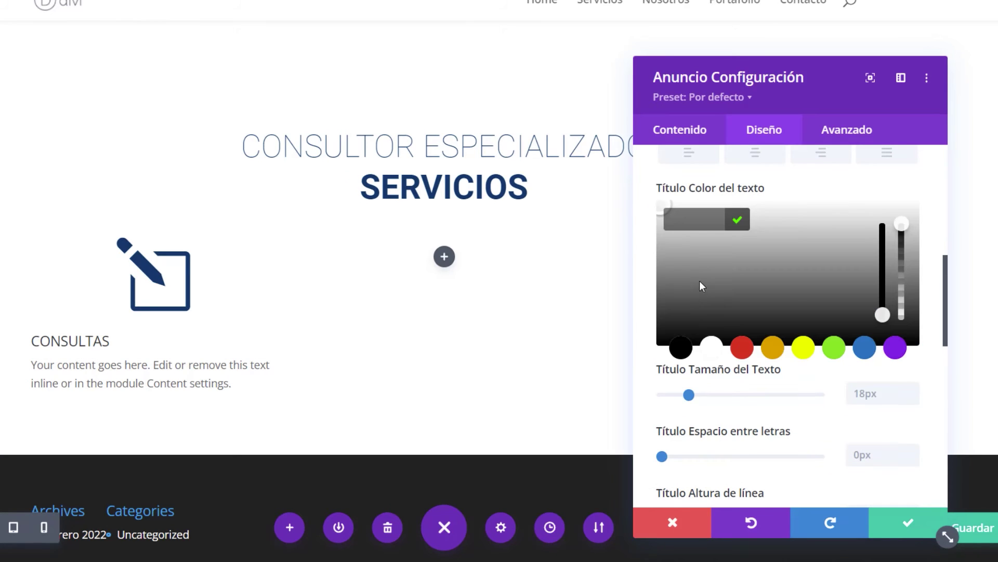
left_click(697, 223)
key("ctrl+v")
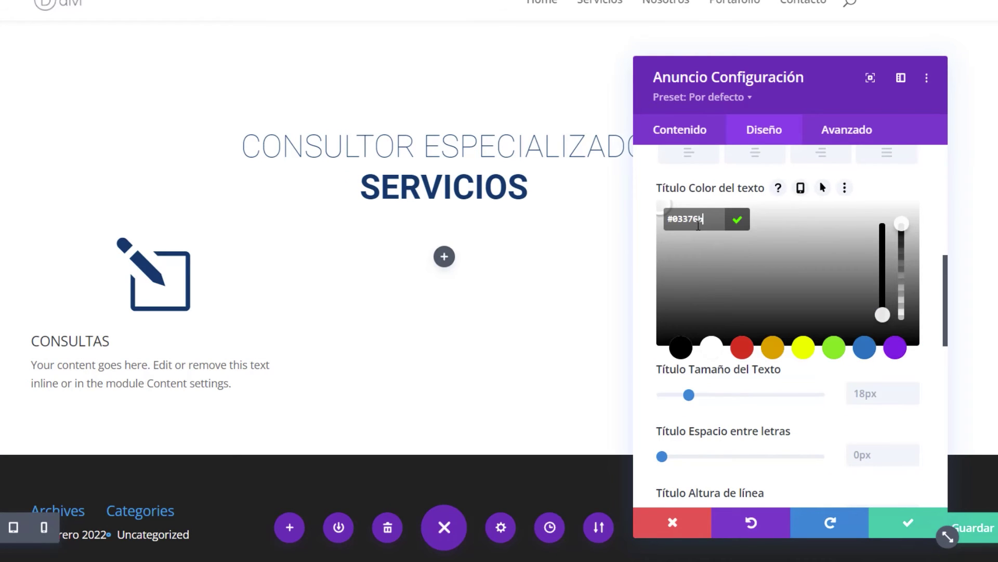
left_click(644, 265)
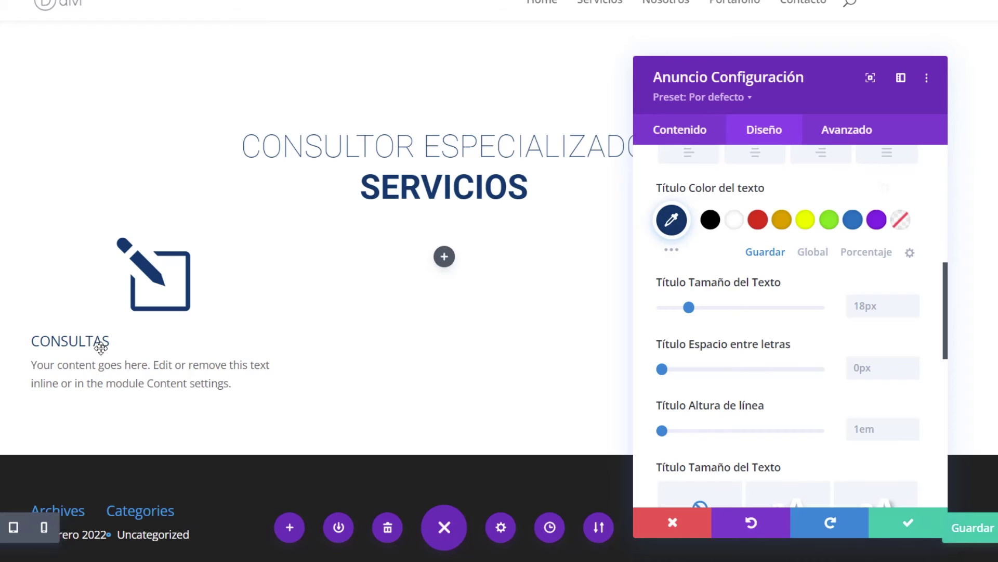
Try the Semi Bold weight on the module title and set it to Negrita
scroll(767, 284, "up", 4)
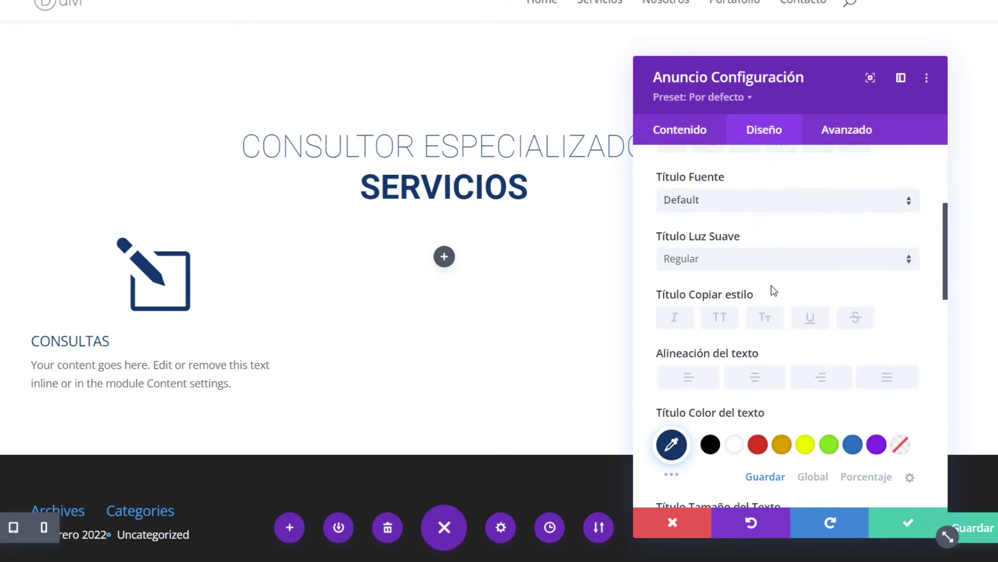
left_click(762, 277)
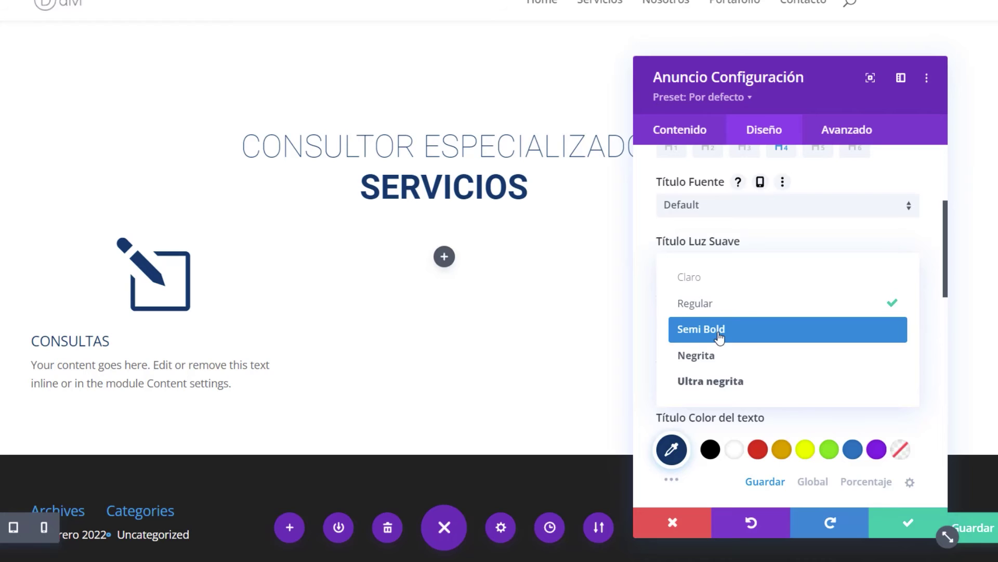
left_click(720, 337)
left_click(720, 278)
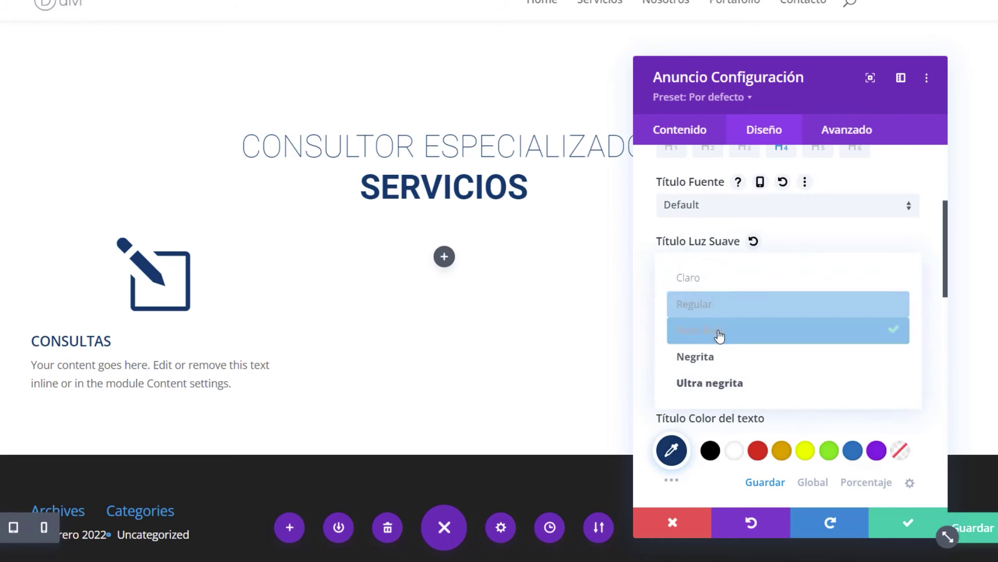
left_click(718, 359)
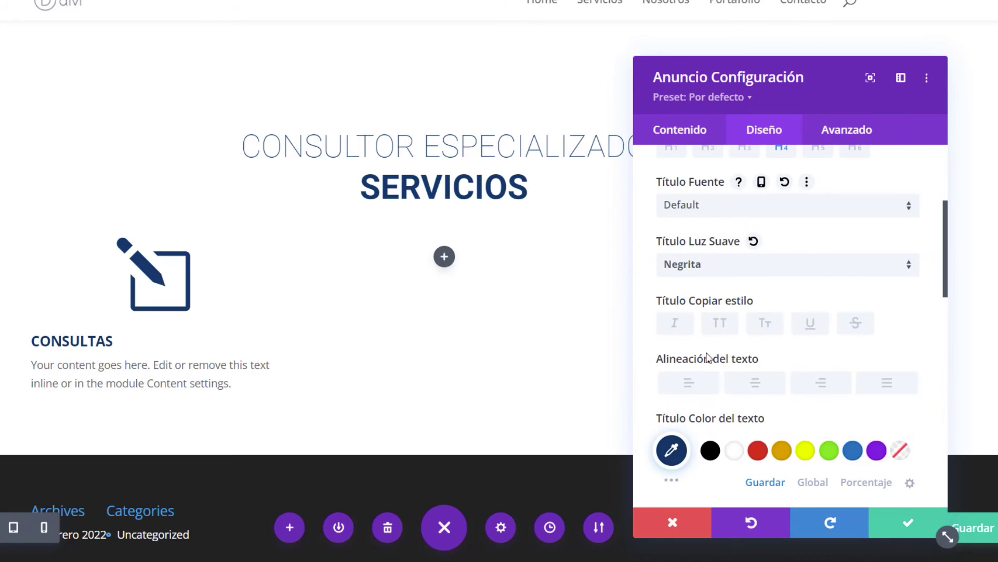
Add the number prefix to the module's title so it reads "1. CONSULTAS"
left_click(676, 131)
left_click(689, 218)
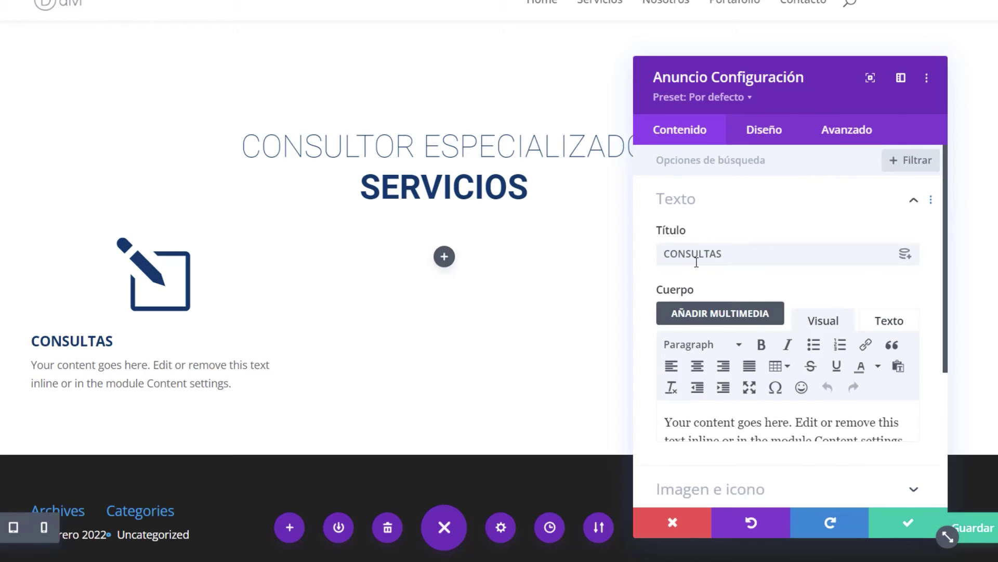
left_click(663, 254)
type("1.")
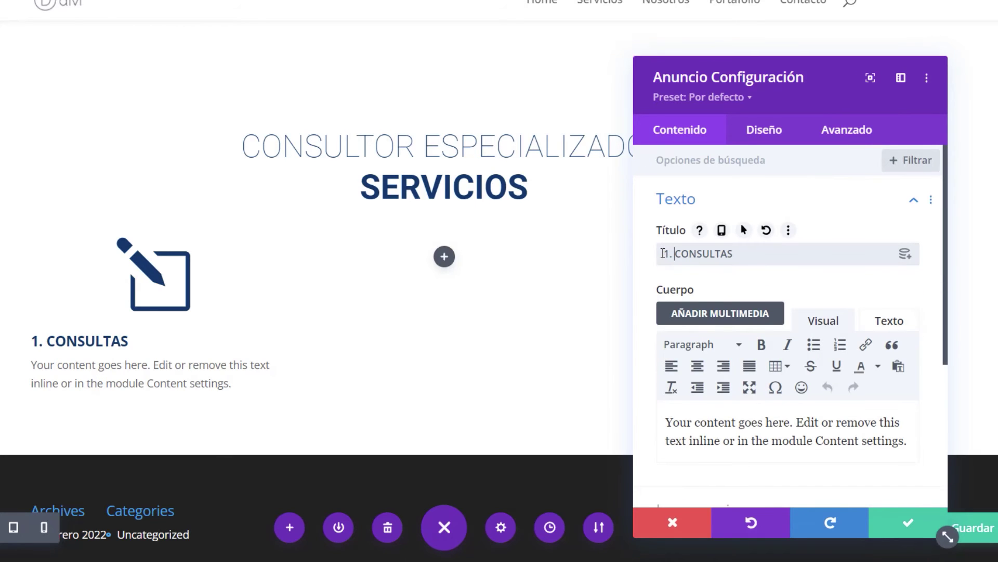
Set the module's body text colour to #03376b
left_click(748, 136)
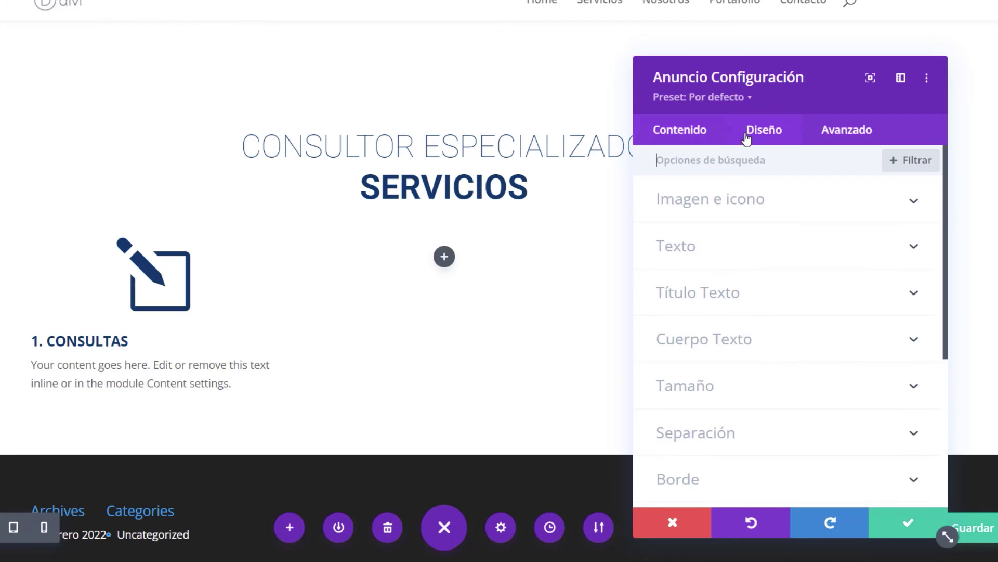
left_click(676, 339)
scroll(686, 333, "down", 5)
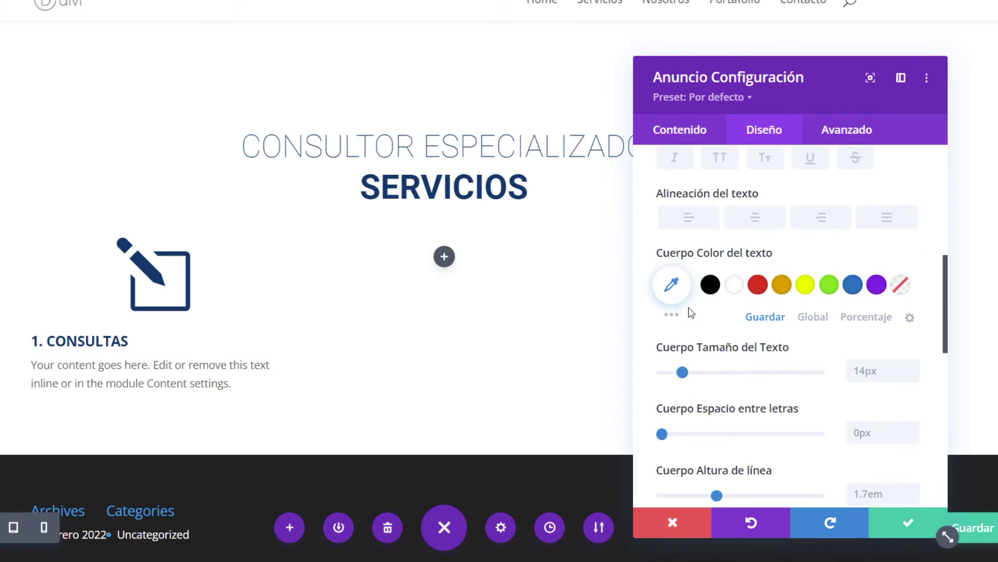
left_click(672, 287)
key("ctrl+v")
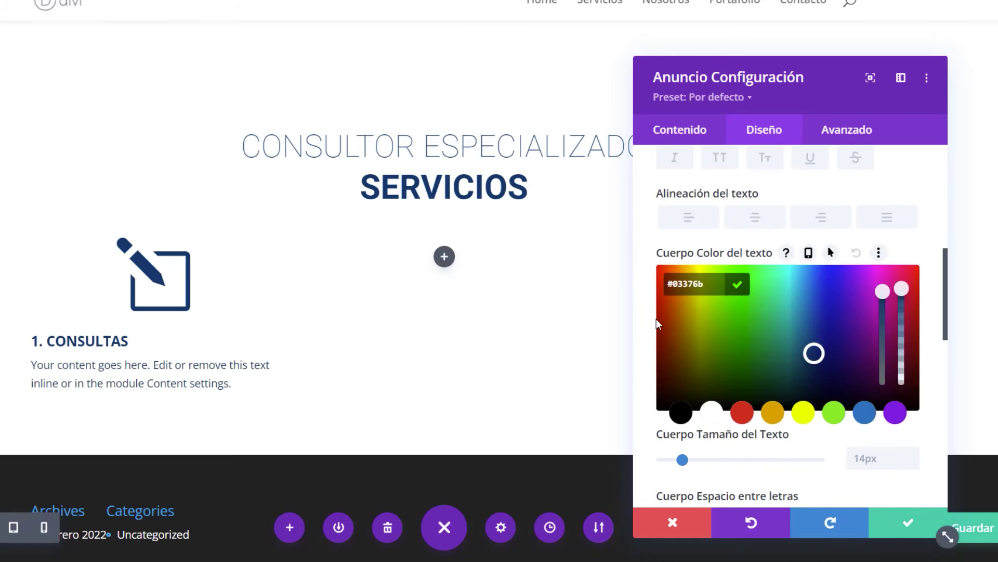
left_click(651, 314)
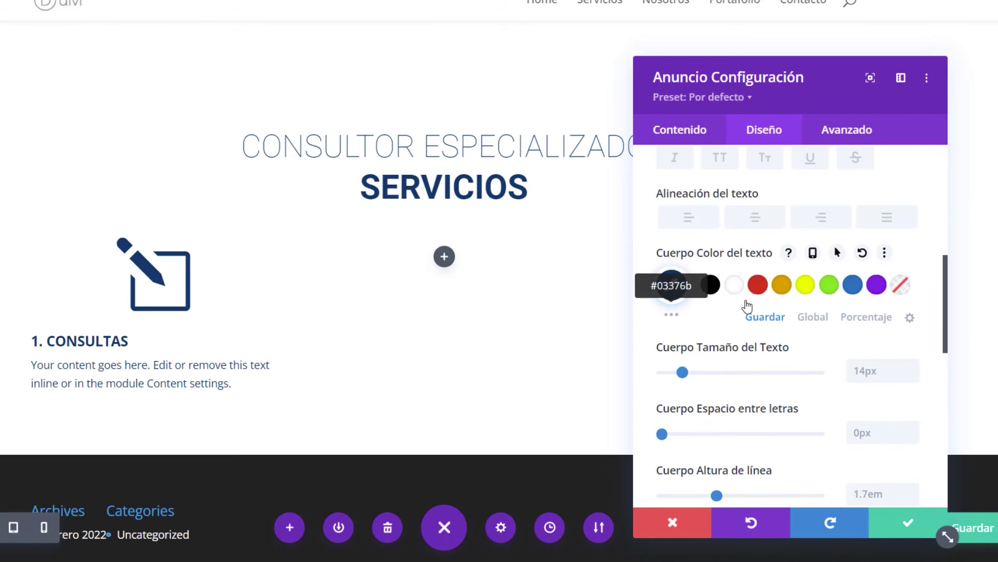
Increase the module's body text size to 17px
scroll(780, 312, "down", 2)
left_click(913, 292)
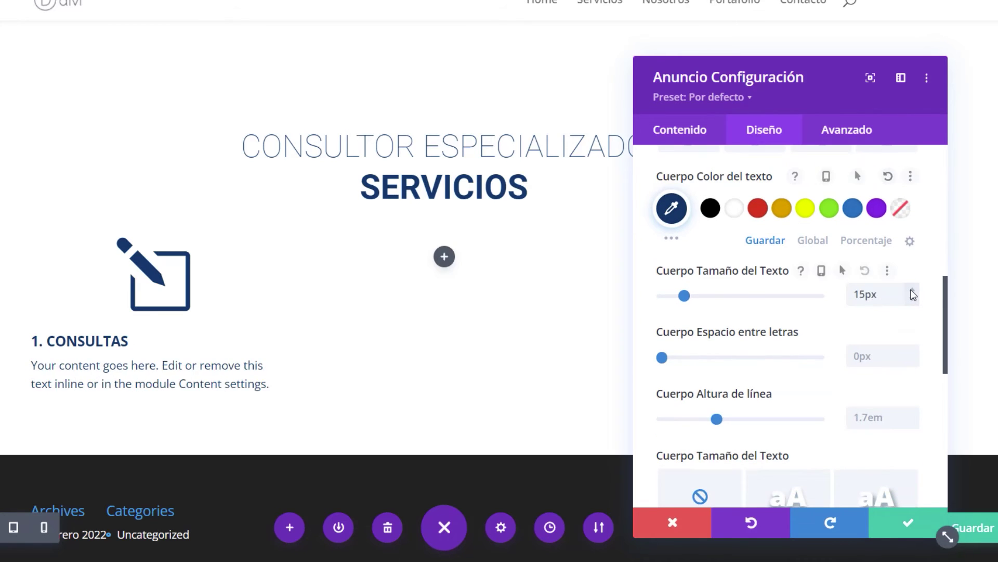
left_click(913, 292)
left_click(913, 291)
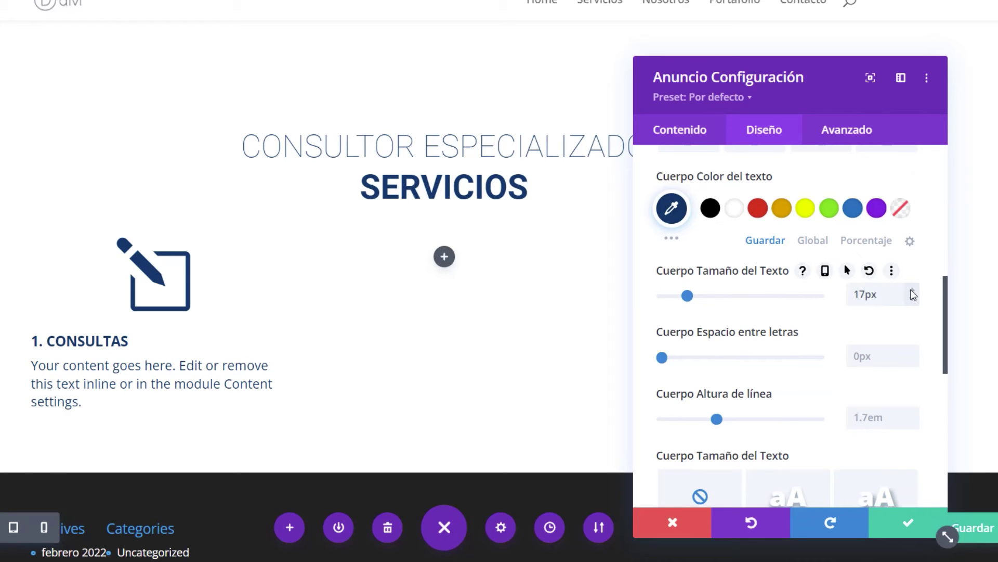
scroll(779, 294, "up", 10)
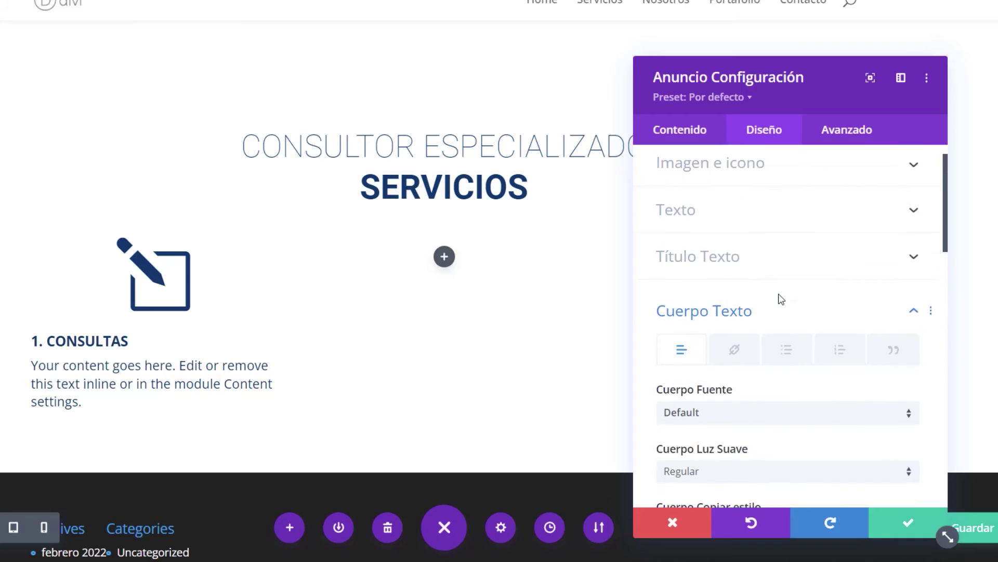
Set the icon placement of the "1. CONSULTAS" module to Izquierda
left_click(728, 204)
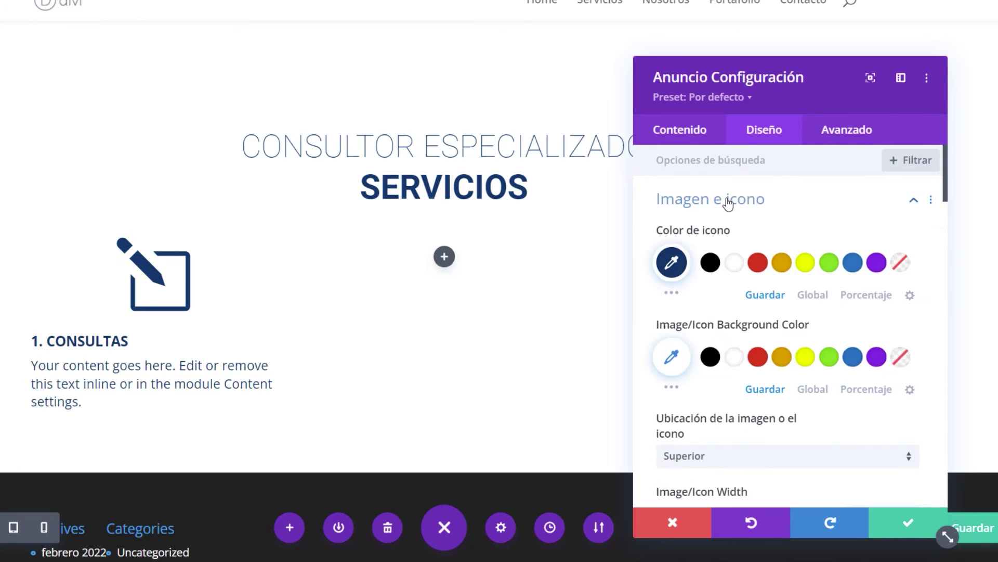
left_click(722, 205)
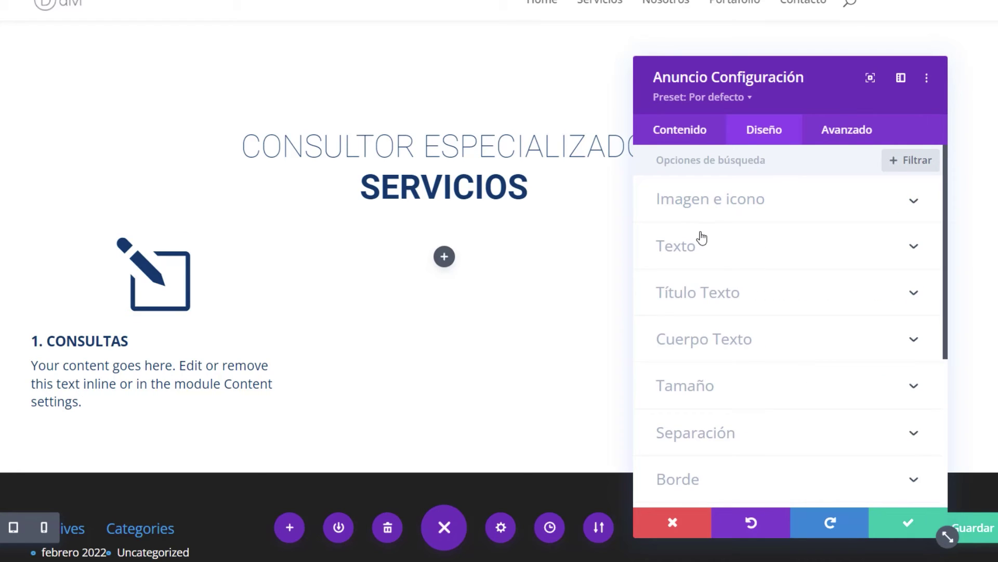
left_click(702, 208)
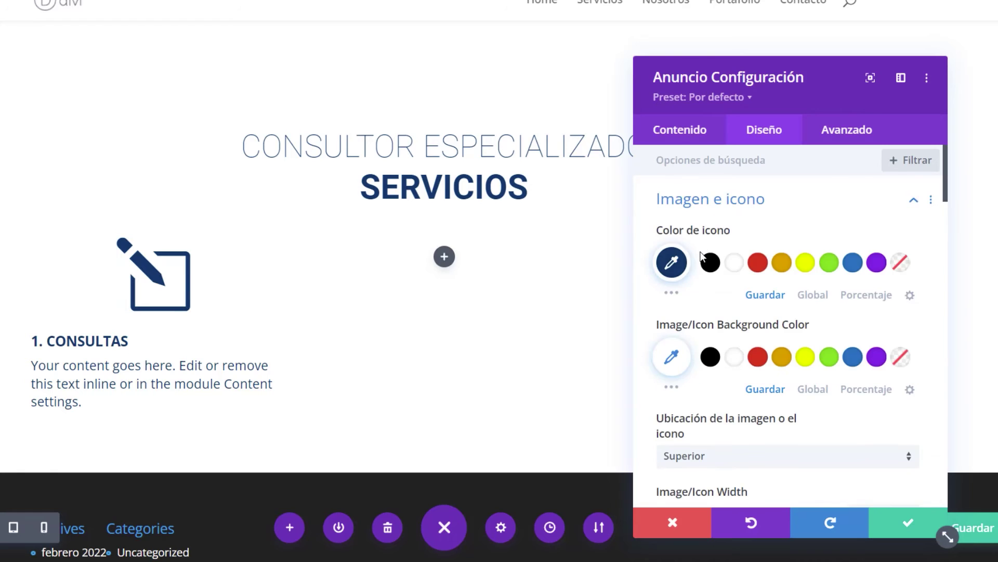
scroll(702, 264, "down", 4)
scroll(702, 264, "up", 3)
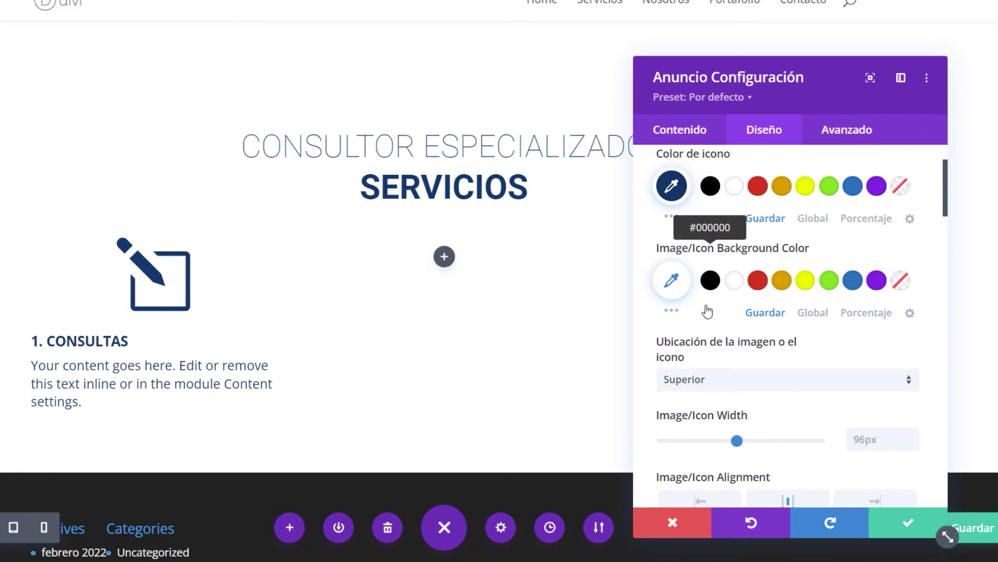
scroll(707, 270, "down", 3)
scroll(719, 298, "up", 2)
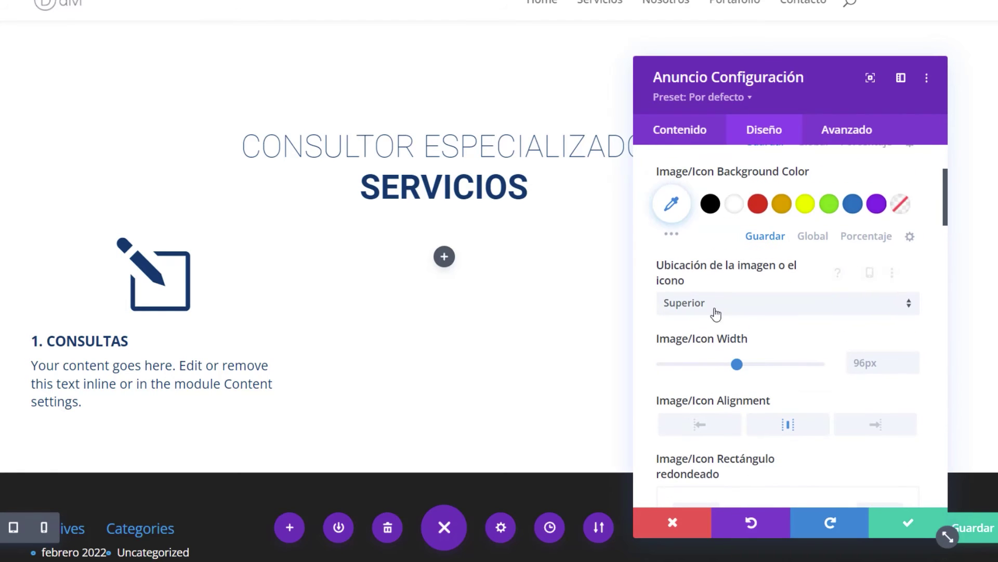
left_click(715, 313)
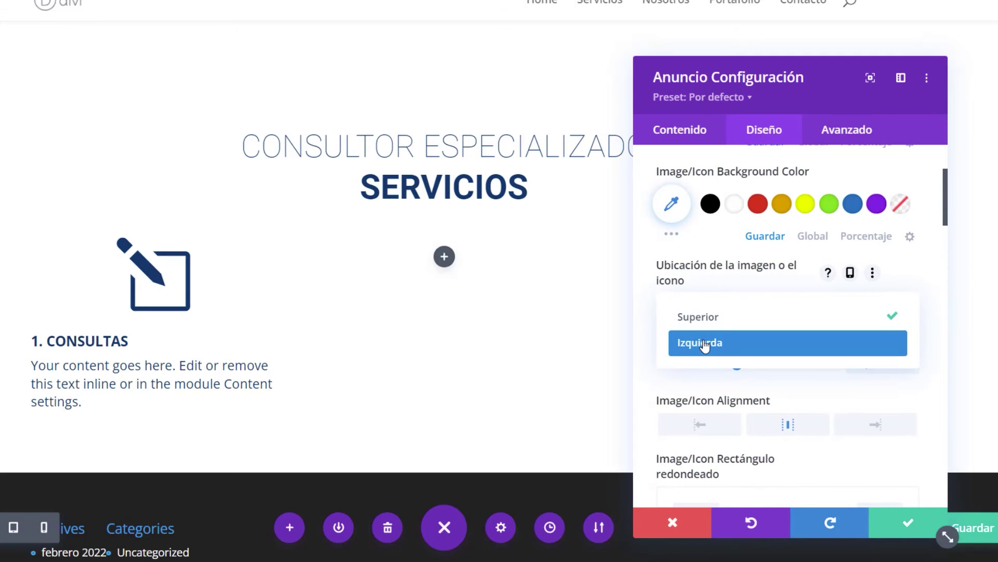
left_click(705, 344)
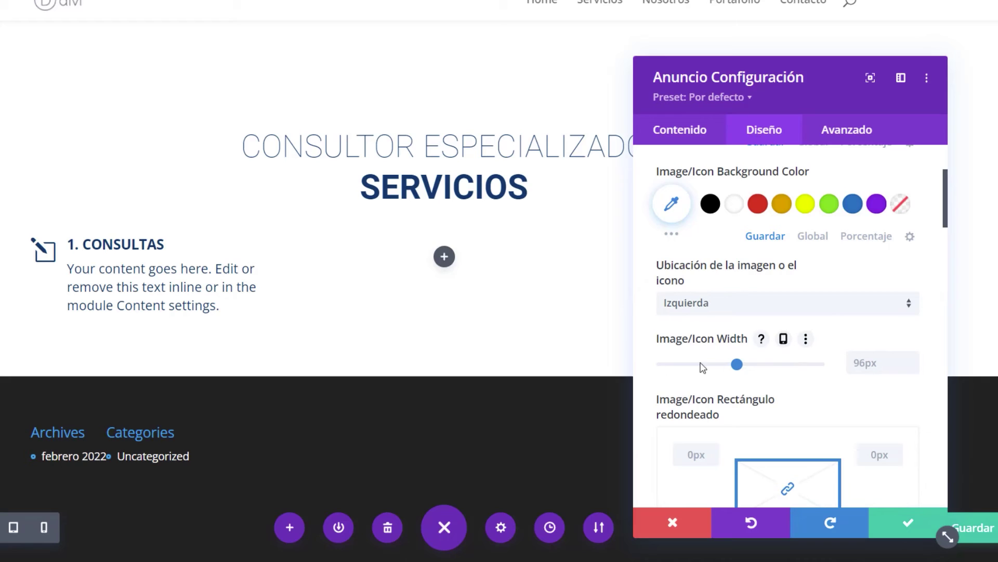
Try a slightly larger icon width, set it back to 96px and save the module settings
left_click(911, 360)
left_click(912, 360)
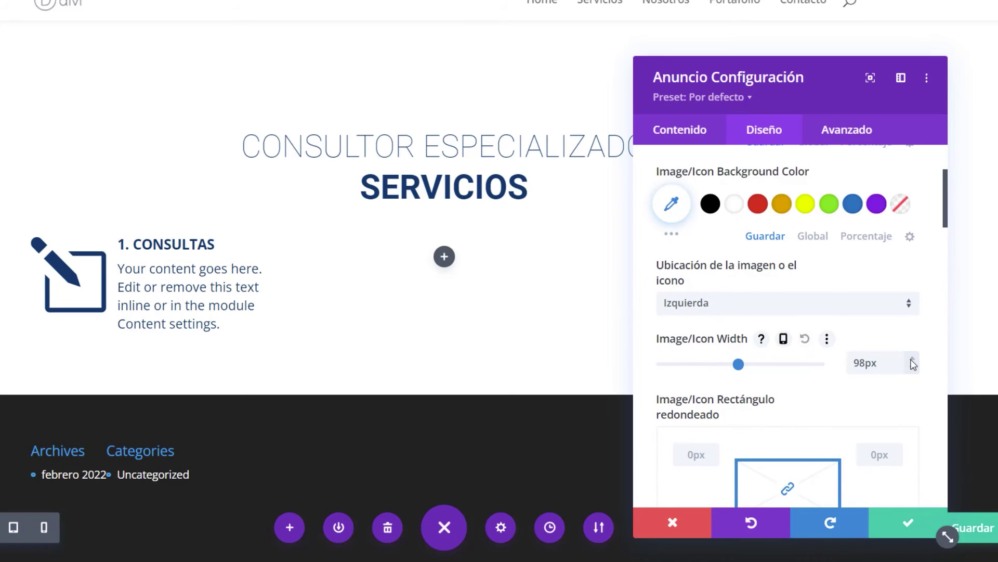
left_click(912, 359)
left_click_drag(740, 364, 736, 366)
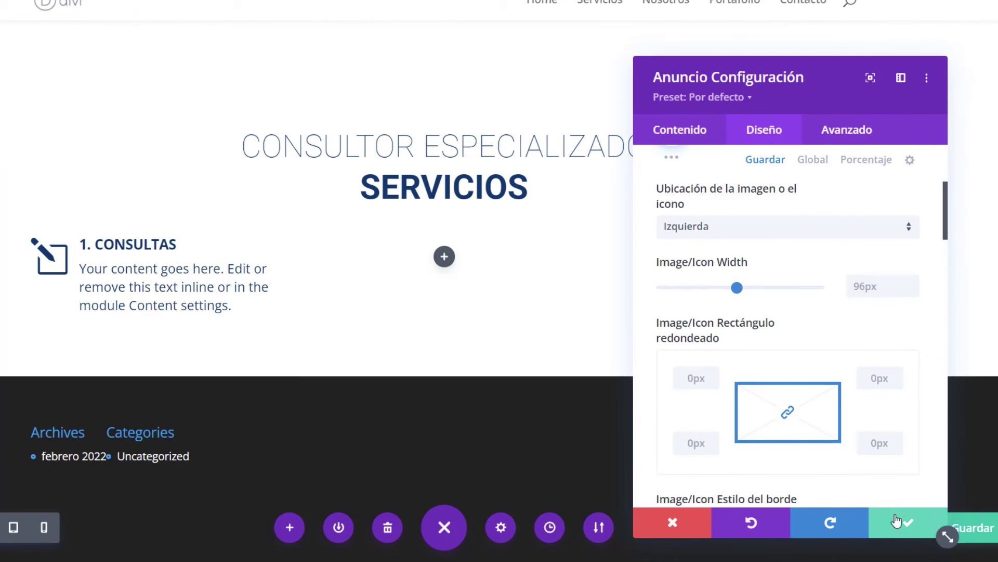
left_click(896, 520)
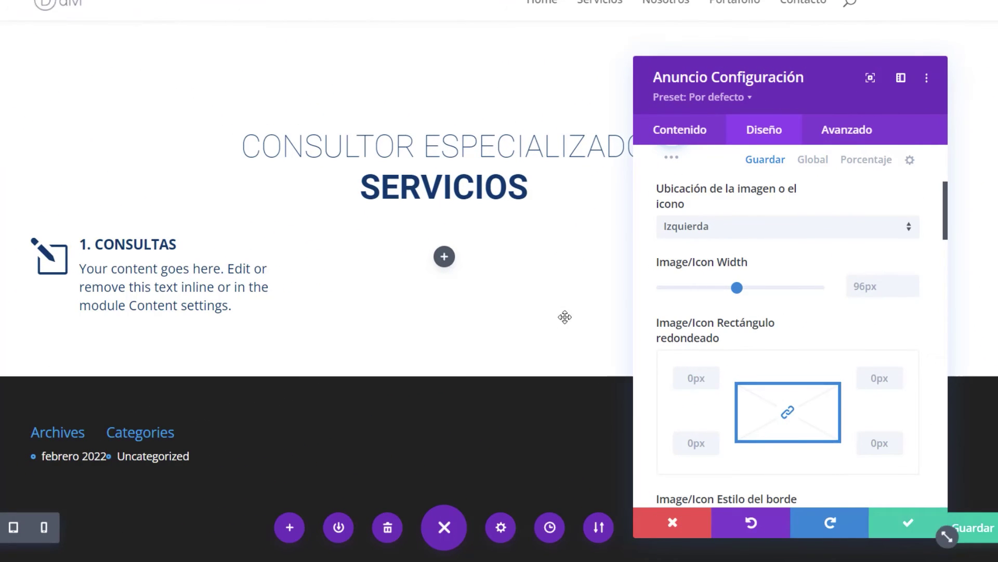
Give the "1. CONSULTAS" module a white #ffffff background colour and save its settings
left_click(125, 246)
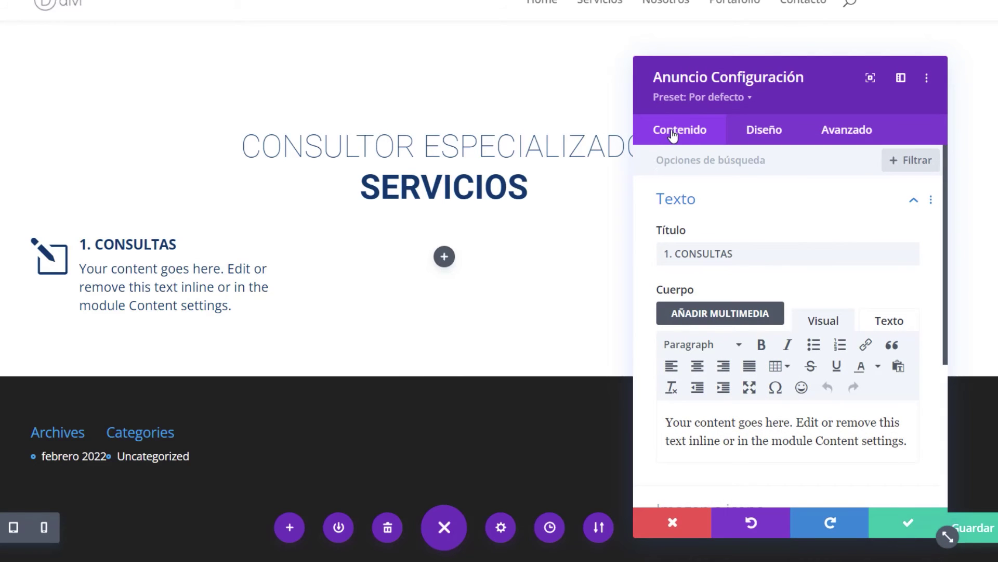
scroll(689, 230, "down", 5)
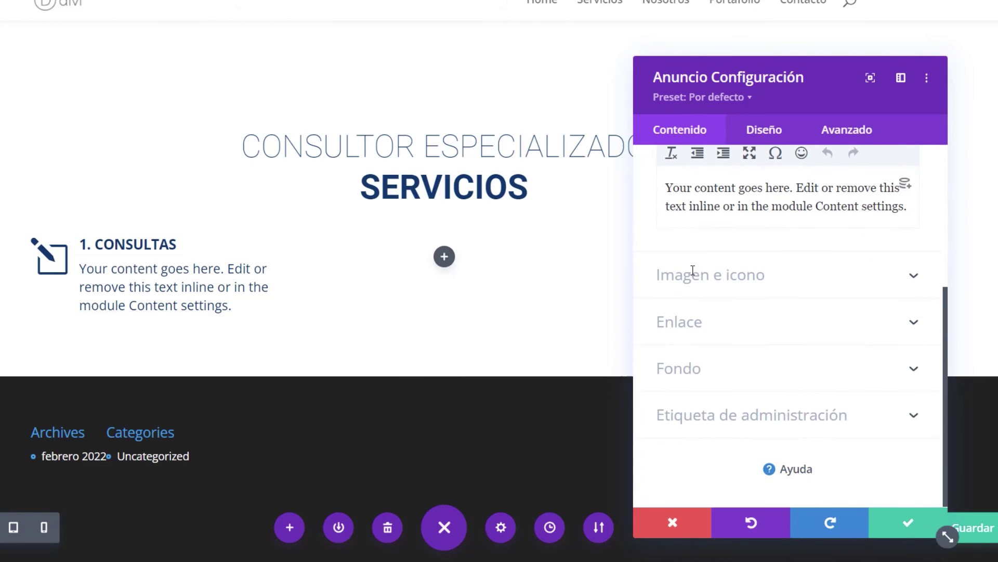
left_click(687, 378)
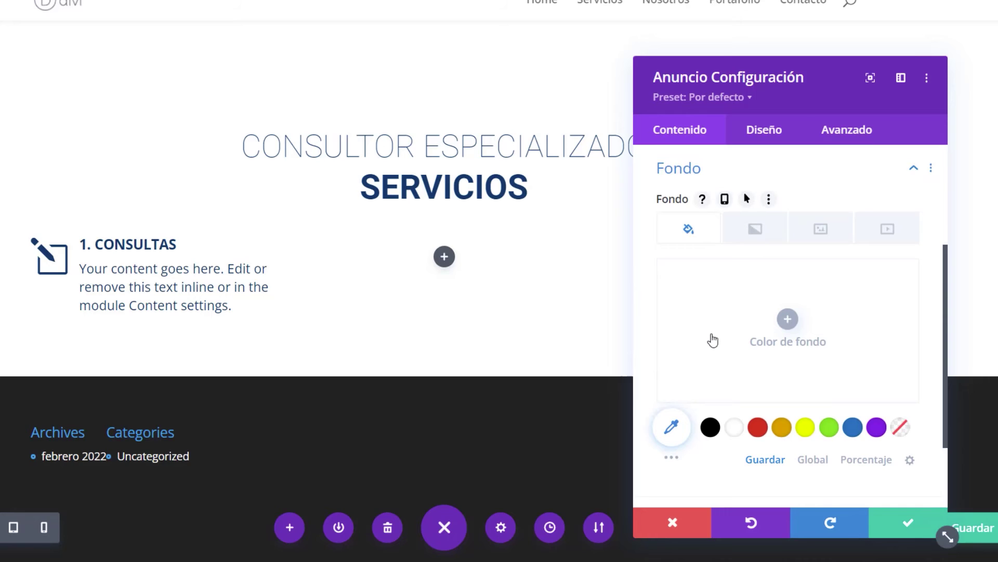
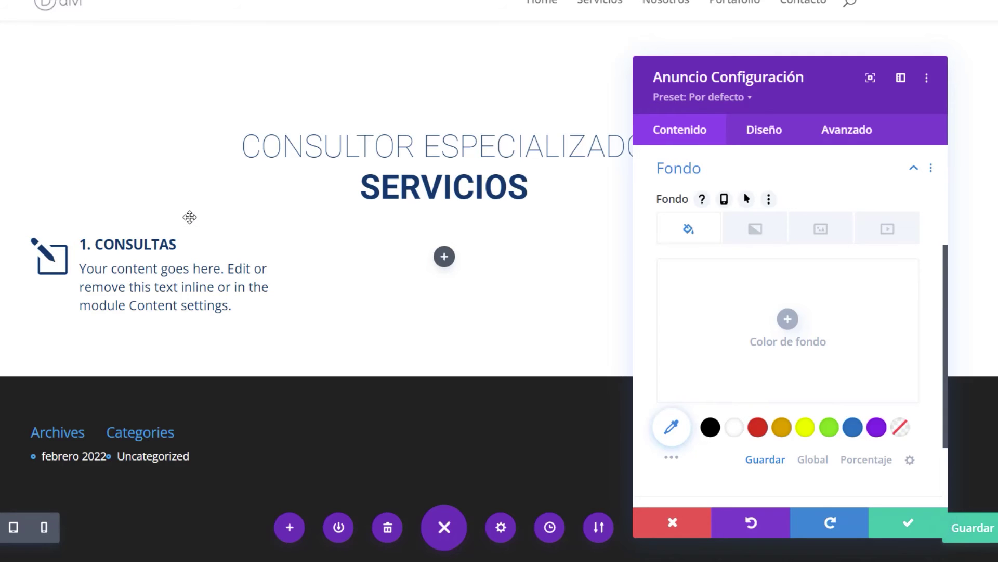
left_click(732, 430)
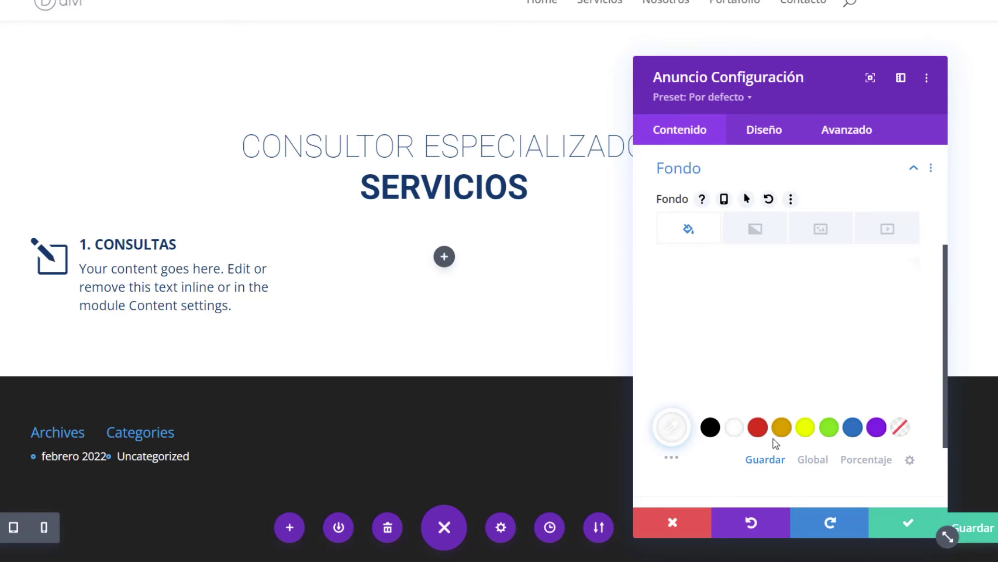
left_click(750, 431)
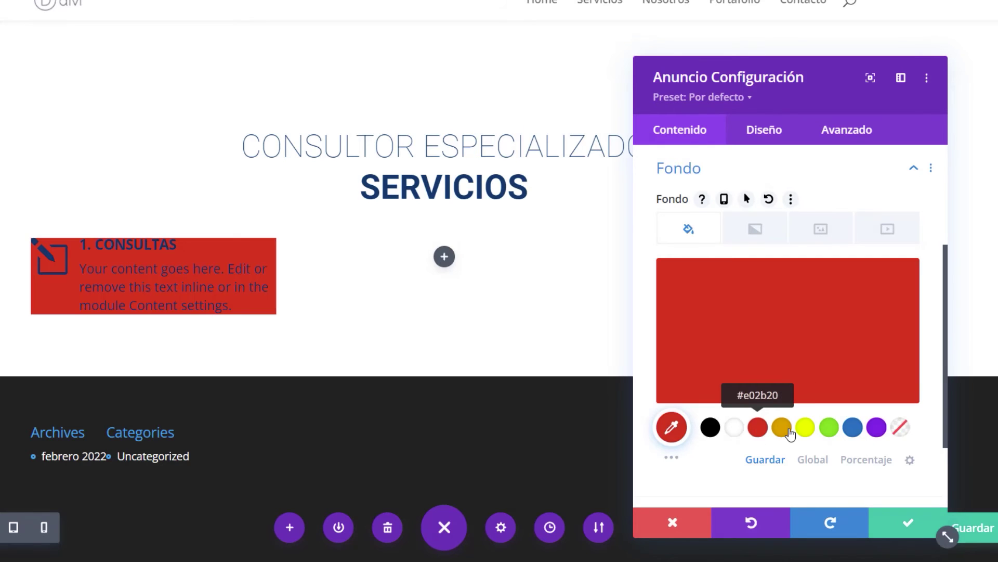
left_click(740, 432)
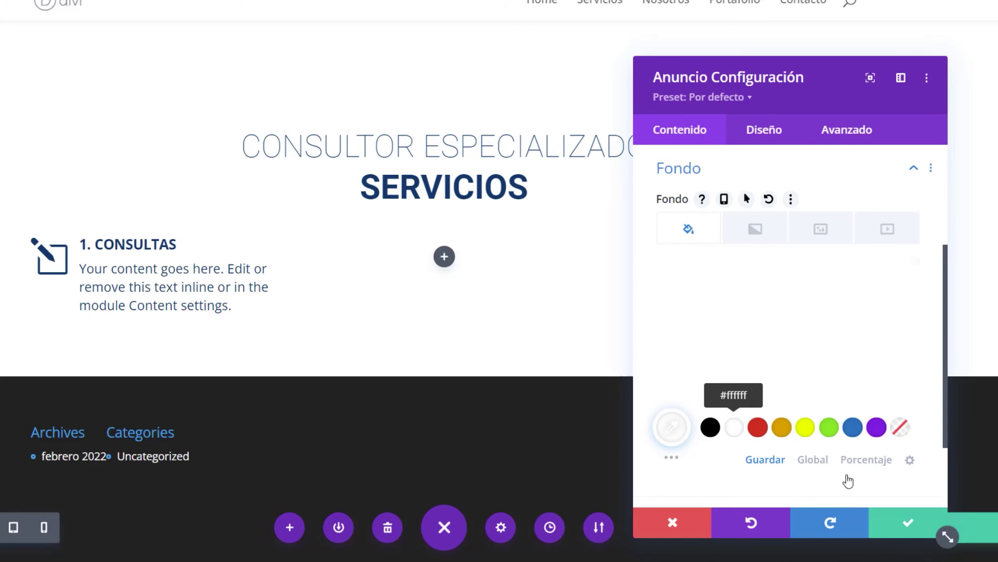
left_click(892, 524)
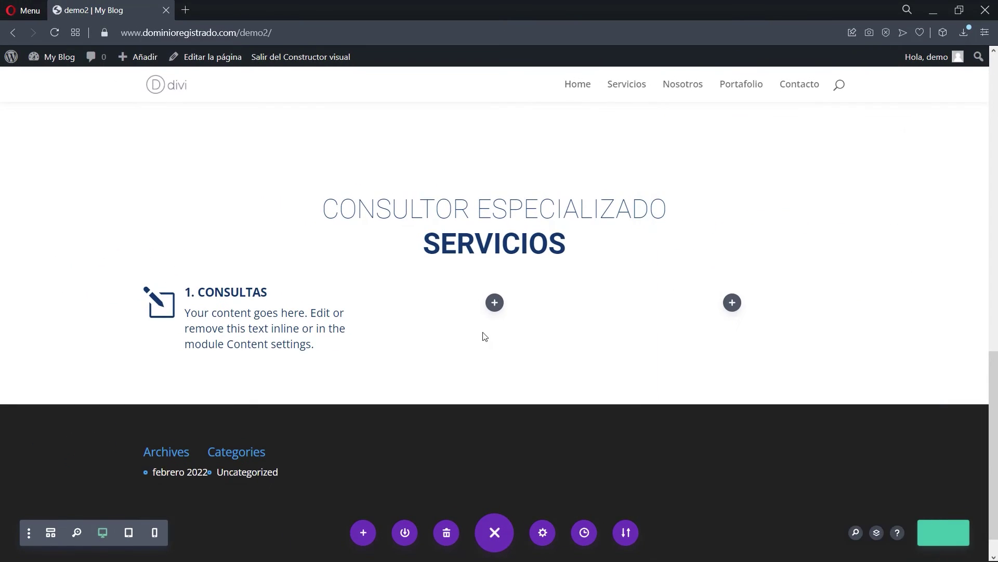
Set the services section's background colour to the near-transparent blue rgba(12,113,195,0.03) and save the section settings
scroll(94, 272, "up", 3)
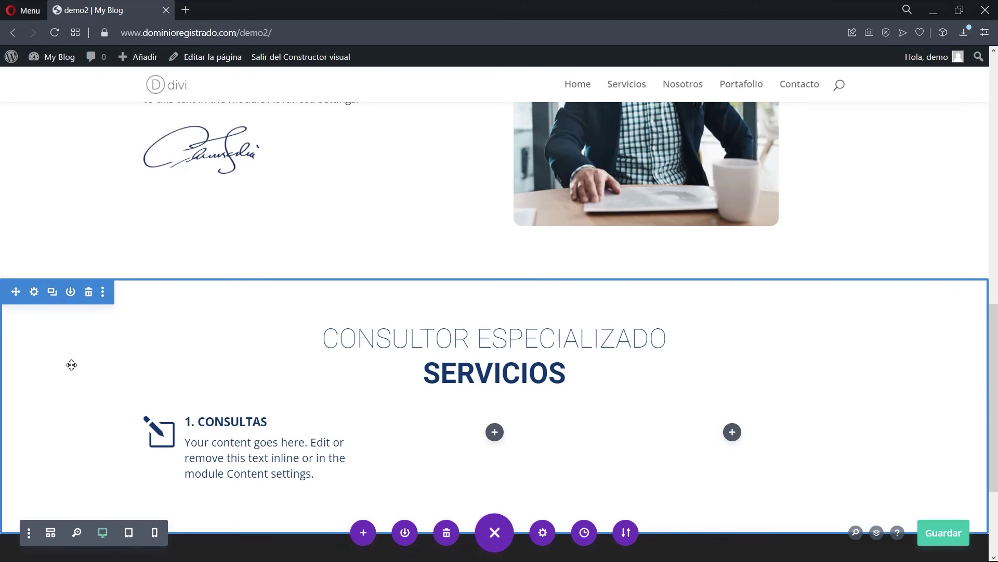
scroll(70, 361, "down", 1)
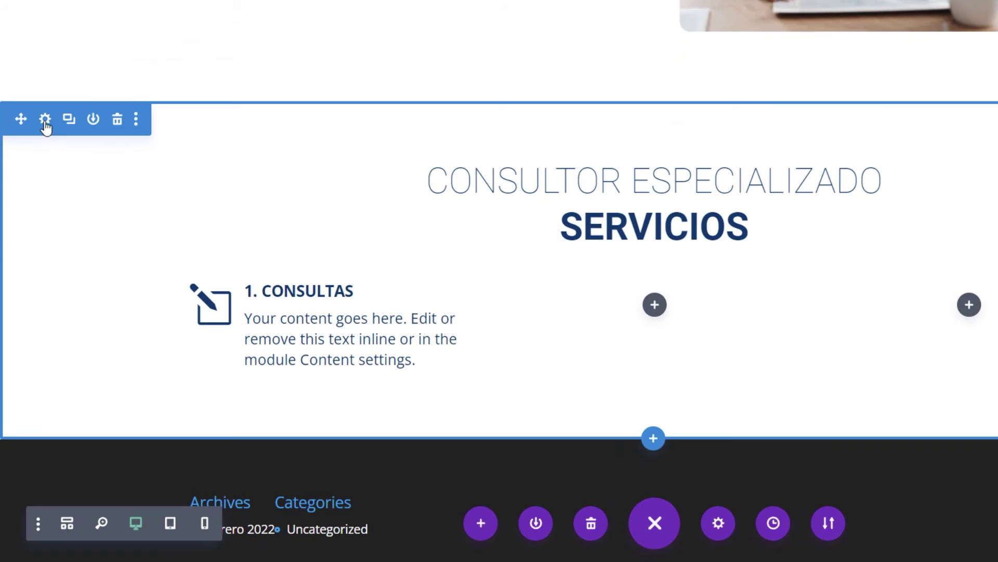
left_click(31, 125)
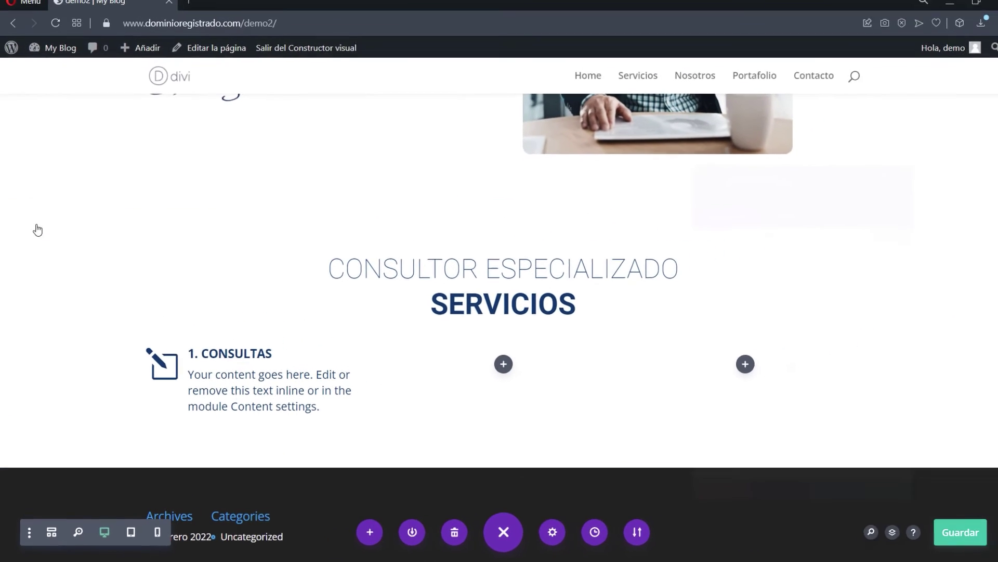
left_click(697, 293)
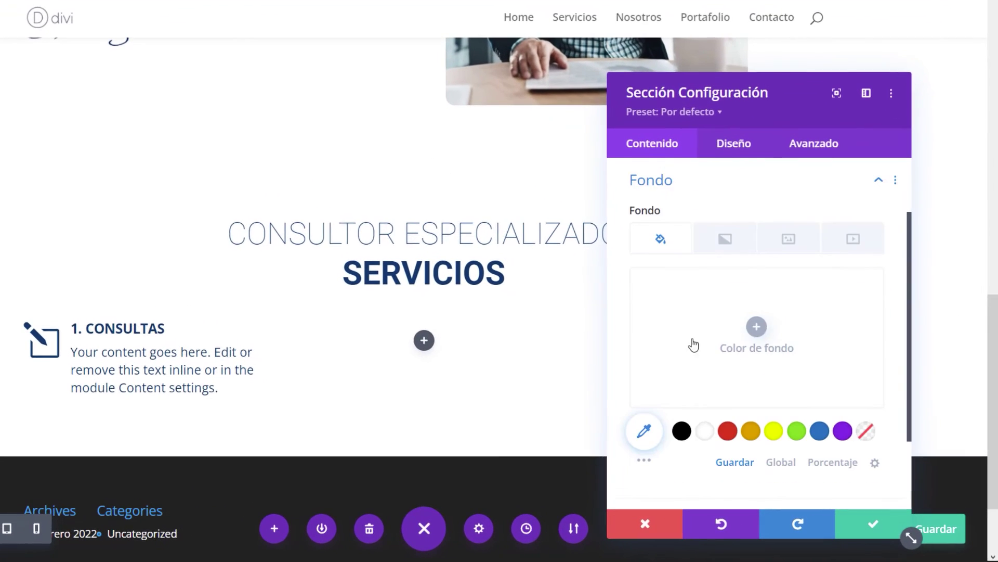
left_click(705, 431)
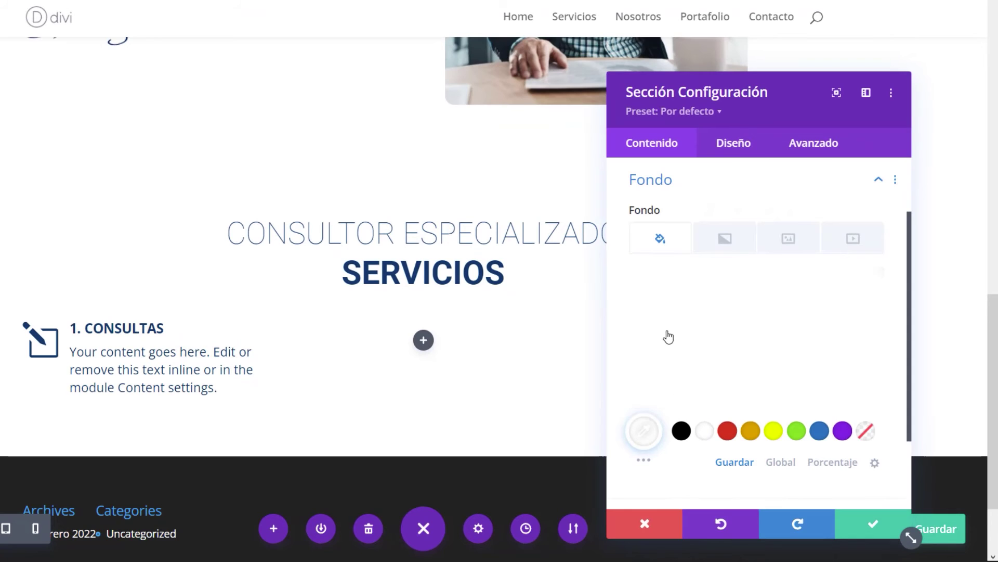
left_click_drag(647, 309, 633, 290)
left_click(813, 432)
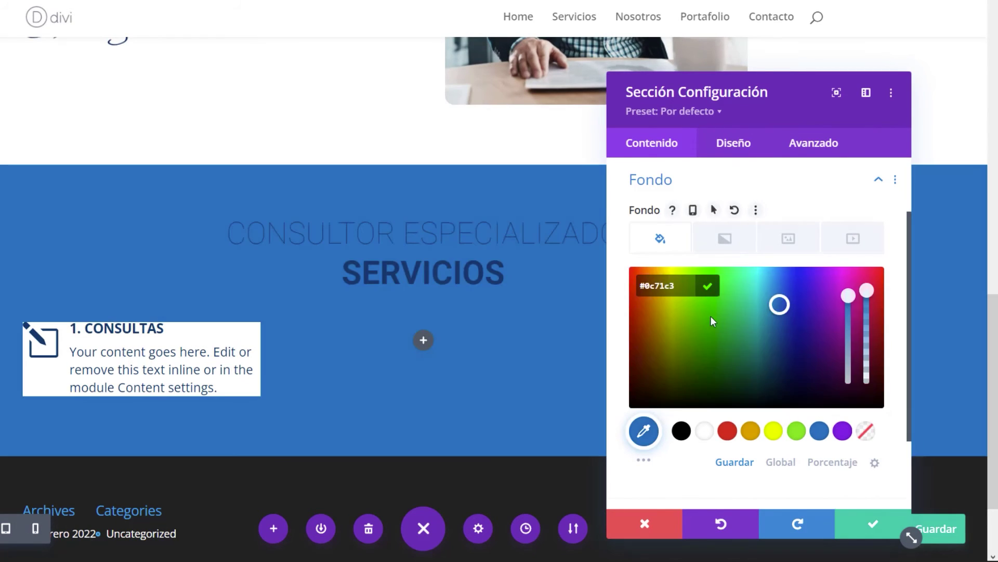
left_click(866, 311)
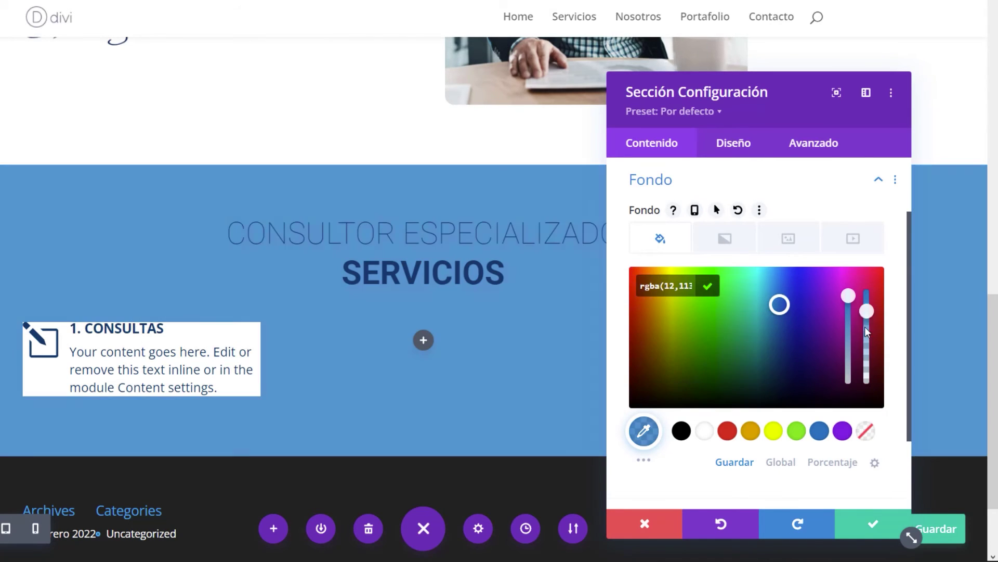
left_click_drag(865, 327, 865, 381)
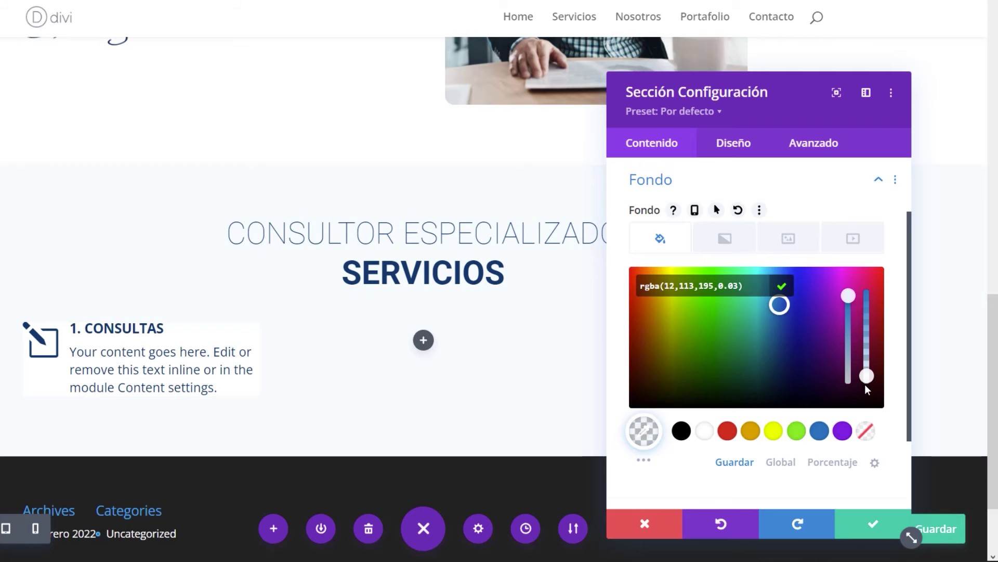
left_click(845, 517)
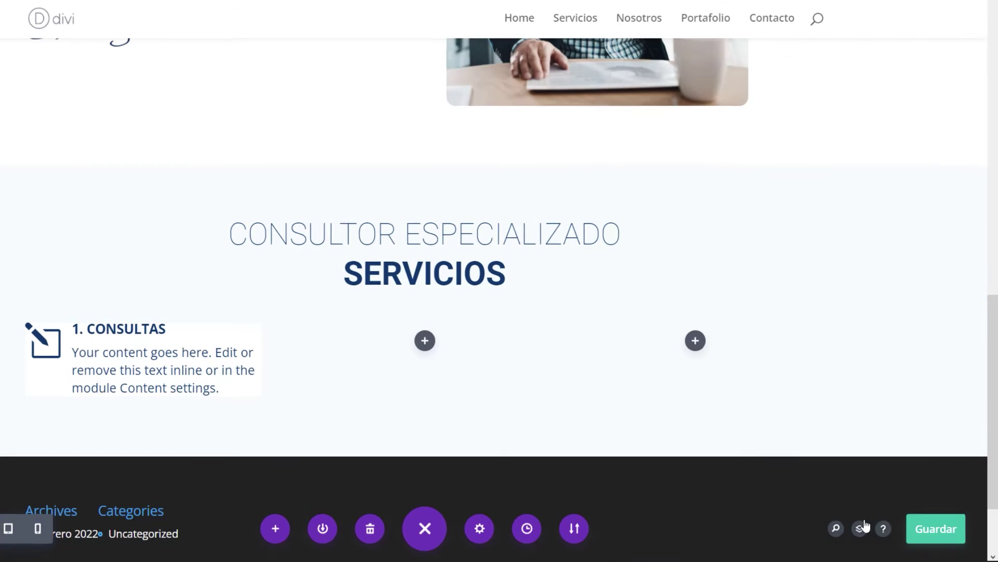
Link the top and bottom padding of the "1. CONSULTAS" module and set both to 11px
left_click(224, 359)
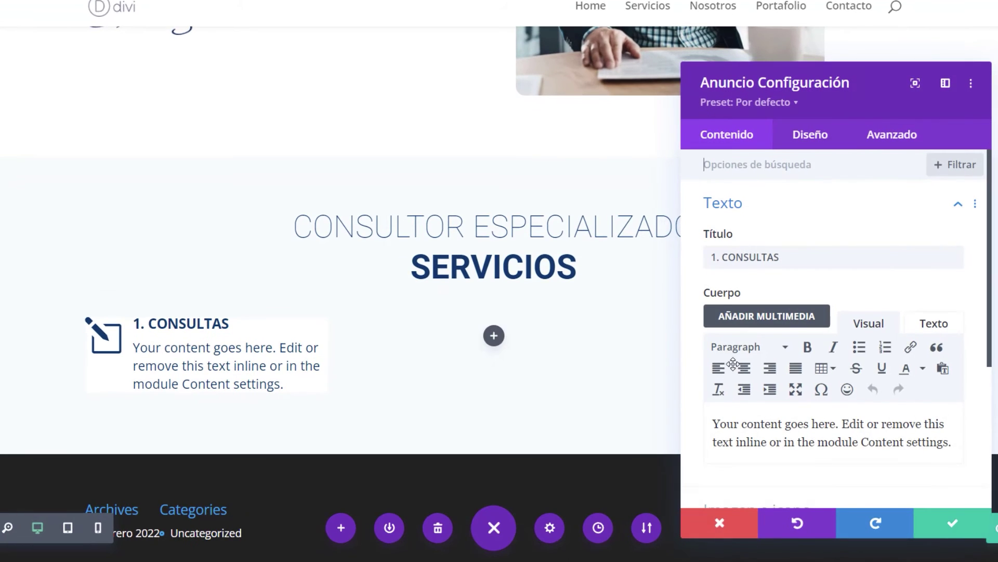
scroll(742, 357, "down", 3)
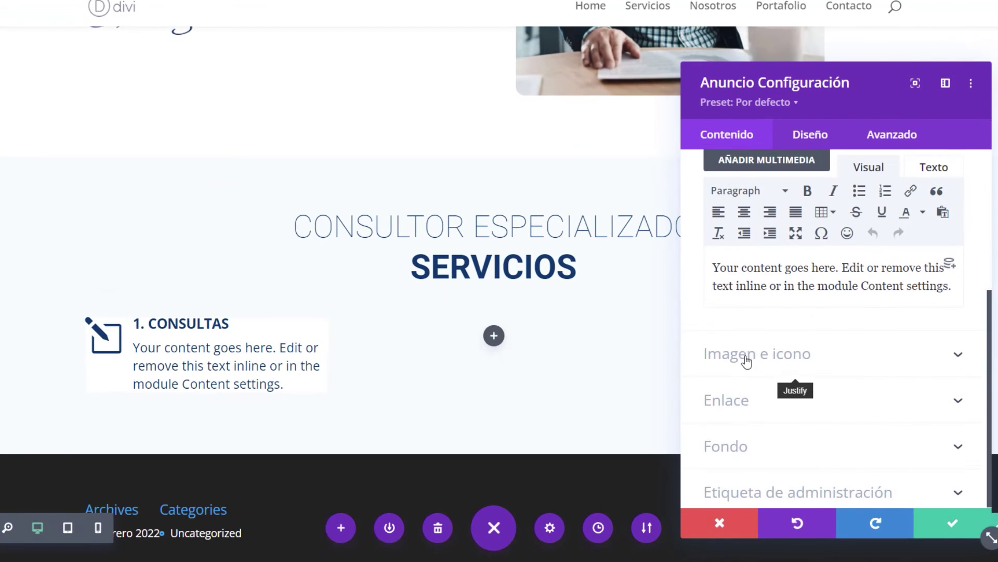
left_click(743, 455)
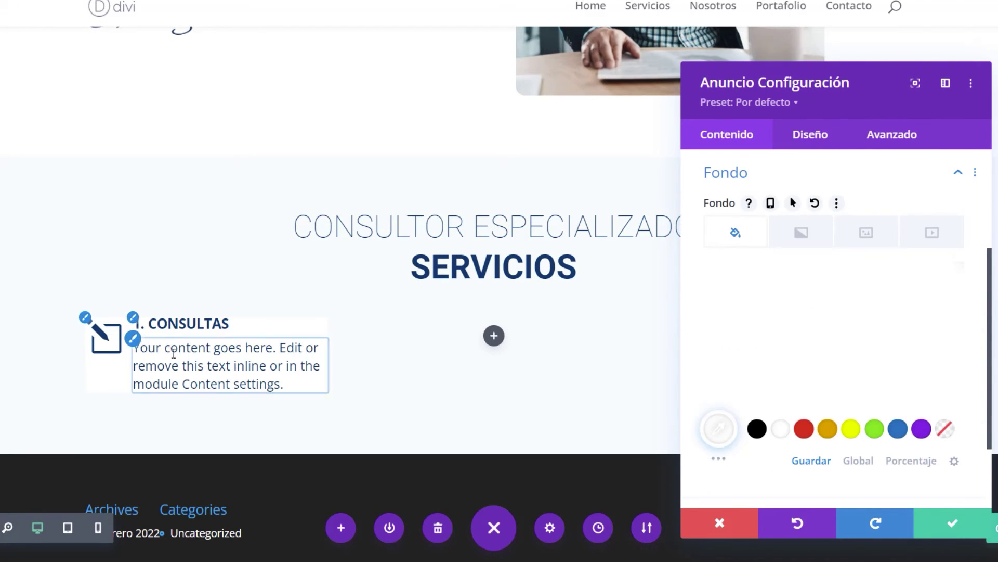
left_click(819, 146)
scroll(760, 404, "down", 2)
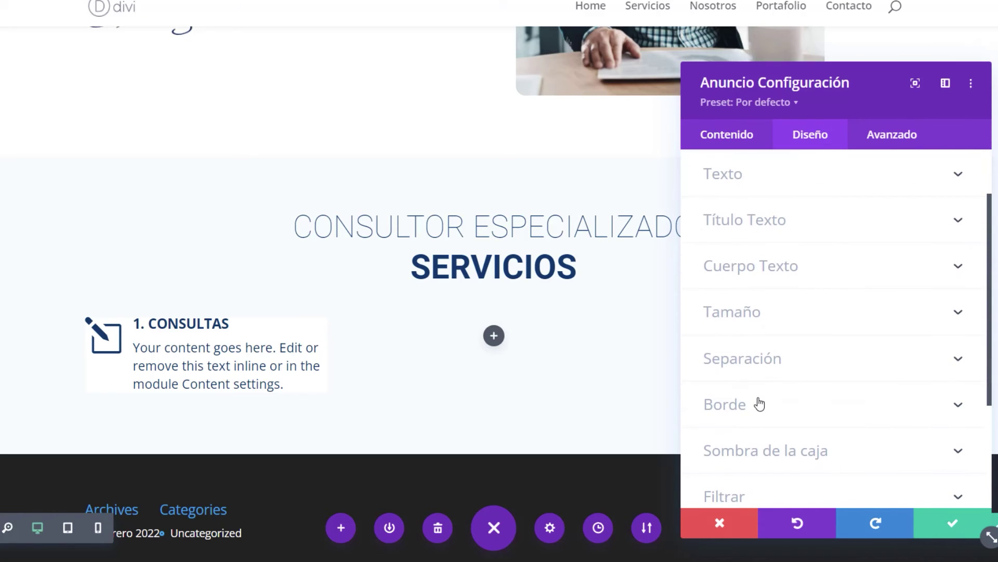
left_click(741, 374)
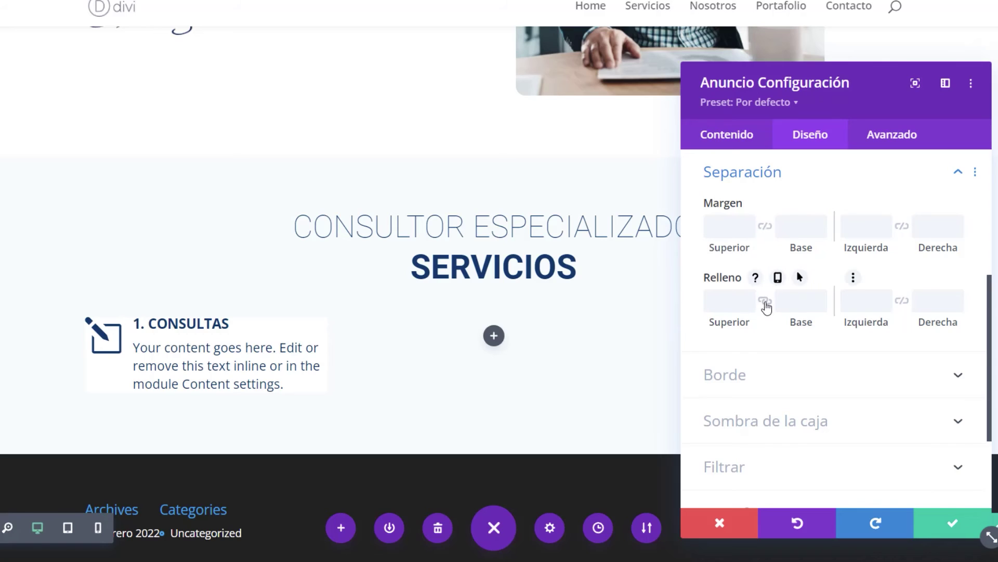
left_click(764, 301)
left_click(749, 297)
left_click(748, 297)
left_click(749, 297)
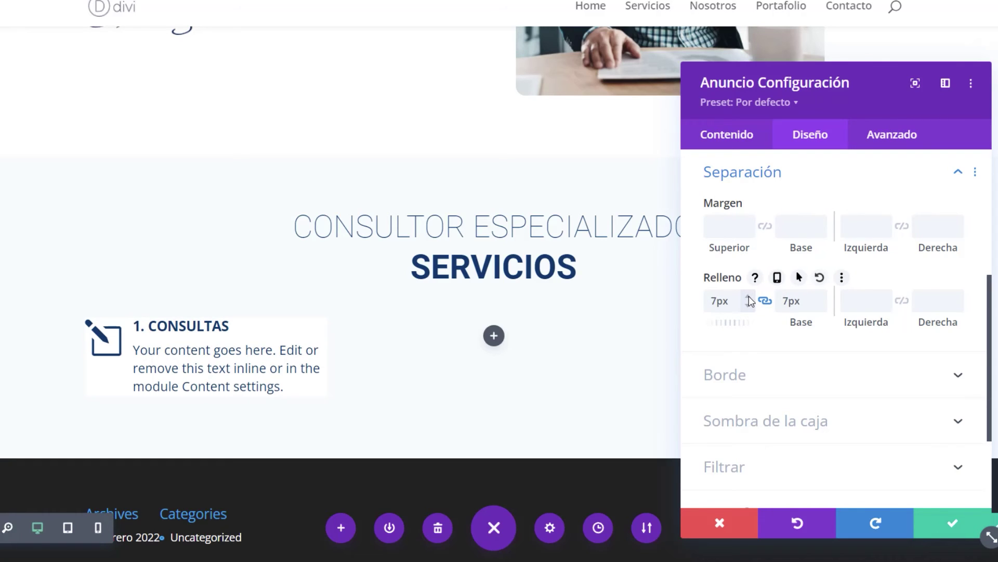
left_click(748, 296)
left_click(749, 297)
left_click(749, 296)
left_click(749, 297)
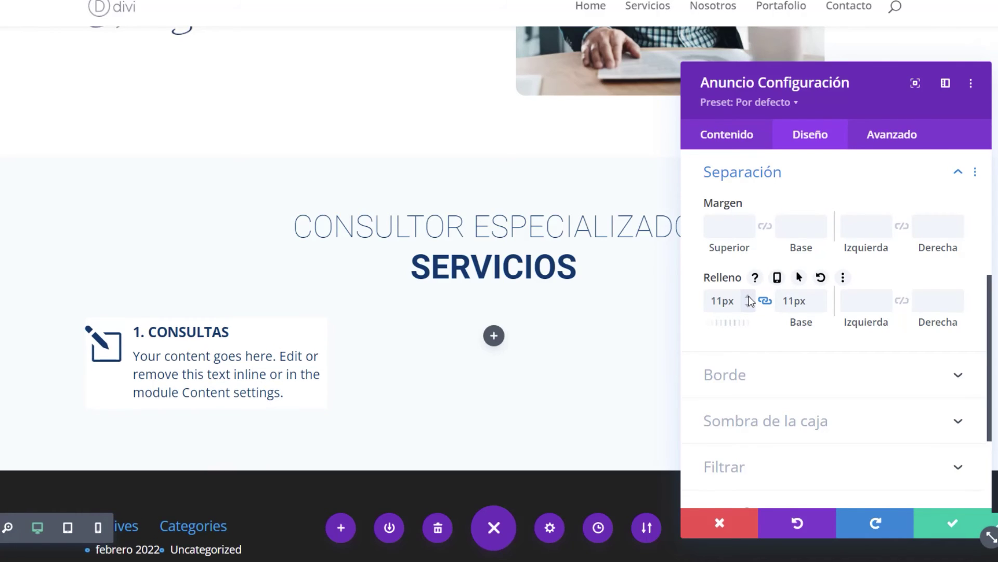
Link the left and right padding of the "1. CONSULTAS" module and set both to 8px
left_click(885, 296)
left_click(884, 297)
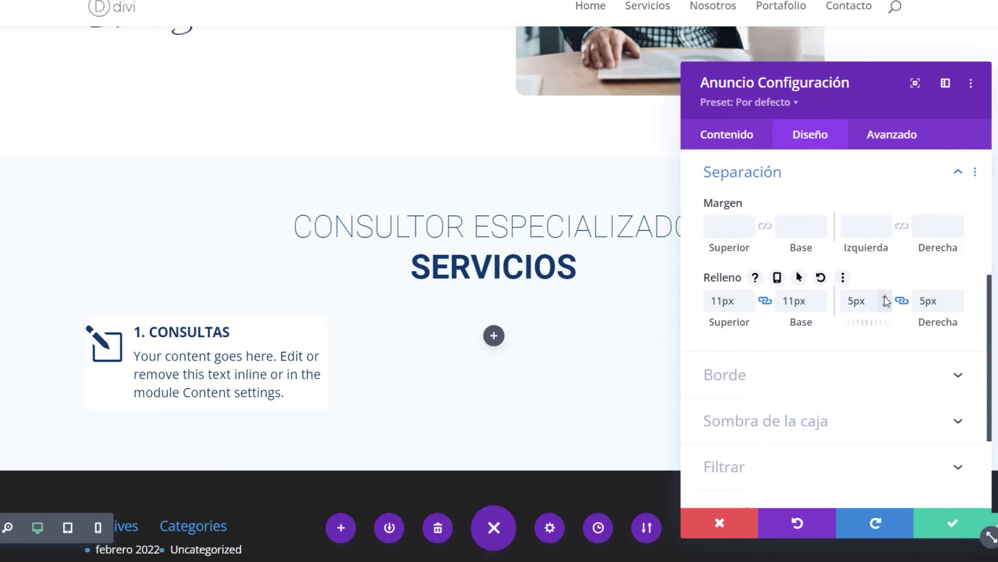
left_click(885, 296)
left_click(885, 296)
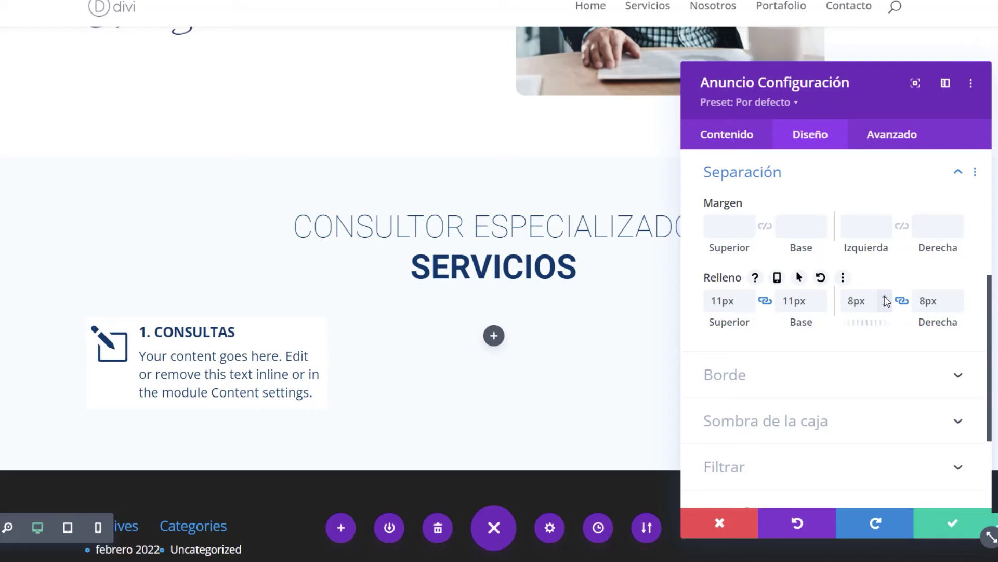
left_click(885, 297)
left_click(884, 297)
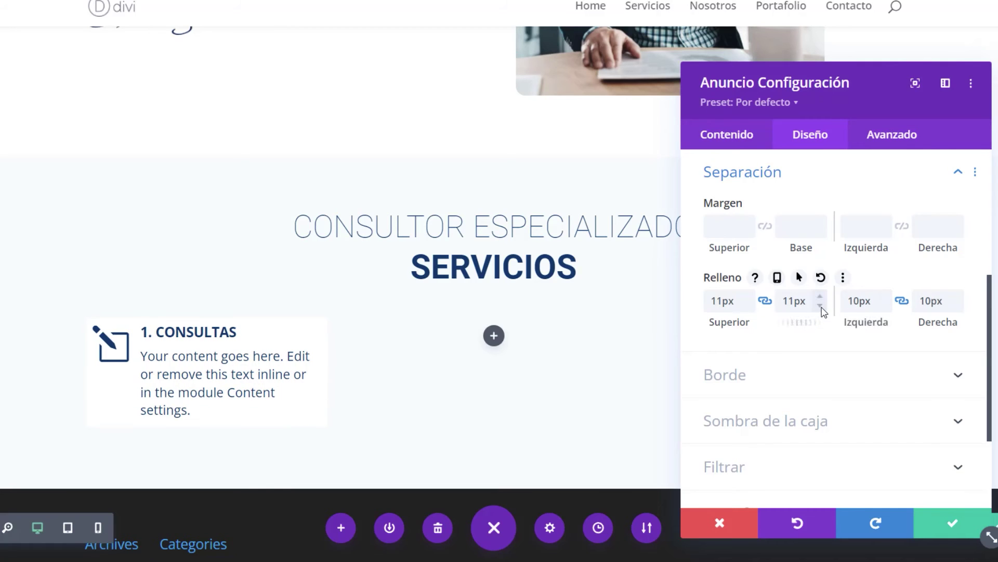
left_click(886, 306)
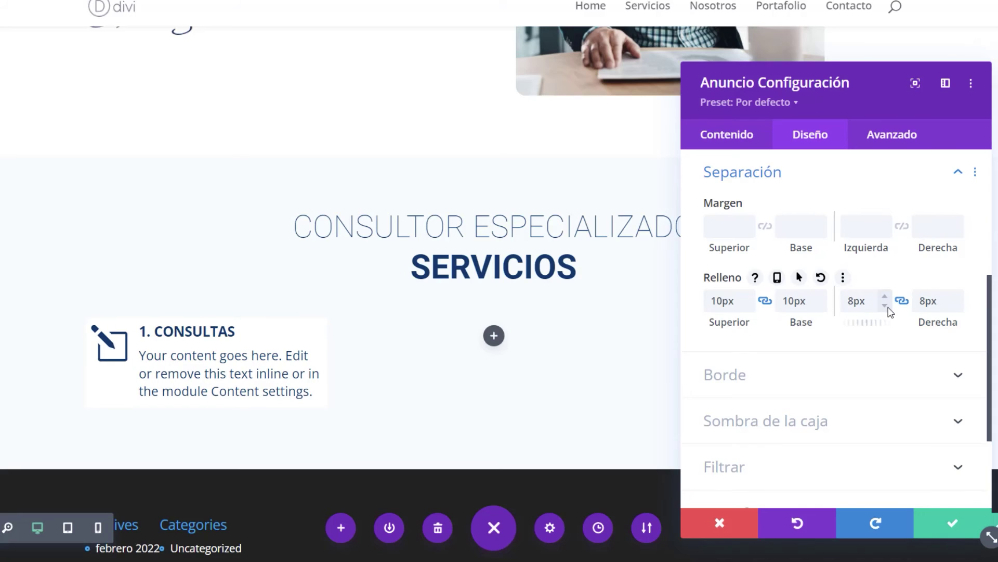
Set the linked top and bottom padding of the "1. CONSULTAS" module to 25px
left_click(749, 298)
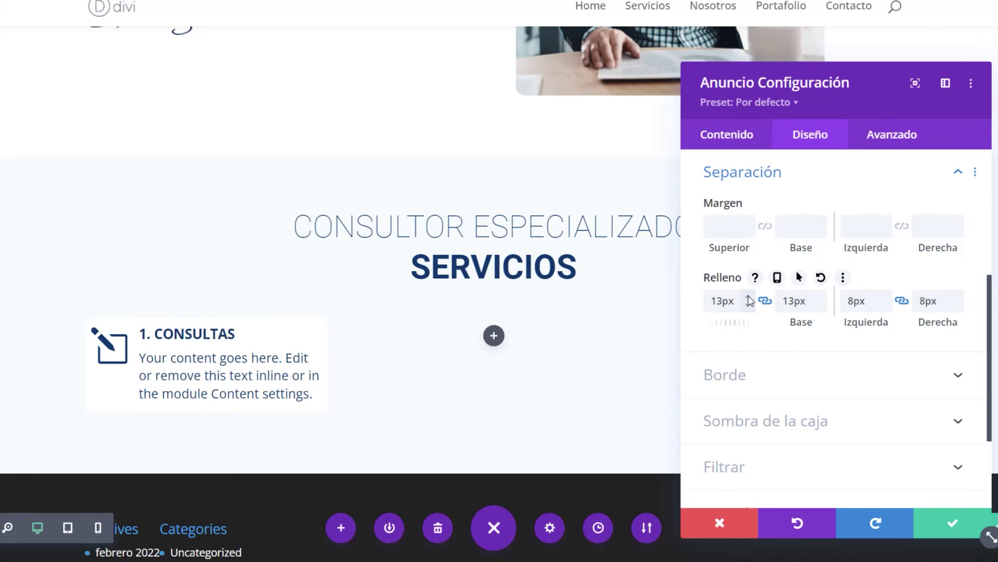
left_click(748, 298)
left_click(749, 297)
left_click(749, 297)
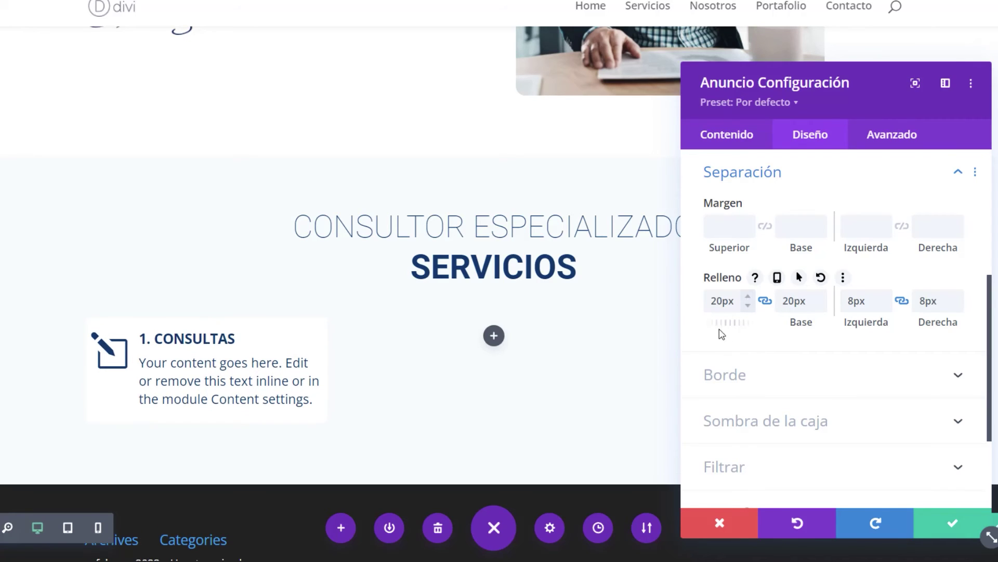
double_click(724, 302)
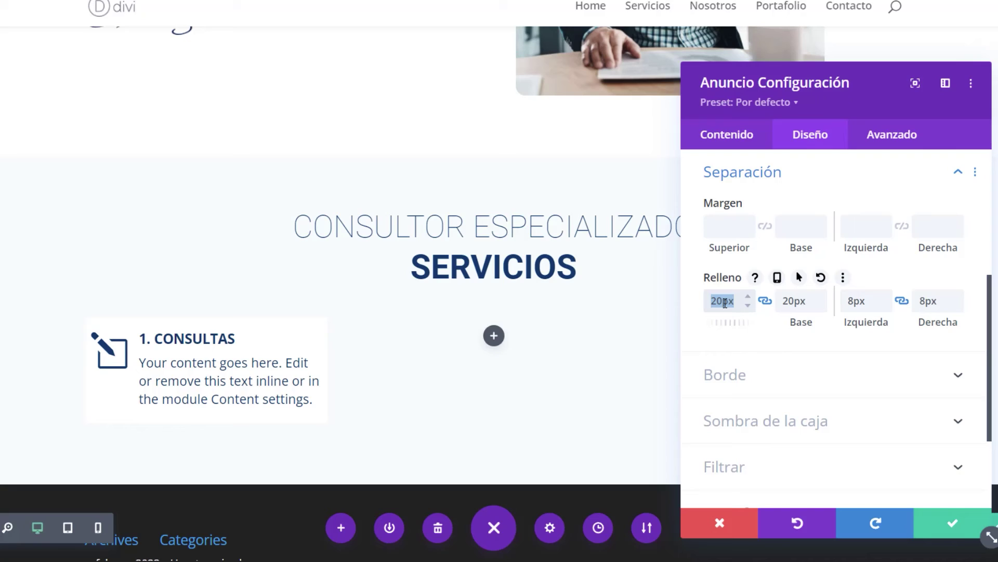
type("25")
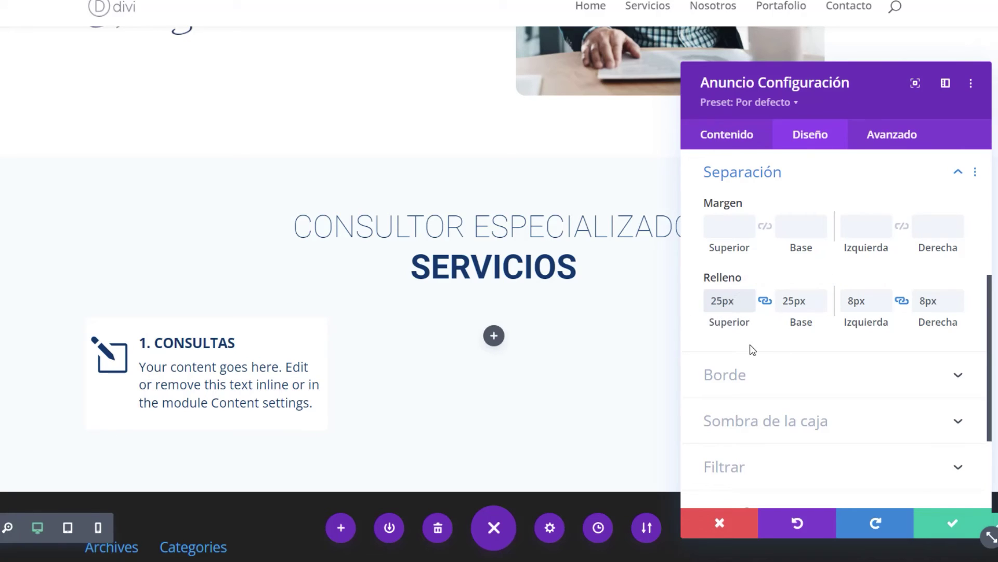
Try rounding all the module's corners to 10px and reset the radius to 0
left_click(728, 383)
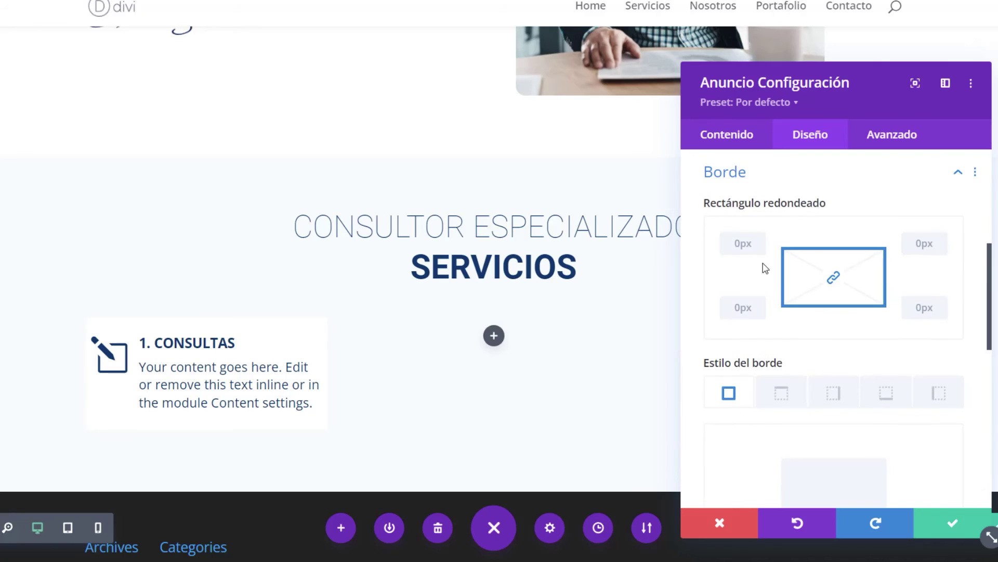
left_click(760, 240)
left_click(760, 241)
left_click(760, 240)
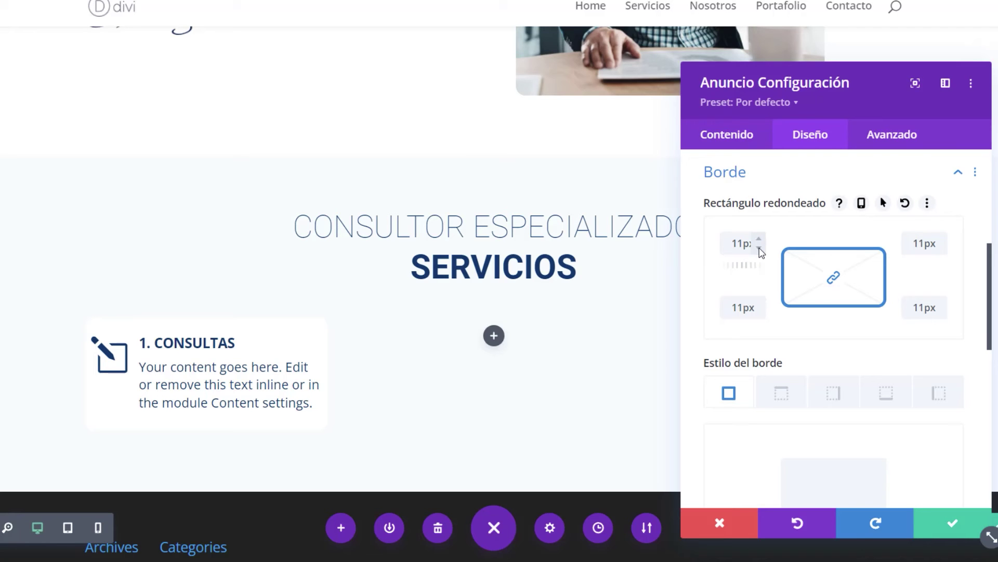
left_click(760, 251)
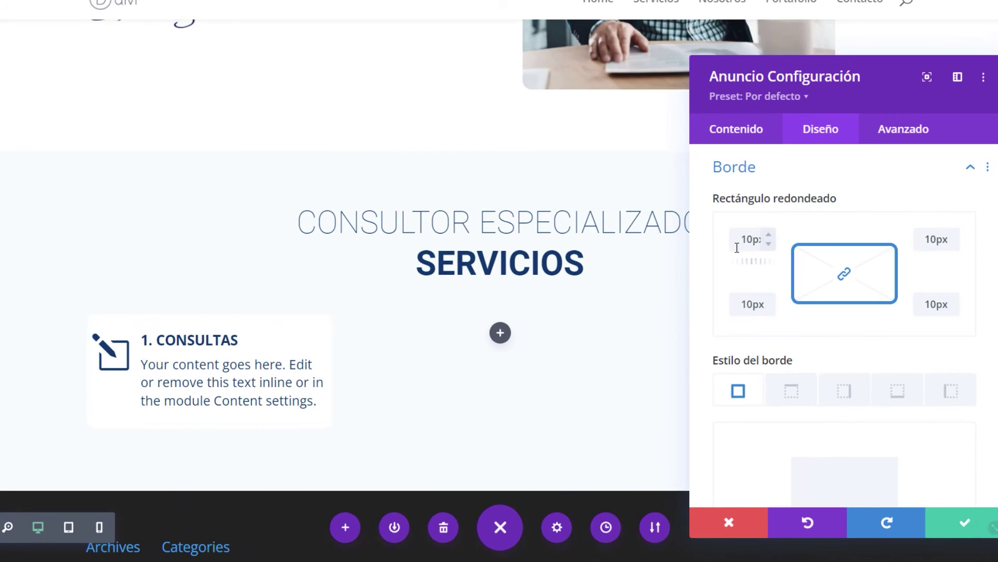
double_click(750, 239)
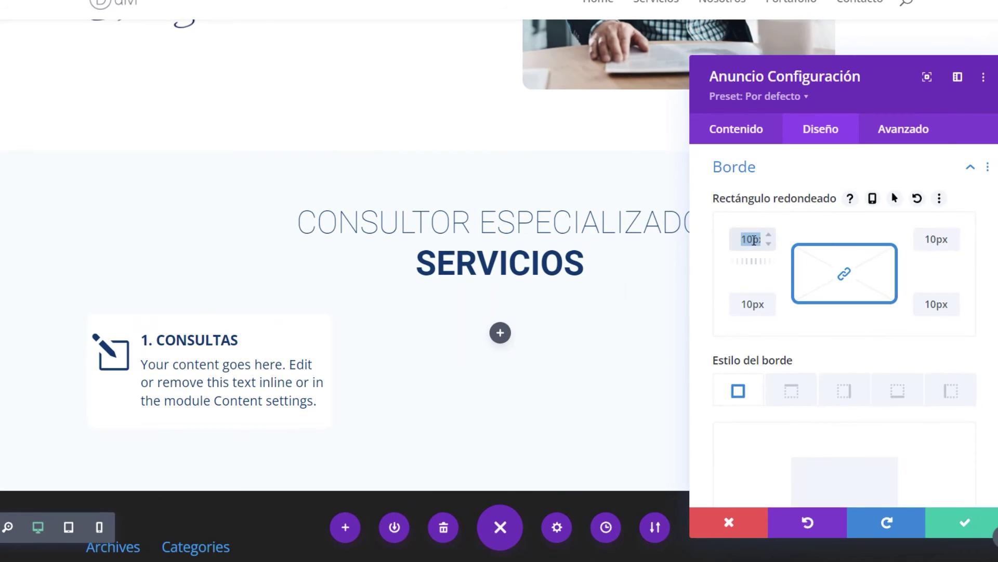
key("BackSpace")
type("0")
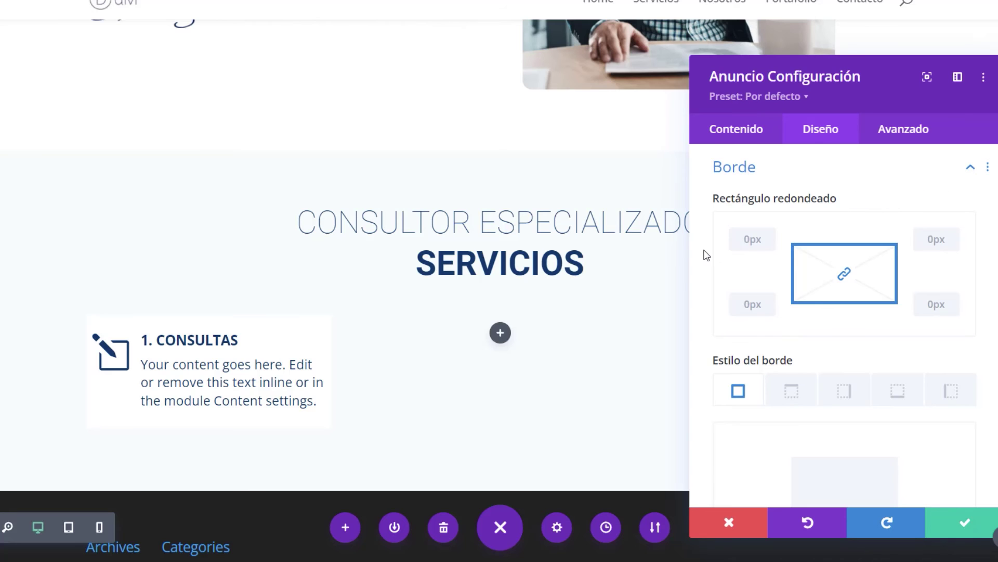
Save the "1. CONSULTAS" module settings and duplicate the module twice
left_click(965, 522)
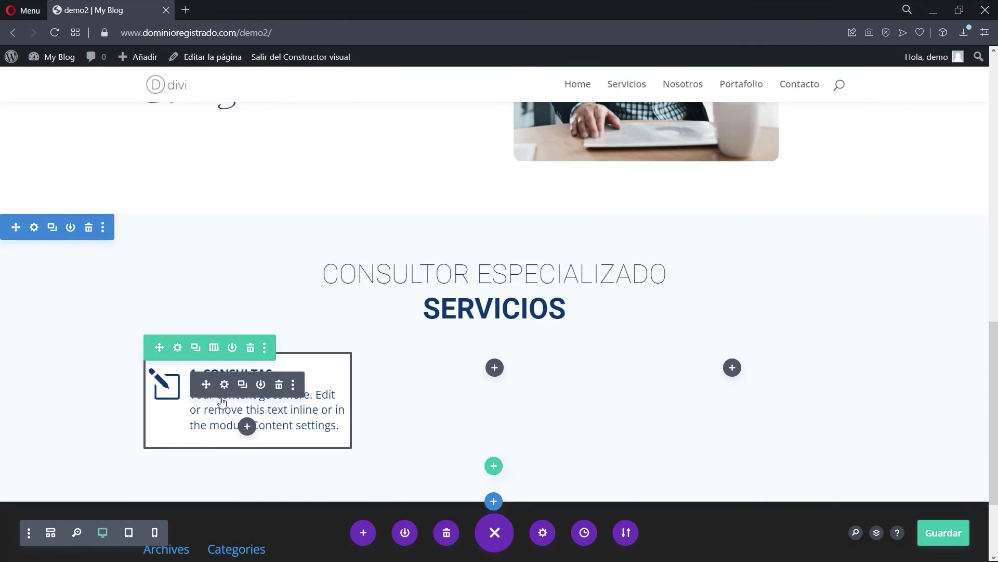
scroll(222, 402, "down", 2)
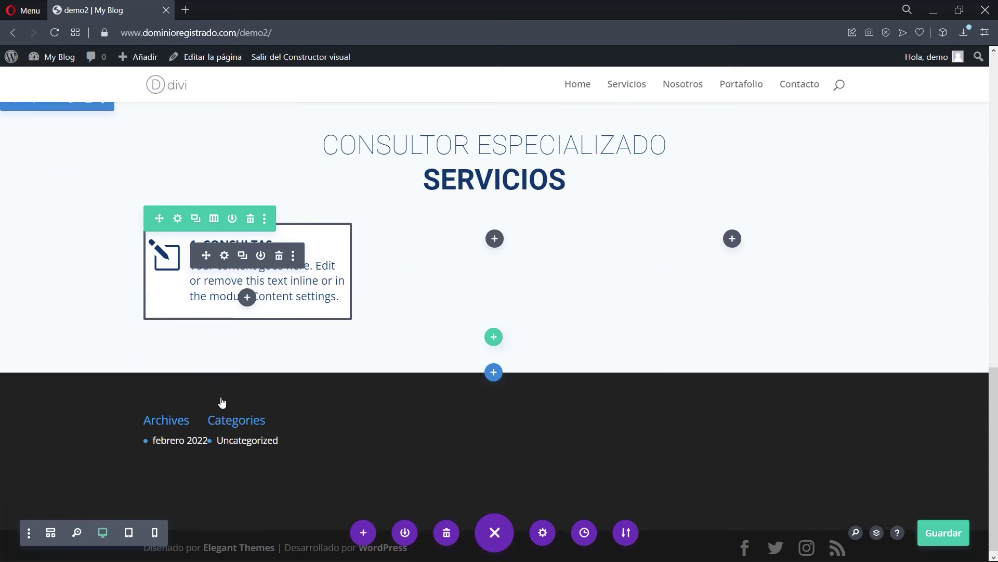
left_click(243, 257)
left_click(242, 258)
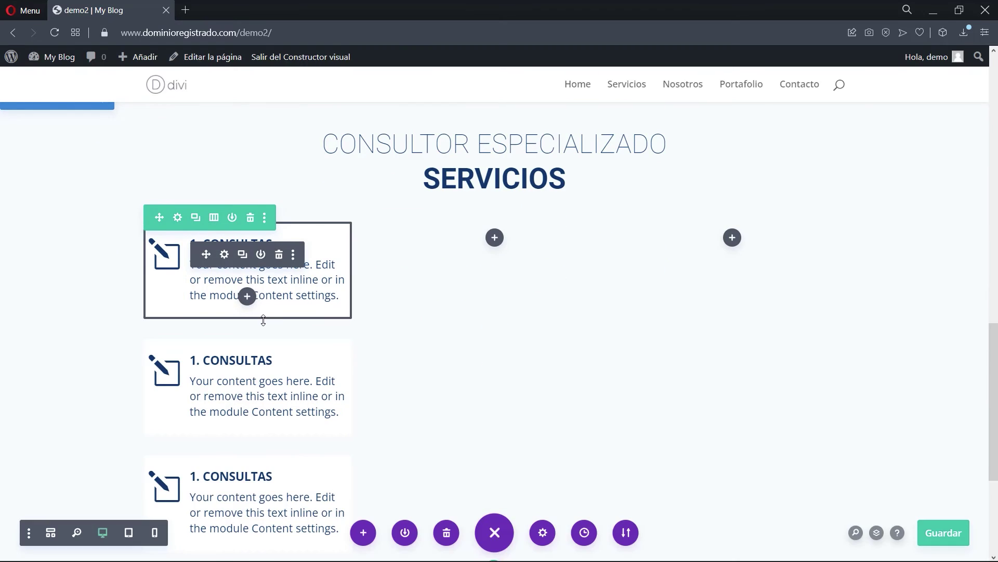
Move one module copy into the empty third column and the other into the empty middle column
left_click_drag(204, 371, 732, 237)
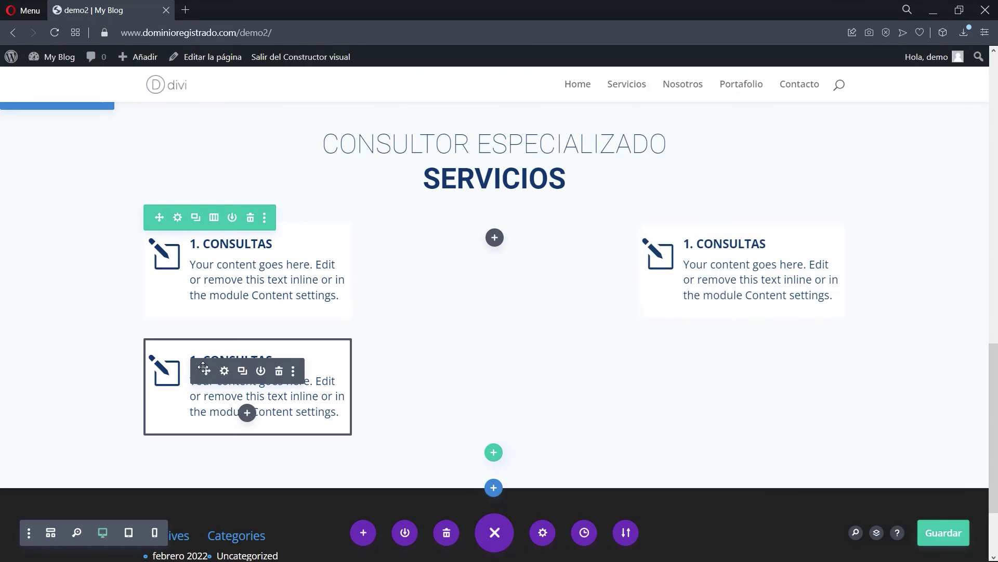
left_click_drag(161, 368, 473, 232)
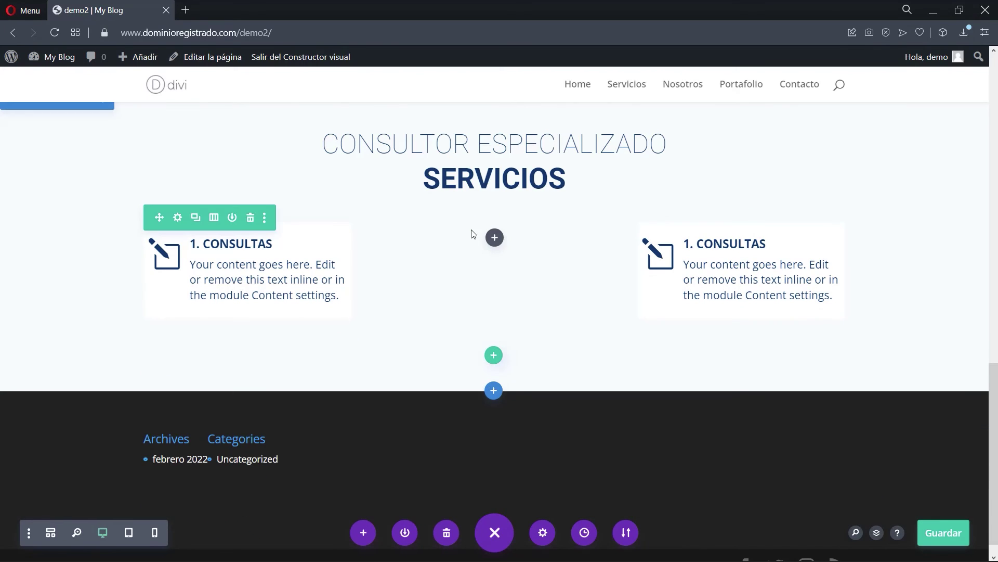
scroll(446, 353, "up", 1)
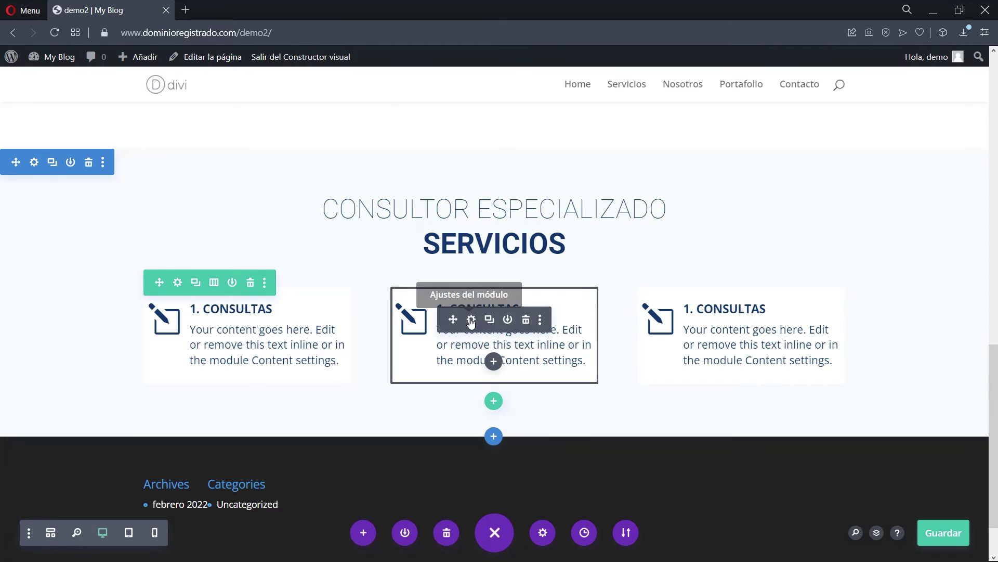
Try repeating the body paragraph in the middle column's module, undo the change and close its settings
left_click(470, 320)
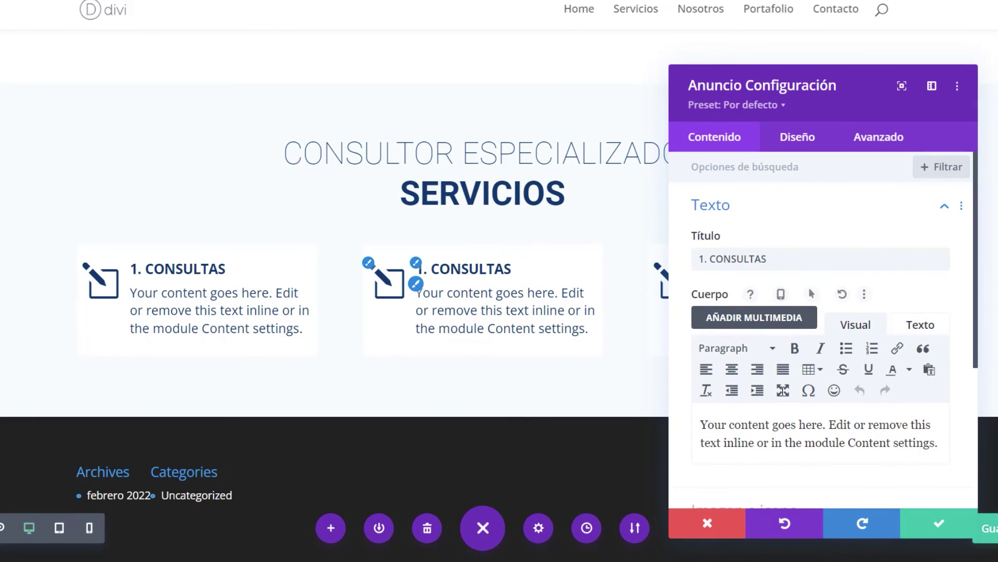
left_click_drag(938, 443, 697, 424)
left_click(697, 424)
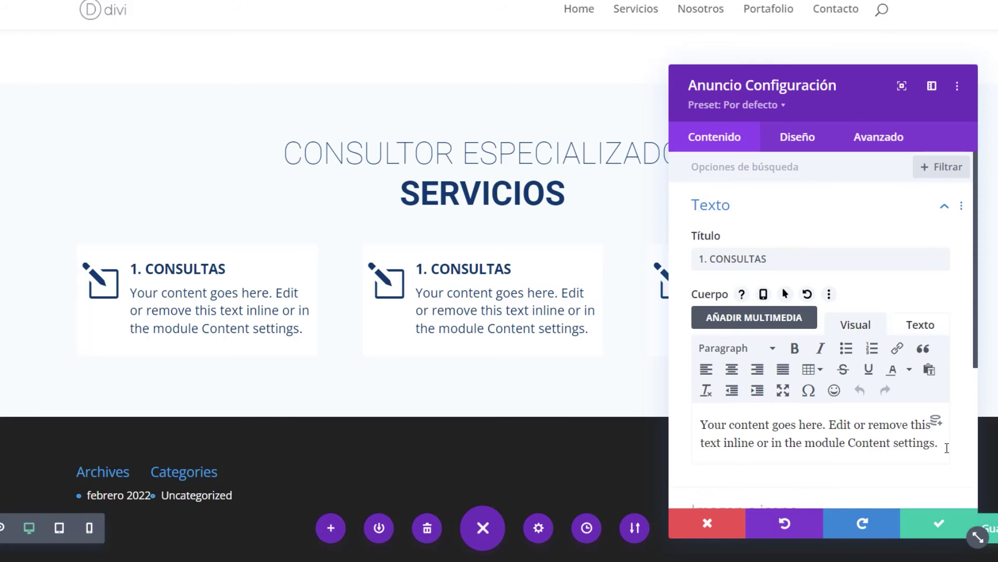
left_click_drag(947, 448, 698, 424)
key("ctrl+c")
left_click(943, 441)
key("Return")
key("ctrl+v")
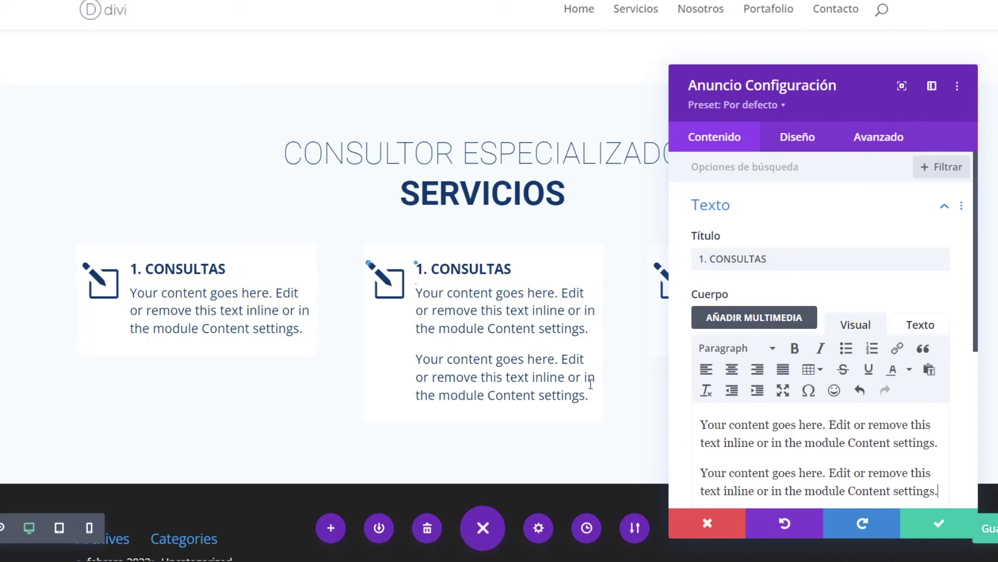
left_click(782, 526)
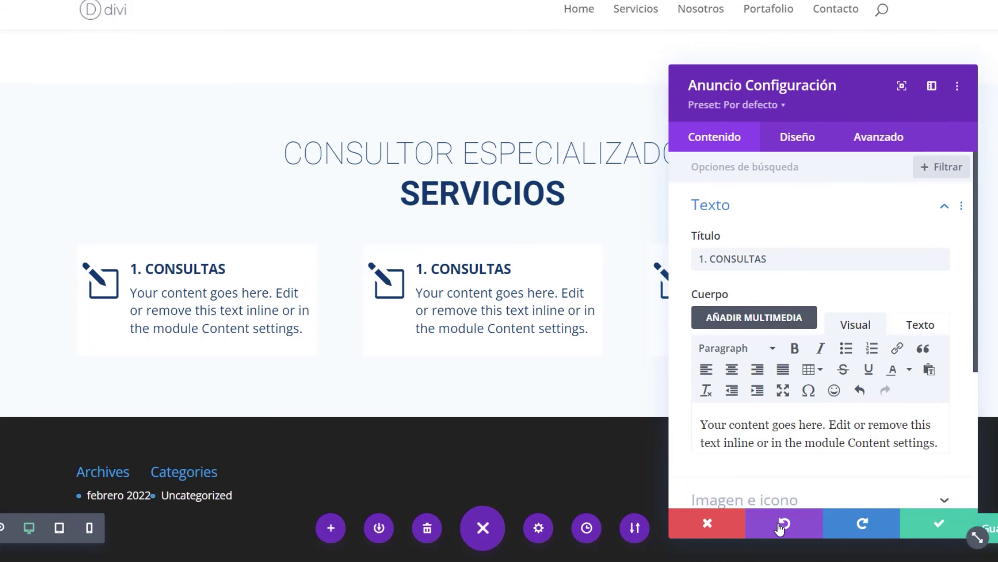
left_click(928, 528)
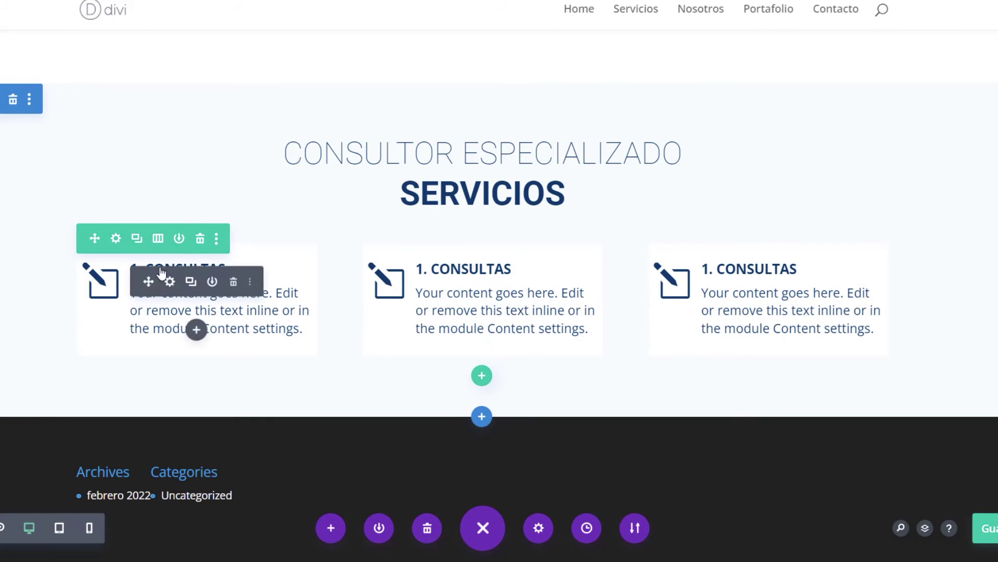
Enable the custom gutter width for the services row, set the space between columns to 2 and save the row settings
left_click(115, 239)
left_click(789, 145)
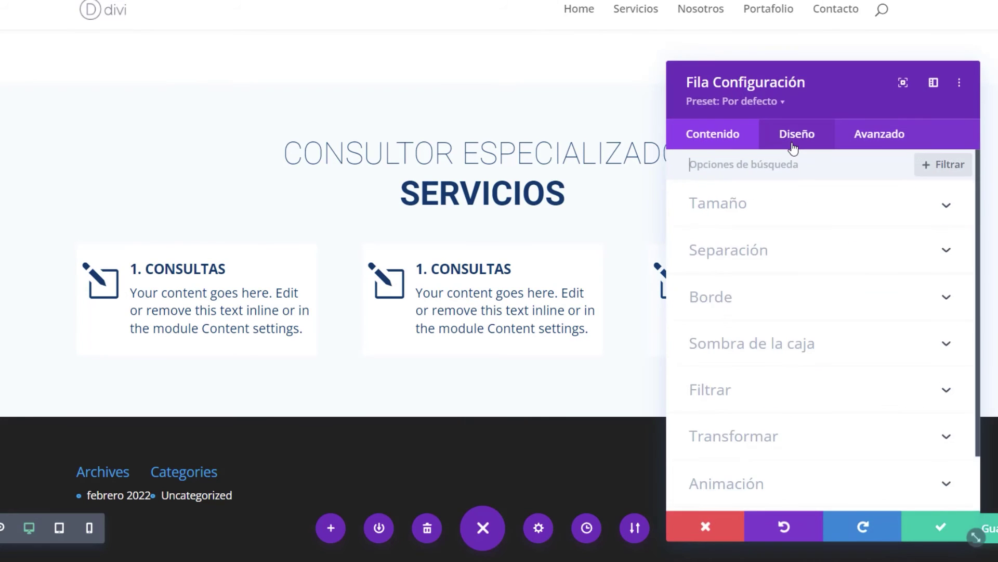
left_click(729, 207)
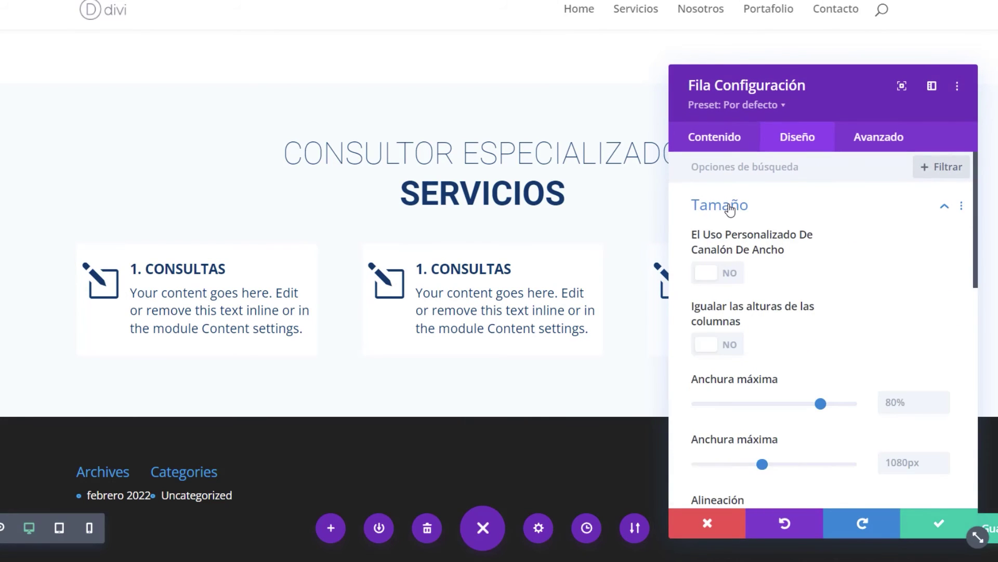
left_click(713, 274)
left_click_drag(822, 78, 863, 45)
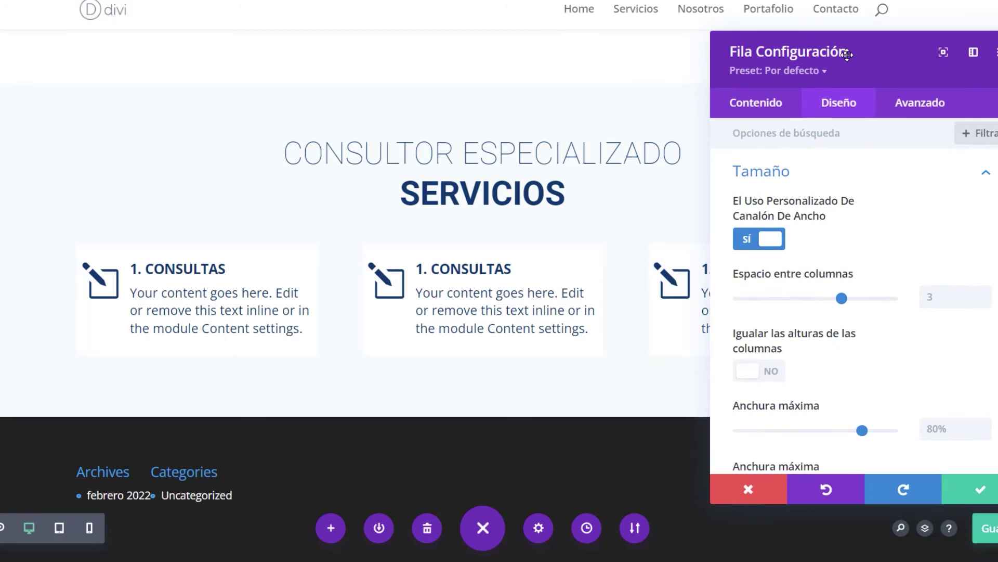
left_click_drag(841, 301, 744, 307)
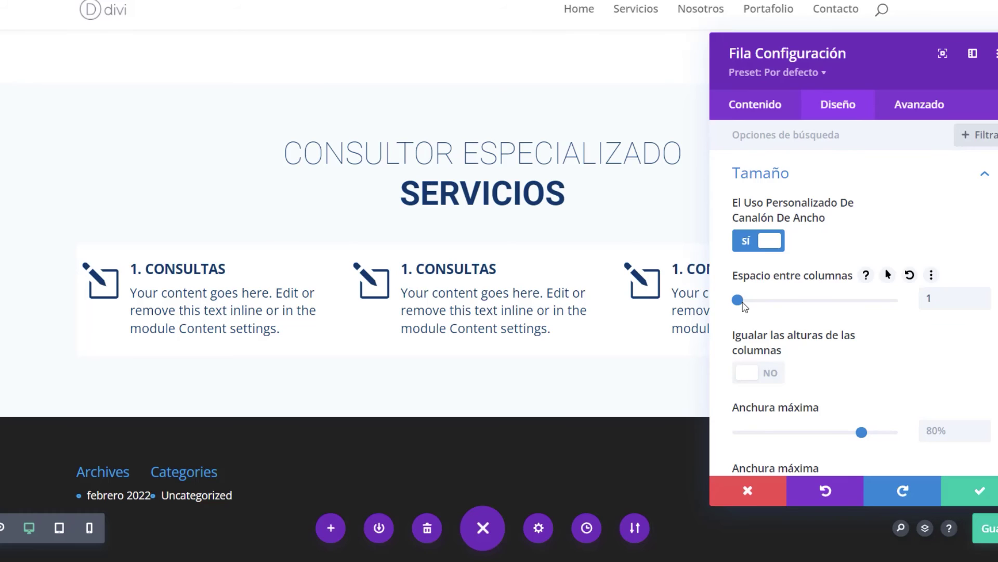
left_click_drag(748, 308, 780, 309)
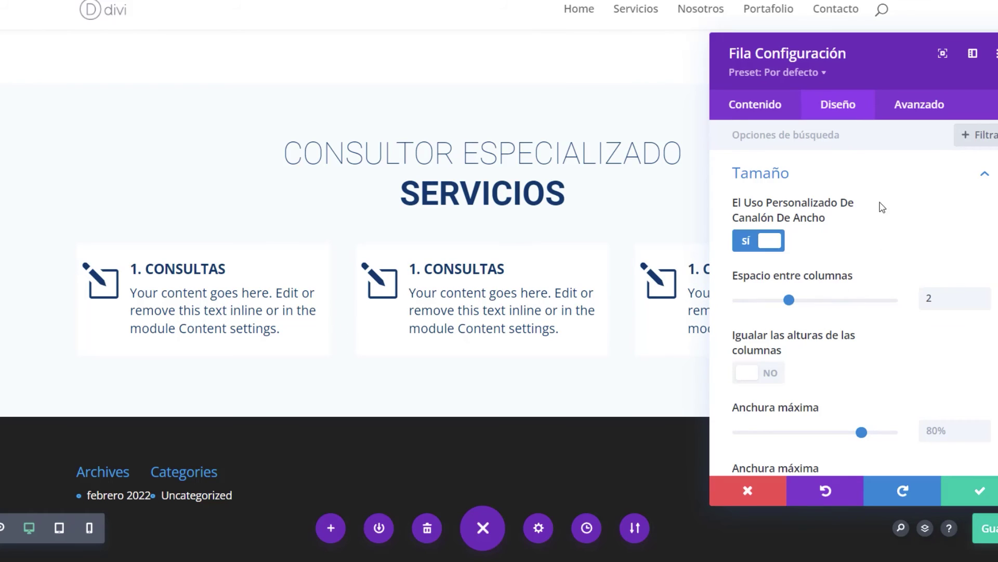
left_click(966, 498)
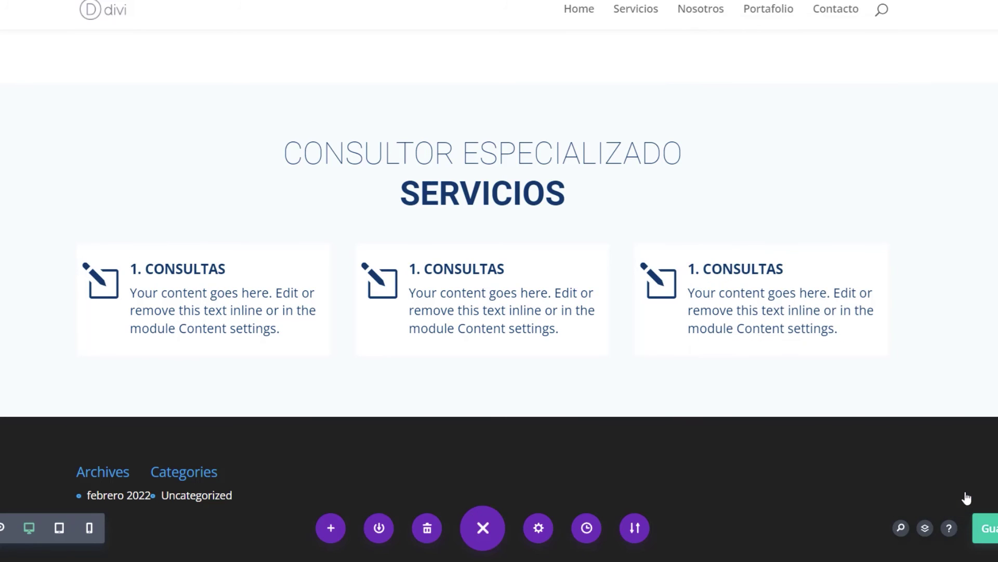
Duplicate the row of three service modules and save the page
scroll(336, 279, "down", 2)
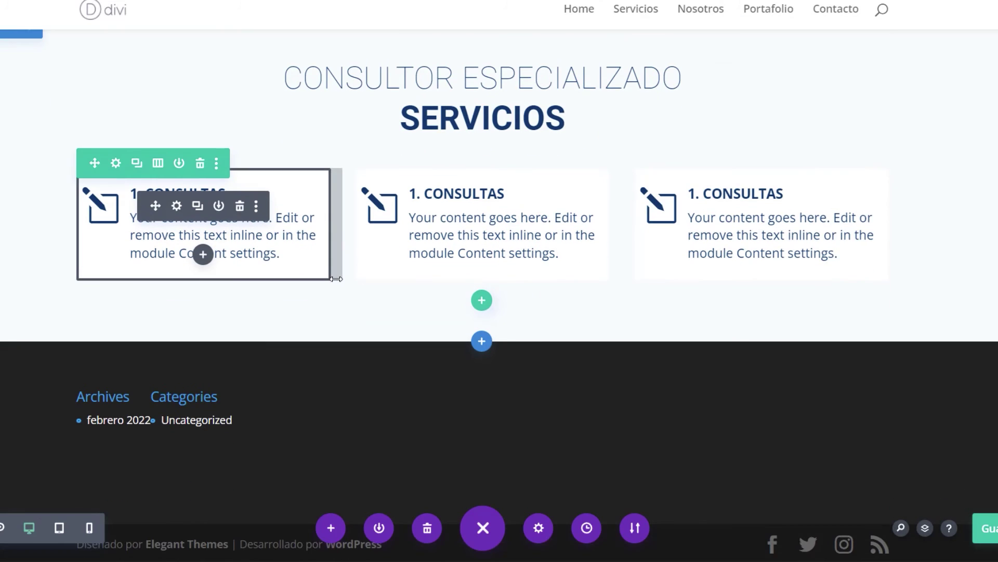
scroll(339, 276, "up", 2)
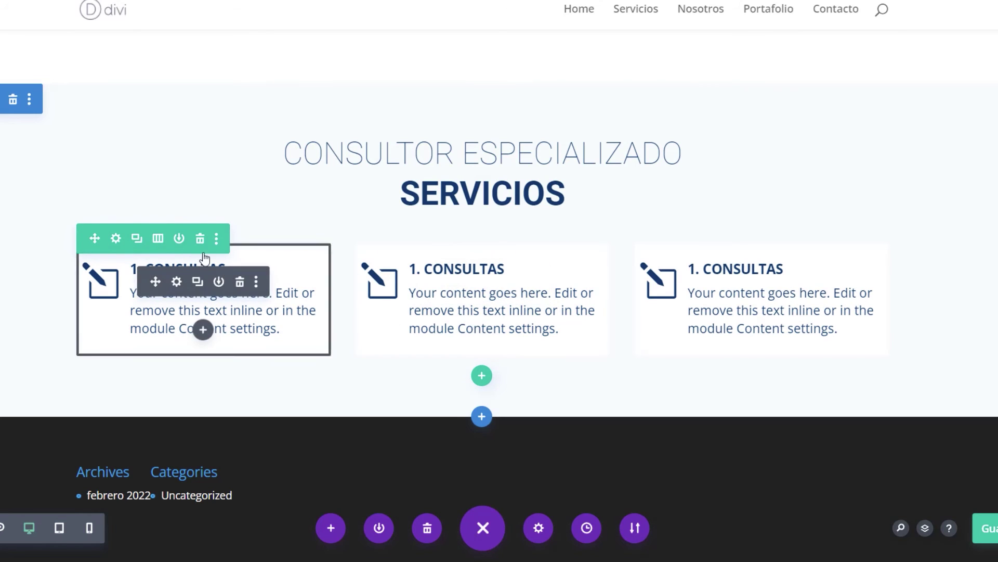
left_click(137, 242)
scroll(392, 324, "down", 2)
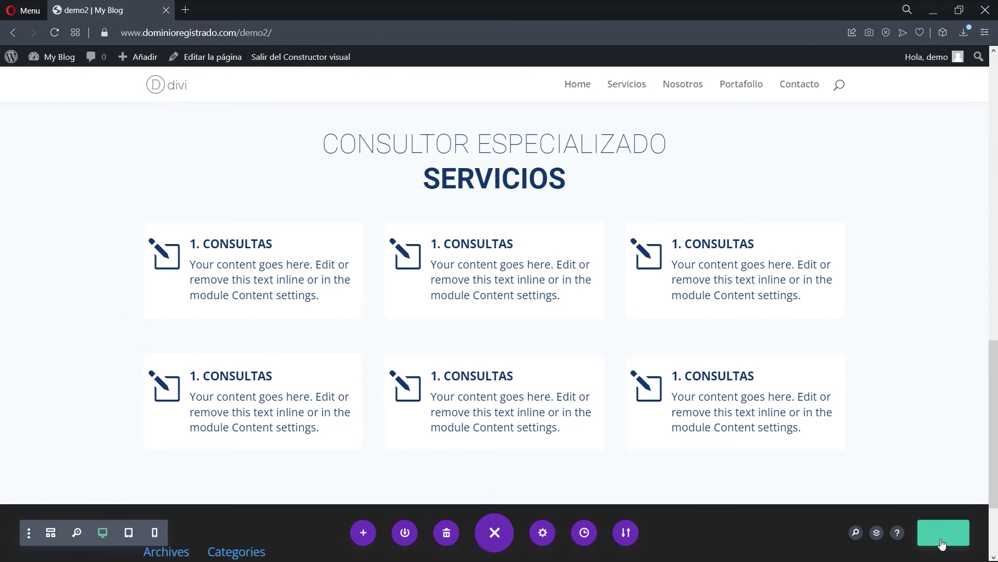
left_click_drag(996, 355, 984, 383)
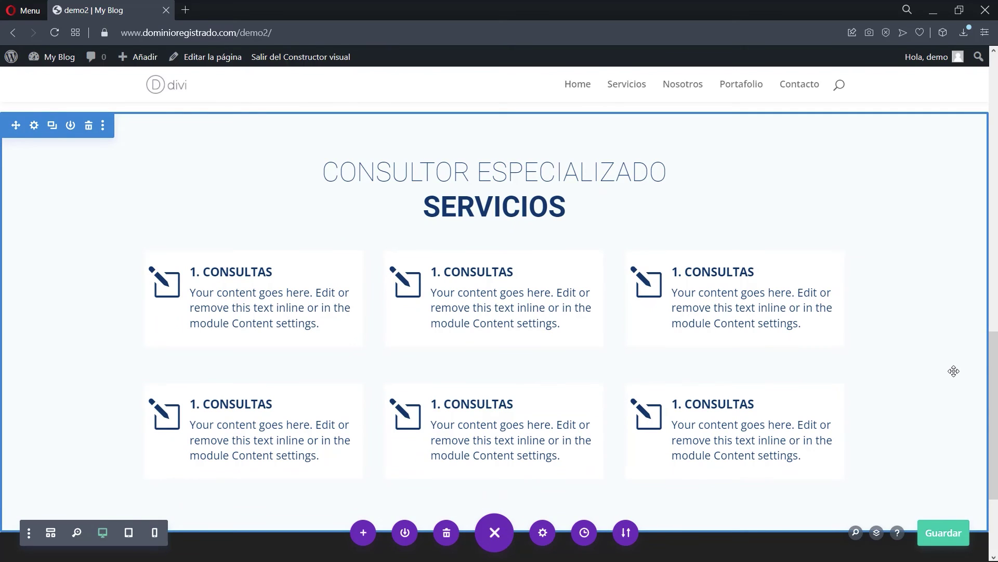
scroll(988, 347, "down", 1)
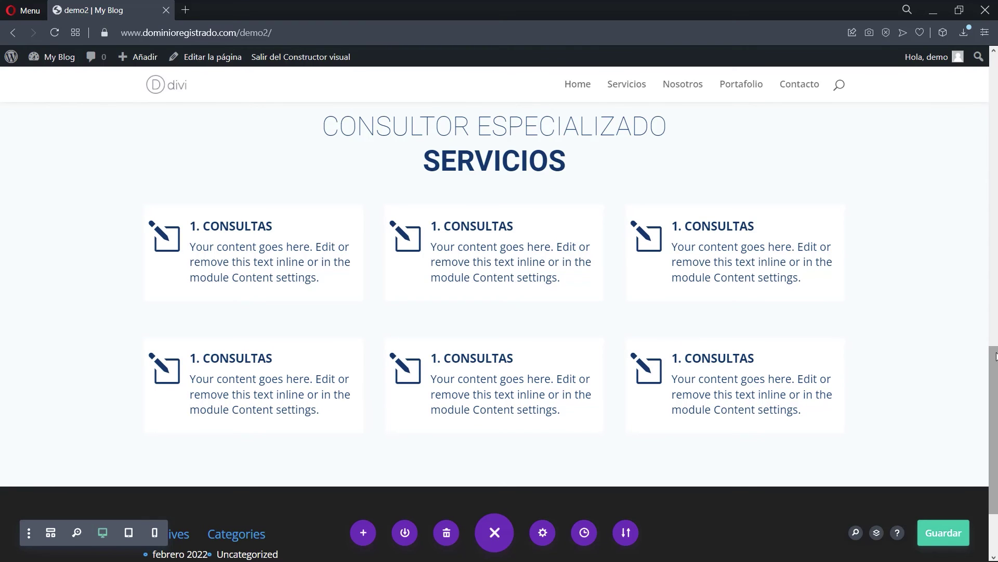
Add a regular section below the services section and give it a row with two equal columns
left_click_drag(995, 356, 987, 327)
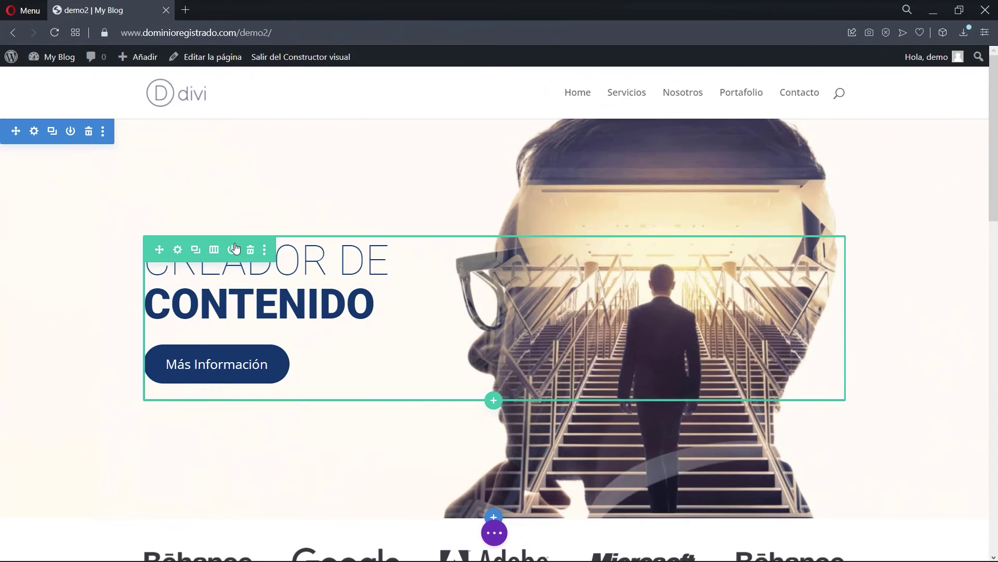
scroll(105, 305, "down", 10)
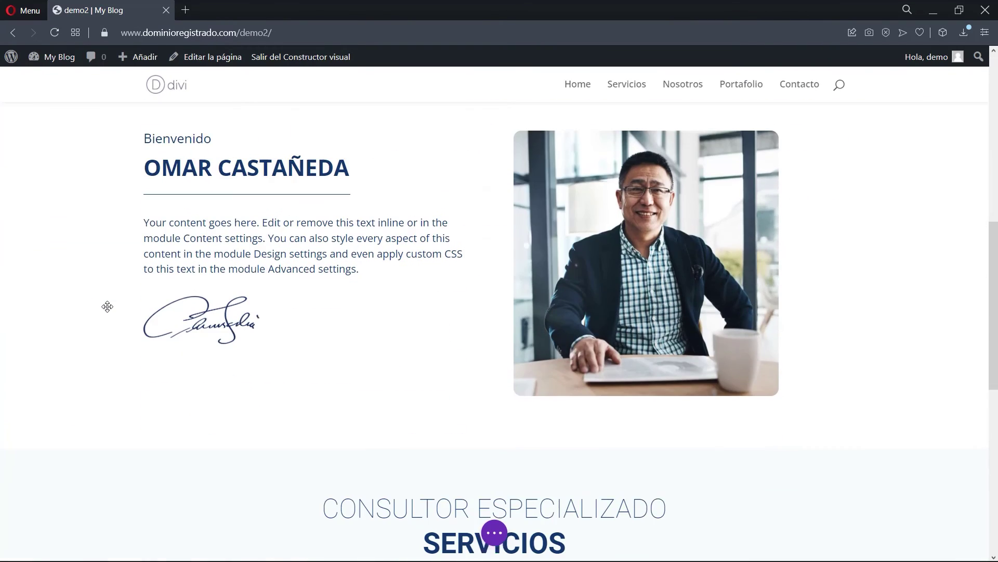
scroll(106, 305, "down", 10)
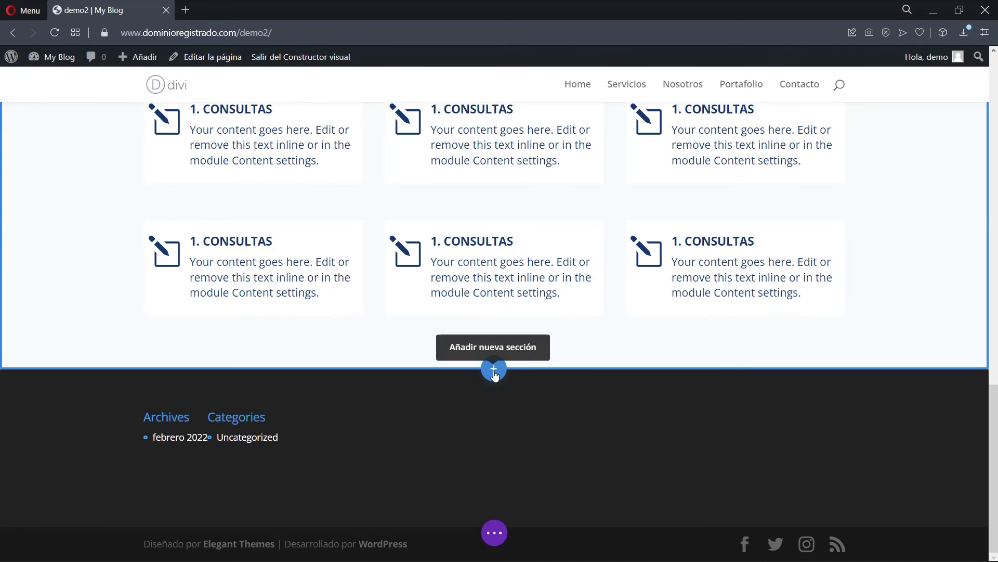
scroll(494, 375, "up", 15)
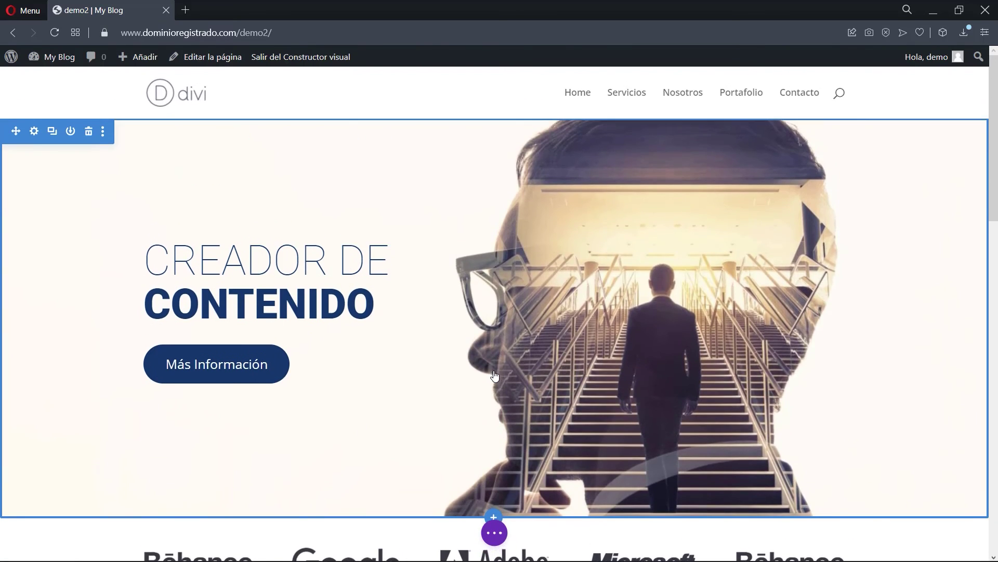
scroll(495, 376, "down", 15)
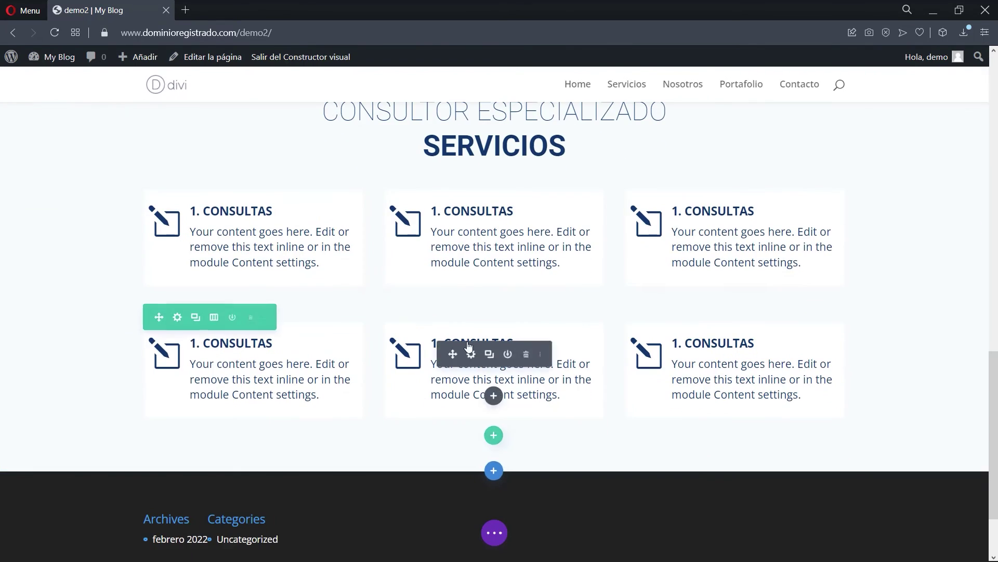
left_click(495, 471)
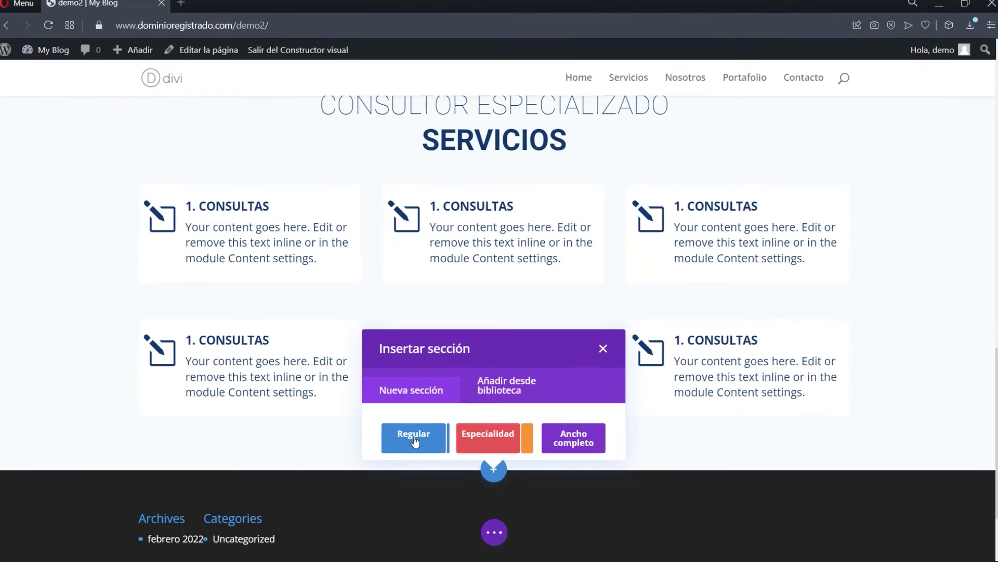
left_click(414, 440)
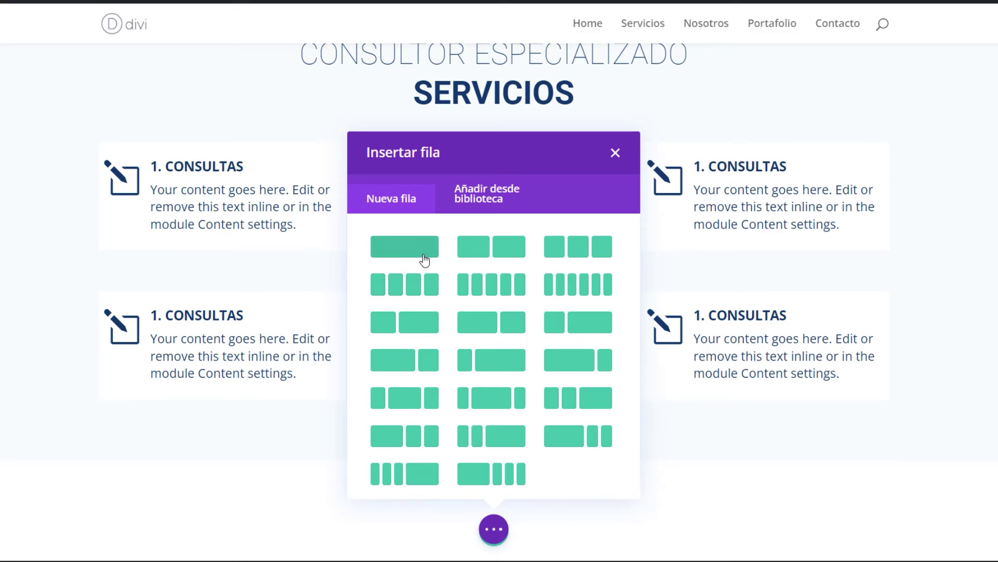
left_click(493, 255)
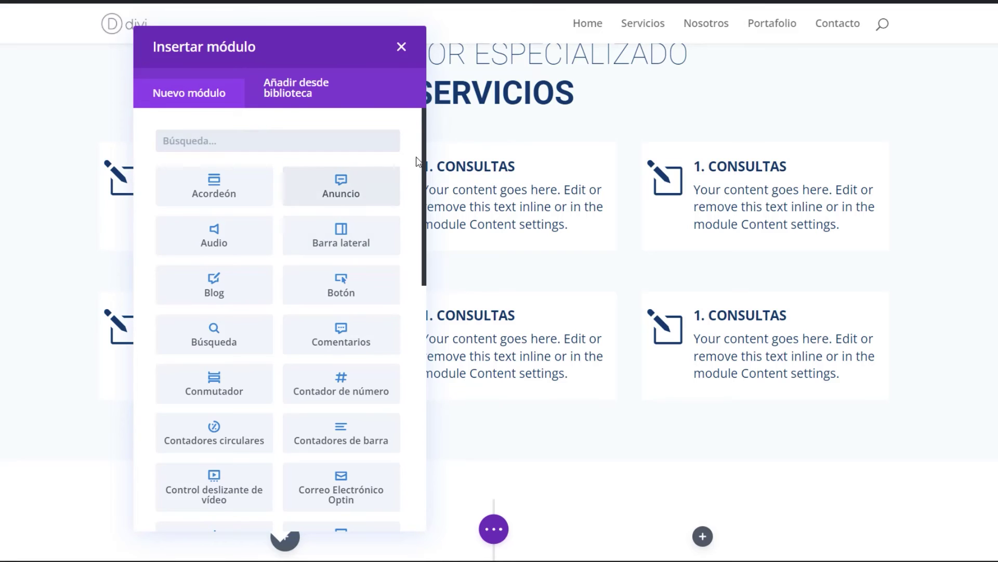
Browse the modules available for the new row's first column, then review the page's existing sections
left_click_drag(423, 150, 388, 161)
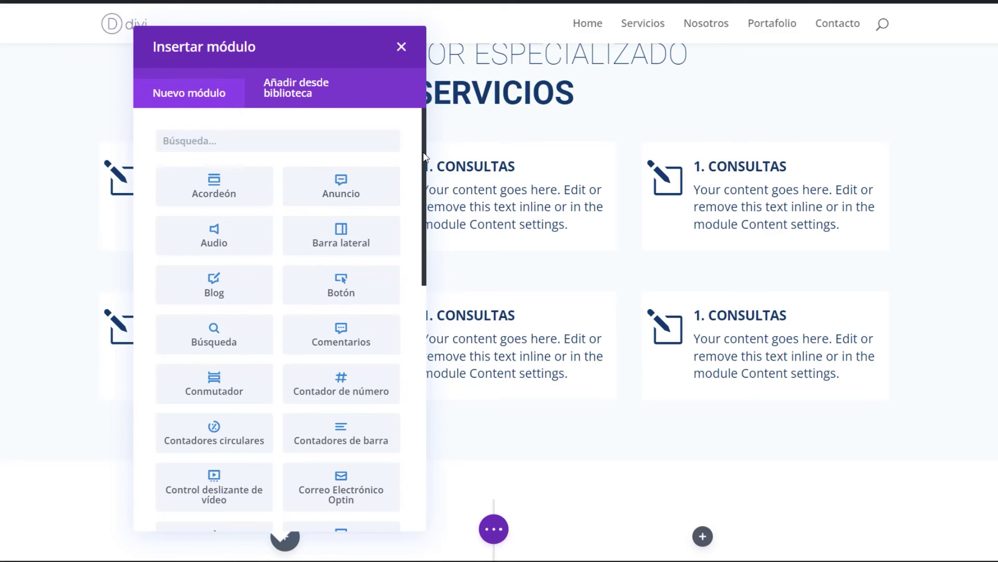
scroll(420, 166, "down", 2)
left_click_drag(421, 163, 410, 374)
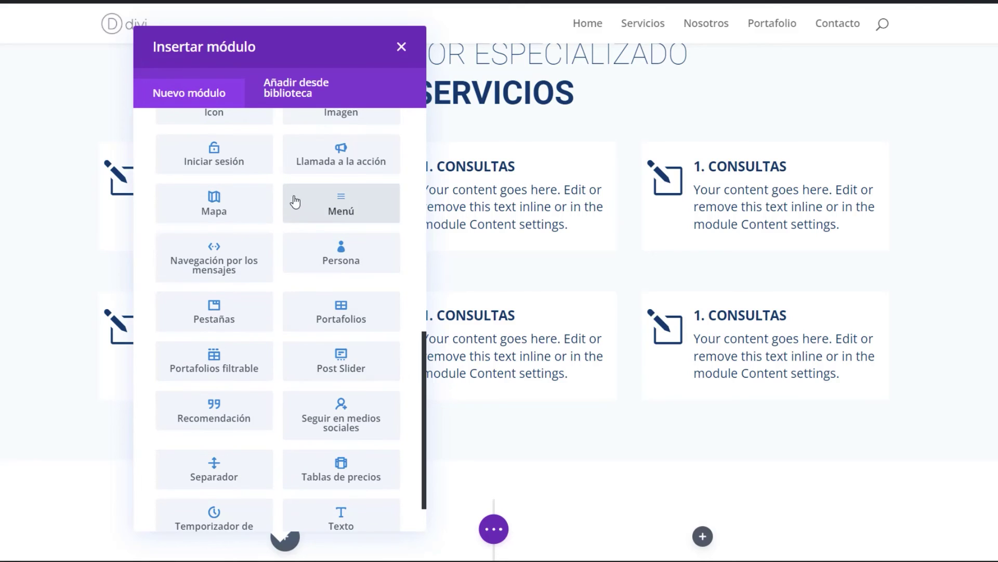
left_click_drag(422, 351, 423, 256)
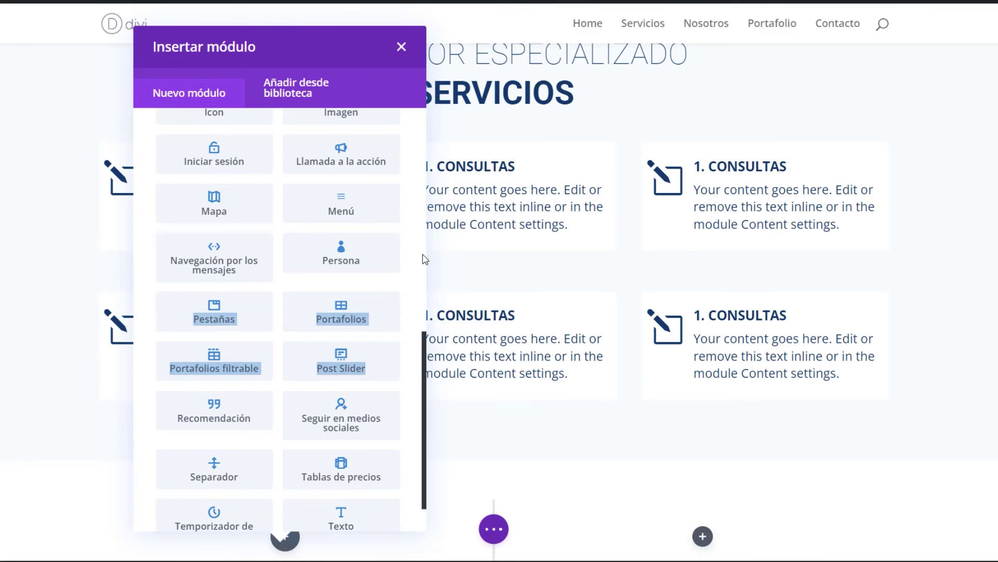
left_click(413, 291)
left_click_drag(425, 348, 424, 127)
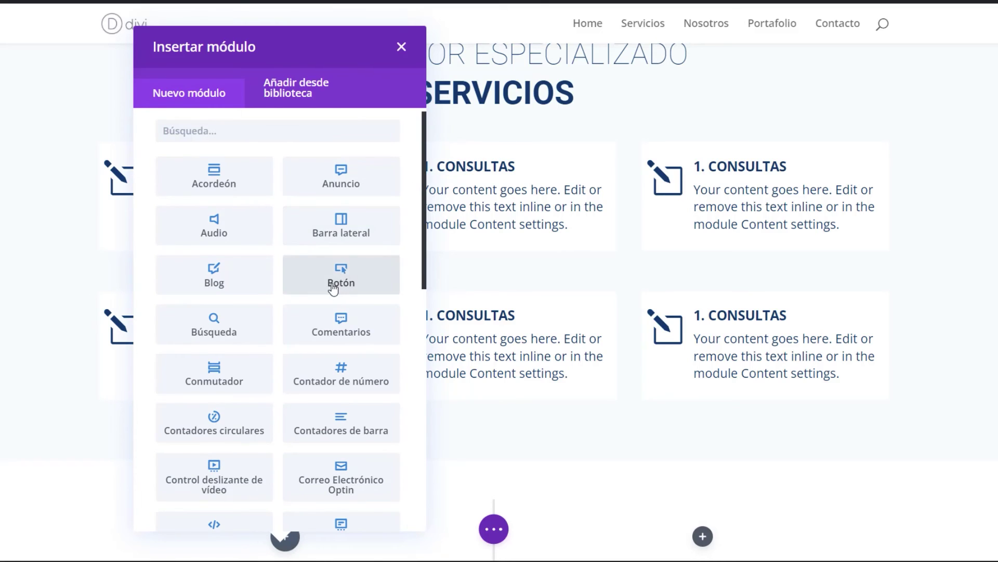
scroll(601, 274, "up", 15)
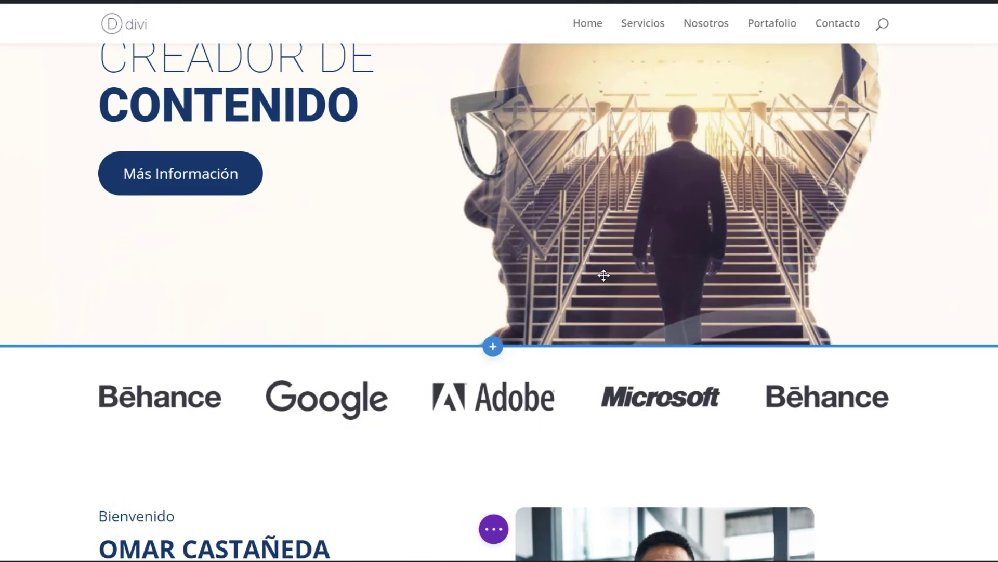
scroll(604, 275, "down", 3)
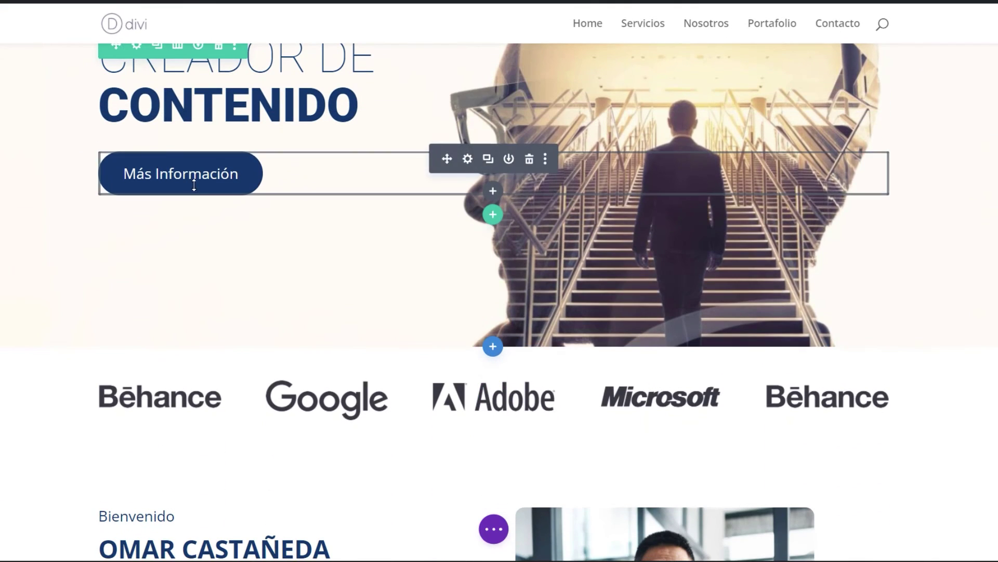
scroll(406, 296, "down", 20)
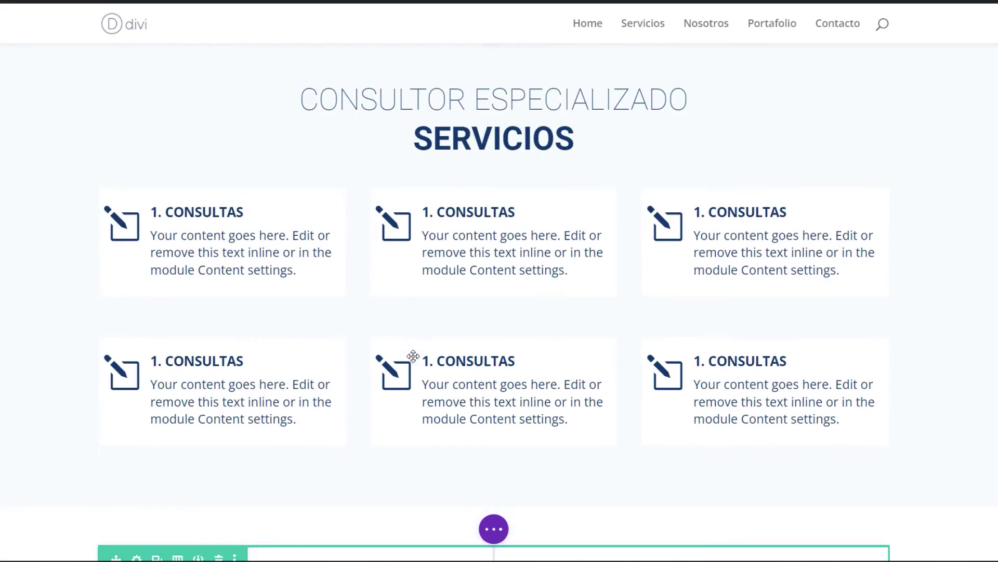
scroll(413, 356, "up", 1)
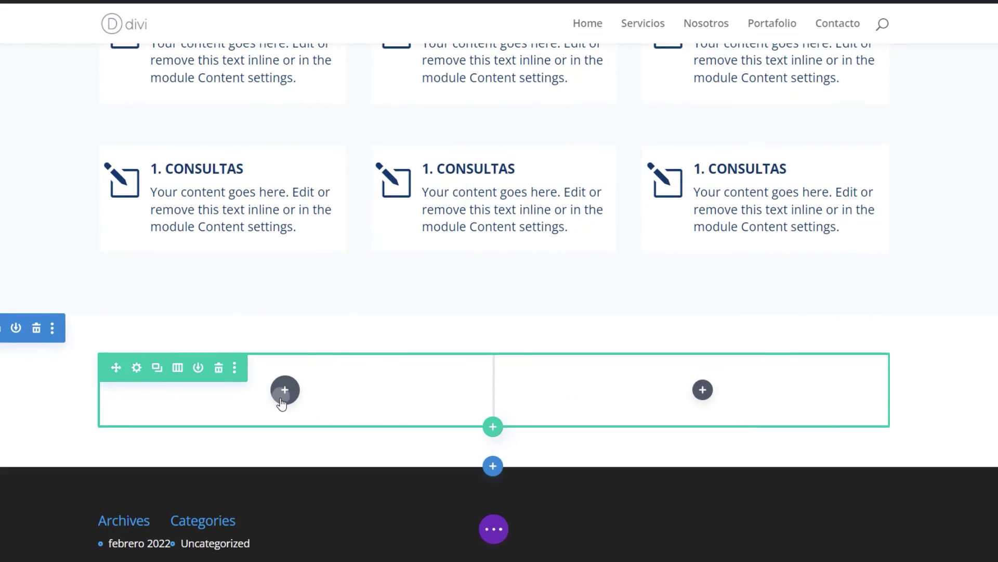
Insert a Vídeo module in the first column of the new two-column row
left_click(285, 390)
scroll(430, 165, "down", 2)
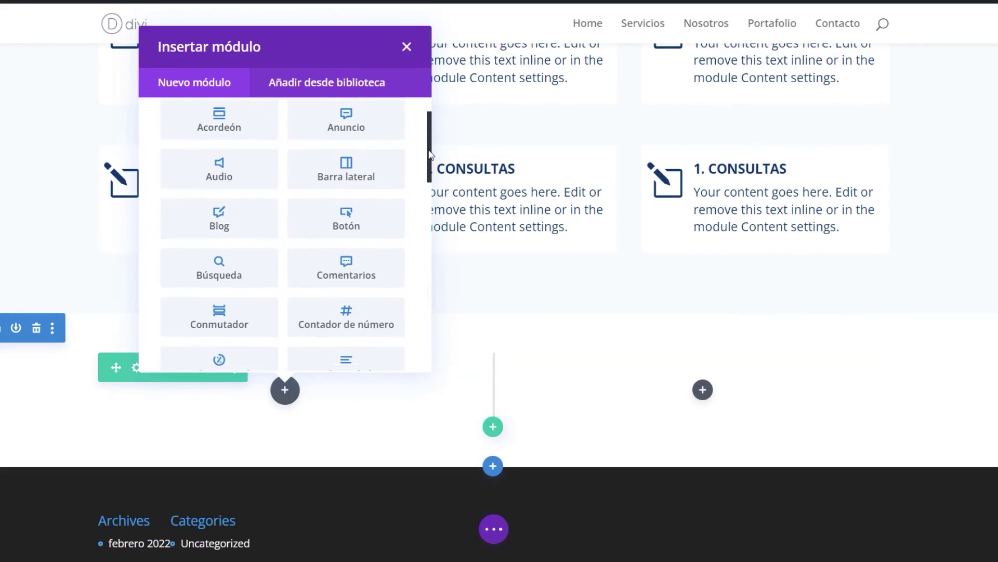
scroll(429, 165, "down", 2)
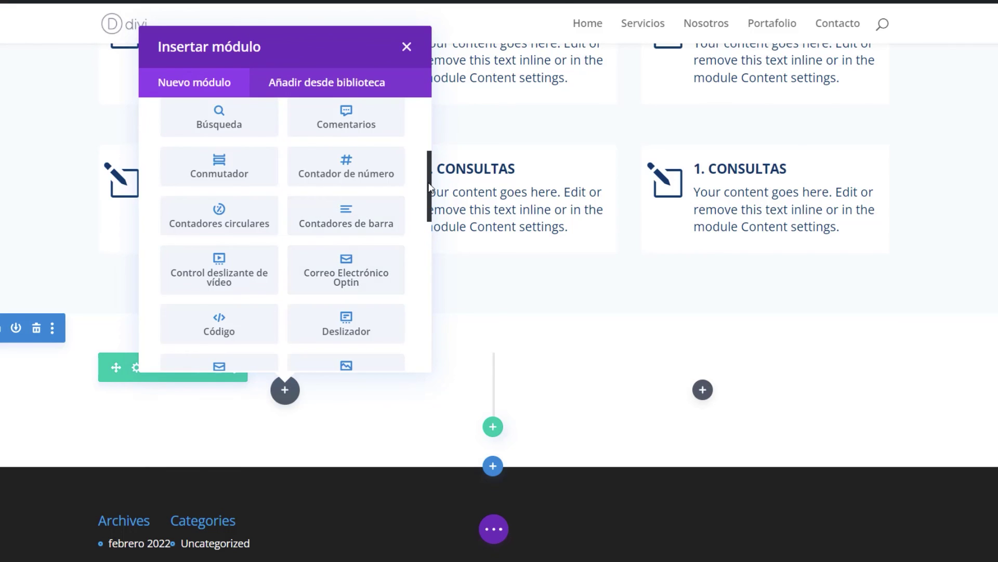
scroll(265, 214, "down", 2)
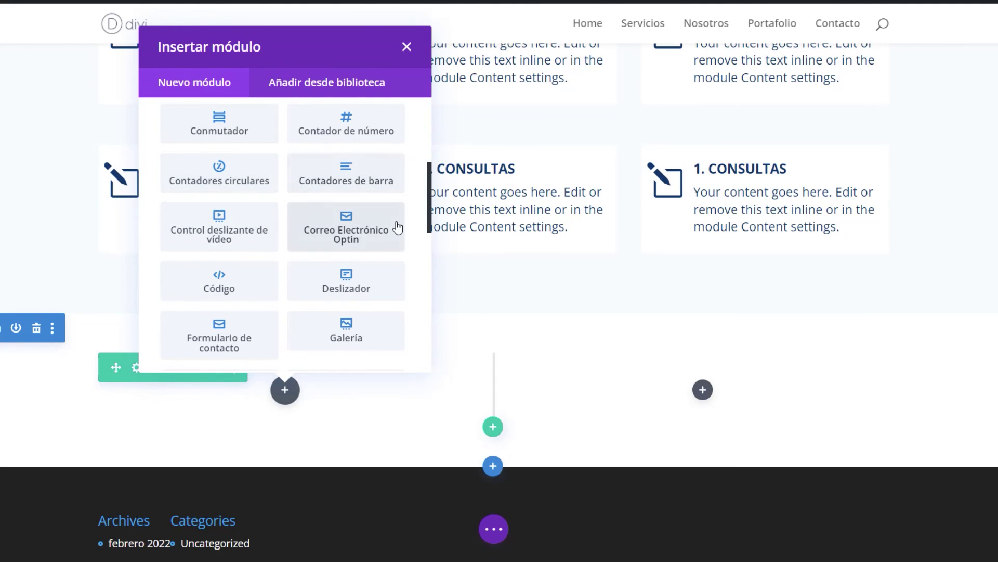
left_click_drag(429, 183, 429, 187)
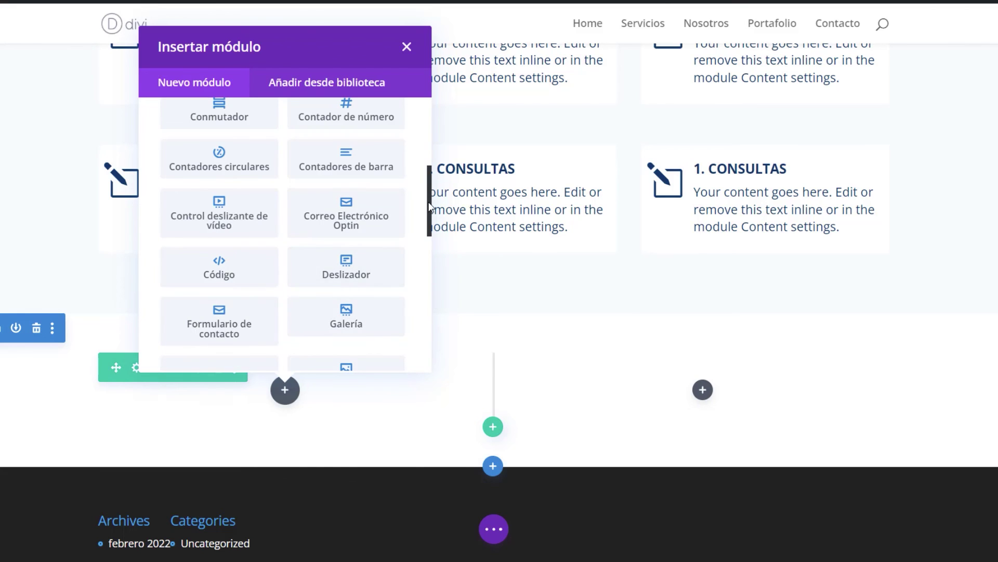
scroll(364, 229, "down", 2)
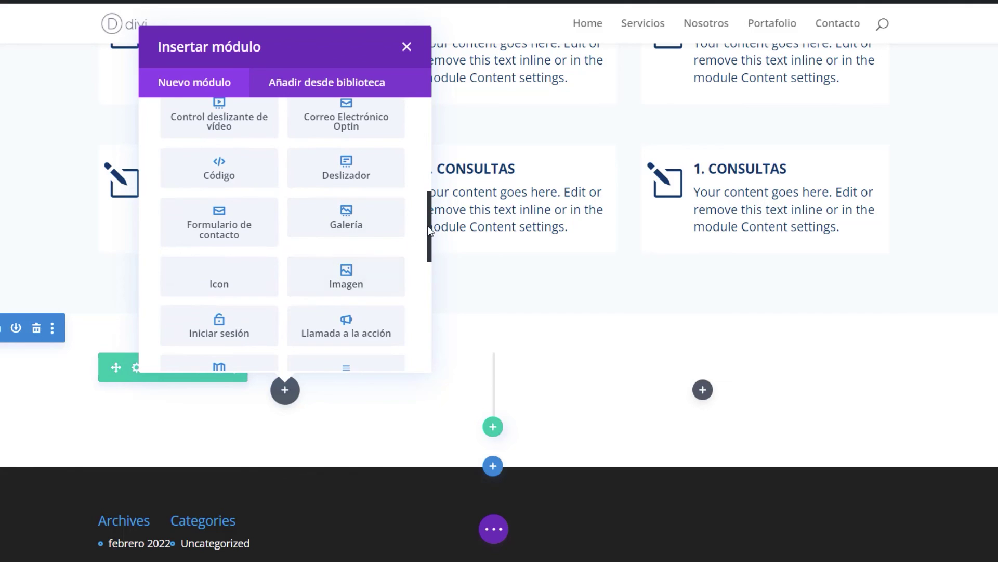
left_click_drag(430, 228, 430, 253)
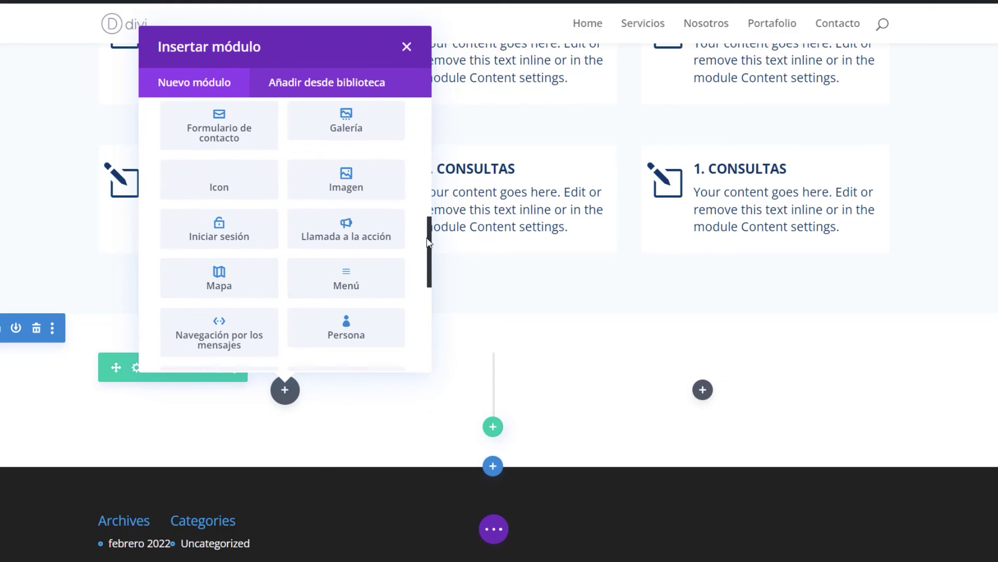
left_click_drag(428, 242, 424, 291)
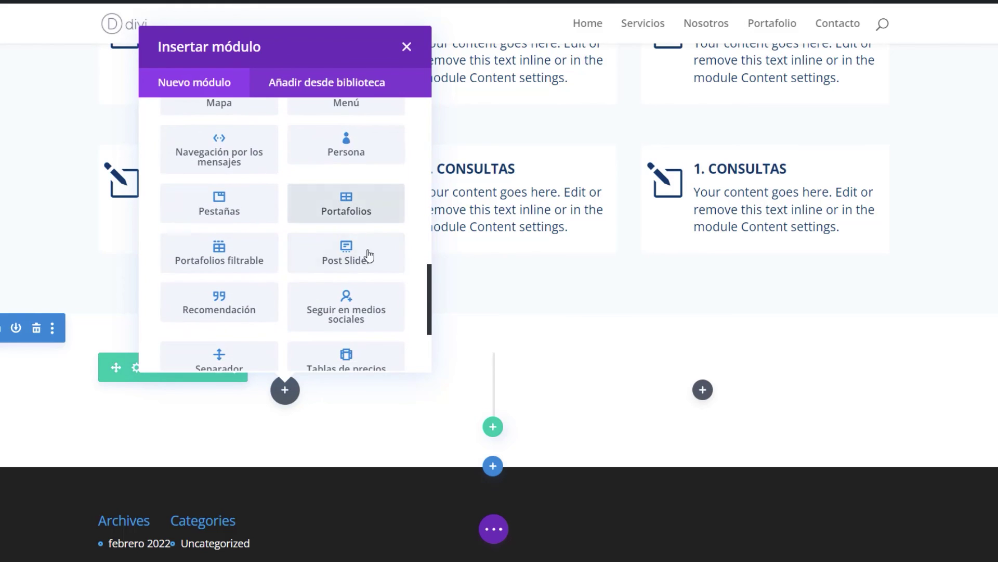
left_click_drag(429, 276, 431, 312)
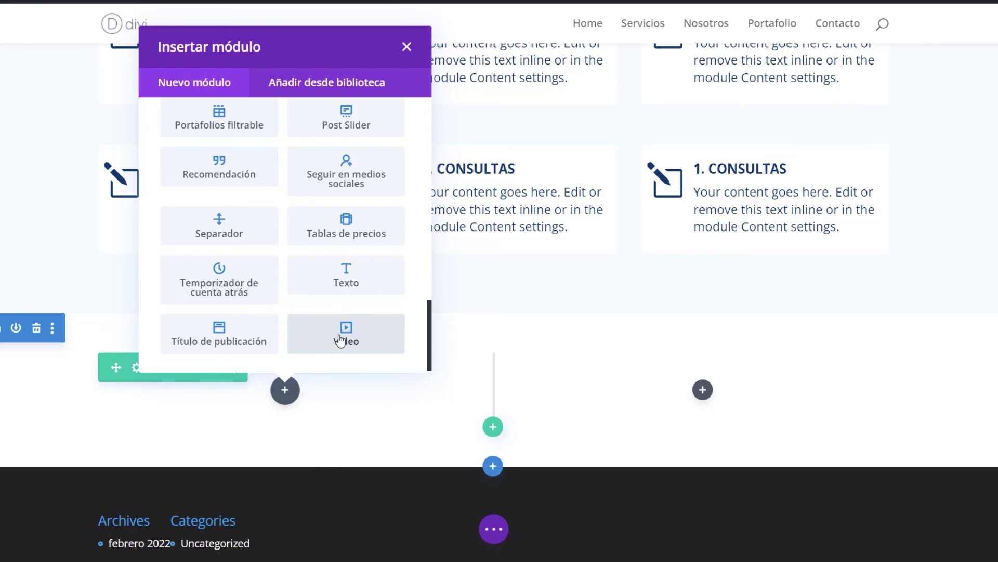
left_click(340, 339)
scroll(441, 279, "down", 2)
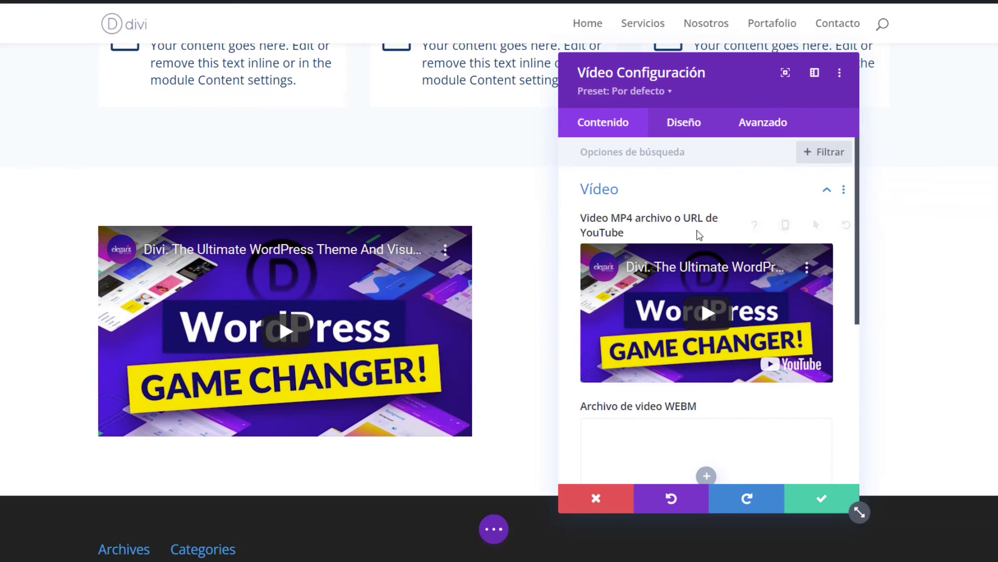
Examine the media library, file upload and URL options for the module's MP4 video, then close the file chooser
left_click(667, 289)
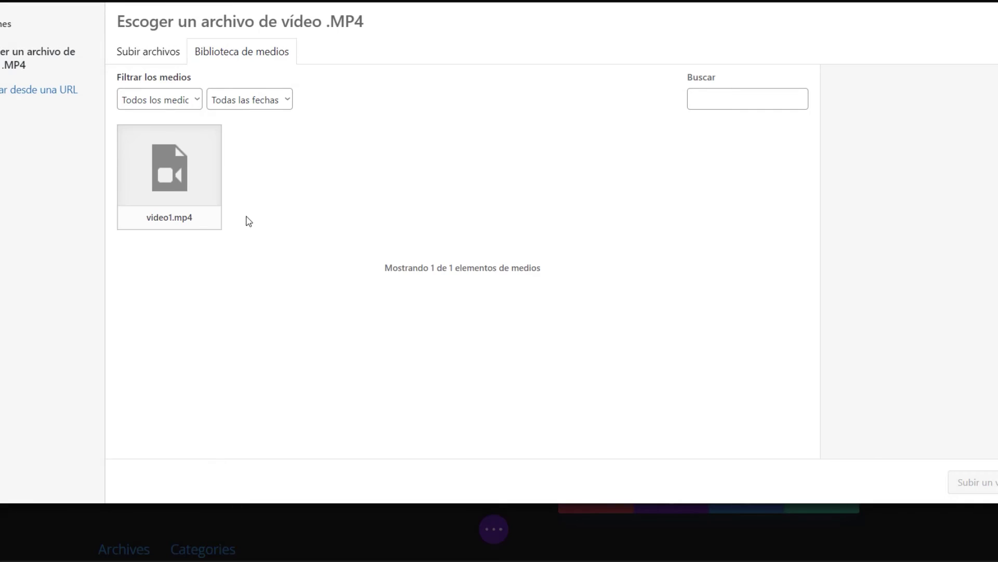
left_click(146, 58)
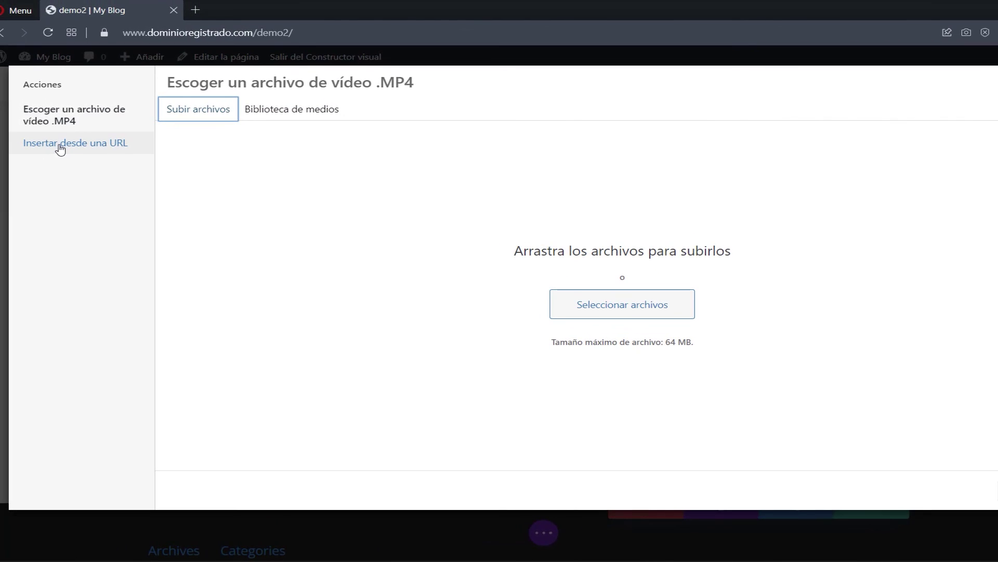
left_click(60, 148)
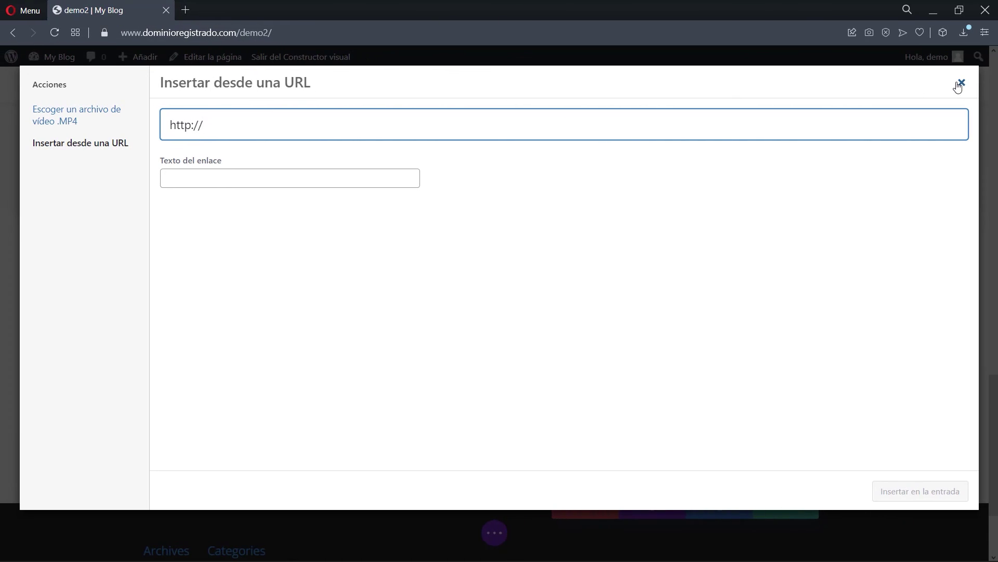
left_click(961, 84)
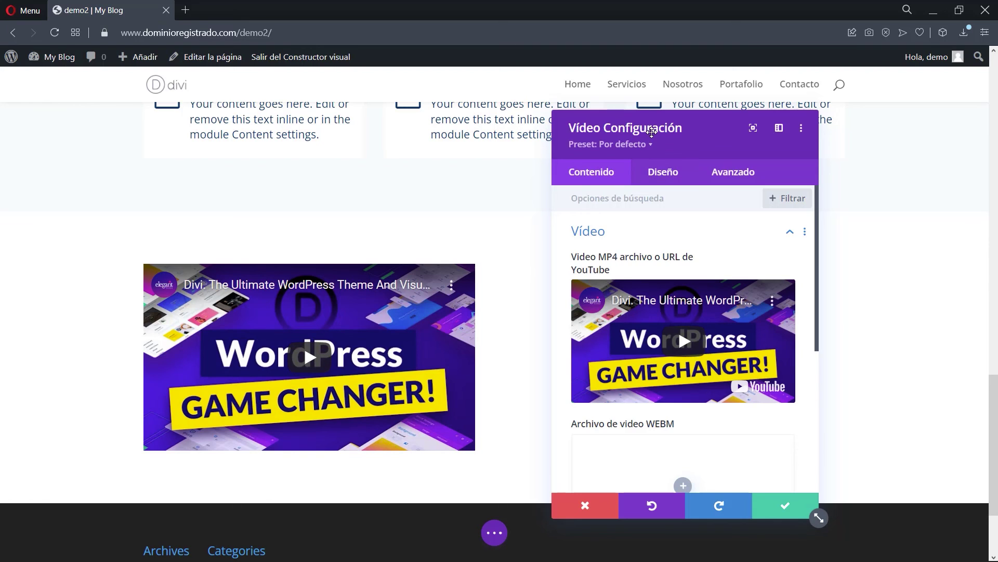
Move the Vídeo module's settings dialog clear of the second column and review its content and design option groups
left_click_drag(651, 132, 727, 118)
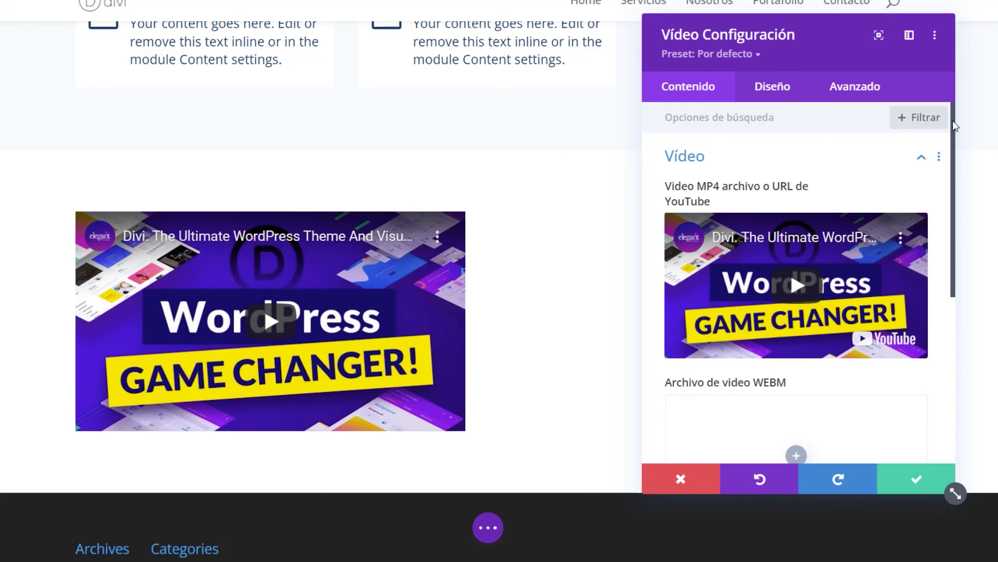
mouse_move(955, 127)
left_mouse_down()
mouse_move(952, 248)
mouse_move(949, 126)
left_mouse_up()
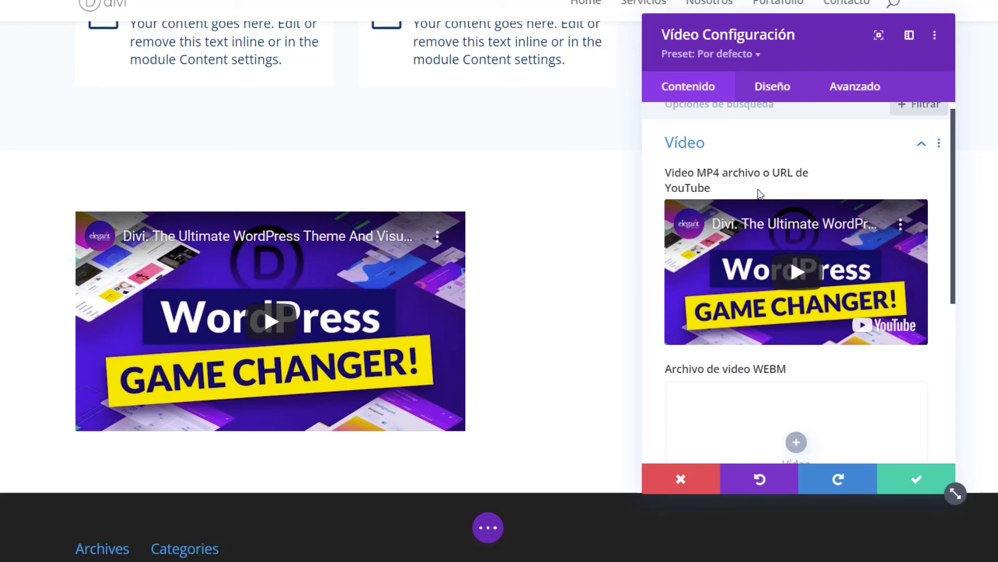
scroll(761, 224, "down", 5)
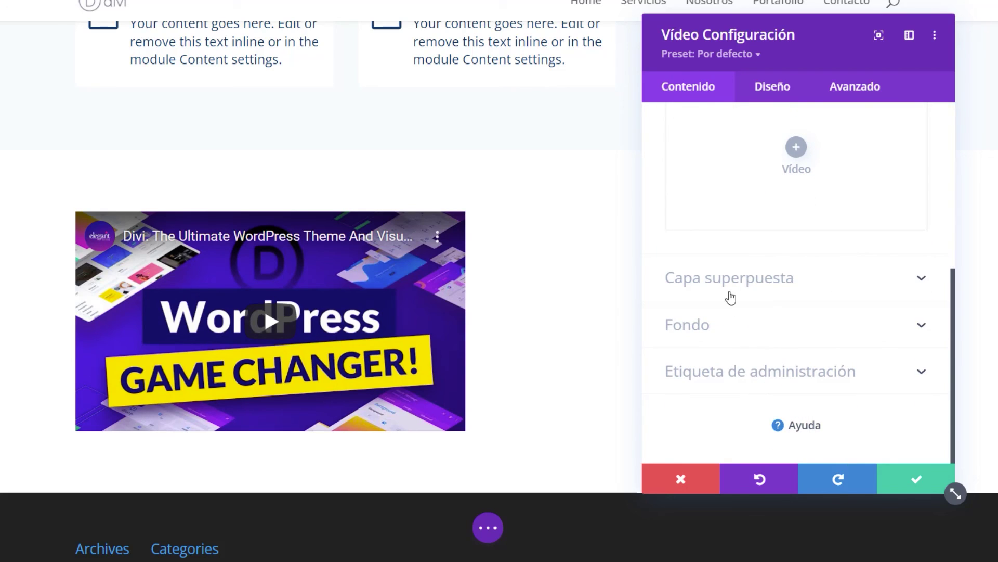
scroll(731, 299, "up", 4)
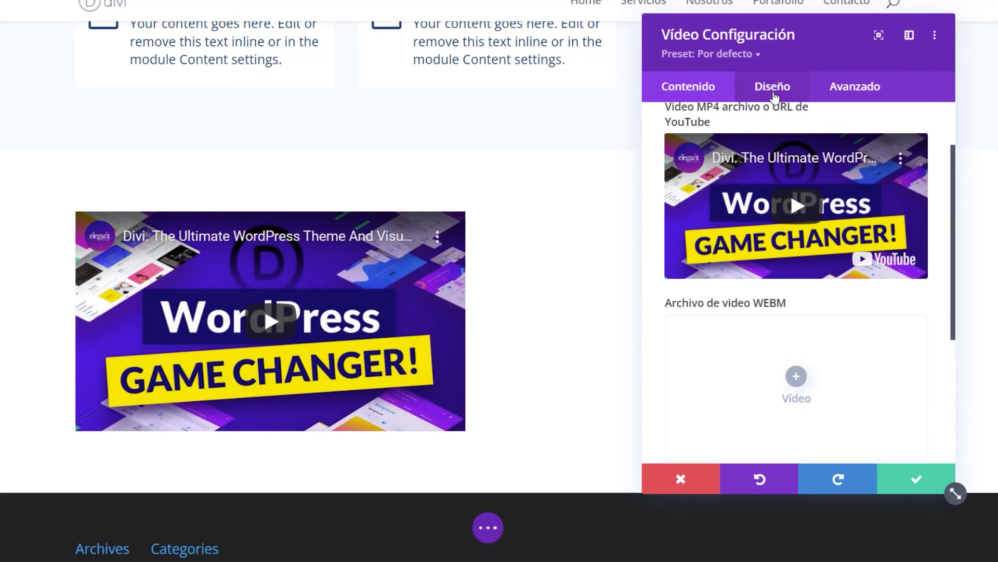
left_click(773, 91)
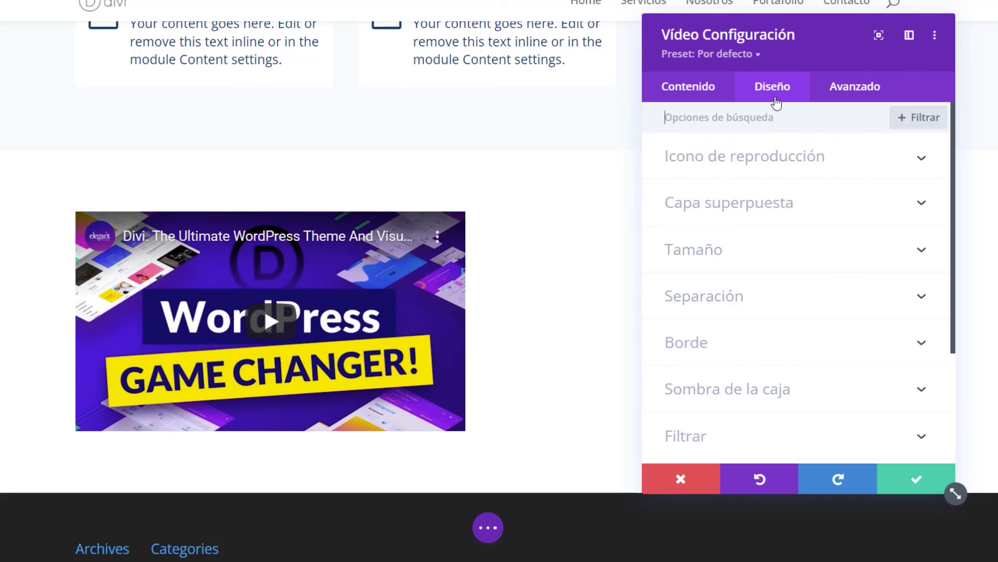
scroll(955, 131, "down", 3)
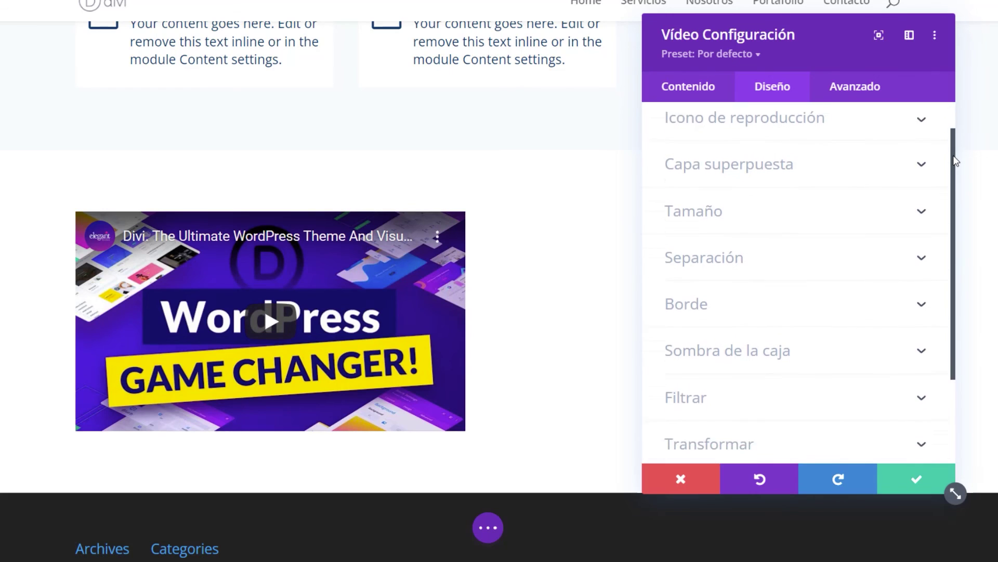
scroll(954, 131, "up", 3)
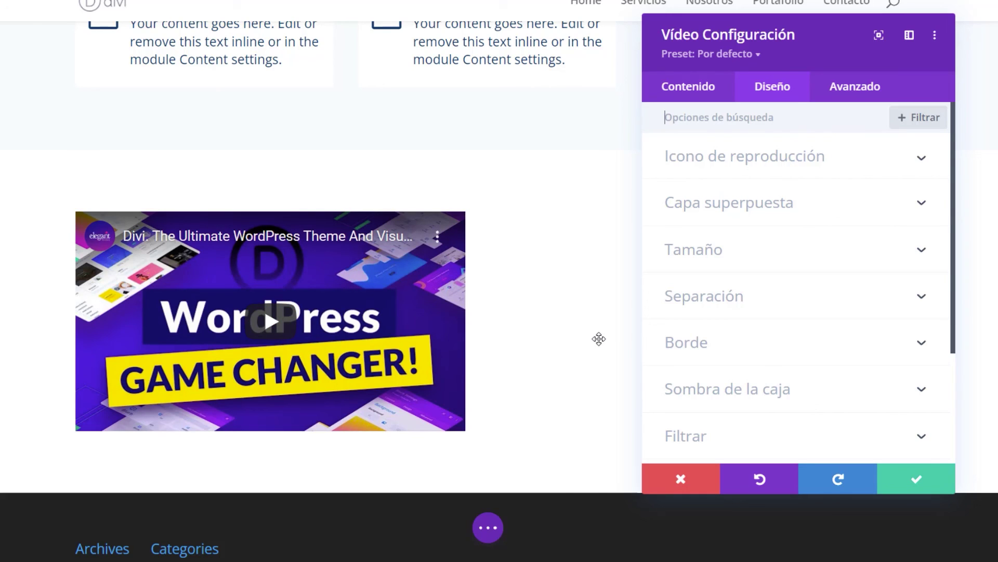
Examine the video's play icon options for colour, icon and custom size, plus the overlay background colour
left_click(722, 157)
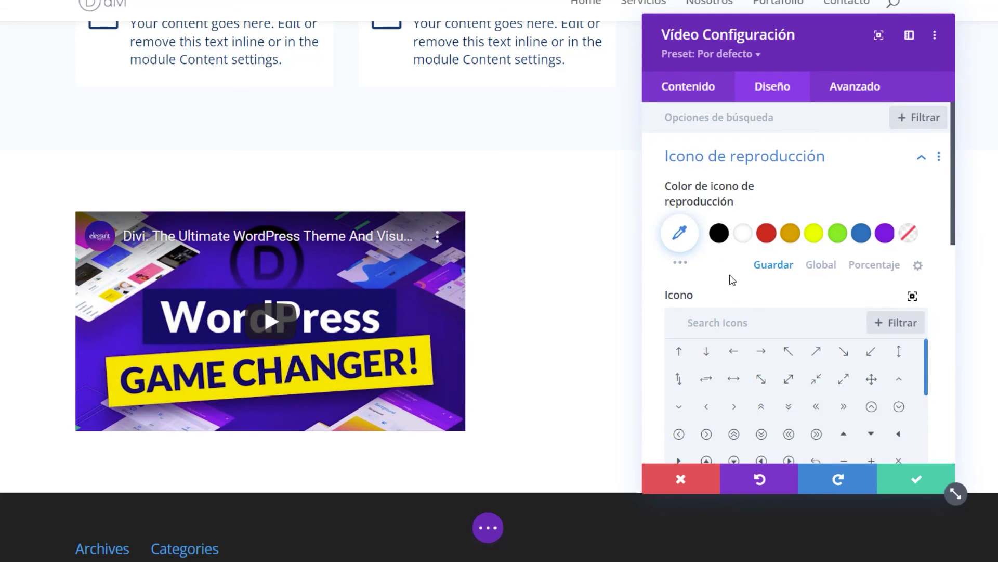
scroll(730, 278, "down", 1)
scroll(731, 279, "up", 1)
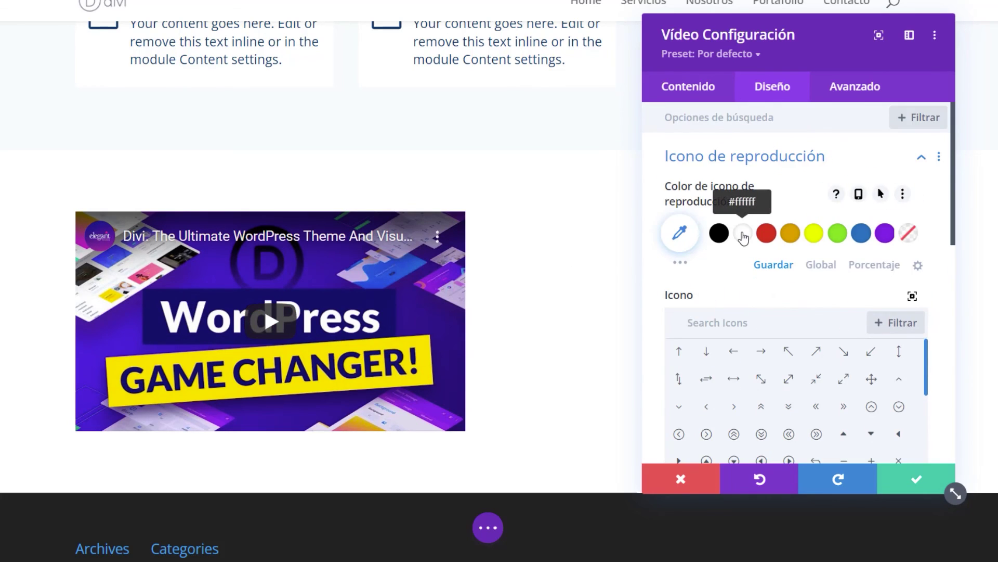
left_click(743, 236)
left_click(719, 233)
scroll(720, 238, "down", 5)
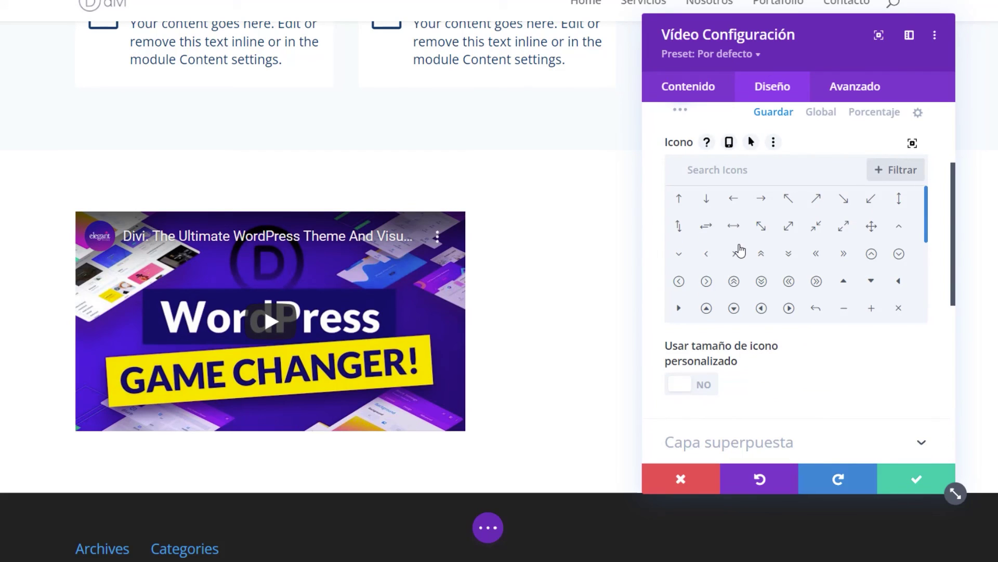
scroll(741, 252, "down", 3)
scroll(705, 376, "down", 3)
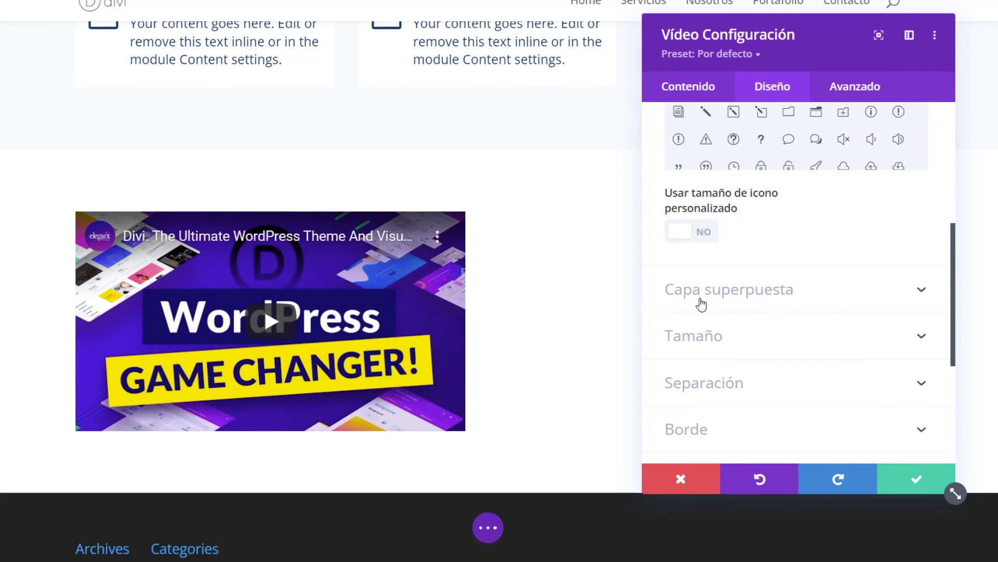
left_click(703, 301)
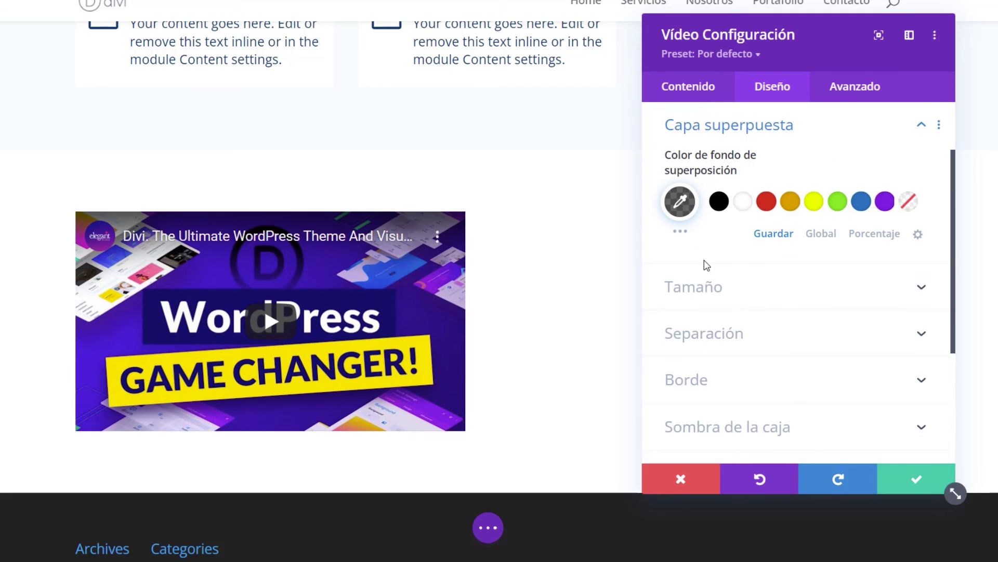
scroll(719, 250, "down", 3)
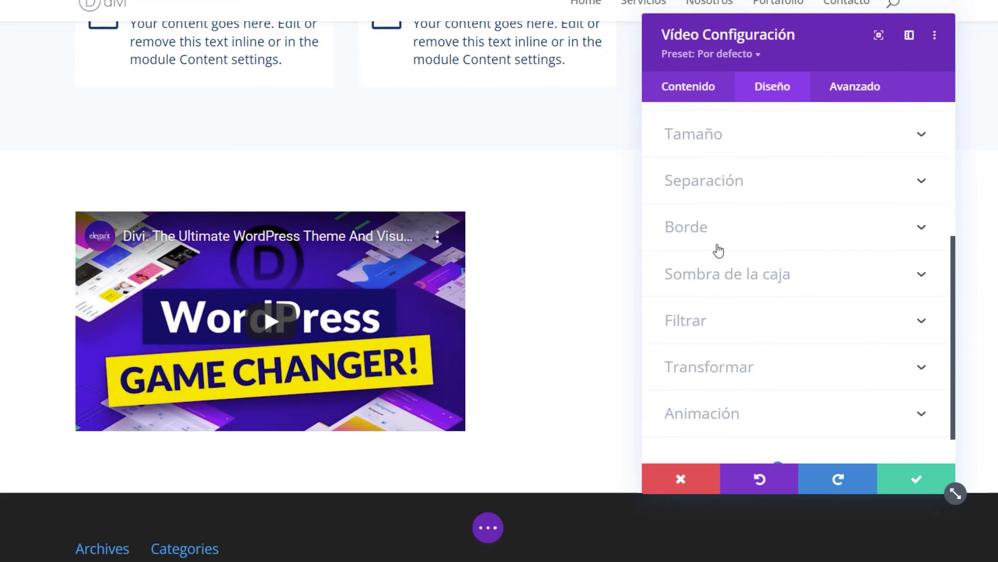
Check the video's overlay image option and remaining design settings, then close the module settings, discarding any changes
left_click(681, 90)
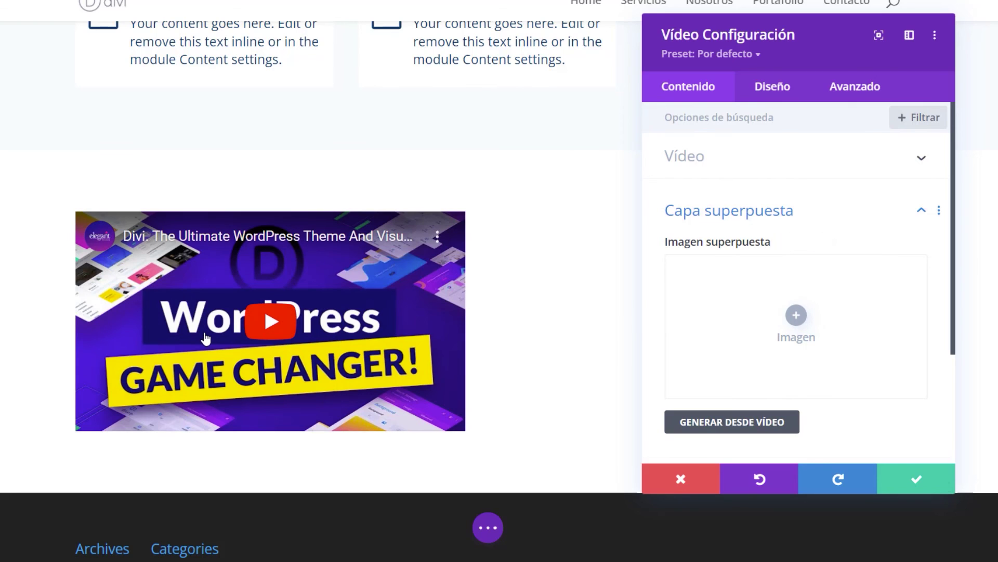
scroll(709, 278, "down", 3)
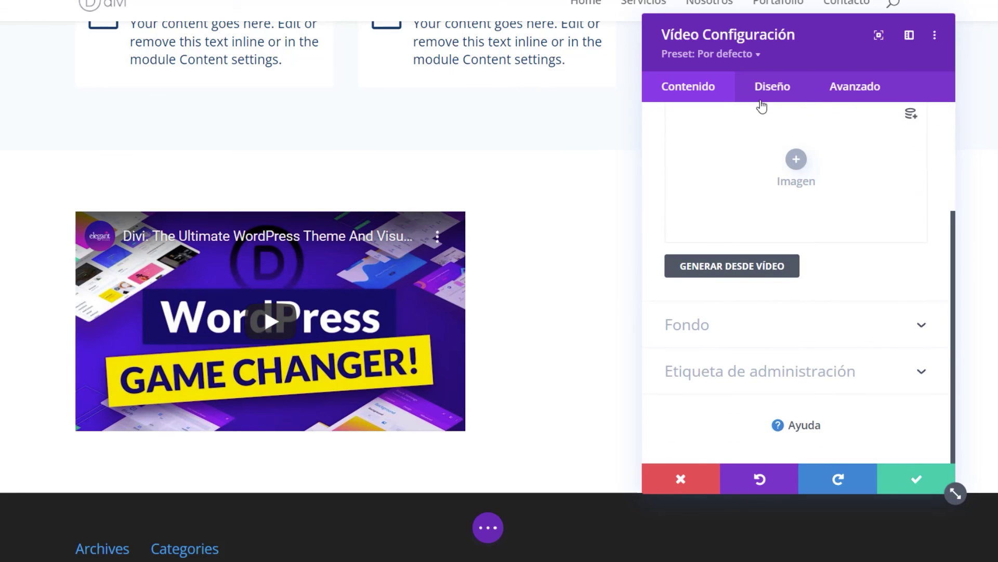
left_click(762, 107)
scroll(769, 276, "down", 5)
scroll(768, 276, "up", 5)
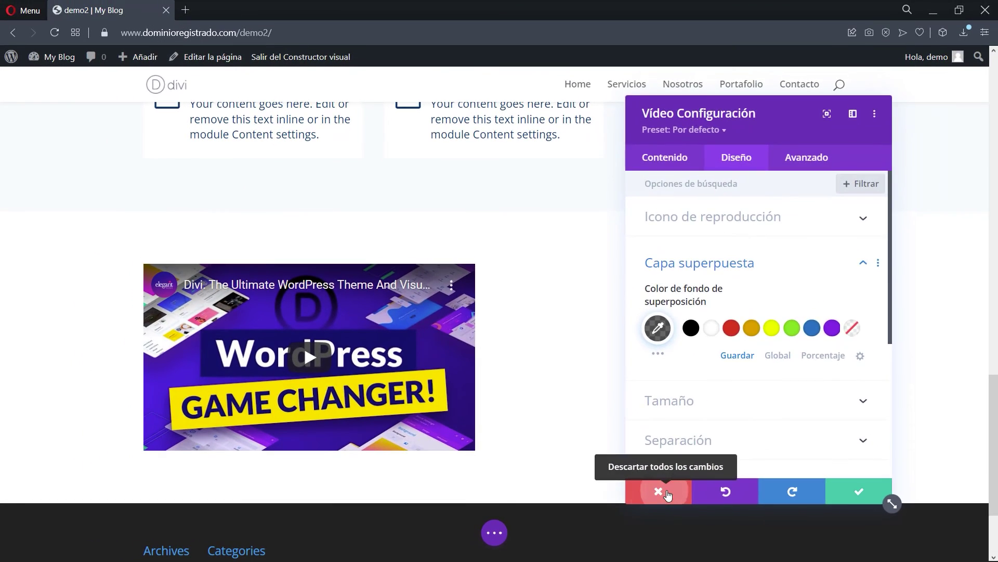
left_click(698, 476)
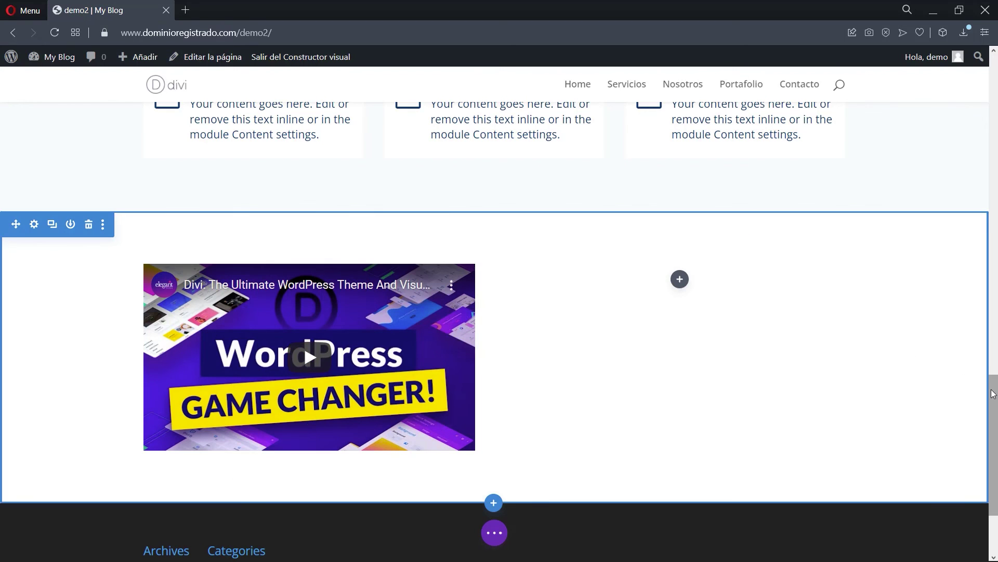
Review the page from the hero, logo and welcome sections down to the new video section
left_click_drag(995, 382, 995, 61)
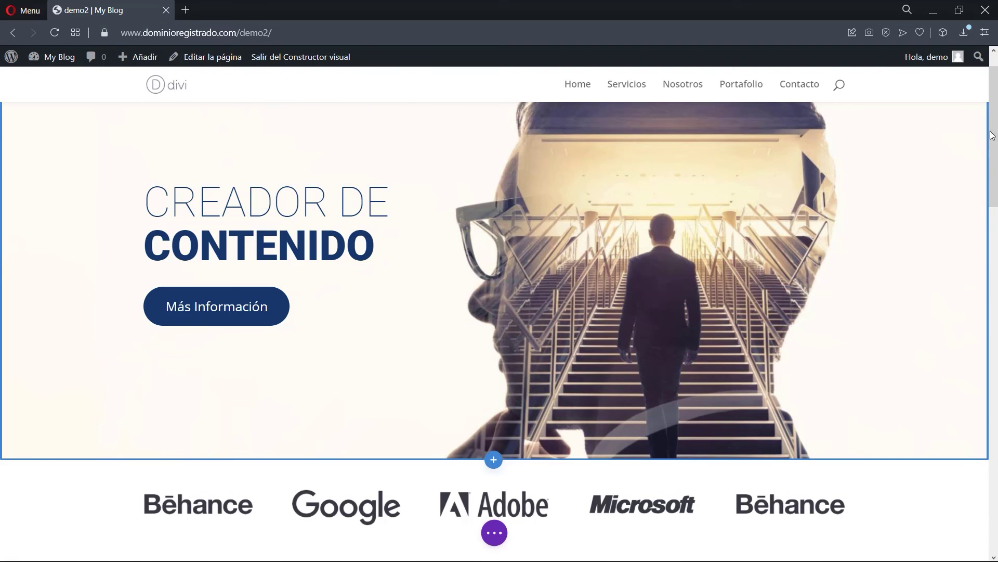
scroll(941, 240, "down", 5)
left_click_drag(995, 202, 995, 428)
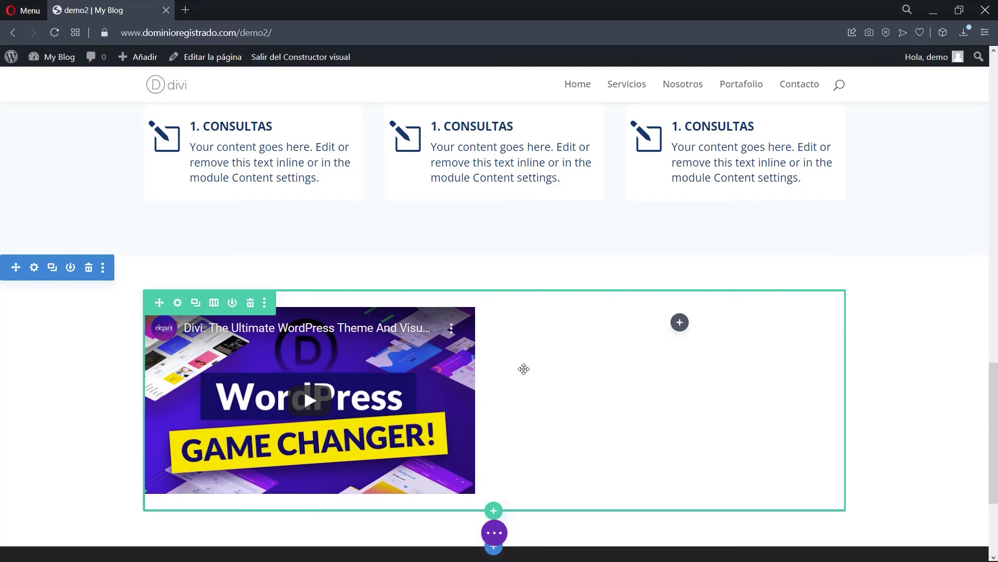
left_click_drag(995, 380, 978, 361)
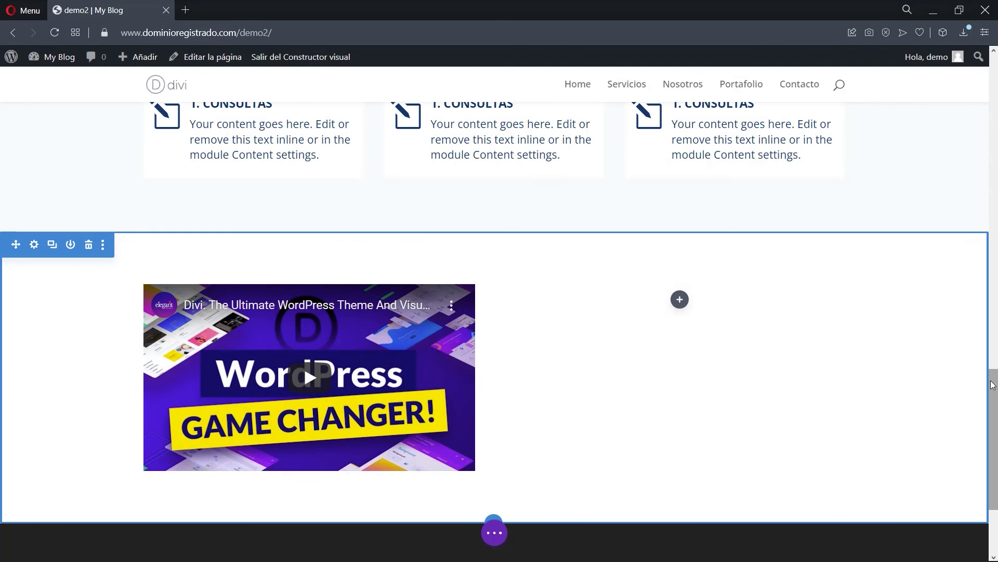
left_click_drag(993, 385, 985, 163)
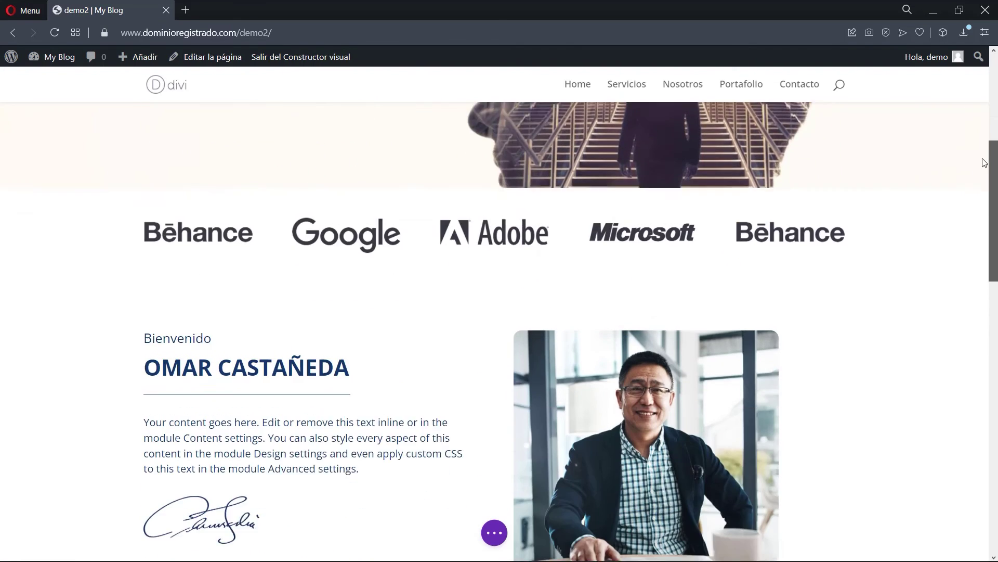
scroll(984, 163, "up", 3)
scroll(976, 173, "down", 5)
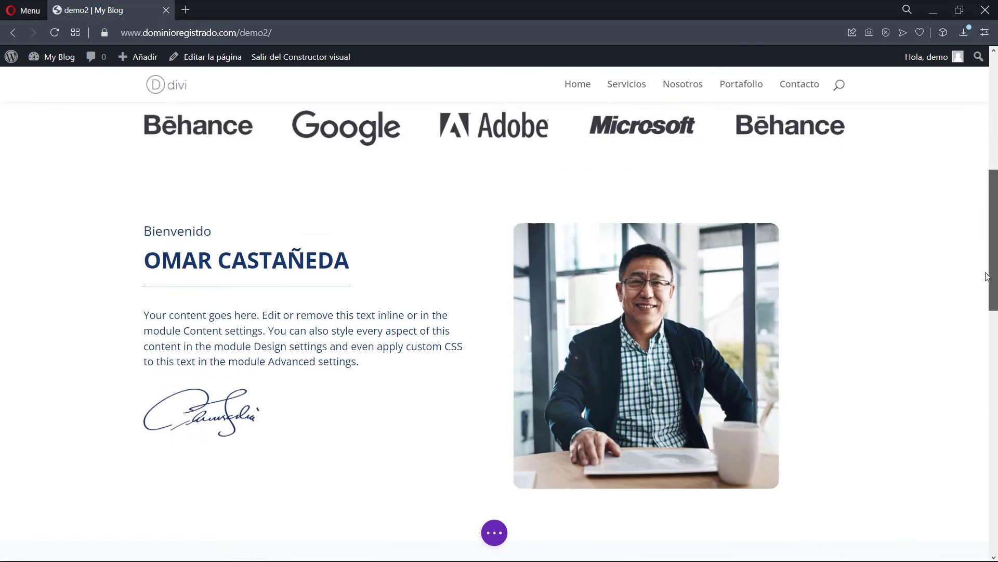
left_click_drag(987, 277, 993, 459)
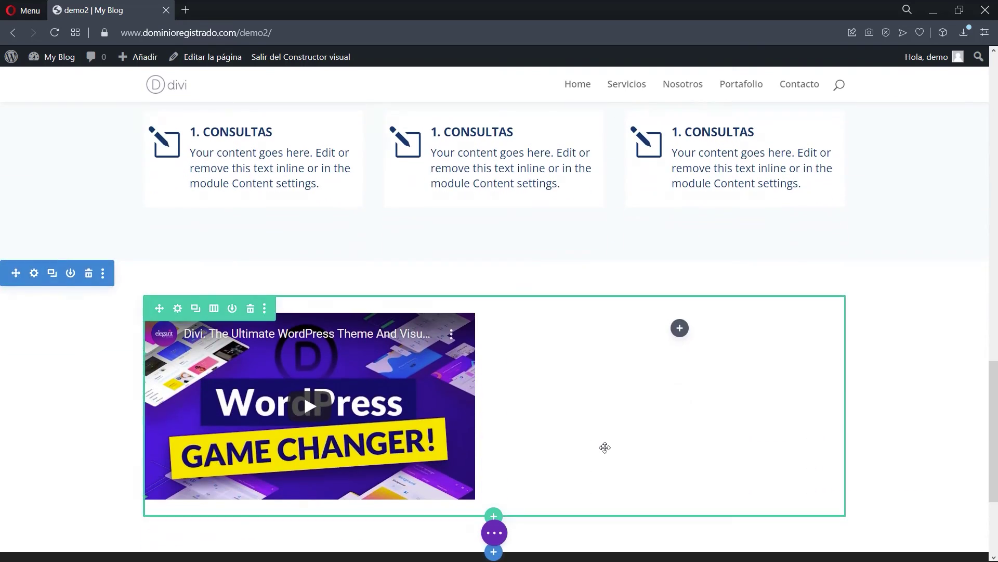